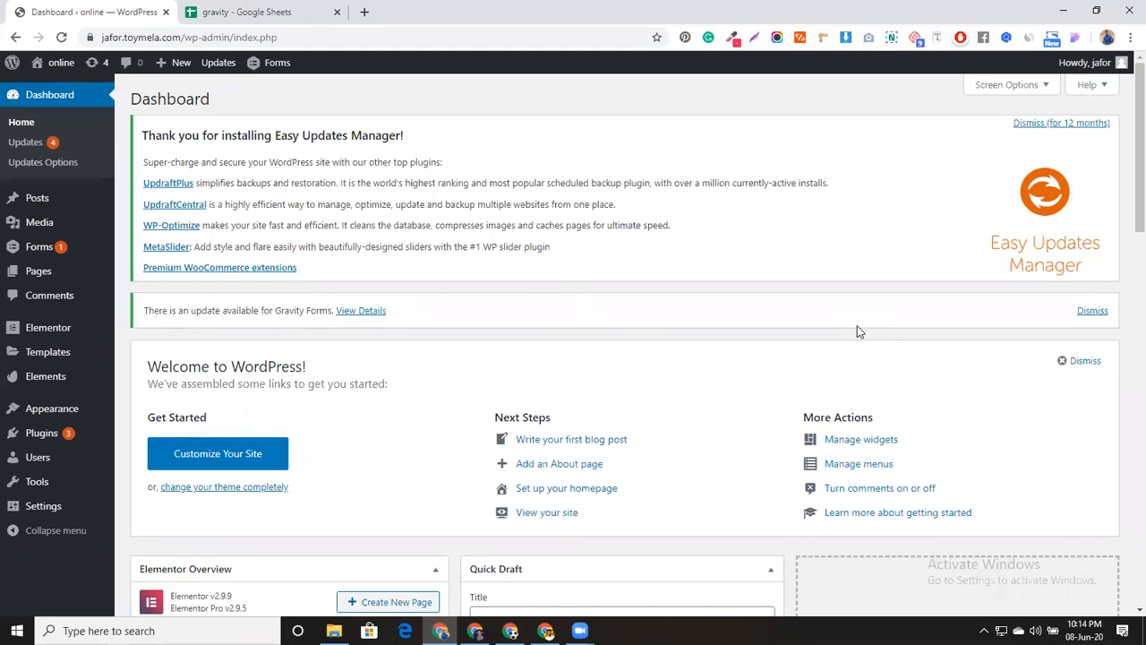
Open MEGA's Cloud Drive in the other Chrome profile and dismiss the proxy warning
left_click(1107, 38)
left_click(990, 328)
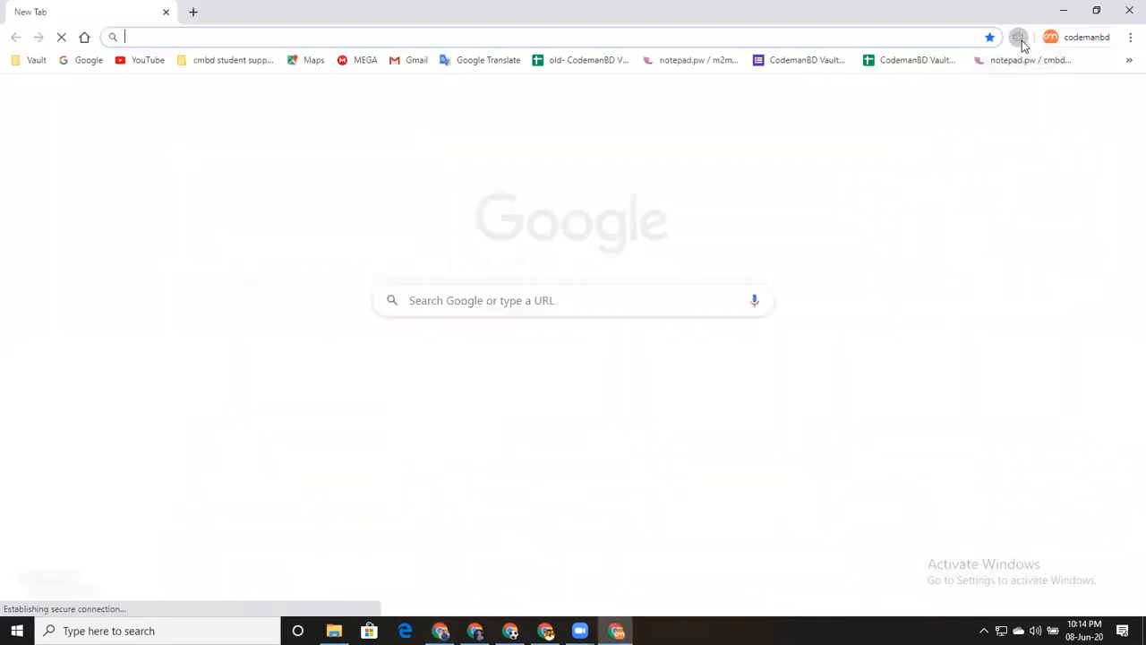
left_click(1020, 39)
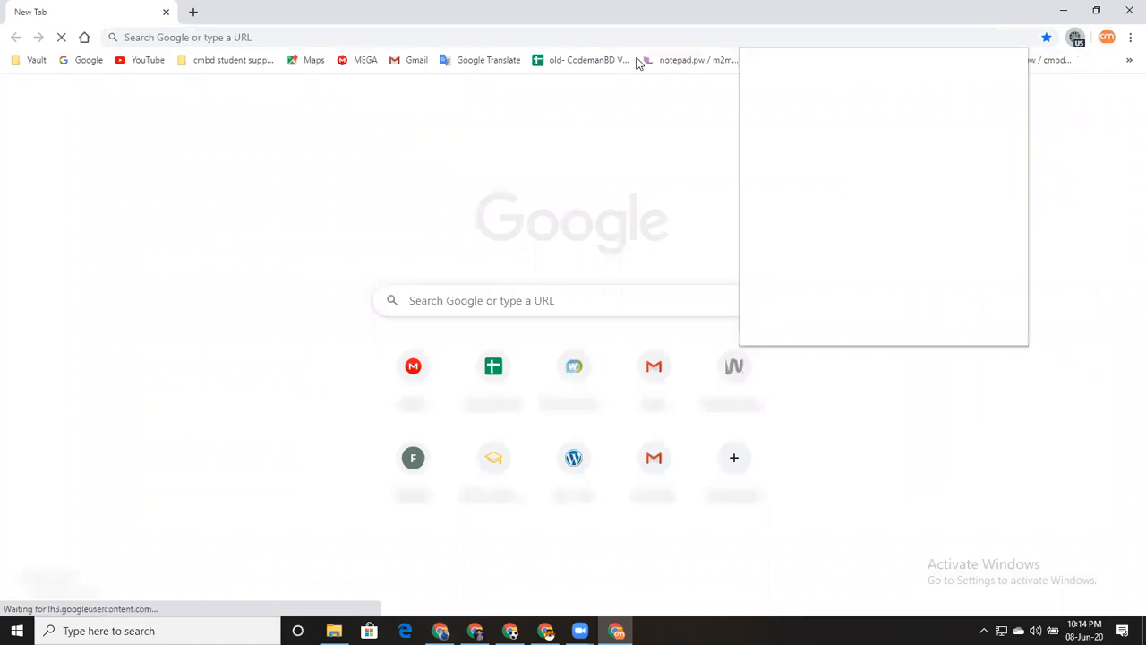
left_click(612, 39)
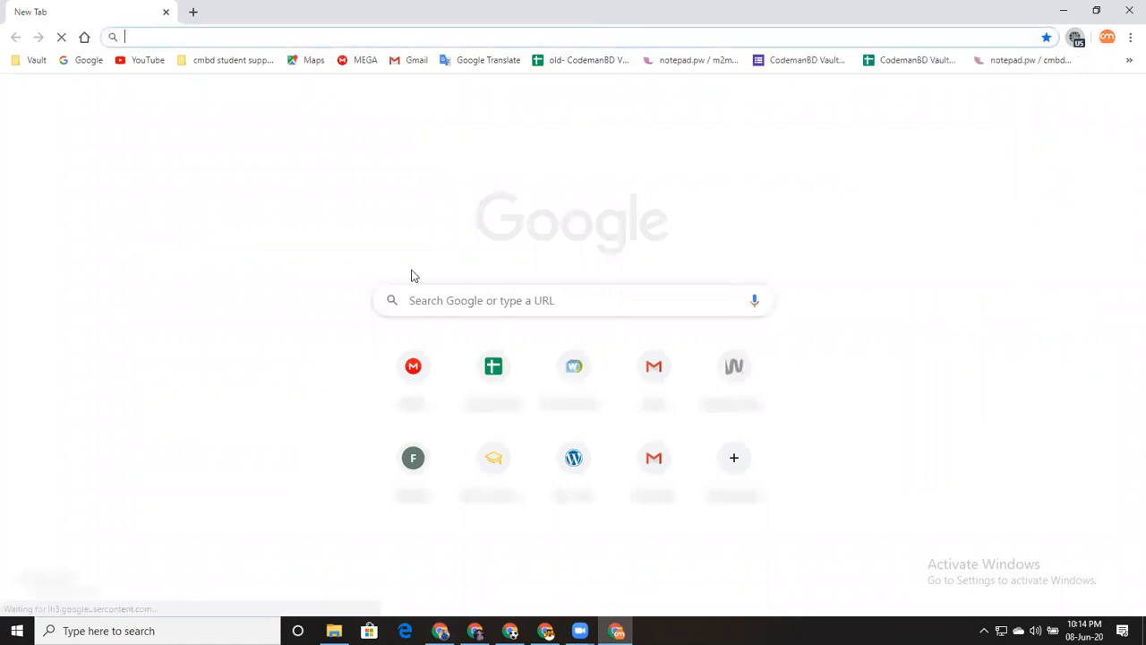
left_click(412, 370)
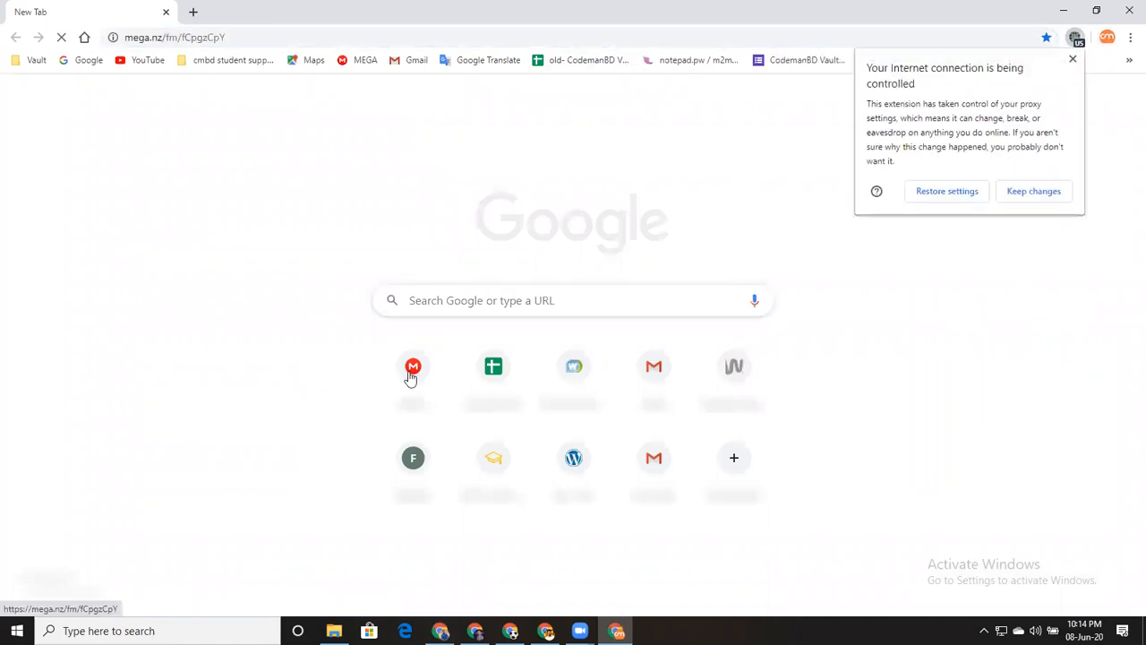
left_click(1072, 59)
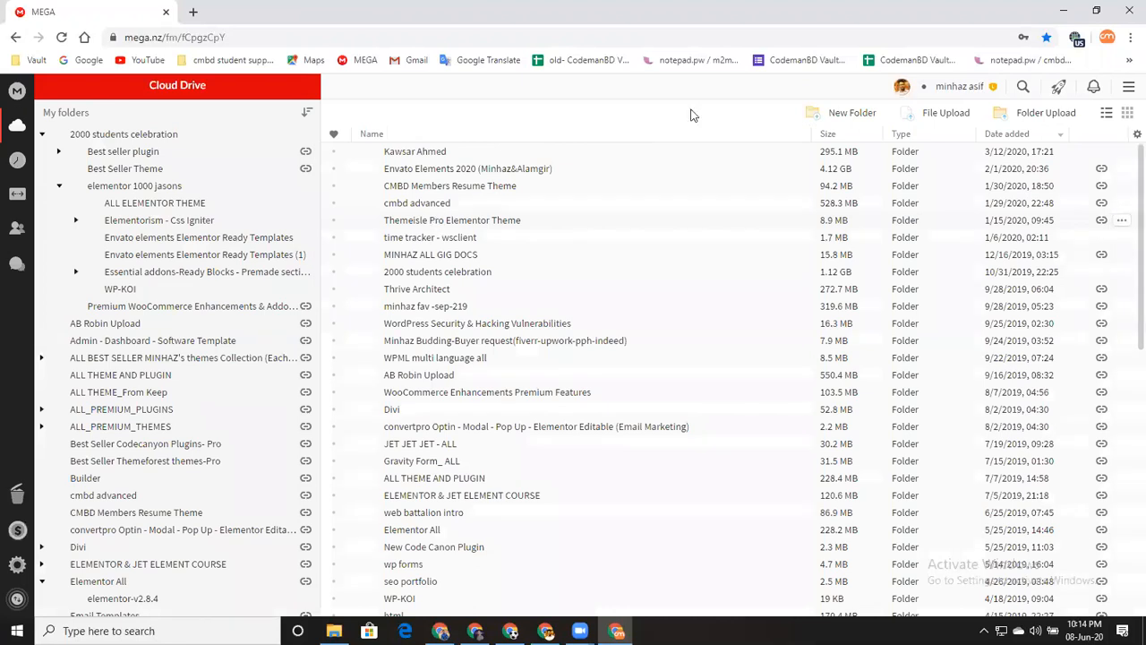
Search MEGA for 'gravity' and open the Gravity Form_ ALL folder
left_click(1022, 89)
type("gravi")
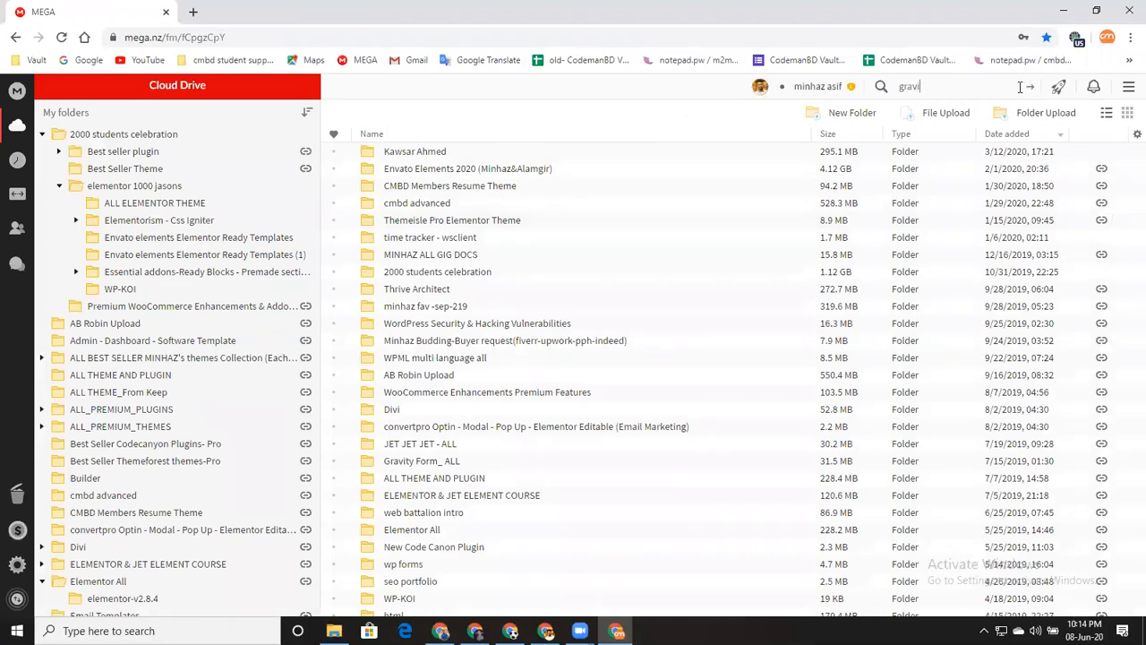
type("ty")
key("Return")
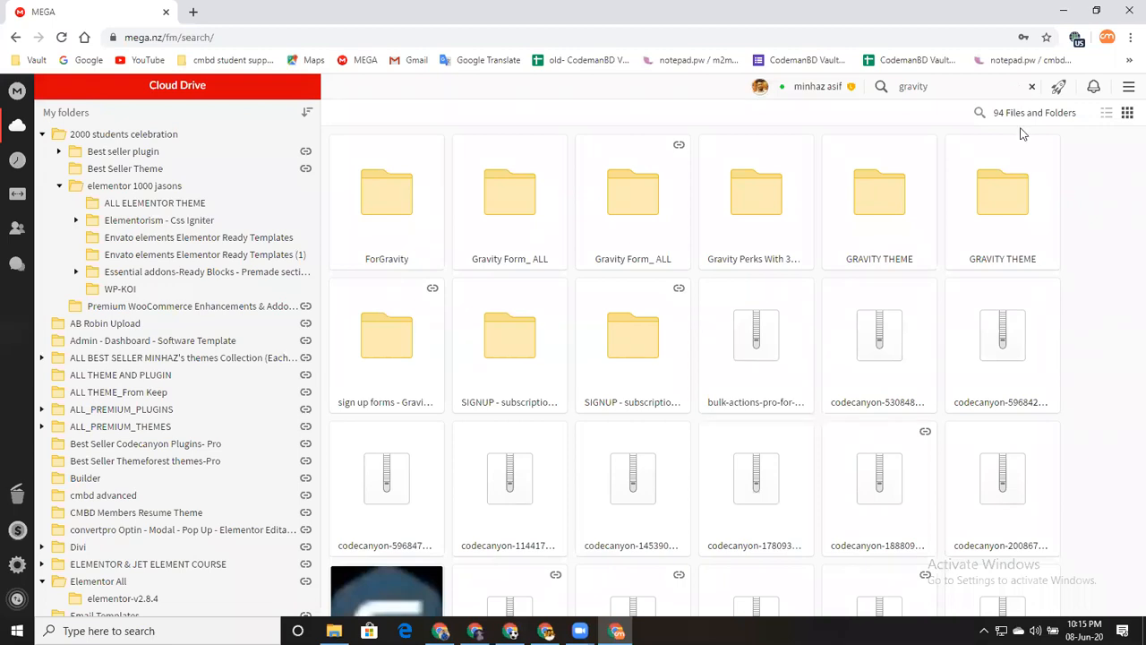
double_click(656, 223)
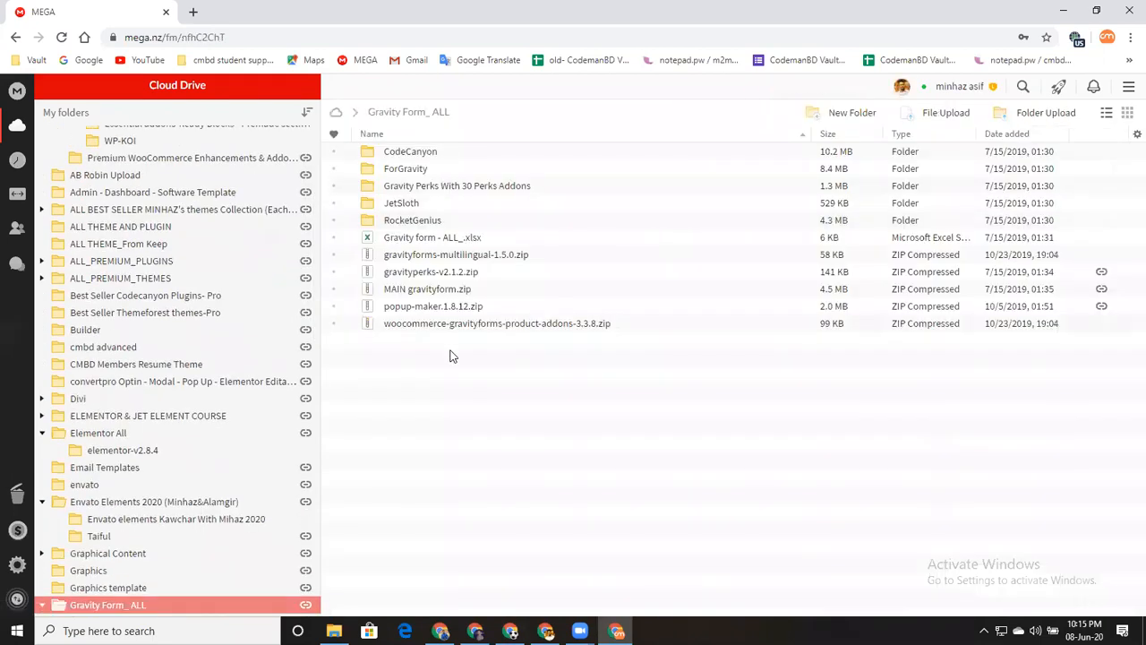
Browse the RocketGenius and CodeCanyon subfolders, returning to Gravity Form_ ALL each time
left_click(453, 219)
double_click(453, 219)
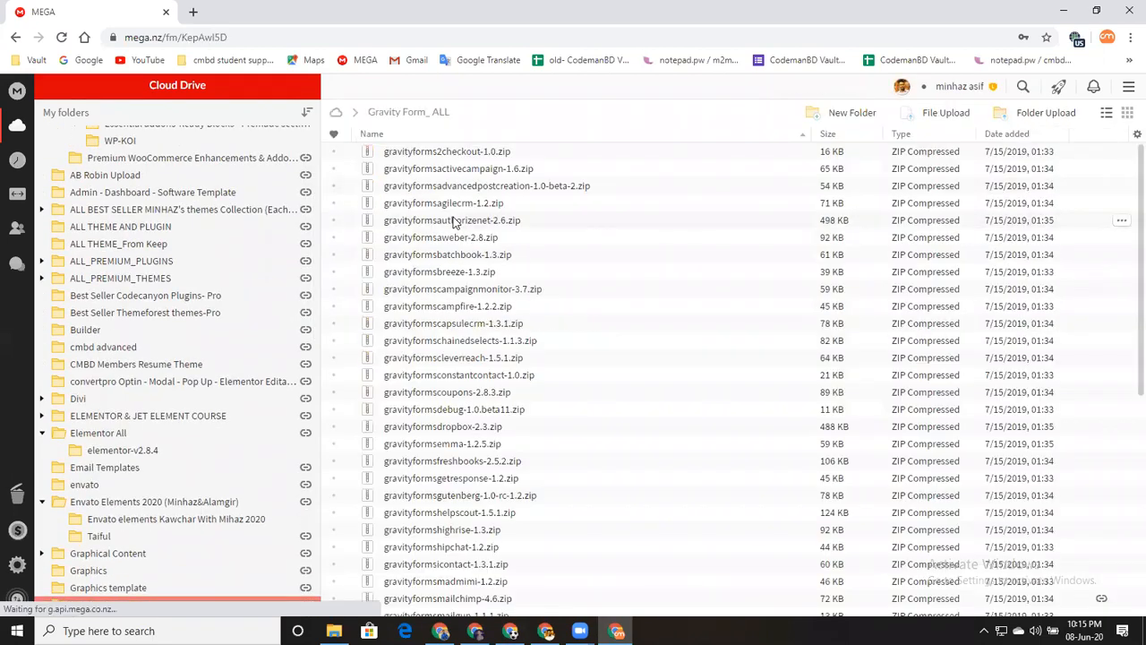
scroll(528, 267, "down", 4)
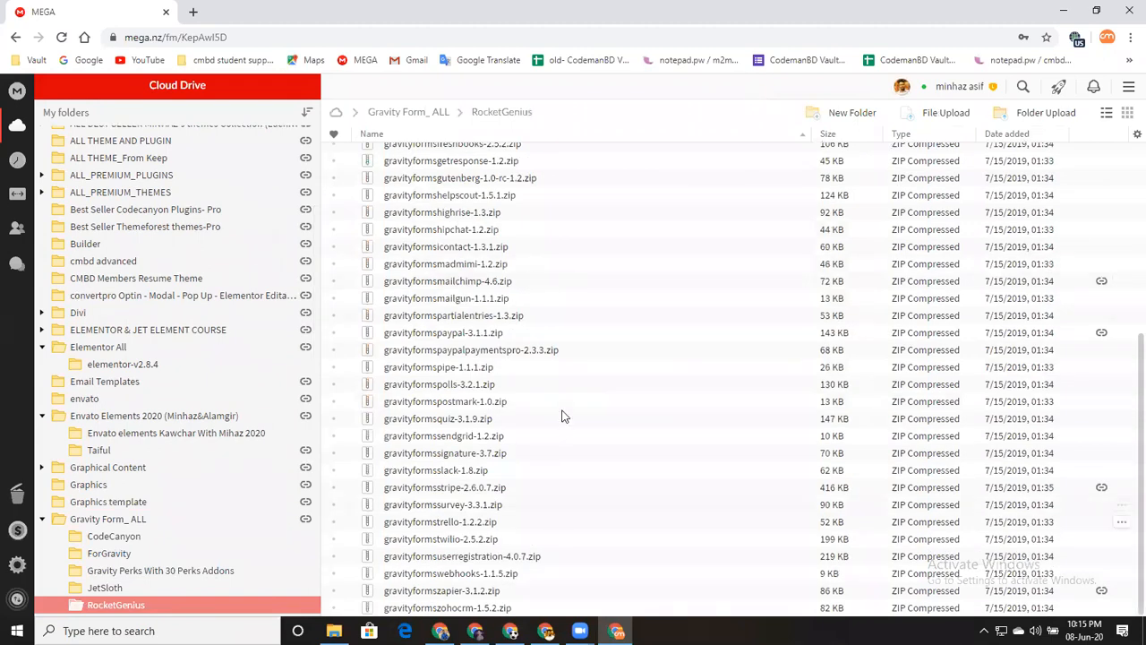
scroll(562, 413, "up", 4)
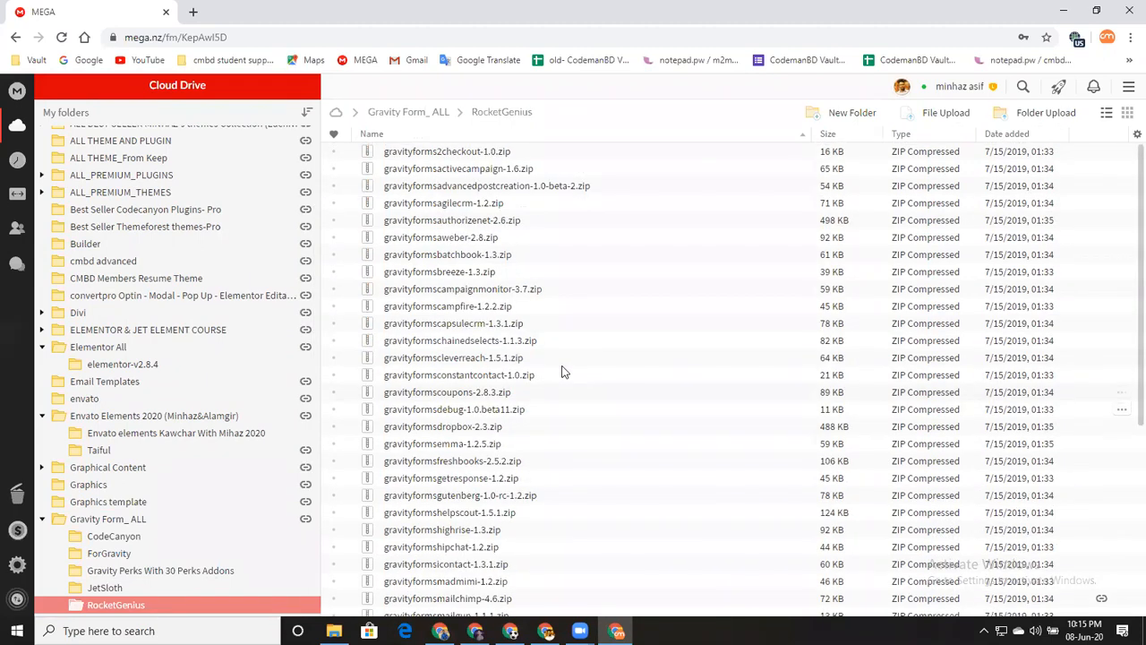
left_click(403, 113)
double_click(449, 154)
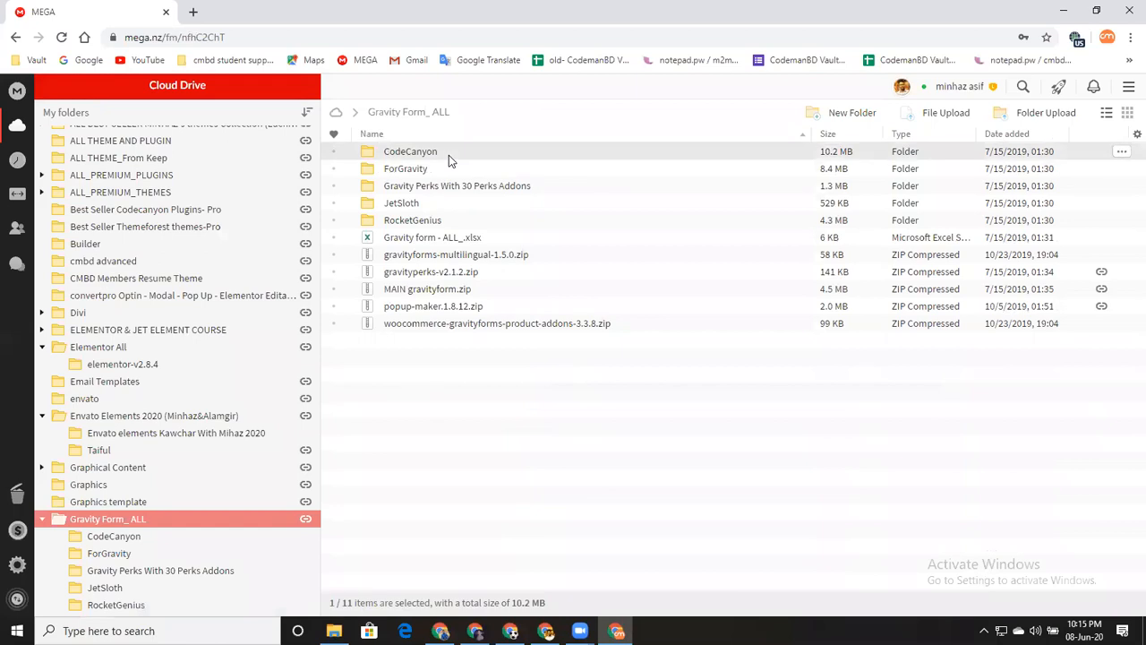
left_click(445, 109)
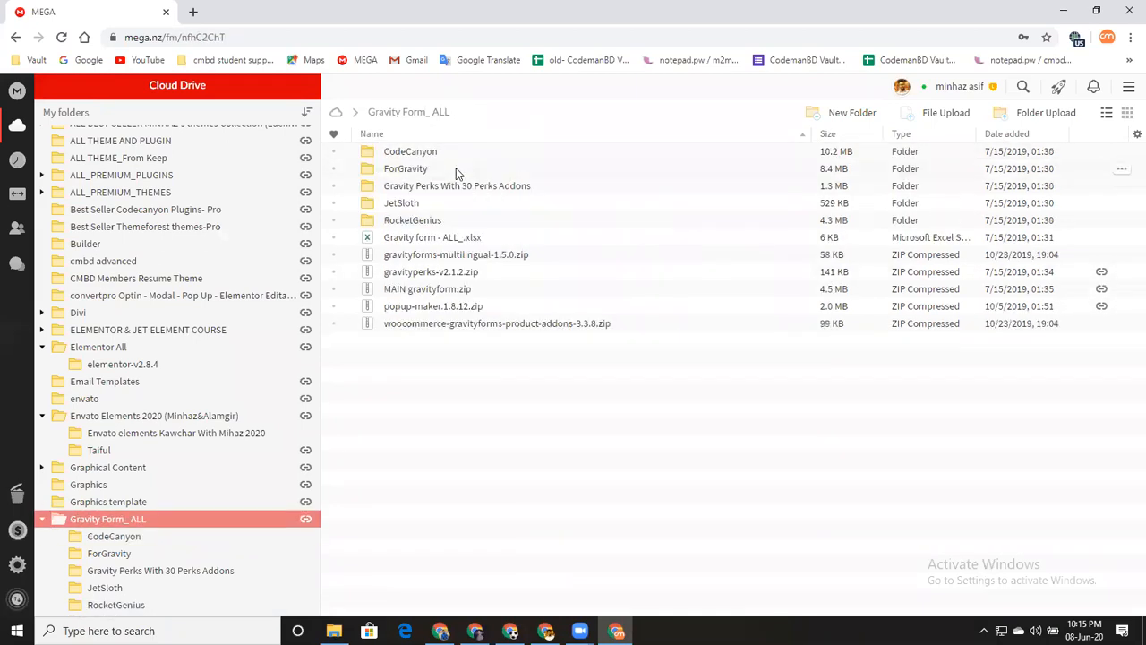
Review the gp- zip files in Gravity Perks With 30 Perks Addons, then go back up
left_click(458, 188)
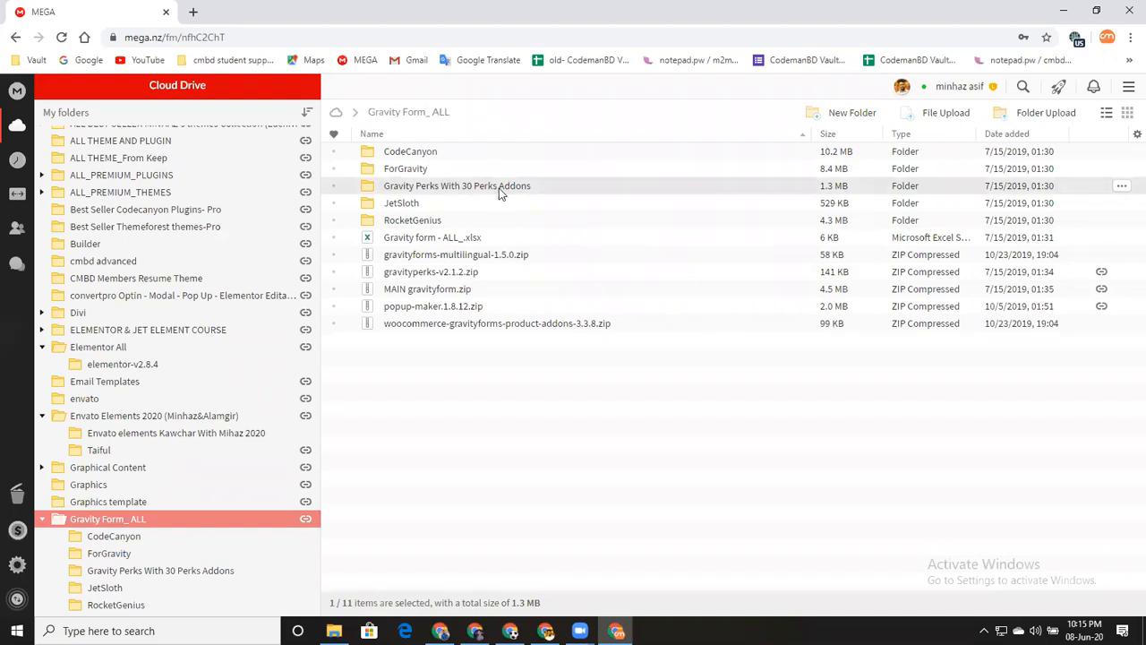
double_click(498, 188)
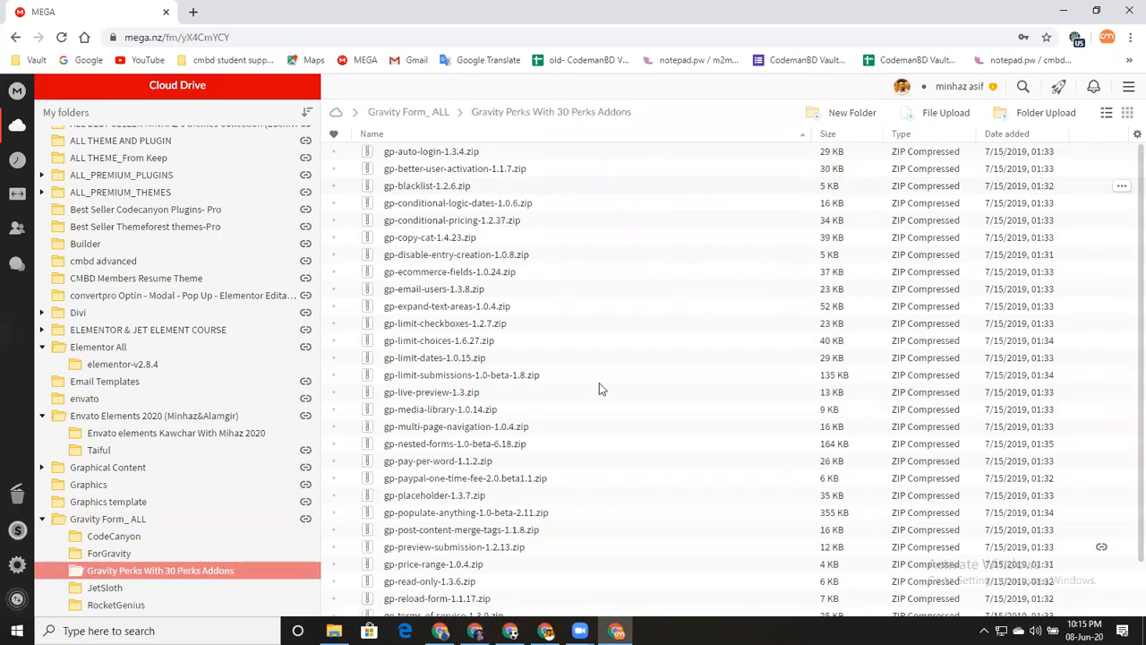
scroll(589, 383, "down", 1)
scroll(589, 386, "up", 2)
scroll(520, 267, "down", 1)
scroll(532, 381, "up", 1)
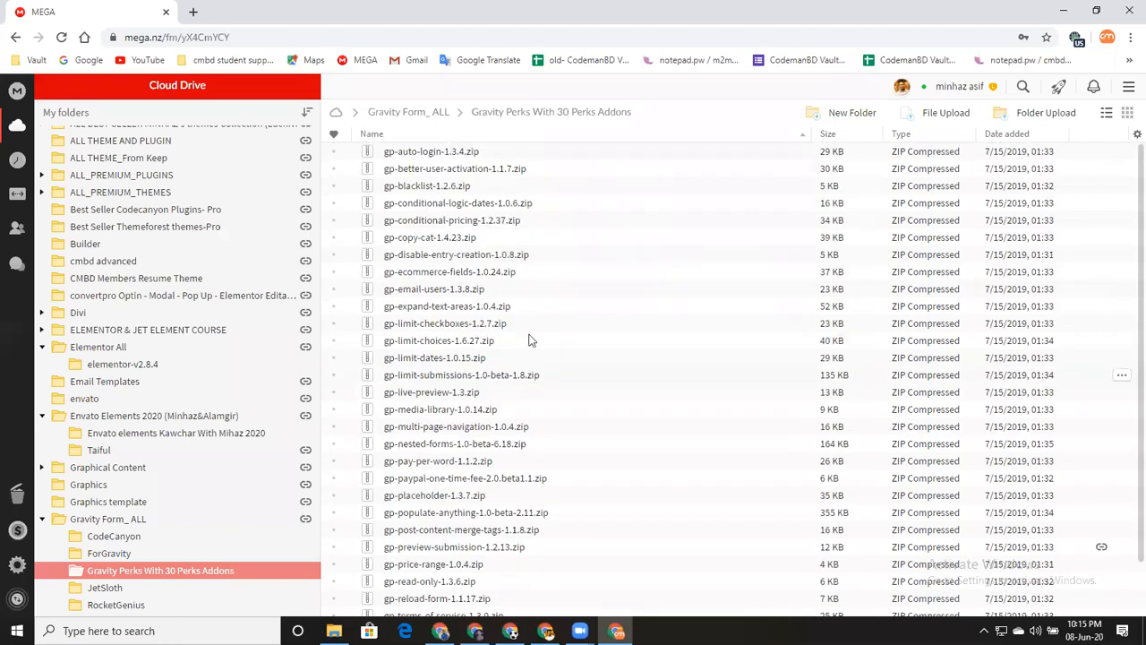
left_click(414, 115)
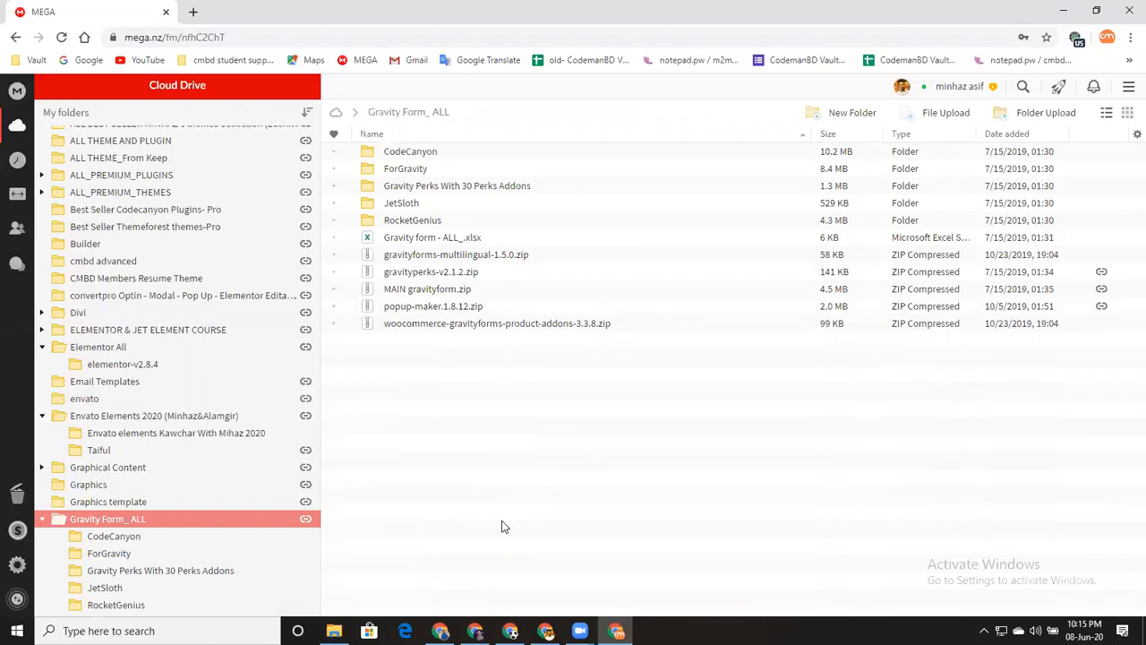
In WordPress, create a new Gravity Forms form titled 'cmbd' via Forms > New Form
key("alt+Tab")
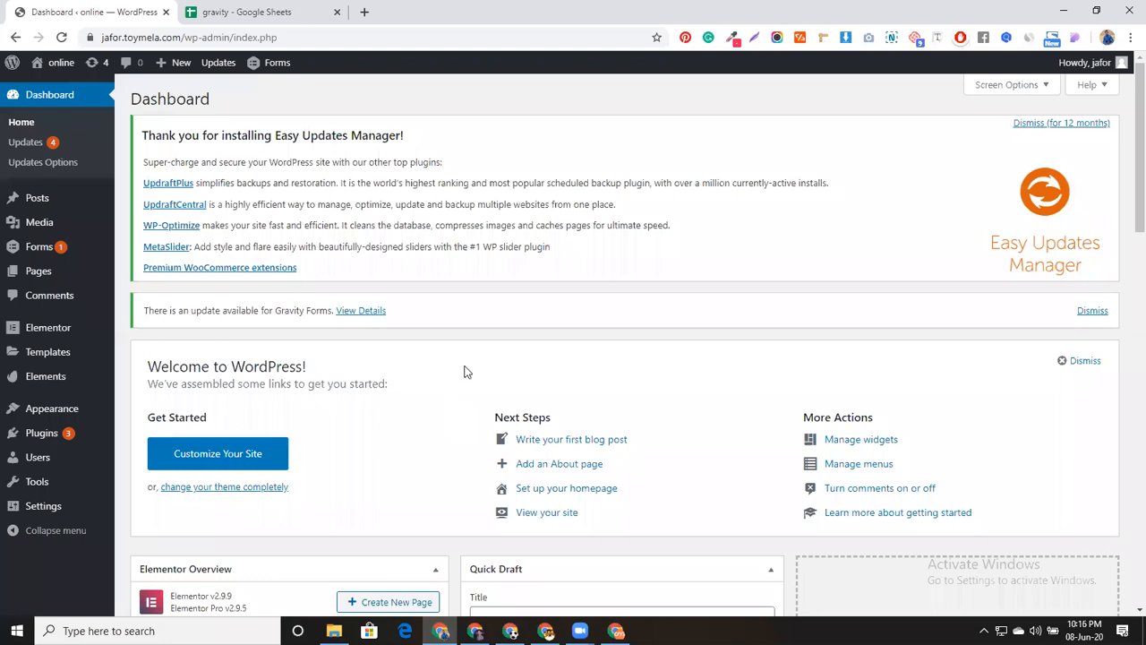
mouse_move(58, 249)
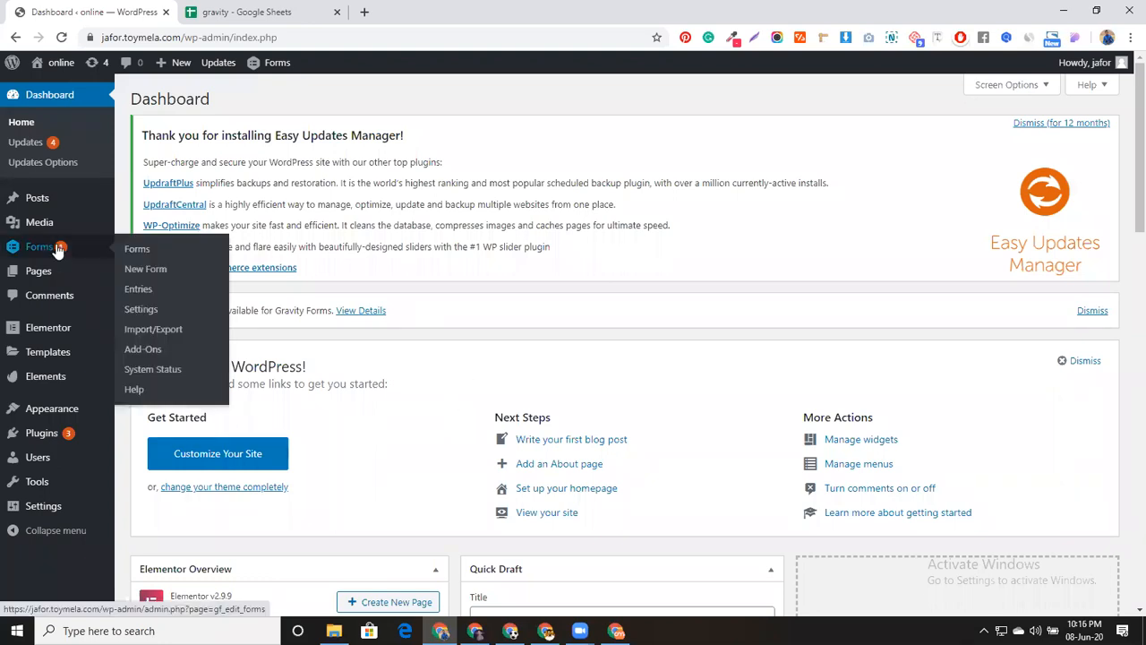
left_click(157, 271)
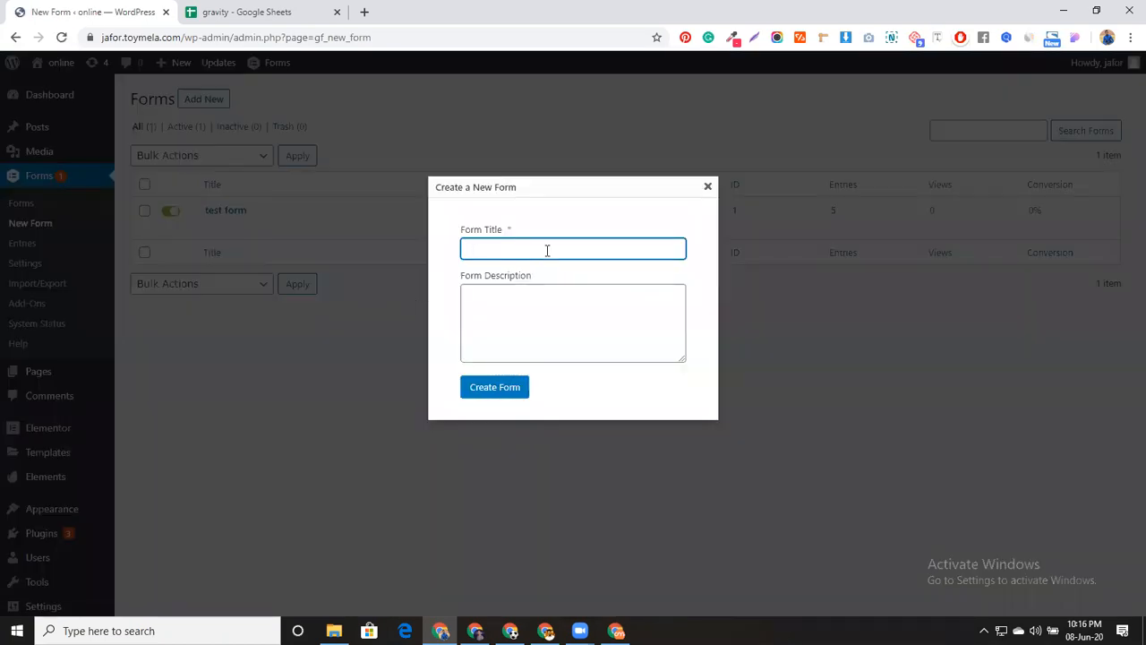
type("mbd")
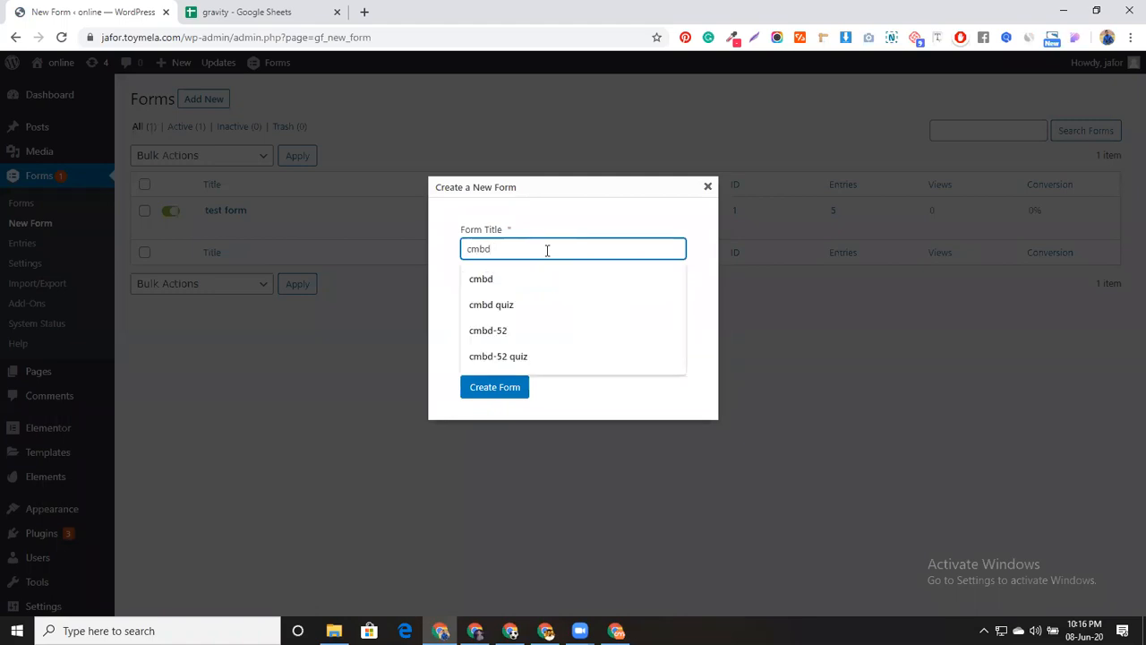
key("BackSpace")
left_click(530, 279)
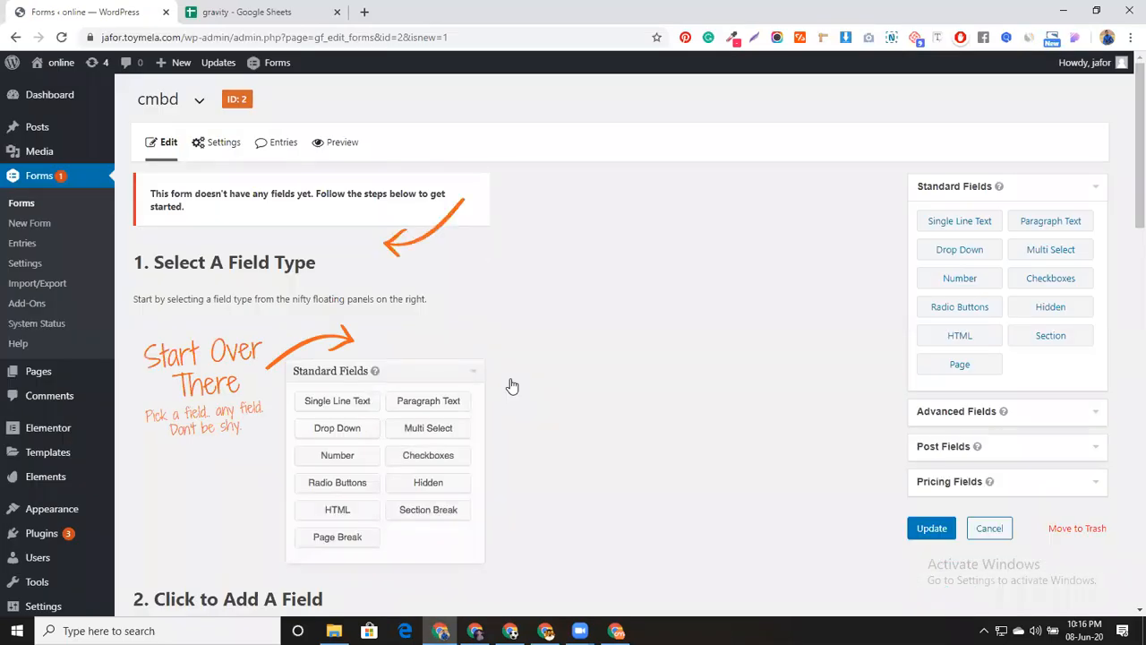
Add a single-line text field labelled 'Name' to the cmbd form
left_click(1057, 408)
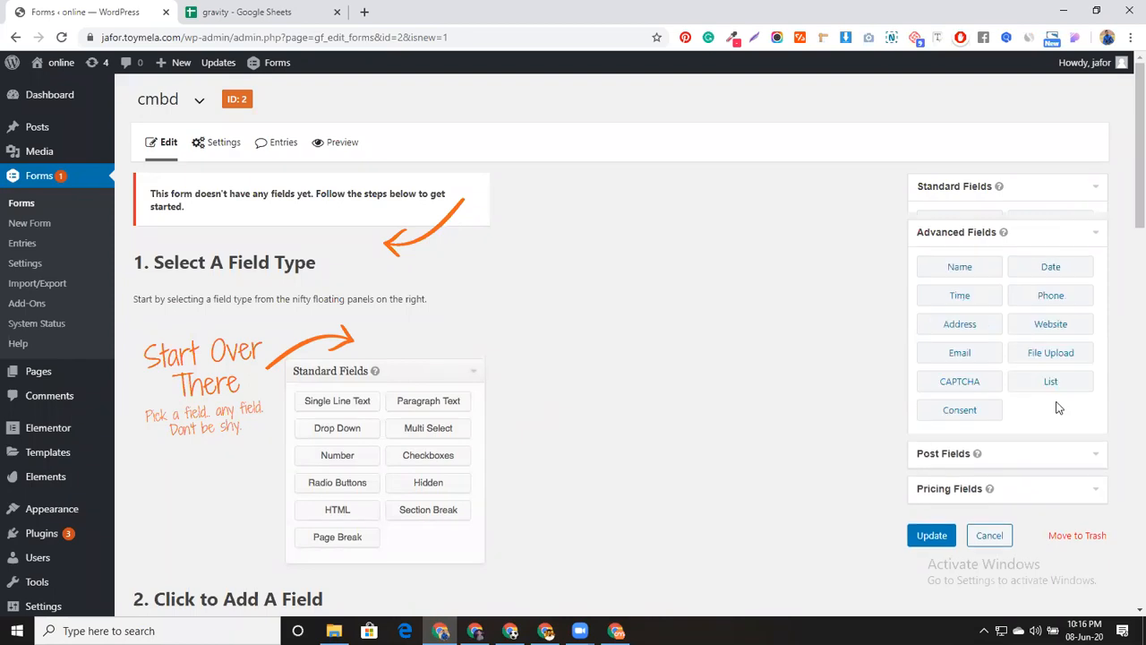
left_click(1028, 190)
left_click(952, 230)
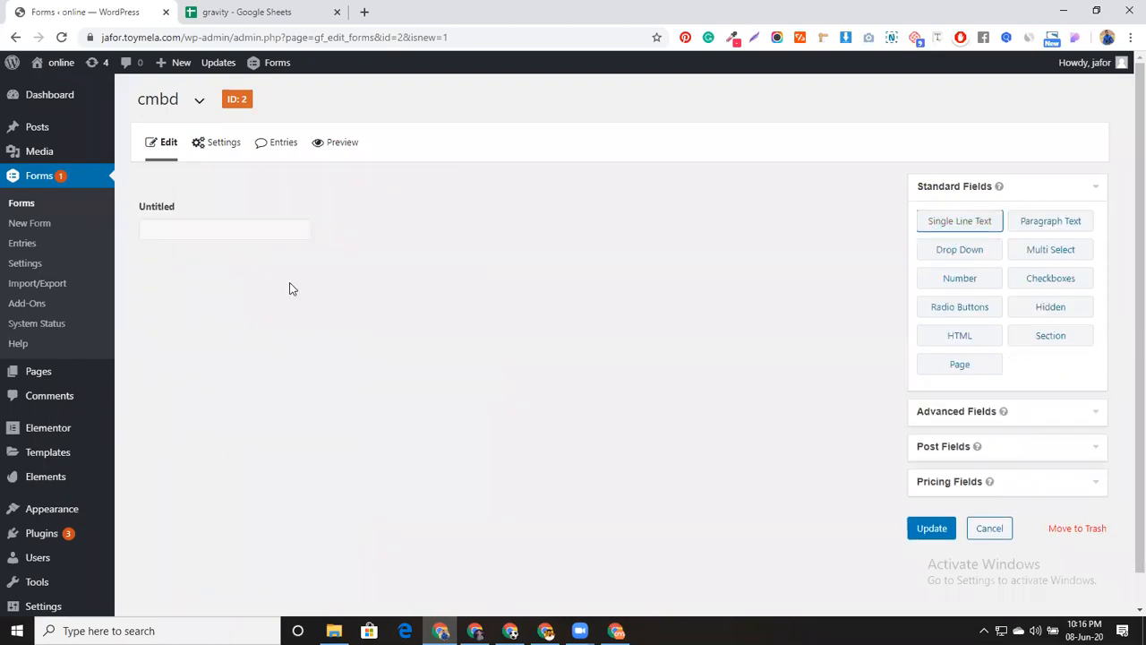
left_click(300, 220)
double_click(227, 321)
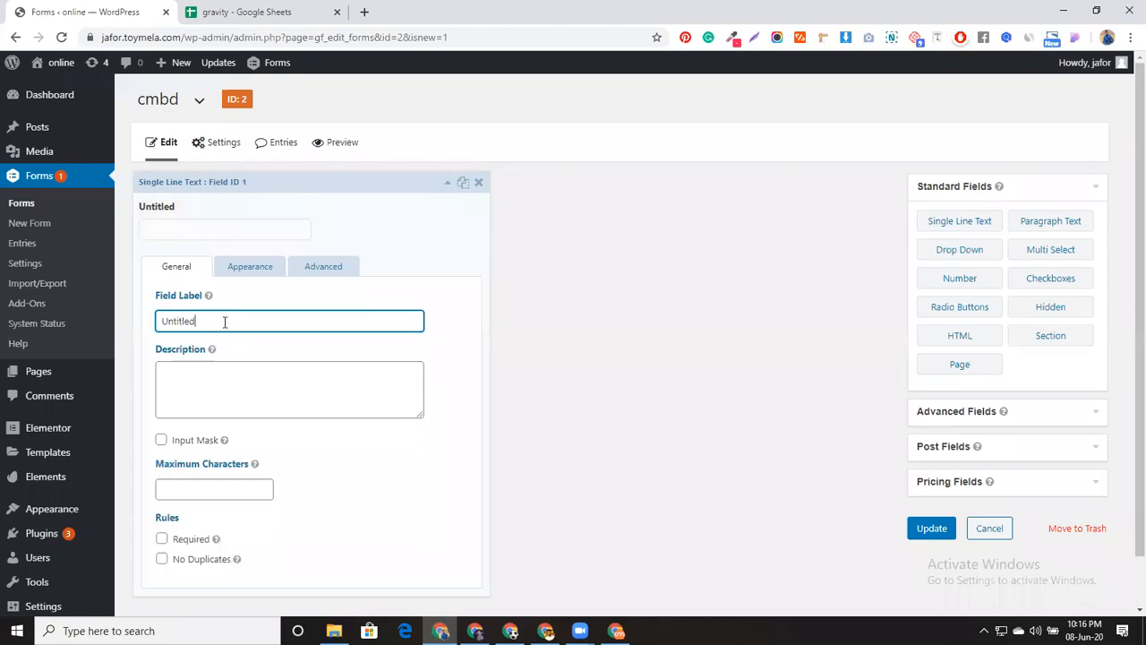
type("Name")
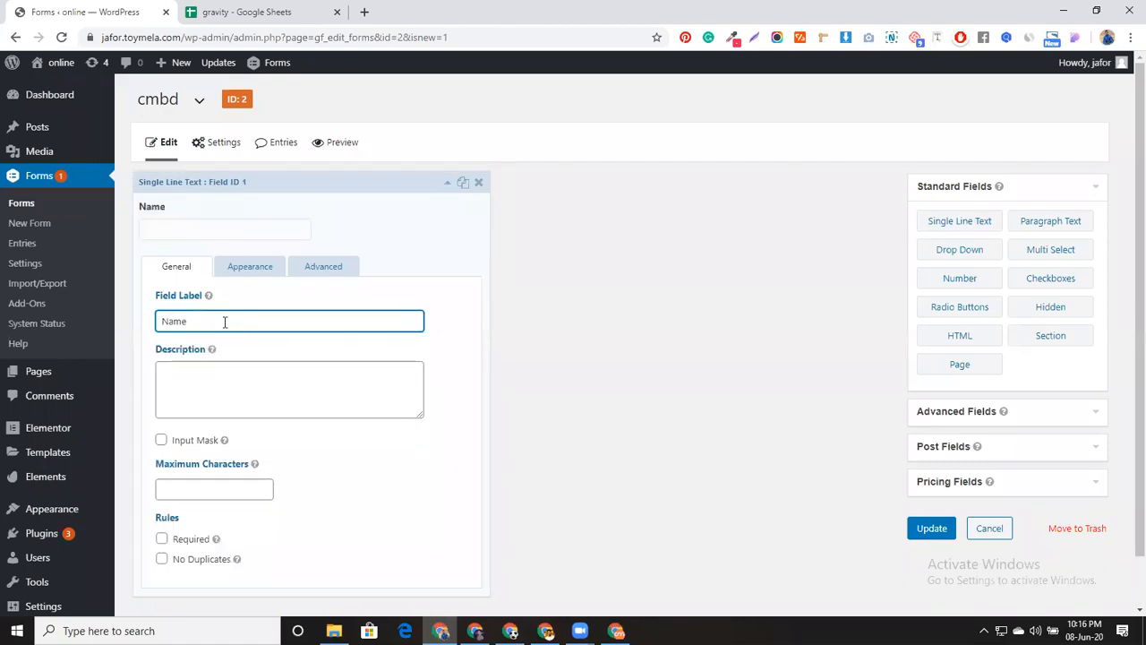
left_click(345, 176)
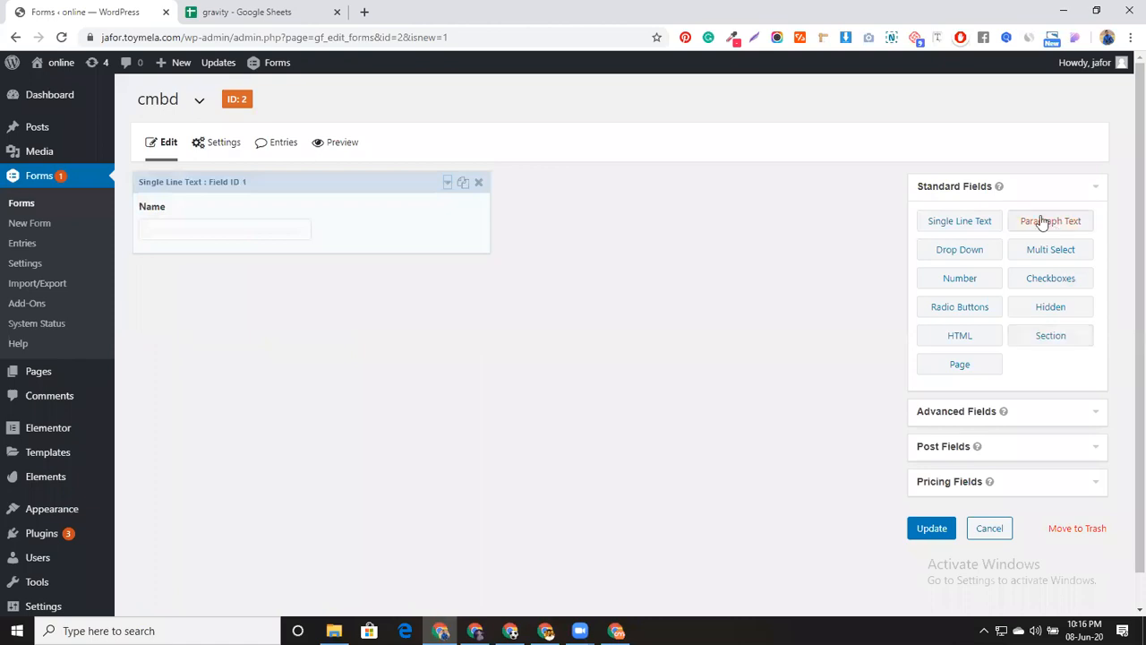
Add Email and Phone fields, setting the phone format to International
left_click(1021, 412)
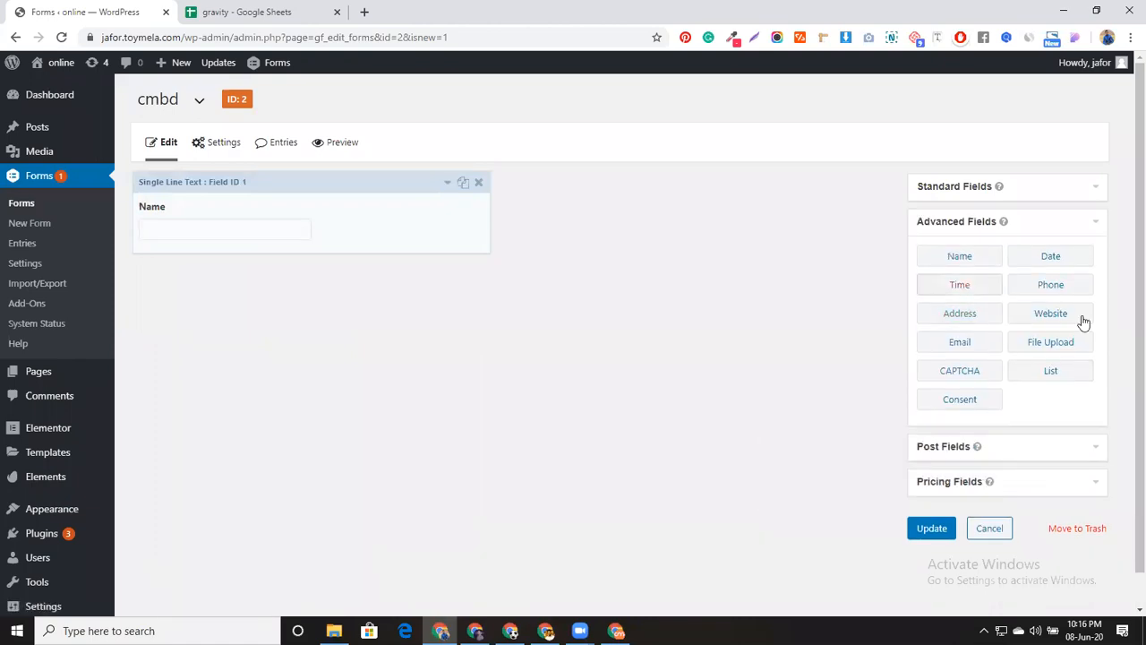
left_click(961, 344)
left_click(1047, 291)
left_click(350, 419)
scroll(304, 437, "down", 3)
left_click(255, 435)
left_click(238, 466)
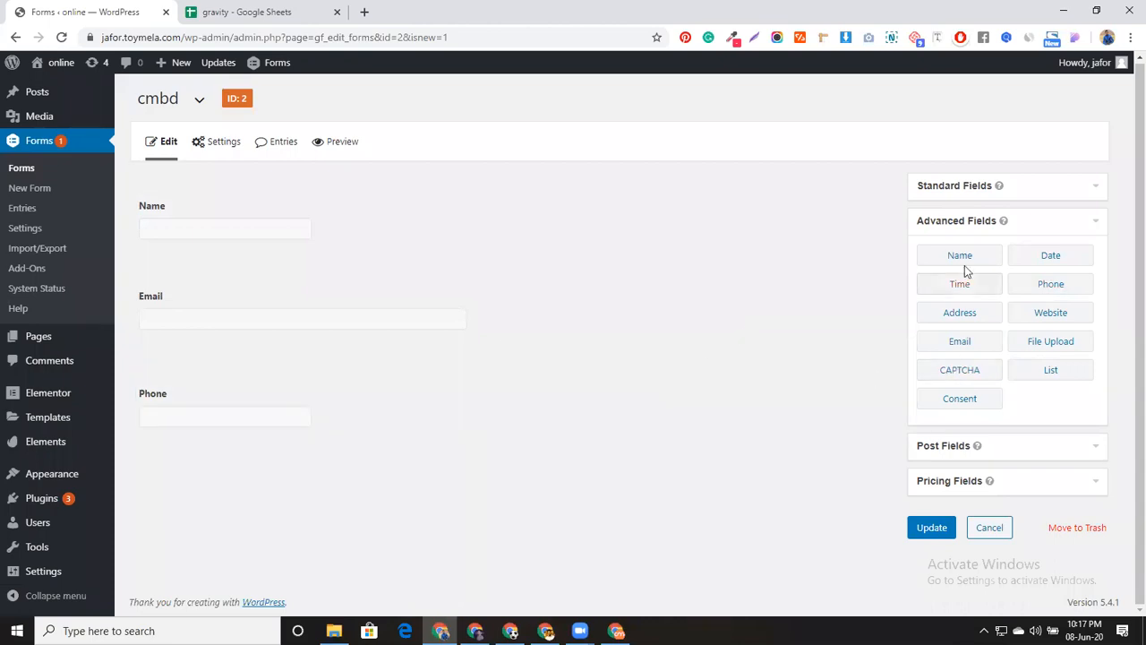
left_click(1025, 186)
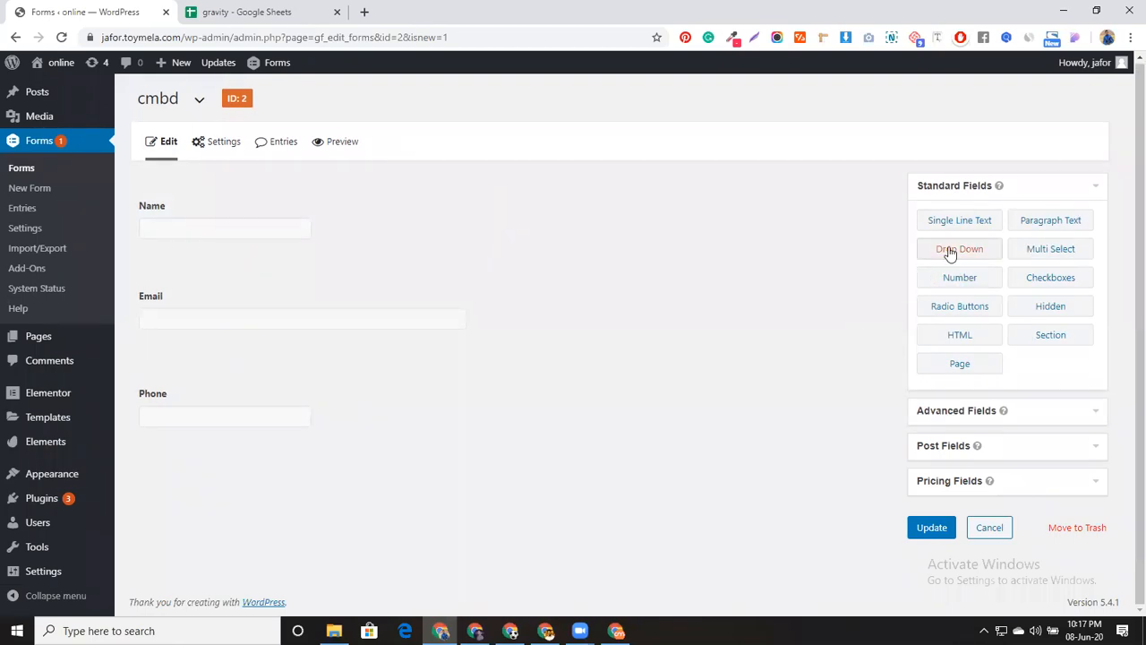
Add a radio buttons field labelled 'Choose your phone' and select its First Choice text
left_click(974, 312)
left_click(328, 455)
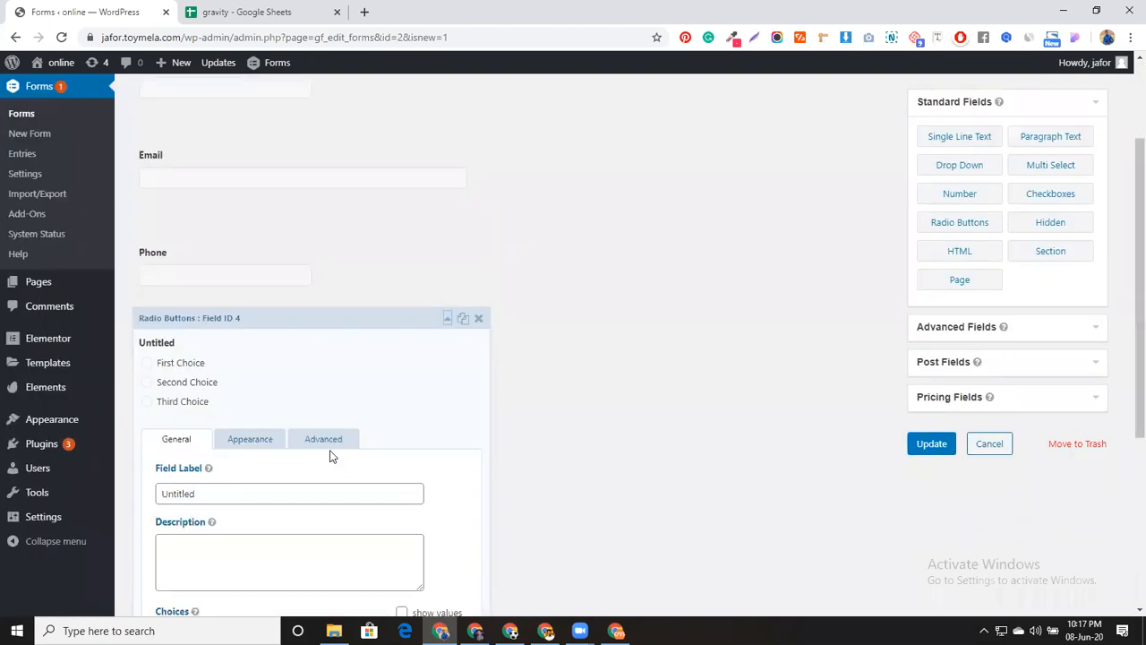
scroll(329, 456, "down", 3)
double_click(232, 176)
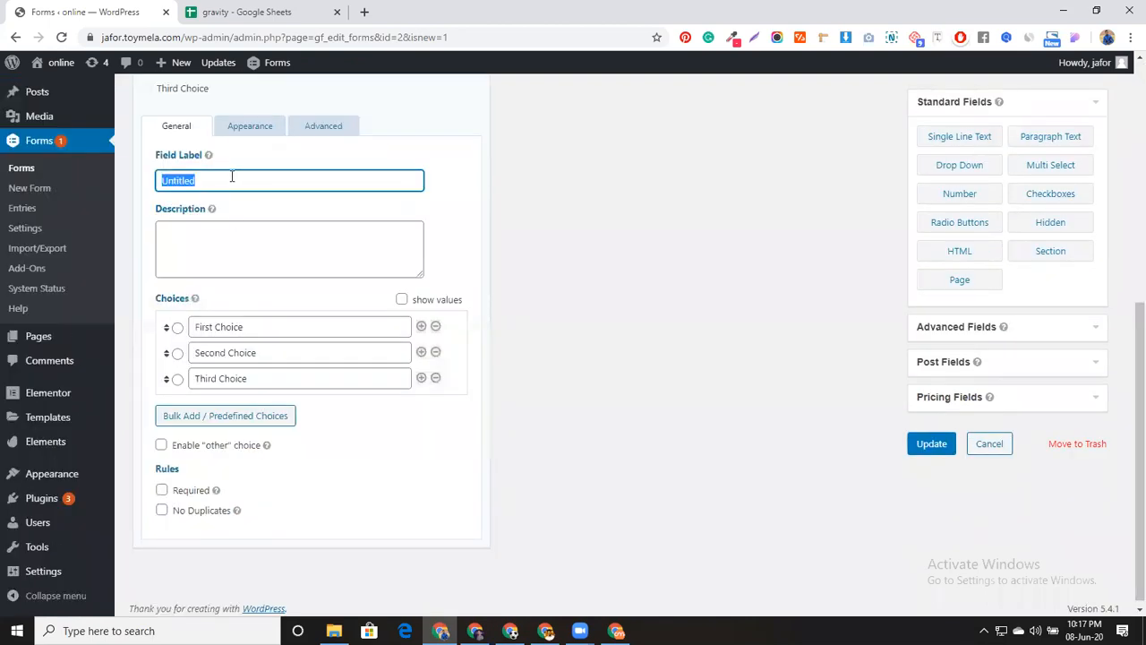
type("Choose")
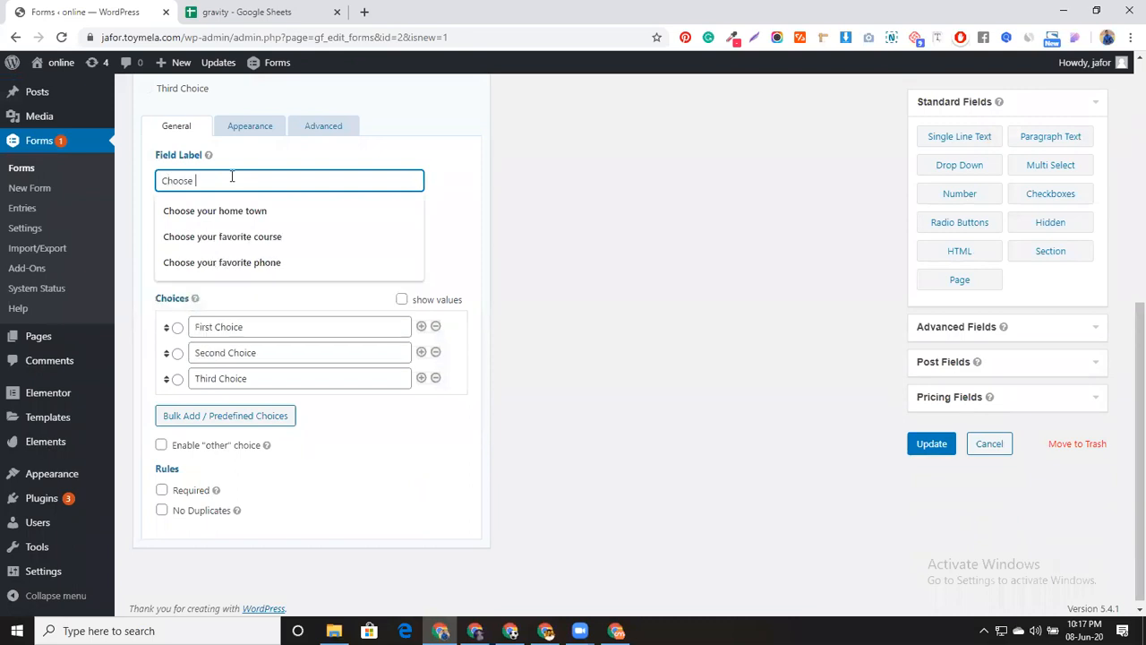
type(" your phone")
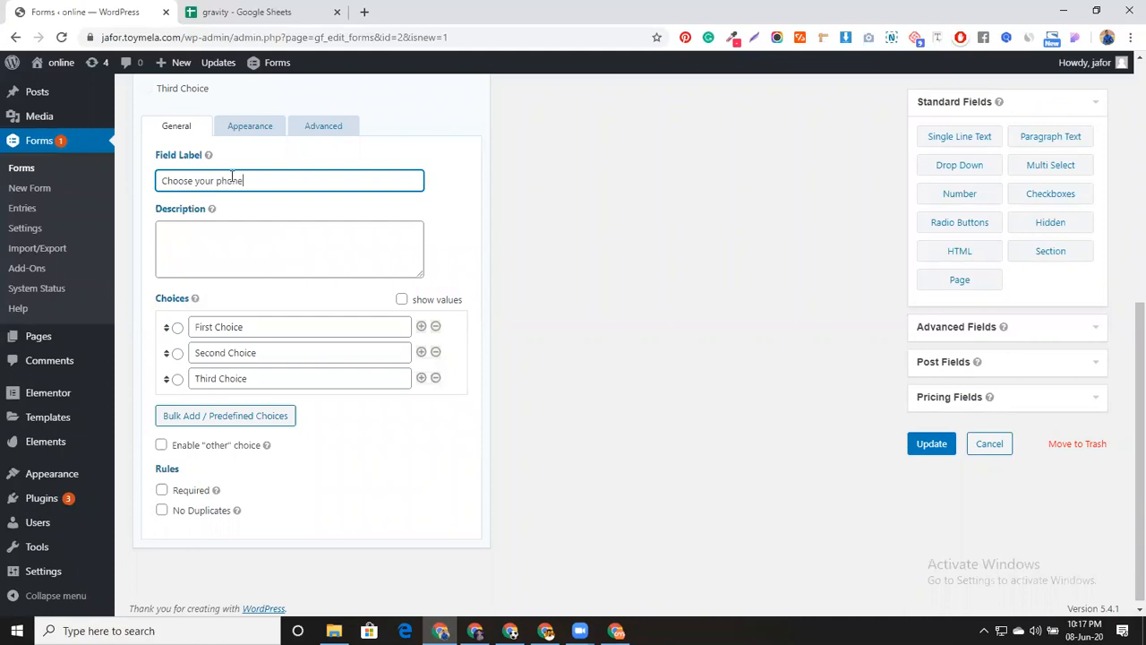
triple_click(265, 327)
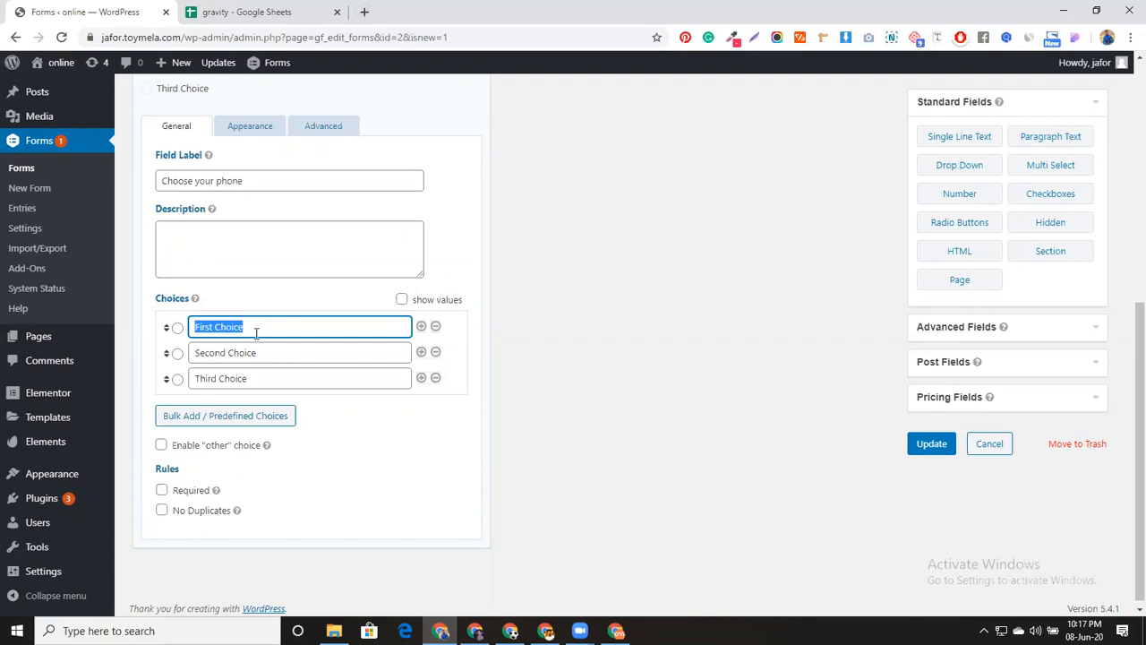
Search 'image tag html' in a new tab and grab the W3Schools img tag example code
left_click(365, 13)
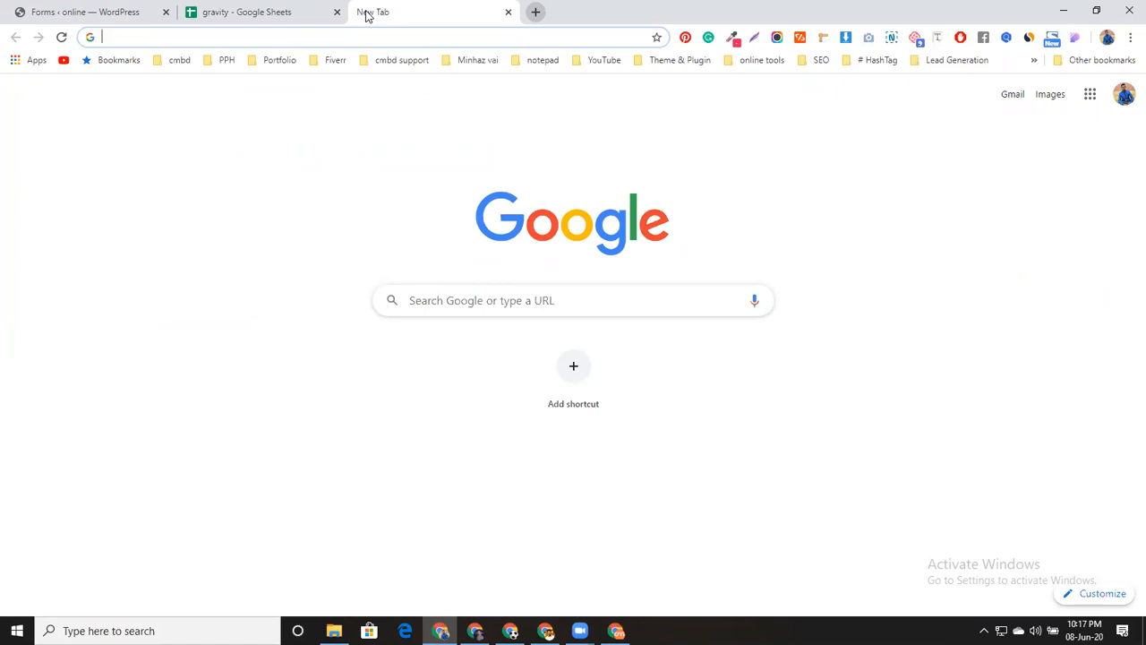
type("image ")
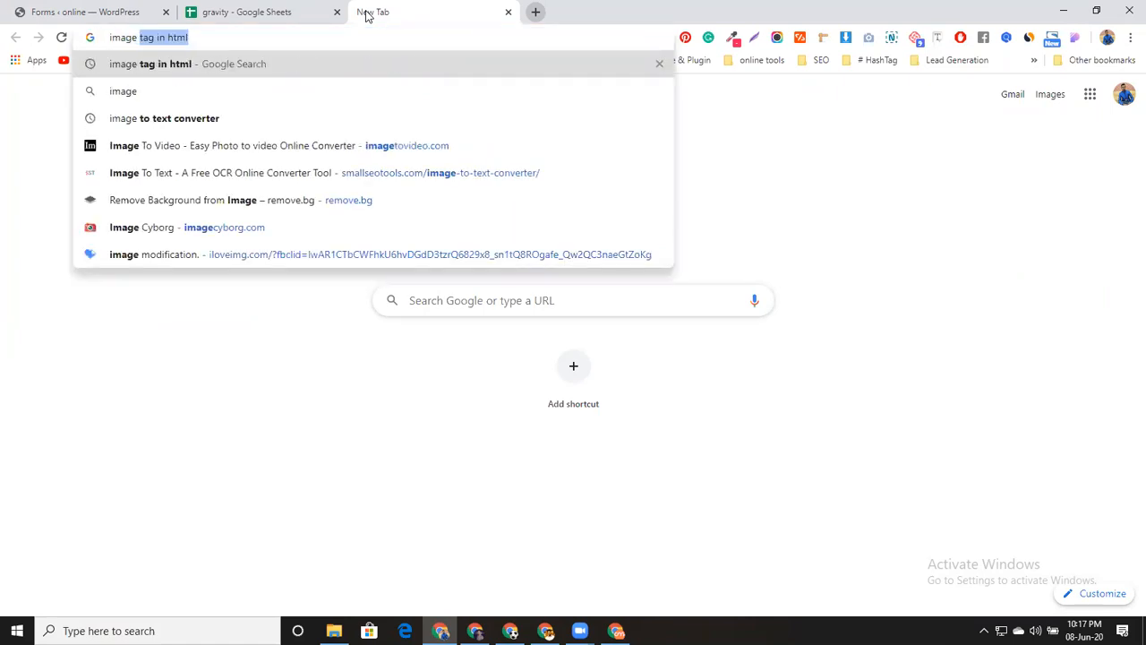
type("tag html")
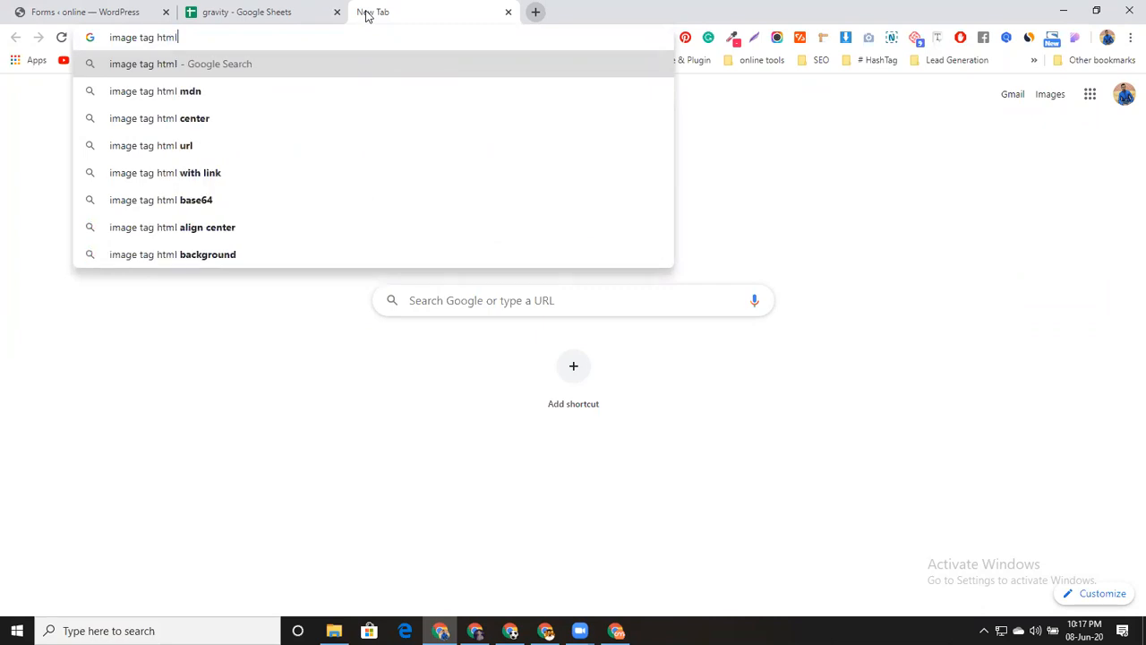
key("Return")
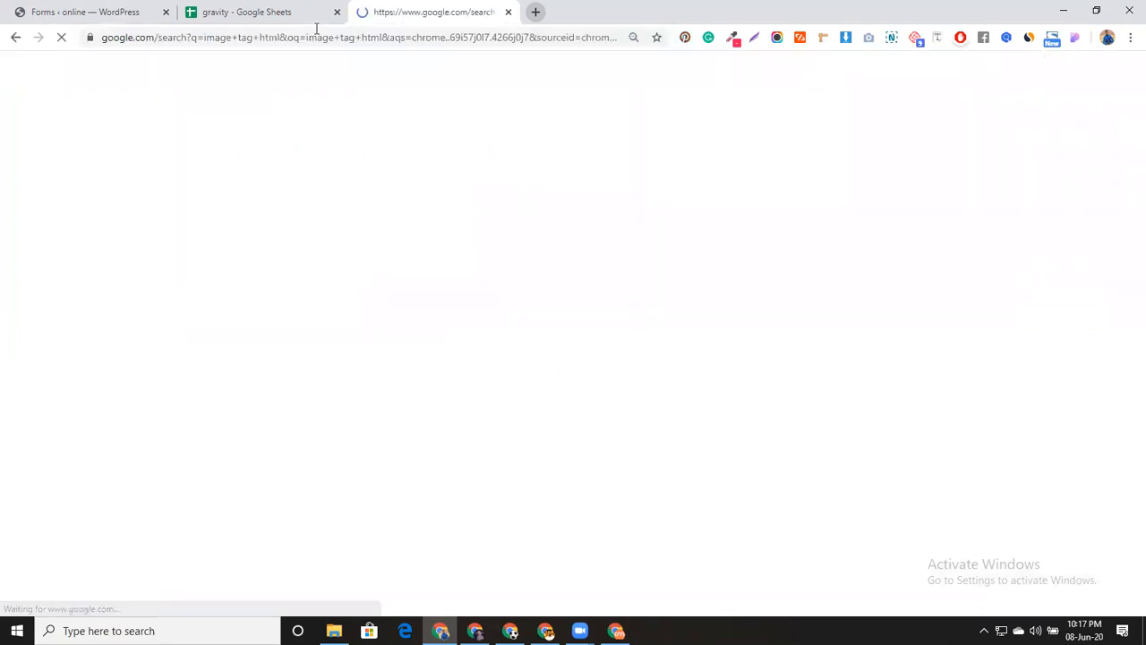
left_click(199, 172)
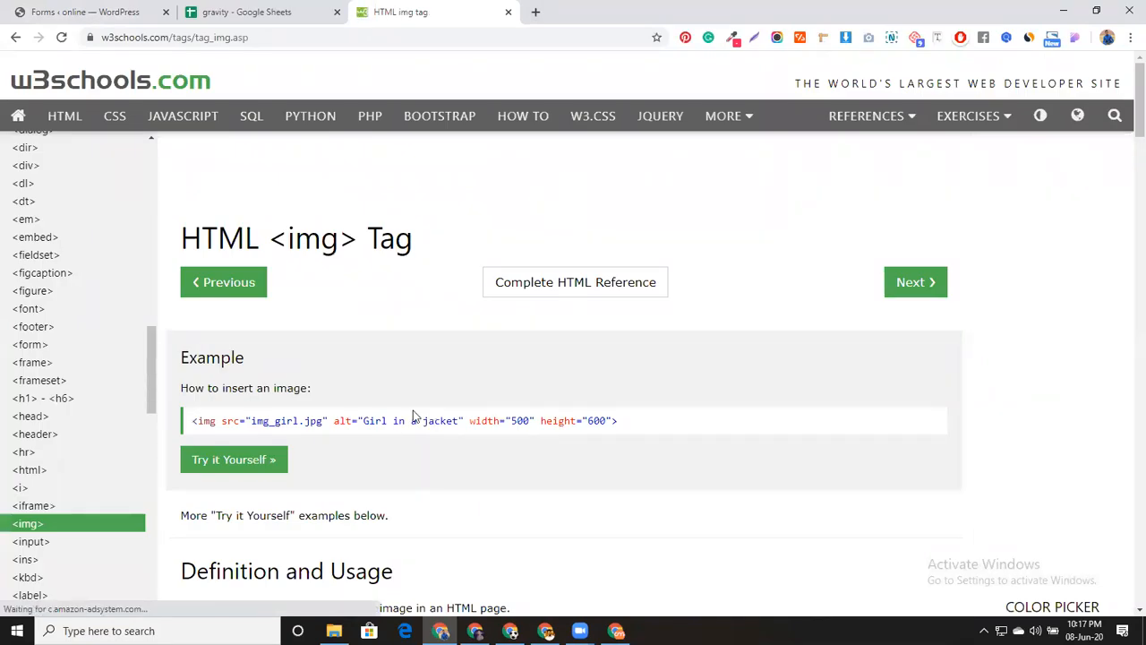
triple_click(349, 421)
key("ctrl+c")
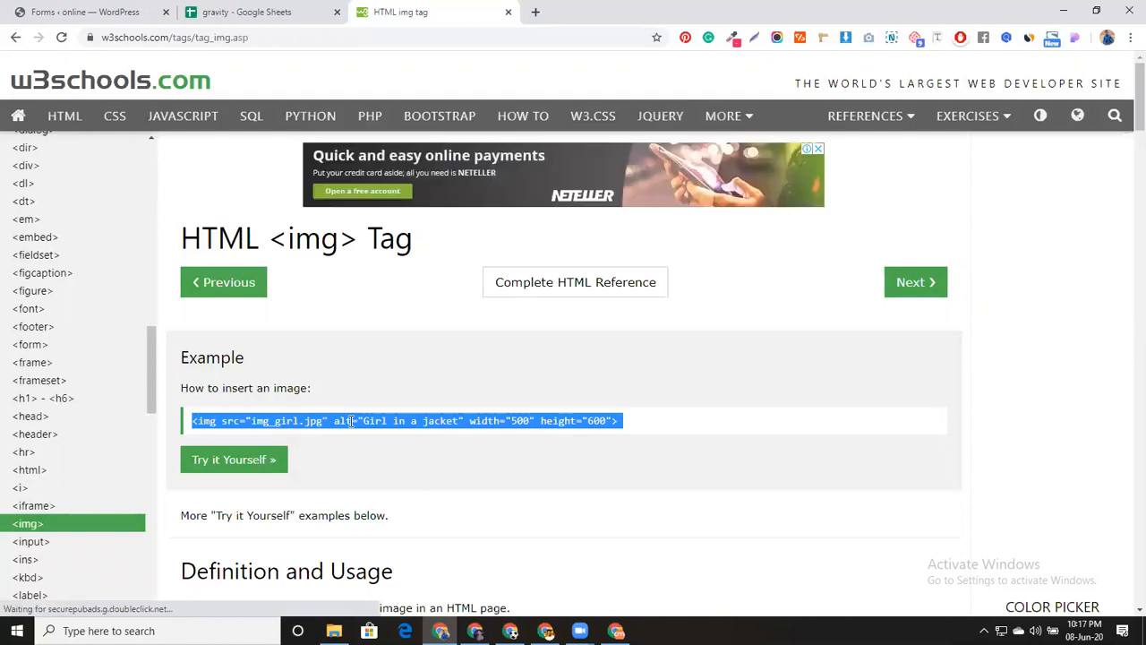
left_click(138, 8)
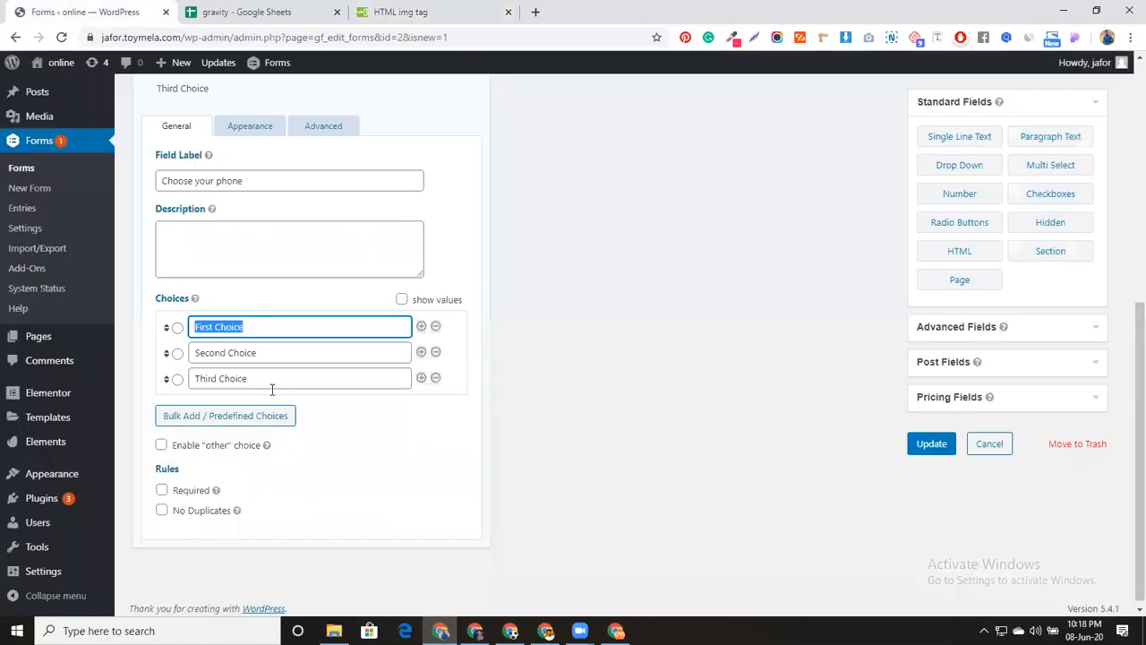
Paste the img tag into the first radio choice and trim it to <img src="">
key("ctrl+v")
left_click(288, 322)
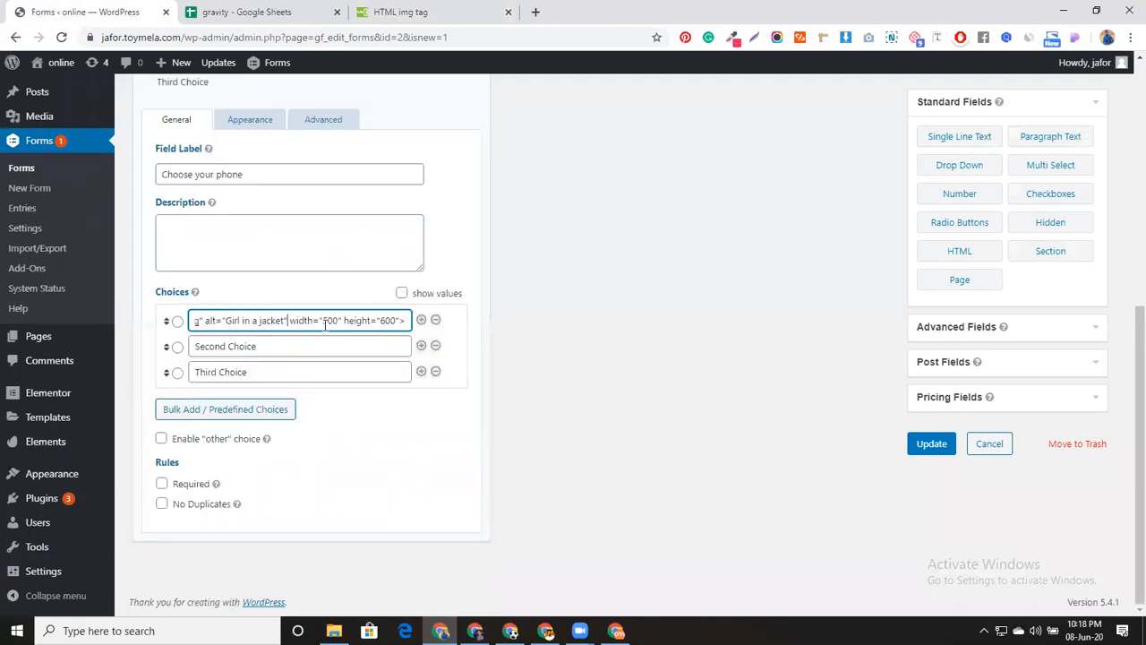
left_click(398, 320)
key("BackSpace")
key("BackSpace")
key("BackSpace")
key("BackSpace")
key("BackSpace")
key("BackSpace")
key("BackSpace")
key("BackSpace")
key("BackSpace")
key("BackSpace")
key("BackSpace")
key("BackSpace")
key("BackSpace")
key("BackSpace")
key("BackSpace")
key("BackSpace")
key("BackSpace")
key("BackSpace")
key("BackSpace")
key("BackSpace")
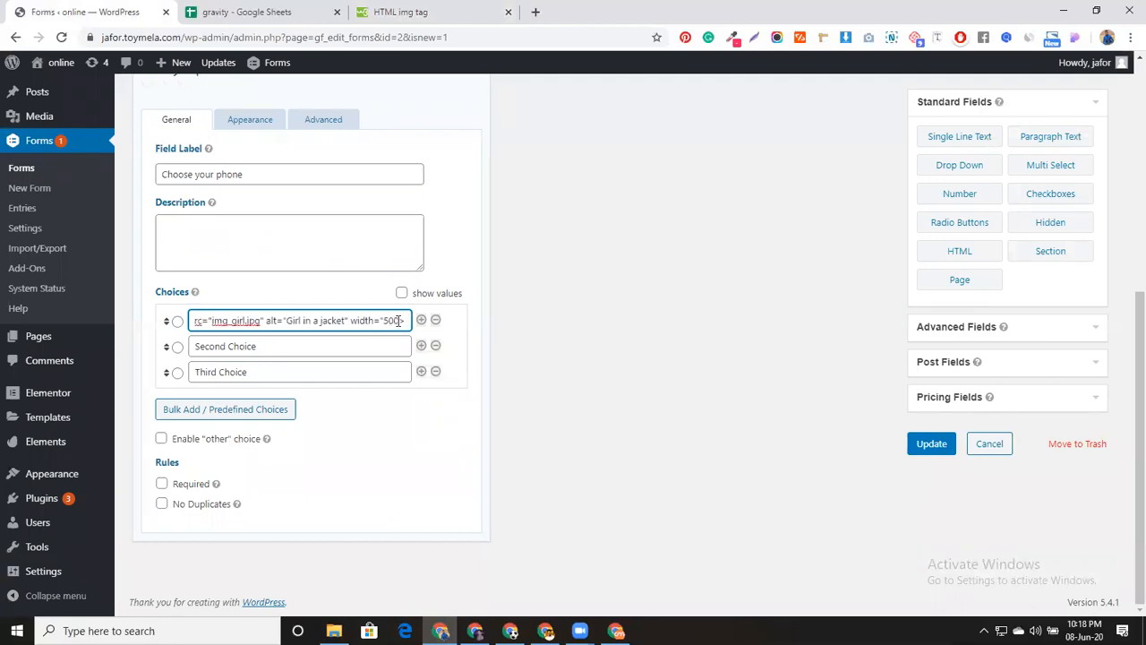
key("BackSpace")
key("BackSpace")
key("BackSpace")
key("BackSpace")
key("BackSpace")
key("BackSpace")
key("BackSpace")
key("BackSpace")
key("BackSpace")
key("BackSpace")
key("BackSpace")
key("BackSpace")
key("BackSpace")
key("BackSpace")
key("BackSpace")
key("BackSpace")
key("BackSpace")
key("BackSpace")
key("BackSpace")
key("BackSpace")
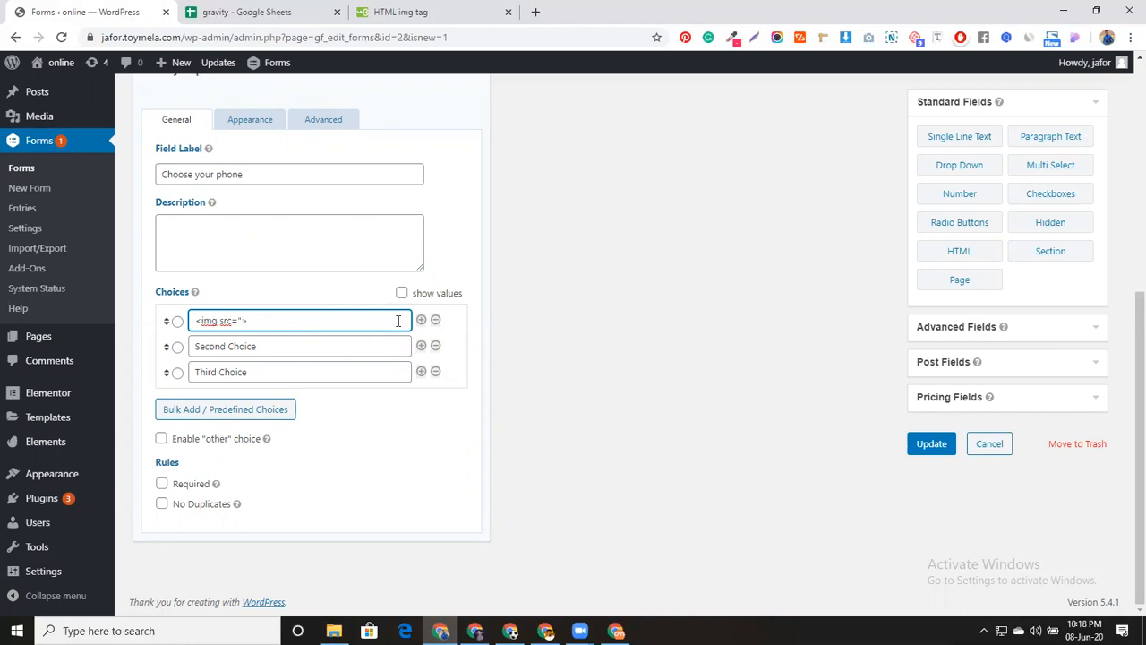
type("\"")
scroll(53, 224, "up", 1)
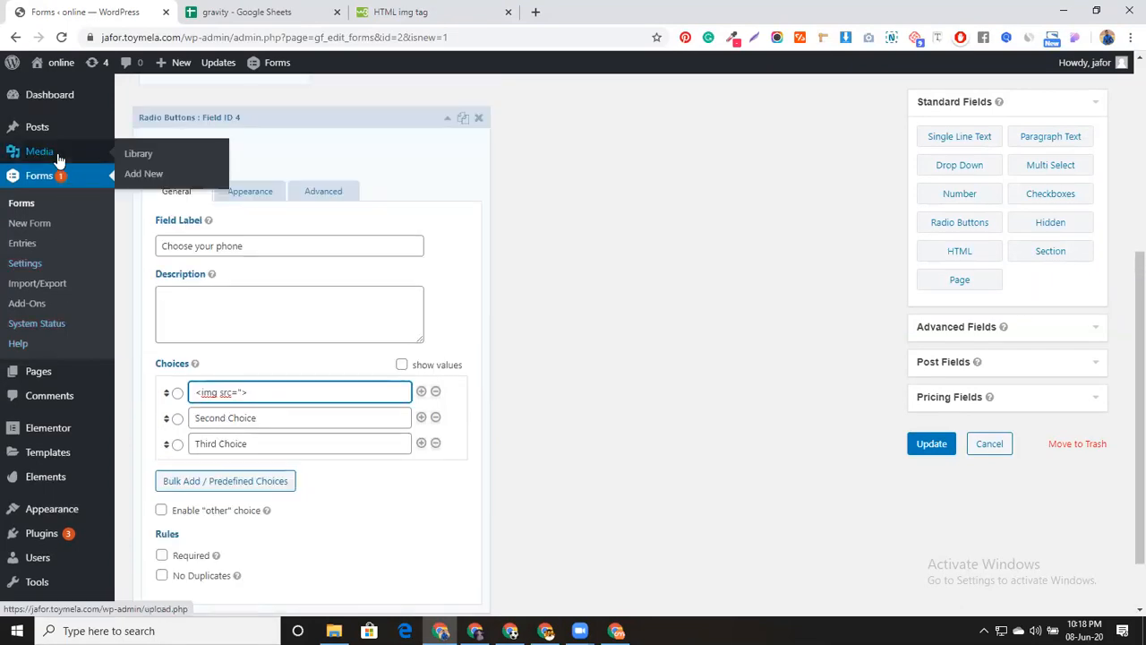
Copy the file link of iPhone image 41pnrvp3UkL.jpg from the Media Library
middle_click(58, 159)
left_click(264, 10)
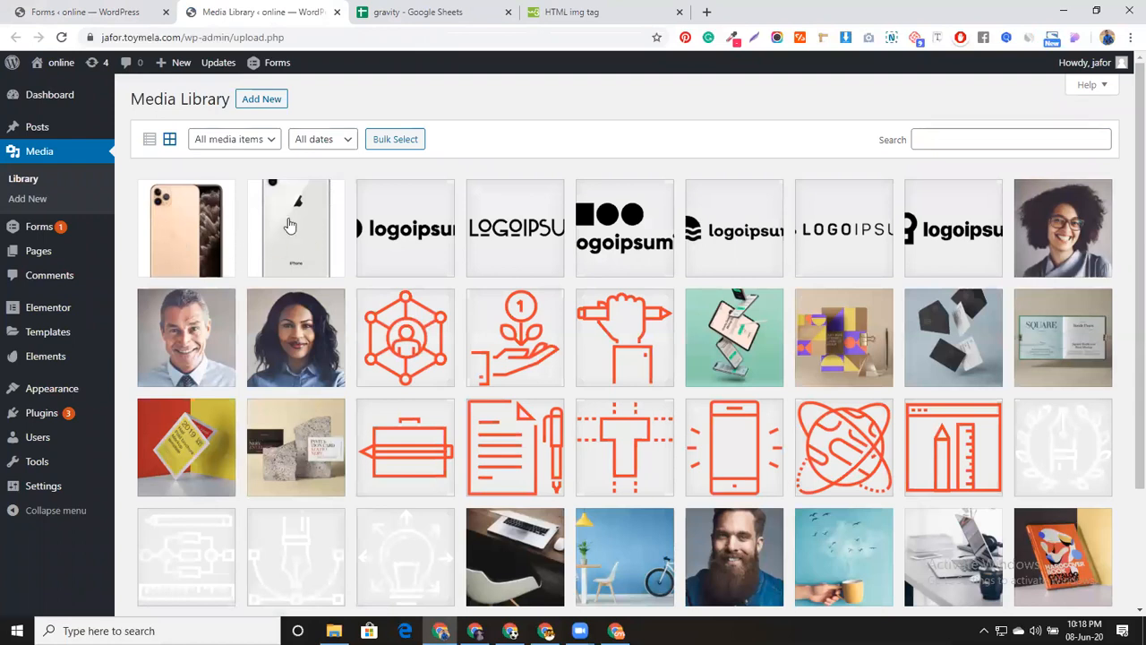
left_click(271, 101)
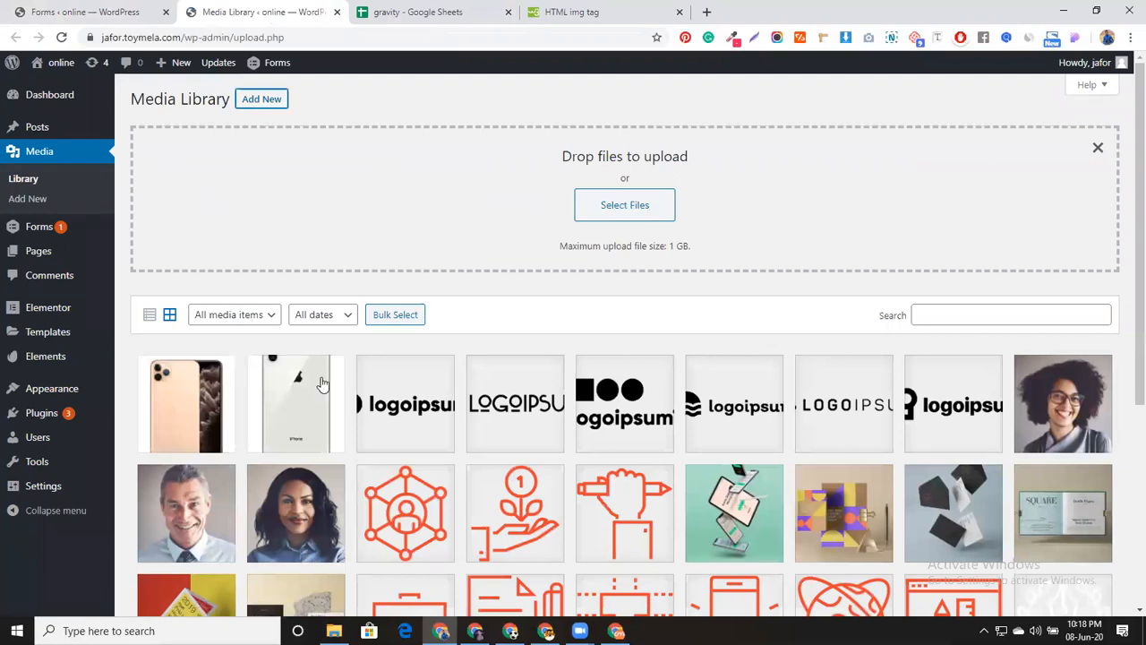
left_click(291, 394)
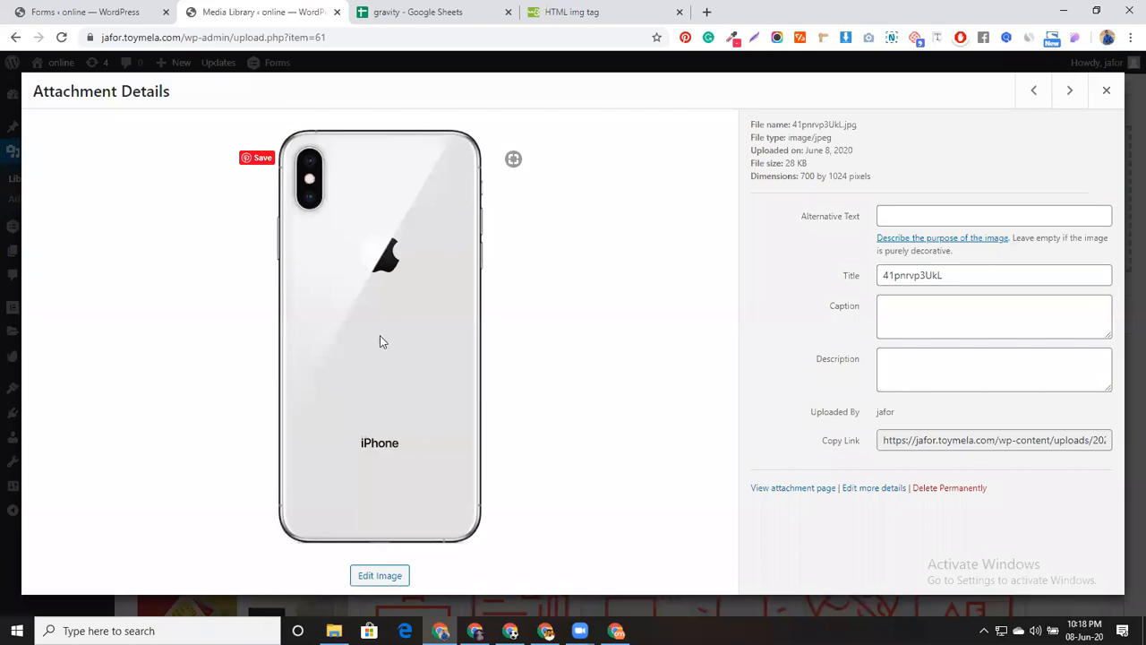
left_click(974, 440)
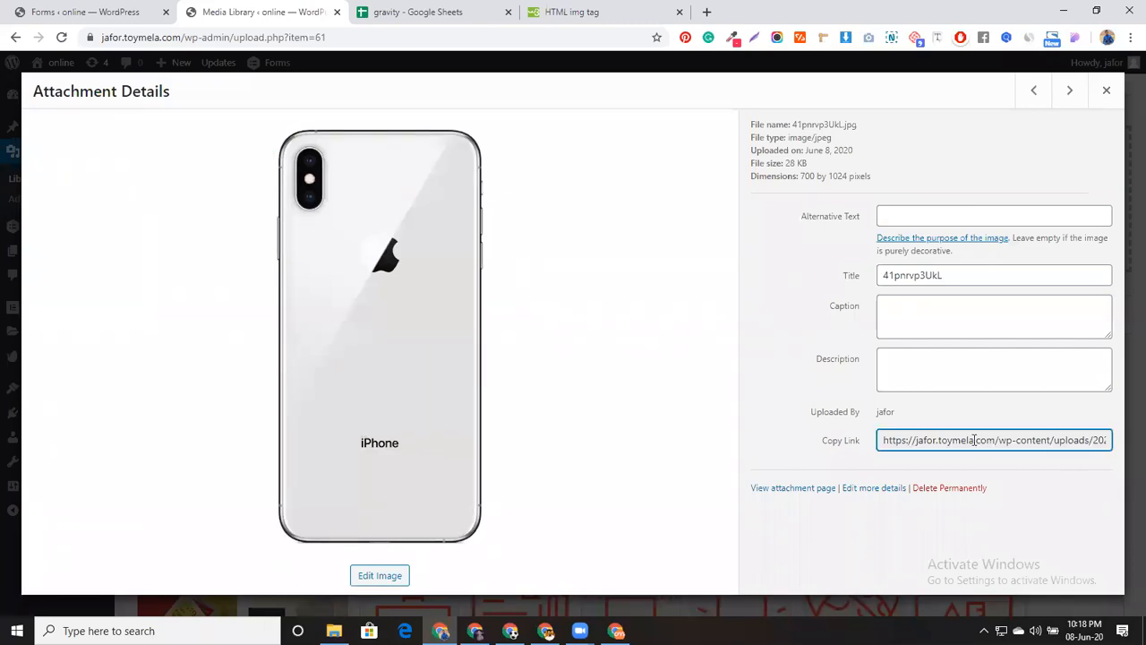
key("ctrl+a")
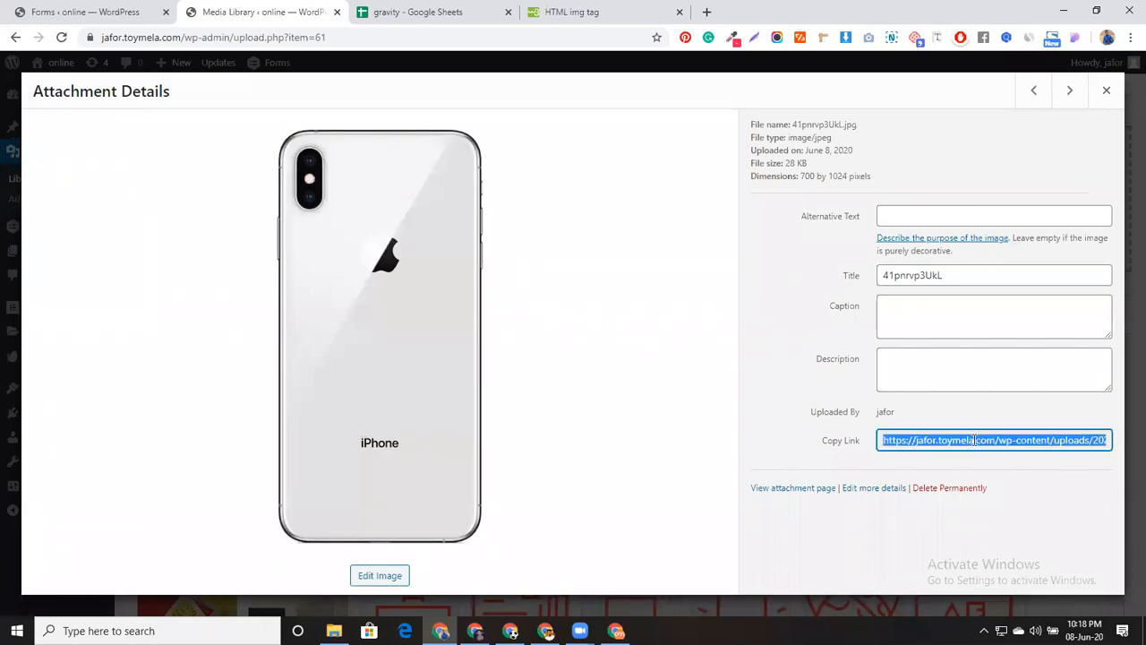
left_click(105, 9)
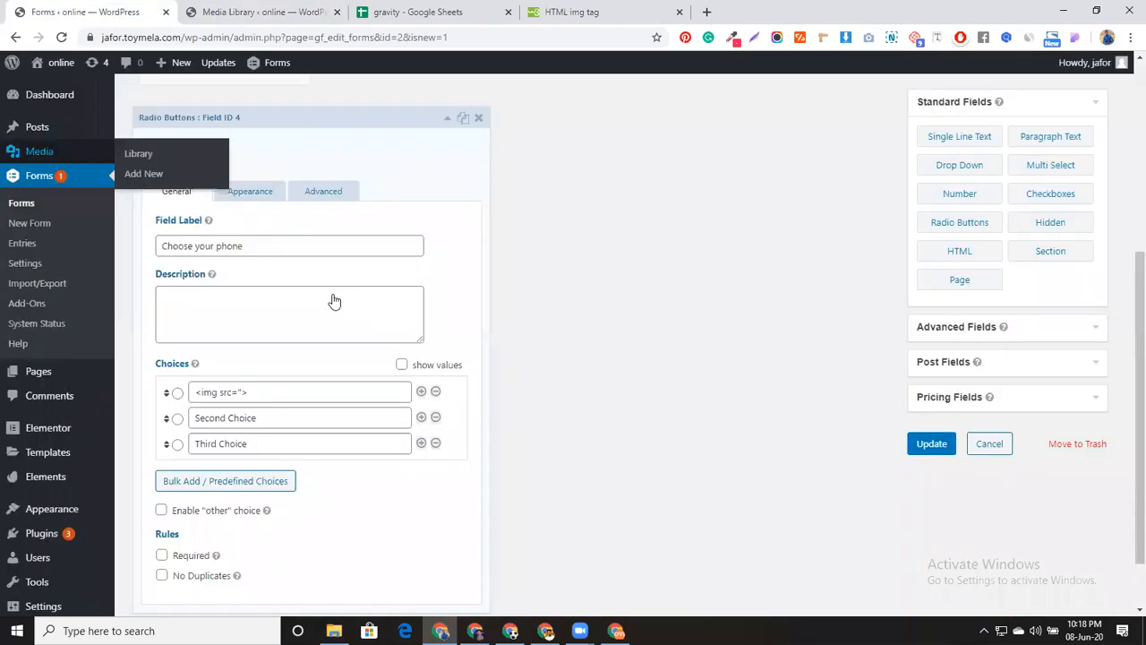
left_click(241, 392)
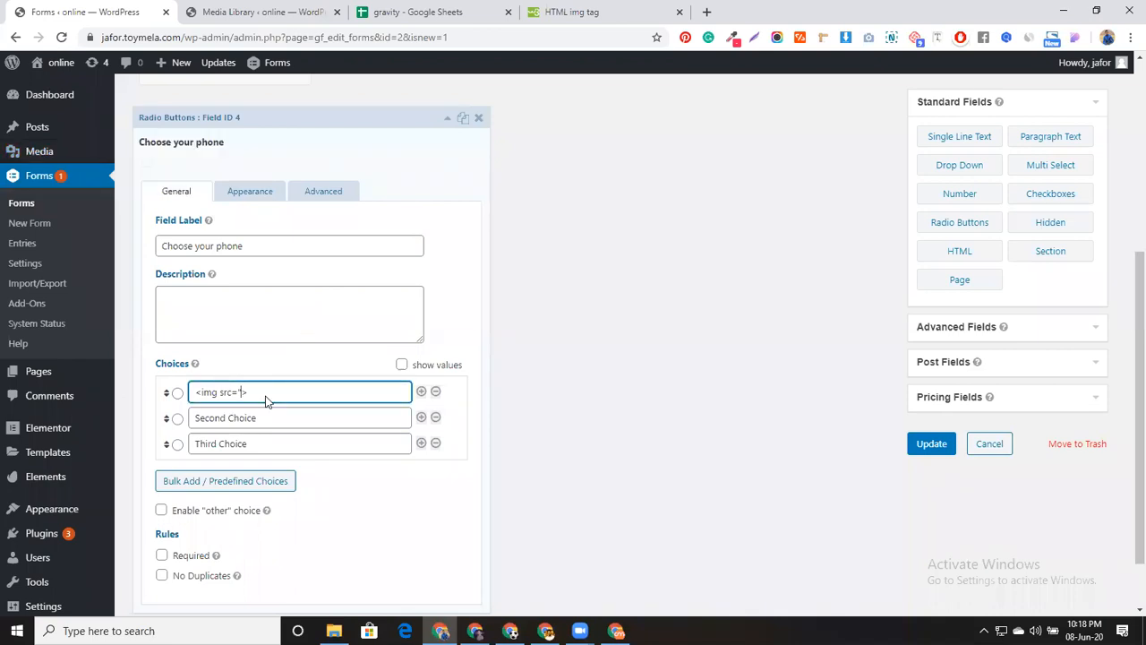
Paste the iPhone image link into the first choice's src attribute and check the preview
type("\"")
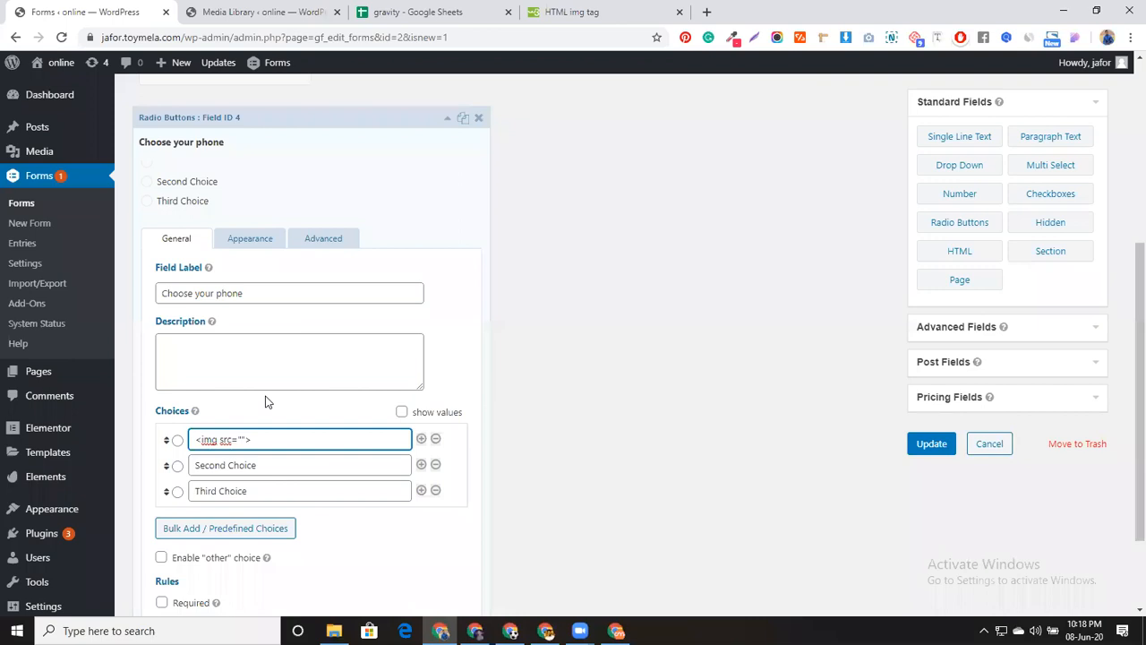
key("ctrl+v")
scroll(464, 386, "up", 5)
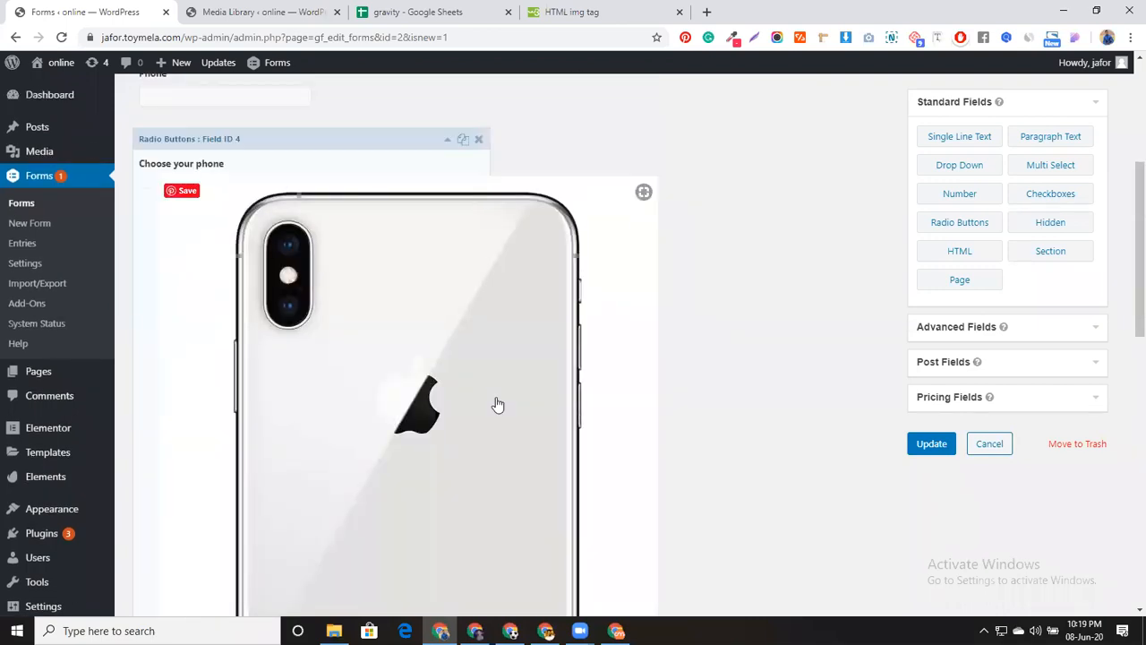
scroll(483, 367, "down", 3)
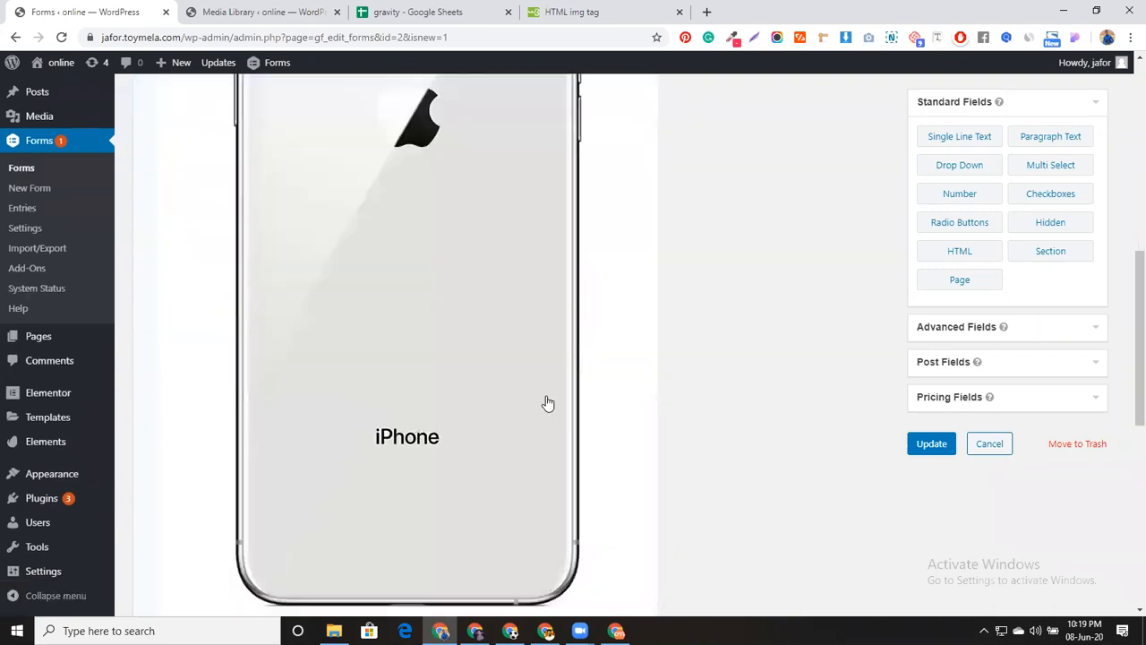
left_click(268, 11)
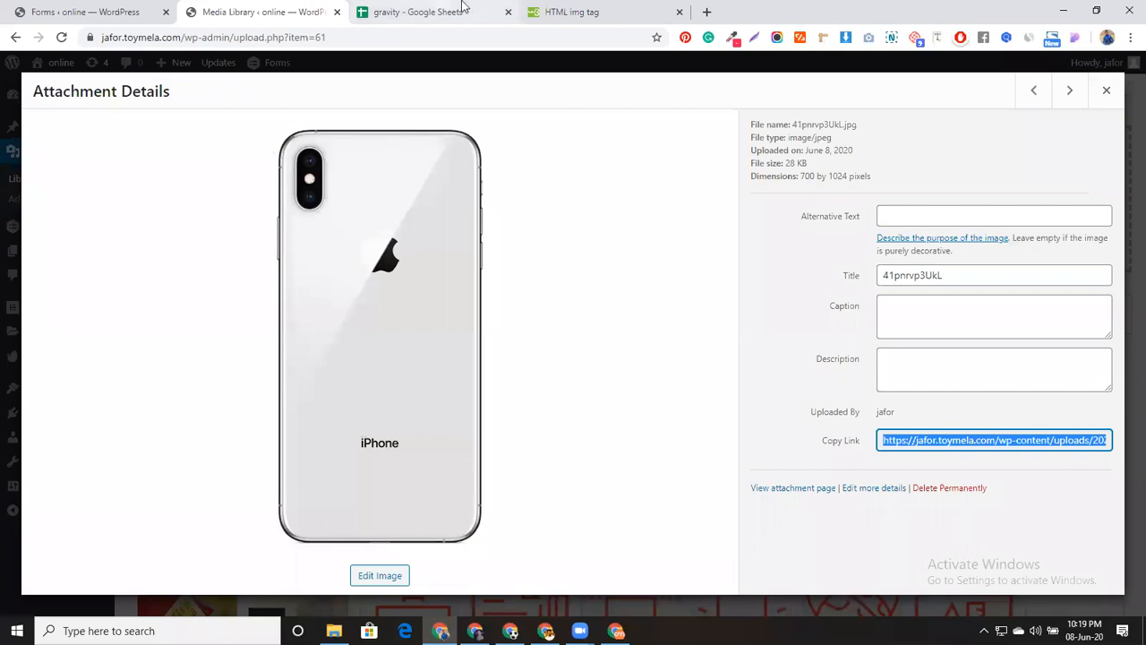
left_click(559, 9)
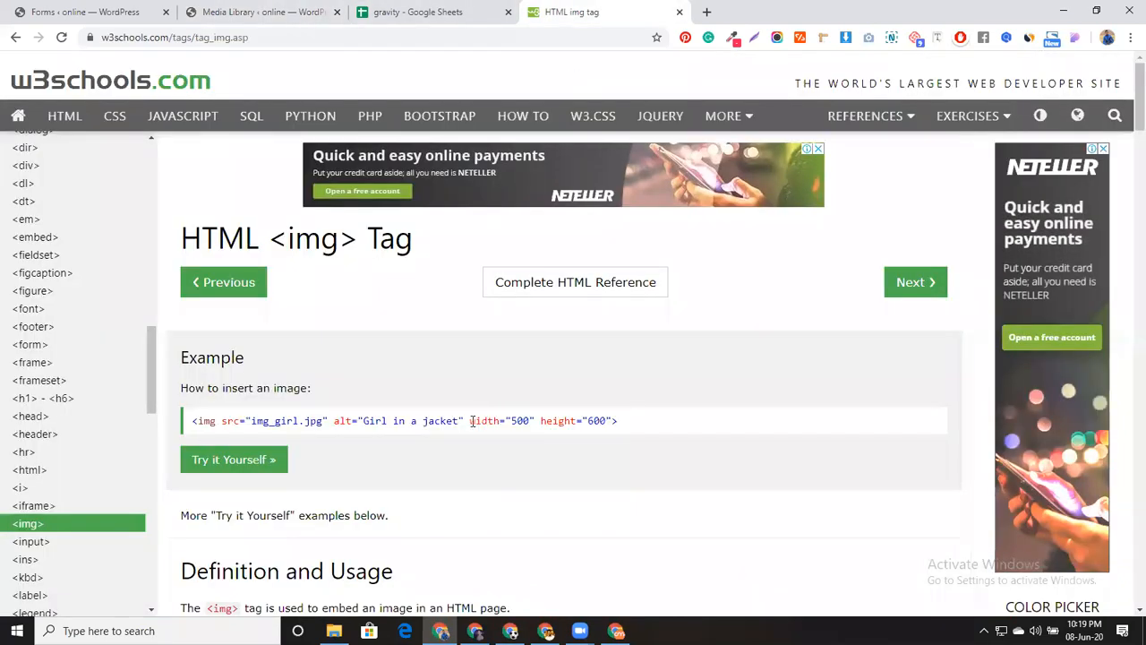
Copy the width and height attributes from the W3Schools example into the first choice's img tag
left_click_drag(472, 421, 613, 421)
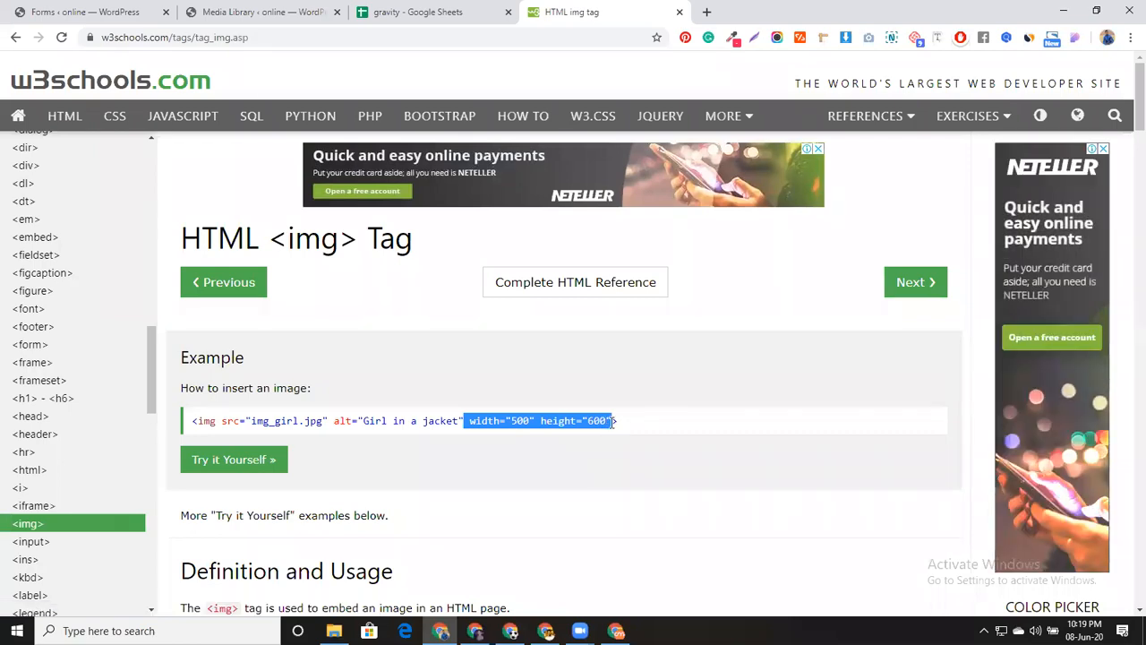
left_click(117, 11)
scroll(427, 445, "down", 6)
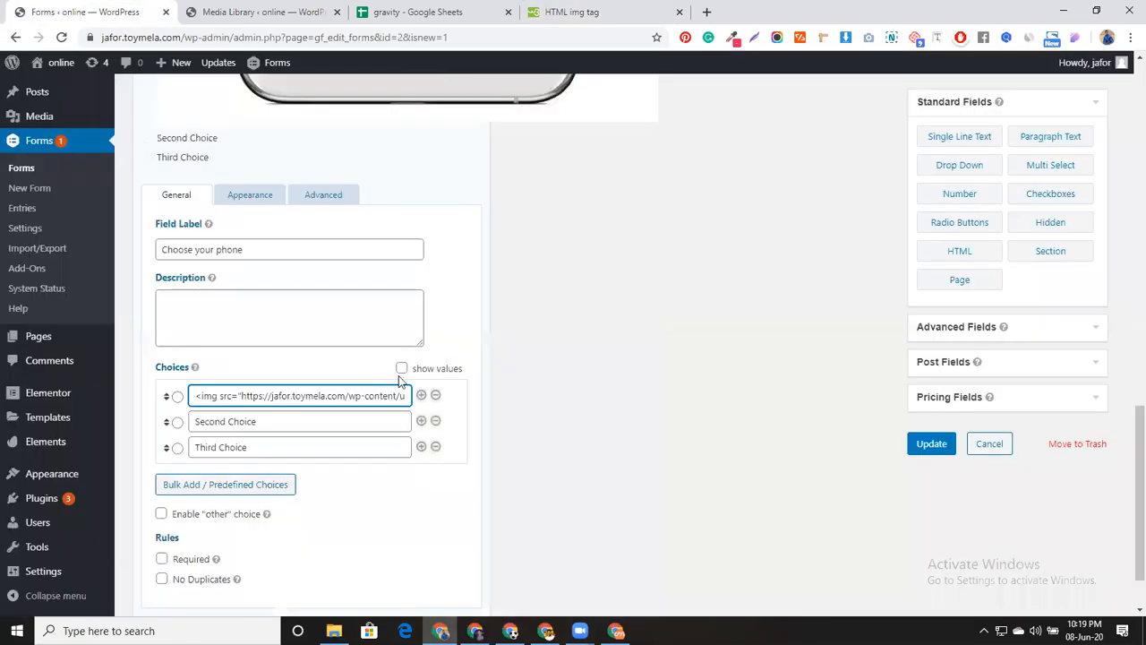
left_click(395, 395)
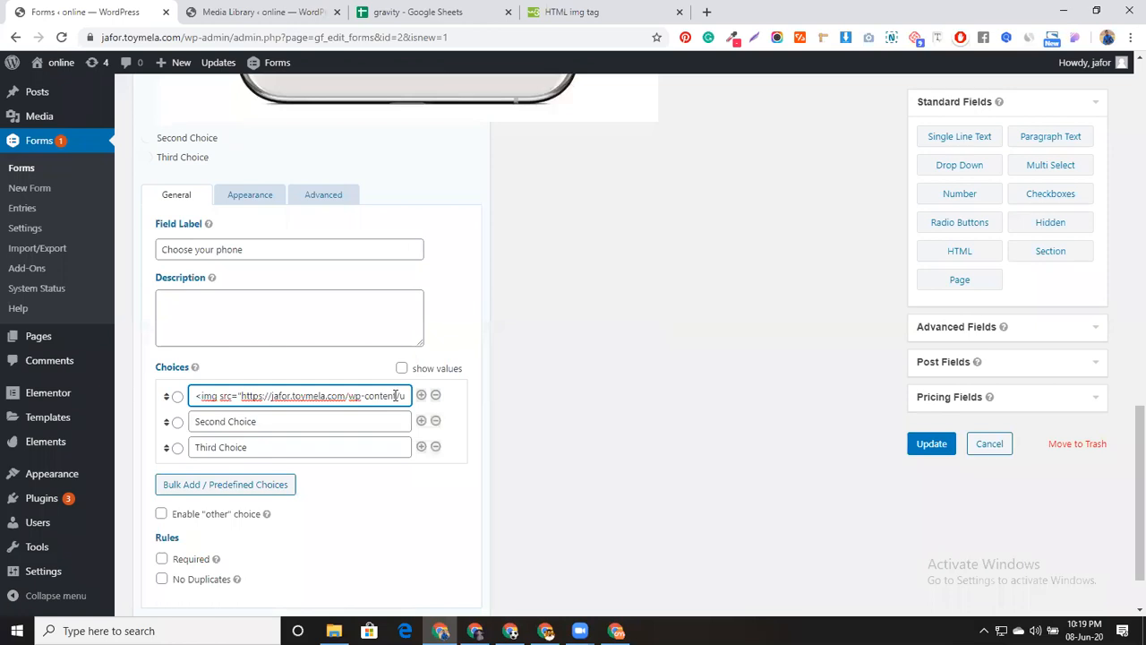
key("shift+Right")
key("shift+Right")
key("shift+Right")
key("shift+Right")
key("shift+Right")
key("shift+Right")
key("shift+Right")
key("shift+Right")
key("shift+Right")
key("shift+Right")
key("shift+Right")
key("shift+Right")
key("shift+Right")
key("shift+Right")
key("shift+Right")
key("shift+Right")
key("Right")
key("Right")
key("Right")
key("Right")
key("Right")
key("Right")
key("Right")
key("Right")
key("Right")
key("Right")
key("Right")
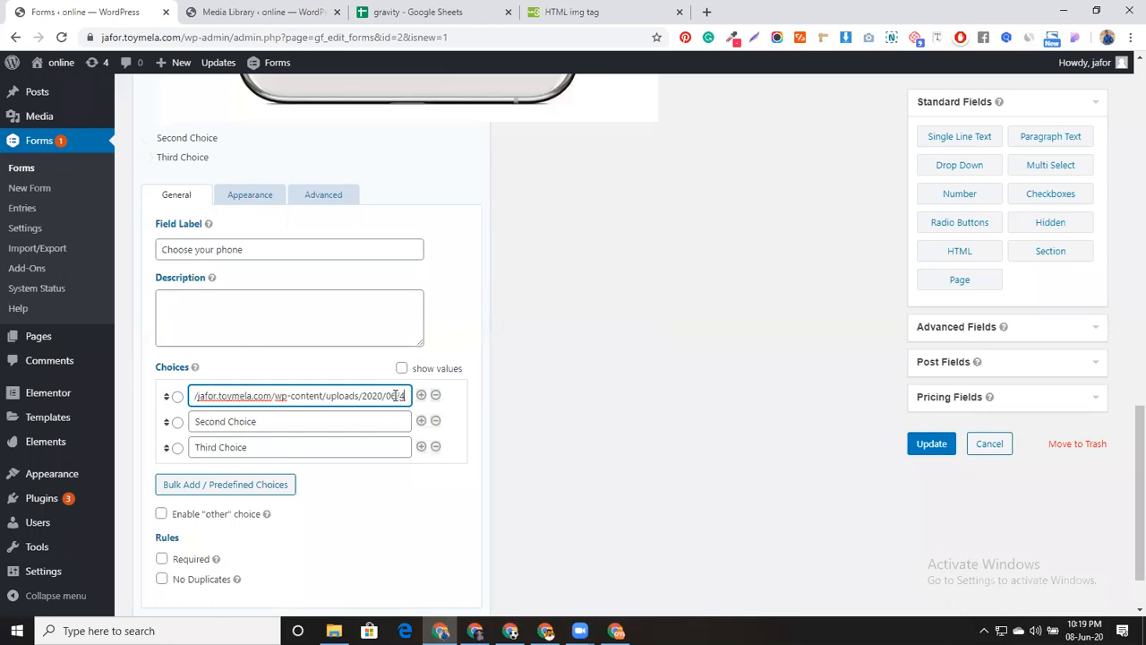
key("Right")
key("Right")
key("Right")
key("Right")
key("Right")
key("Right")
key("Right")
key("Right")
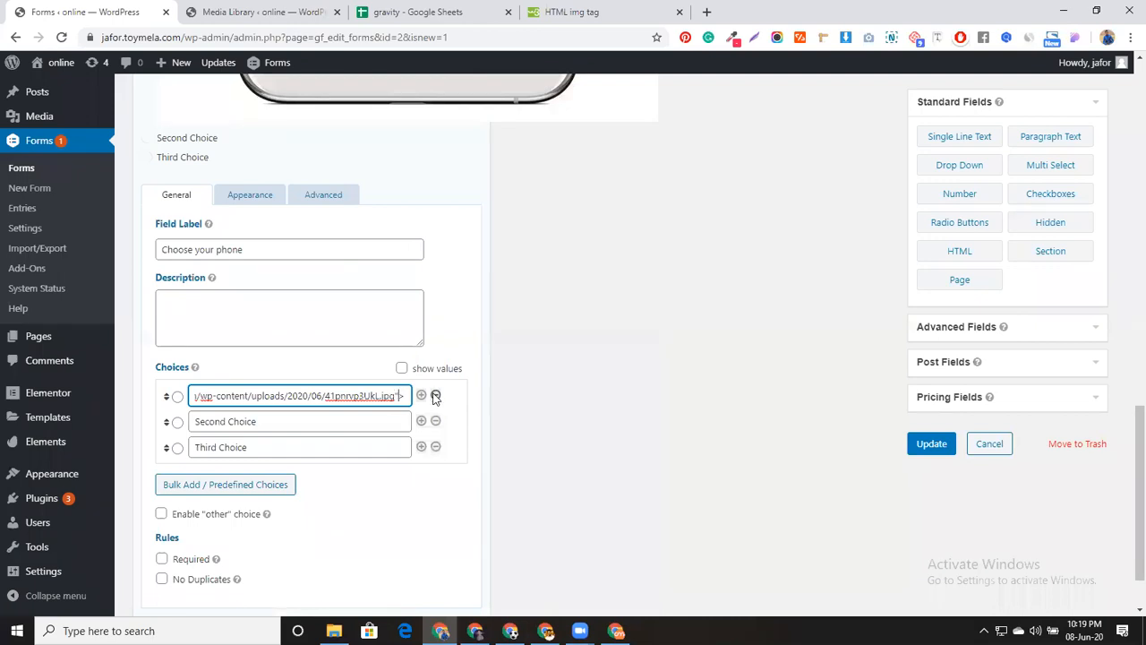
key("ctrl+v")
scroll(435, 396, "down", 1)
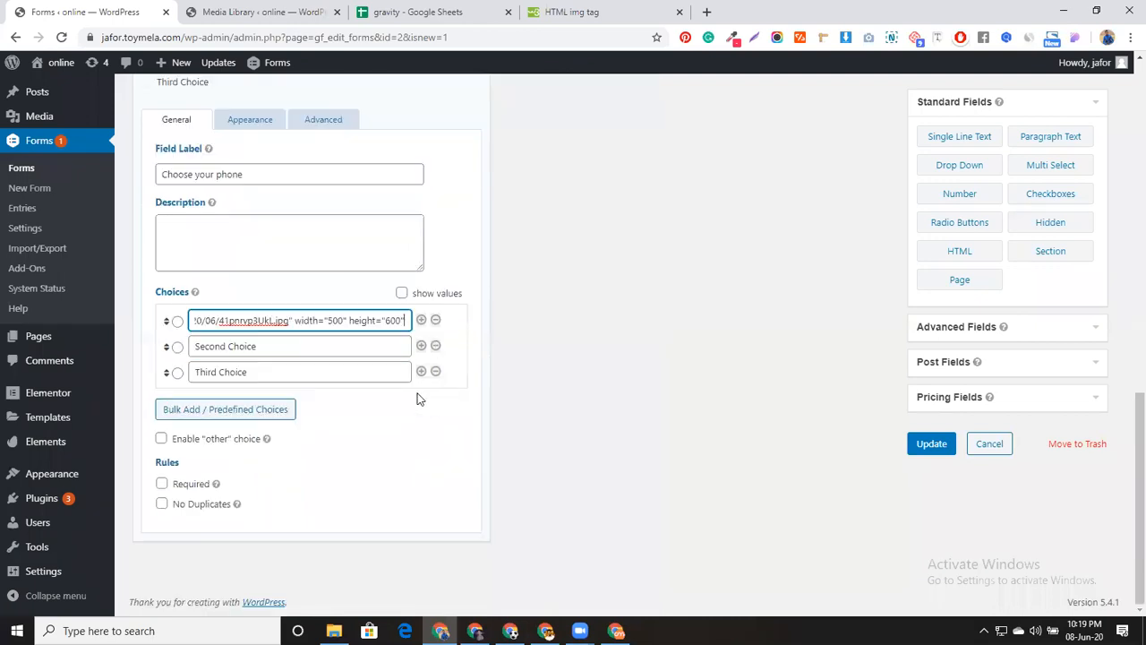
Change the image tag's values to width="100" and height="150"
double_click(337, 319)
type("100")
left_click(339, 319)
key("Delete")
type("5")
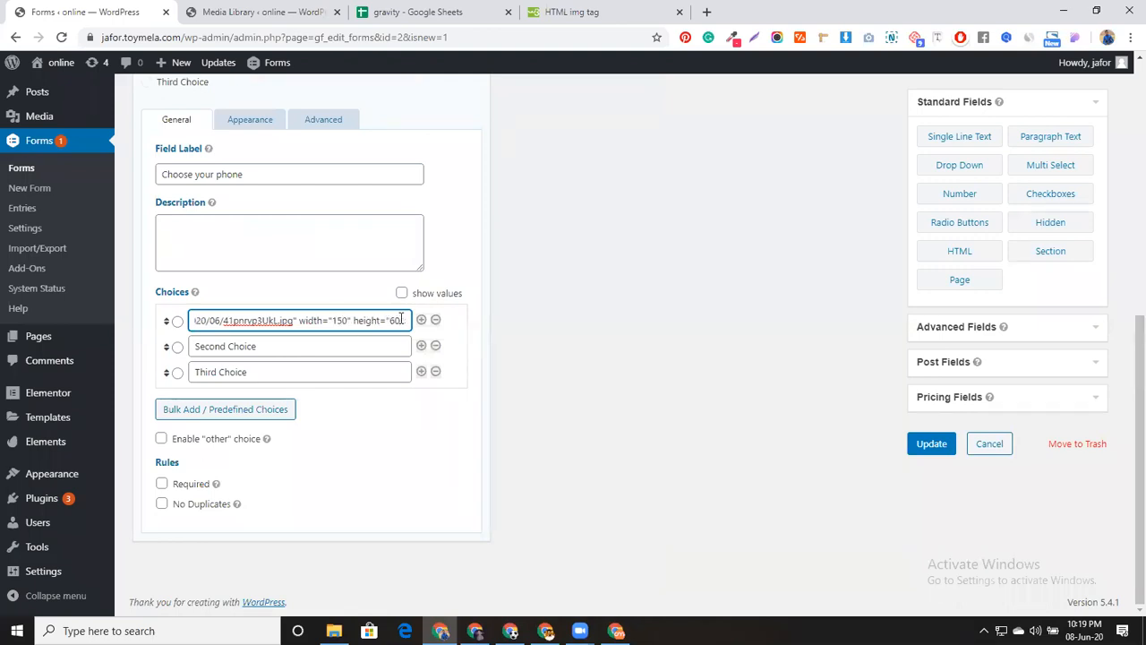
key("BackSpace")
type("1")
scroll(379, 404, "up", 3)
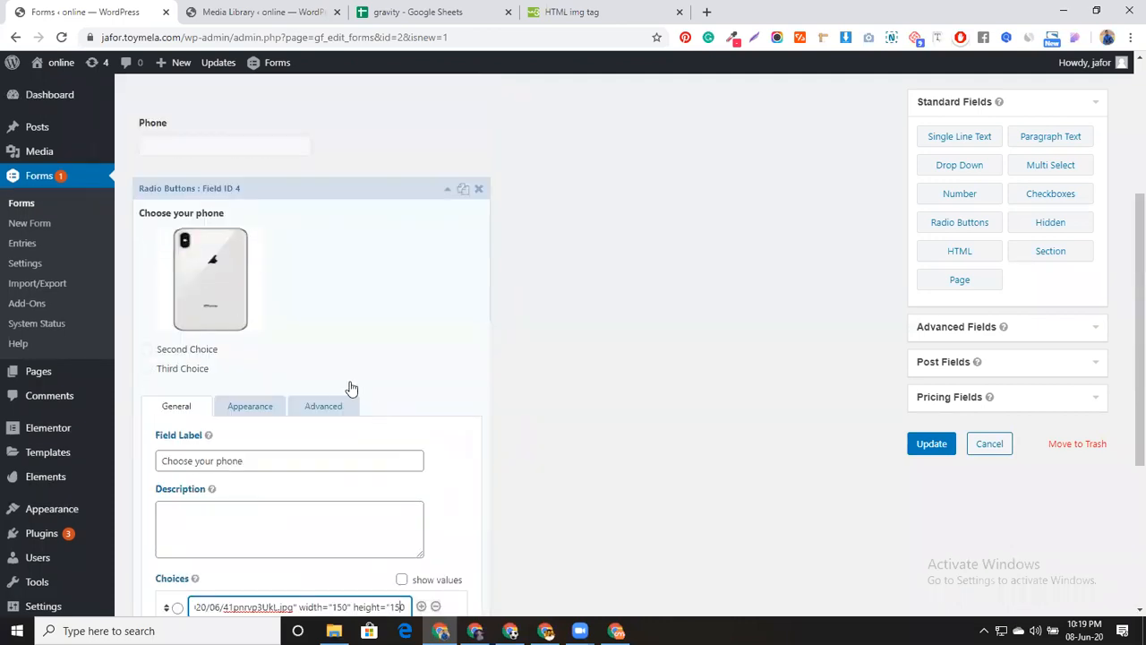
scroll(351, 388, "down", 3)
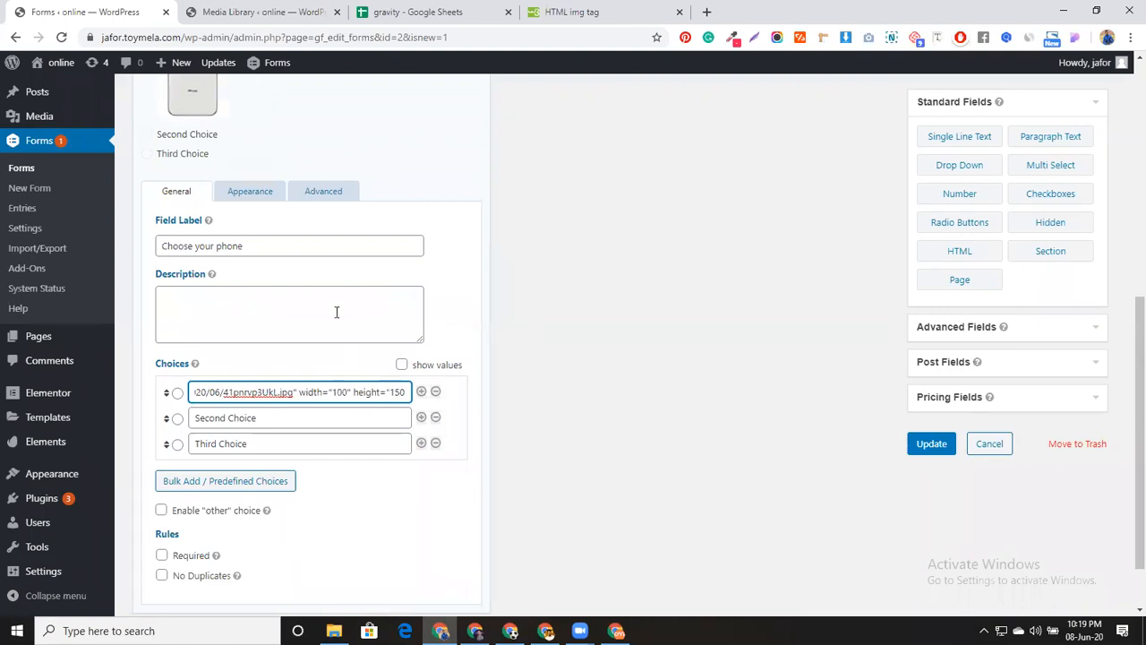
scroll(335, 313, "up", 3)
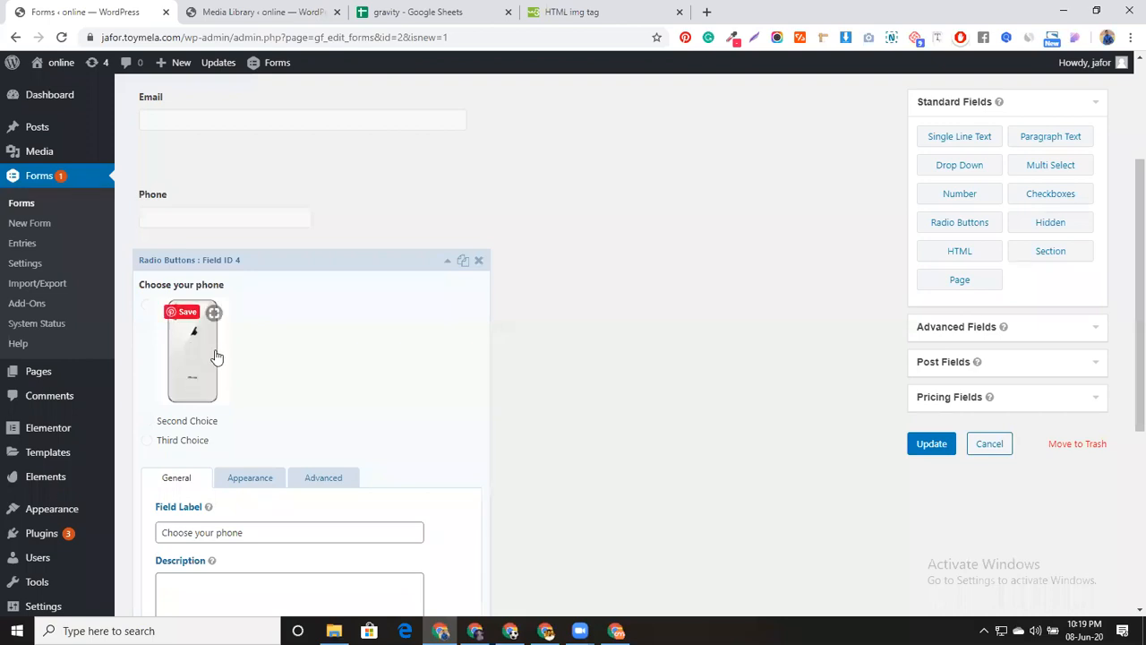
scroll(350, 389, "down", 2)
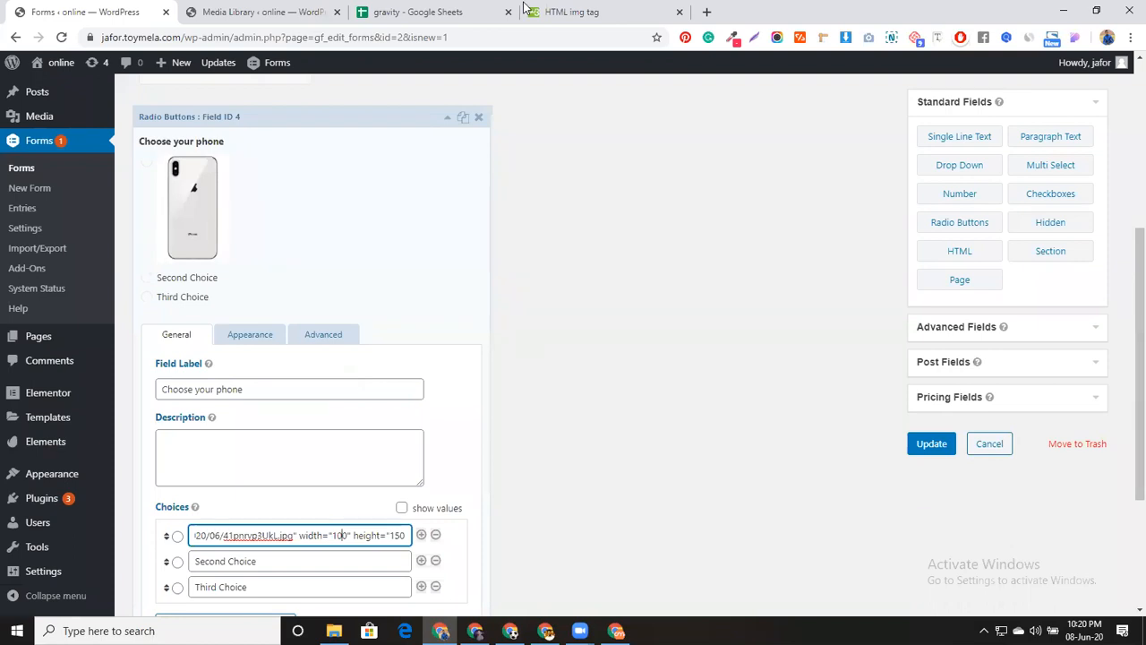
left_click(573, 11)
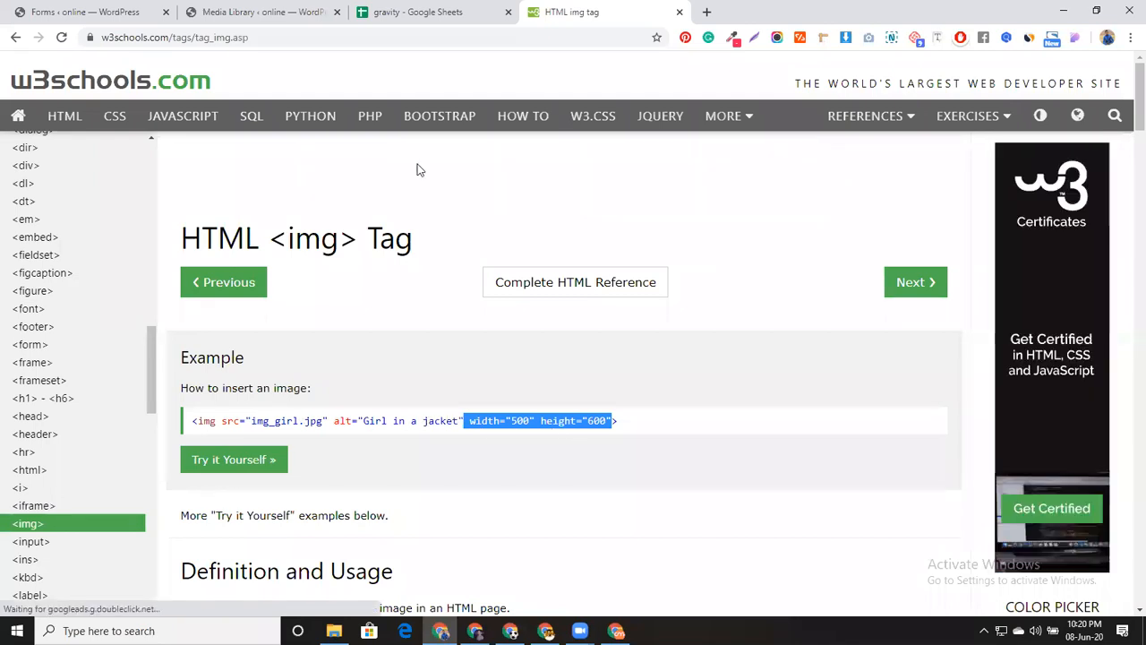
left_click(117, 12)
Copy the first choice's phone image code and delete the Third Choice row
scroll(326, 500, "down", 2)
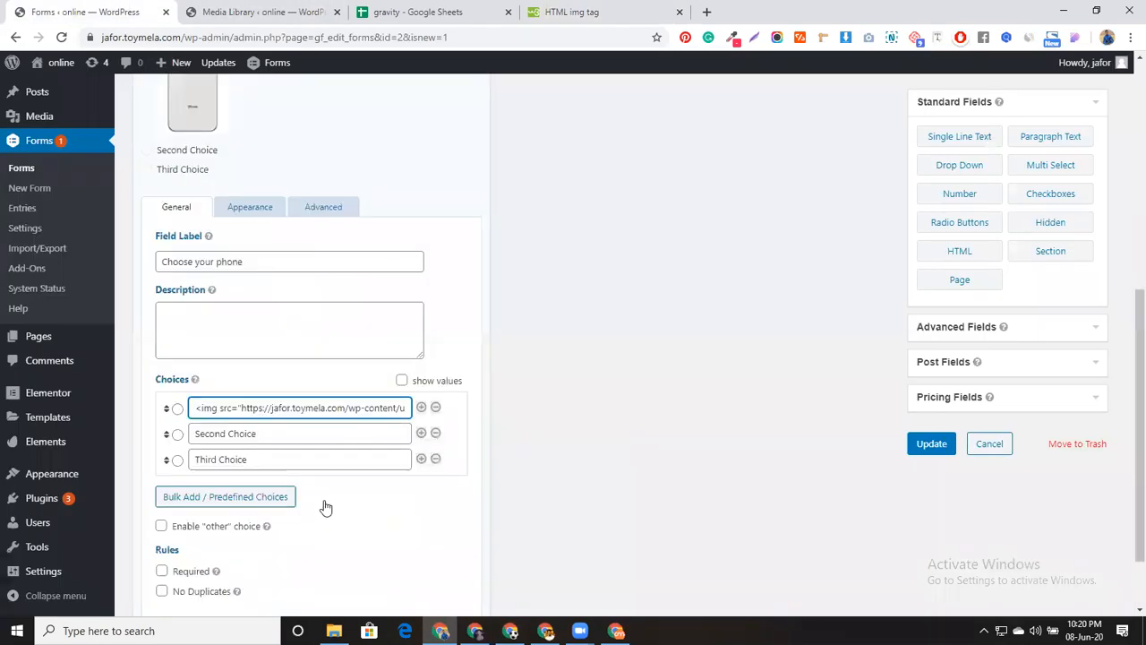
triple_click(320, 391)
key("ctrl+c")
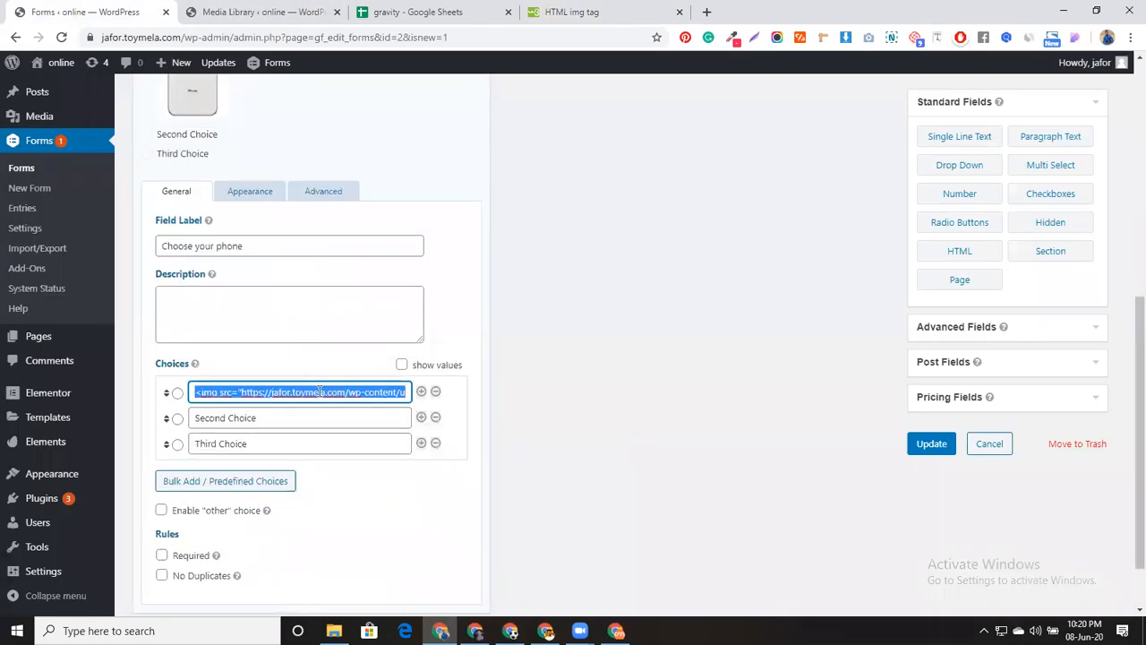
double_click(317, 417)
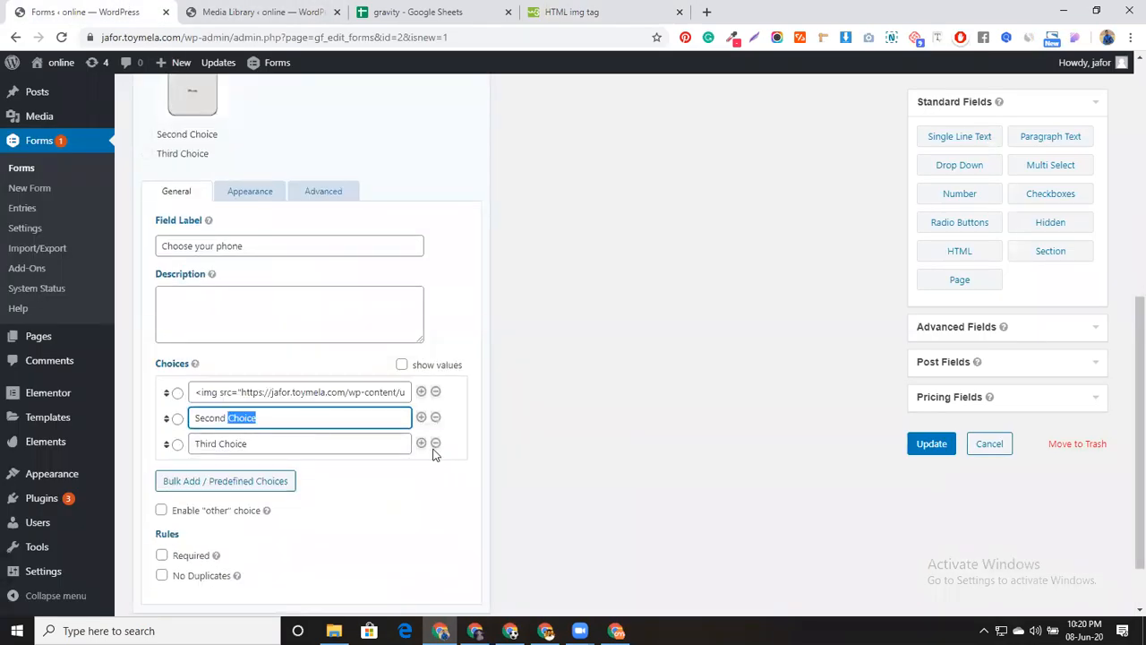
left_click(435, 443)
Replace the Second Choice text with the pasted phone image code, then return to the Media Library
triple_click(287, 401)
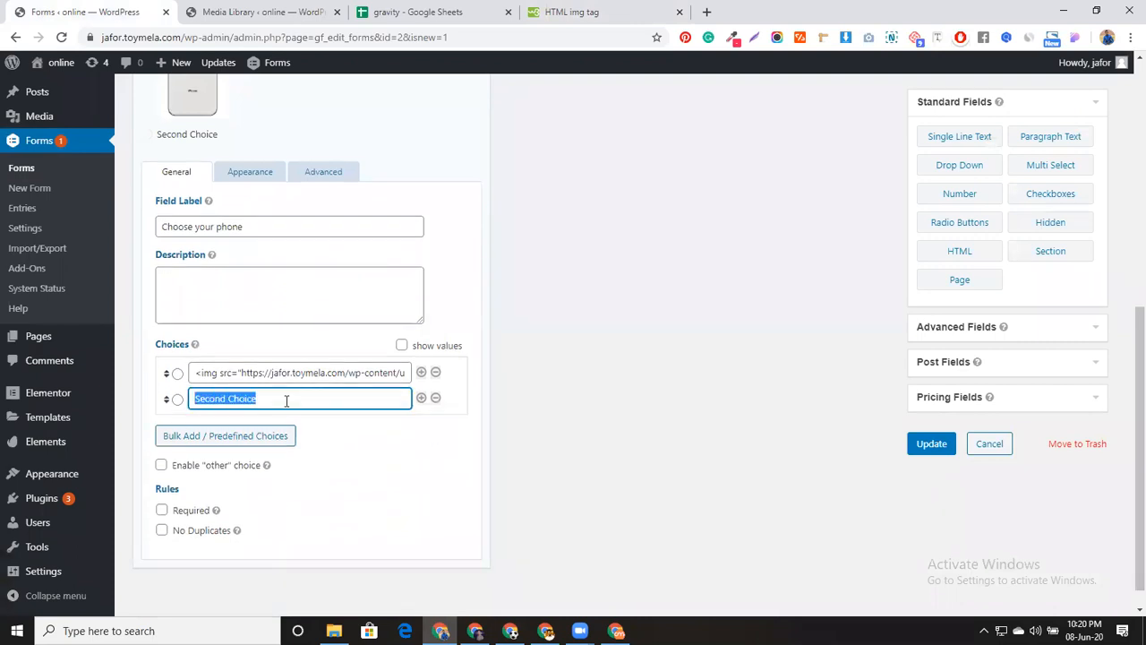
key("ctrl+v")
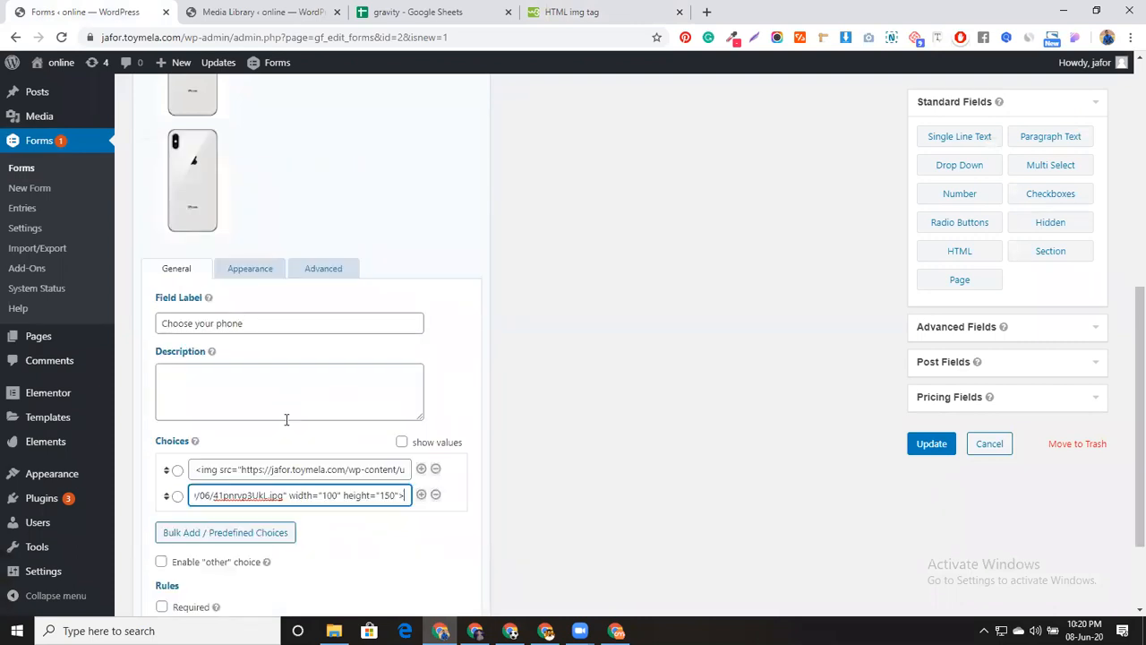
left_click(260, 12)
Copy the gold iPhone image's link URL from the Media Library
left_click(1106, 90)
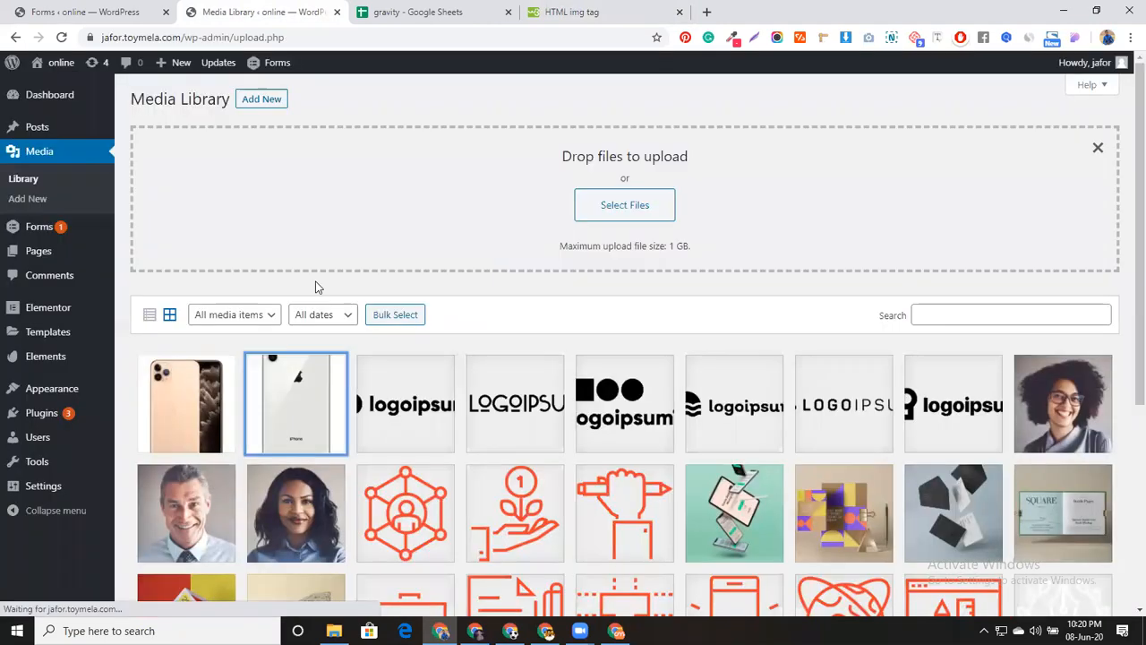
left_click(173, 403)
key("ctrl+a")
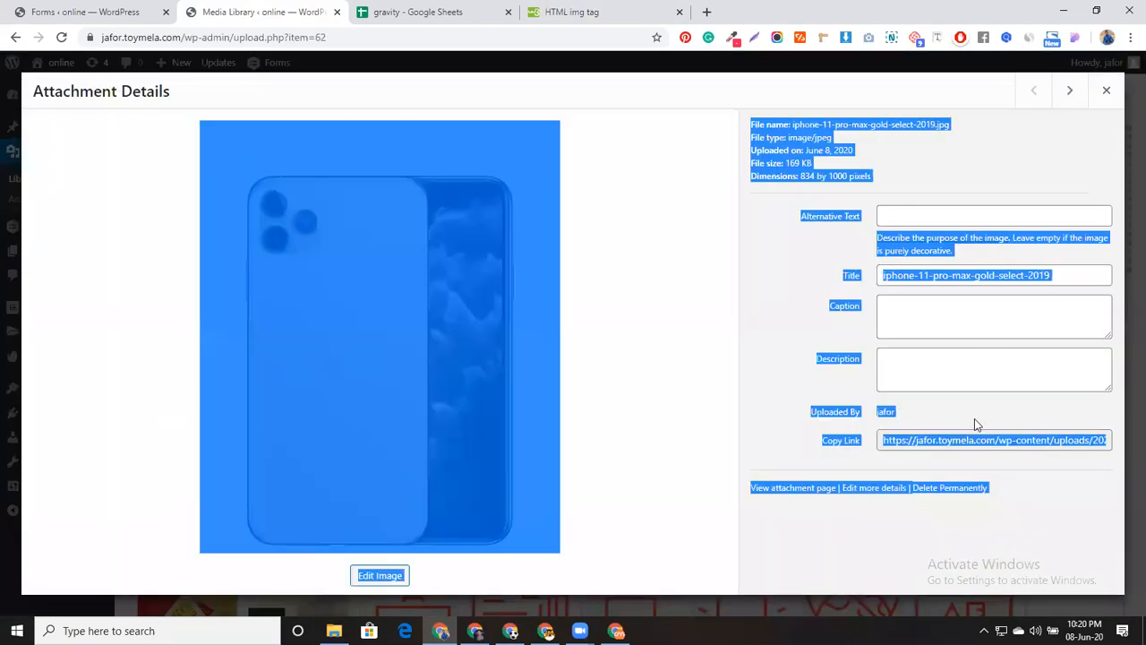
left_click(971, 441)
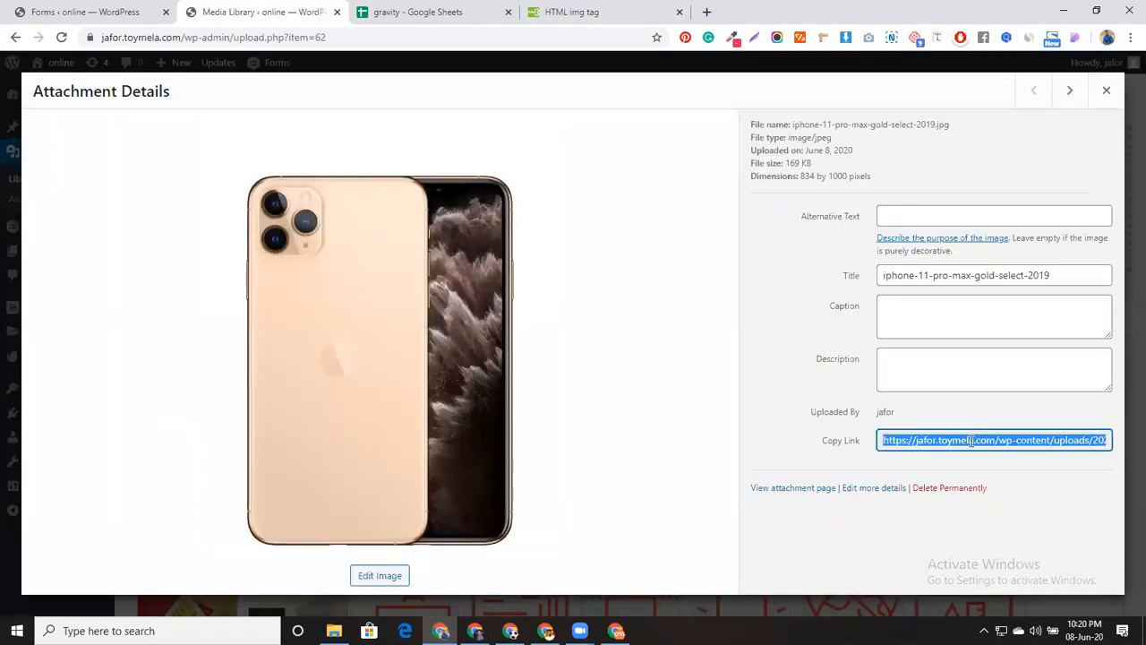
key("ctrl+Page_Up")
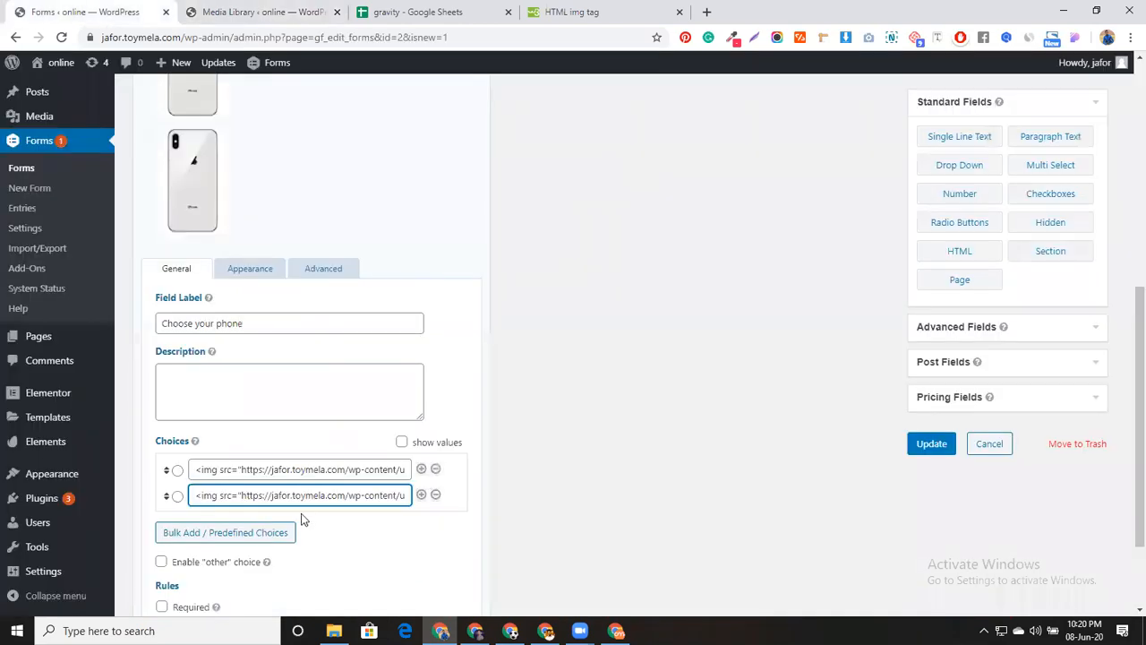
Paste the gold iPhone URL over the old image URL in the second choice's img code
left_click(245, 495)
key("shift+Right")
key("shift+Right")
key("shift+Right")
key("shift+Right")
key("shift+Right")
key("shift+Right")
key("shift+Right")
key("shift+Right")
key("shift+Right")
key("shift+Right")
key("shift+Right")
key("shift+Right")
key("shift+Right")
key("shift+Right")
key("shift+Right")
key("shift+Right")
key("shift+Right")
key("shift+Right")
key("shift+Right")
key("shift+Right")
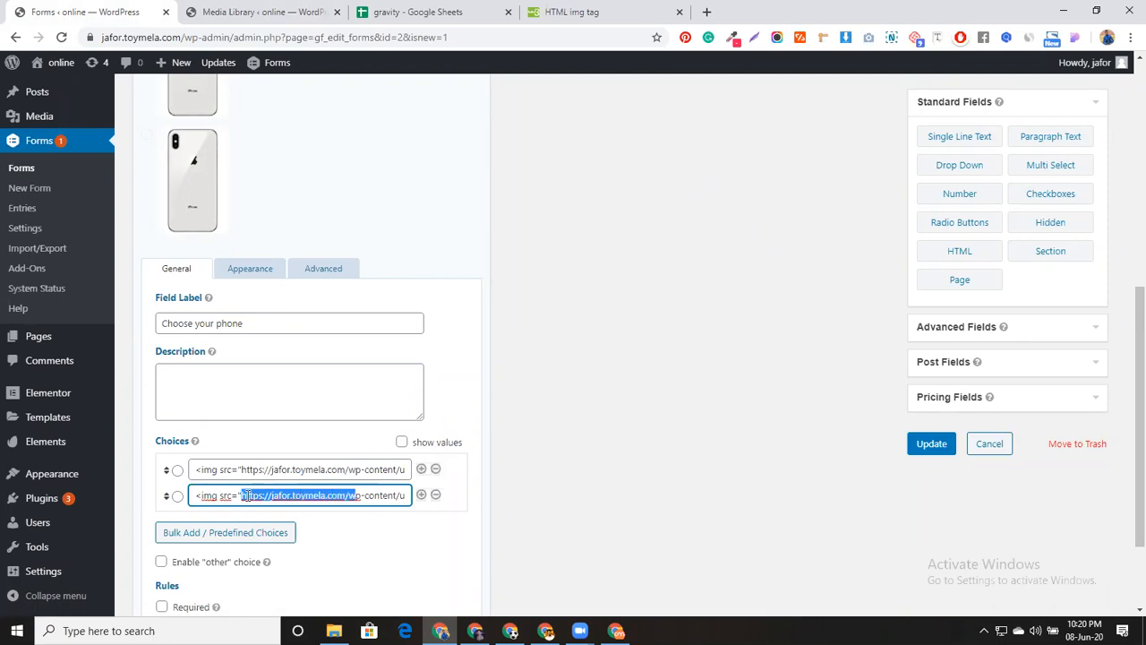
key("shift+Right")
key("shift+Right")
key("shift+Right")
key("shift+Right")
key("shift+Right")
key("shift+Right")
key("shift+Right")
key("shift+Right")
key("shift+Right")
key("shift+Right")
key("shift+Right")
key("shift+Right")
key("shift+Right")
key("shift+Right")
key("shift+Right")
key("shift+Right")
key("shift+Right")
key("shift+Right")
key("shift+Right")
key("shift+Right")
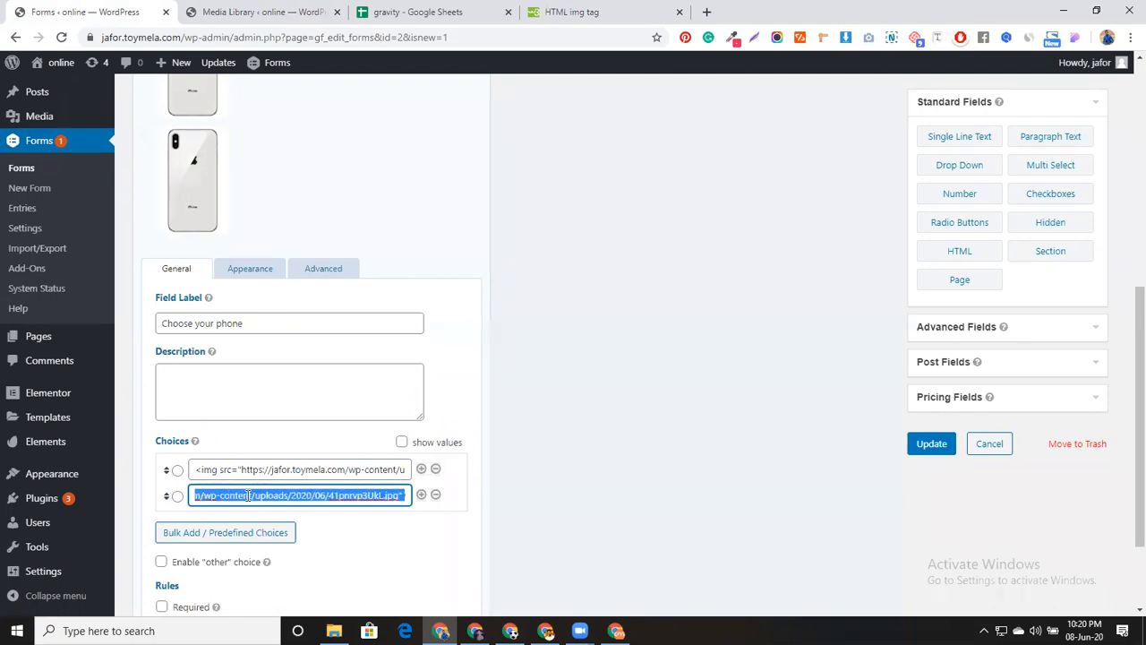
key("shift+Left")
key("shift+Left")
key("shift+Left")
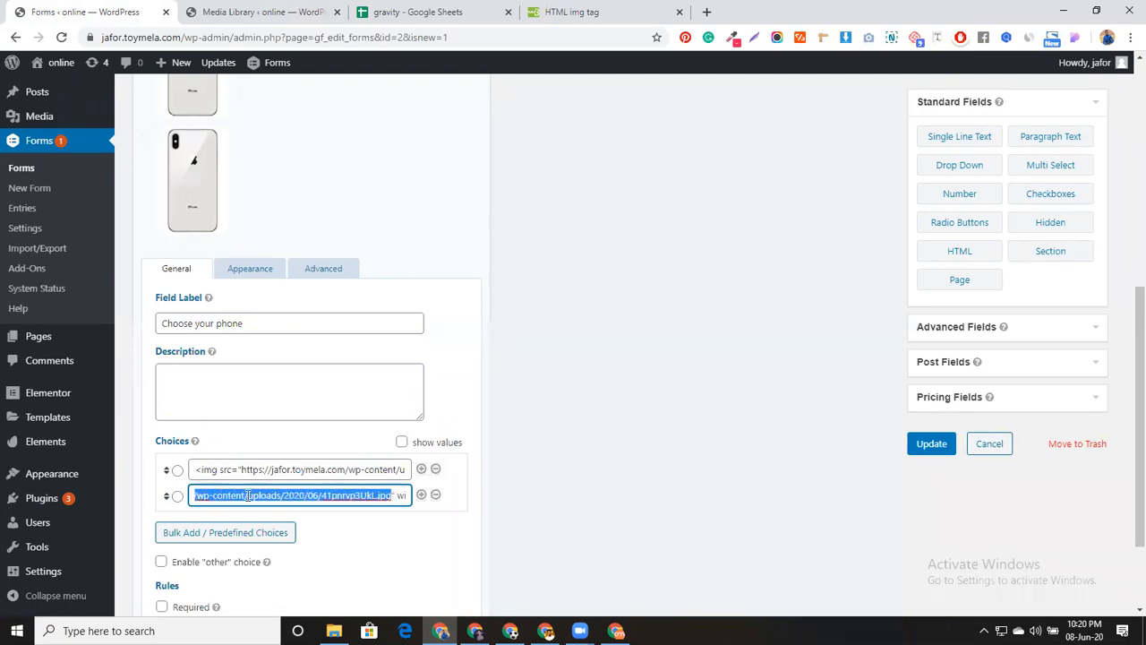
key("ctrl+v")
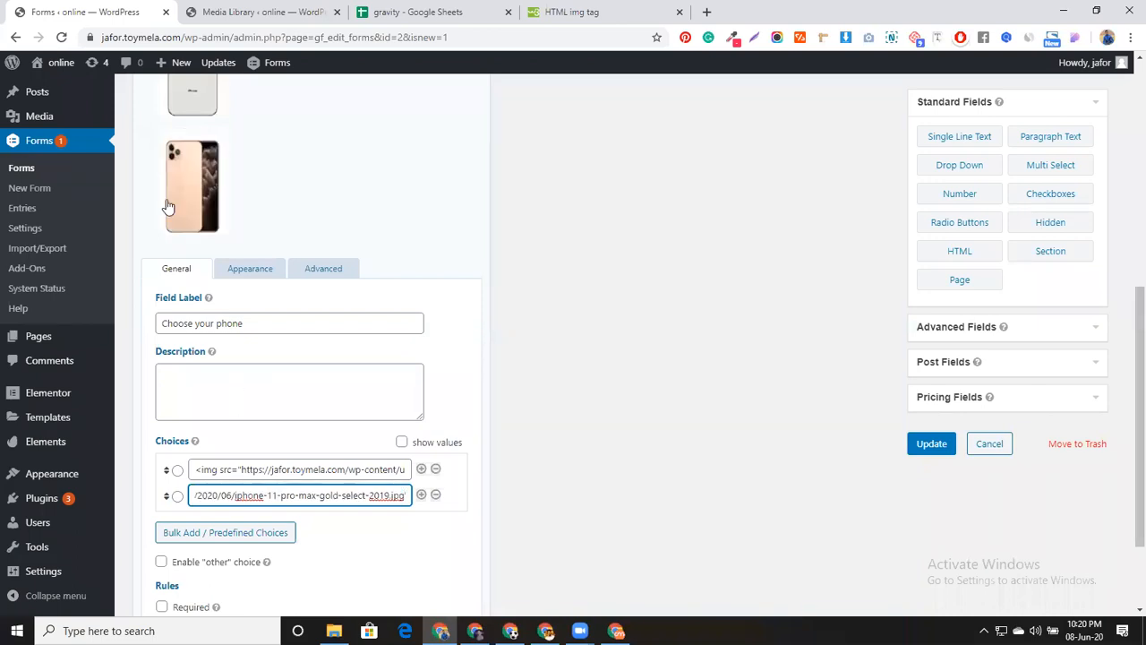
scroll(291, 251, "up", 2)
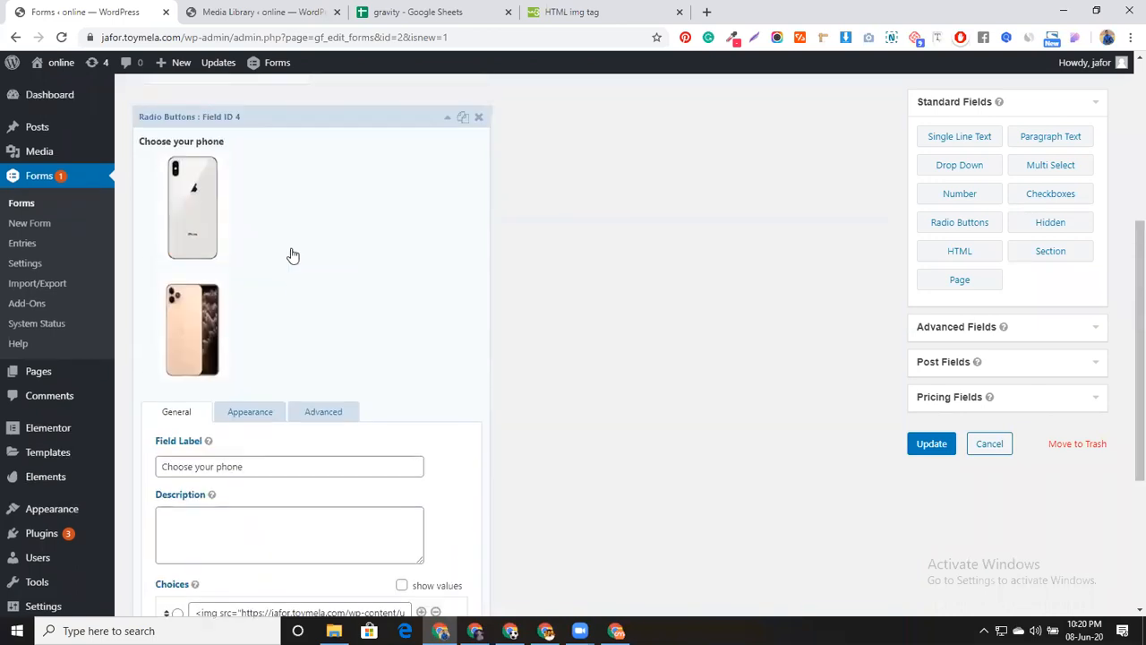
left_click(447, 120)
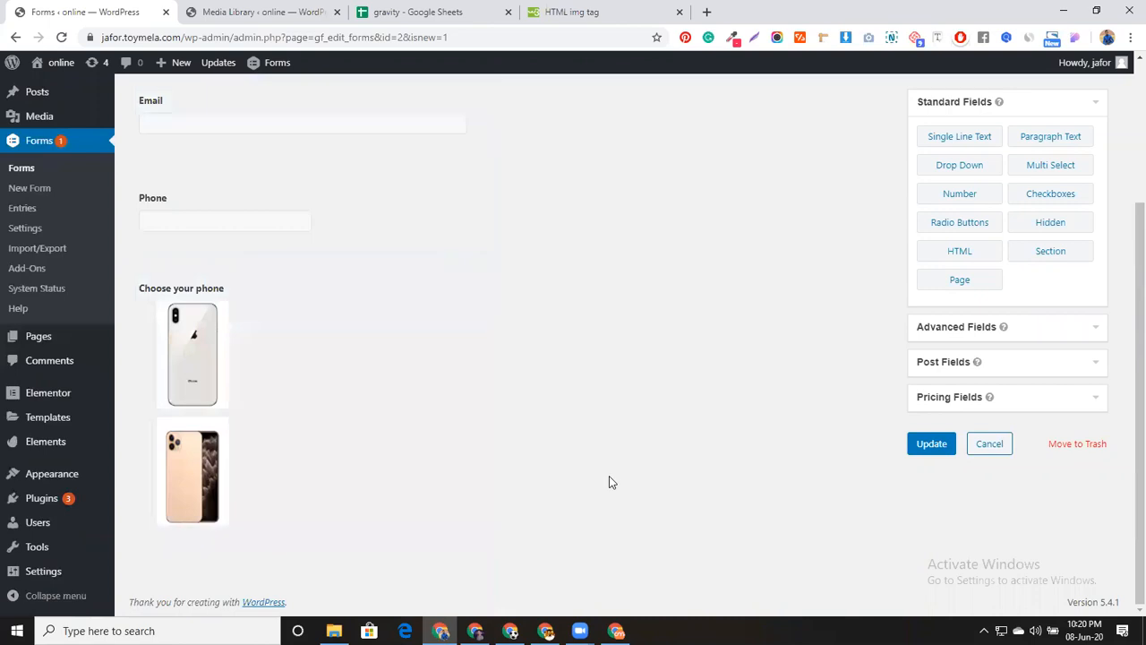
scroll(242, 302, "up", 2)
scroll(537, 466, "down", 2)
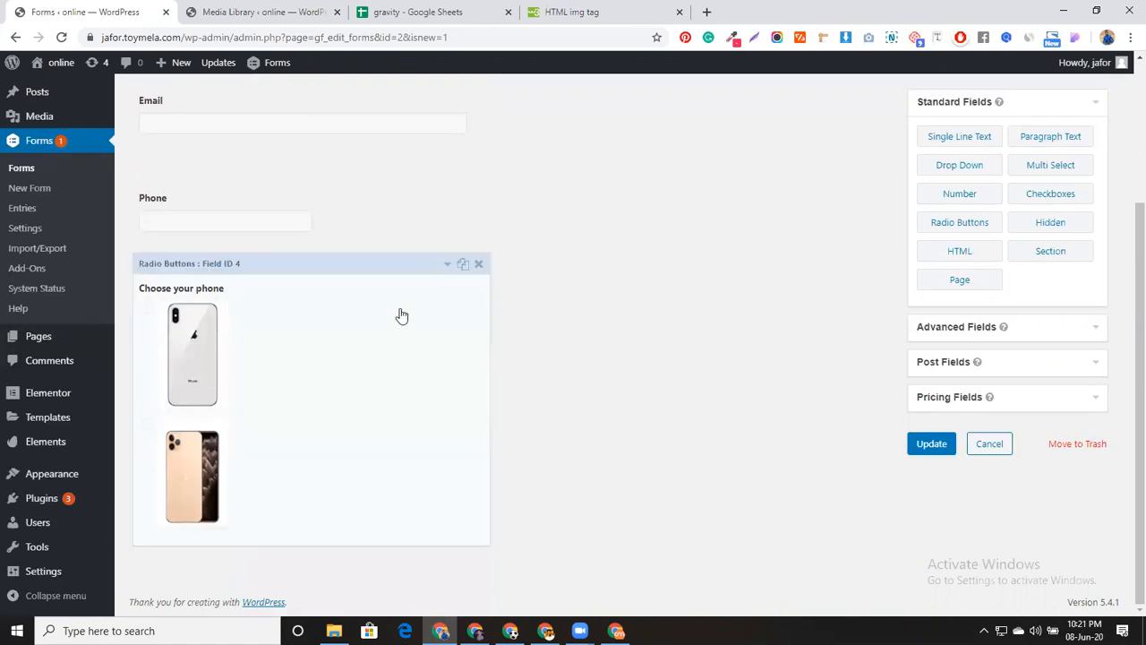
left_click(447, 265)
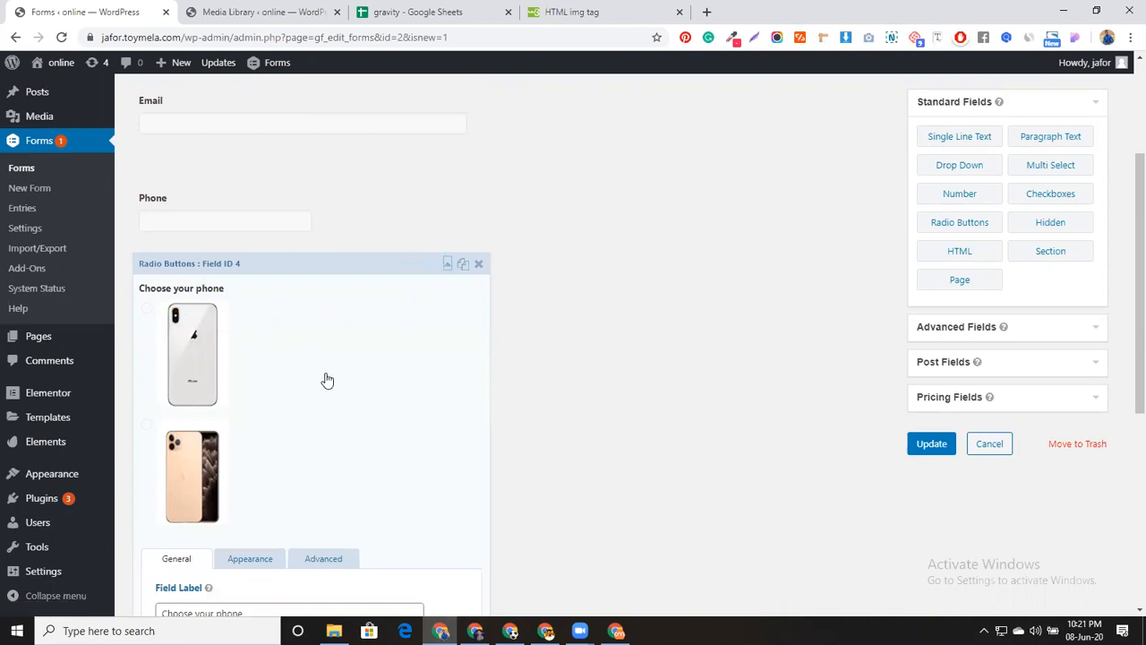
scroll(326, 380, "down", 3)
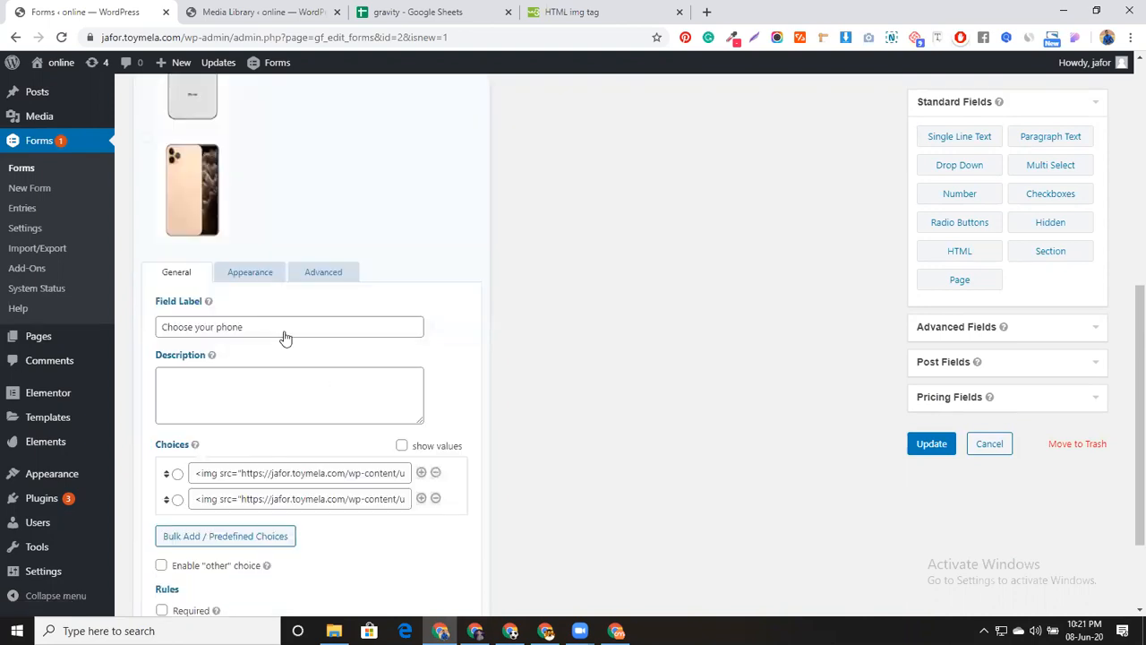
Give the Choose your phone field CSS class gf_list_2col, update the form, and preview it
left_click(251, 273)
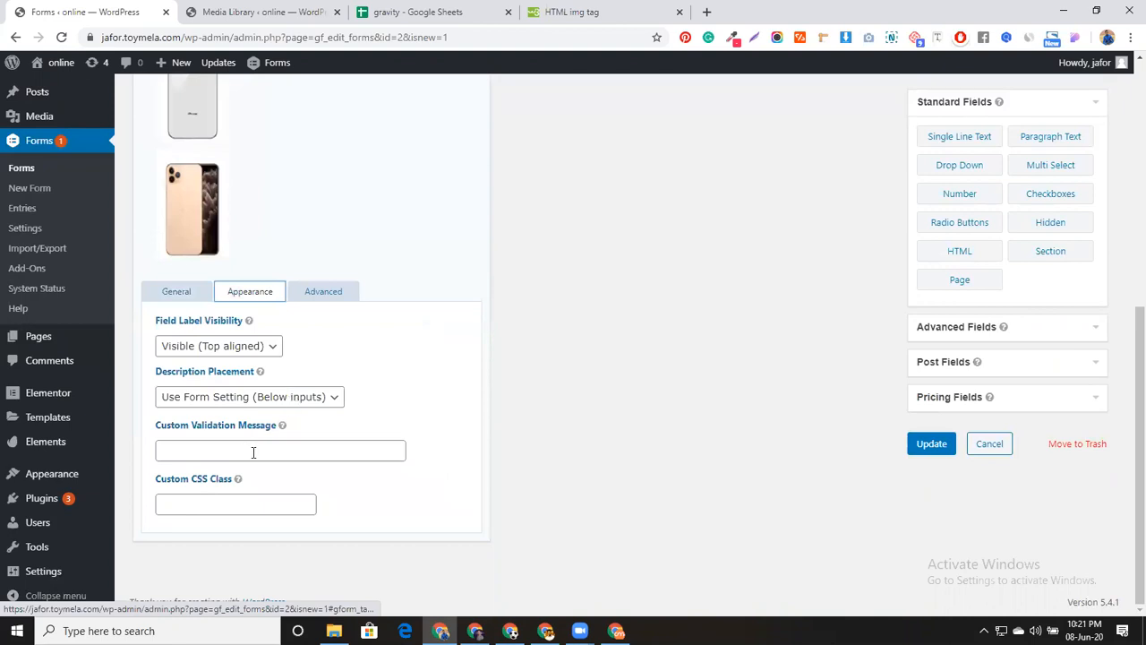
left_click(207, 503)
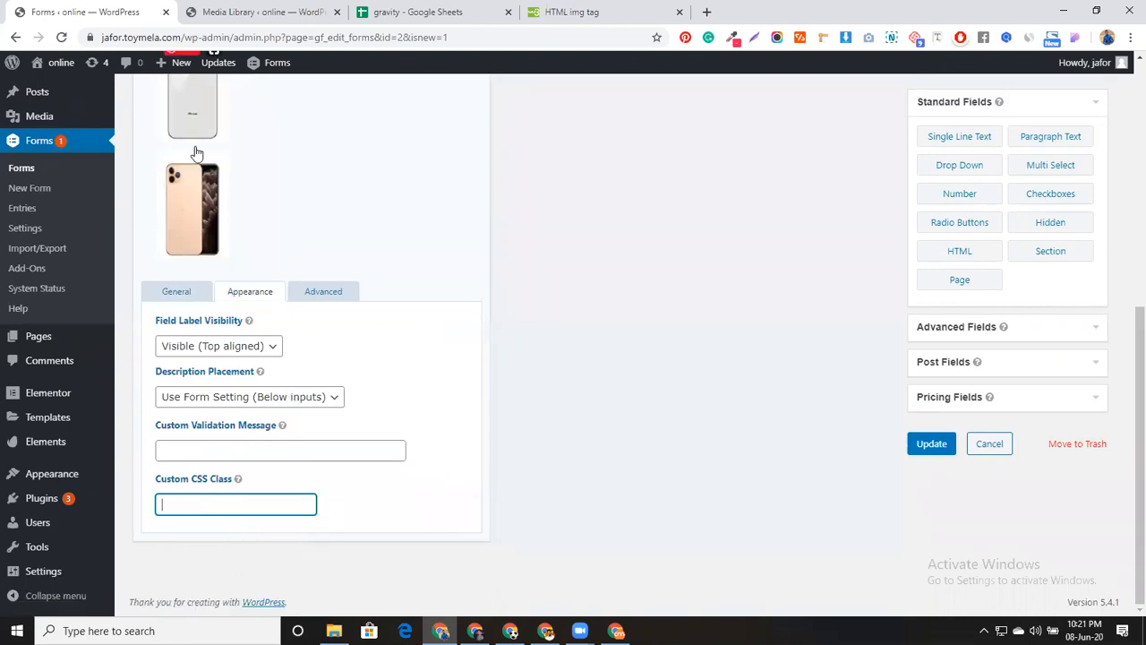
type("gf_list_2col")
left_click(931, 443)
scroll(609, 440, "up", 3)
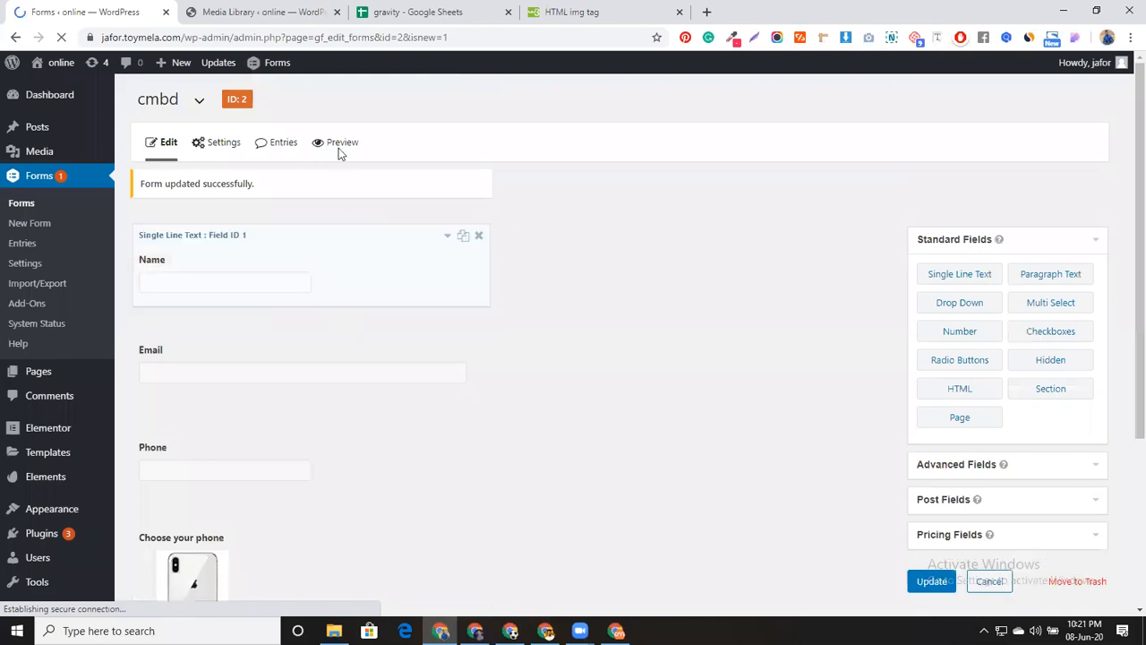
left_click(338, 145)
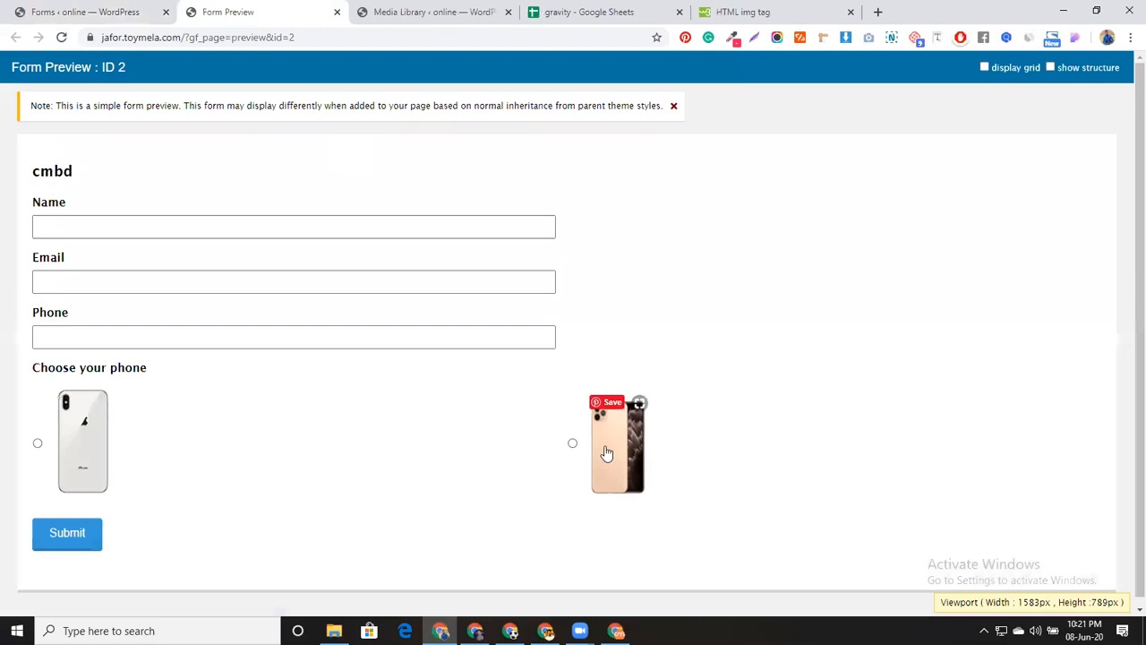
In the preview, pick the first phone and then the gold iPhone before returning to the editor
left_click(84, 454)
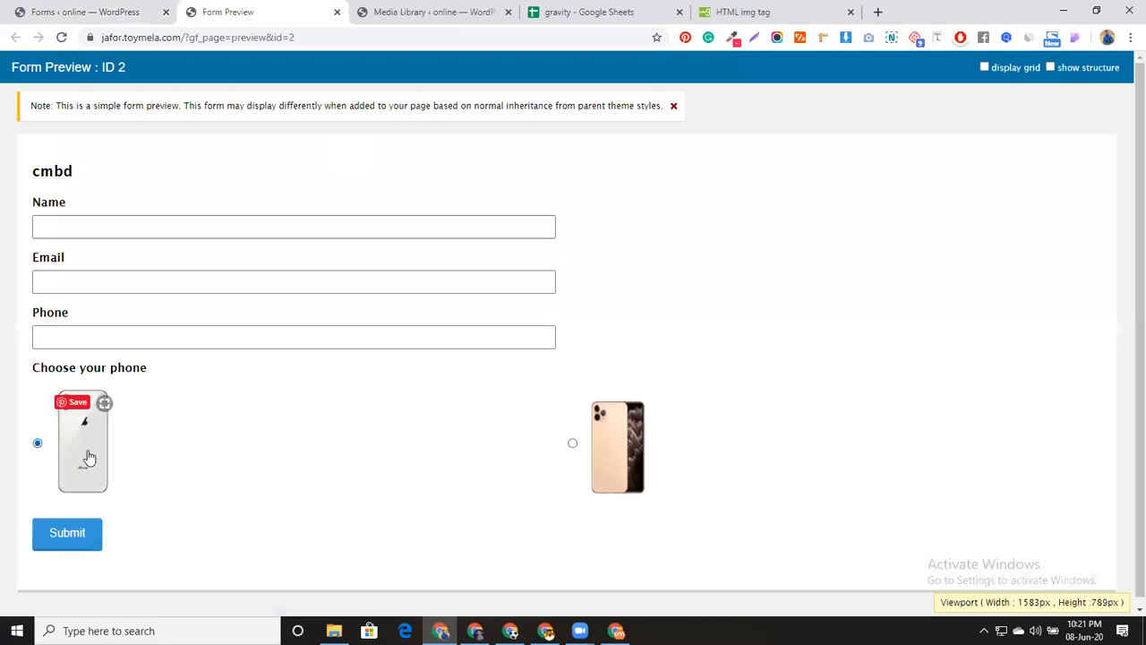
left_click(630, 465)
left_click(130, 9)
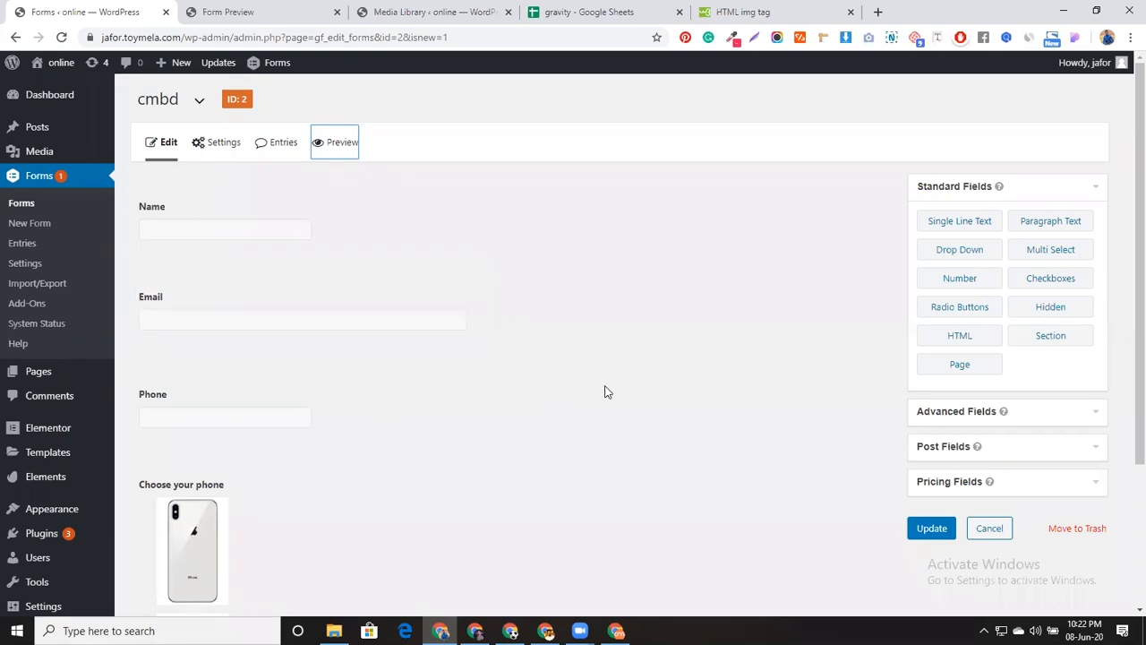
scroll(605, 391, "down", 1)
scroll(604, 391, "down", 2)
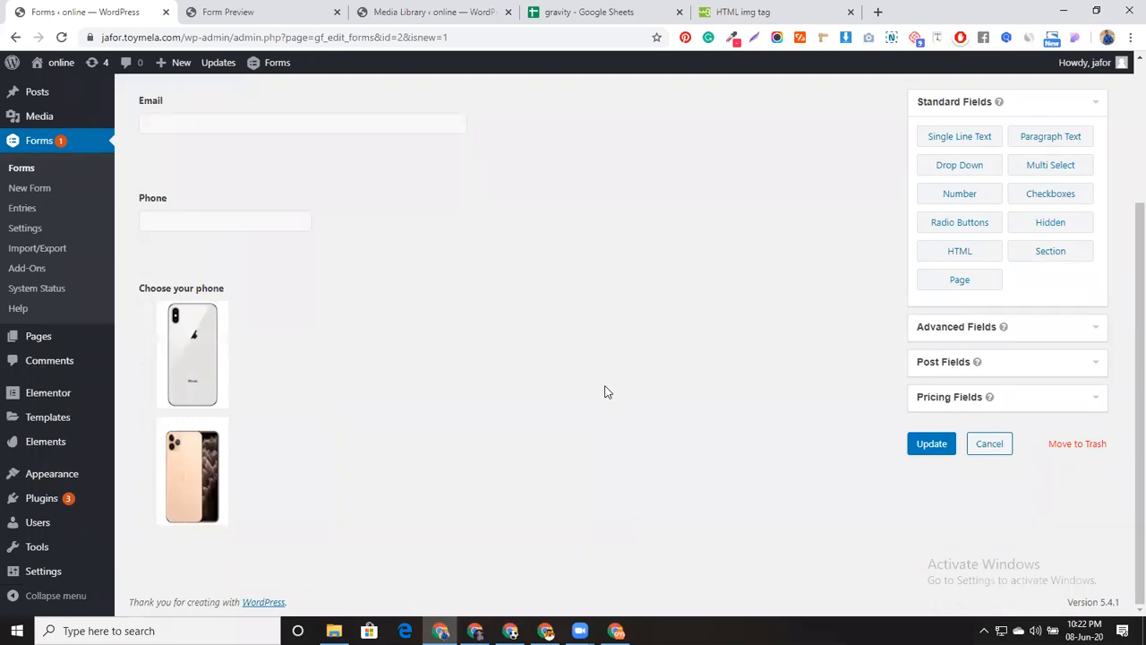
scroll(591, 376, "up", 2)
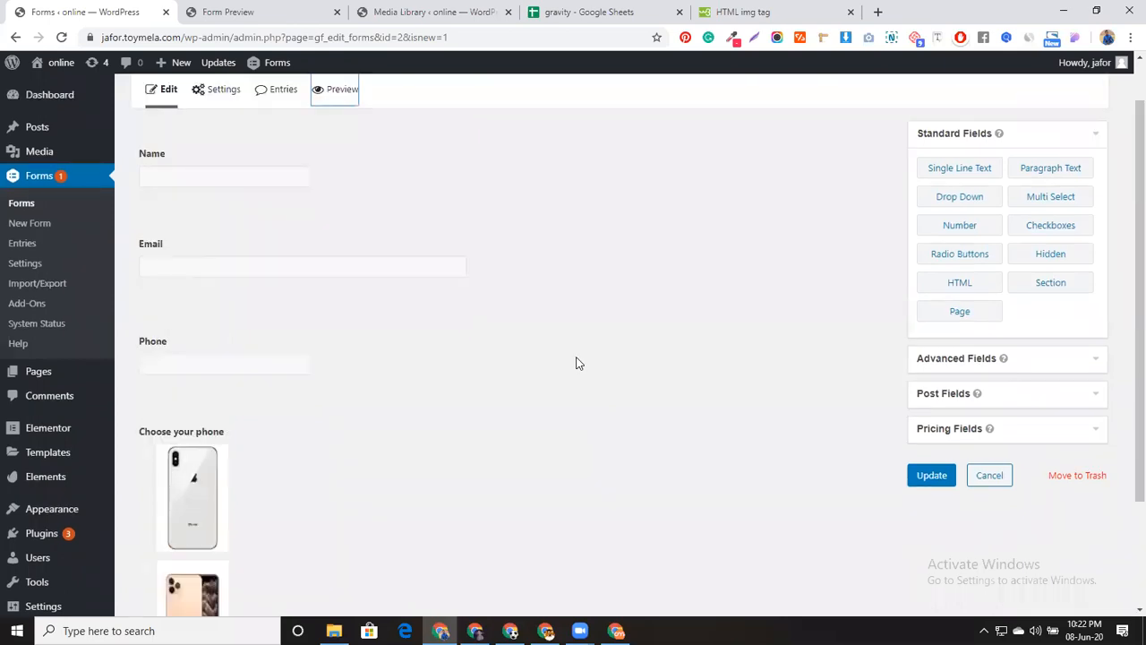
scroll(576, 363, "up", 1)
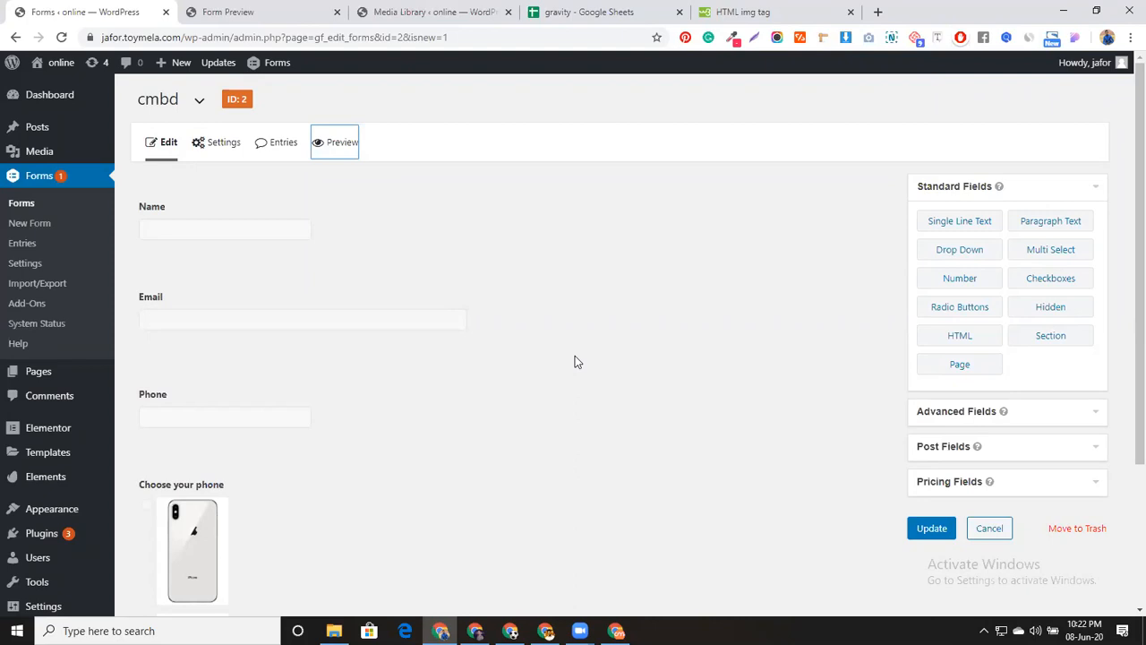
scroll(575, 362, "down", 3)
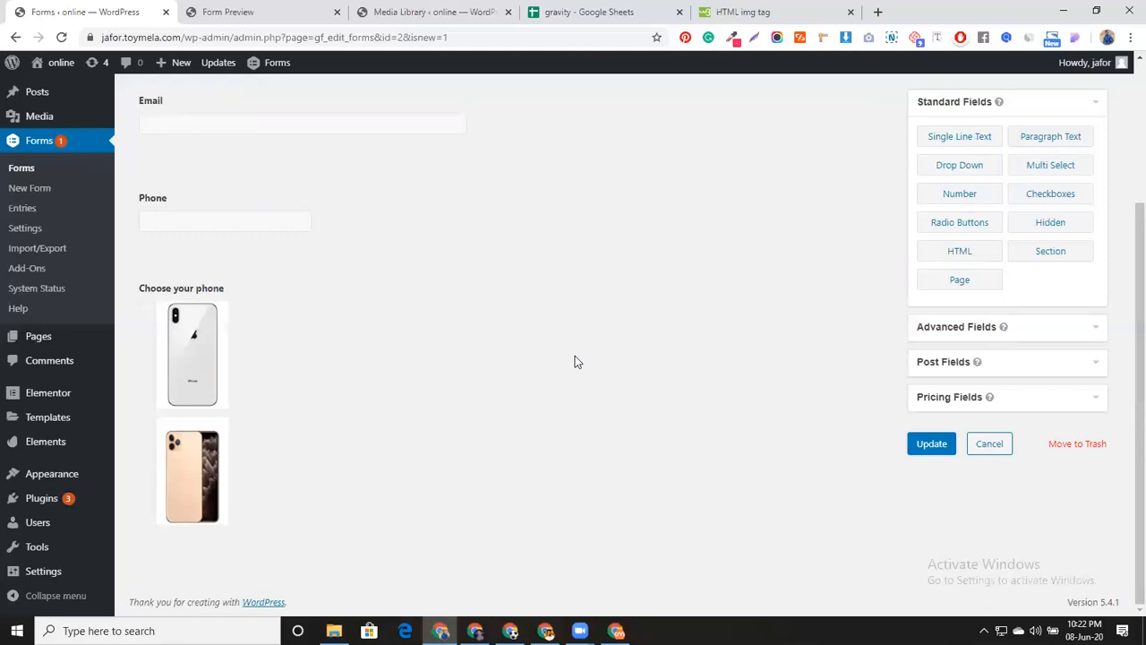
scroll(427, 349, "up", 2)
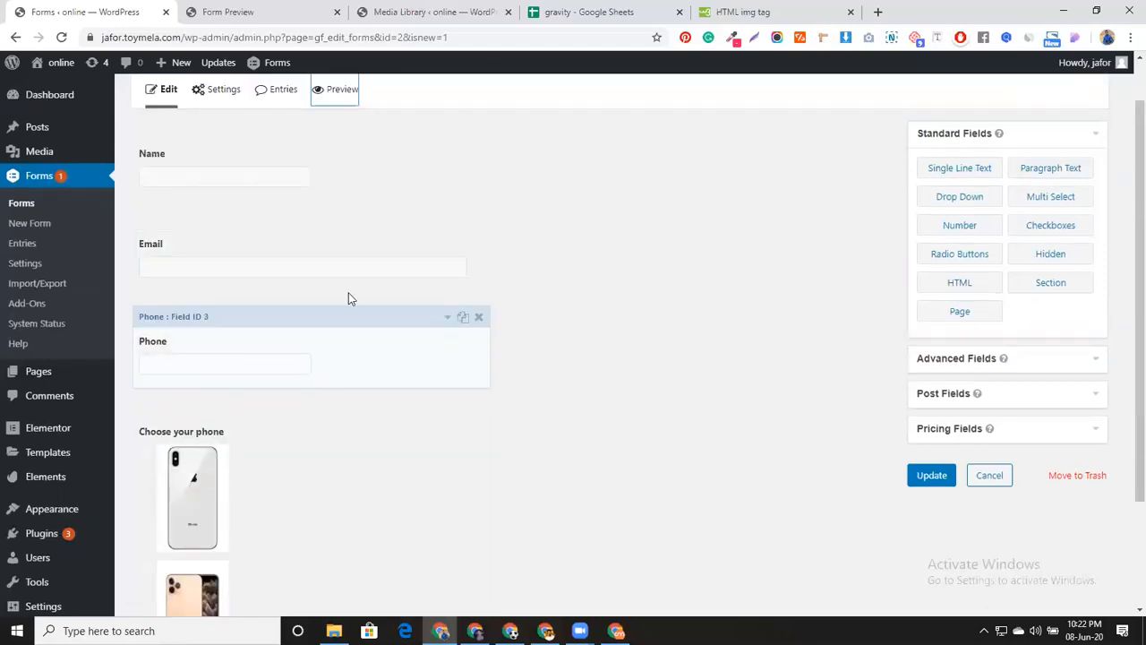
Set the Name field's Custom CSS Class to gf_left_half
left_click(363, 215)
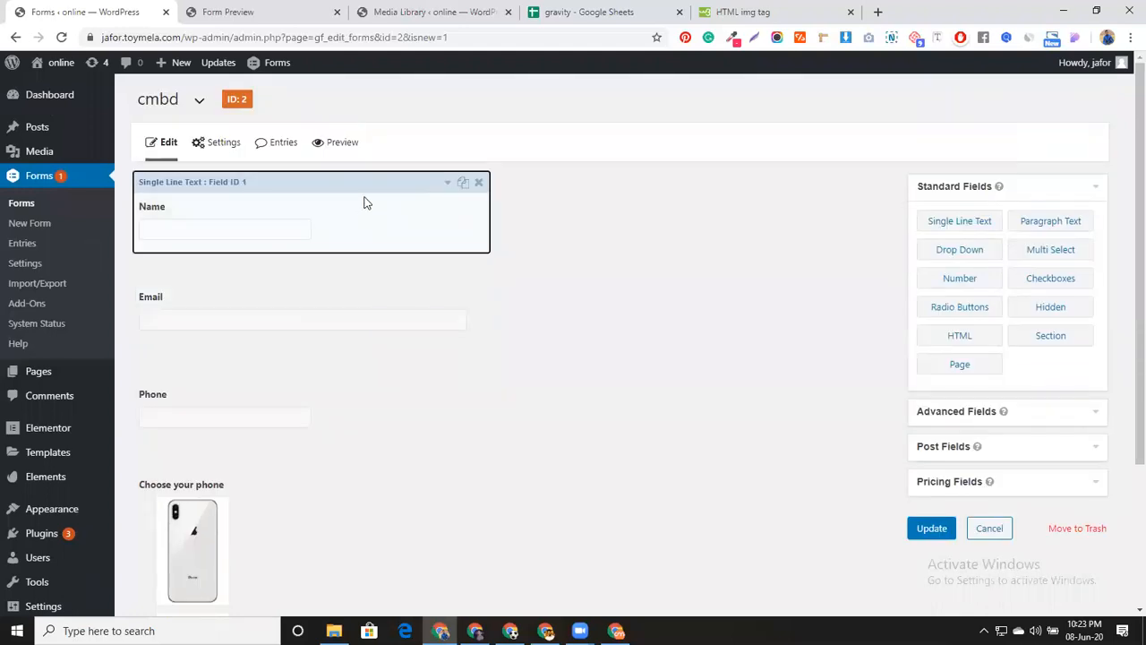
scroll(374, 338, "down", 1)
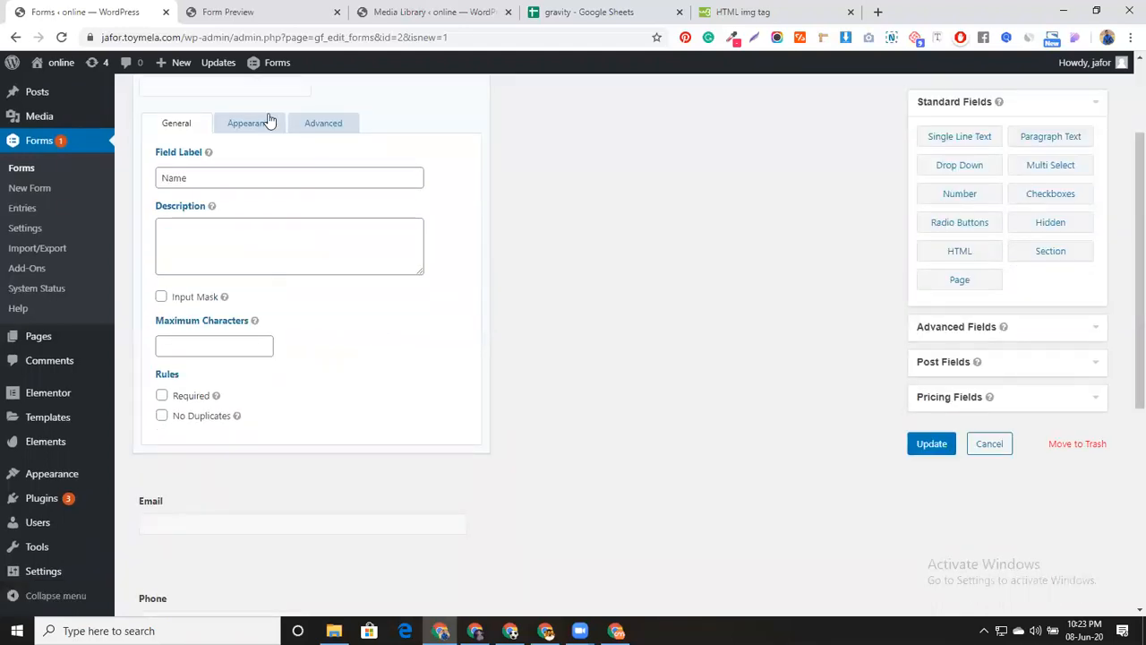
left_click(250, 122)
left_click(257, 391)
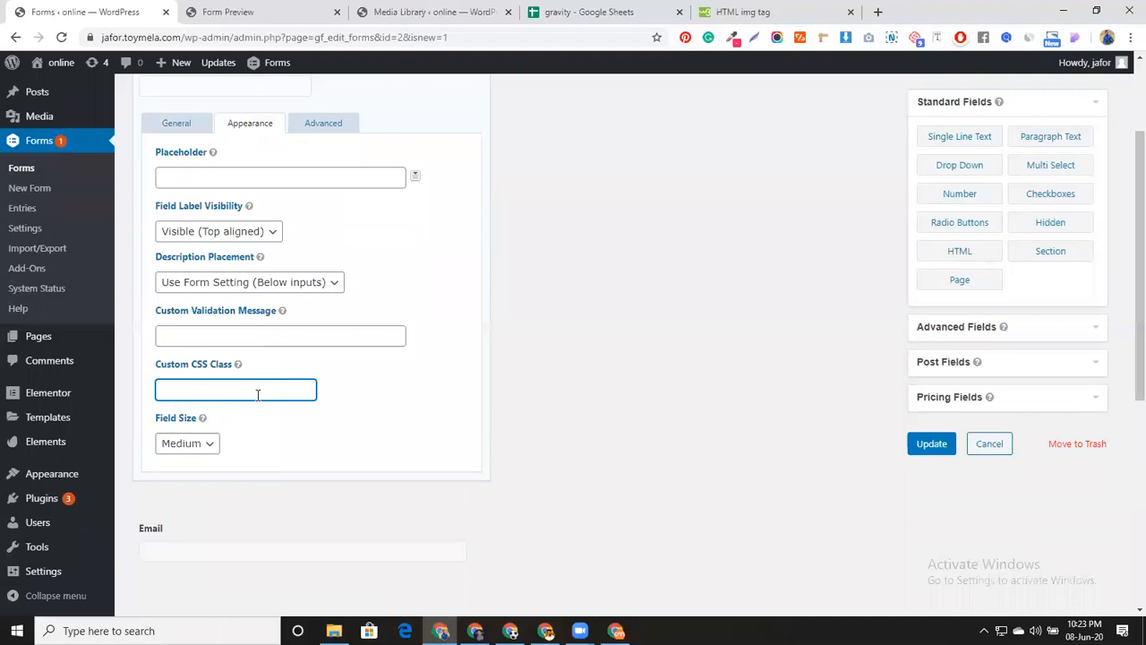
type("gf_left_half")
key("ctrl+a")
scroll(256, 394, "up", 2)
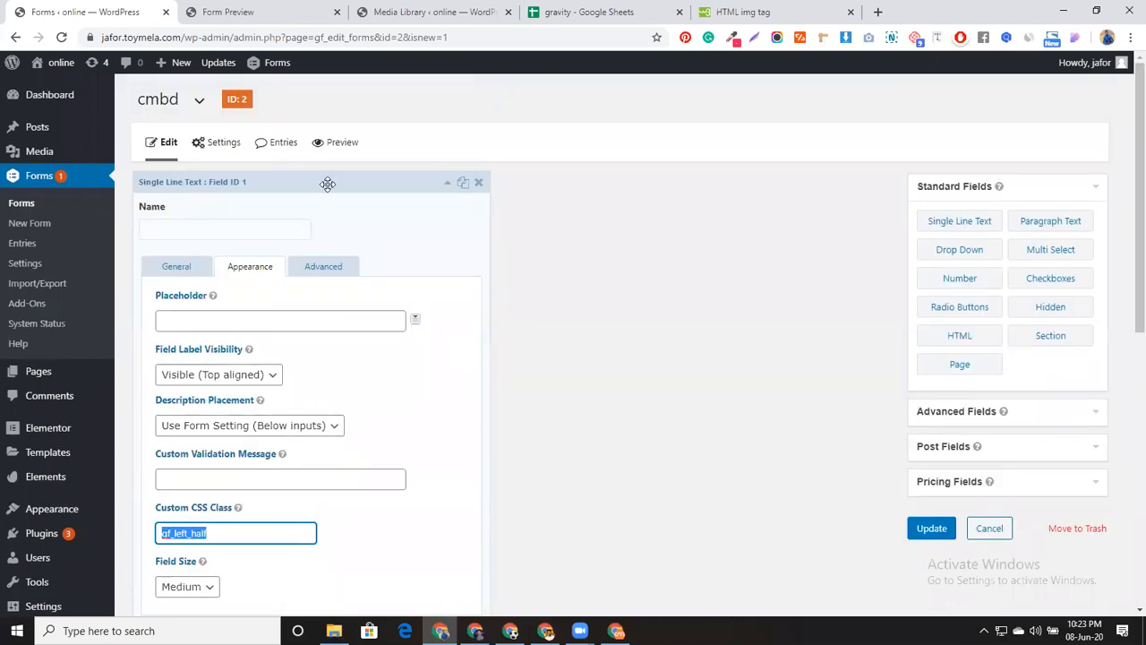
Set the Email field's Custom CSS Class to gf_left_right and update the form
left_click(352, 323)
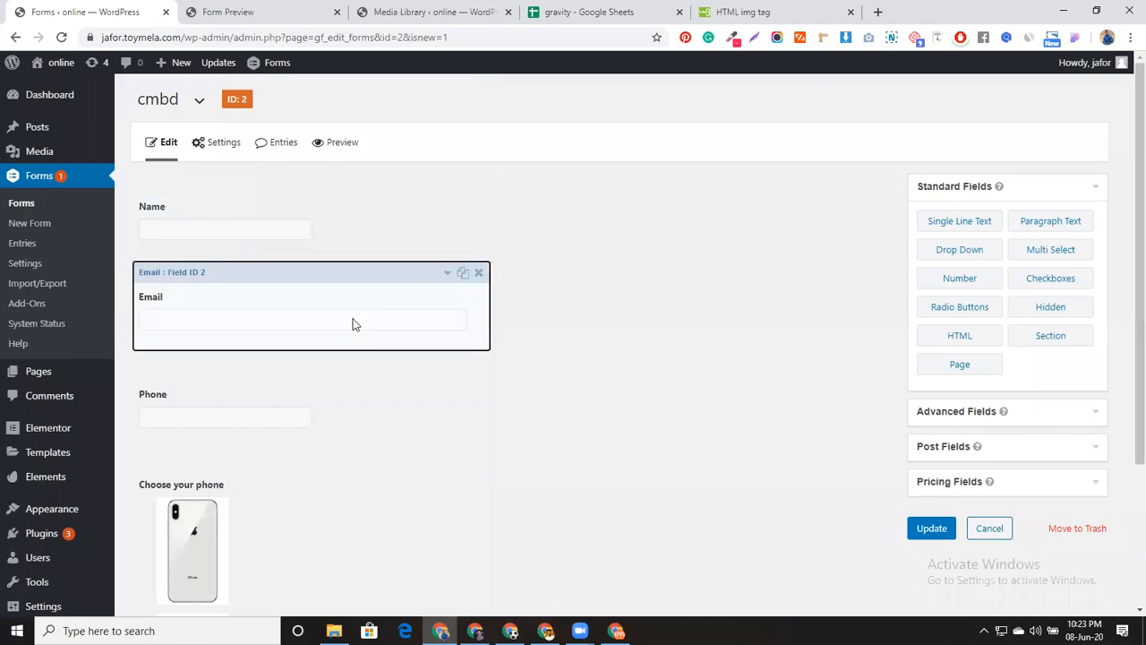
scroll(352, 322, "down", 1)
left_click(263, 83)
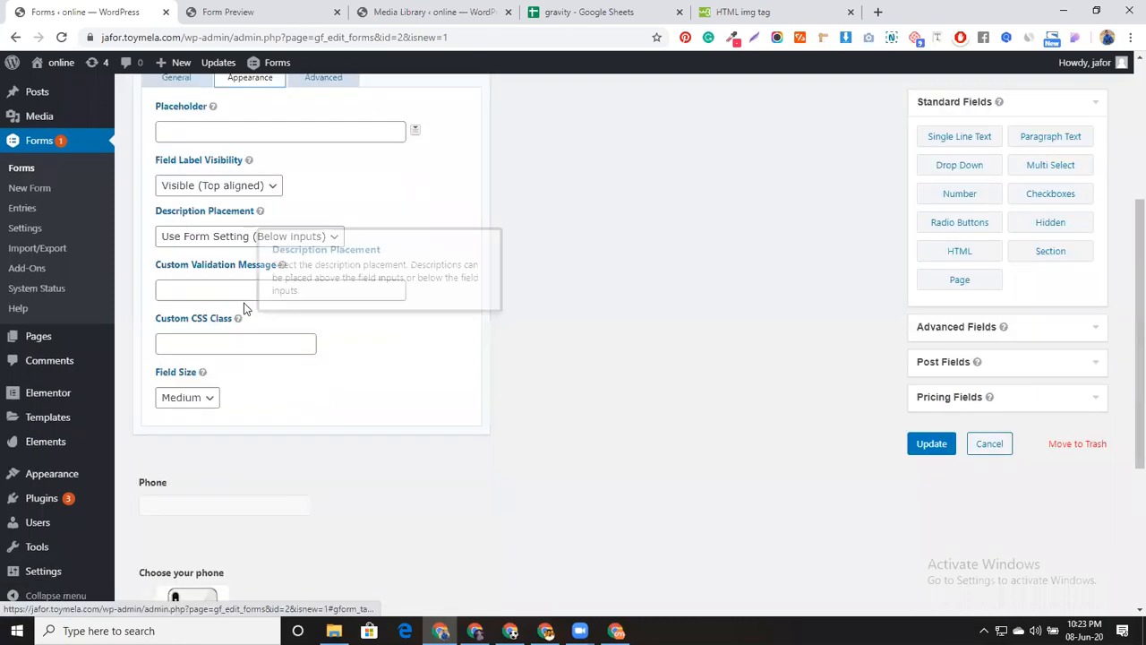
left_click_drag(237, 326, 235, 340)
left_click(222, 340)
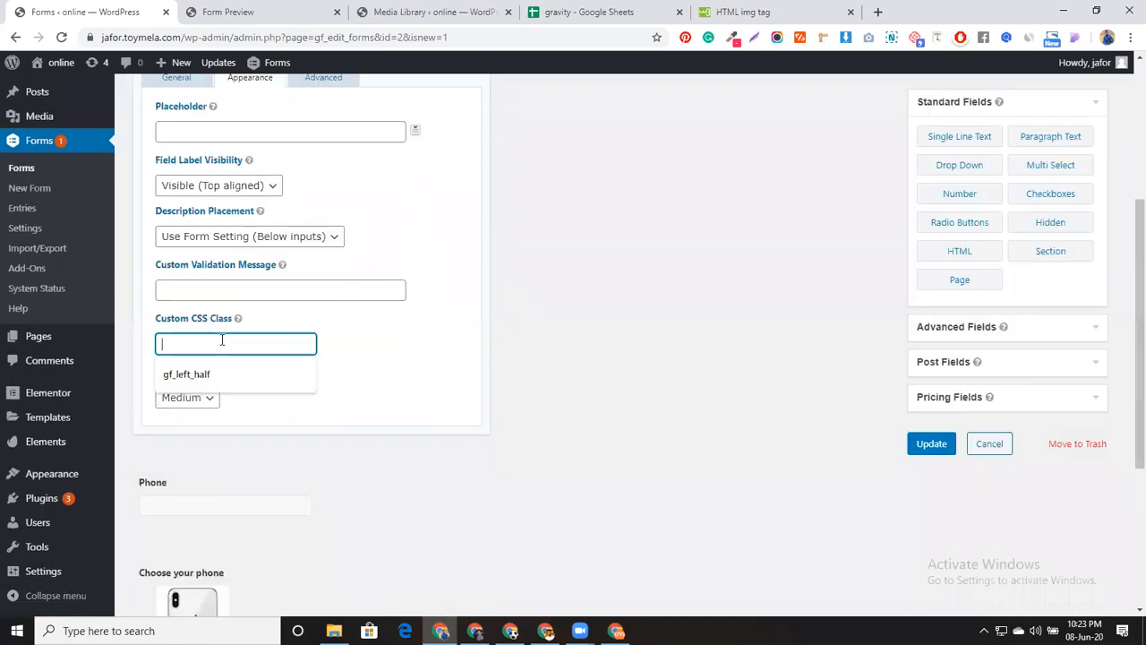
key("Down")
key("Return")
key("BackSpace")
key("BackSpace")
key("BackSpace")
key("BackSpace")
type("raight")
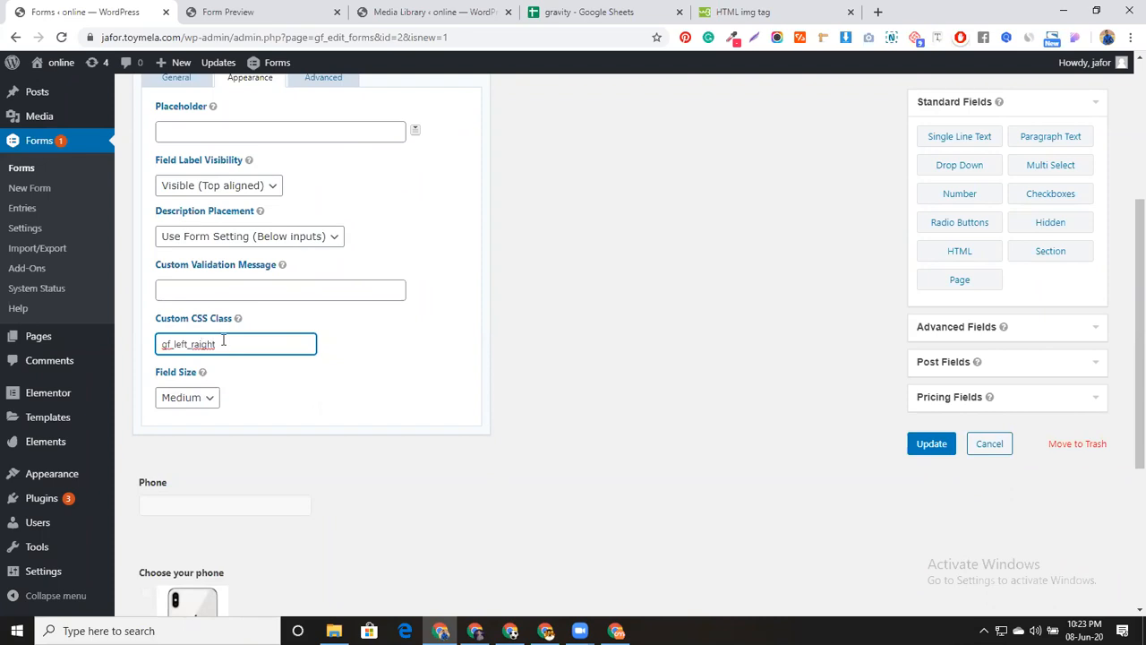
key("Left")
key("Left")
key("Left")
key("Left")
key("BackSpace")
left_click(932, 445)
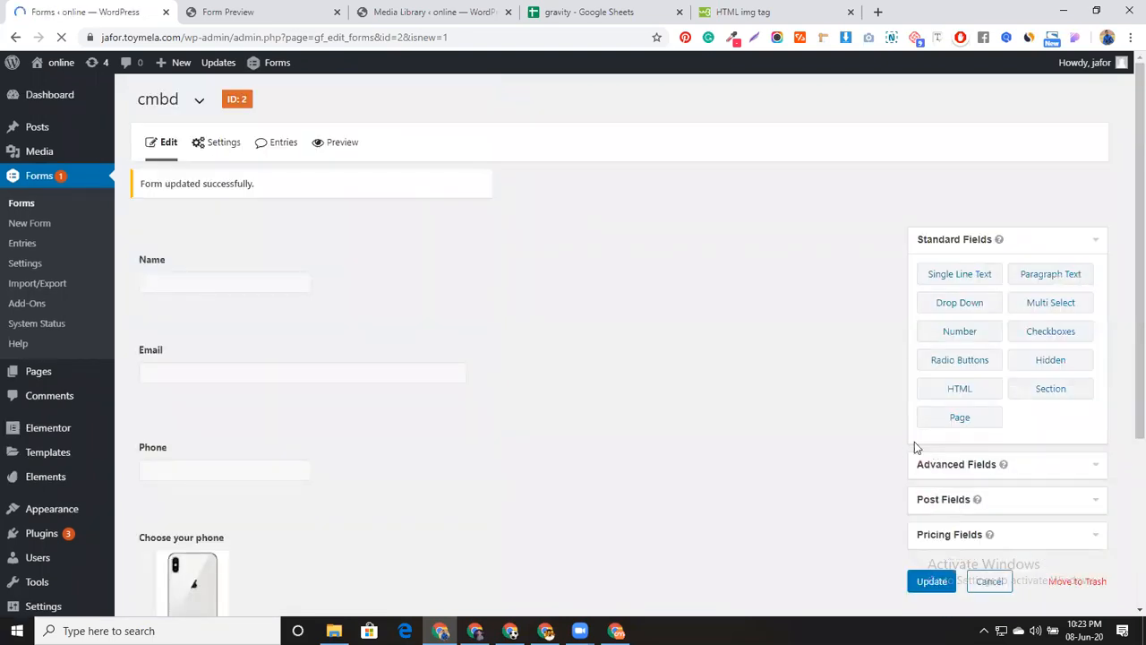
Preview the form, then open the Email field's appearance settings
left_click(338, 142)
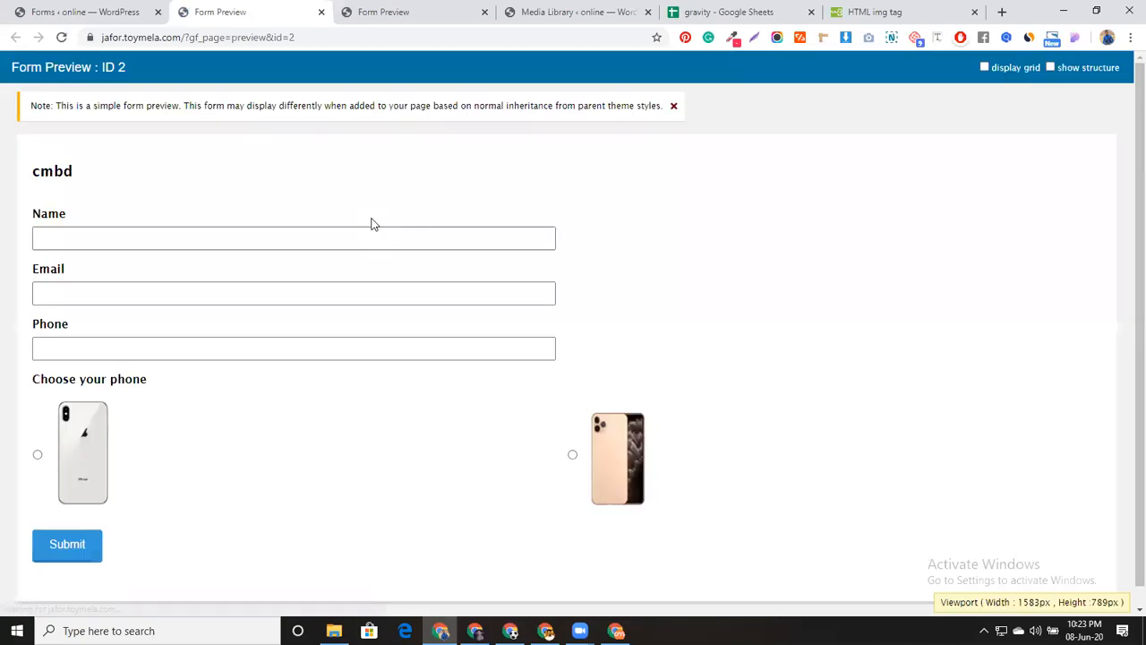
left_click(90, 9)
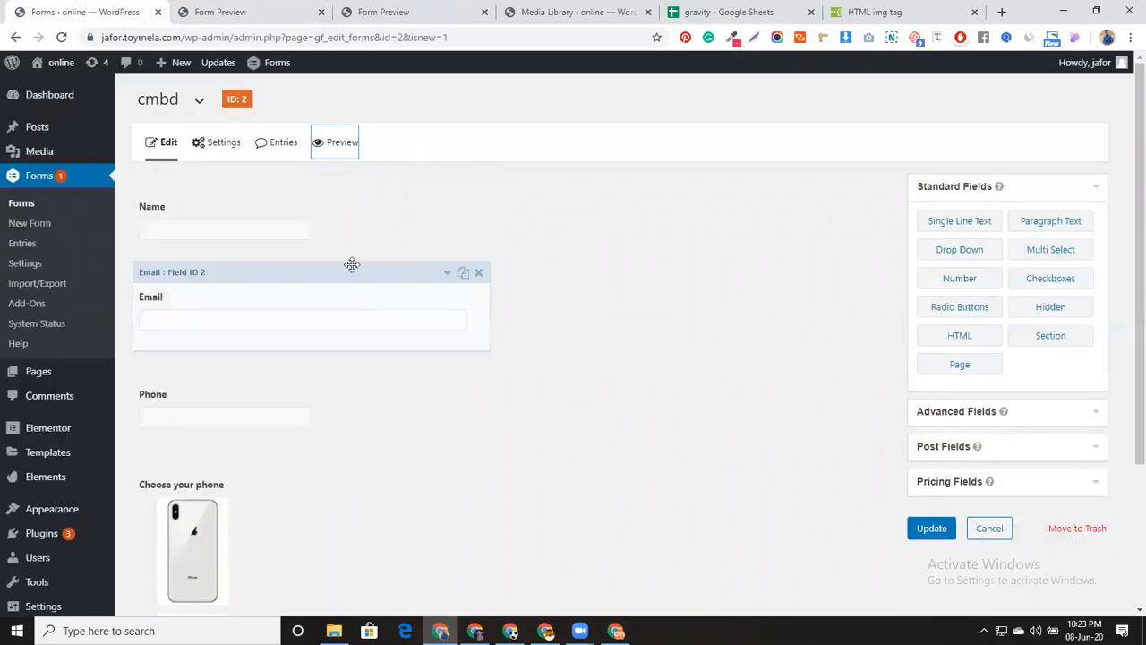
left_click(357, 273)
scroll(366, 402, "down", 3)
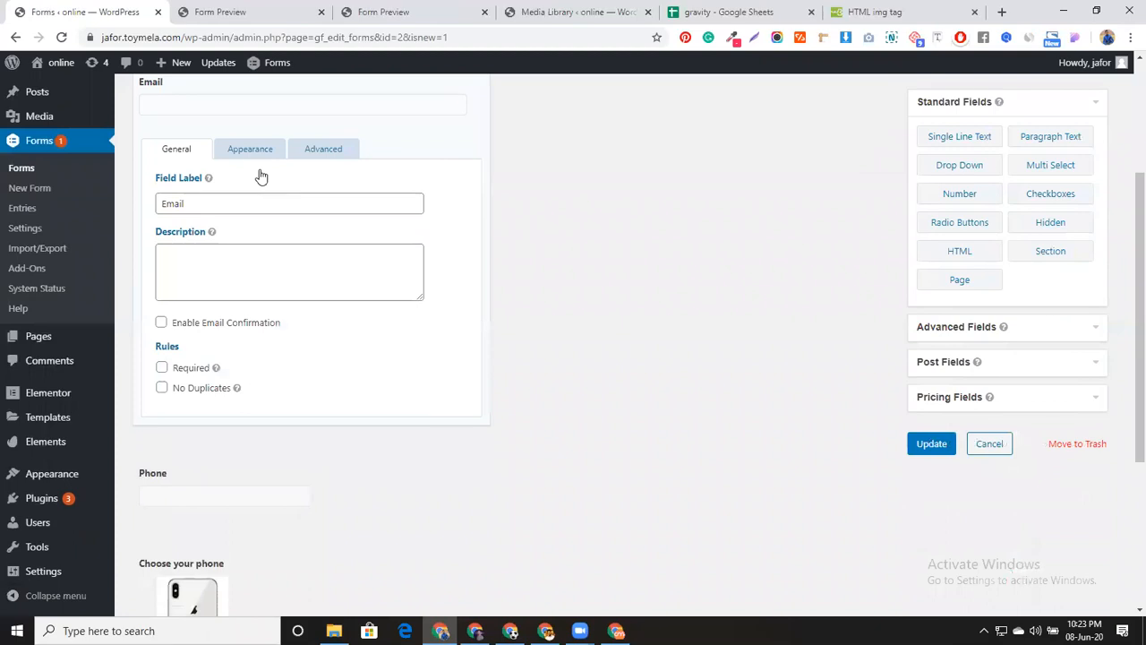
left_click(255, 151)
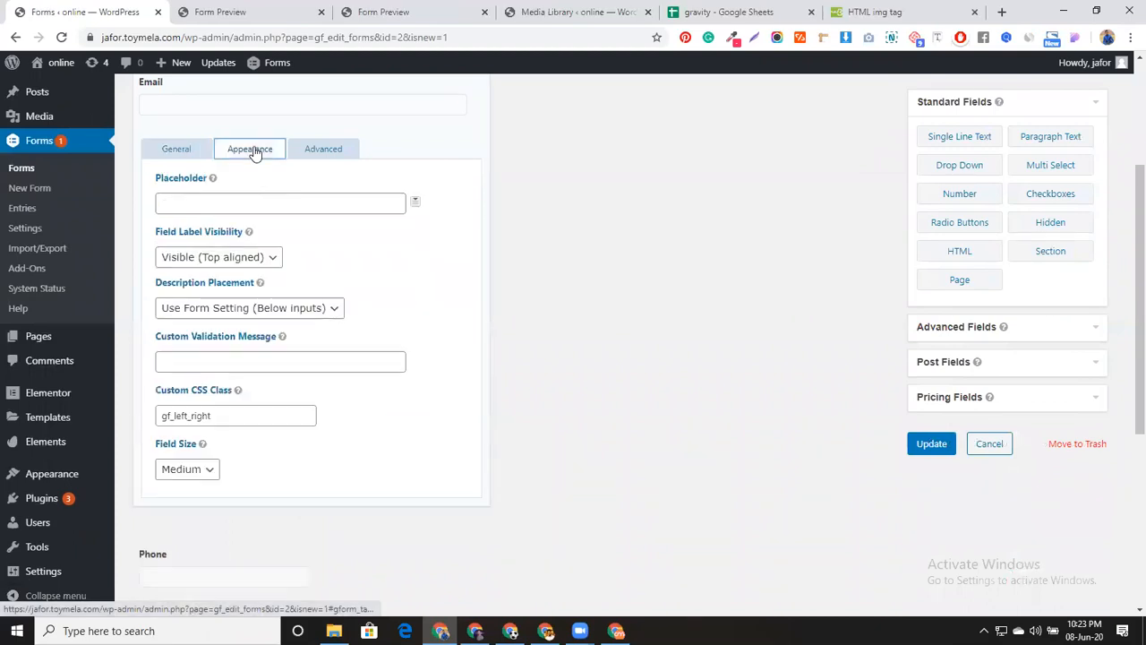
Change the Email field's CSS class to gf_right_half and update the form
left_click(190, 414)
mouse_move(190, 414)
left_mouse_down()
mouse_move(220, 415)
mouse_move(172, 411)
left_mouse_up()
key("BackSpace")
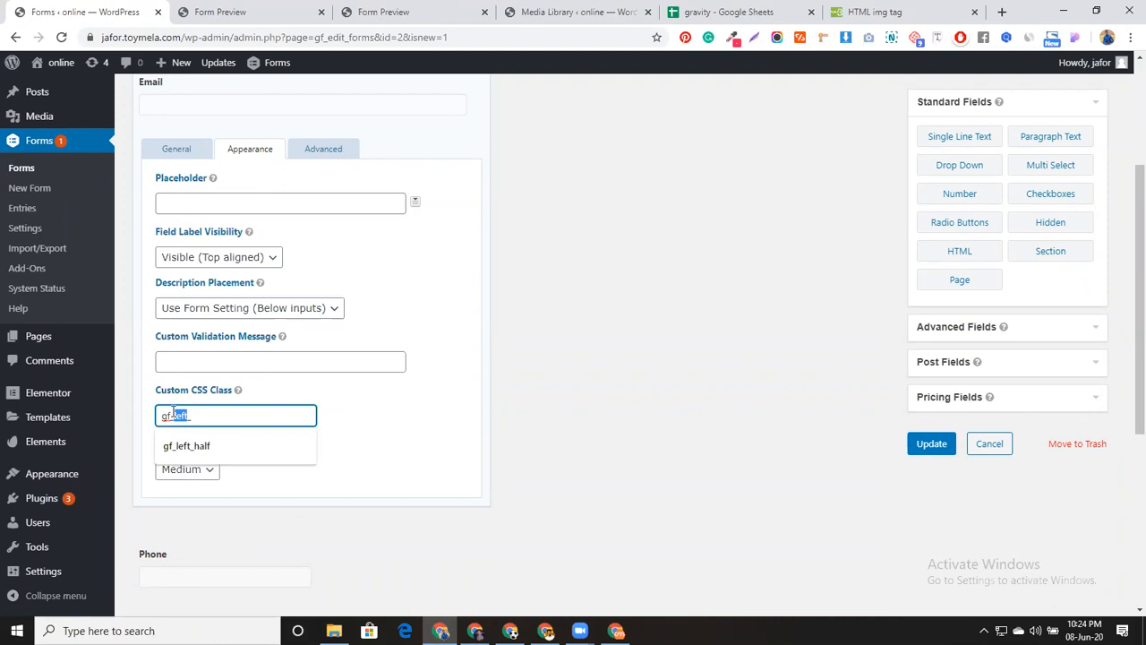
type("right_half")
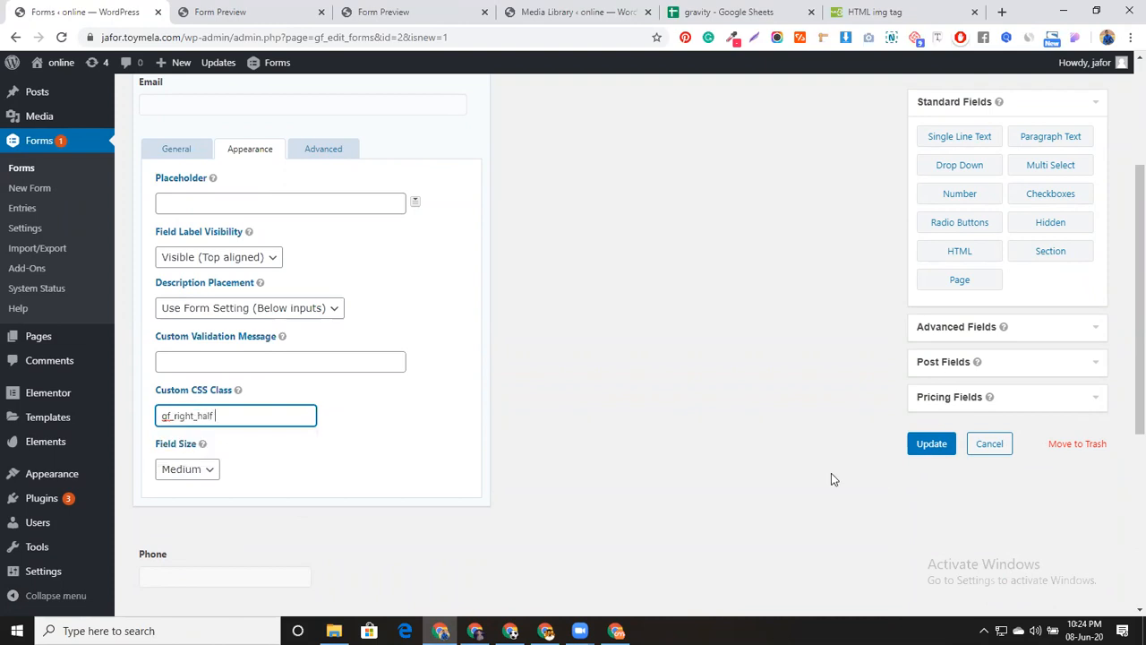
left_click(919, 444)
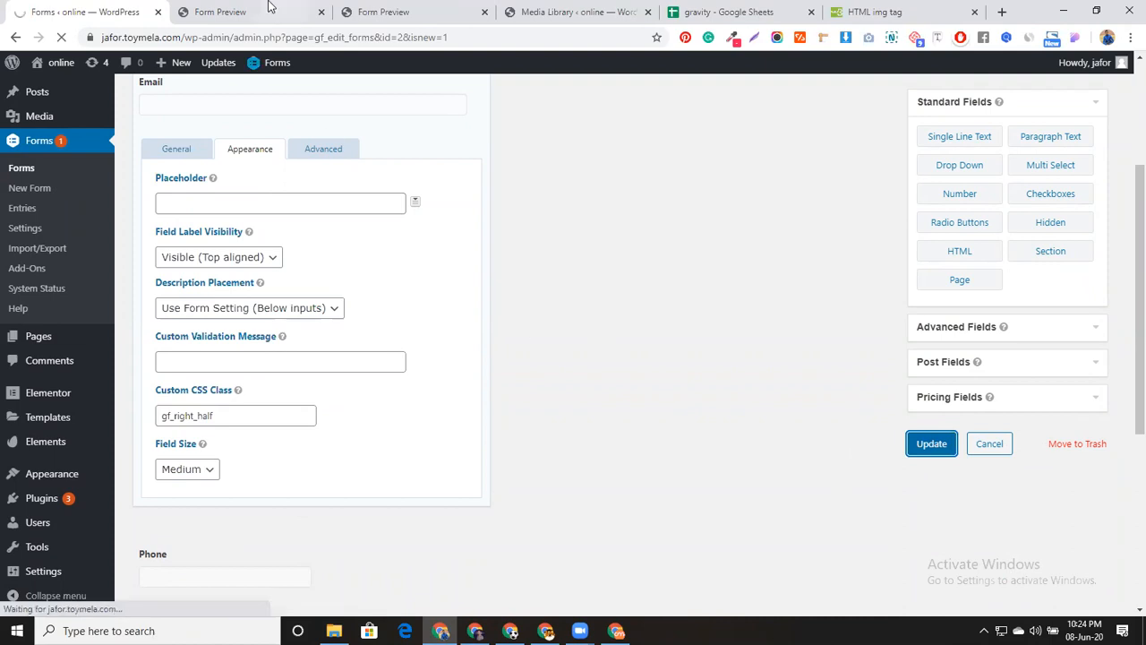
left_click(269, 6)
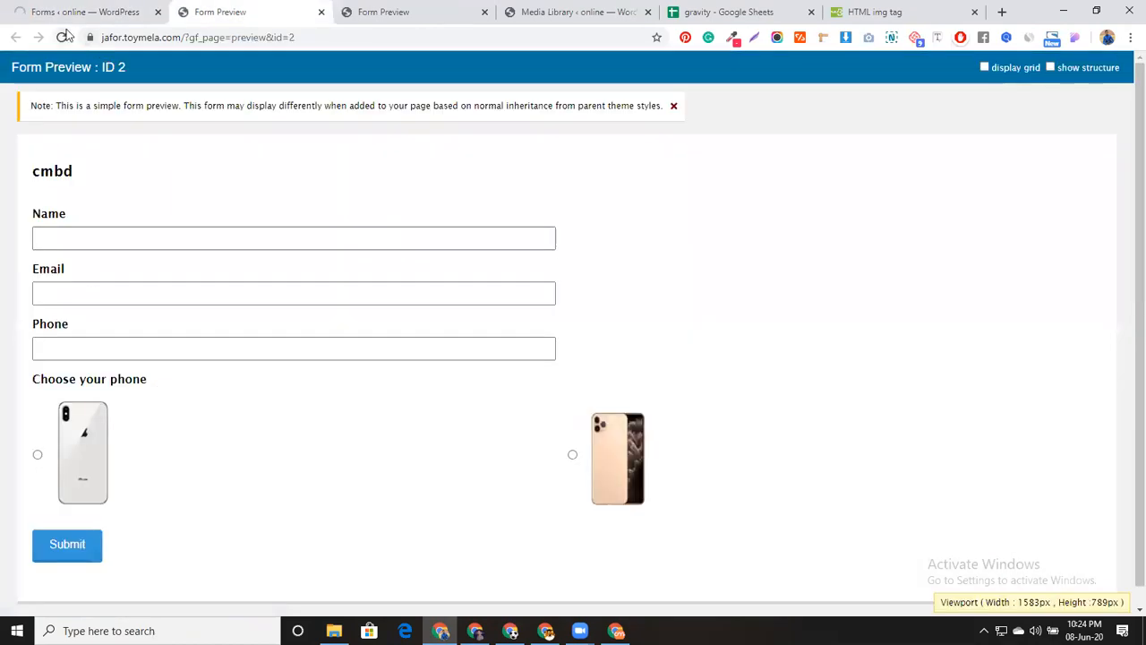
Close the outdated previews and open a fresh form preview to check Email beside Name
left_click(63, 37)
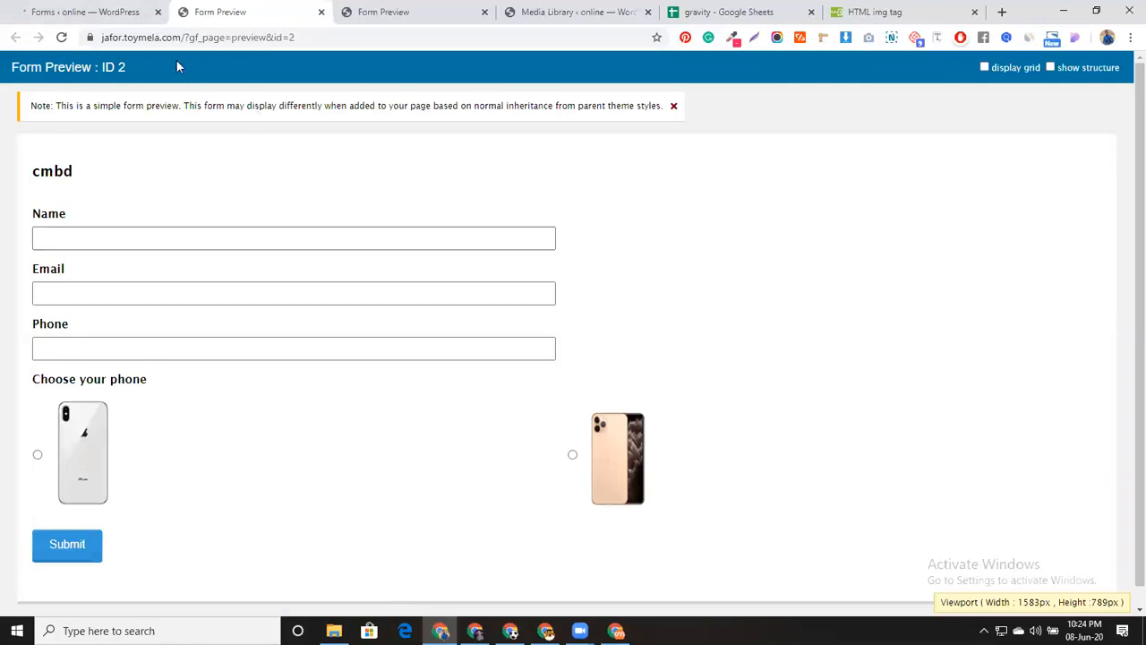
left_click(108, 11)
left_click(321, 12)
left_click(321, 12)
left_click(327, 145)
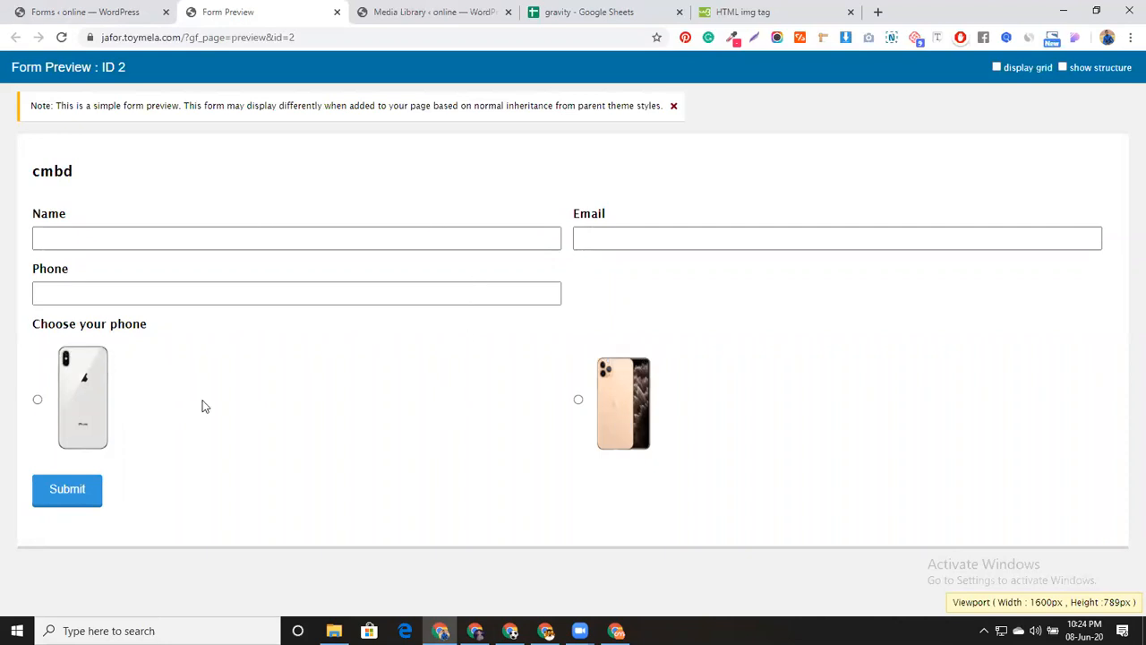
left_click(43, 9)
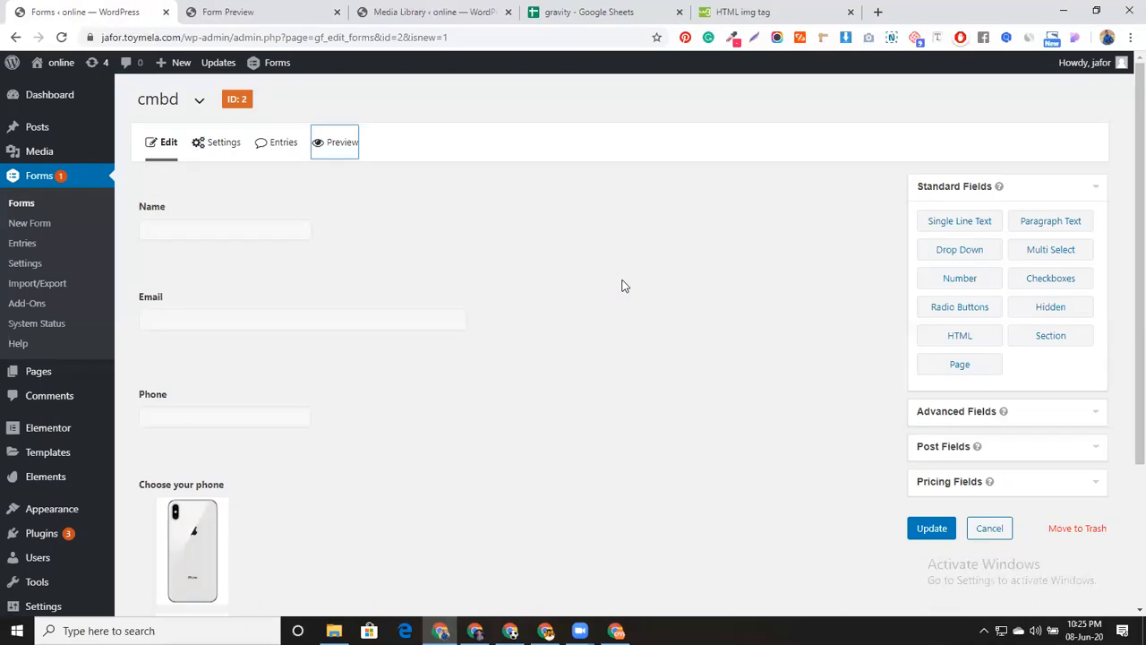
Open the Plugins page in a background tab and switch to the MEGA window
mouse_move(62, 464)
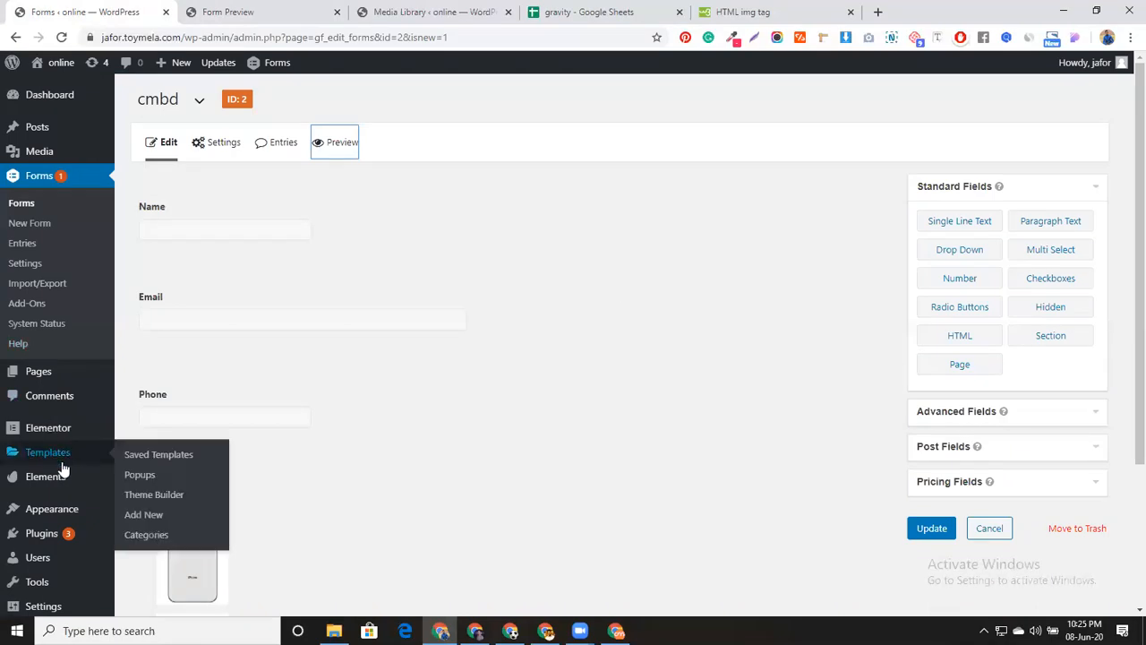
middle_click(51, 536)
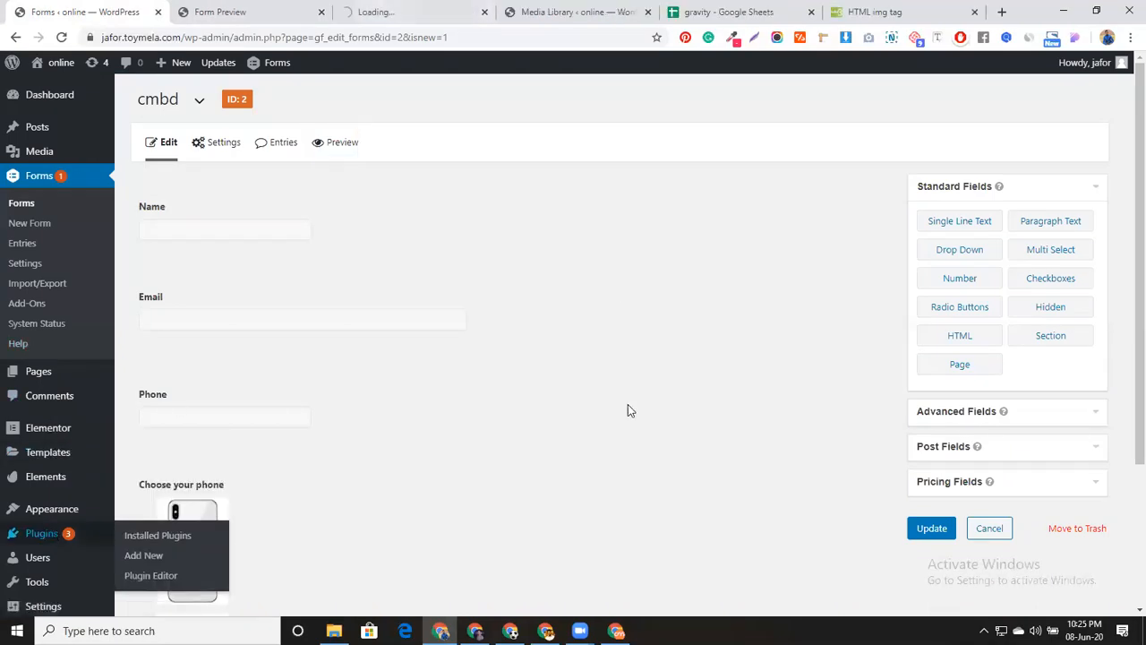
left_click(616, 630)
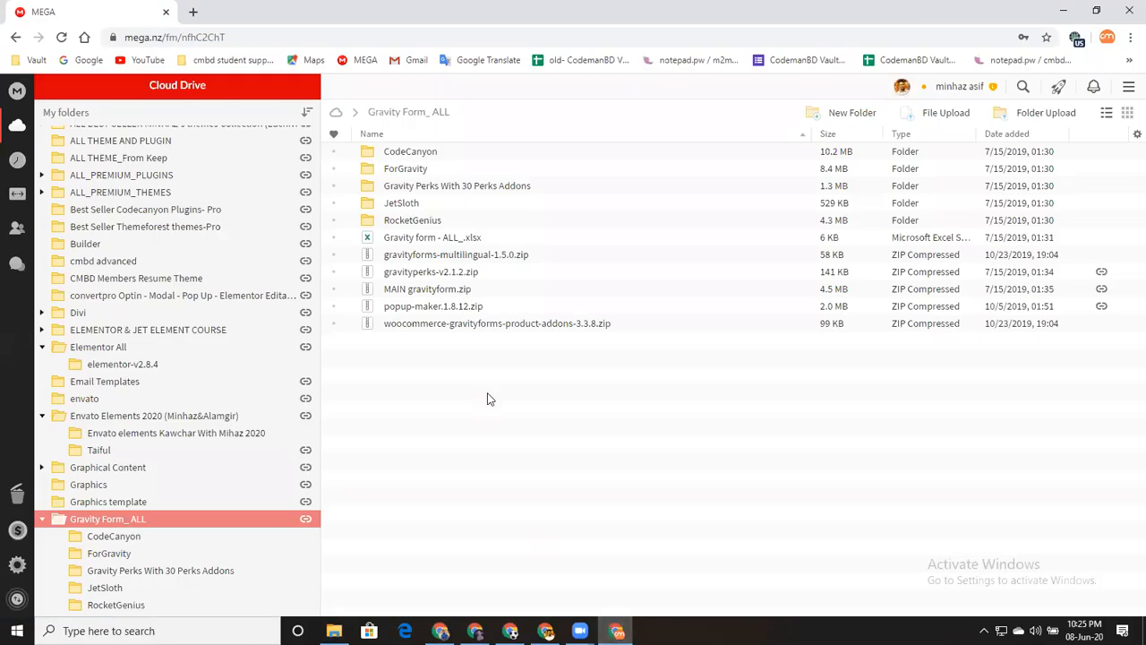
In MEGA, check CodeCanyon, then open the ForGravity folder under Gravity Form_ ALL
double_click(448, 151)
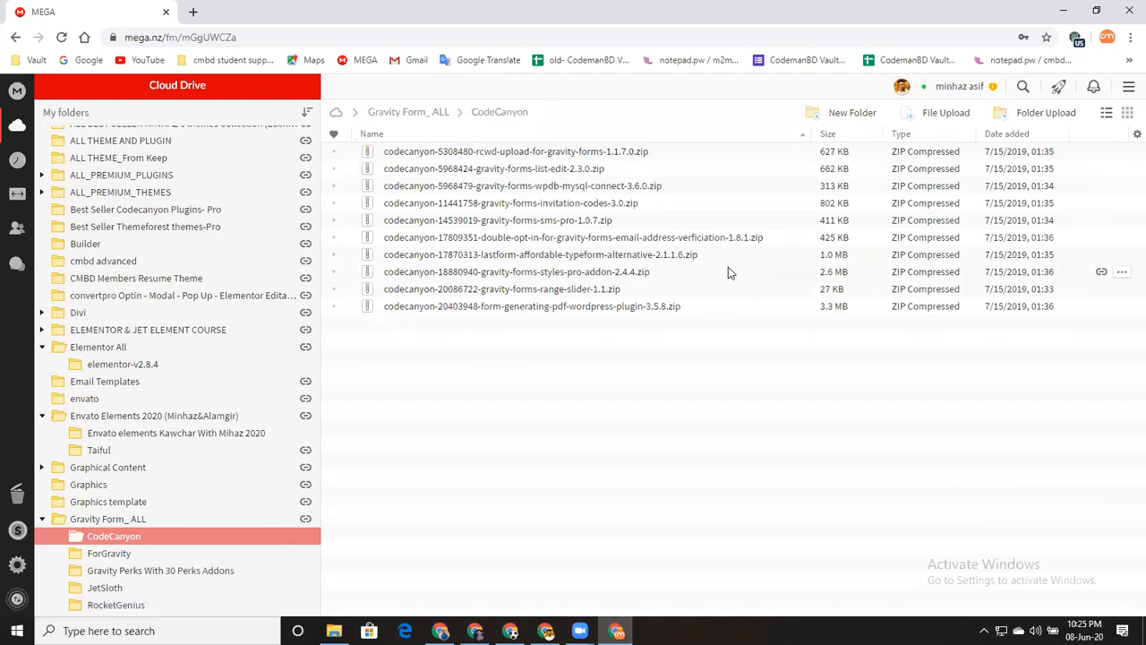
left_click(409, 112)
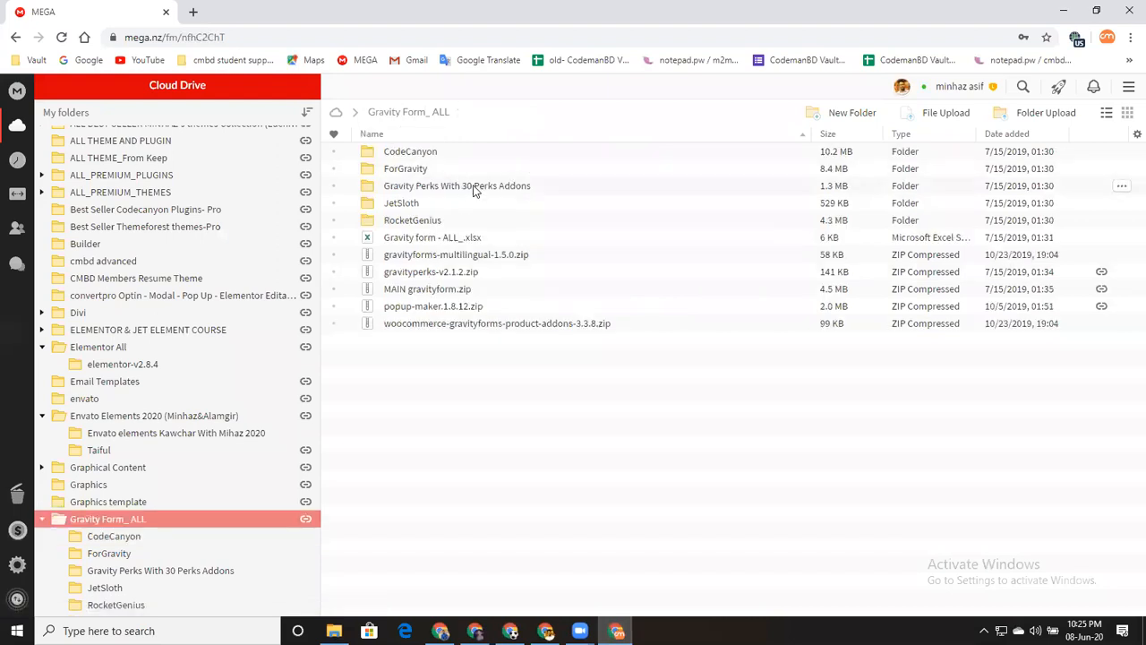
double_click(445, 170)
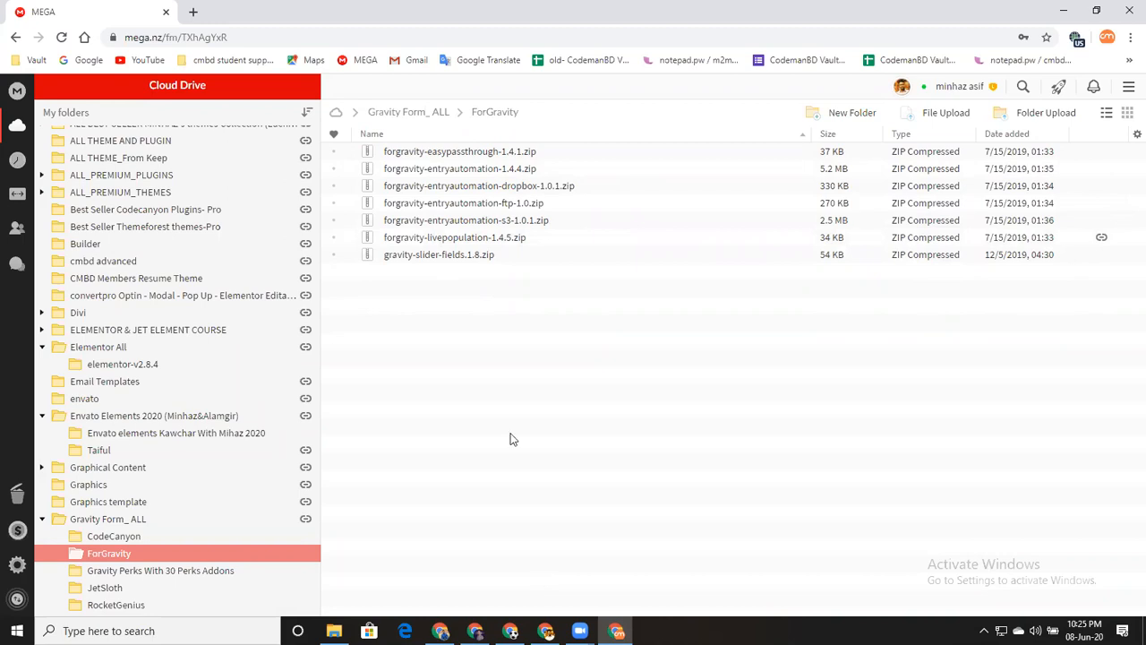
key("alt+Tab")
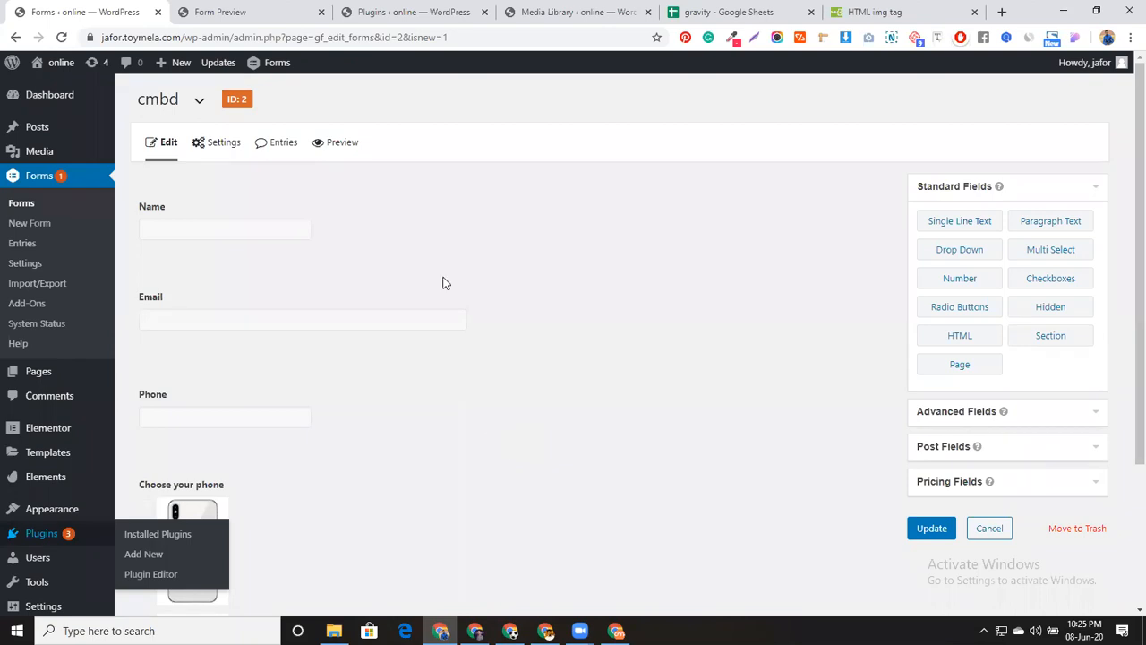
Upload forgravity-livepopulation-1.4.5.zip through Add New, install it, and activate the plugin
left_click(407, 16)
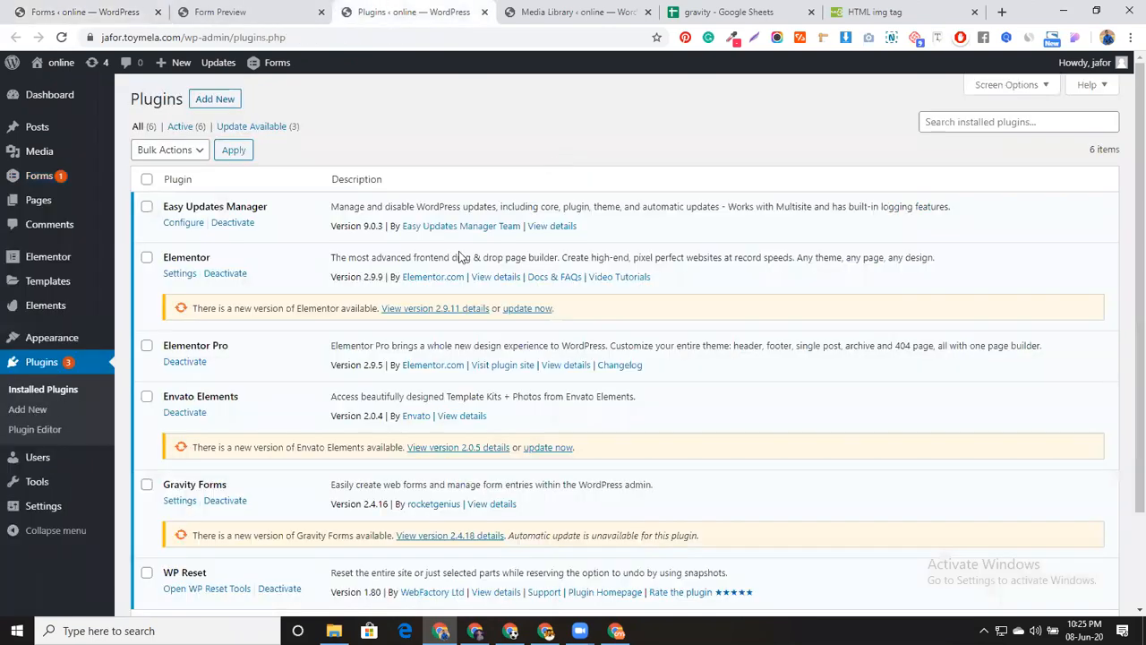
left_click(223, 100)
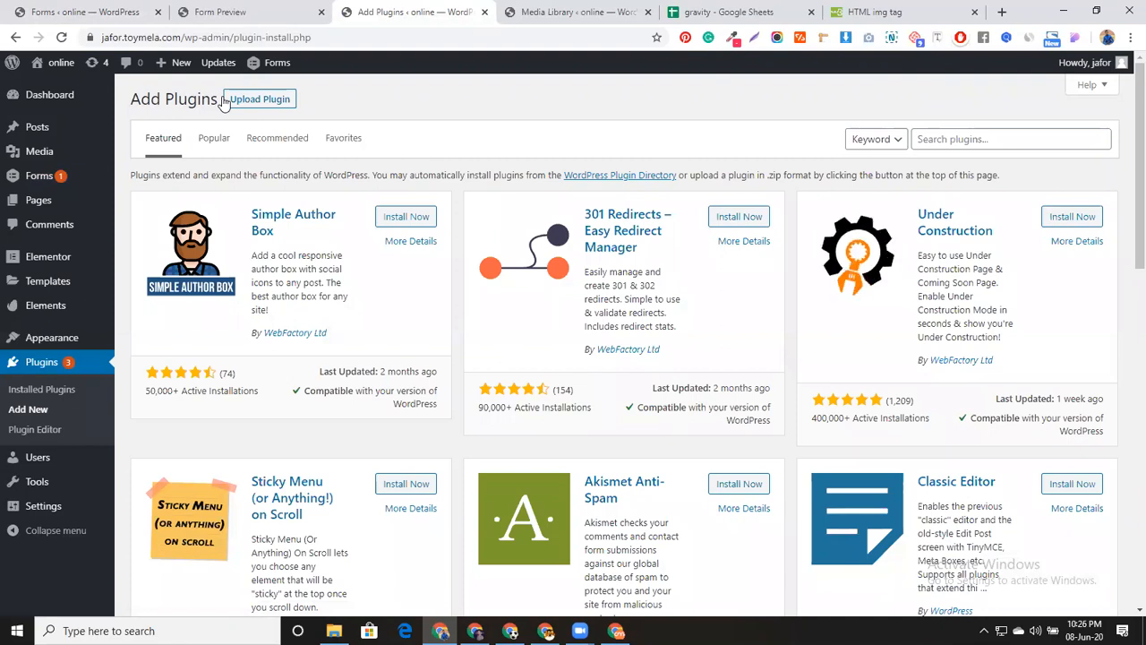
left_click(266, 111)
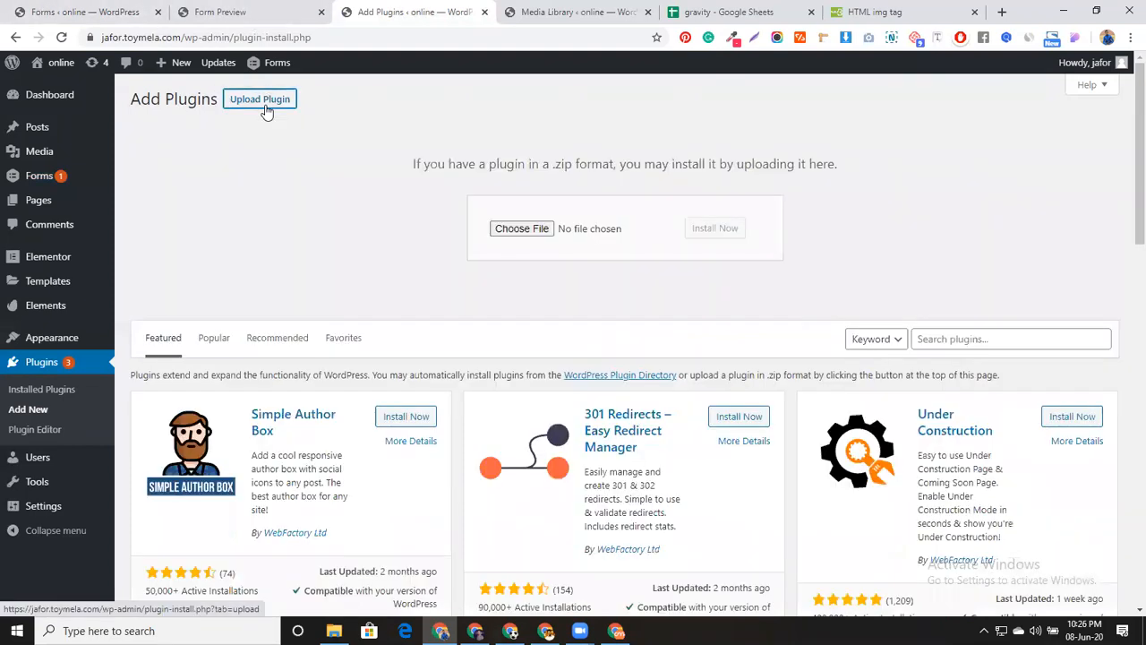
left_click(521, 228)
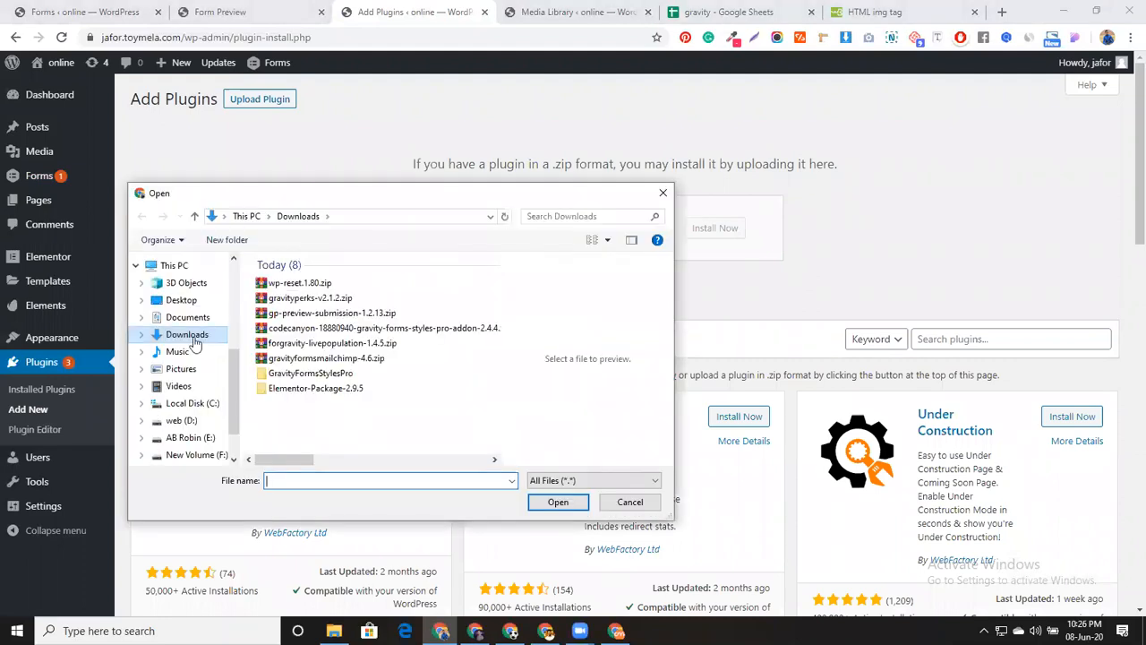
left_click(376, 343)
left_click(558, 502)
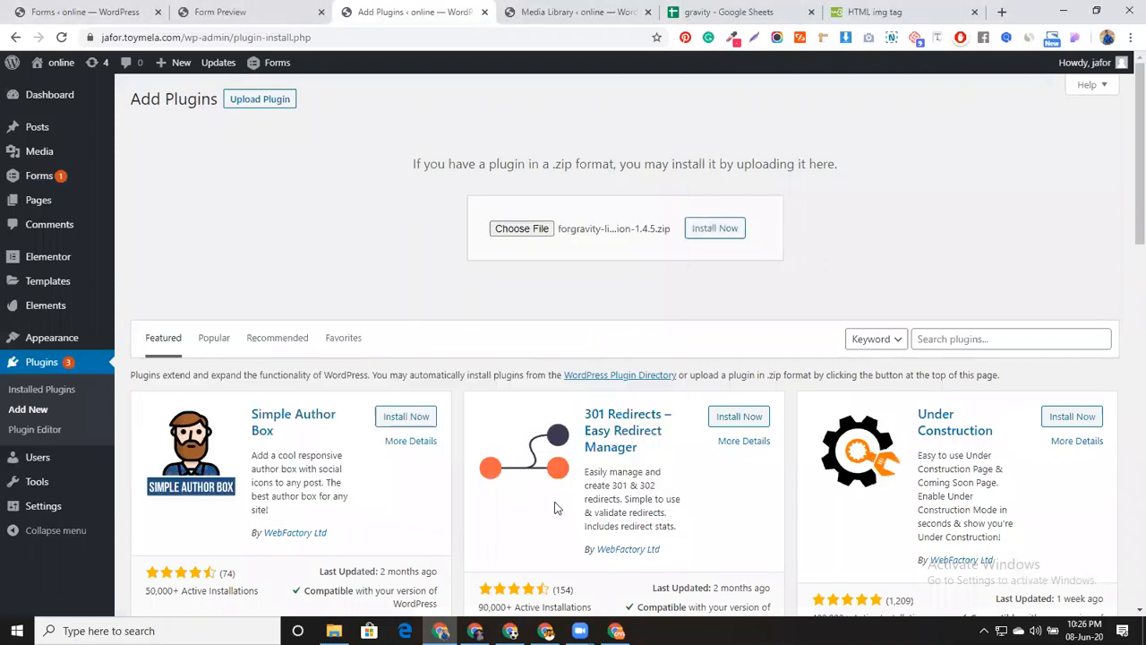
left_click(727, 231)
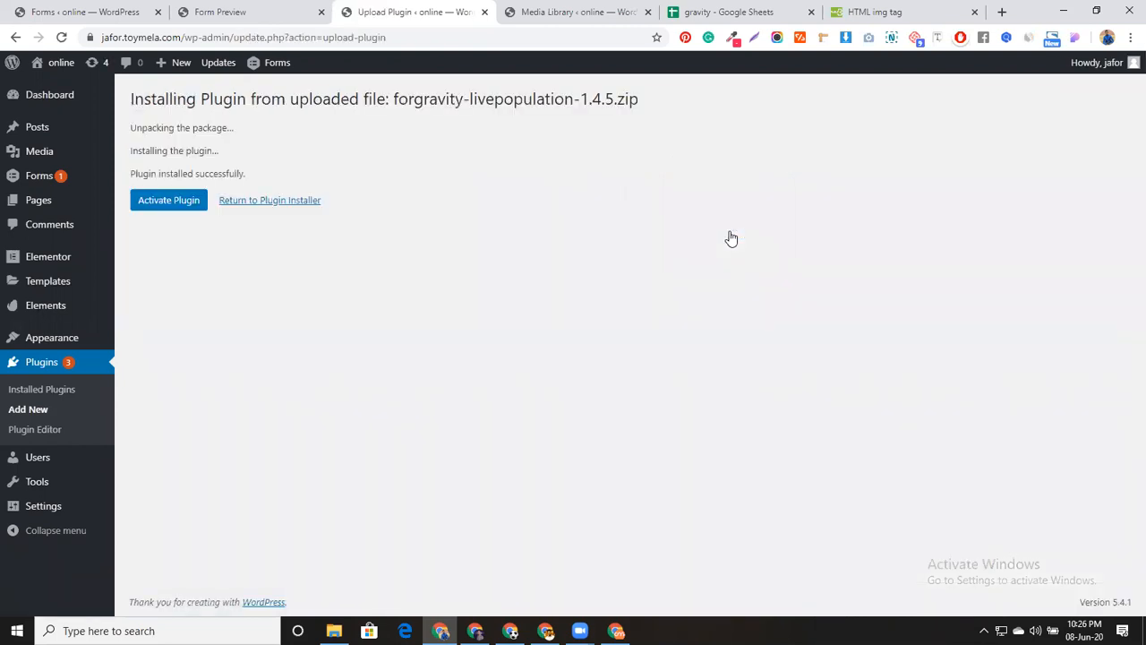
left_click(202, 204)
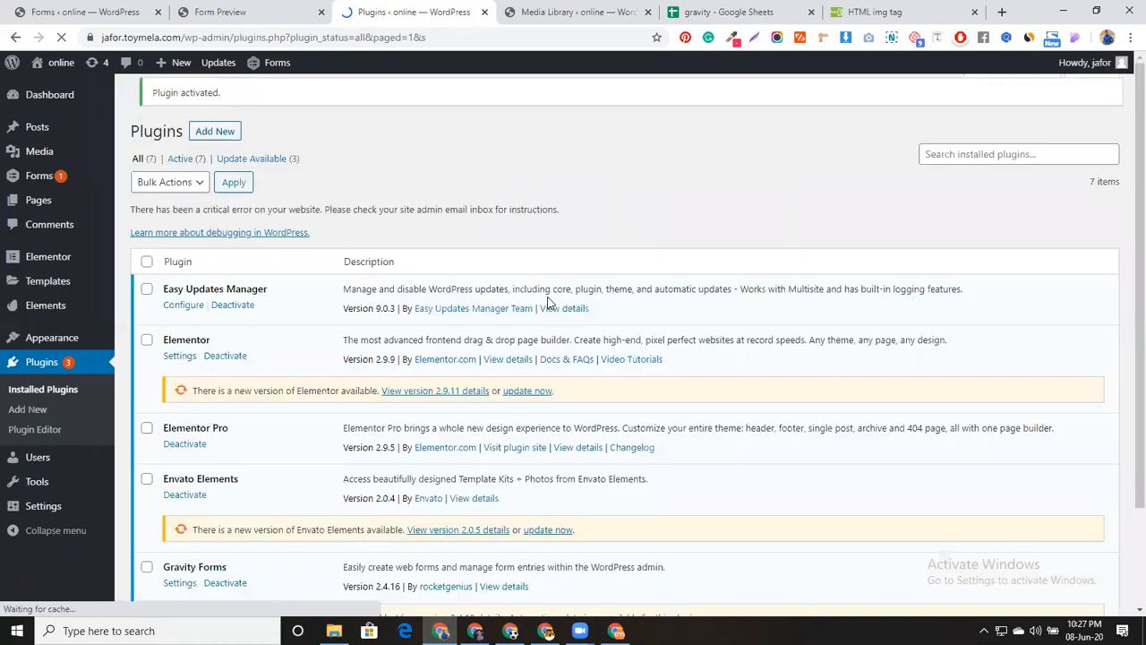
left_click(78, 11)
Reload the form editor to load the plugin and open the Email field's settings
left_click(63, 37)
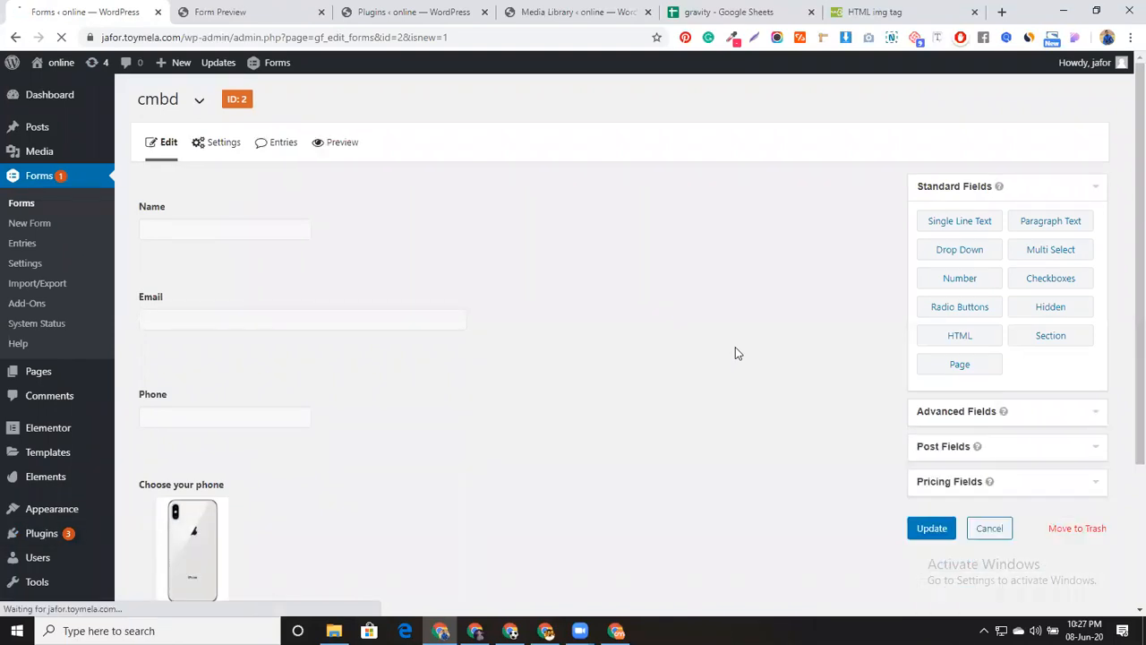
mouse_move(232, 156)
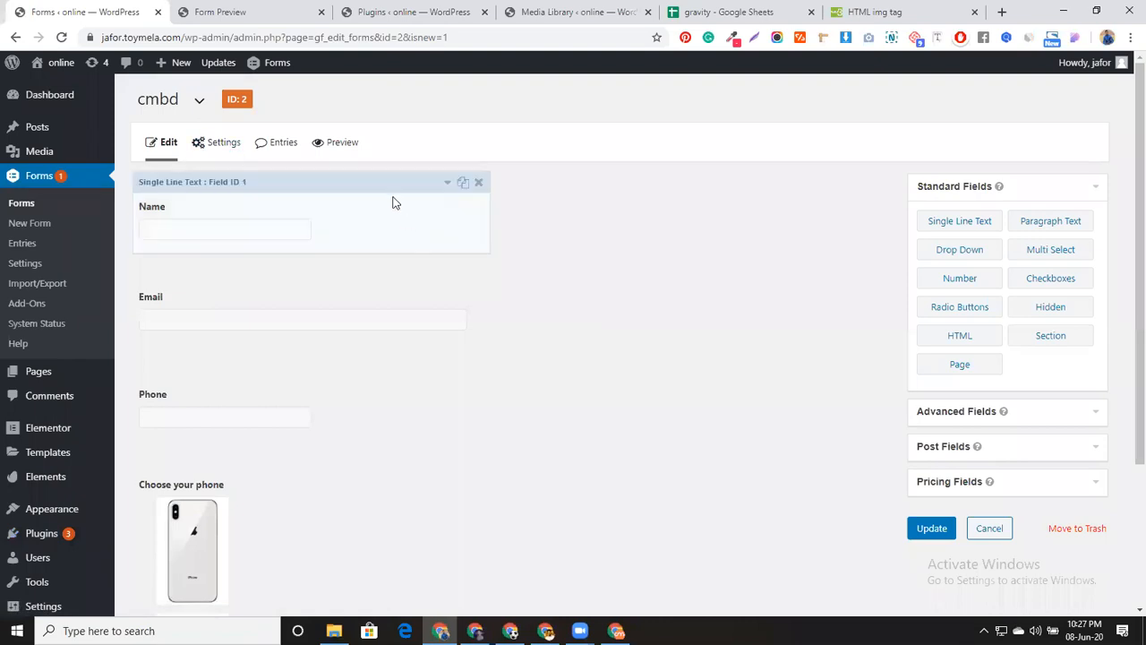
left_click(392, 202)
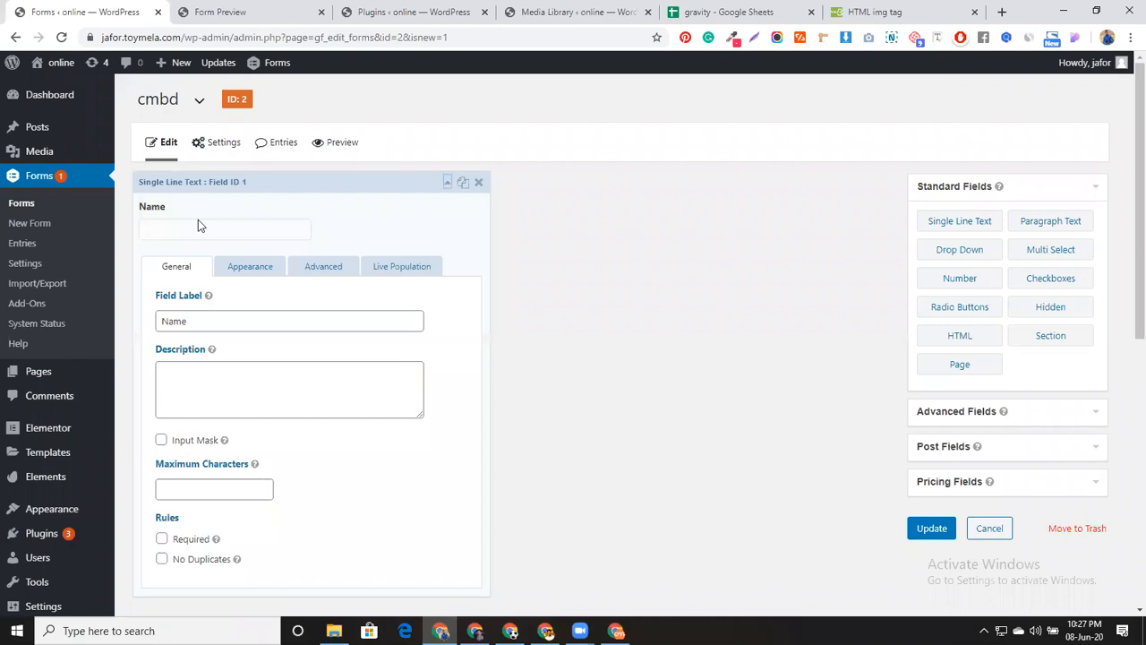
left_click(396, 183)
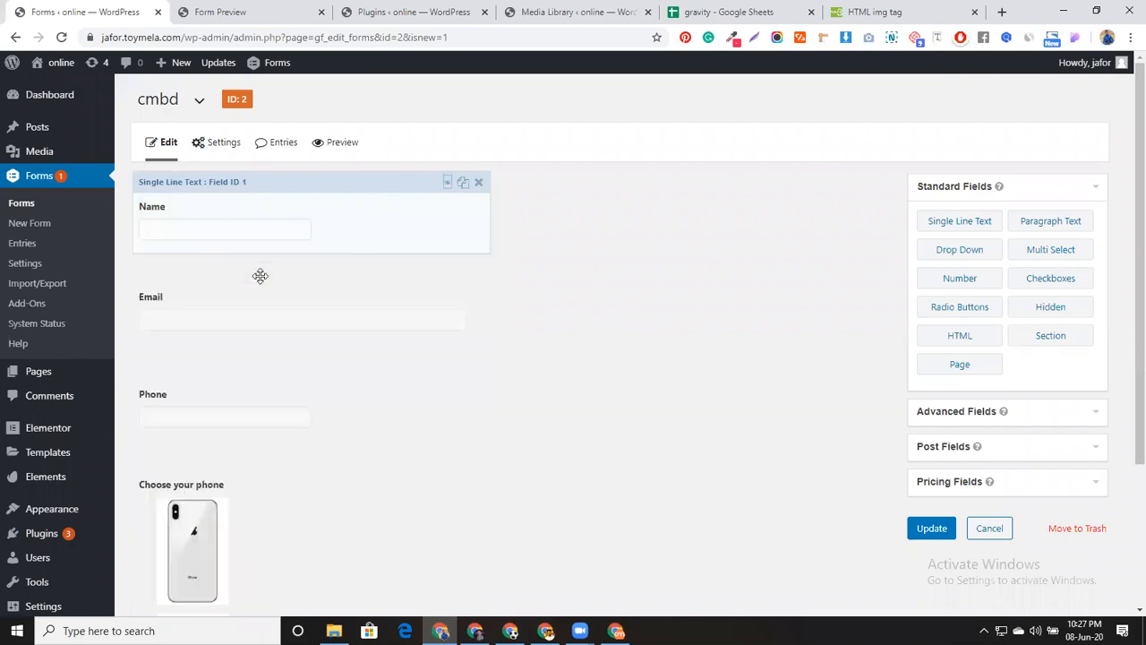
left_click(365, 287)
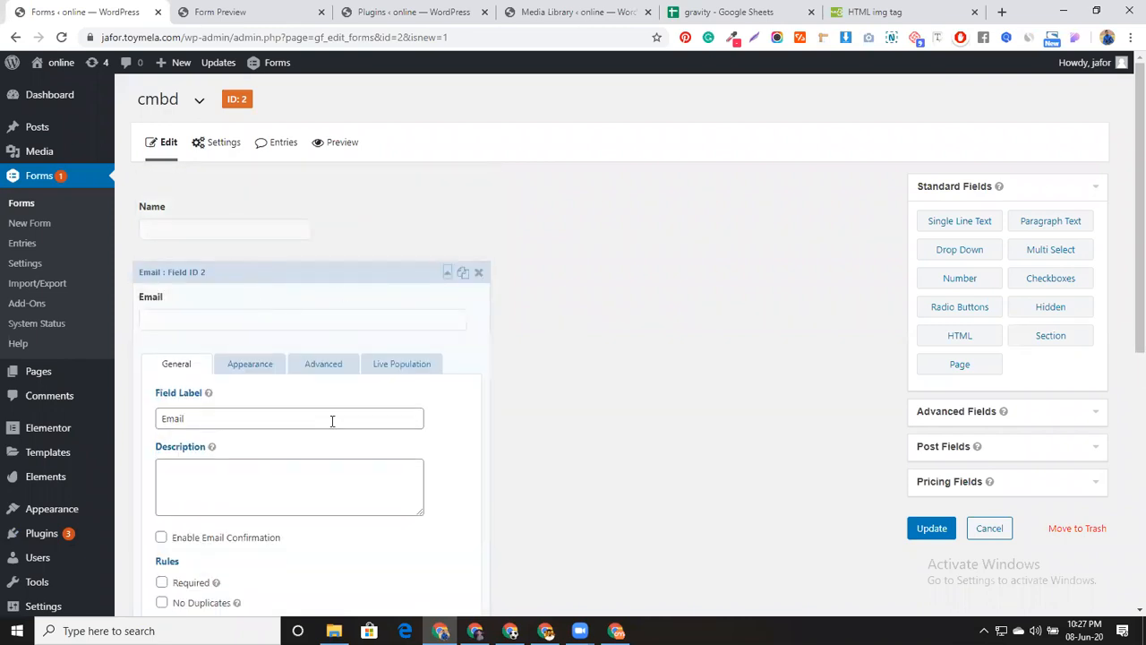
Enable Live Population merge tags for Email, replacing them in the label, triggered by Name
left_click(410, 365)
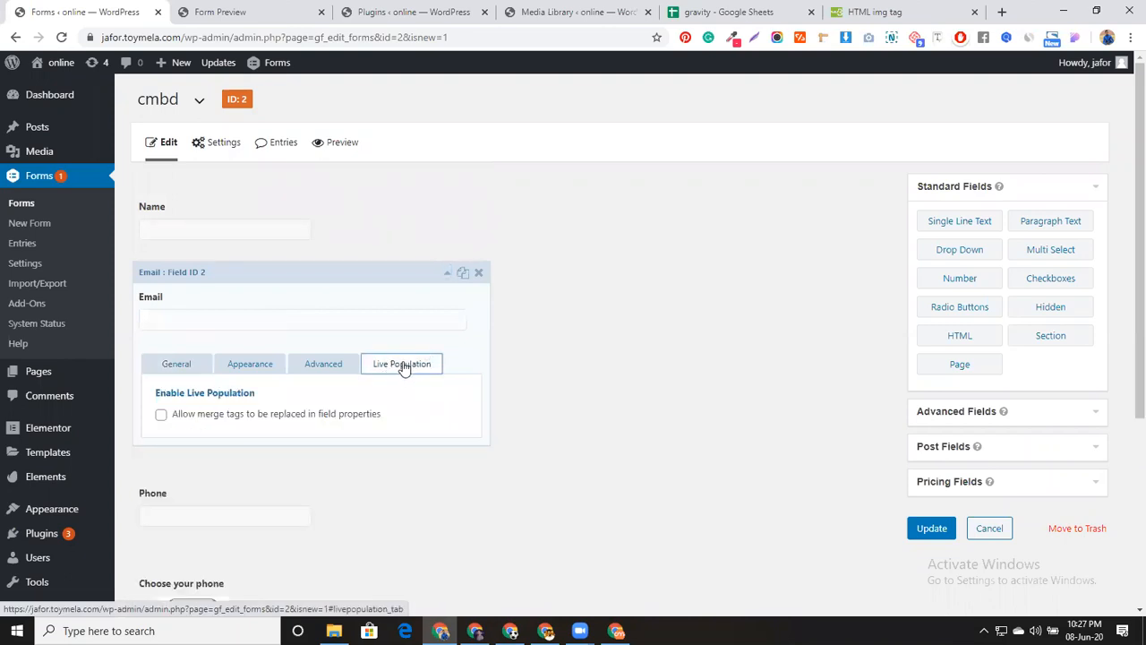
left_click(182, 417)
scroll(370, 432, "down", 1)
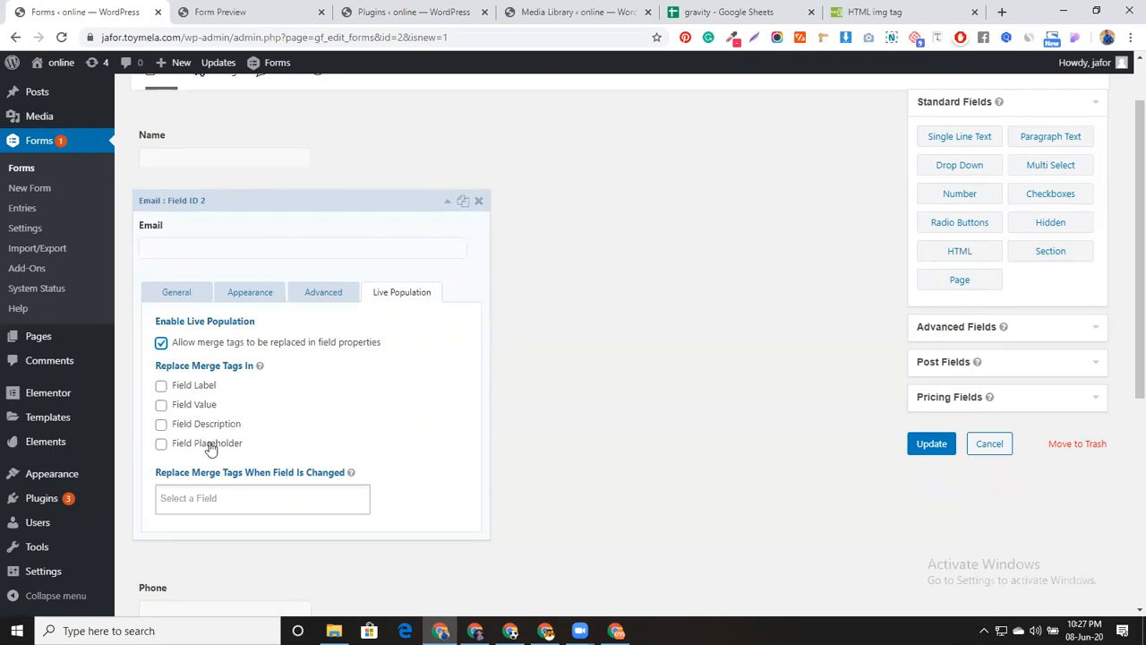
left_click(199, 385)
scroll(363, 391, "down", 1)
left_click(242, 427)
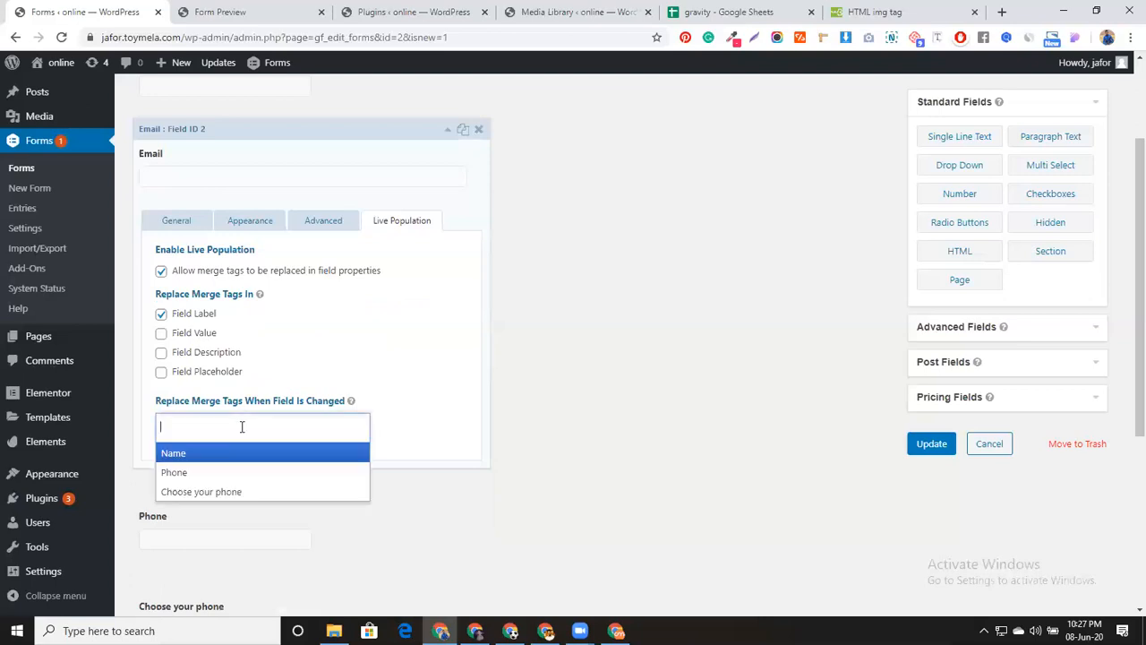
left_click(238, 453)
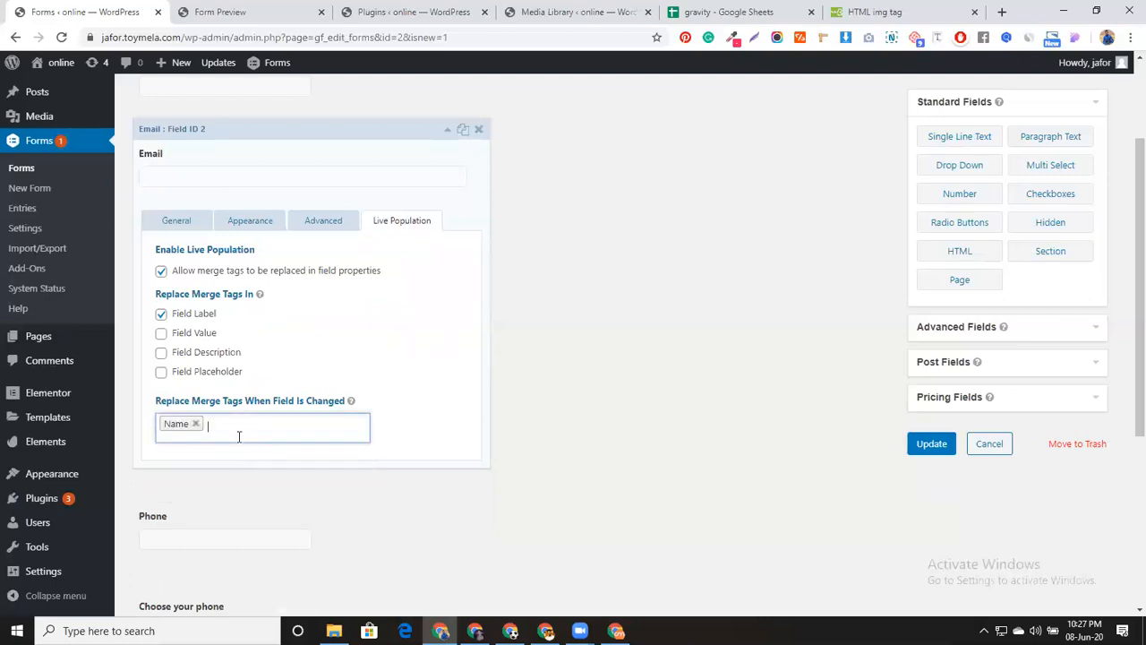
left_click(185, 223)
Replace the Email field's label text with {}
left_click(162, 275)
left_click_drag(162, 275, 205, 276)
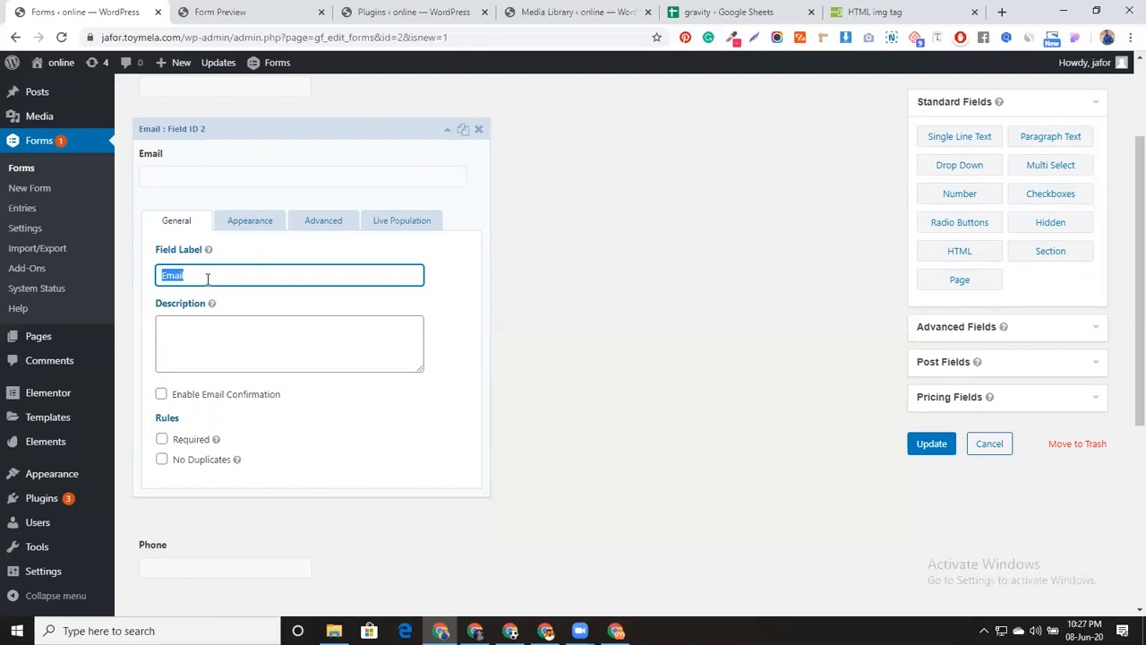
scroll(268, 295, "up", 3)
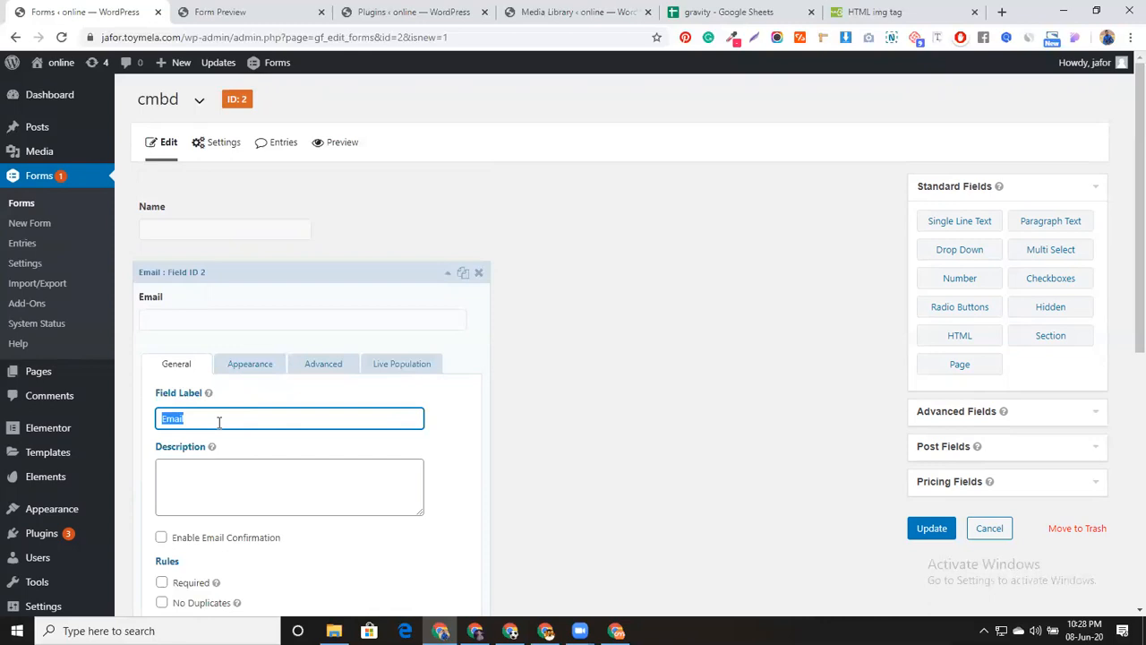
type("{}")
left_click(223, 212)
Change the Email field's label to '{Name:1} write your valid email' and save the form
double_click(190, 321)
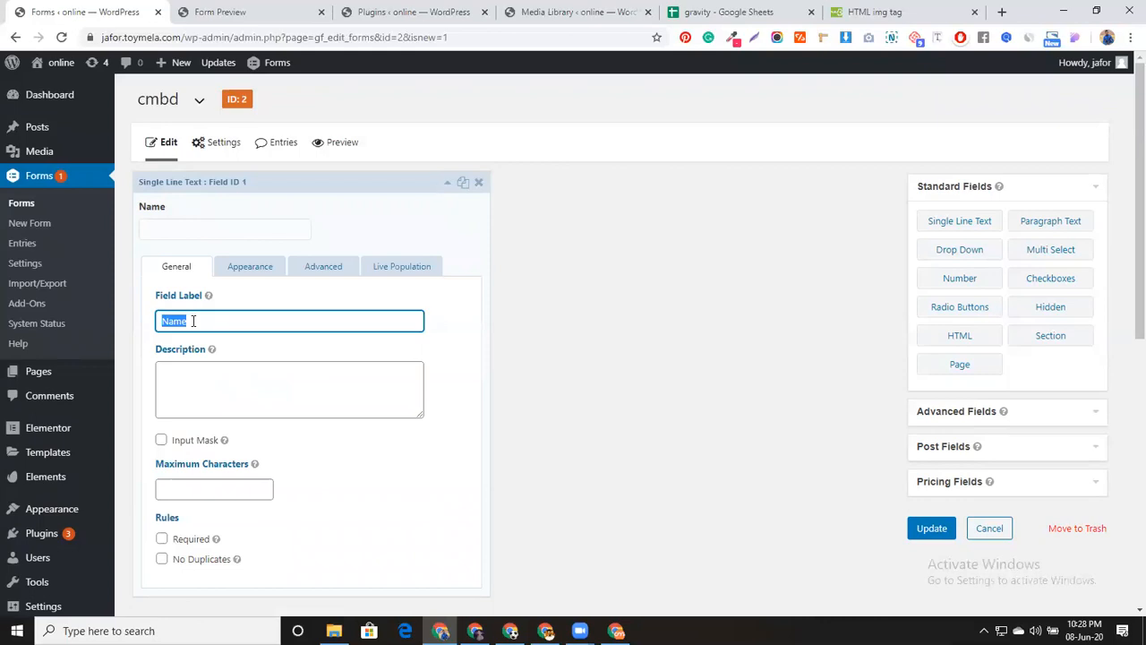
left_click(343, 175)
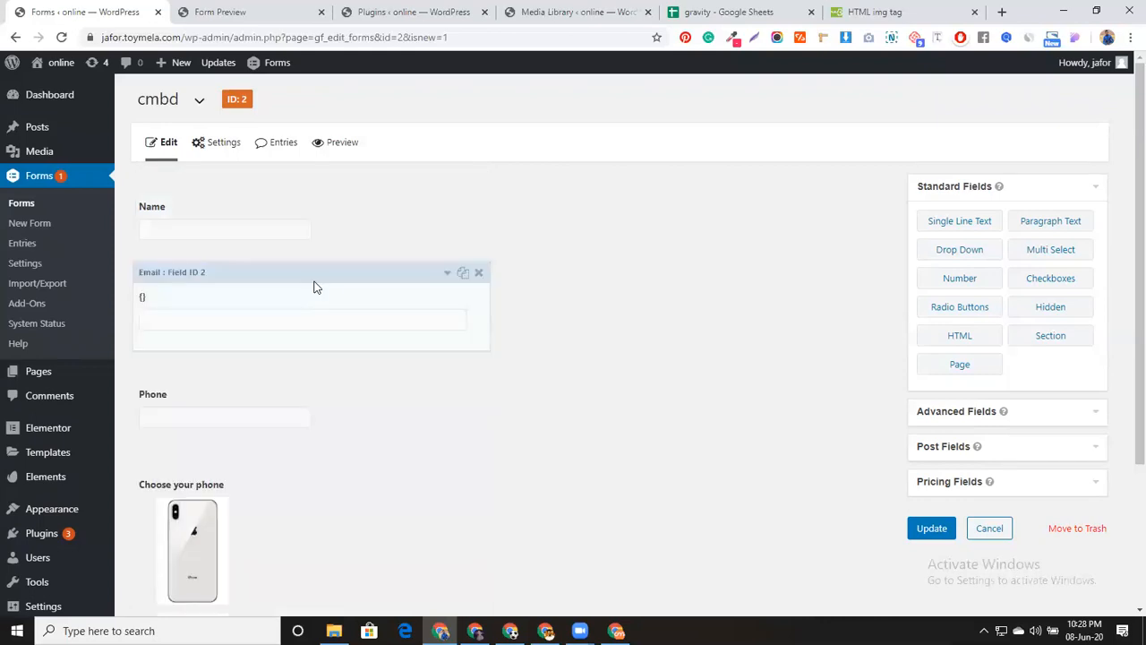
left_click(312, 307)
left_click(163, 420)
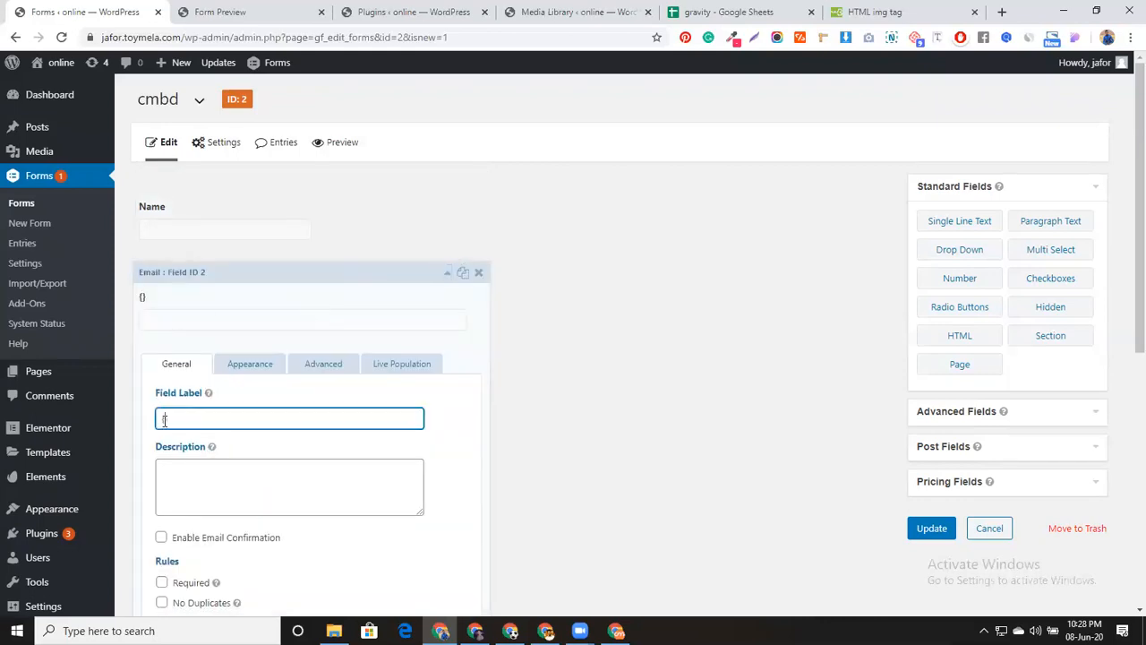
type("Name:")
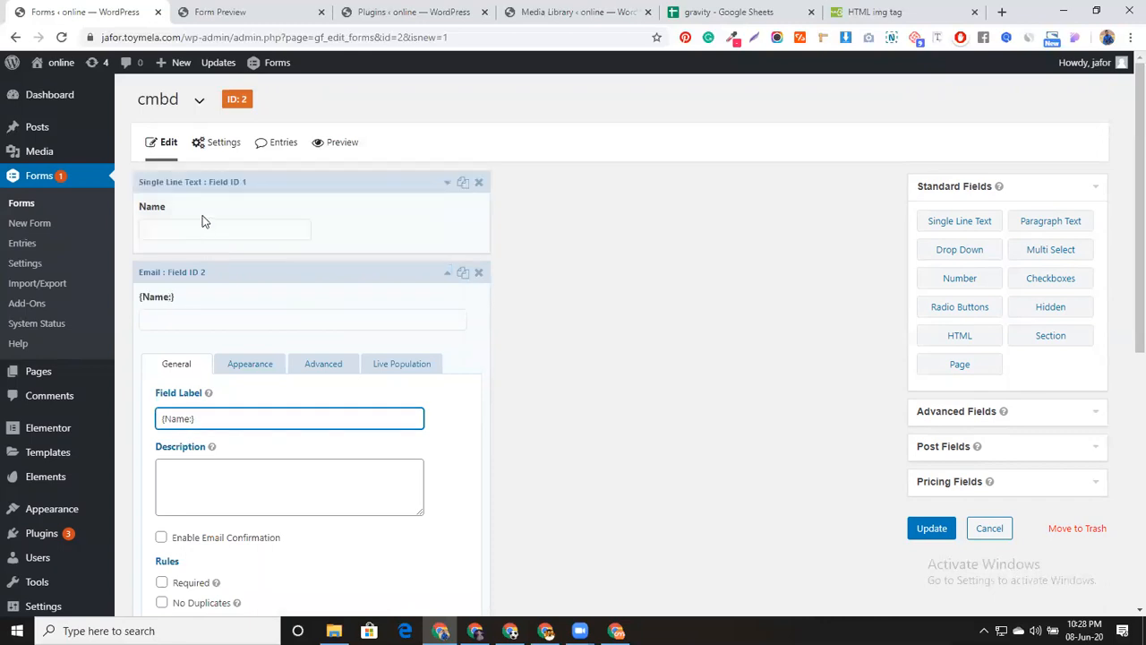
type("1}")
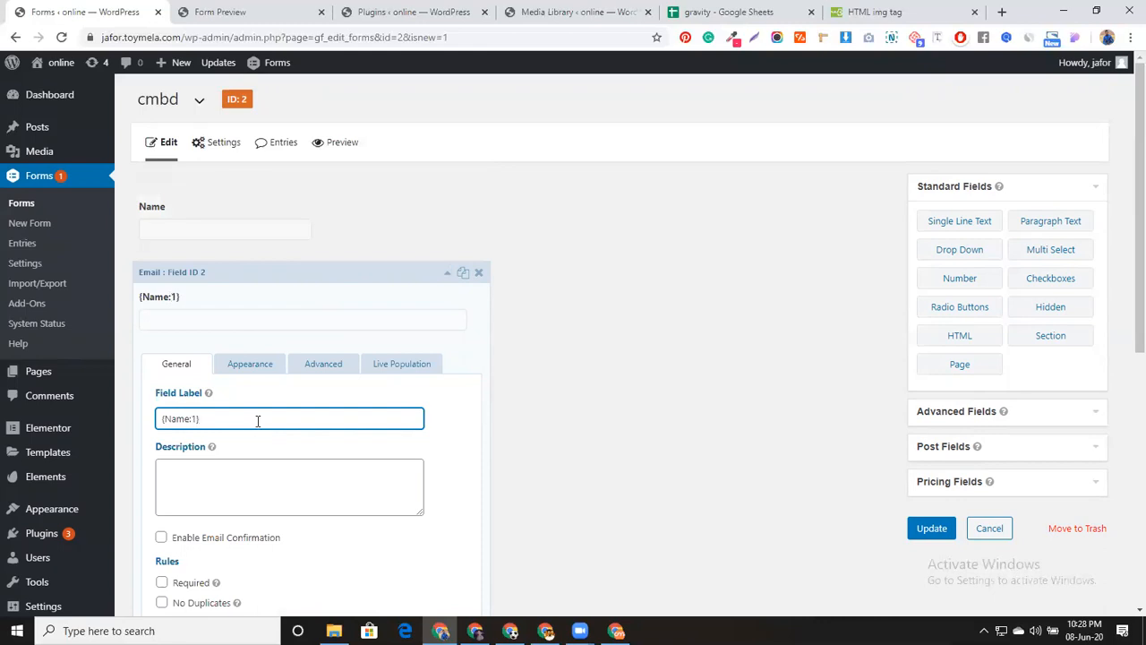
type(" write your valid email")
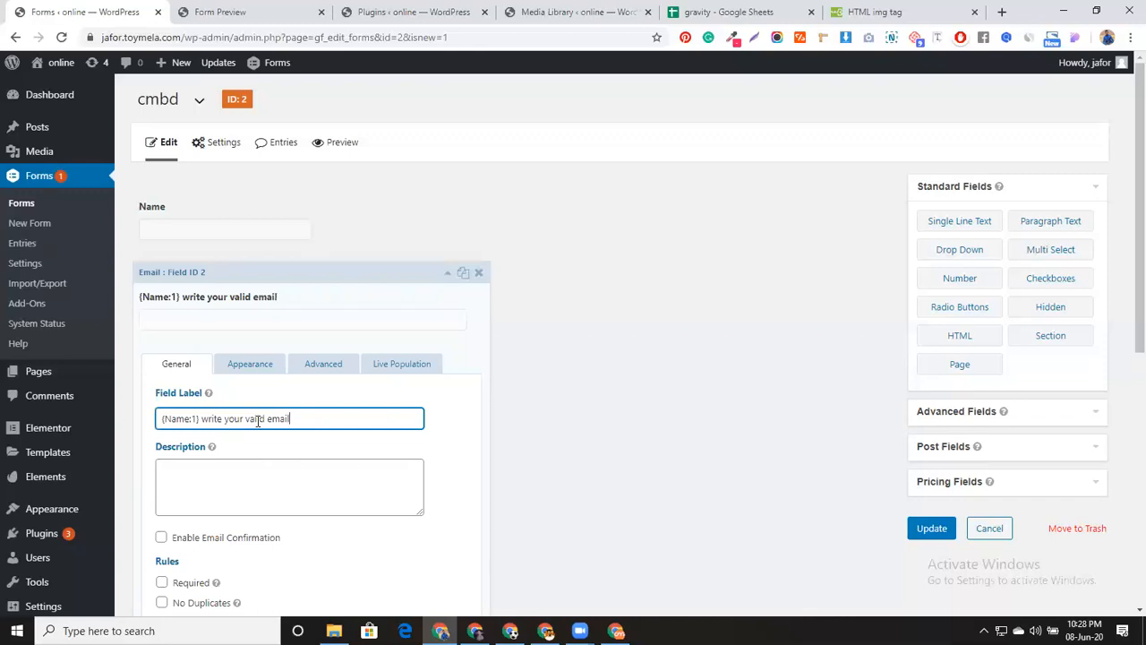
left_click(927, 529)
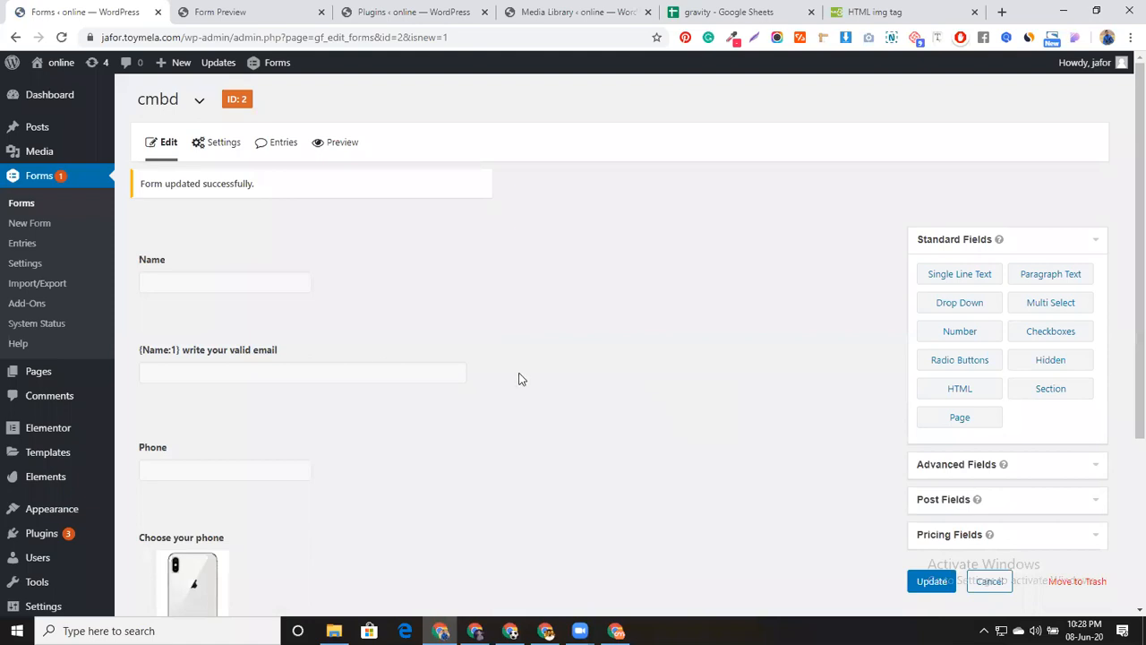
Preview the form, enter 'Robin' as the name to see the email label update, then return to the editor
left_click(353, 142)
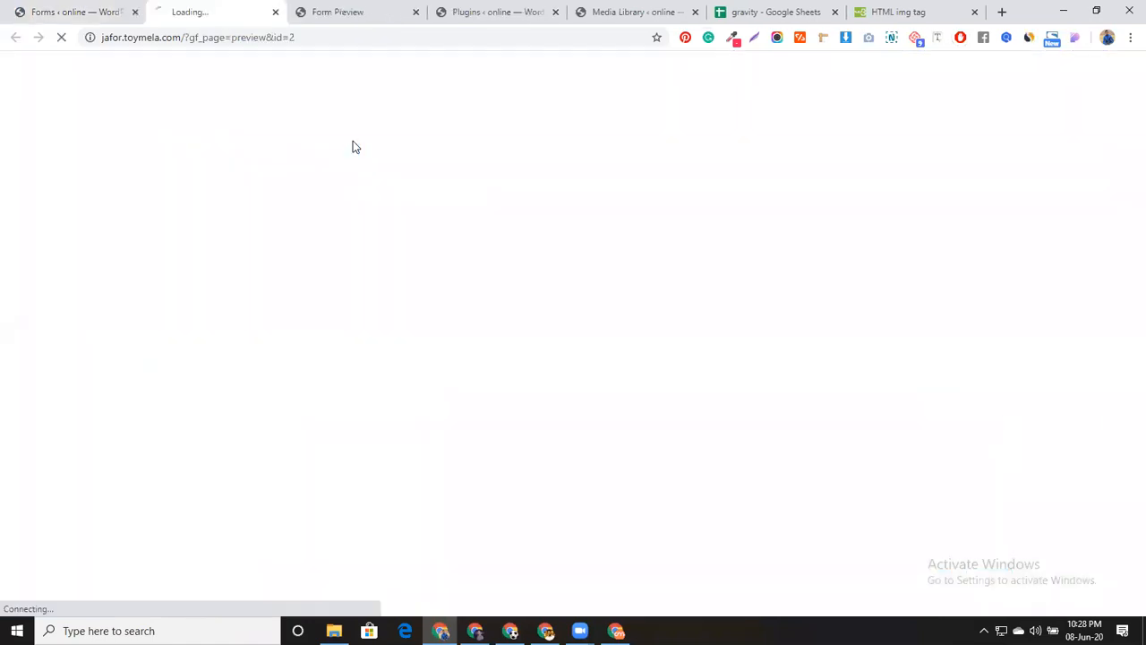
left_click(415, 12)
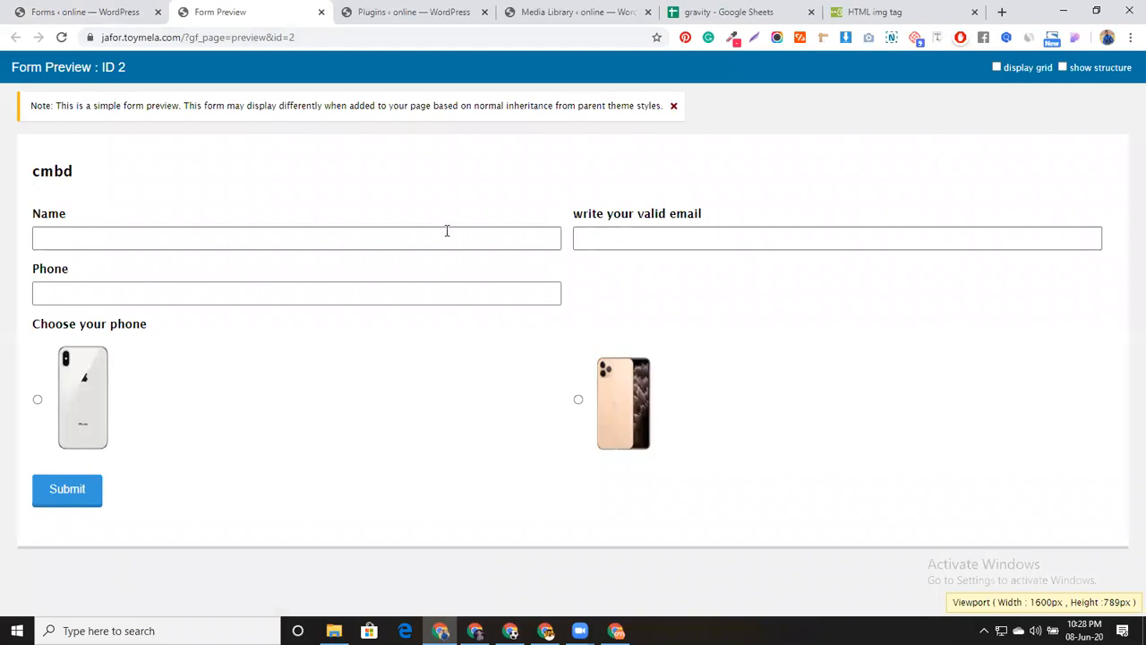
left_click(407, 234)
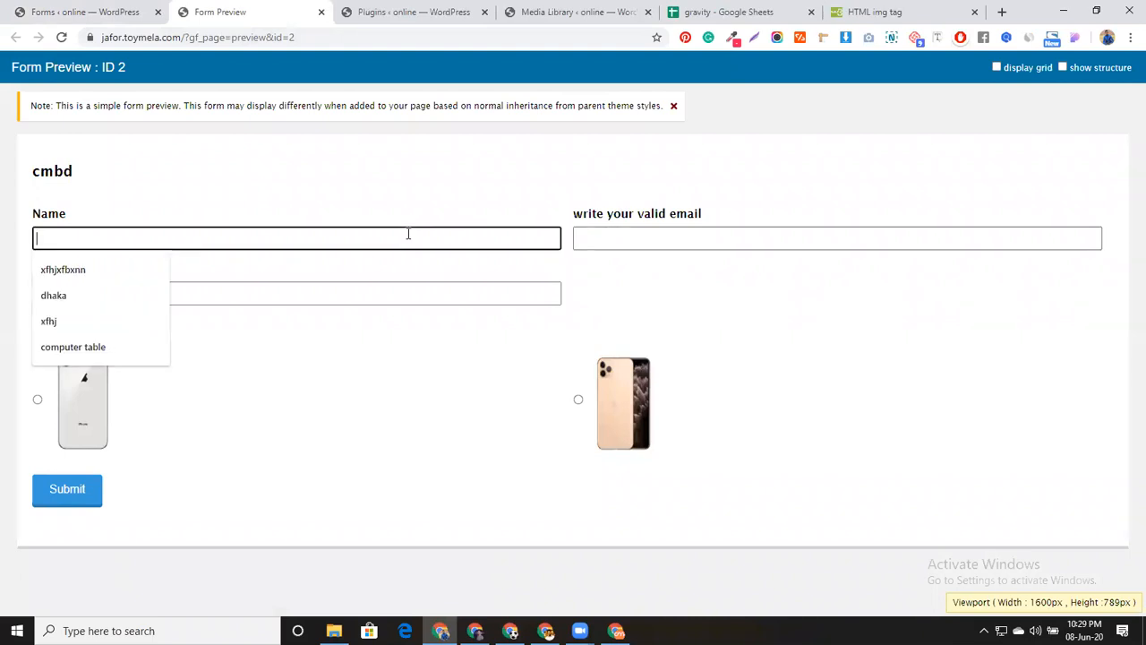
type("Robin")
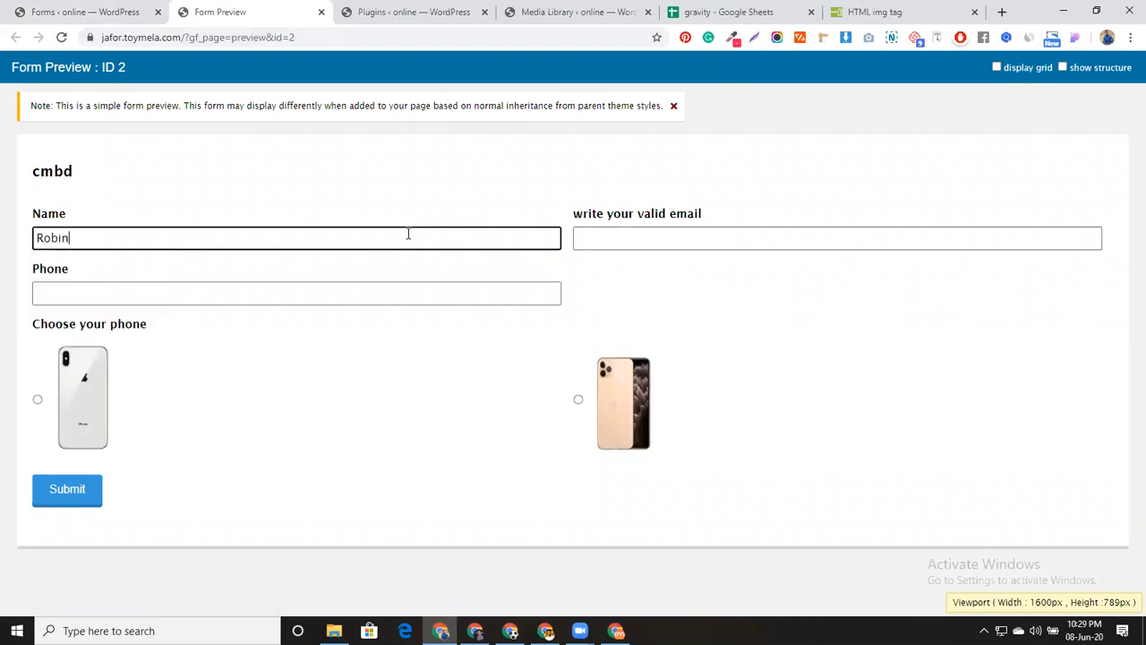
left_click(586, 298)
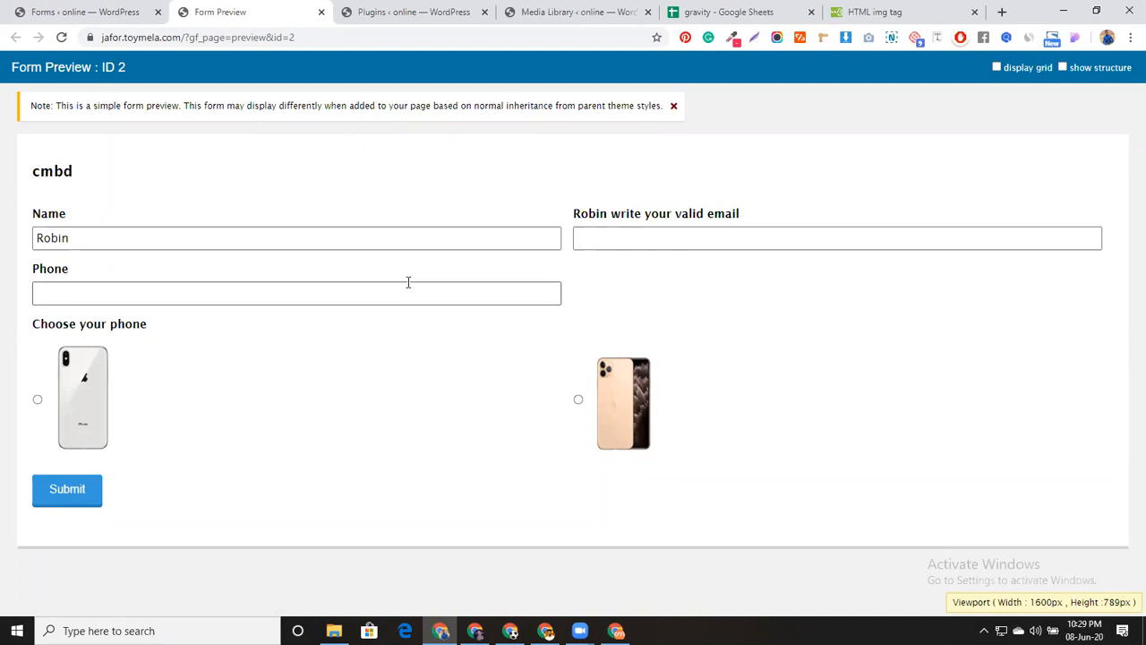
left_click(107, 7)
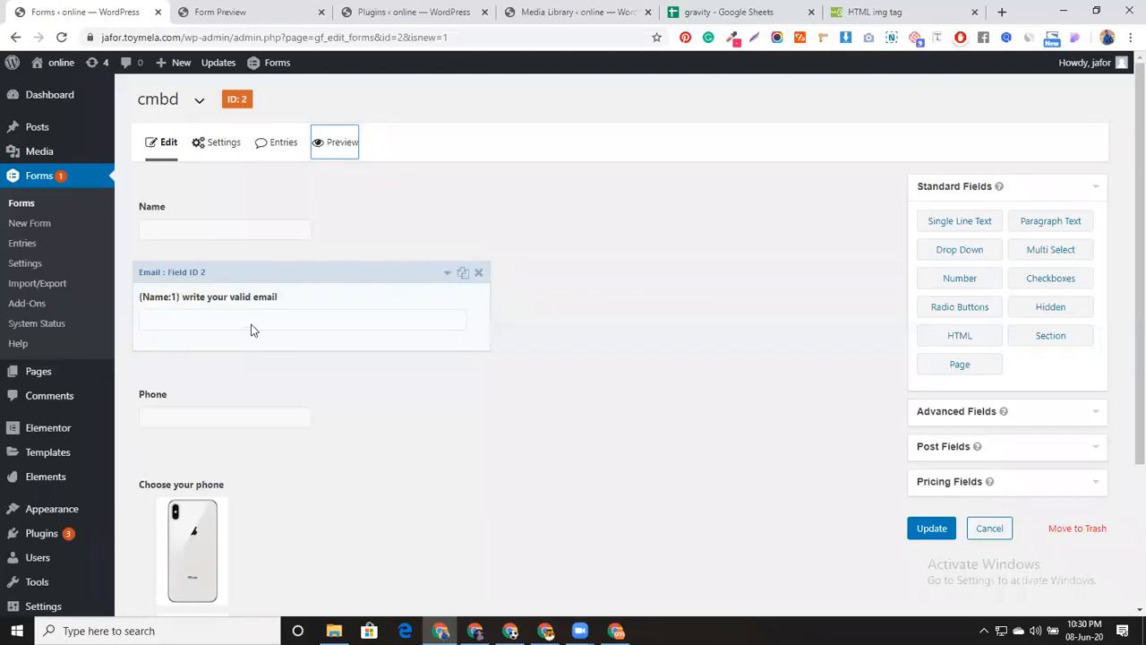
Change the Email field's label back to 'Email'
left_click(315, 300)
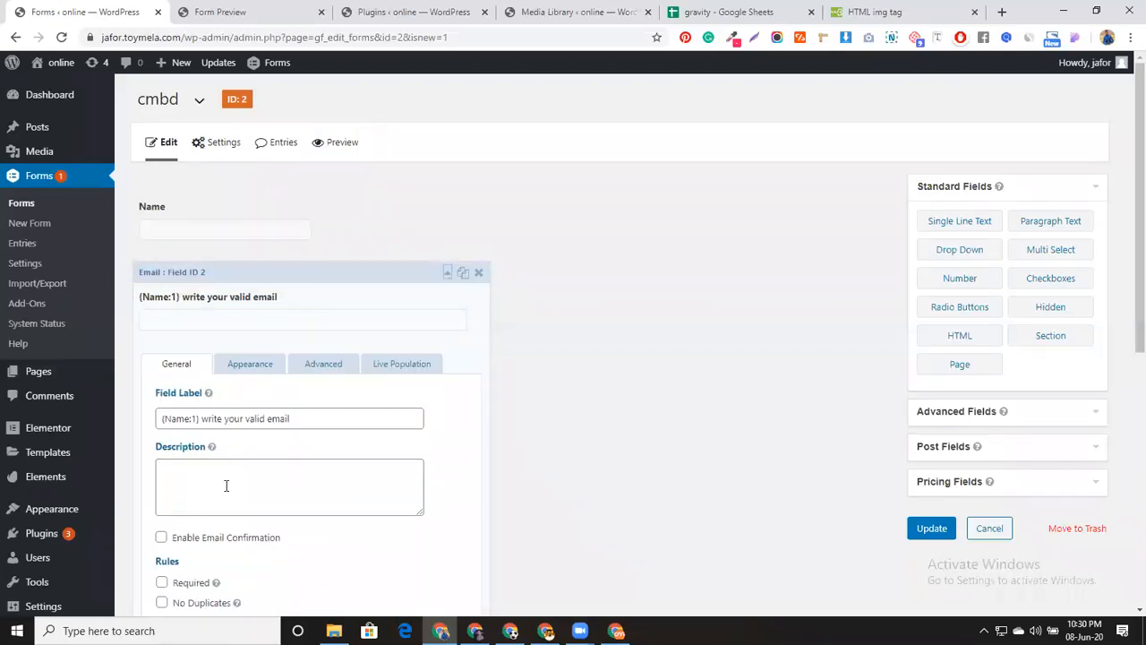
scroll(327, 458, "down", 2)
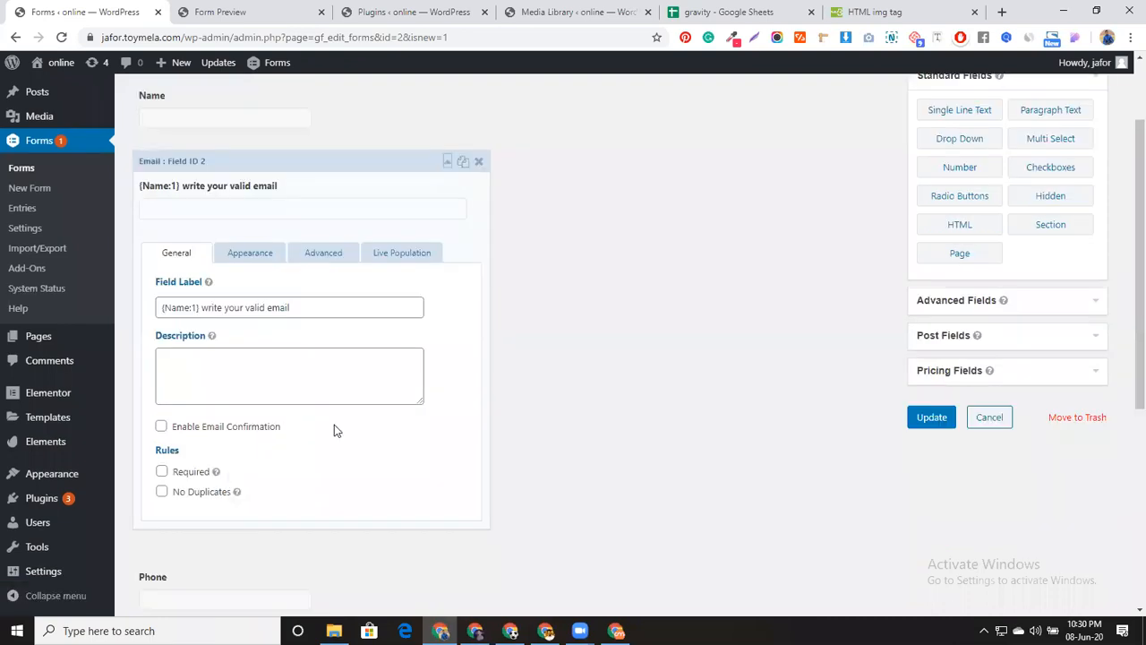
scroll(313, 401, "up", 2)
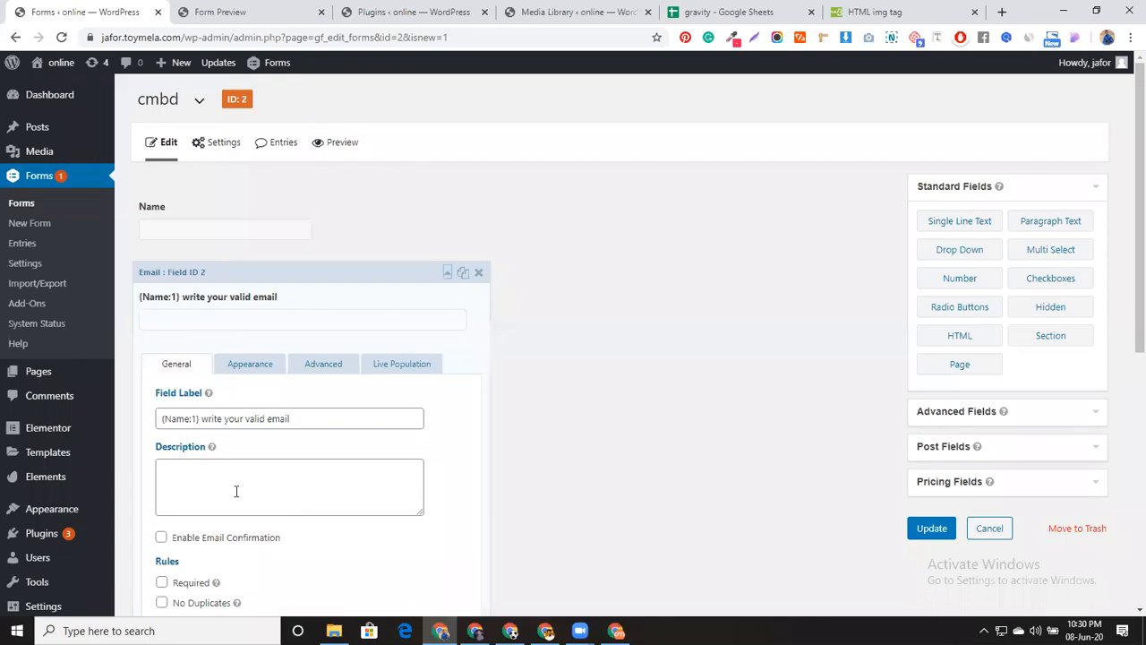
left_click(201, 418)
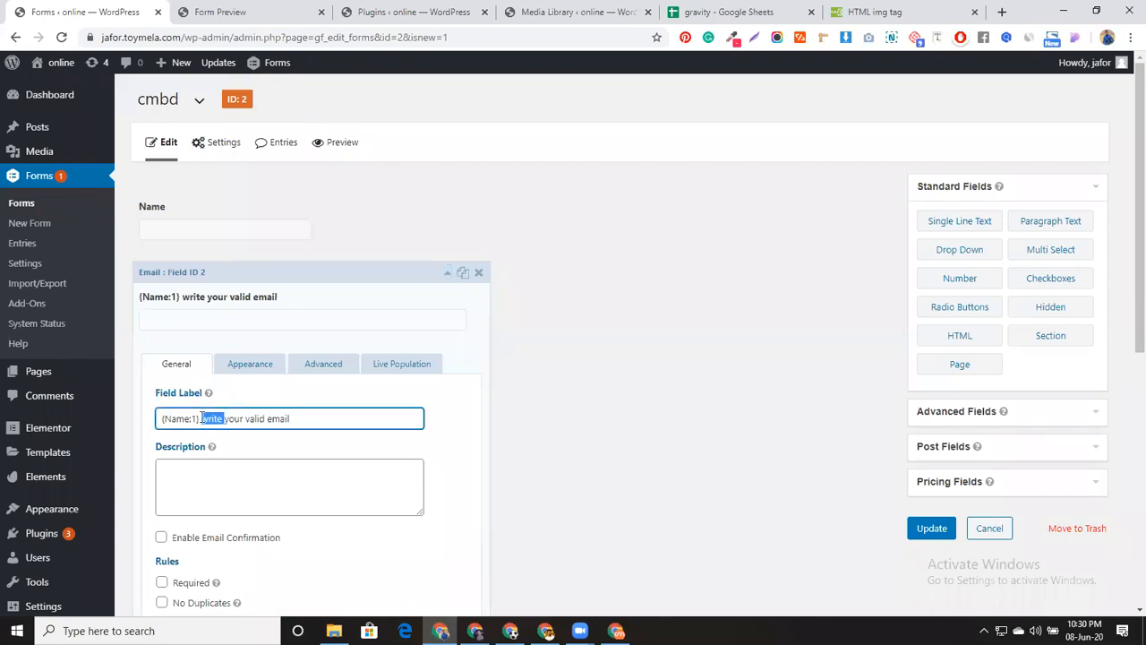
triple_click(201, 418)
type("email")
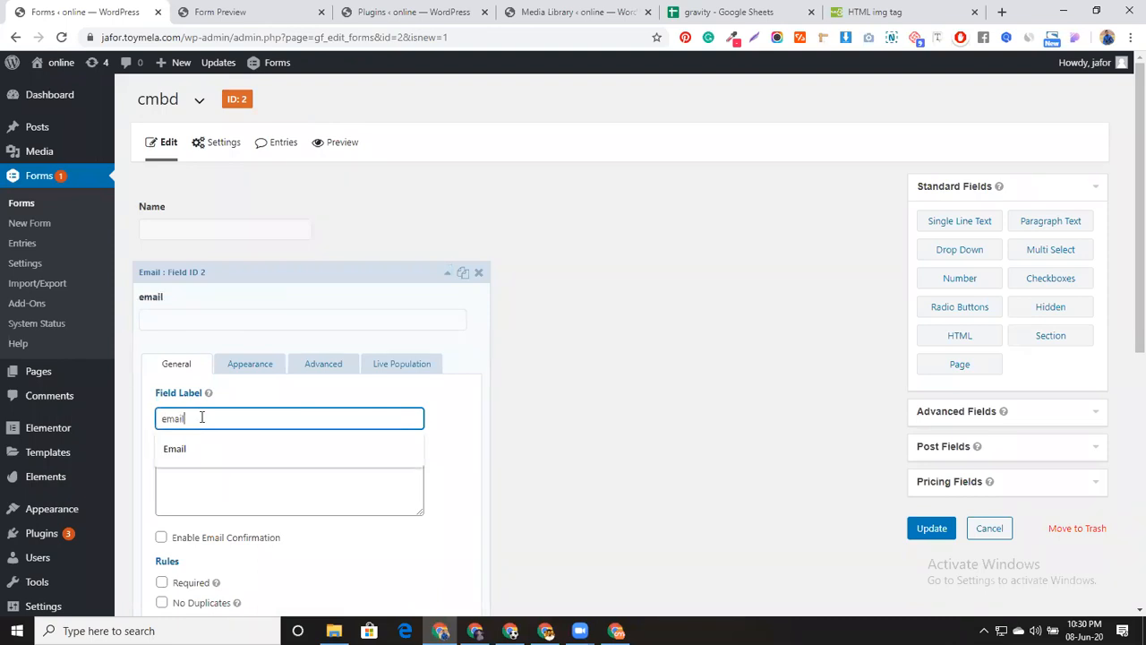
left_click(212, 453)
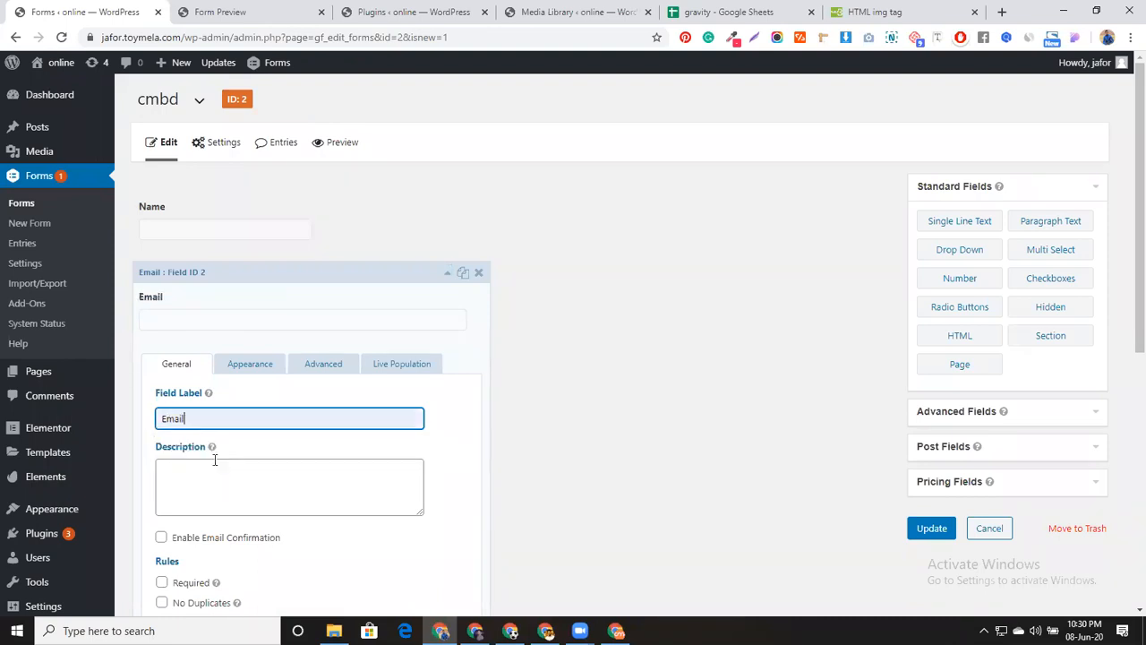
Switch live population for the Email field from the field label to the field placeholder
left_click(416, 369)
scroll(299, 430, "down", 1)
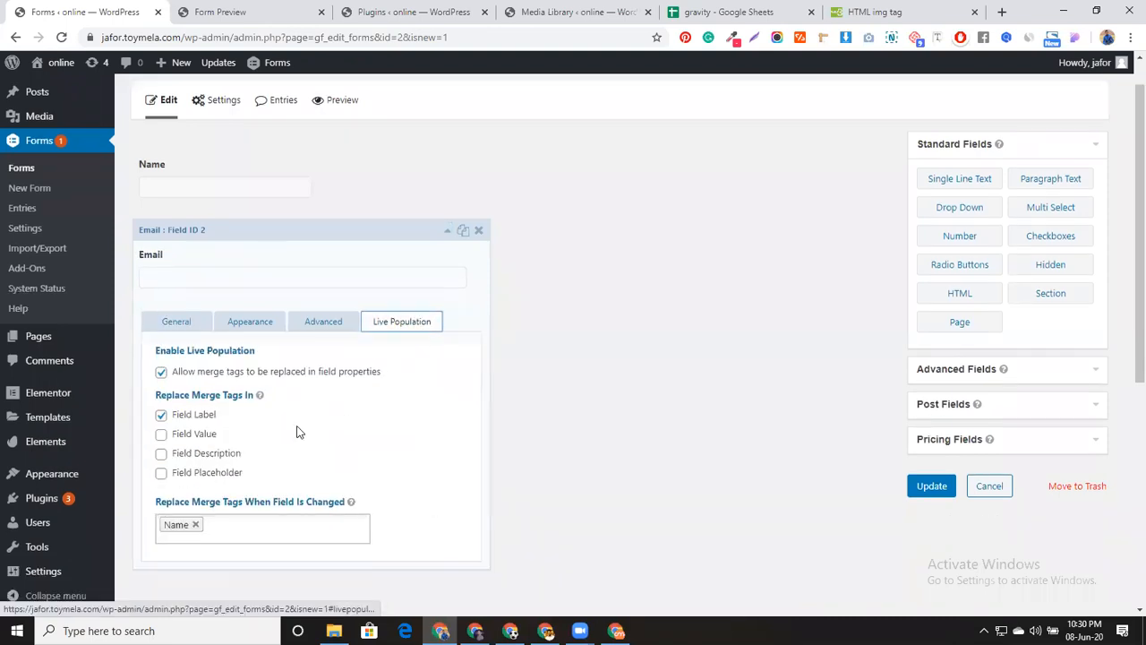
left_click(191, 391)
left_click(197, 445)
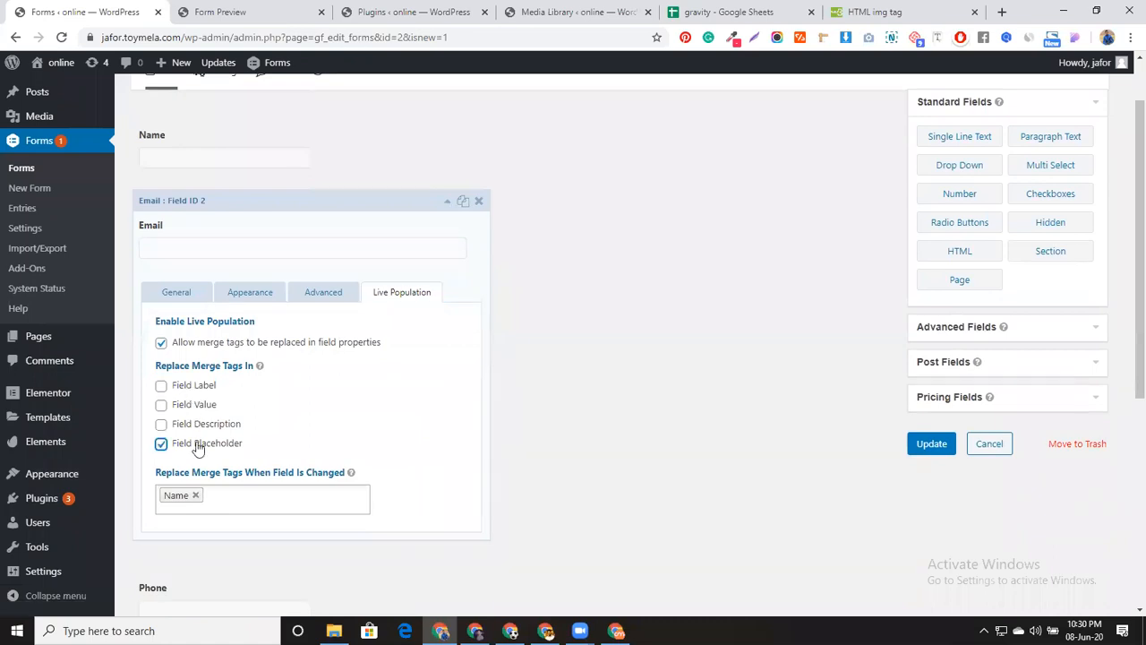
Set the Email placeholder to '{Name:1} write your valid email', save, and preview the form
left_click(251, 294)
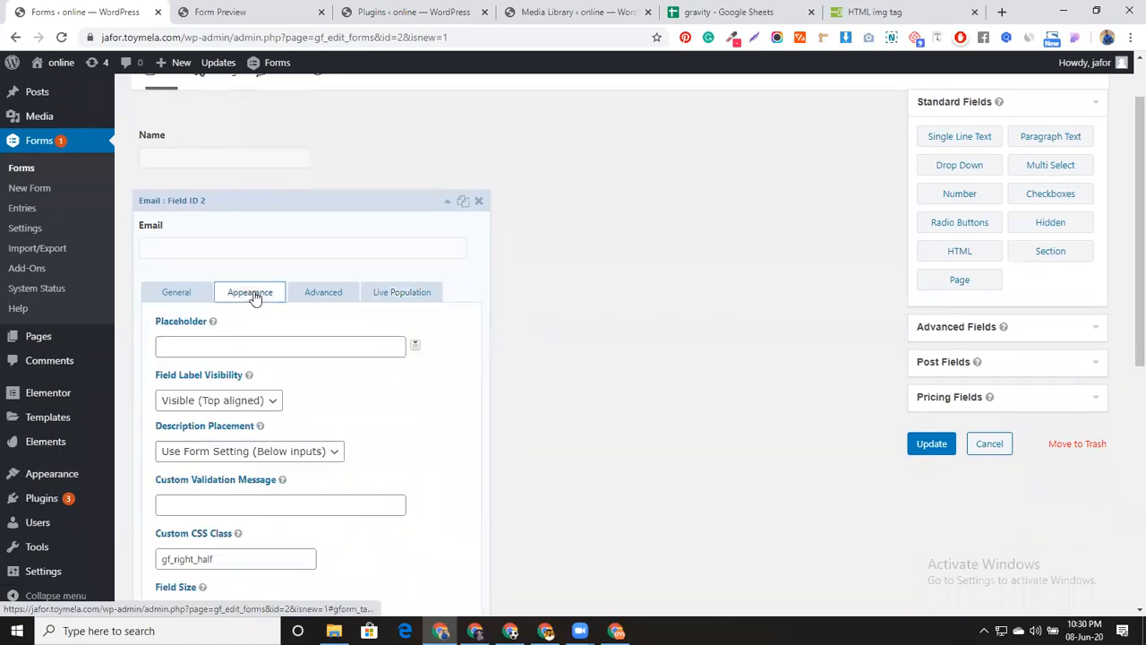
left_click(248, 352)
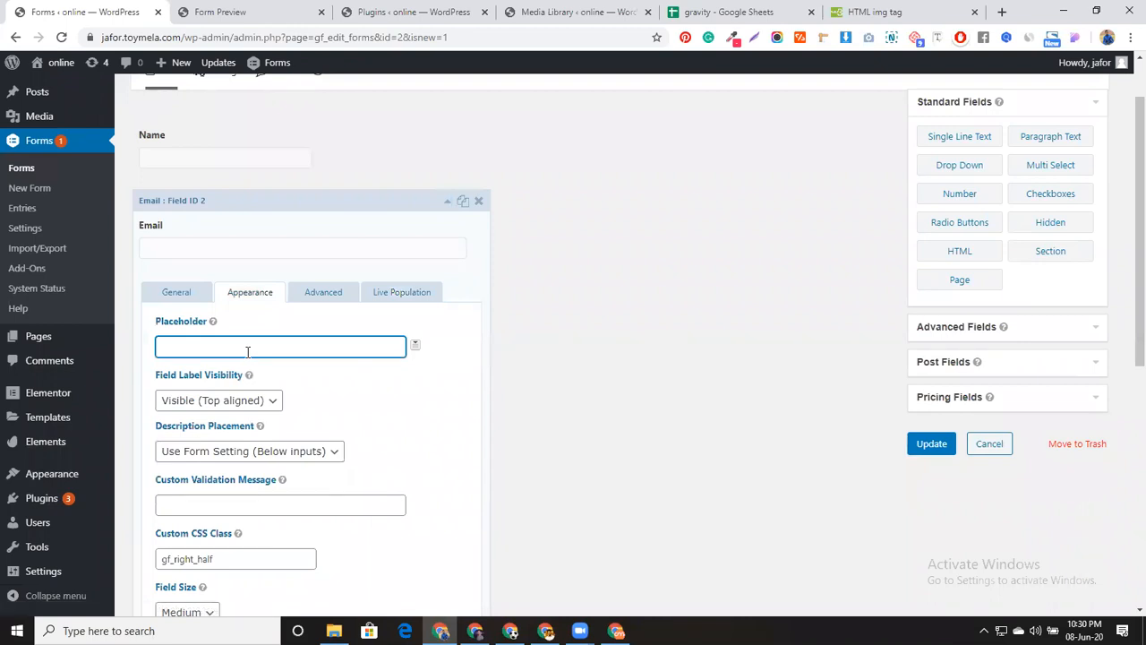
type("{}")
type("Name")
type(":1")
type(" p")
key("BackSpace")
type("write your valid email")
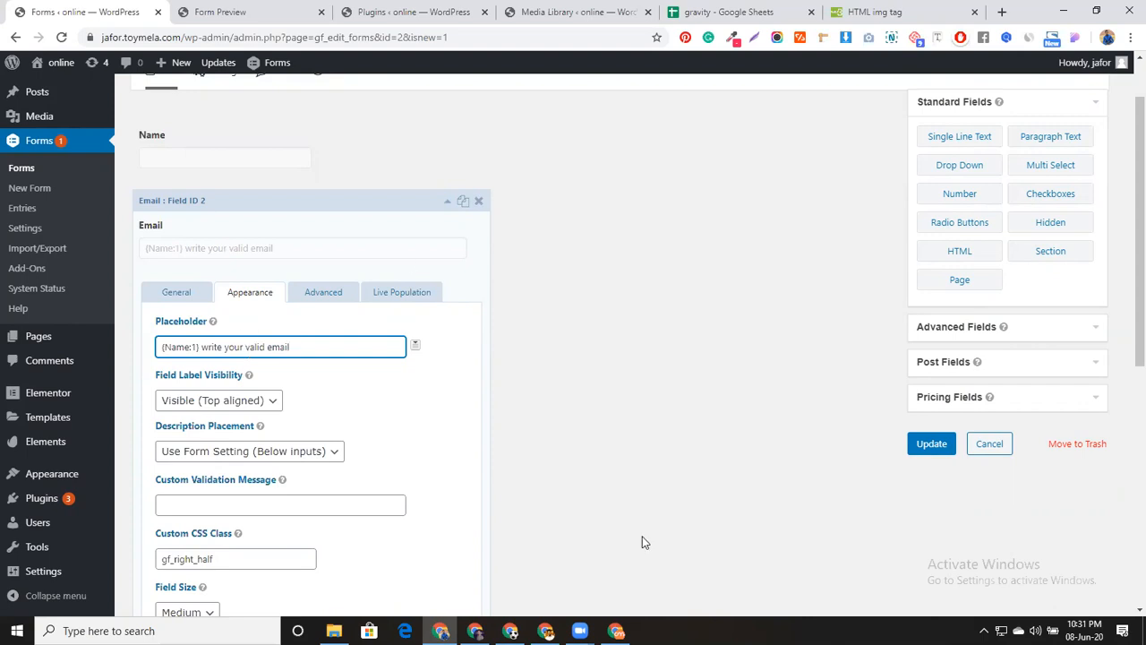
left_click(918, 448)
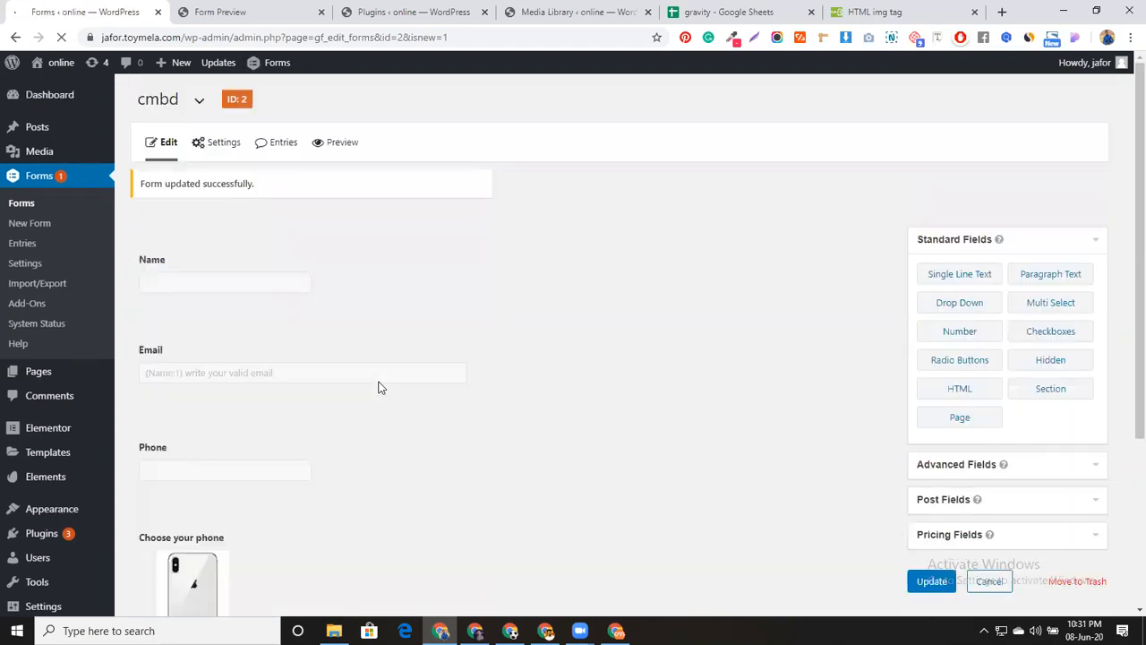
left_click(334, 146)
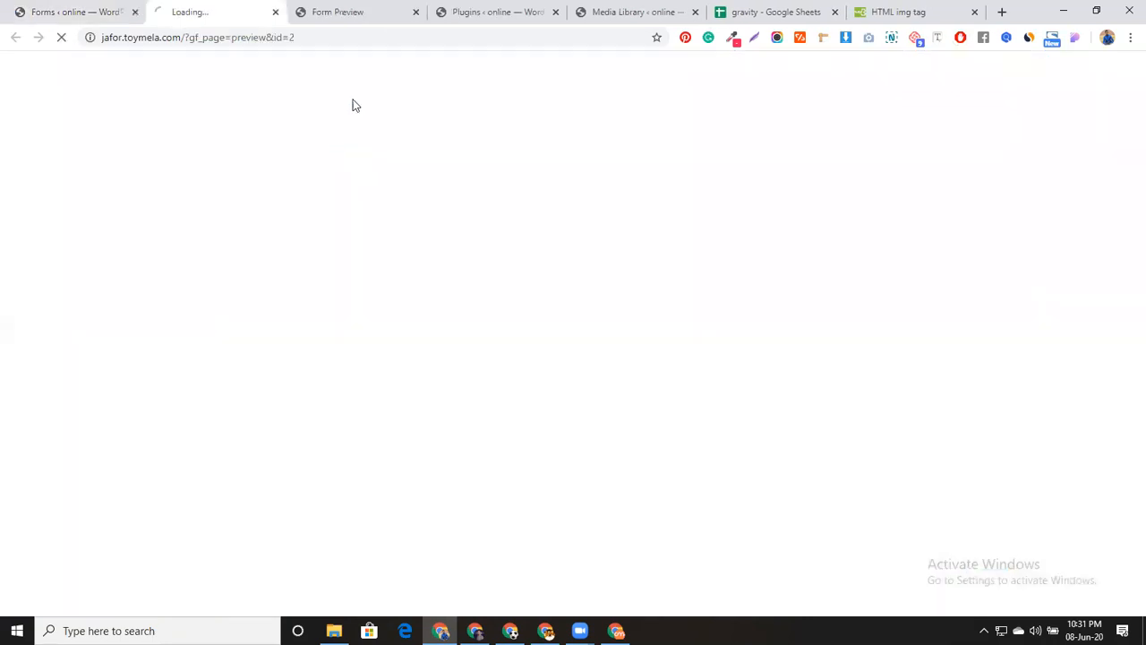
Enter 'AB' as the name in the preview to test the Email placeholder, then return to the editor
left_click(413, 12)
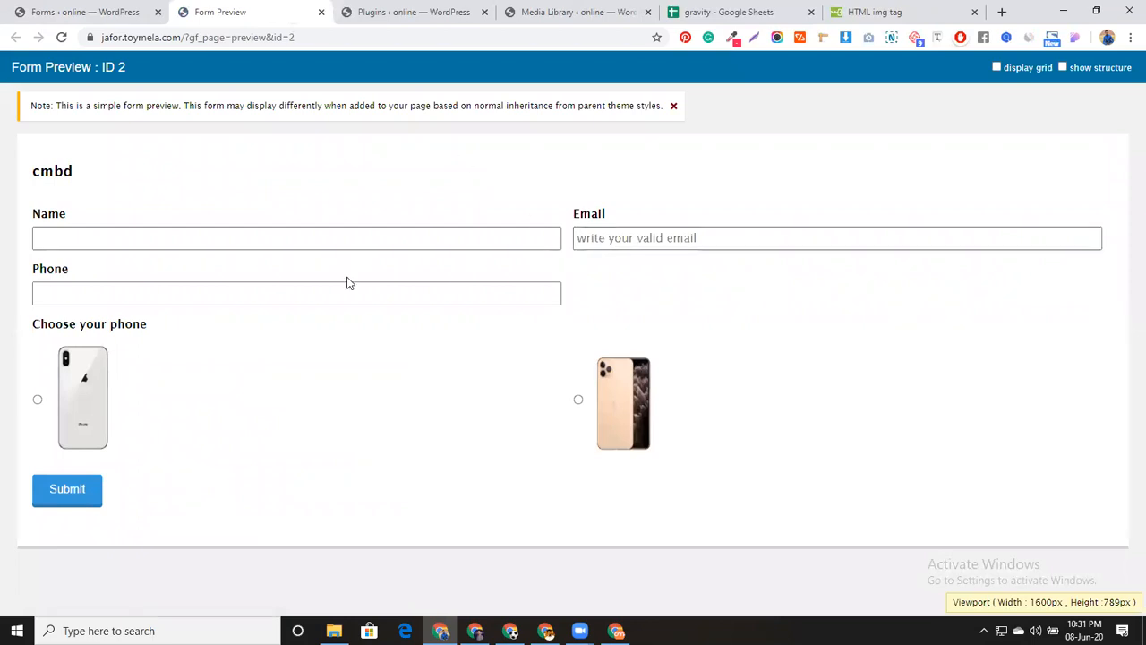
left_click(316, 237)
type("AB")
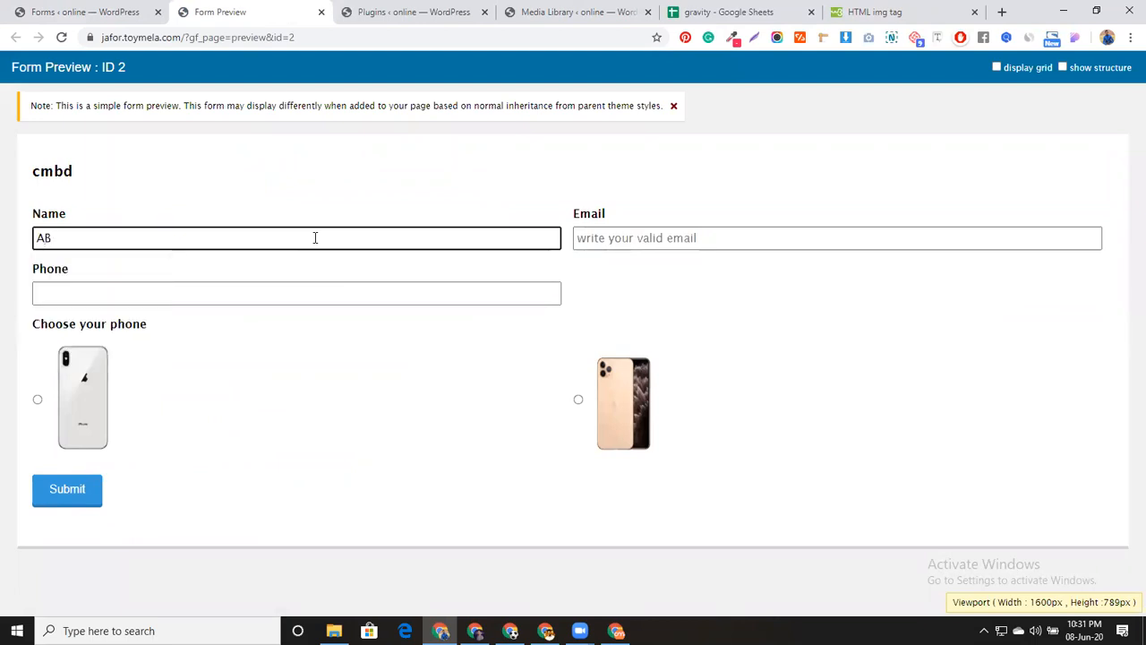
left_click(660, 236)
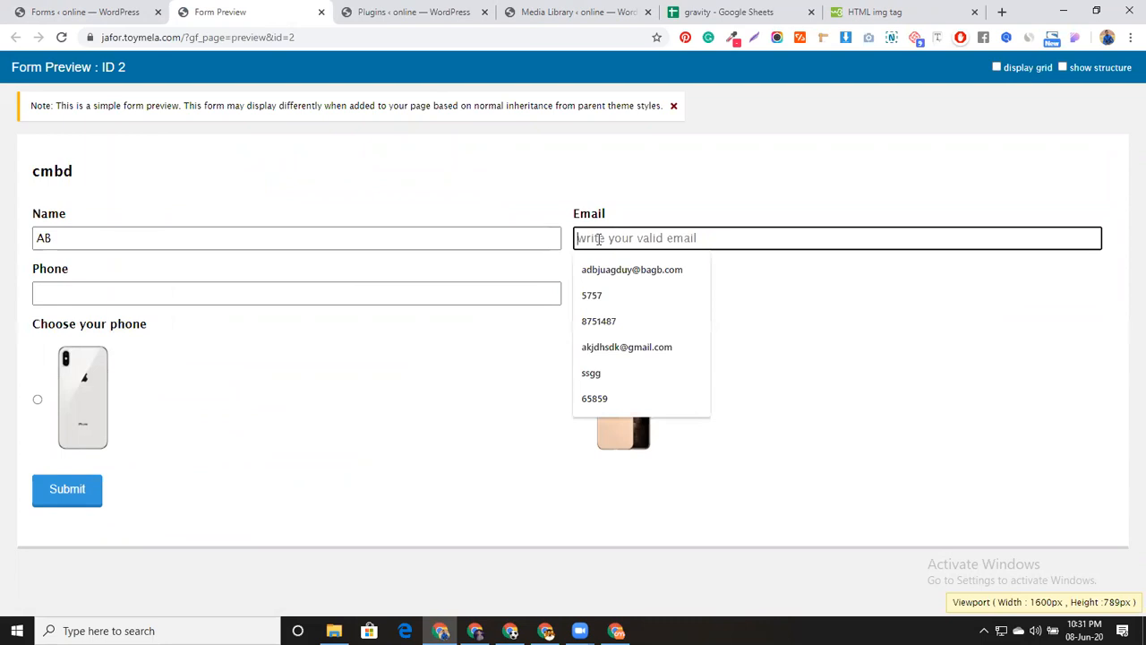
left_click(442, 386)
left_click(294, 238)
left_click(325, 361)
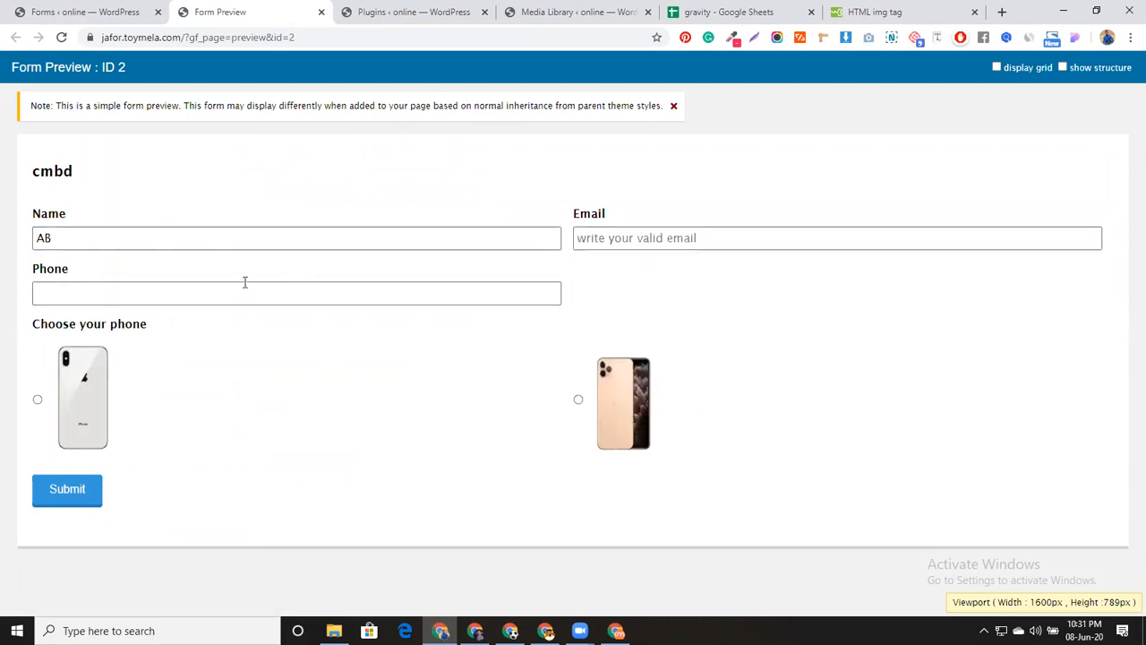
left_click(51, 11)
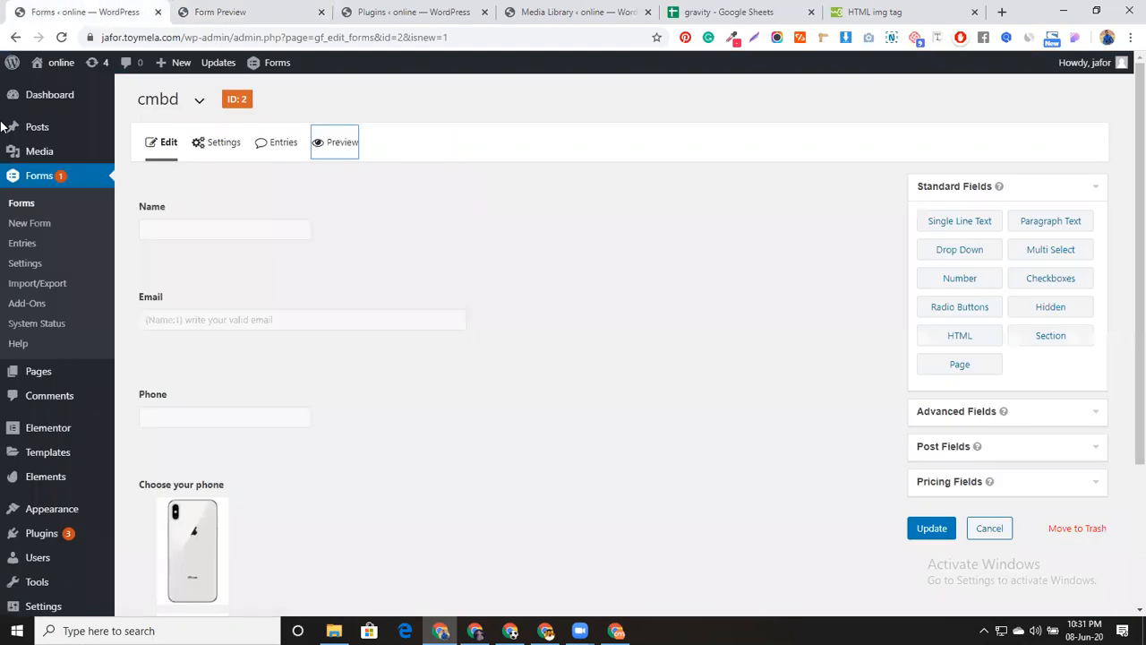
Review the Email field's Live Population, Appearance and General settings, then return to the preview
left_click(343, 301)
left_click(392, 295)
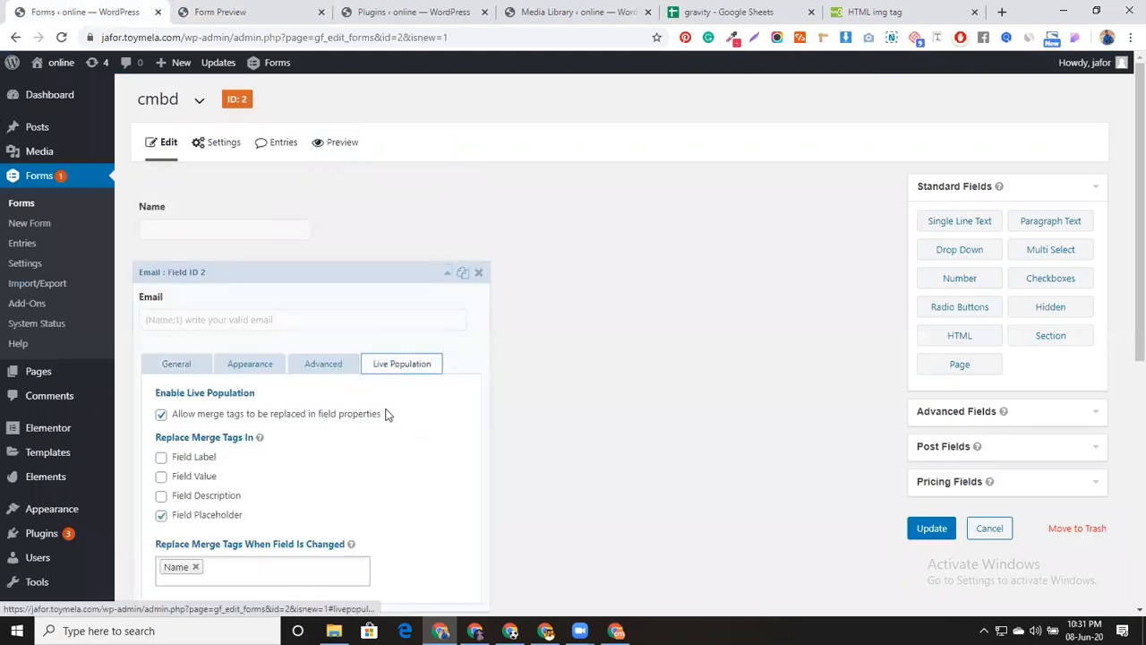
scroll(387, 416, "down", 2)
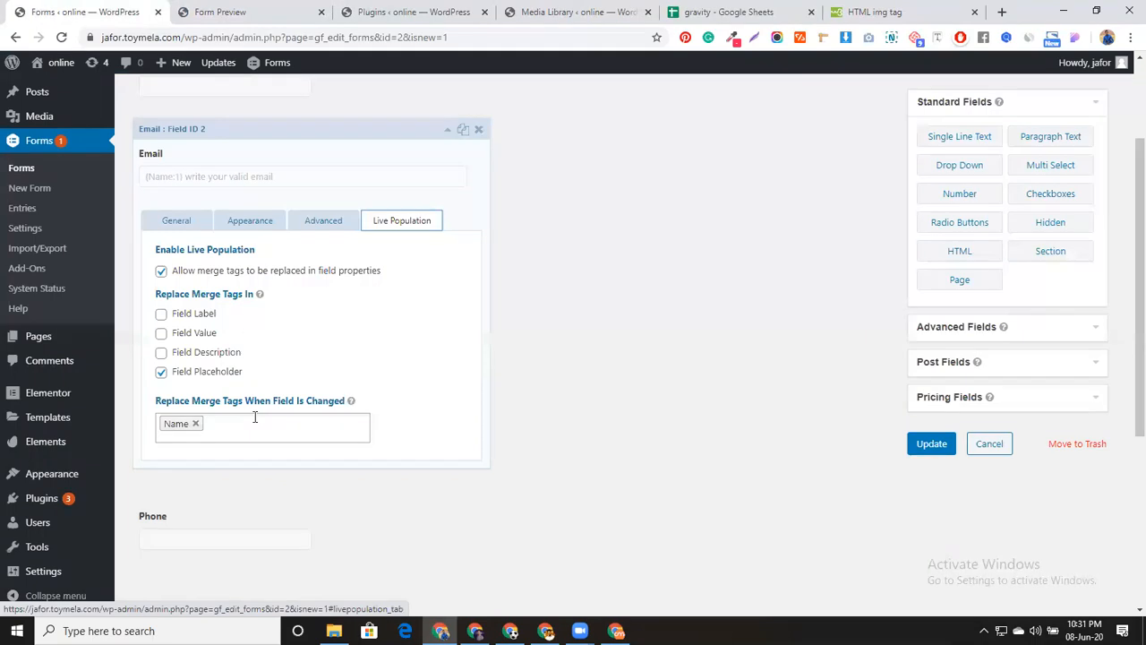
left_click(248, 220)
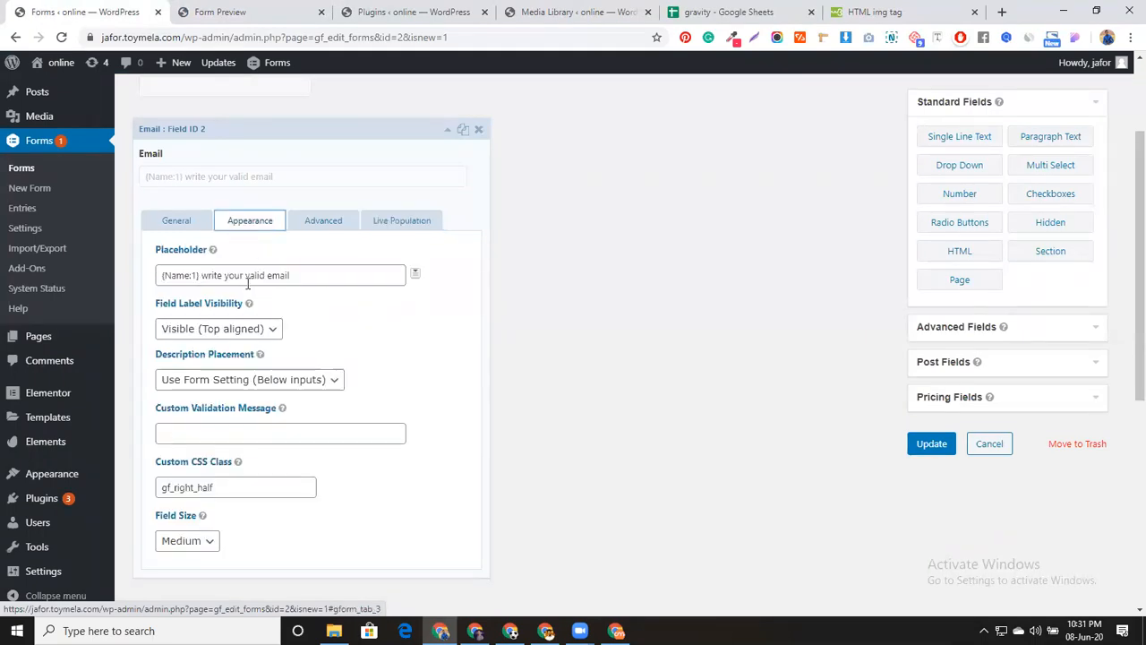
left_click(192, 224)
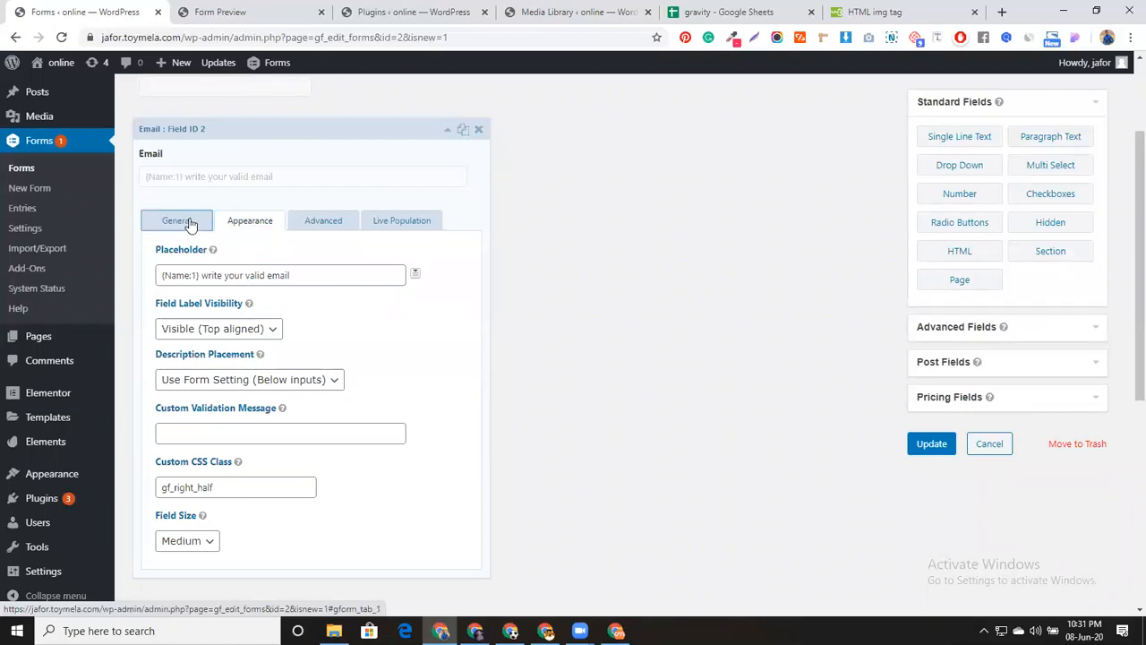
left_click(279, 13)
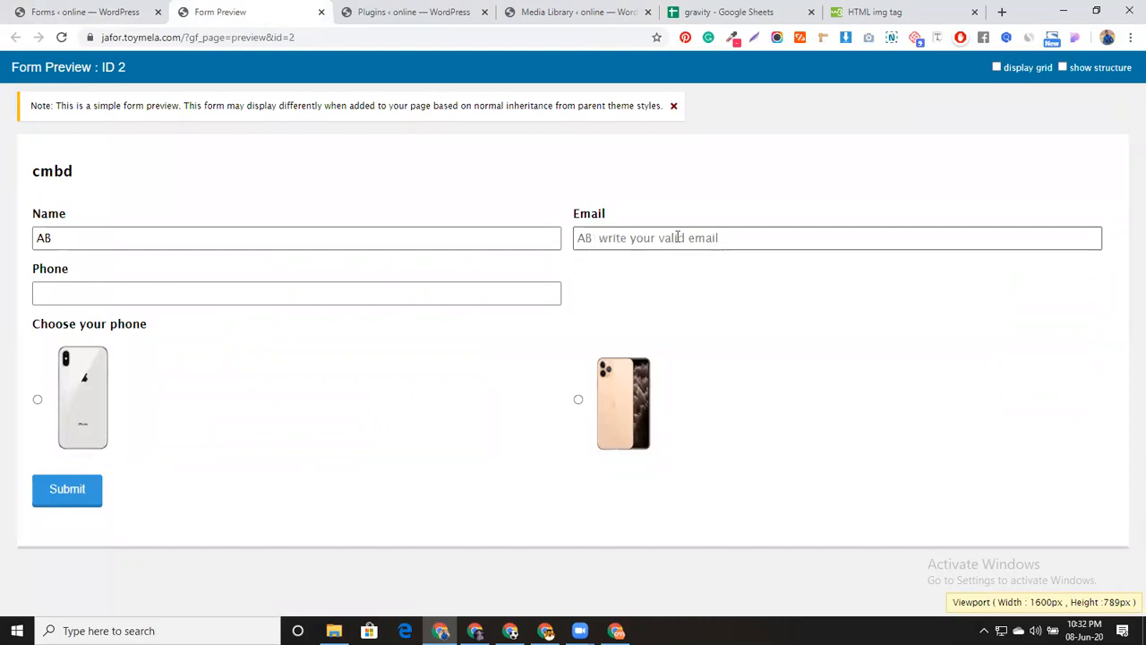
Enter the sample text 'sjdhudhuierh' in the preview's Email field, then return to the editor
left_click(603, 237)
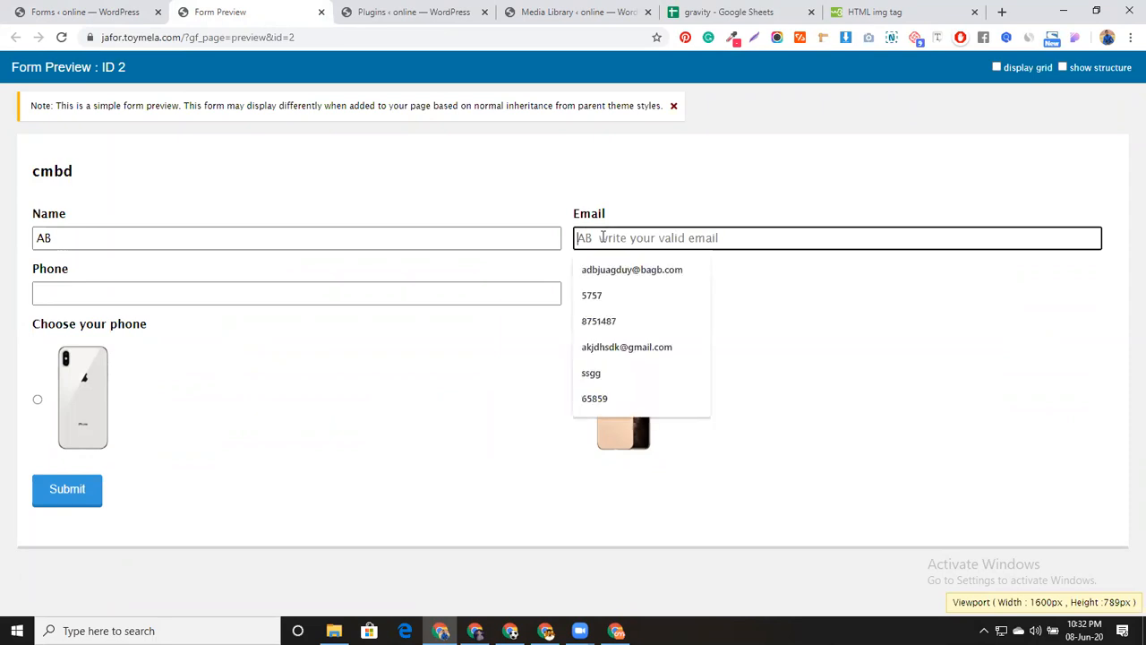
type("sjdhudhuierh")
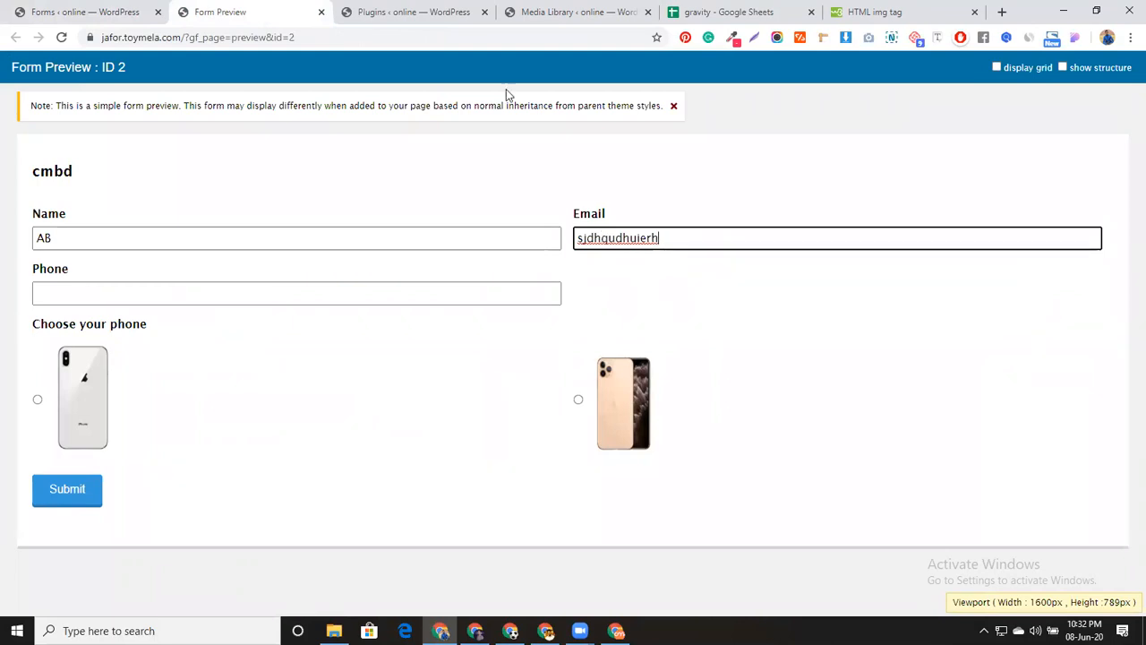
left_click(138, 11)
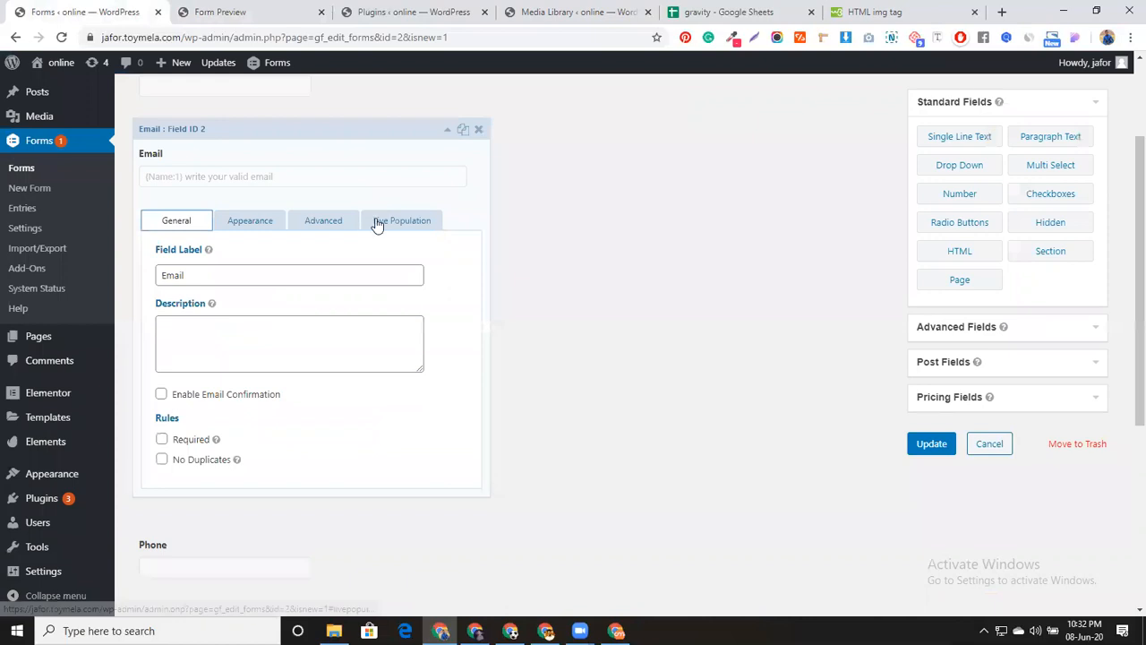
Drag a Single Line Text field in below Phone, creating an Untitled field
left_click(402, 220)
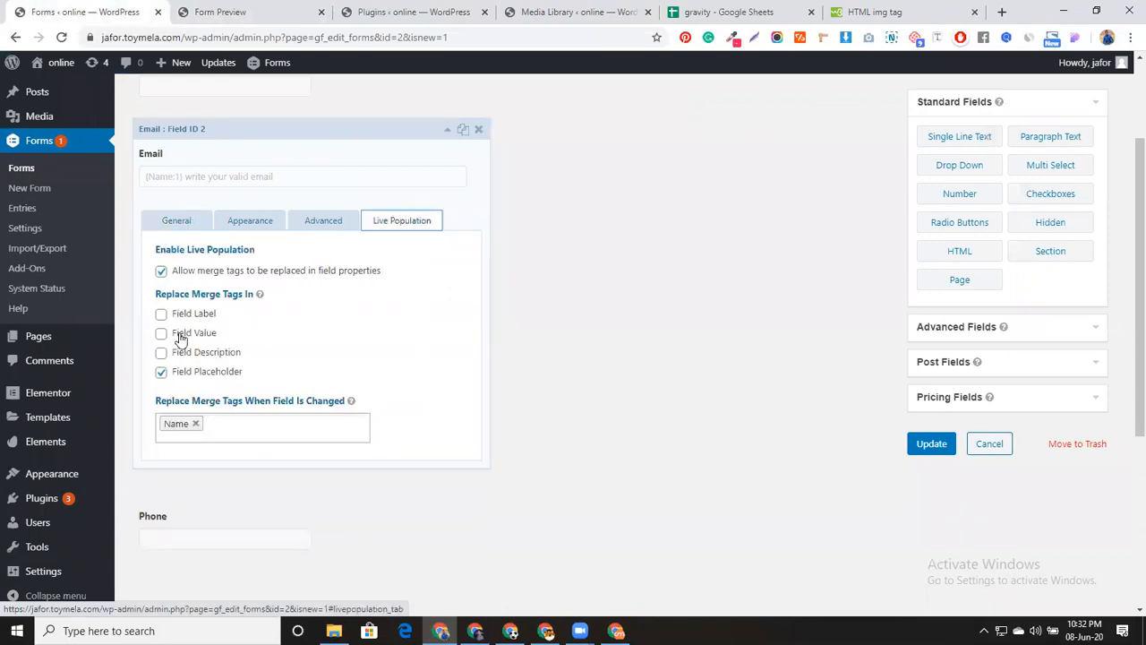
left_click(448, 129)
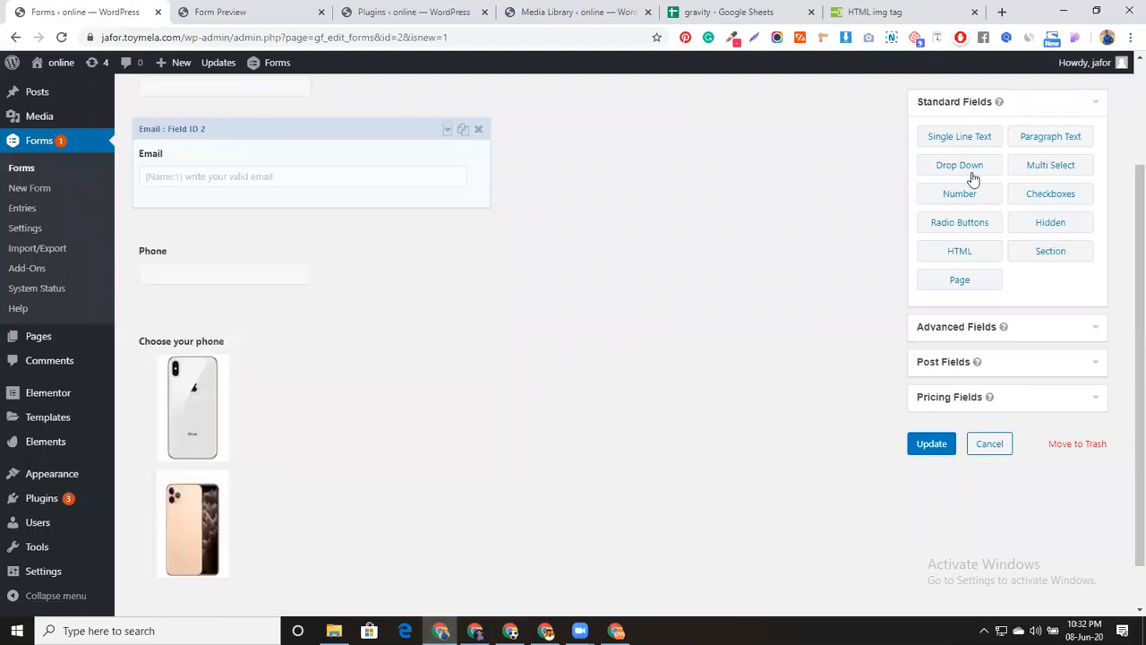
left_click_drag(723, 208, 305, 286)
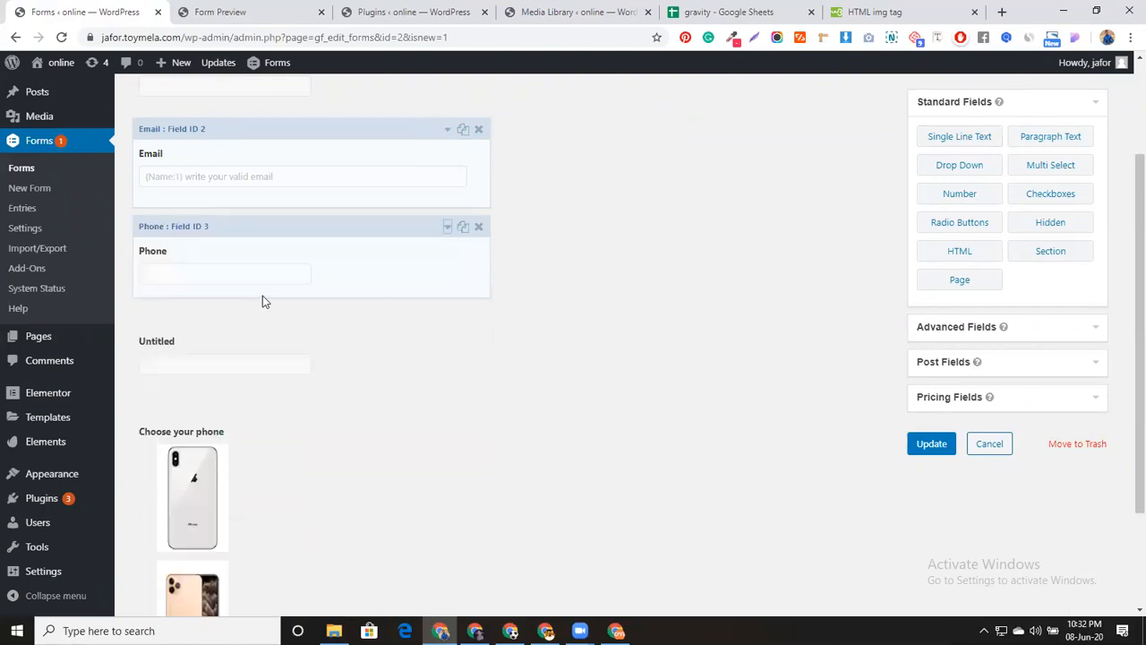
double_click(205, 383)
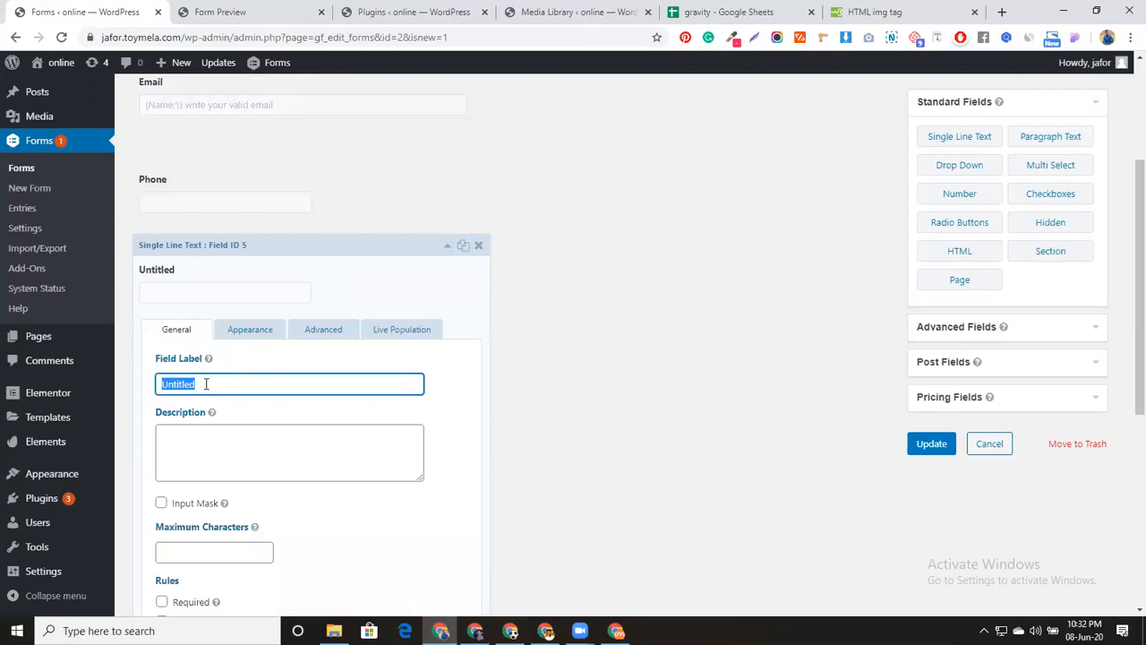
left_click(440, 249)
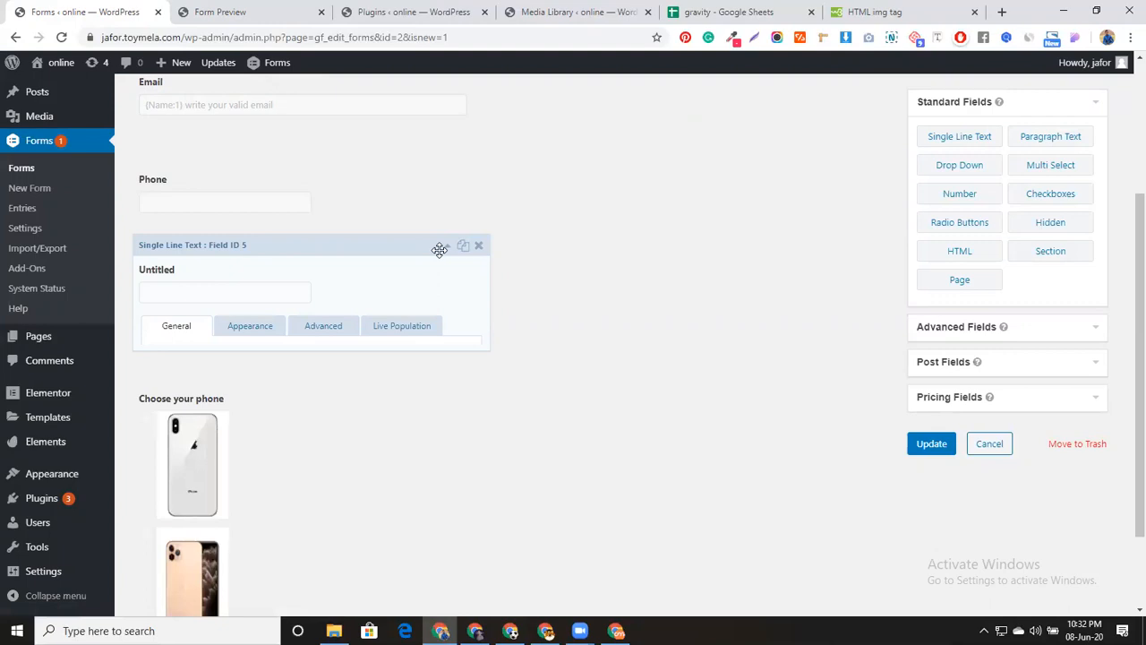
left_click(971, 164)
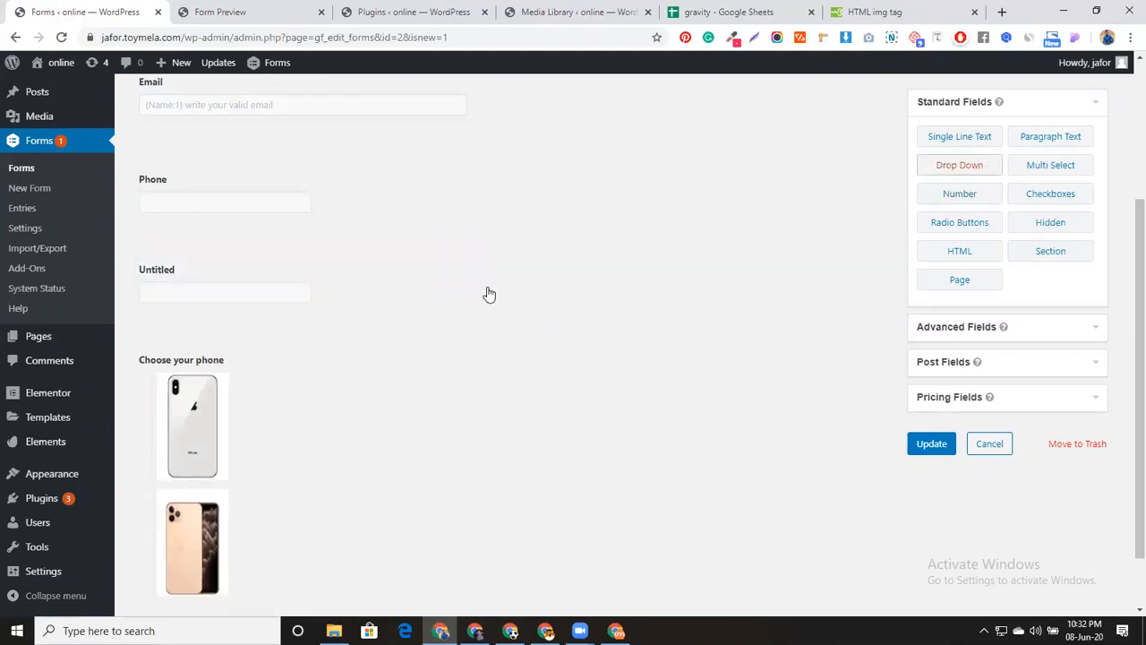
Insert a Drop Down field below Phone labelled 'Choose your favorite course'
left_click(349, 273)
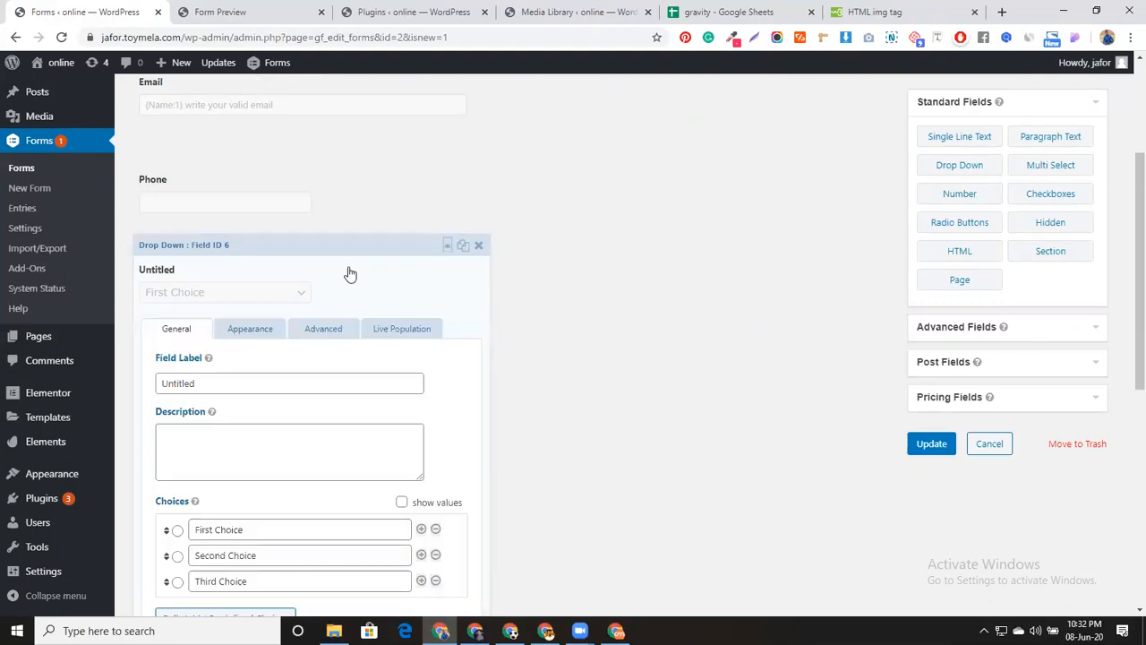
left_click(254, 384)
double_click(253, 384)
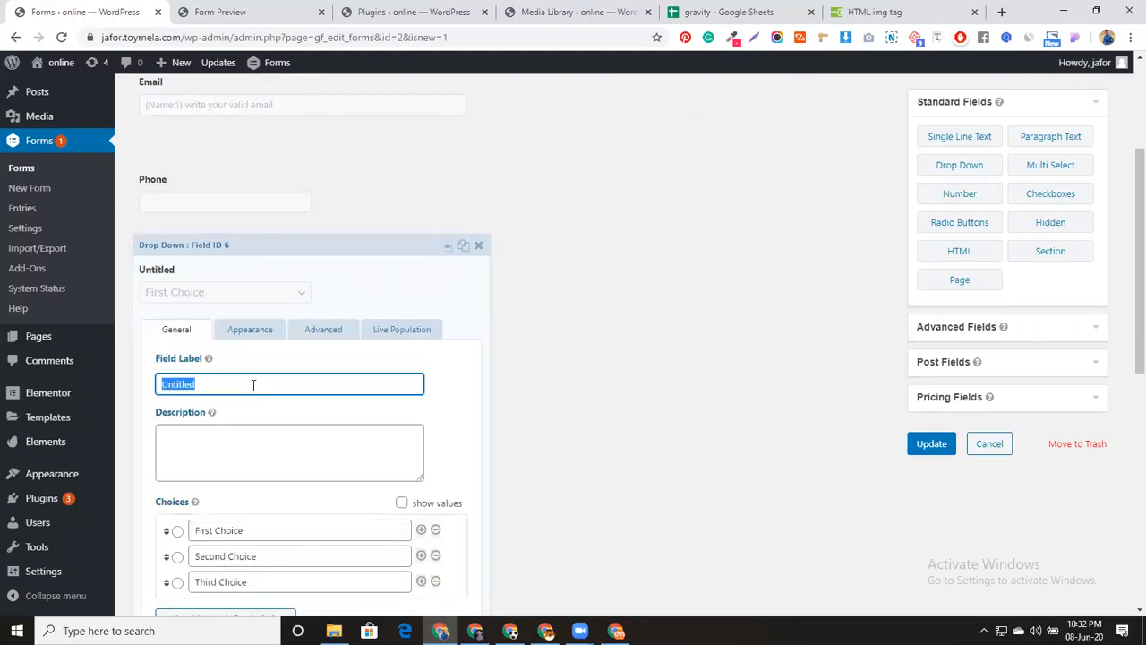
type("Choose")
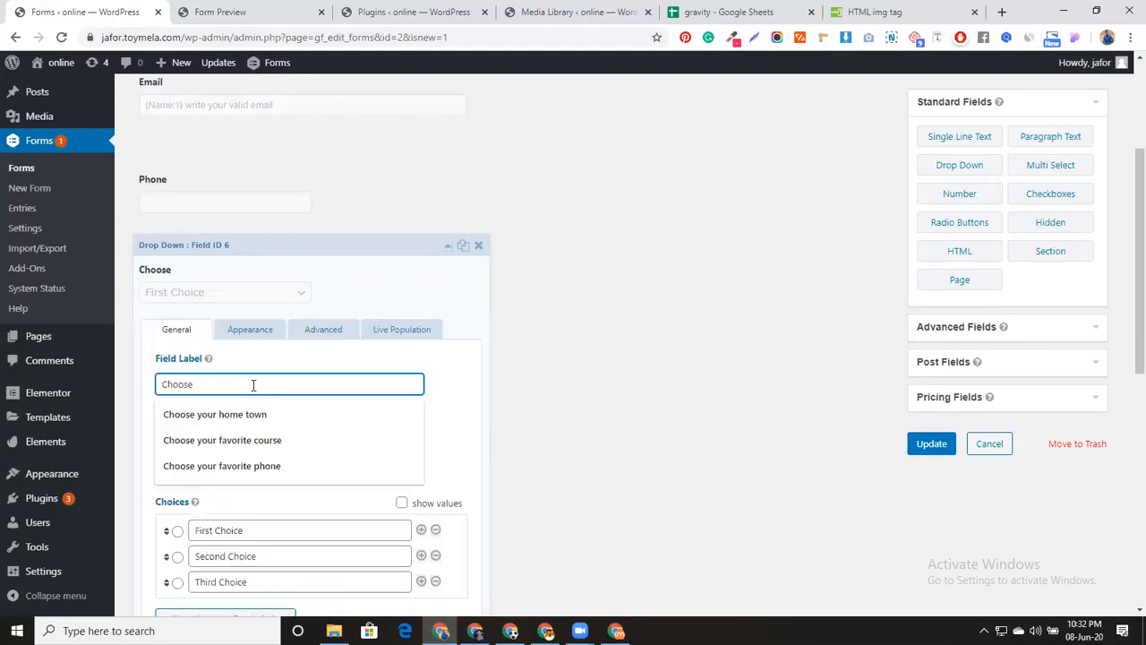
left_click(251, 439)
Set the first two choices to 'wordpress & eCommerce' and 'Elementor with shopify'
scroll(274, 358, "down", 3)
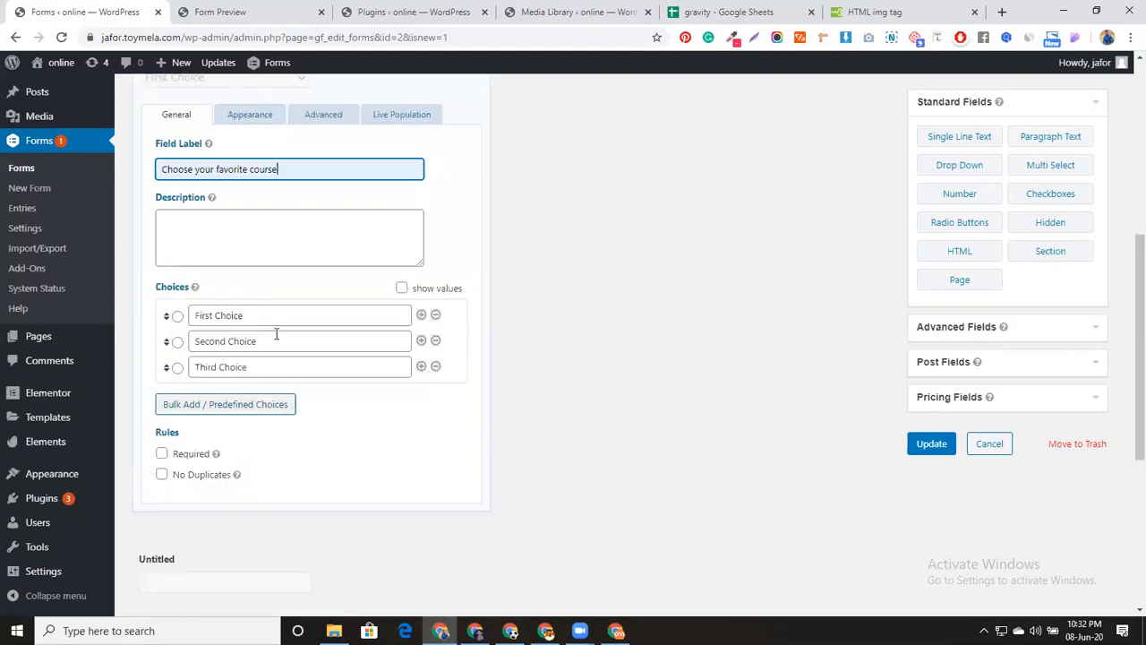
triple_click(267, 317)
type("wordpress ")
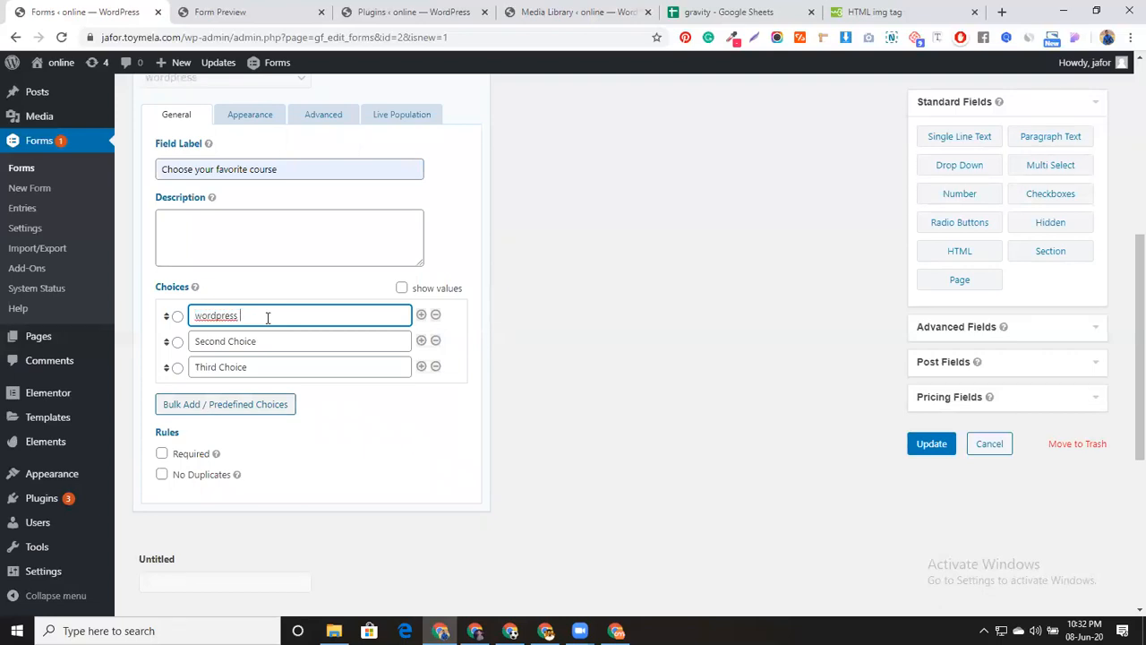
type("& eCommerce")
left_click(262, 341)
key("ctrl+a")
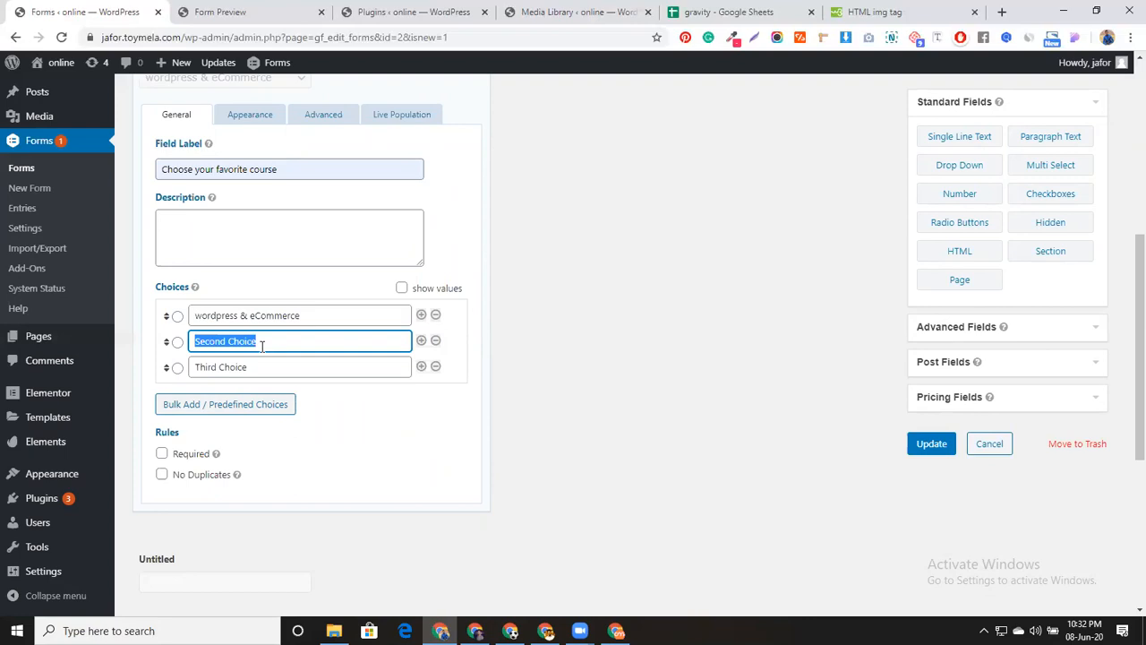
type("Ele")
type("entor ")
type("with sho")
type("fiy")
left_click(276, 342)
type("pi")
key("Right")
key("Right")
key("BackSpace")
Delete the unused third choice and enable show values
left_click(436, 366)
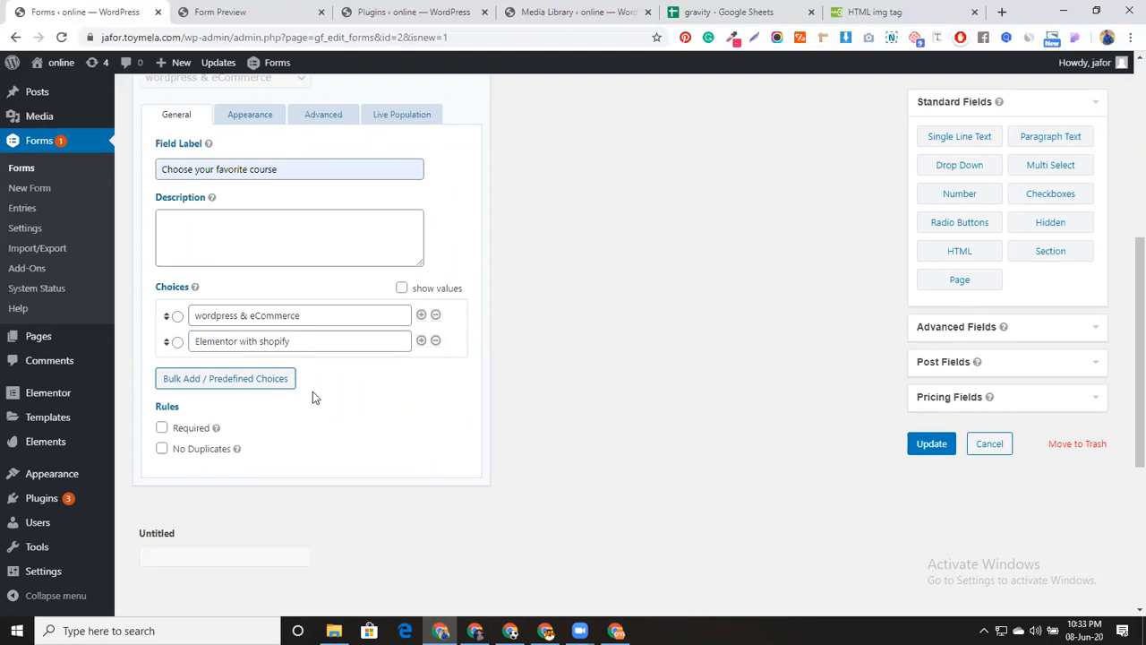
left_click(401, 288)
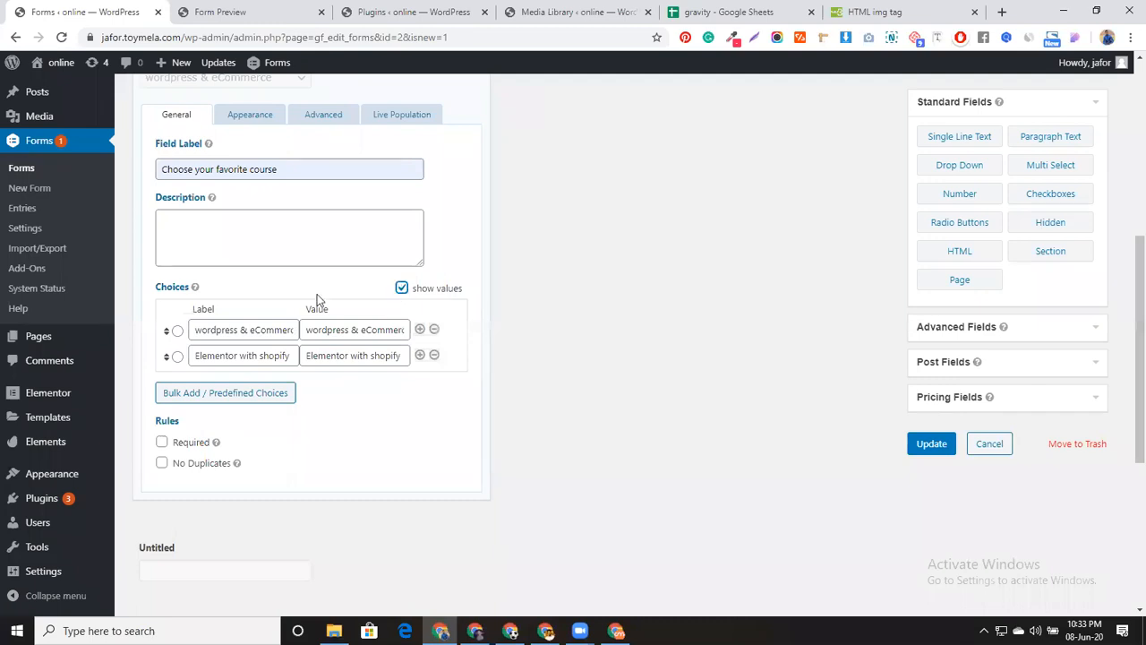
scroll(317, 295, "up", 1)
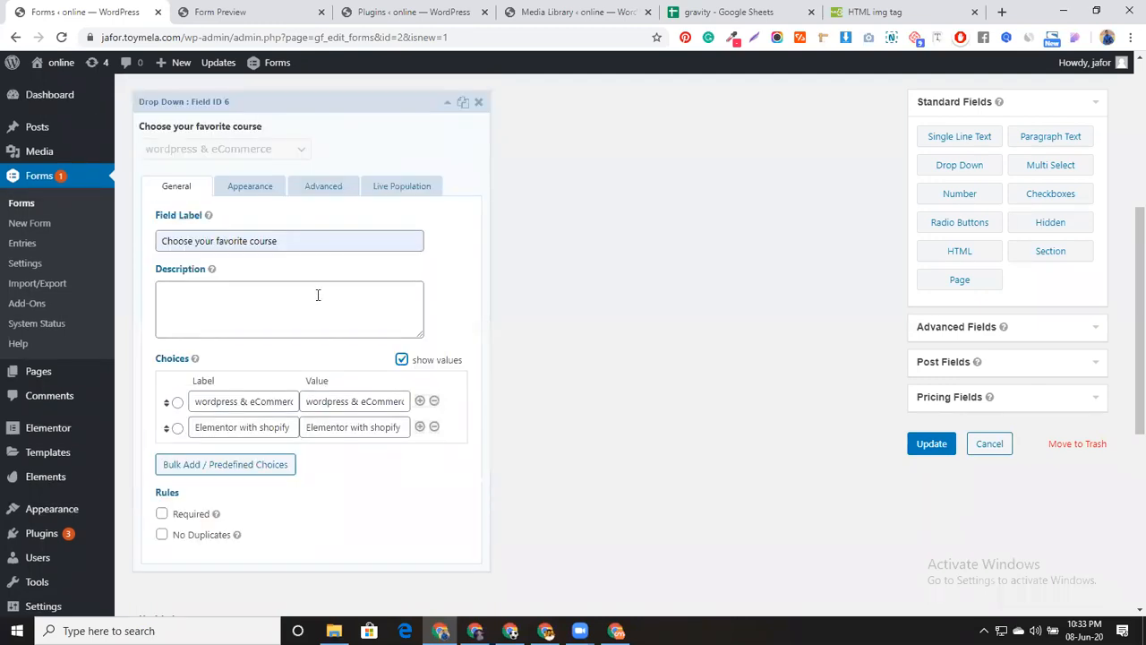
scroll(317, 294, "up", 1)
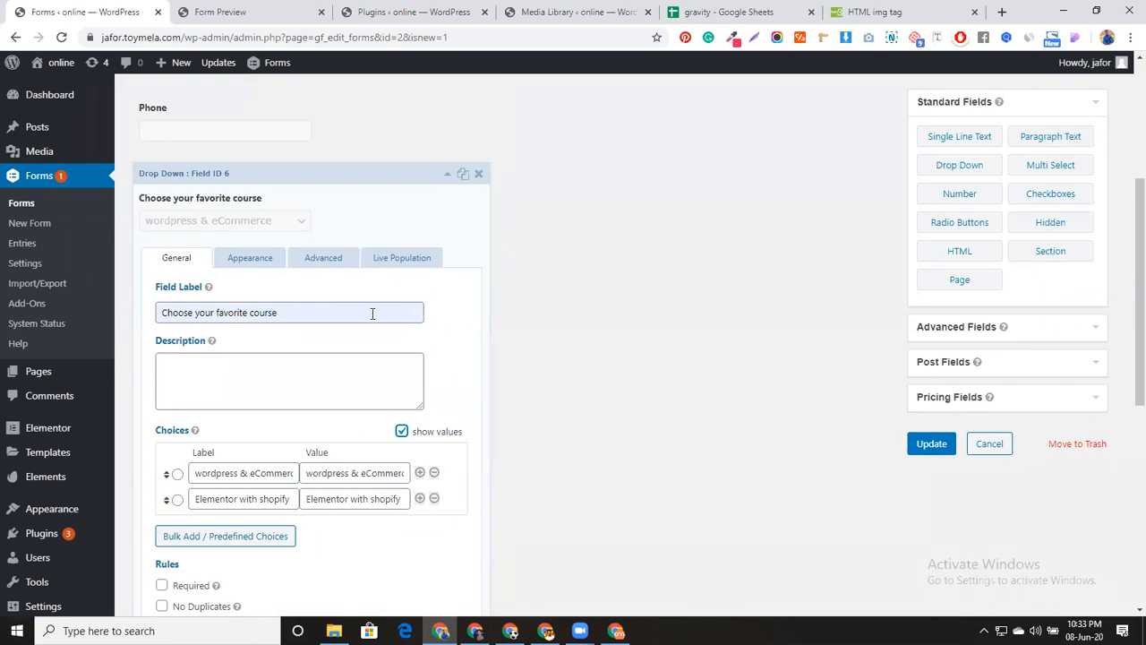
scroll(349, 376, "down", 3)
Rename the Untitled text field to 'confirm your course'
left_click(312, 478)
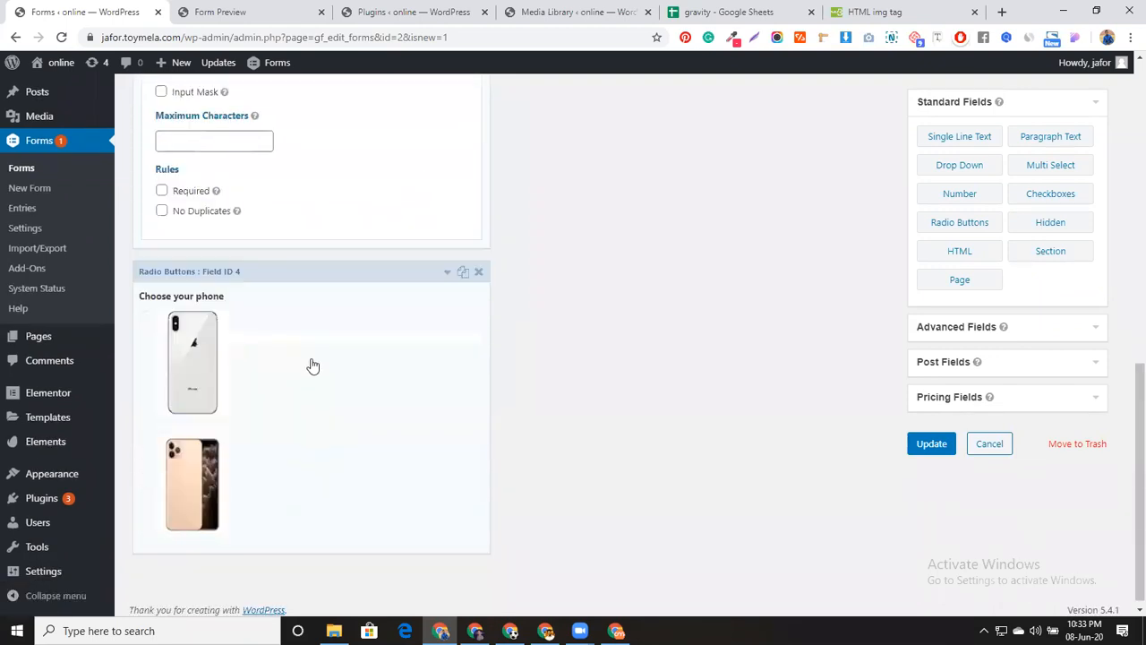
scroll(286, 304, "up", 3)
scroll(240, 220, "up", 1)
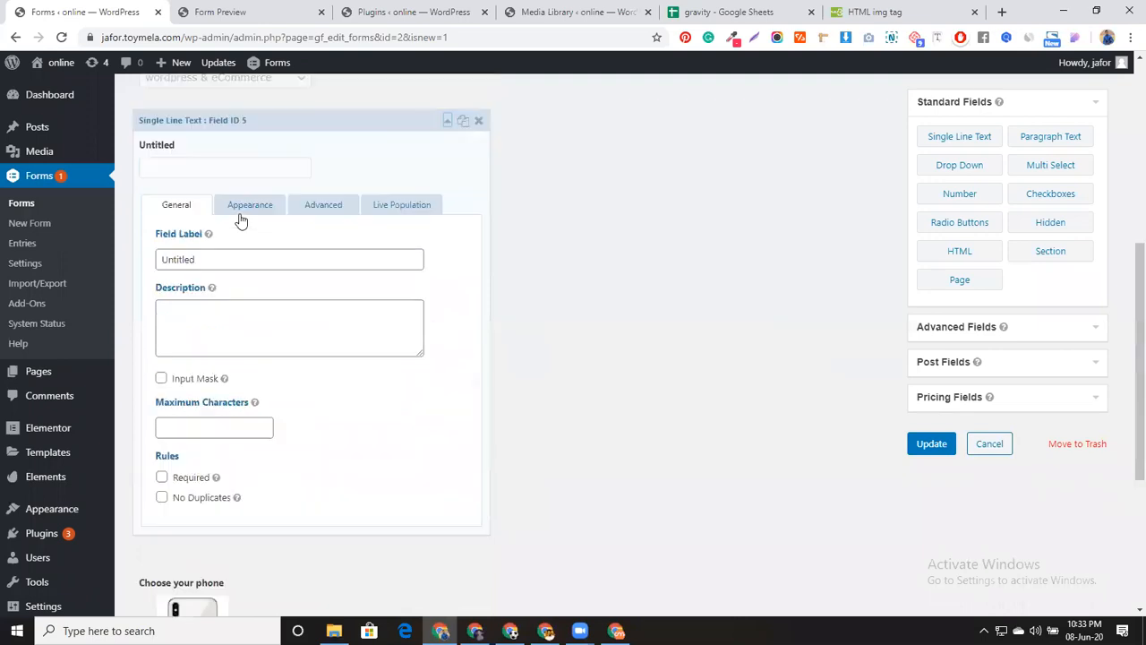
left_click_drag(161, 259, 199, 258)
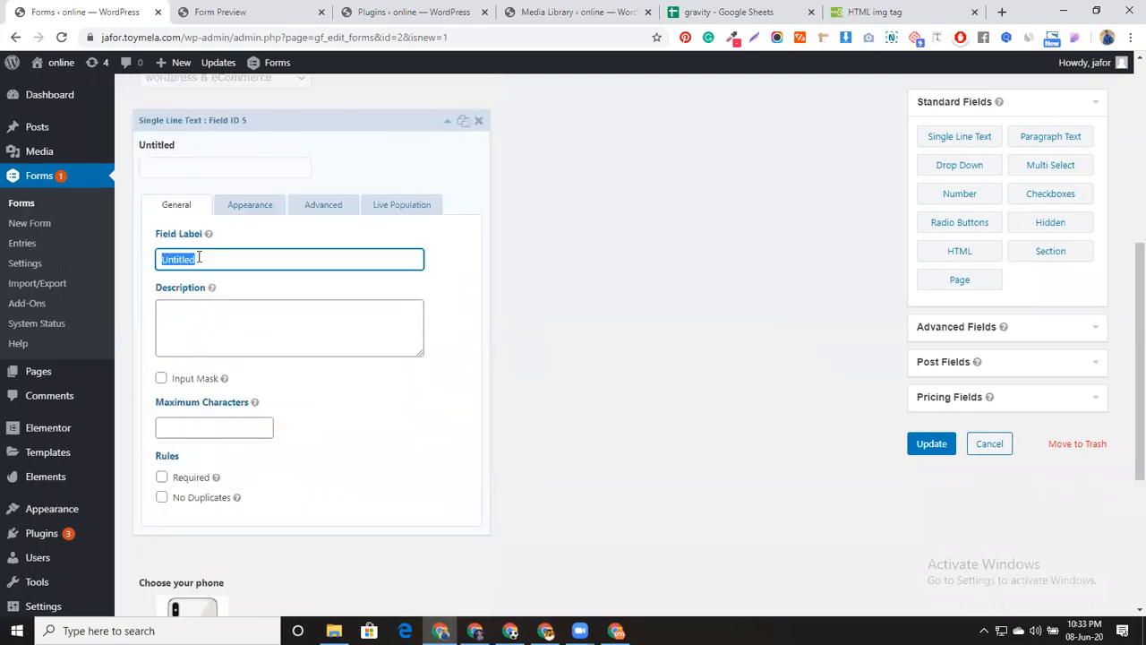
type("confirm yo")
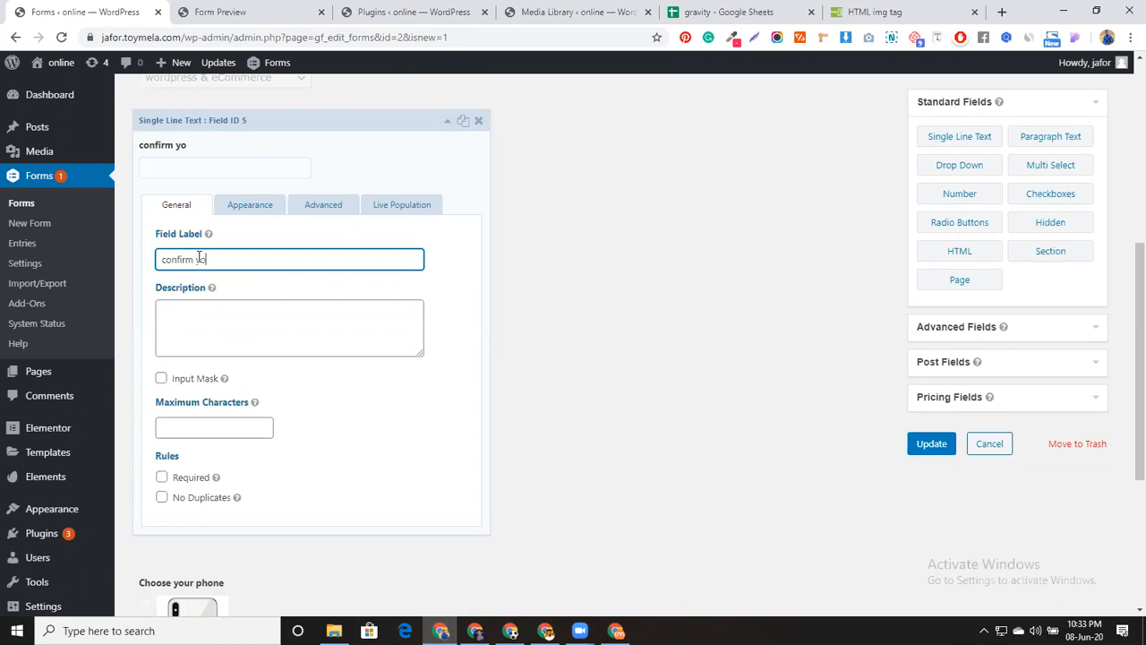
type("ur course")
Make its field value live-populate when 'Choose your favorite course' changes, and save the form
left_click(392, 208)
left_click(260, 255)
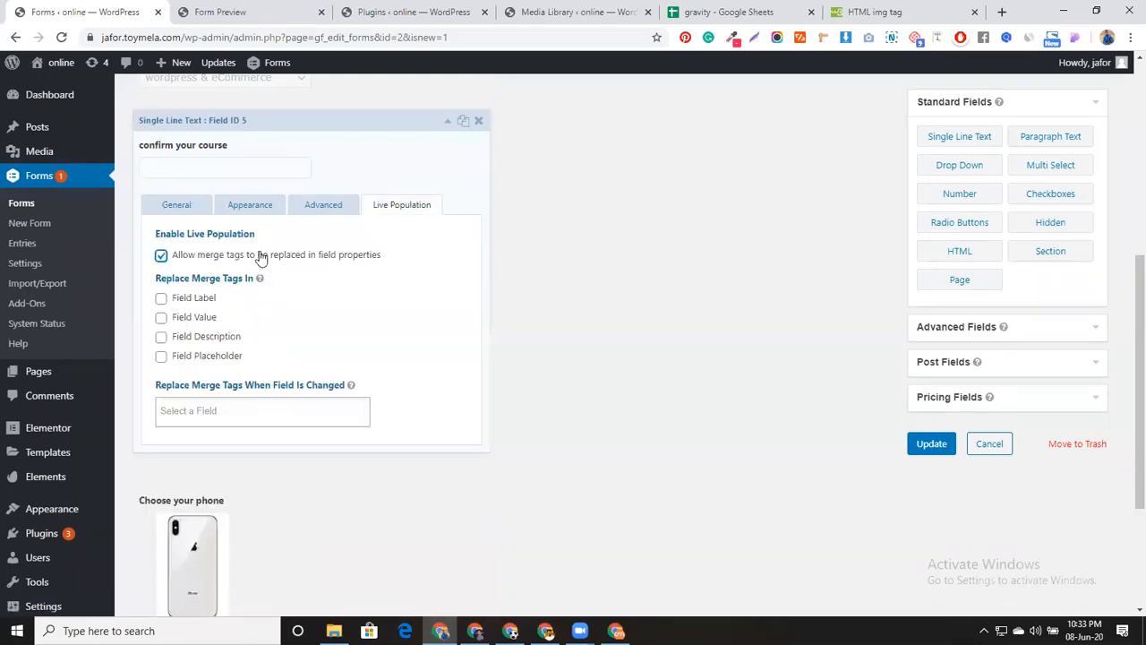
left_click(204, 319)
left_click(241, 411)
left_click(245, 516)
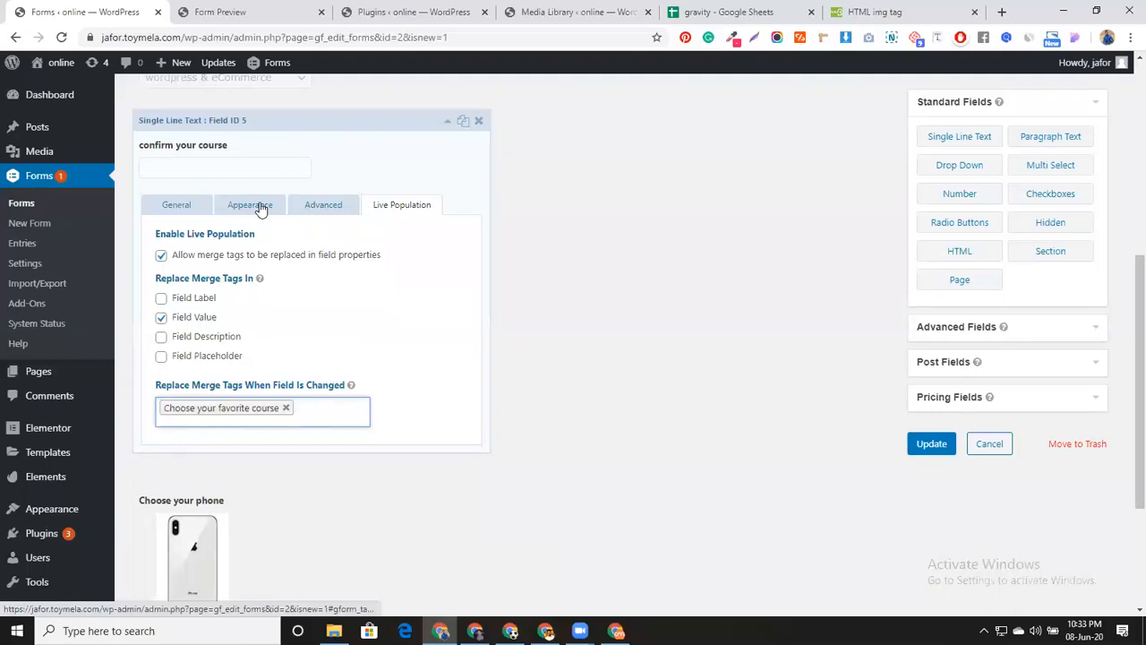
left_click(917, 450)
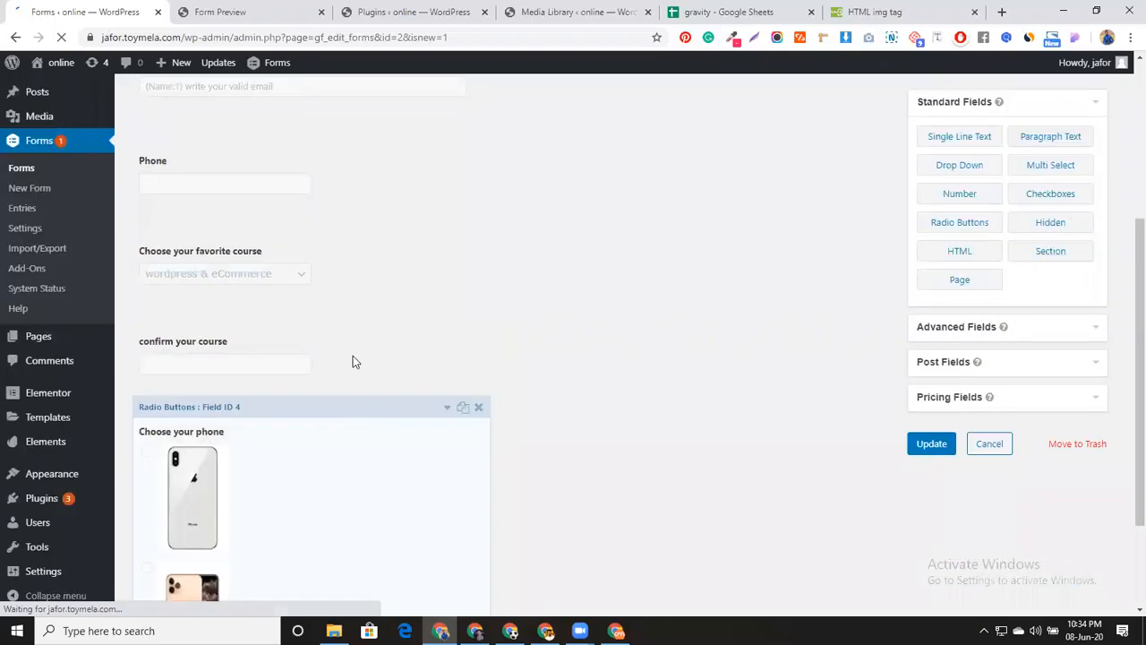
Begin the confirm your course default value with an opening brace '{'
left_click(354, 358)
left_click(330, 405)
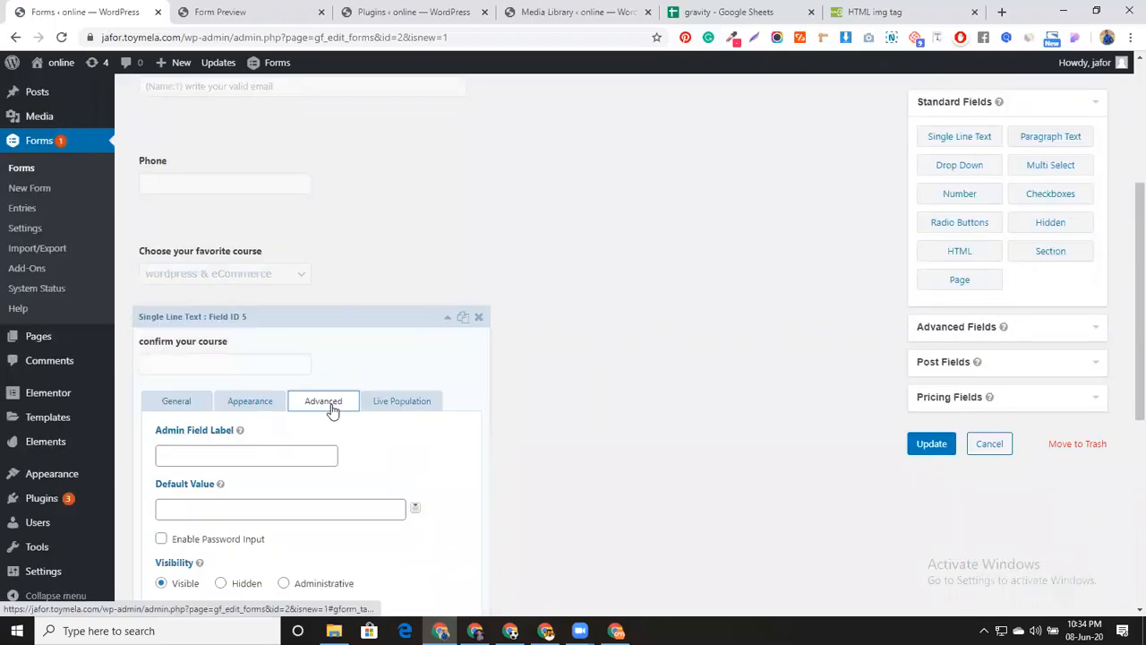
scroll(331, 407, "down", 2)
left_click(239, 365)
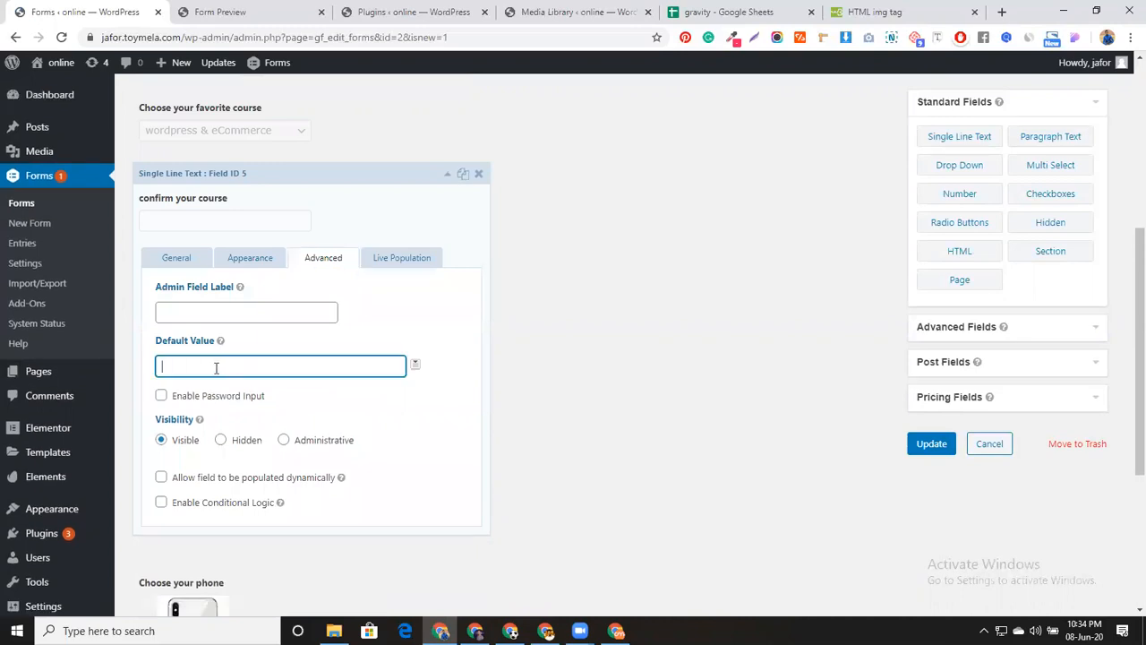
scroll(216, 367, "up", 1)
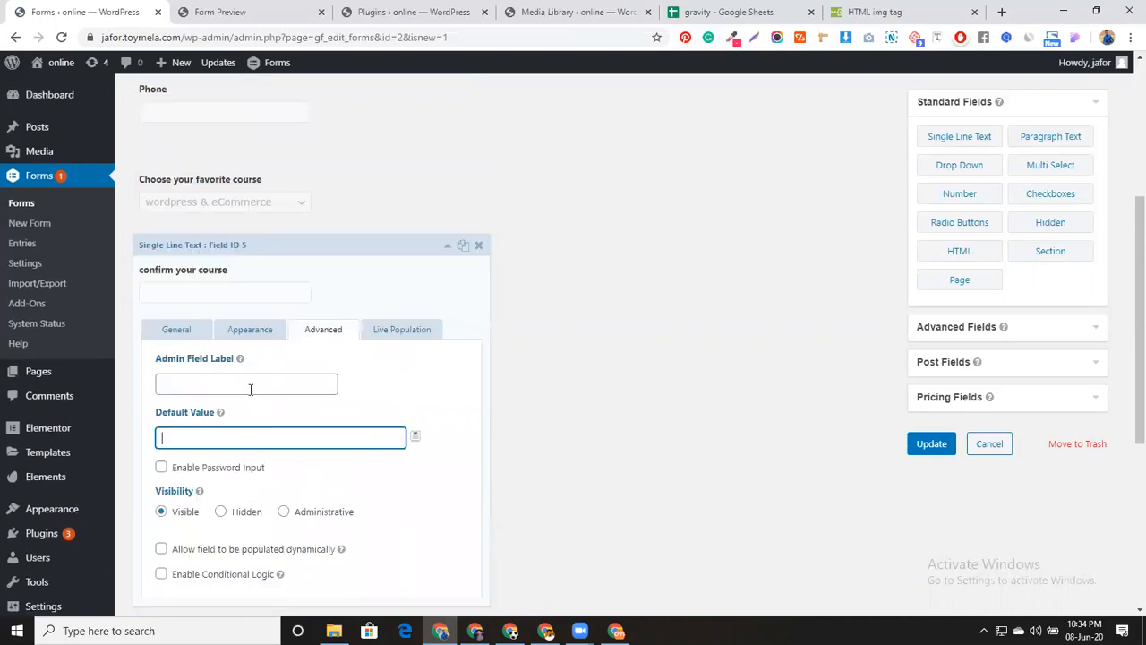
type("{")
Check the favorite course dropdown, then add '06' to the confirm your course default value
left_click(338, 182)
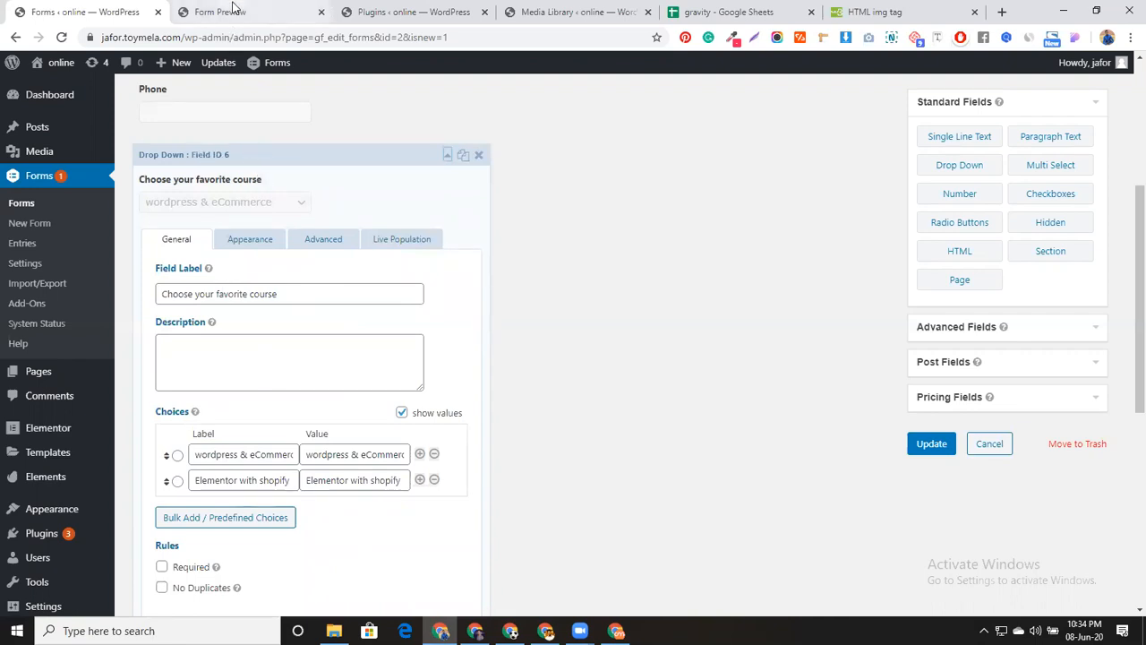
left_click(356, 158)
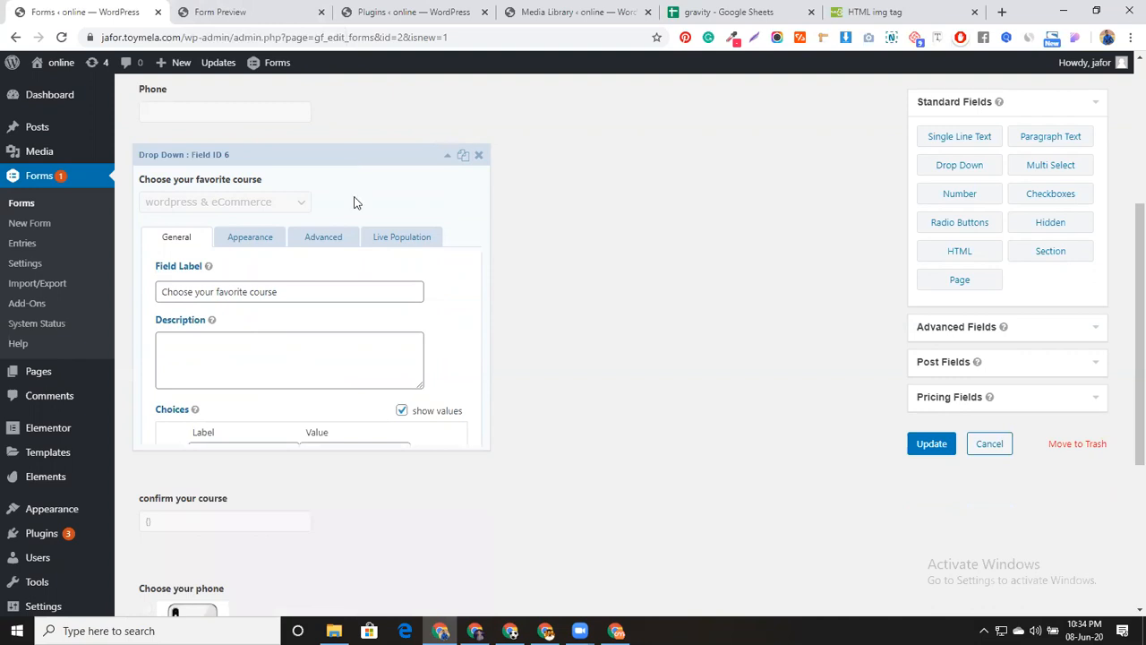
left_click(353, 281)
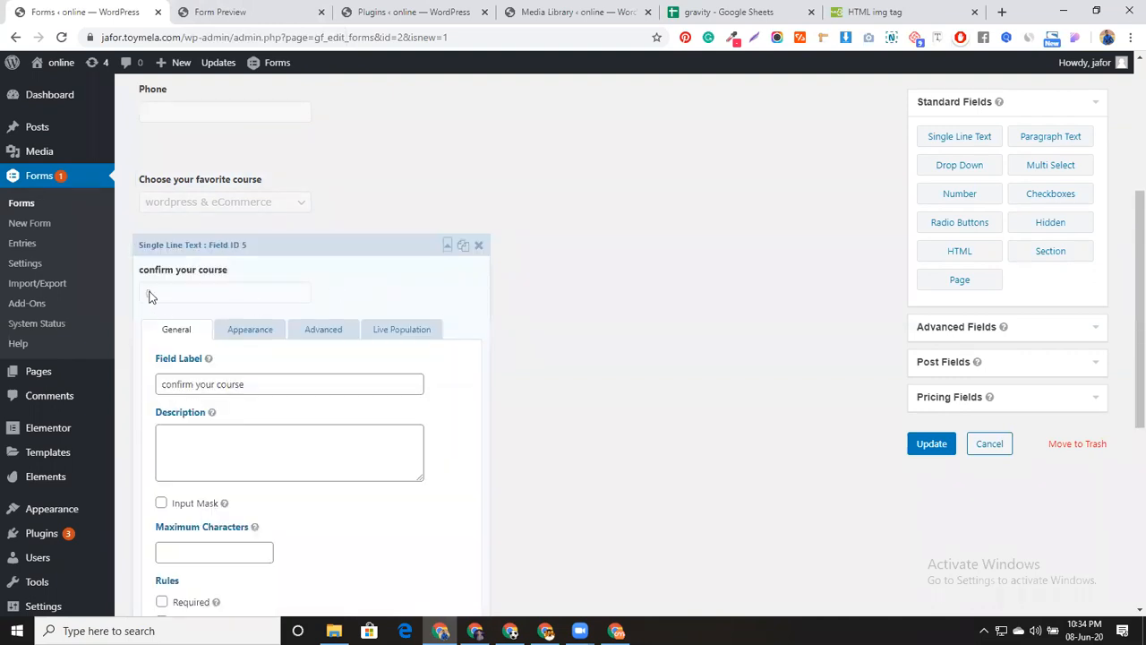
left_click(318, 331)
left_click(166, 436)
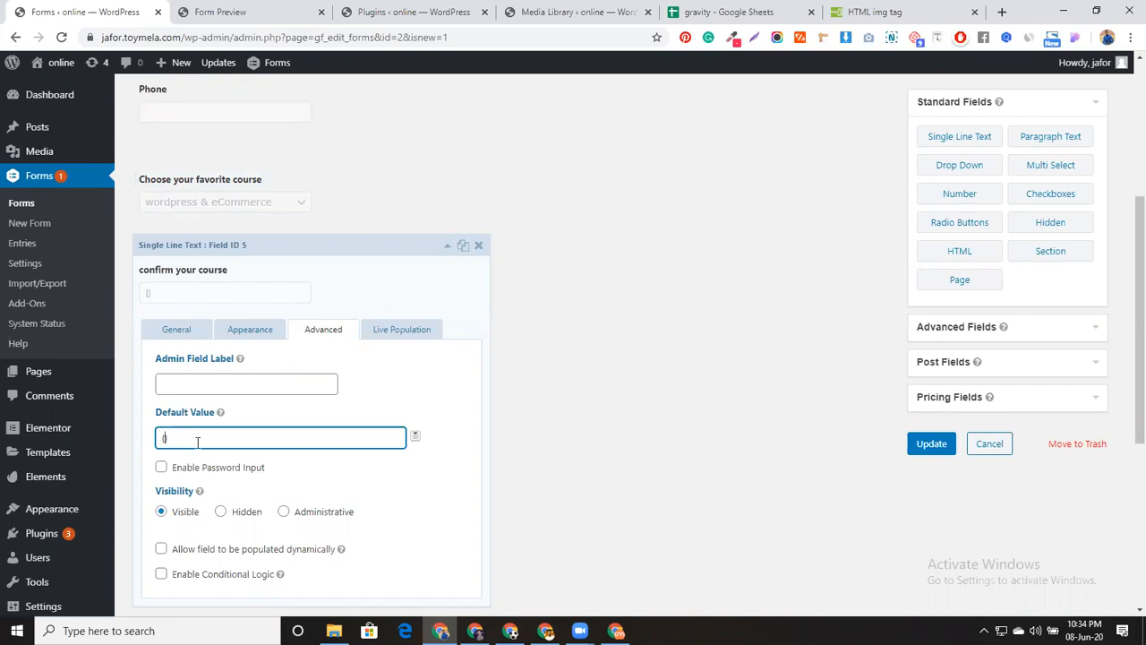
type("06")
left_click(164, 438)
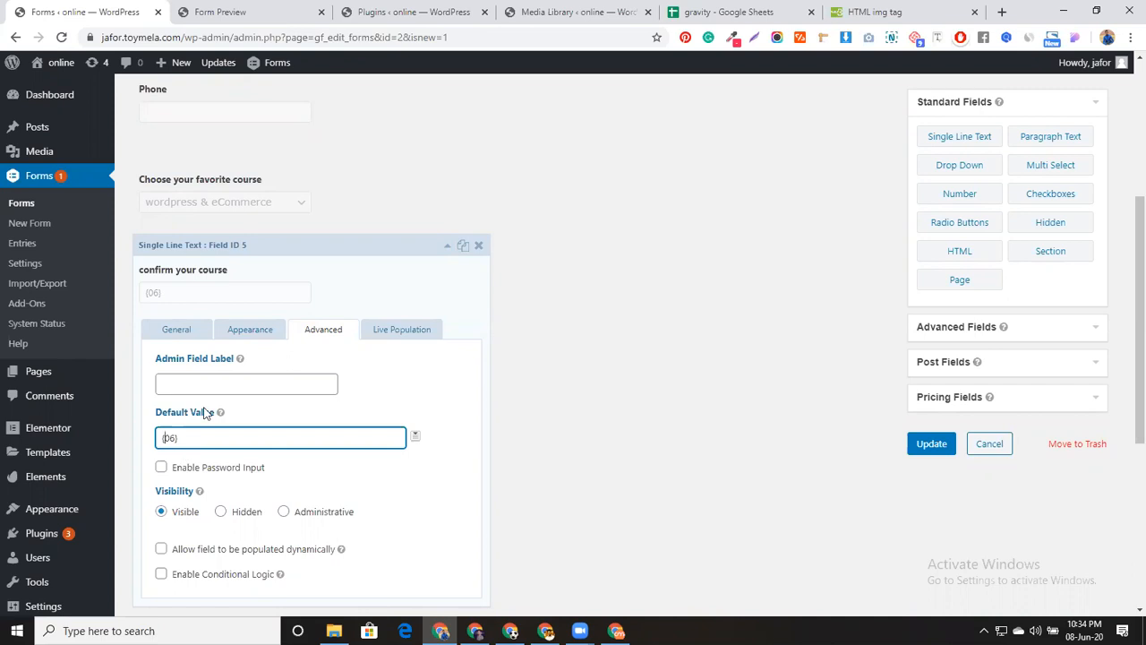
Copy the dropdown's label into the default value to form {Choose your favorite course:06}, then save
left_click(358, 190)
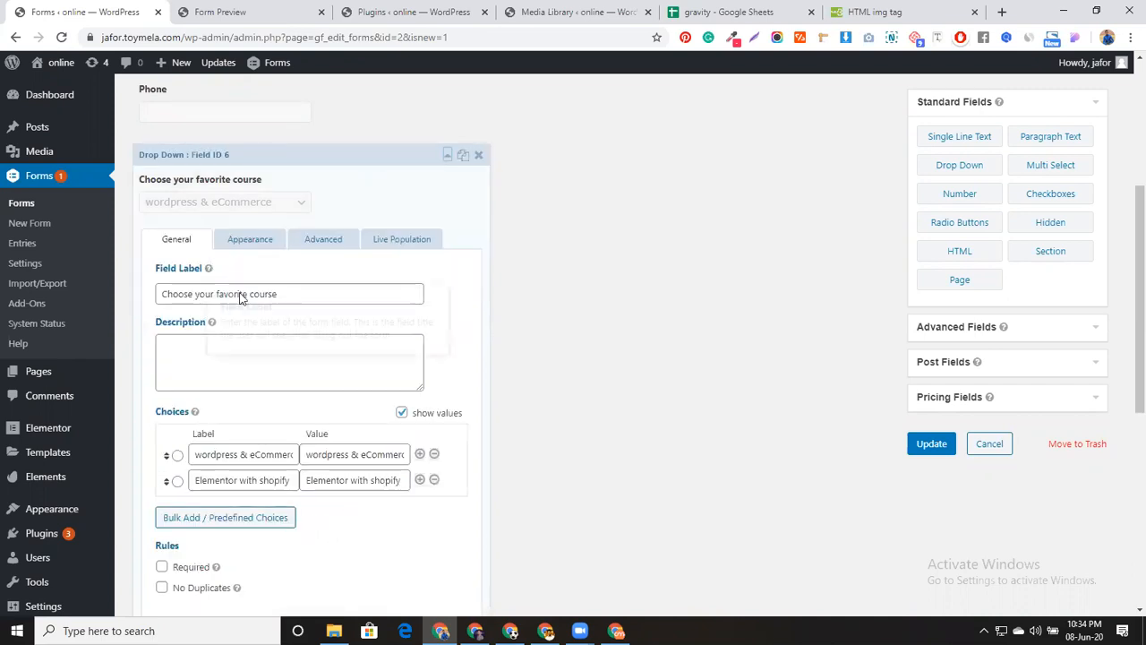
double_click(177, 293)
triple_click(176, 293)
key("ctrl+c")
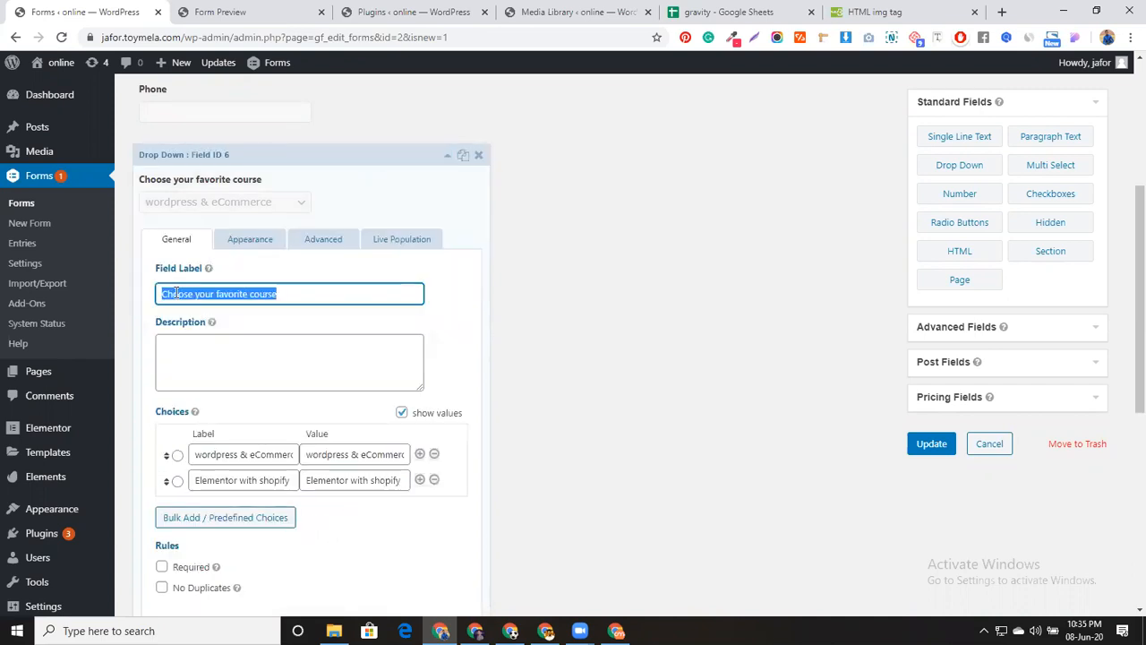
left_click(366, 156)
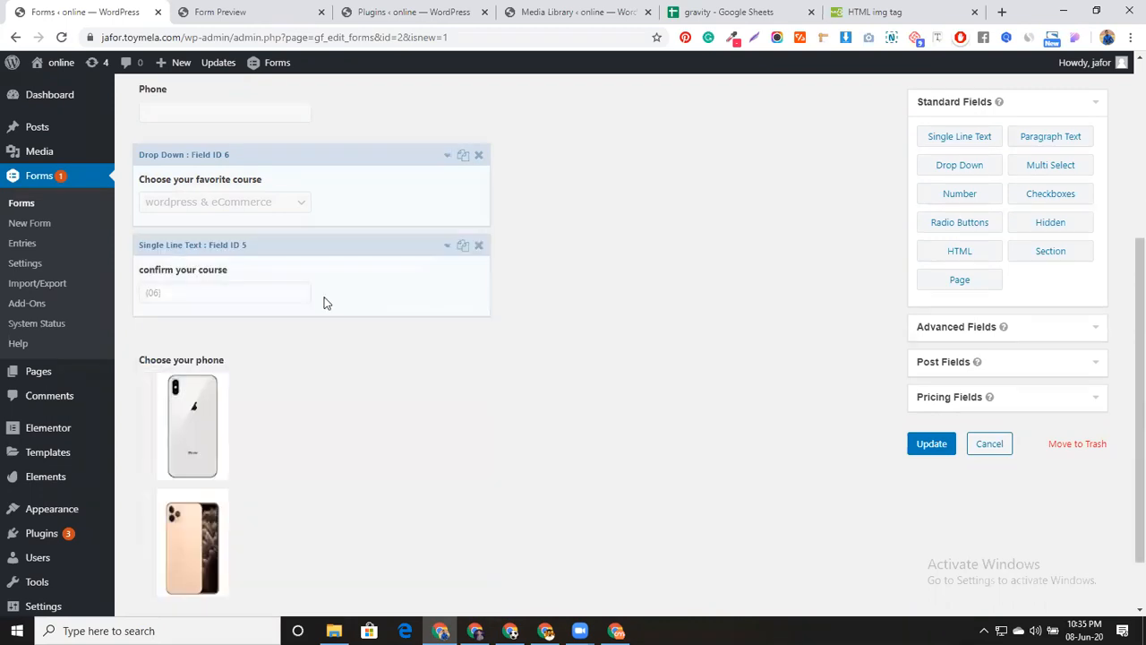
left_click(324, 300)
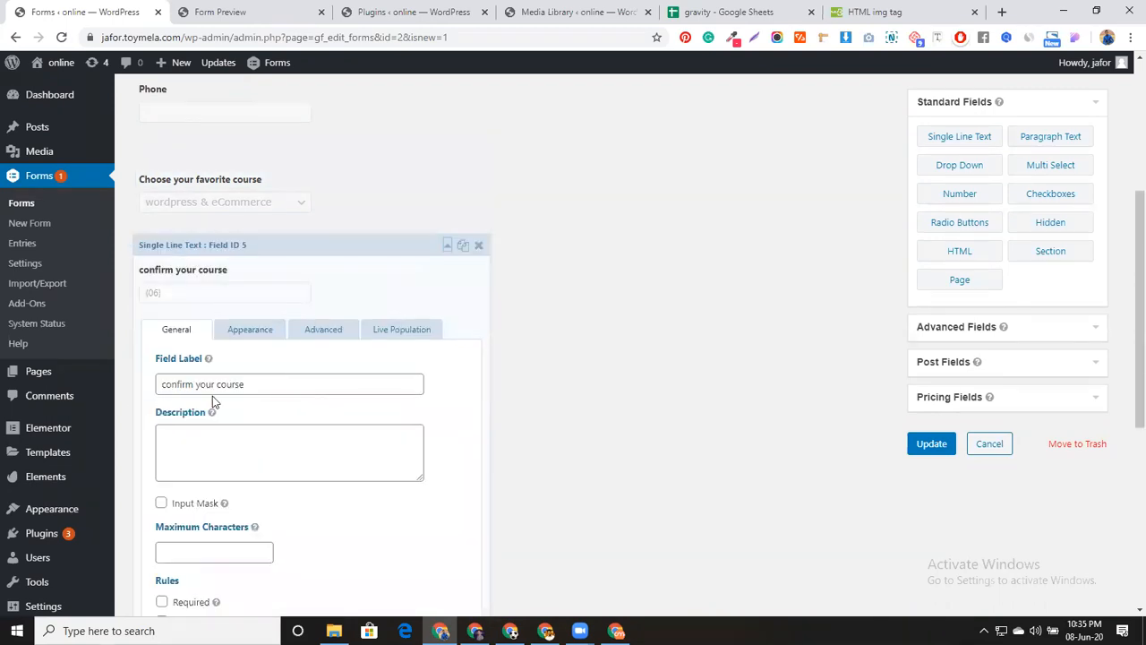
left_click(321, 329)
left_click(168, 437)
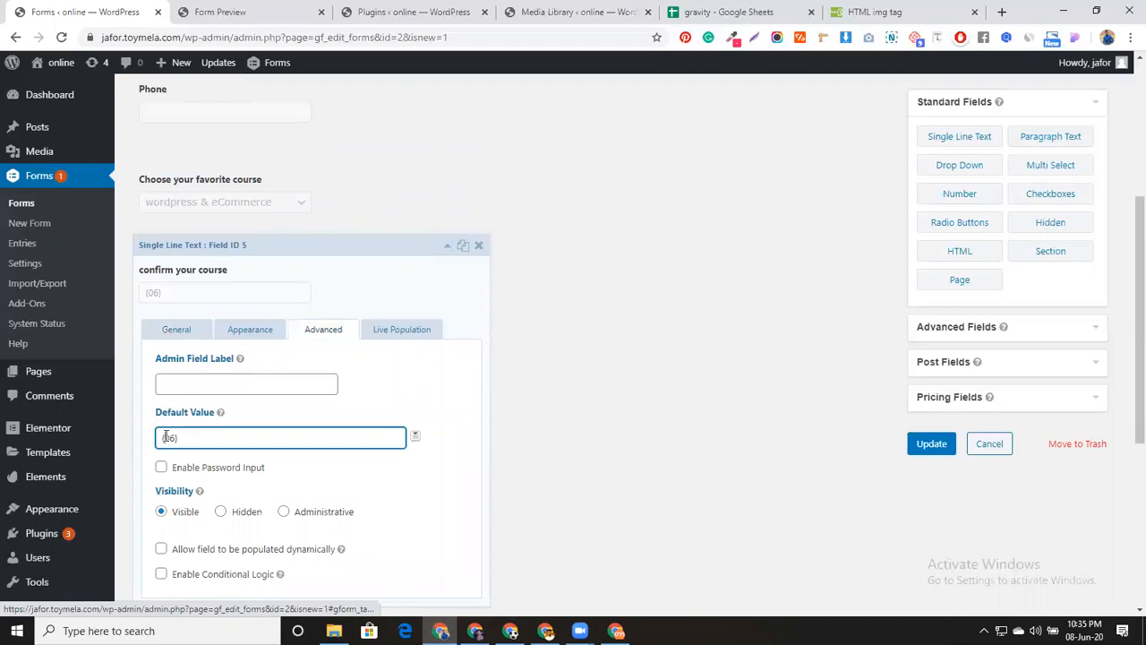
key("ctrl+v")
type(":")
left_click(936, 455)
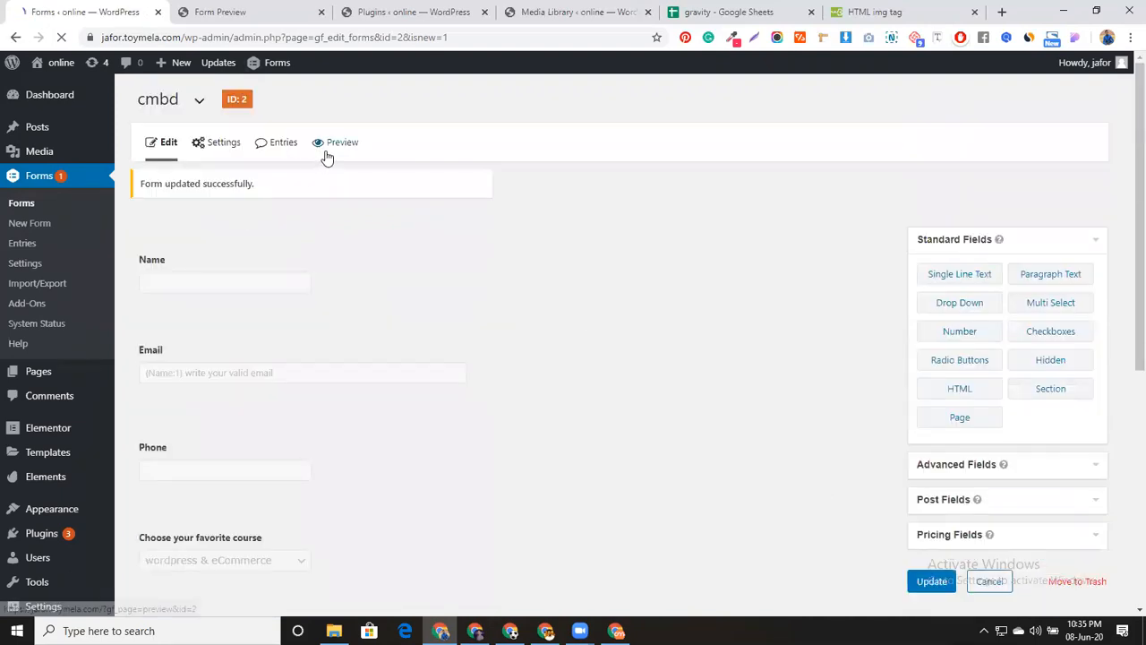
Preview the cmbd form, pick Elementor with shopify then wordpress & eCommerce, and return to the editor
left_click(327, 156)
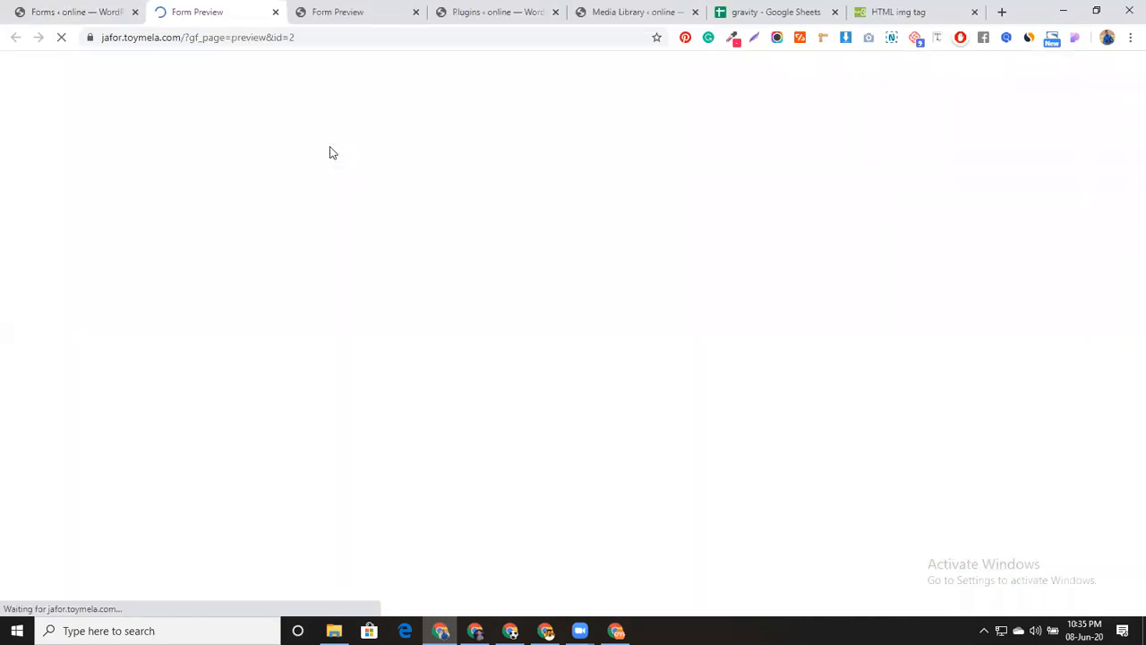
left_click(312, 348)
left_click(291, 377)
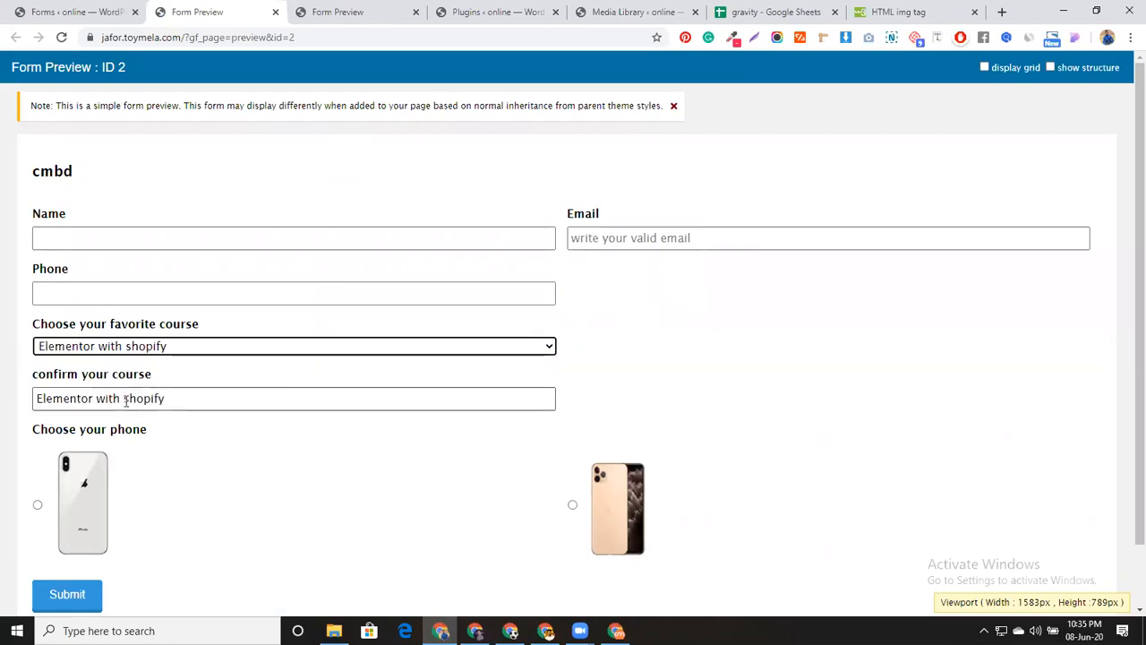
left_click(176, 400)
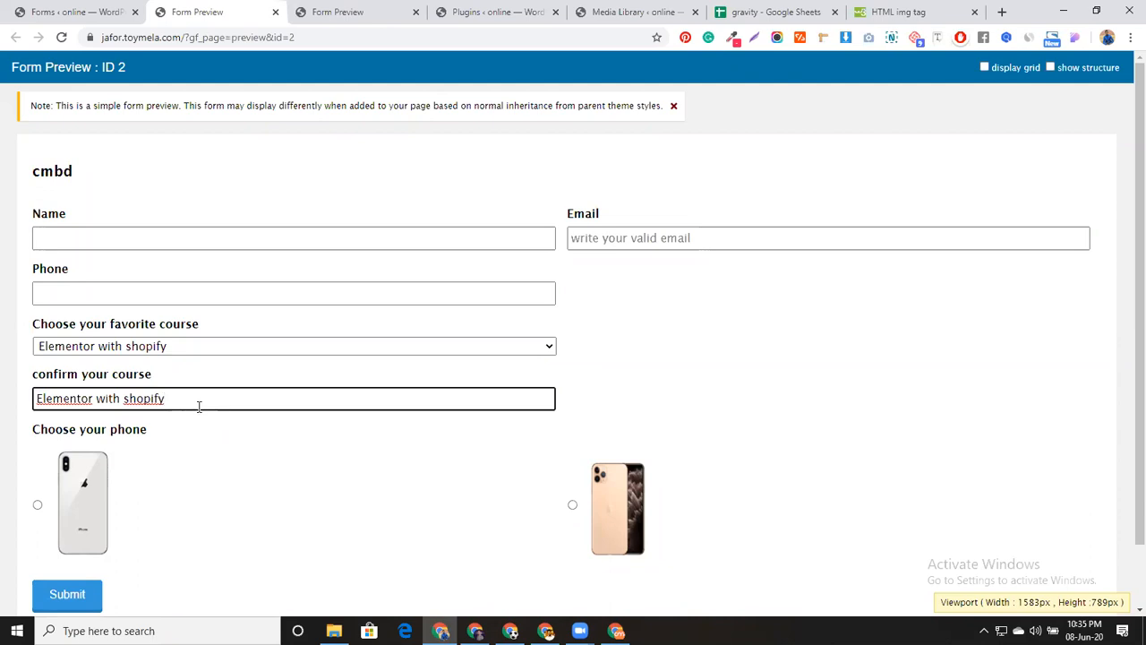
left_click(244, 349)
left_click(244, 363)
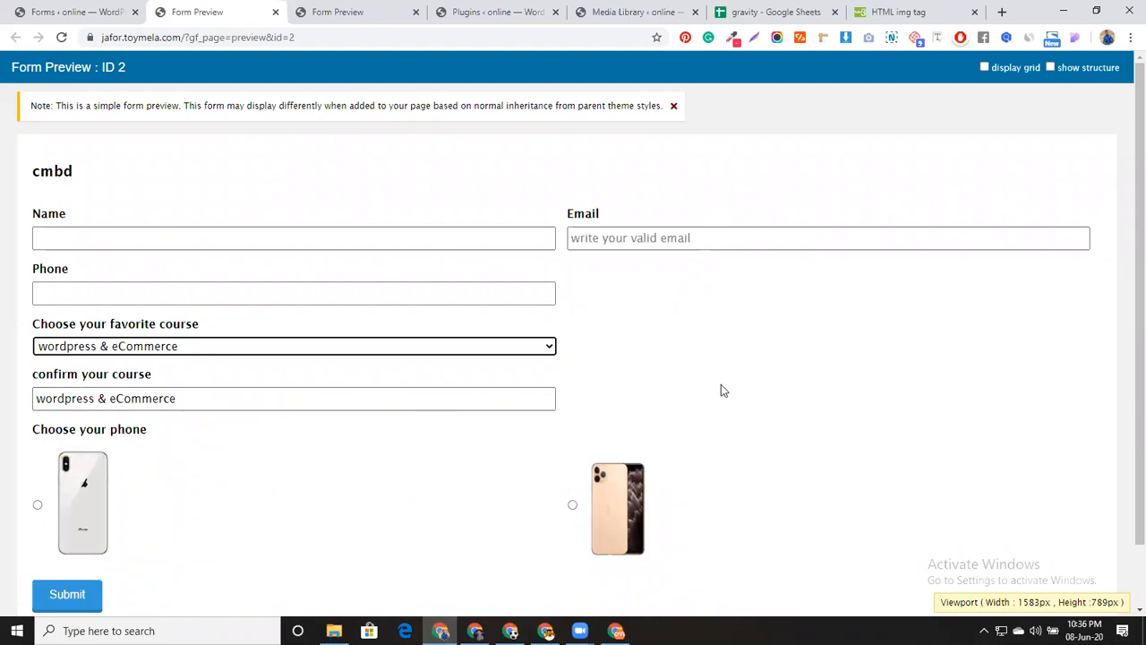
scroll(721, 384, "down", 1)
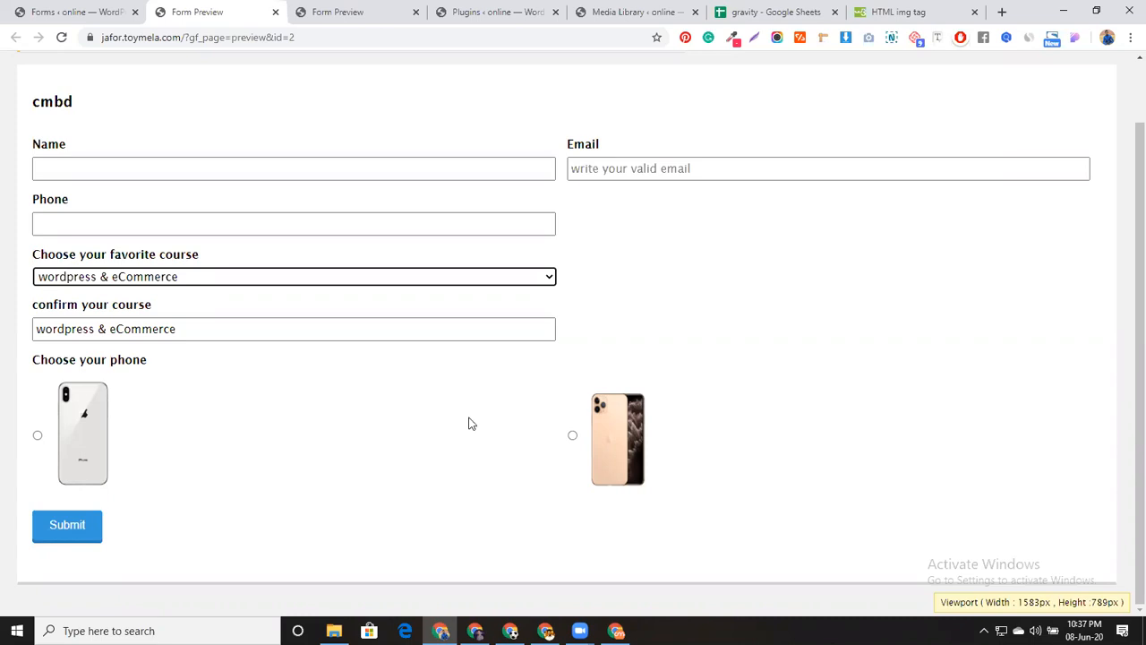
left_click(110, 6)
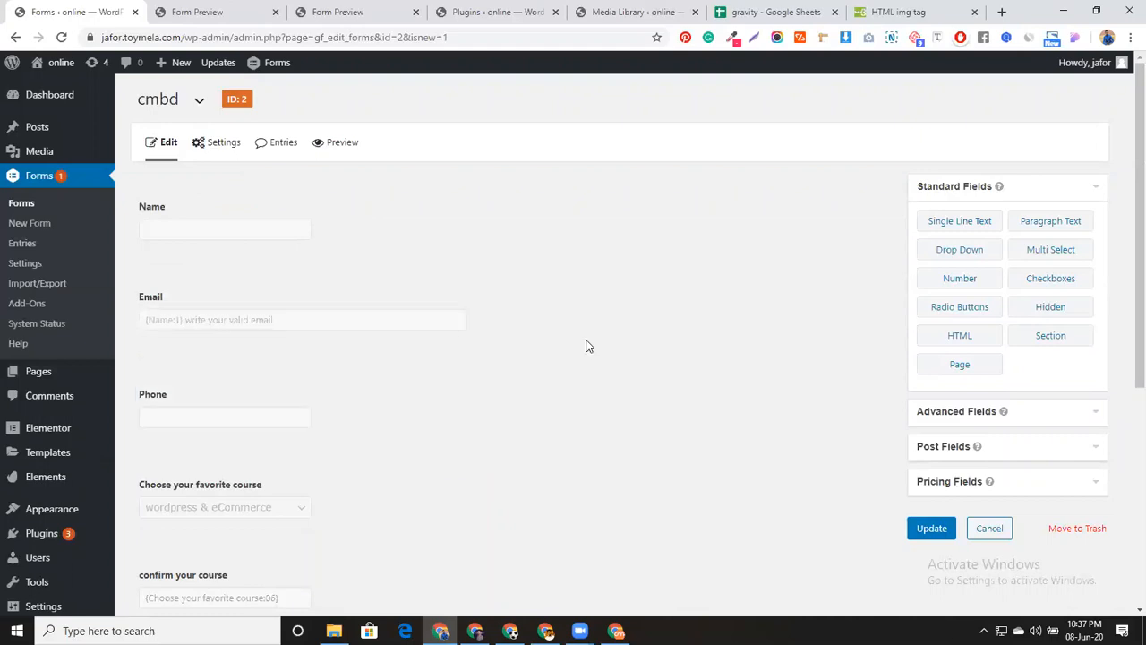
Add a Section Break at the top of the cmbd form, above Name
scroll(587, 345, "down", 2)
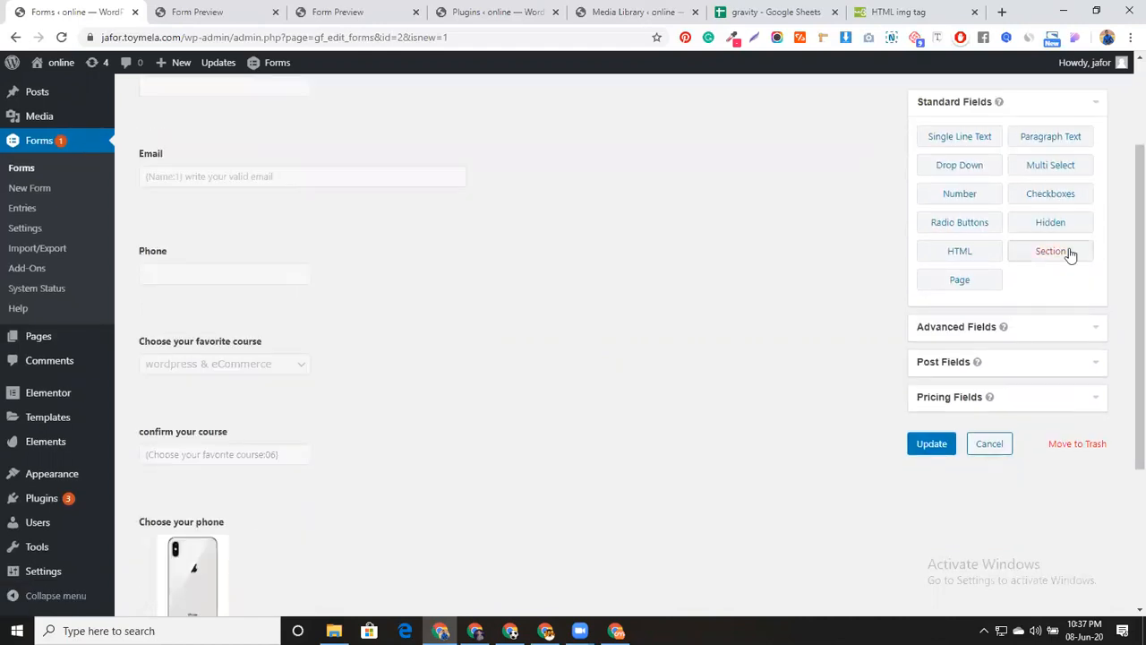
scroll(661, 356, "up", 2)
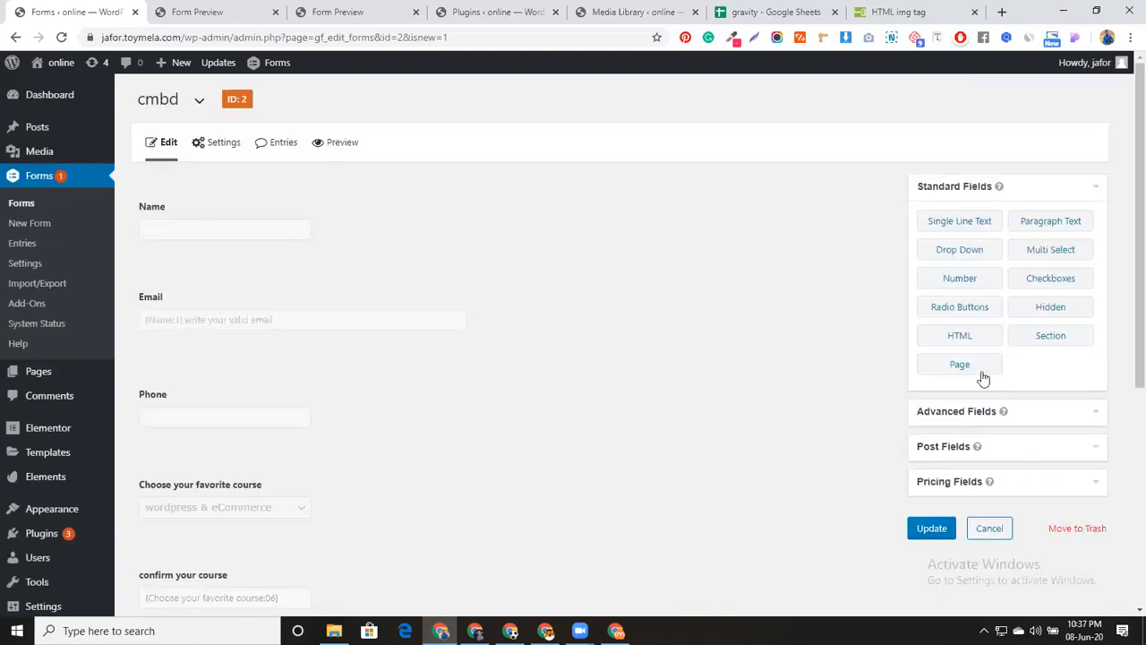
left_click_drag(1055, 339, 331, 208)
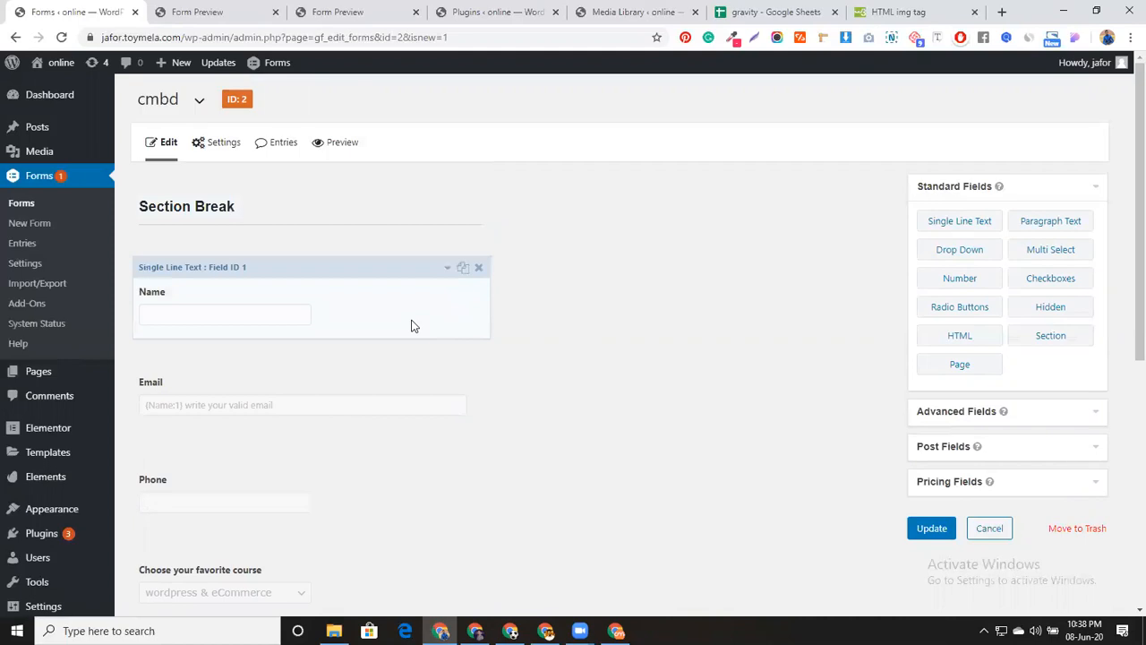
scroll(411, 326, "down", 5)
scroll(410, 323, "up", 5)
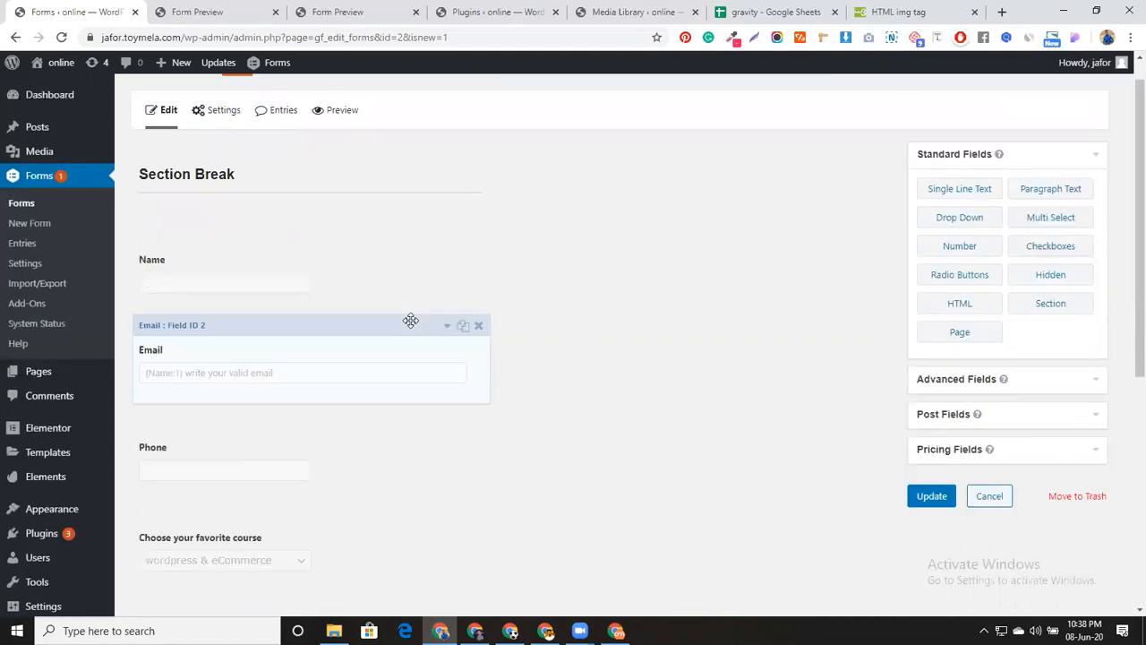
scroll(403, 304, "up", 1)
left_click(370, 215)
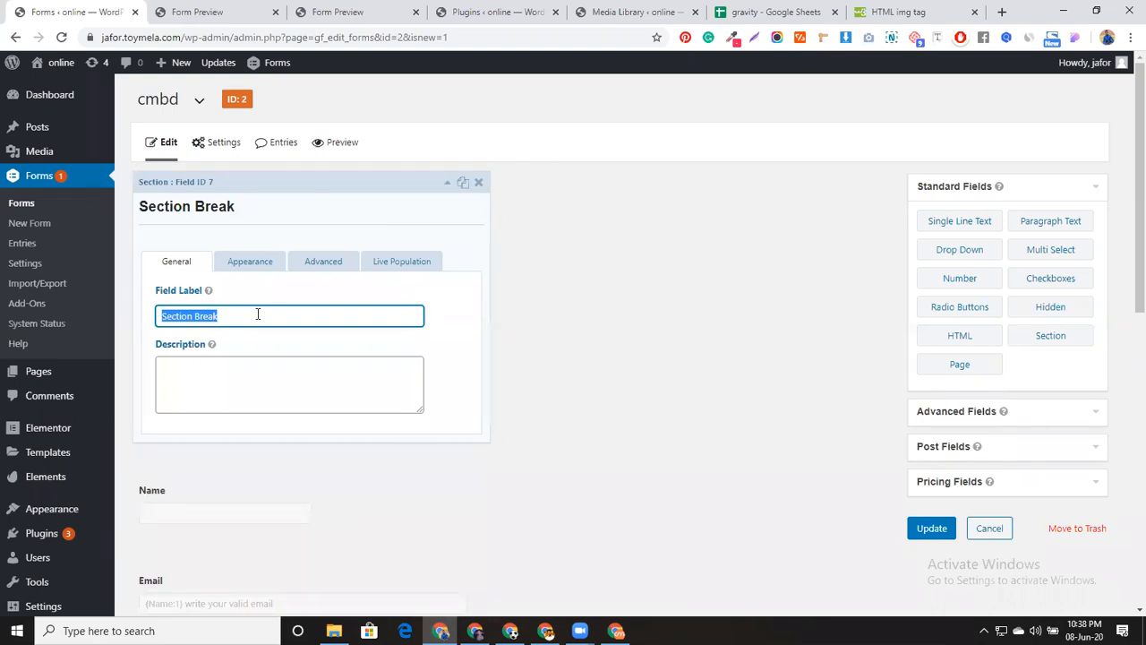
Label the new section 'Your Identity', correcting the typos
type("Y")
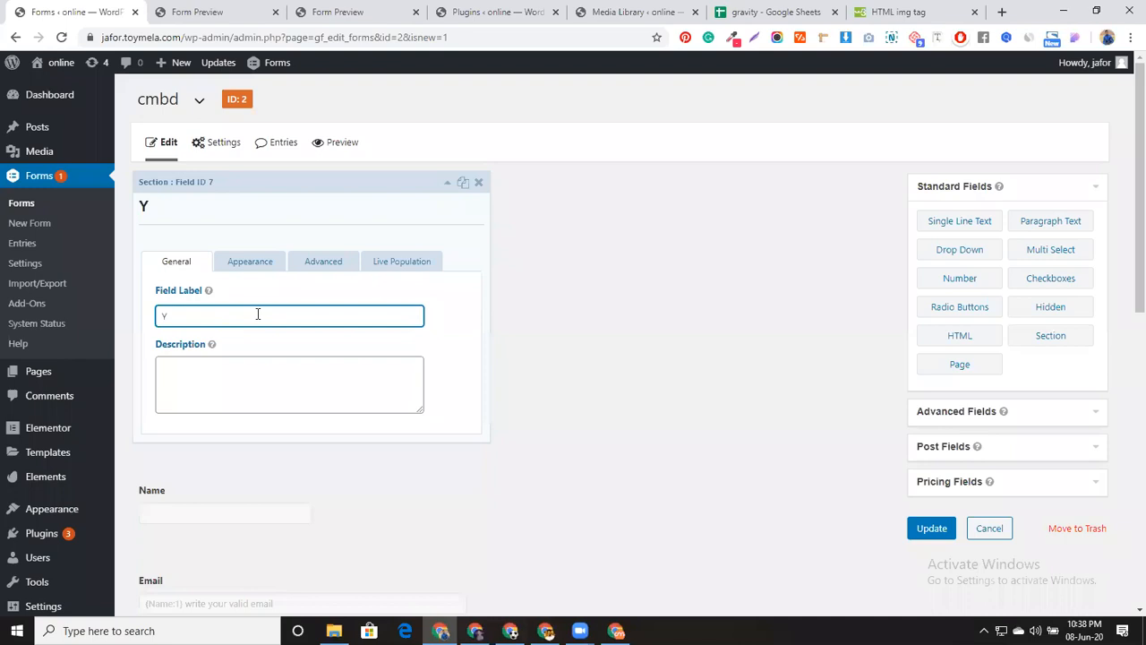
type("our Identitu")
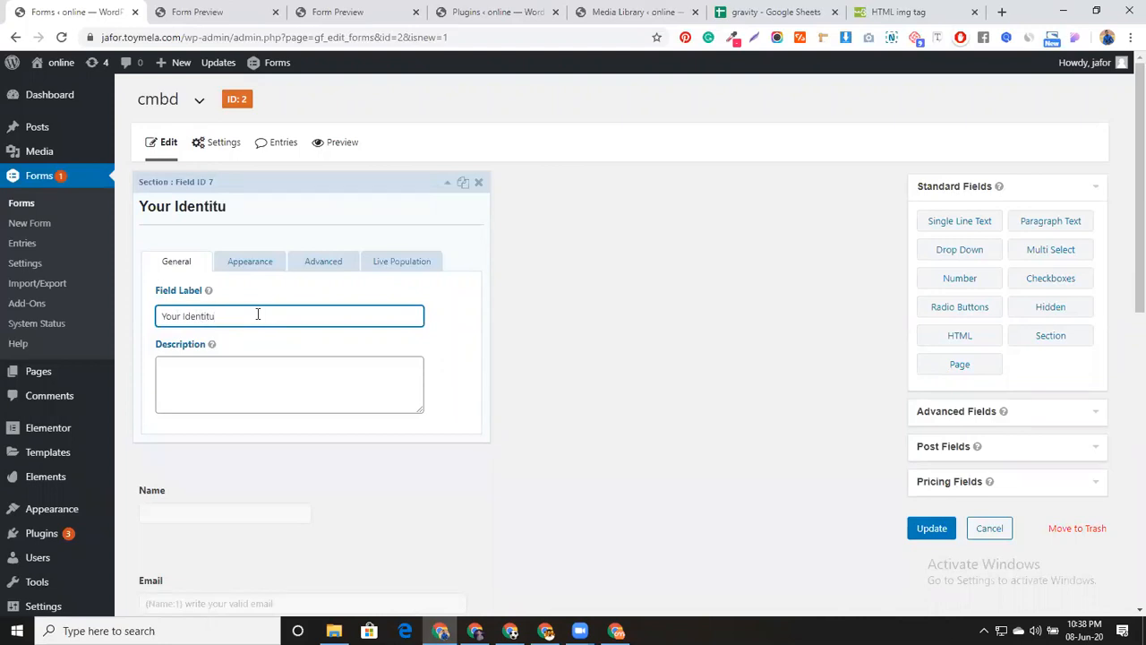
key("BackSpace")
key("BackSpace")
type("ty")
left_click(447, 182)
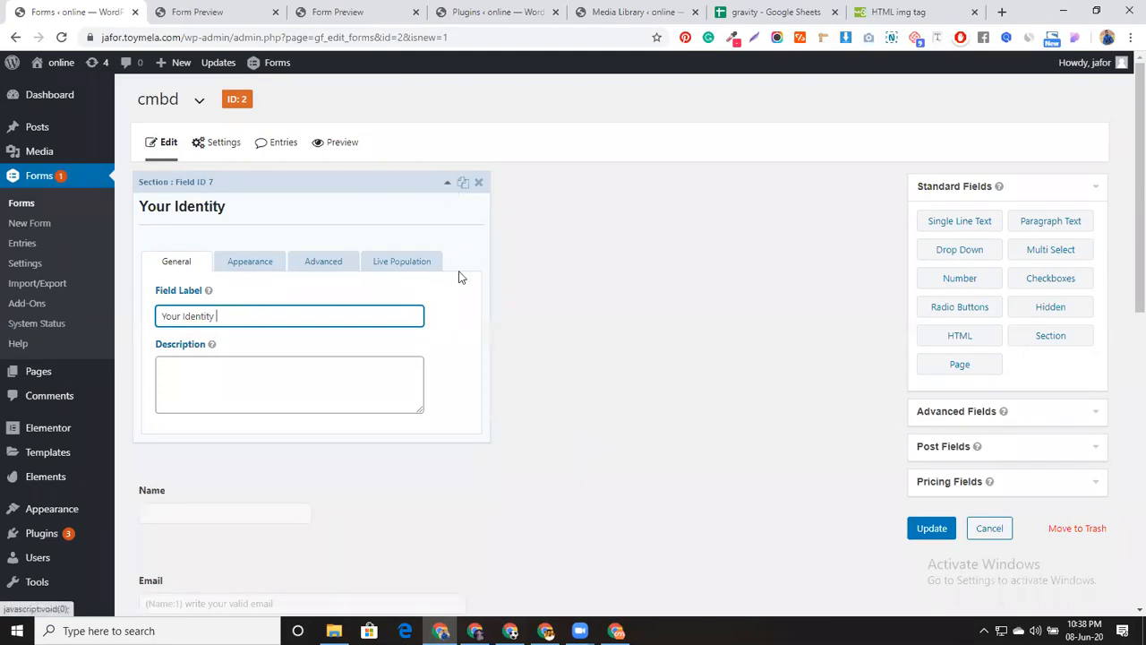
scroll(315, 282, "down", 3)
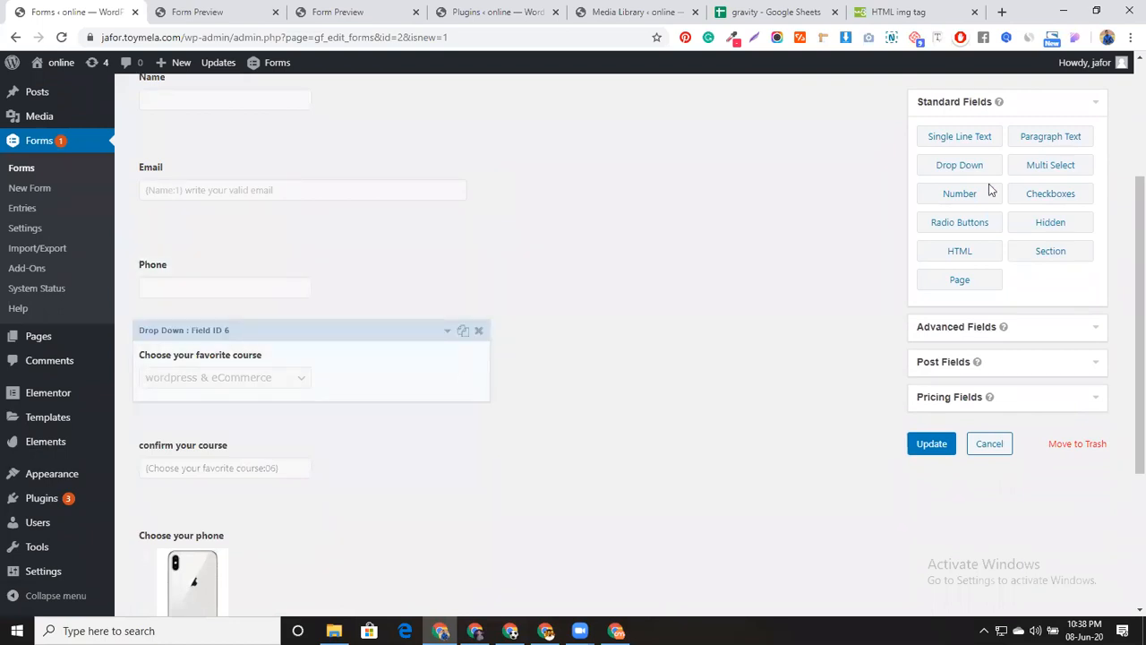
Add a section above the course question labelled 'Your academic qualification', fixing the spelling
left_click_drag(1056, 256, 277, 339)
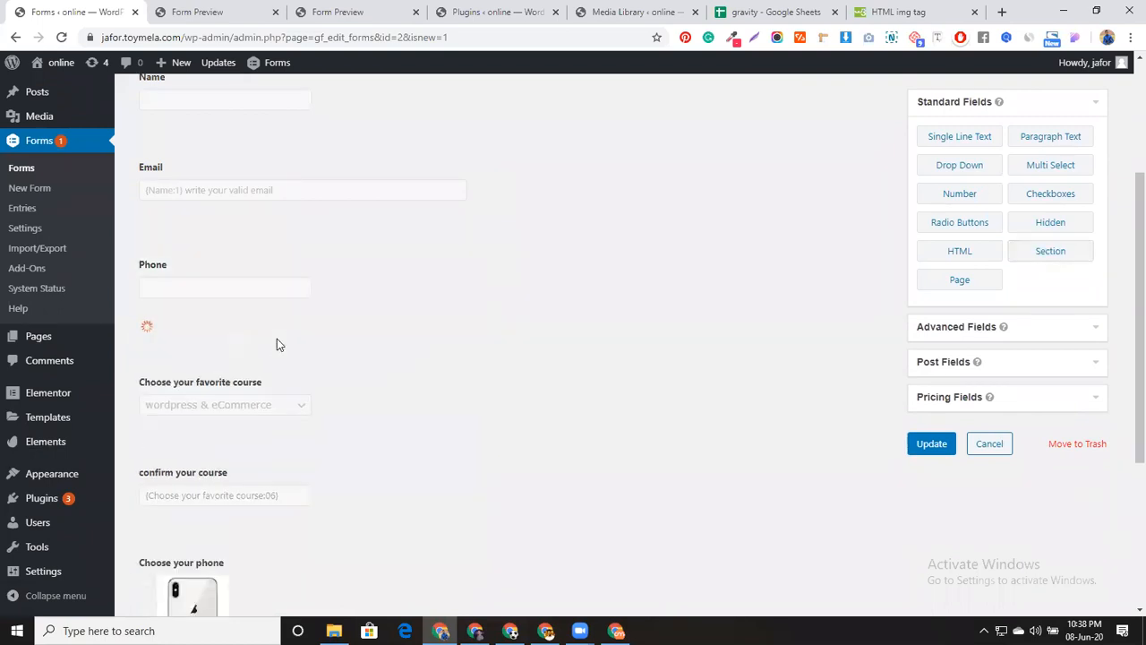
scroll(352, 369, "down", 3)
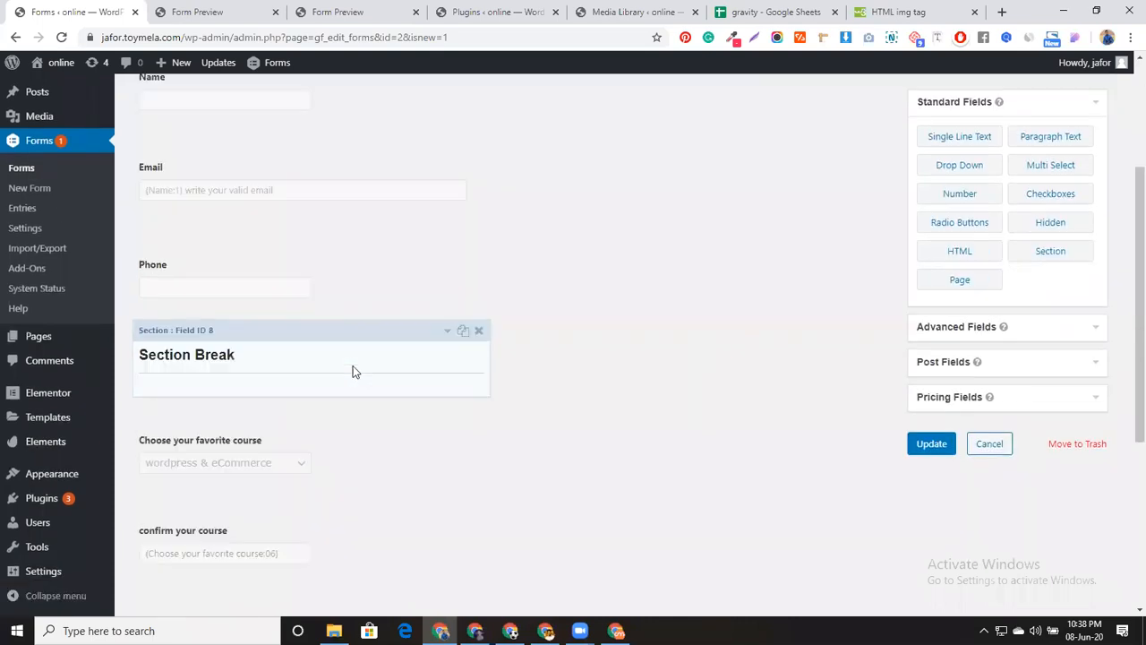
left_click(391, 333)
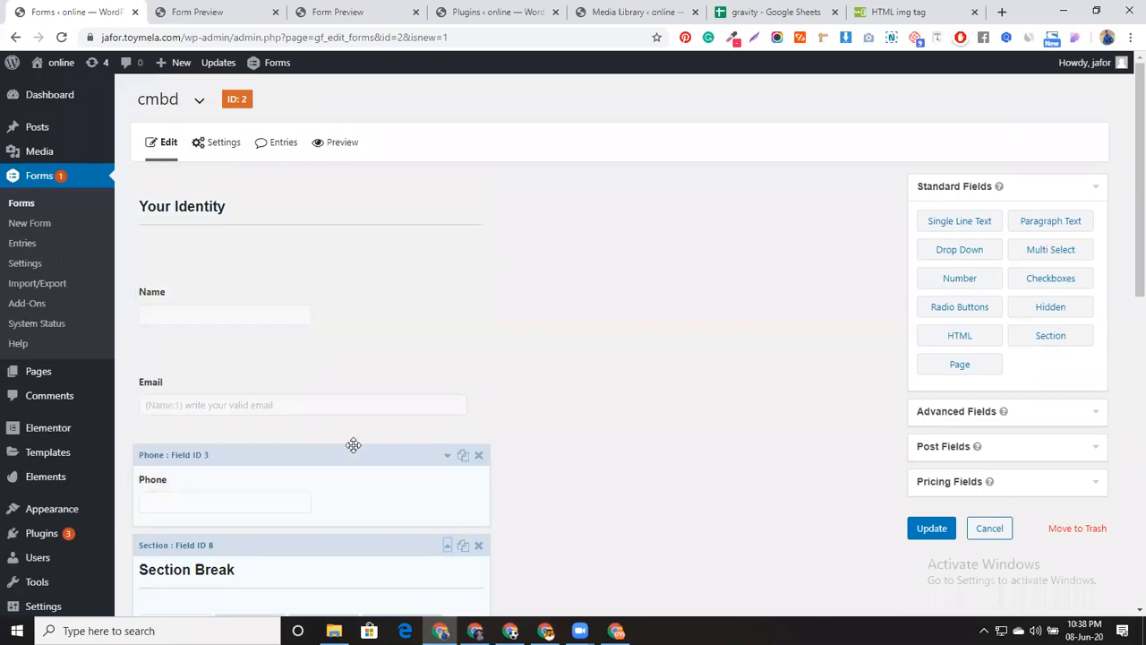
scroll(353, 445, "down", 3)
left_click(270, 466)
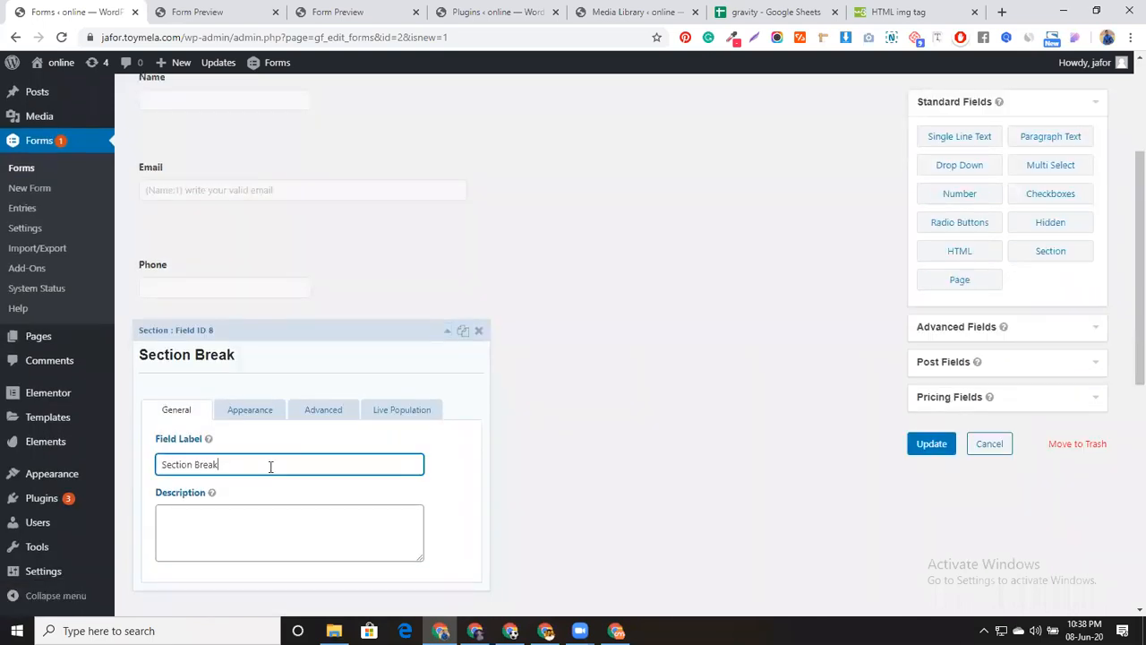
key("ctrl+a")
type("Your a")
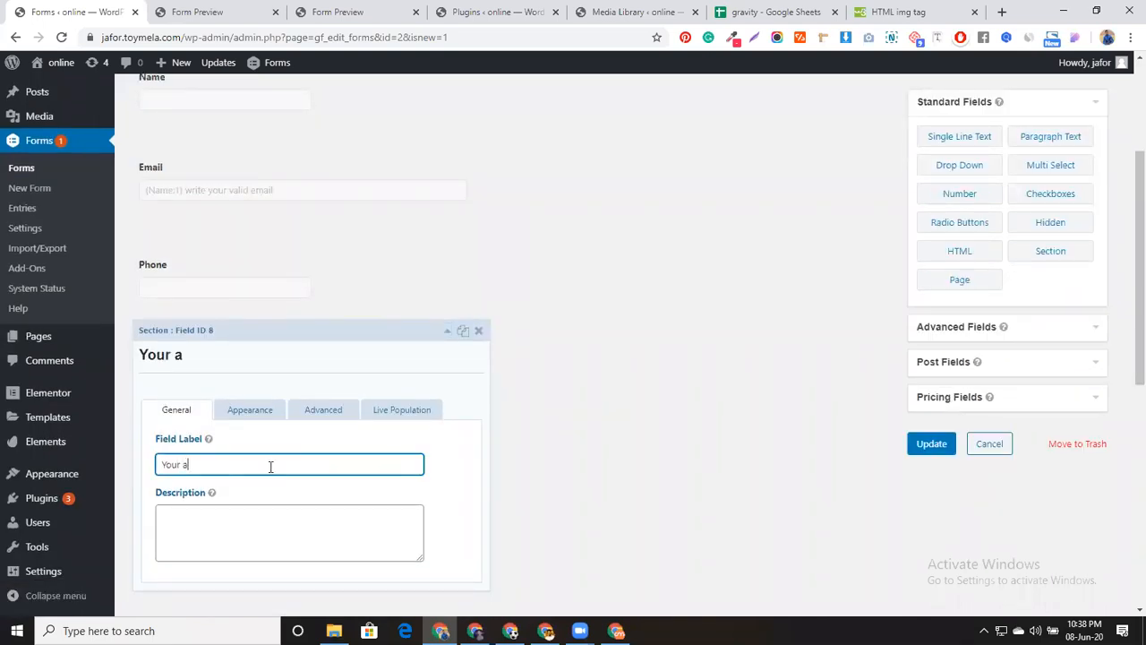
type("cedemic ")
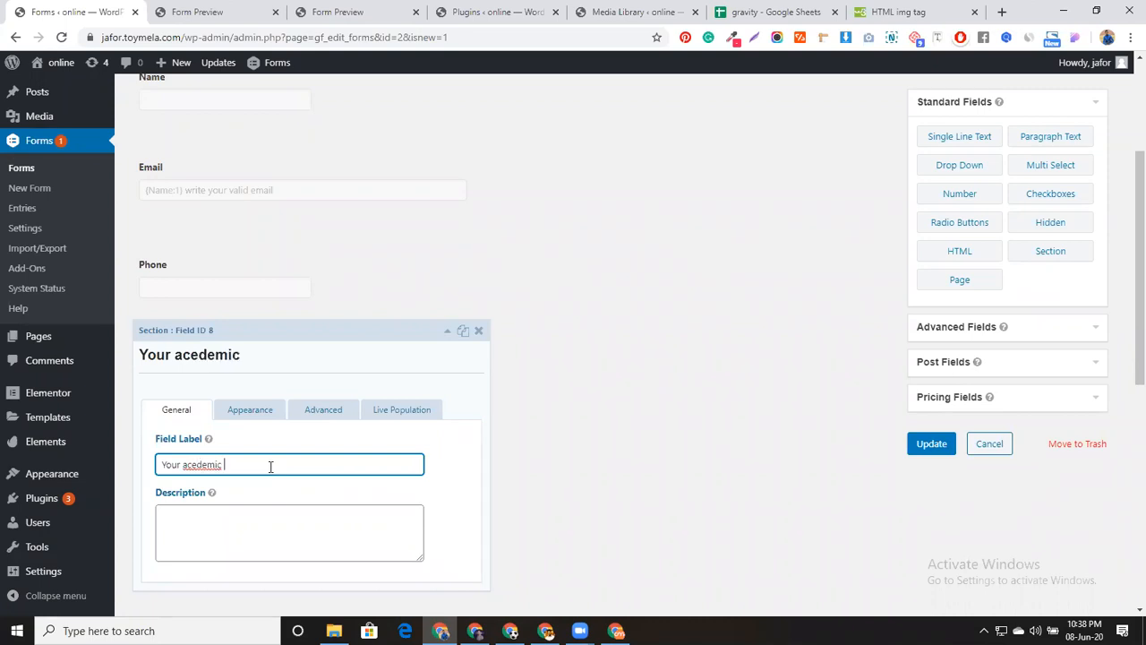
type("qualification")
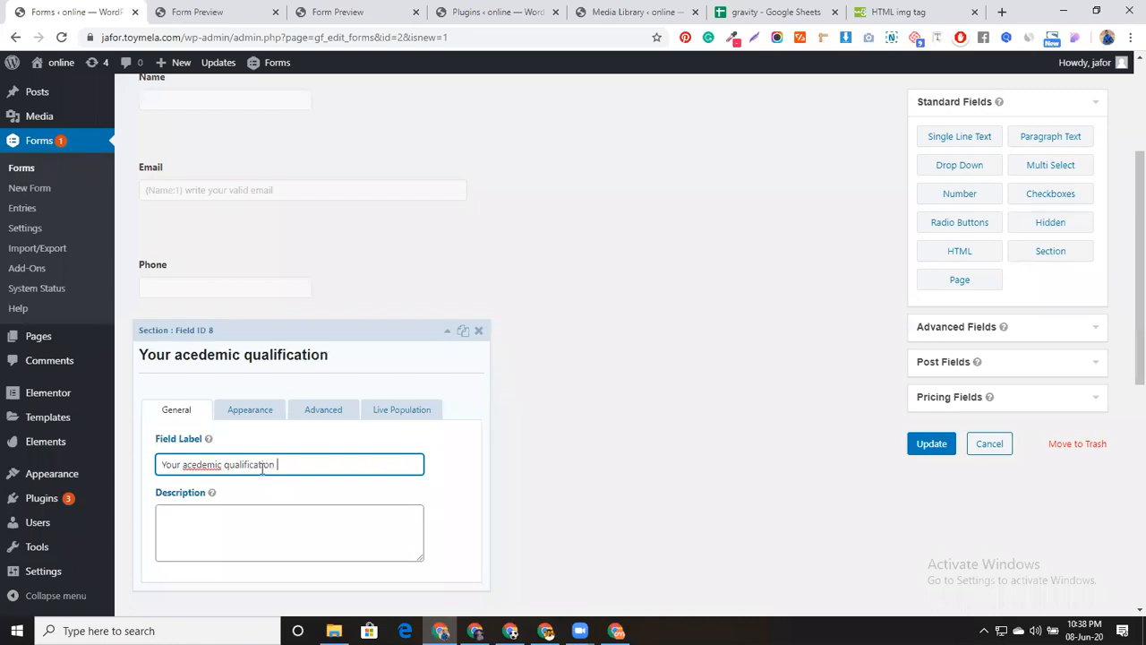
right_click(211, 463)
left_click(255, 222)
Save the updated cmbd form and open its preview
scroll(345, 351, "down", 2)
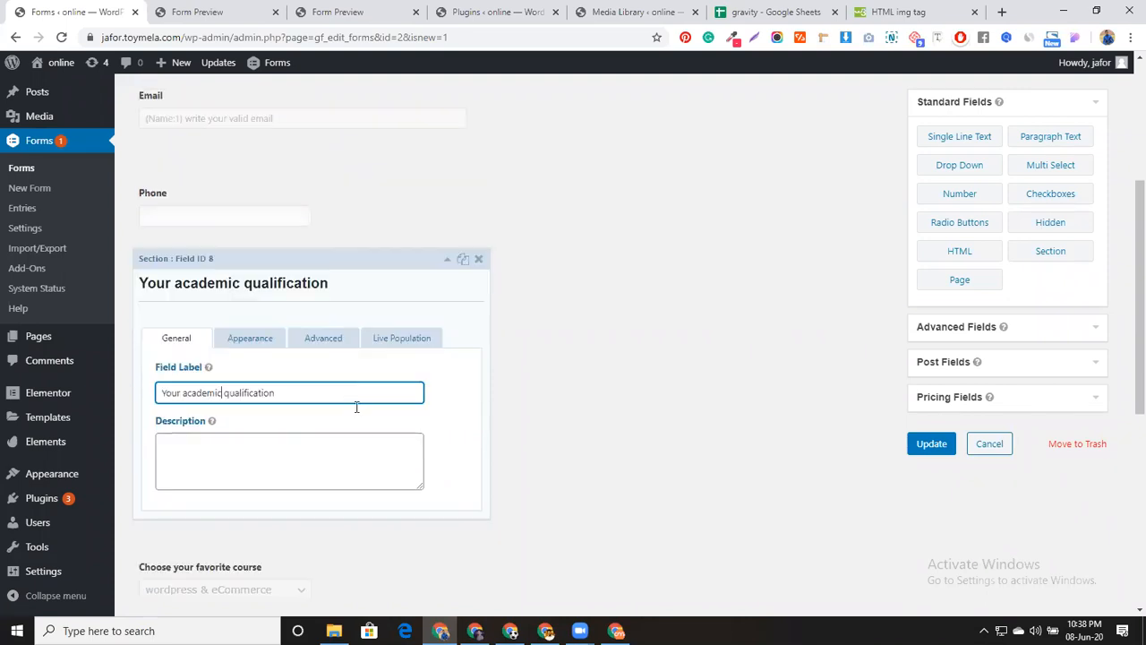
right_click(446, 190)
left_click(417, 197)
left_click(417, 197)
left_click(931, 445)
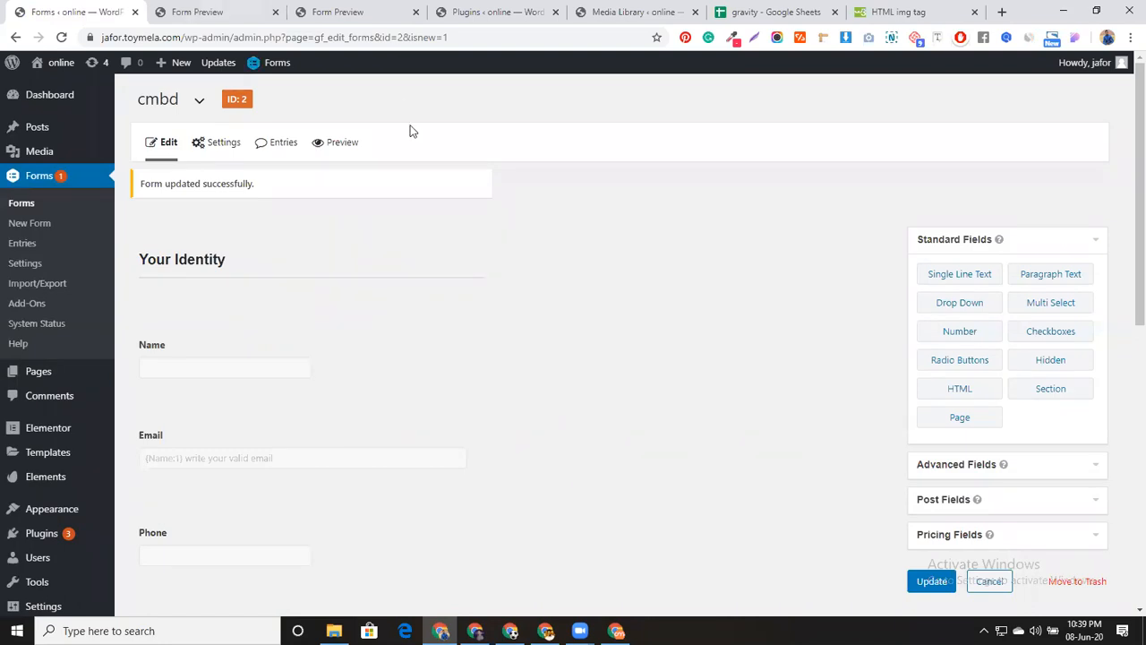
left_click(337, 142)
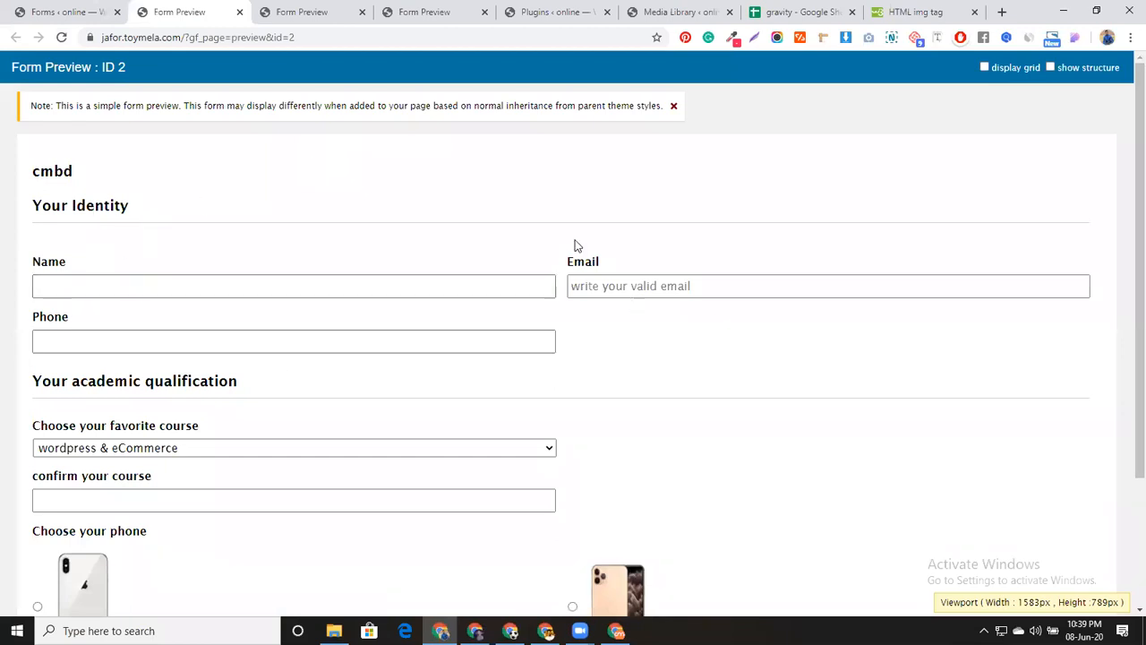
Check the Your Identity and Your academic qualification headings in the preview, then return to the editor
scroll(233, 318, "down", 1)
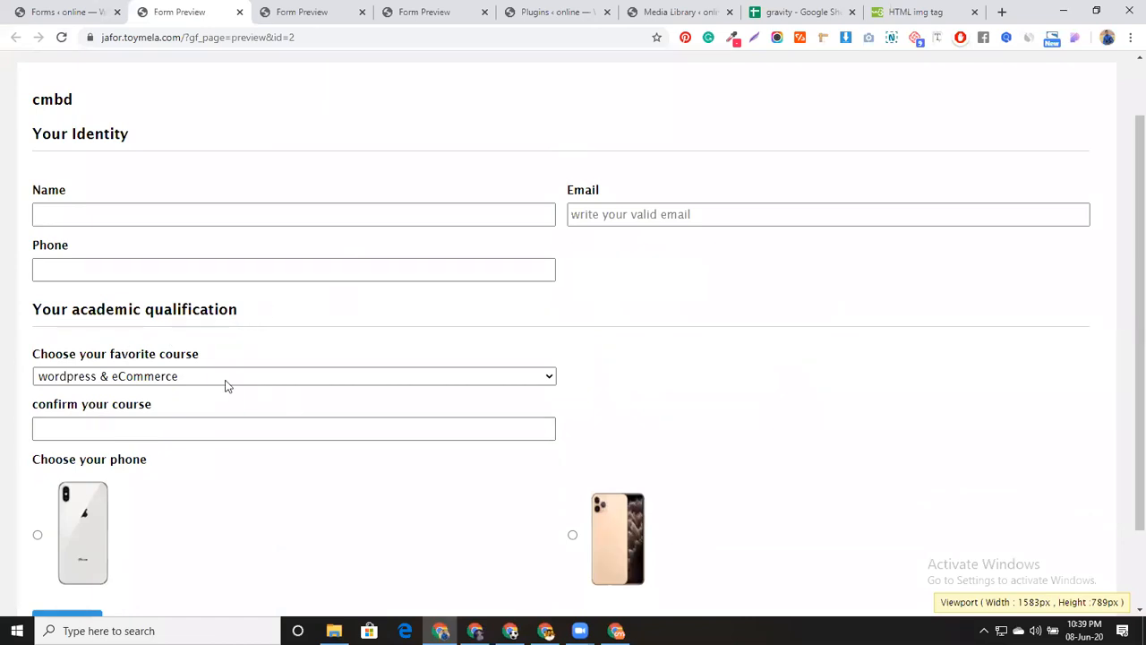
scroll(328, 332, "up", 1)
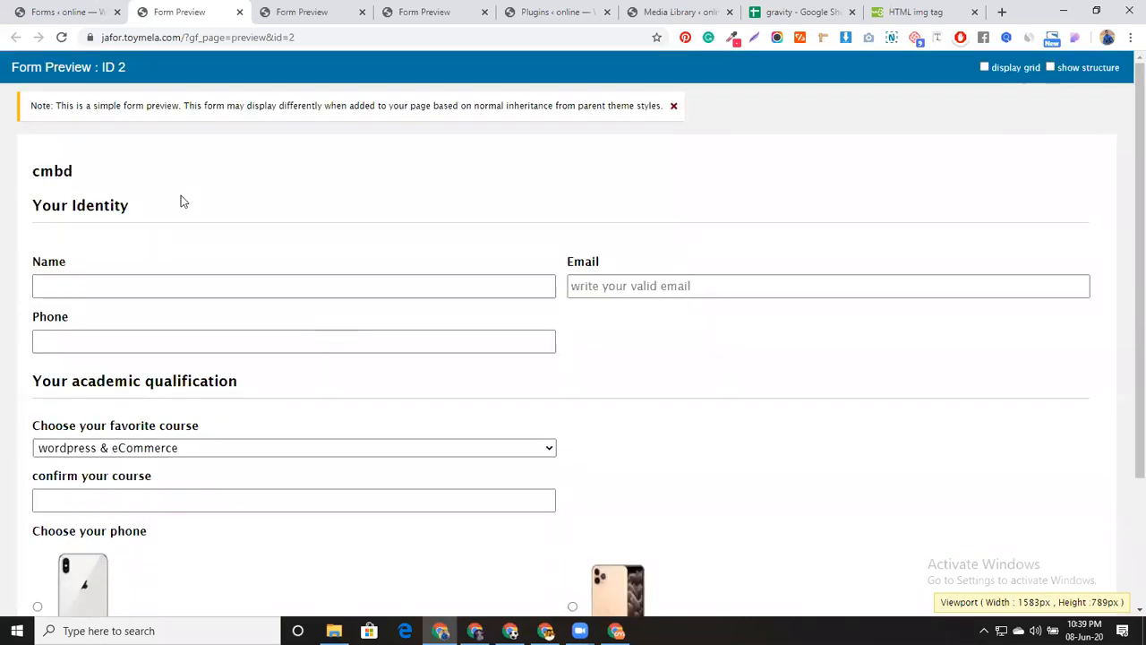
left_click(43, 15)
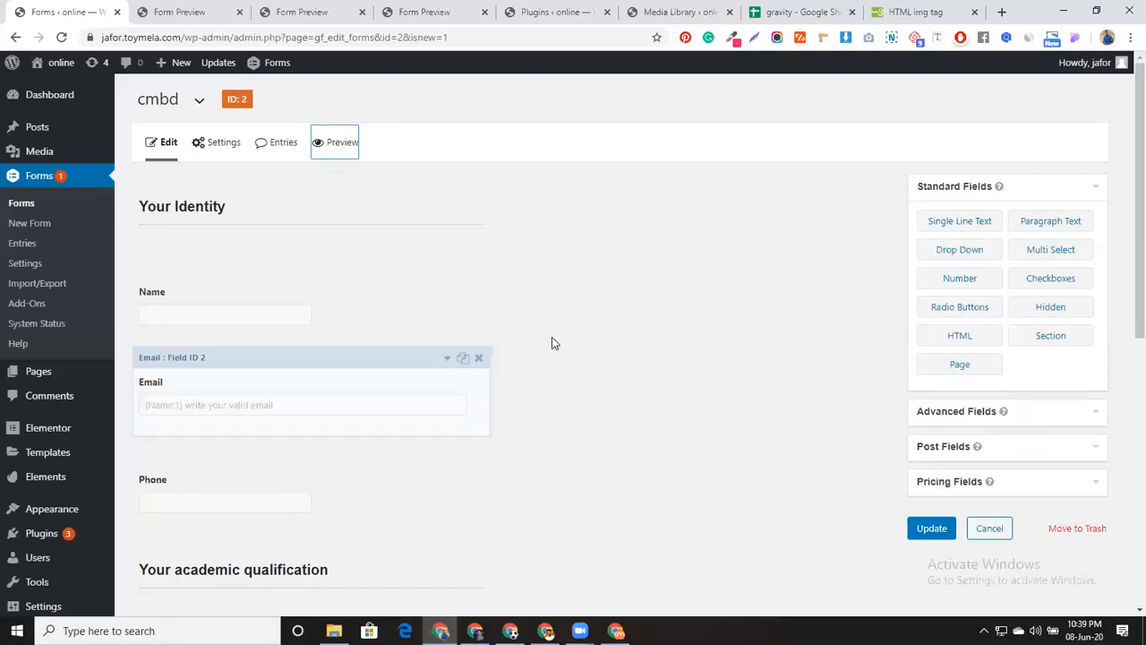
Switch to the Plugins page listing the installed plugins
scroll(552, 343, "down", 3)
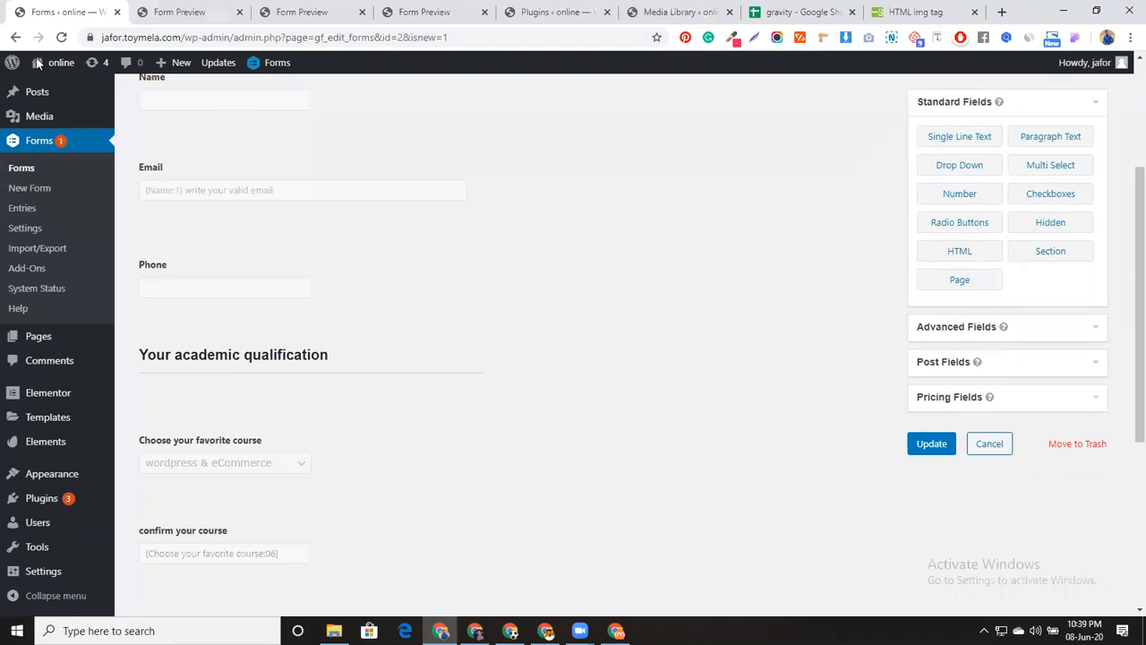
scroll(711, 374, "up", 3)
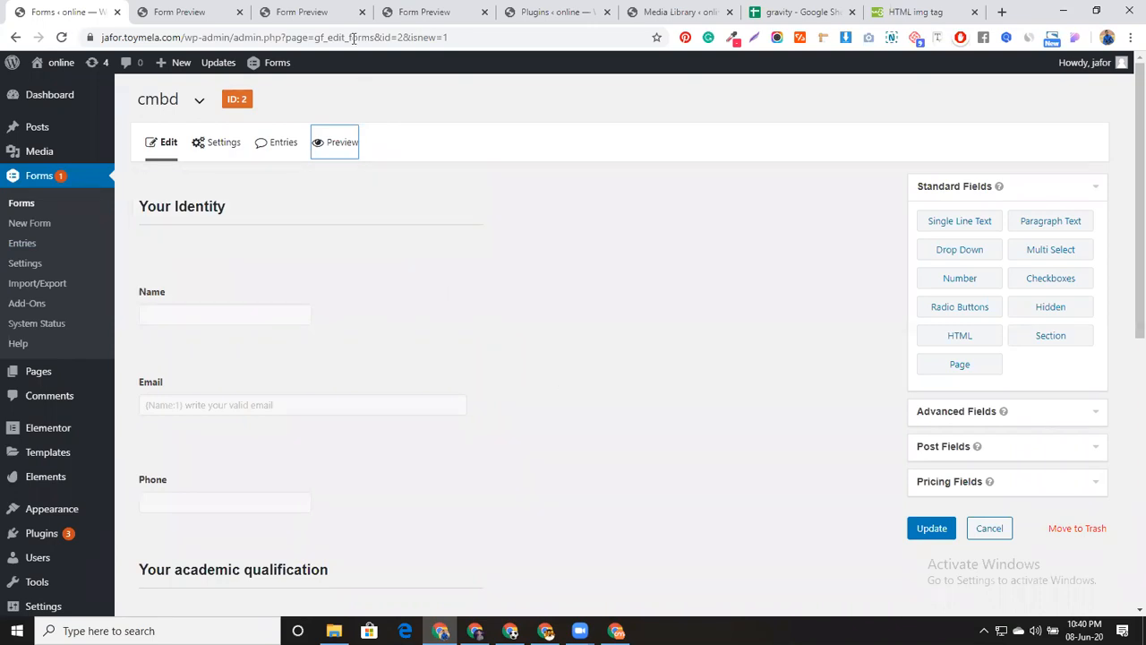
left_click(566, 11)
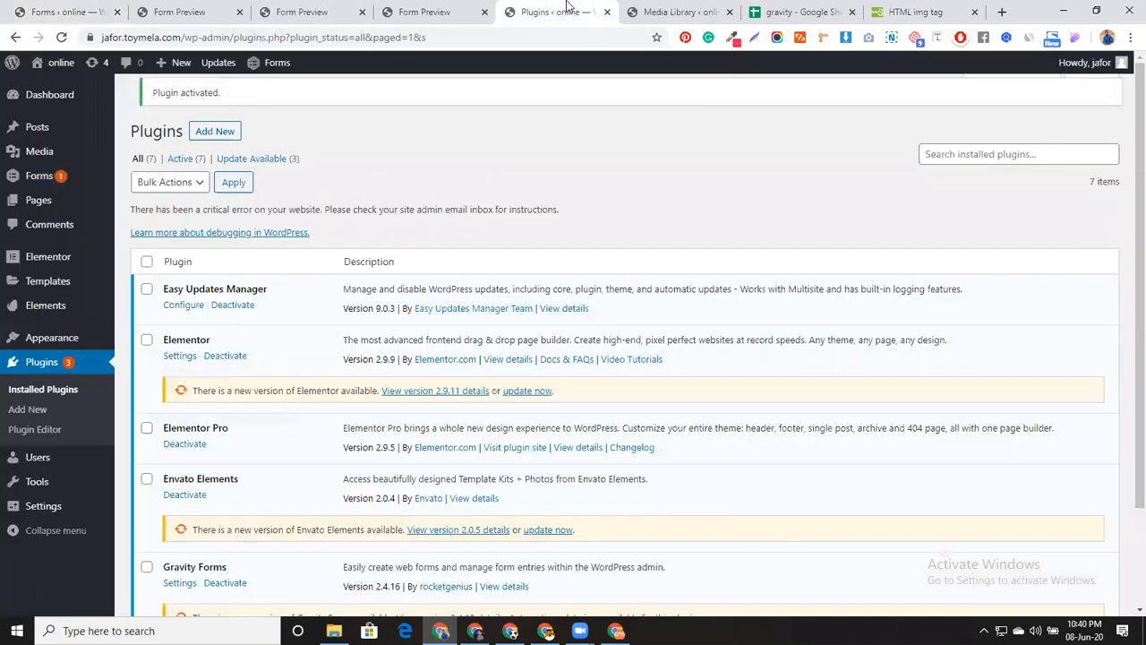
Go to Add New plugins and reveal the Upload Plugin zip area
left_click(221, 135)
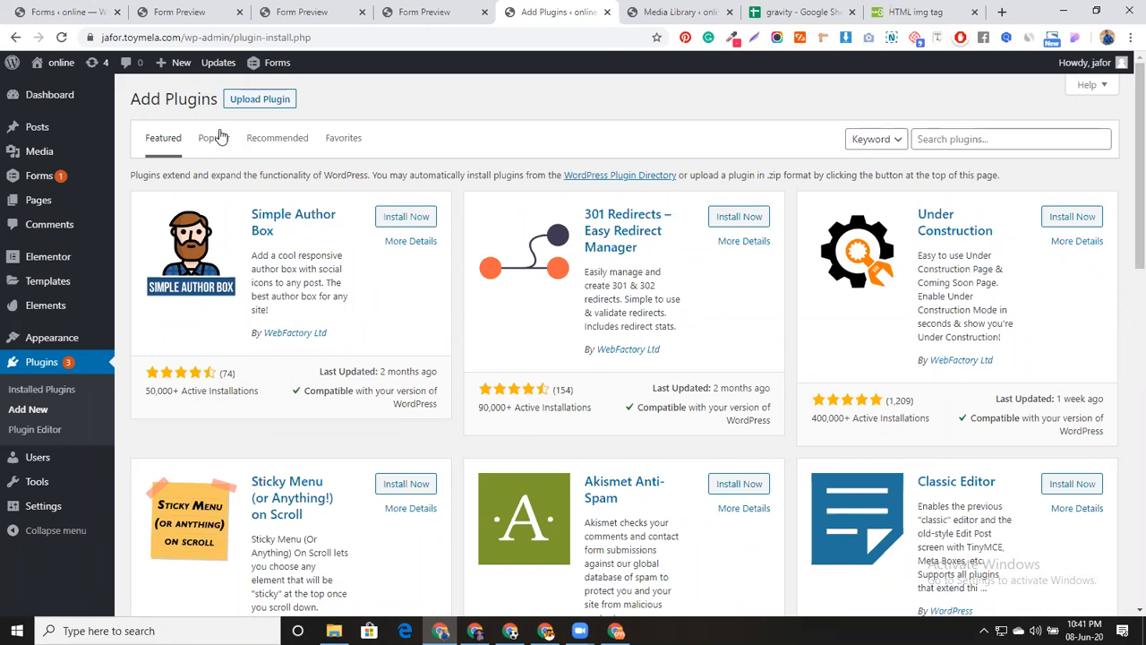
left_click(240, 106)
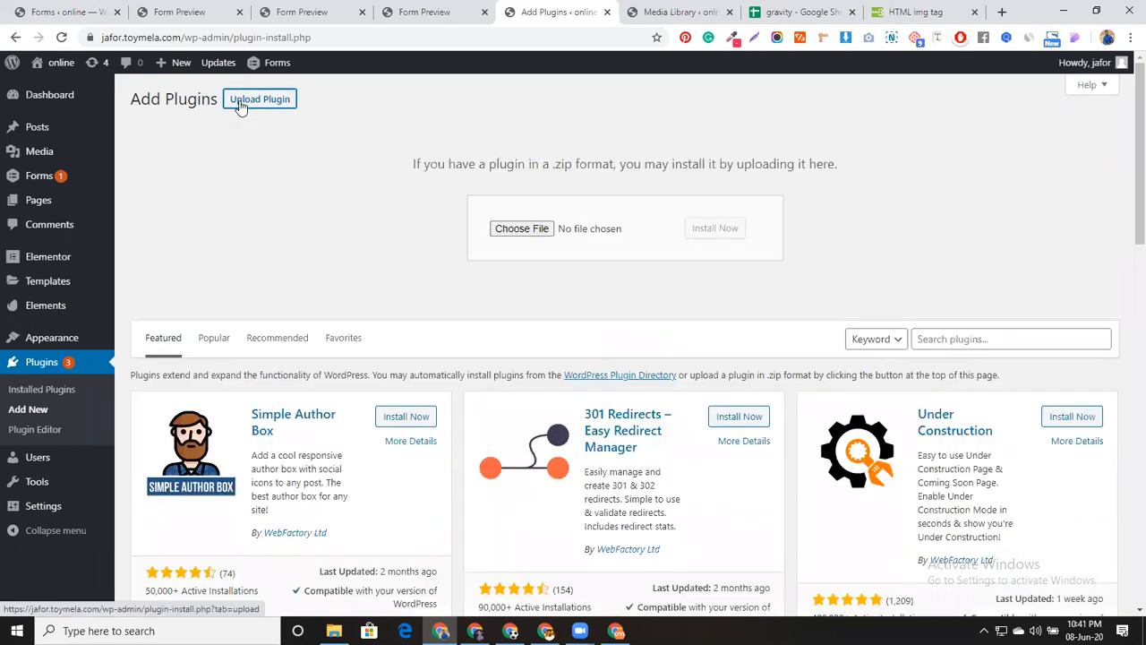
Upload gravityformsmailchimp-4.6.zip from Downloads and install it
left_click(522, 228)
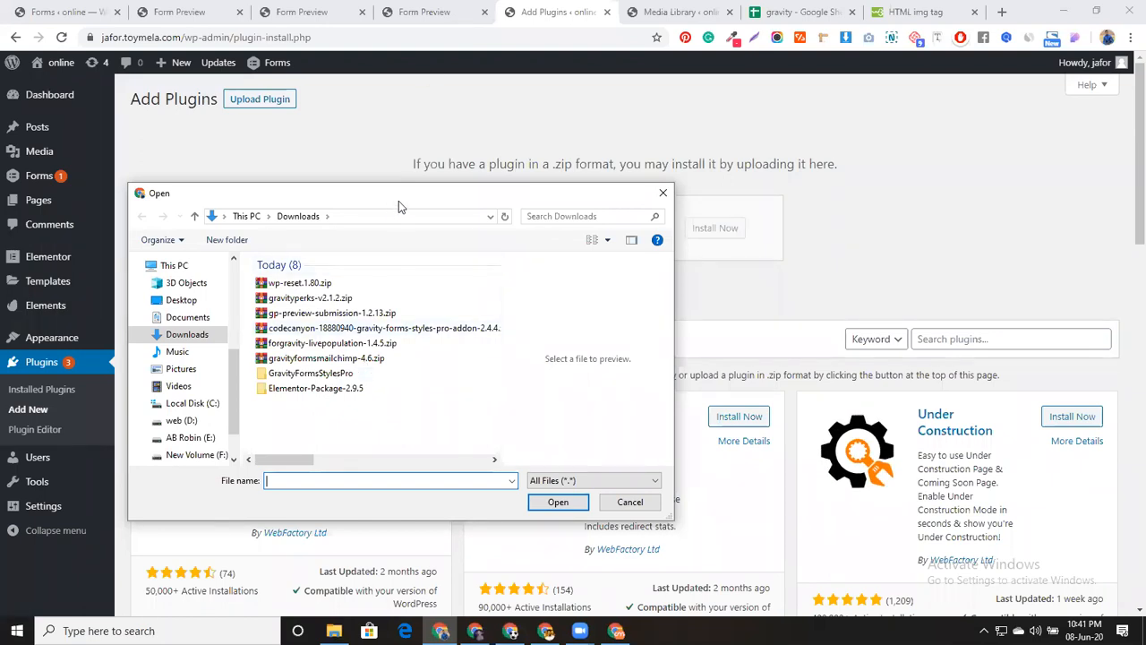
left_click_drag(399, 201, 463, 154)
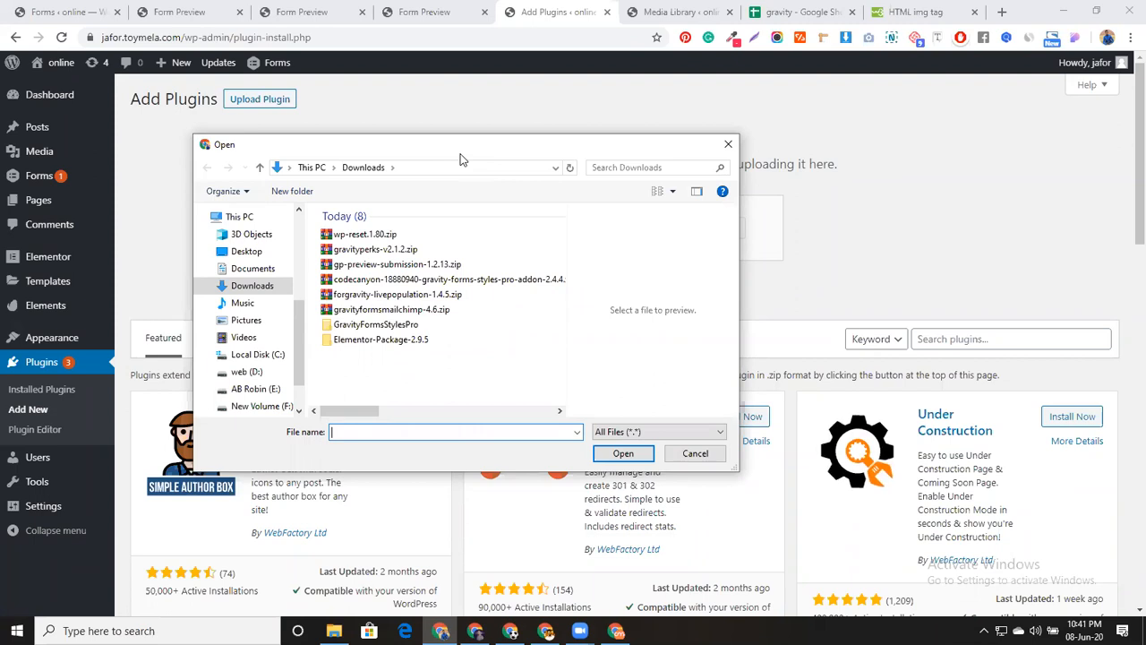
left_click(392, 310)
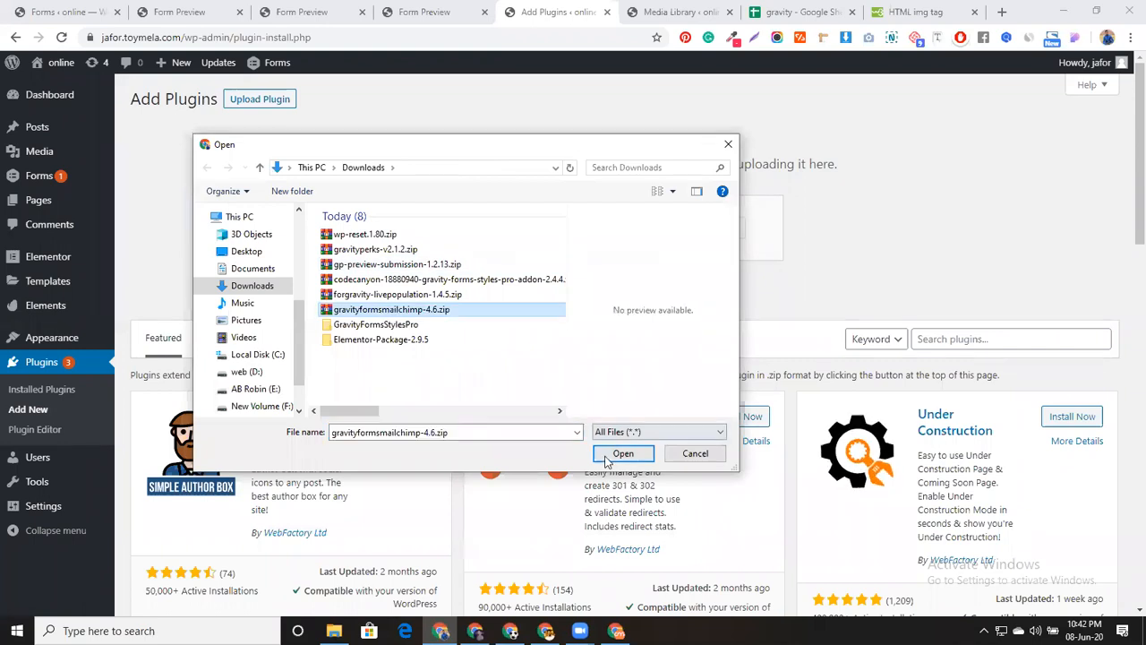
left_click(624, 453)
left_click(697, 234)
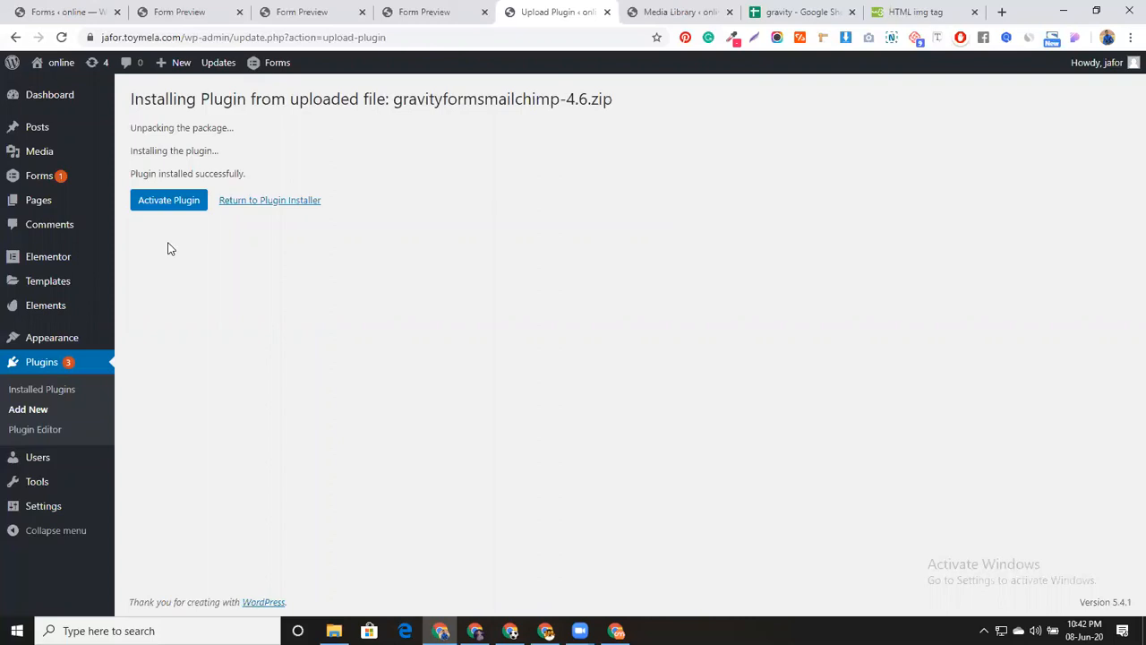
Activate the newly installed MailChimp add-on
left_click(166, 203)
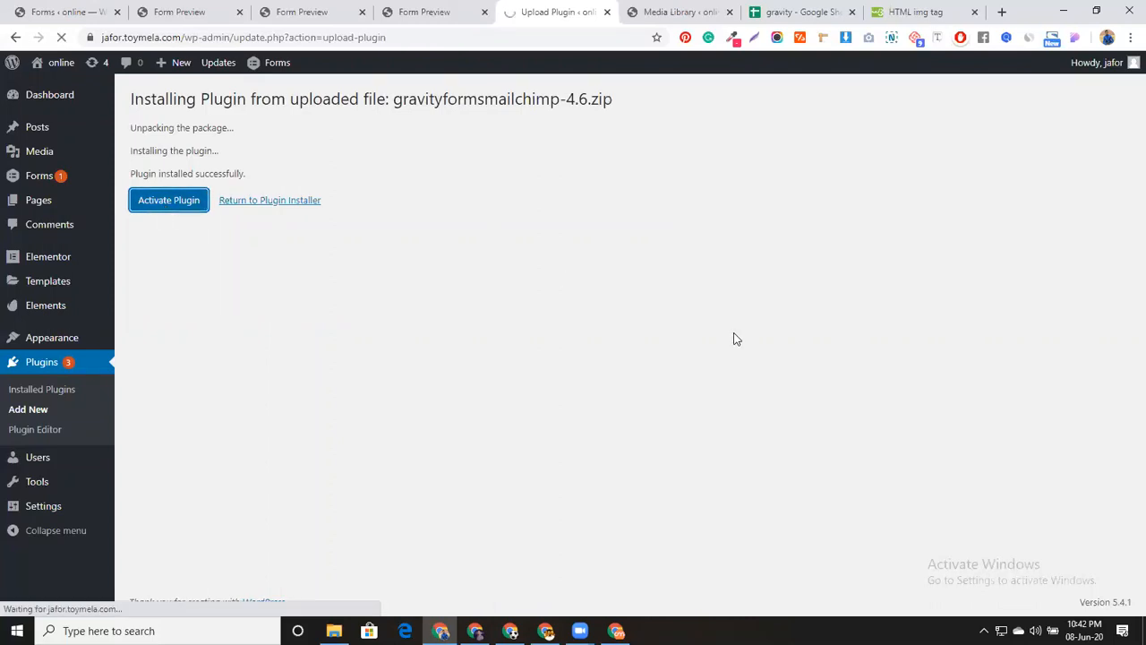
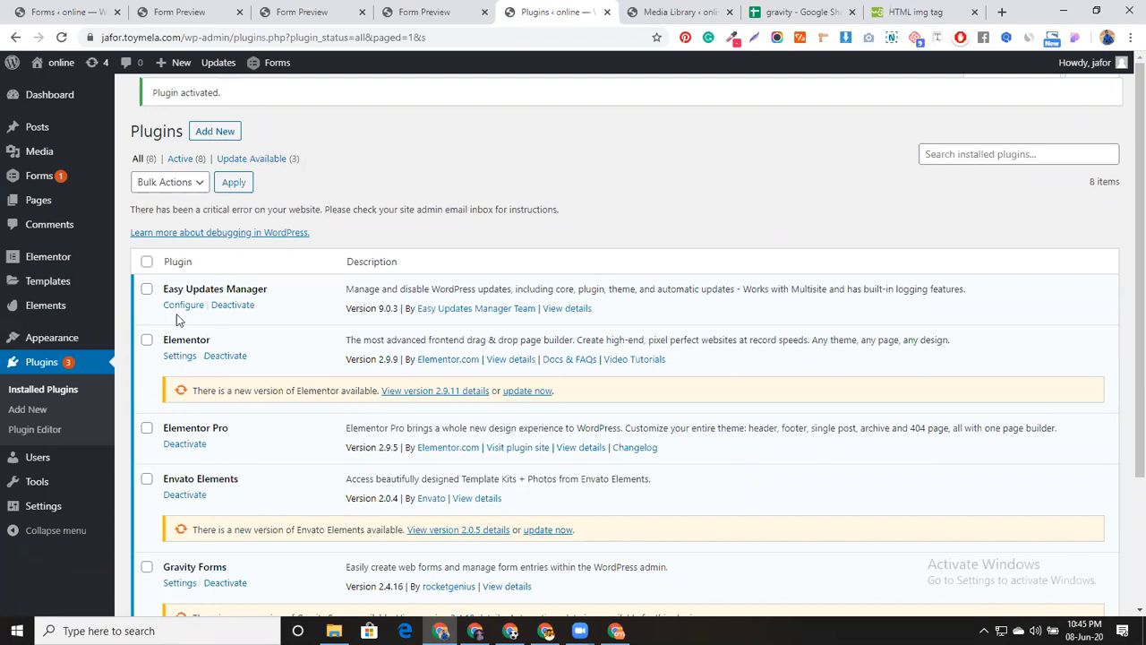
Return to the cmbd form tab, reload it, and open Forms > Import/Export
scroll(266, 381, "down", 1)
scroll(266, 381, "down", 2)
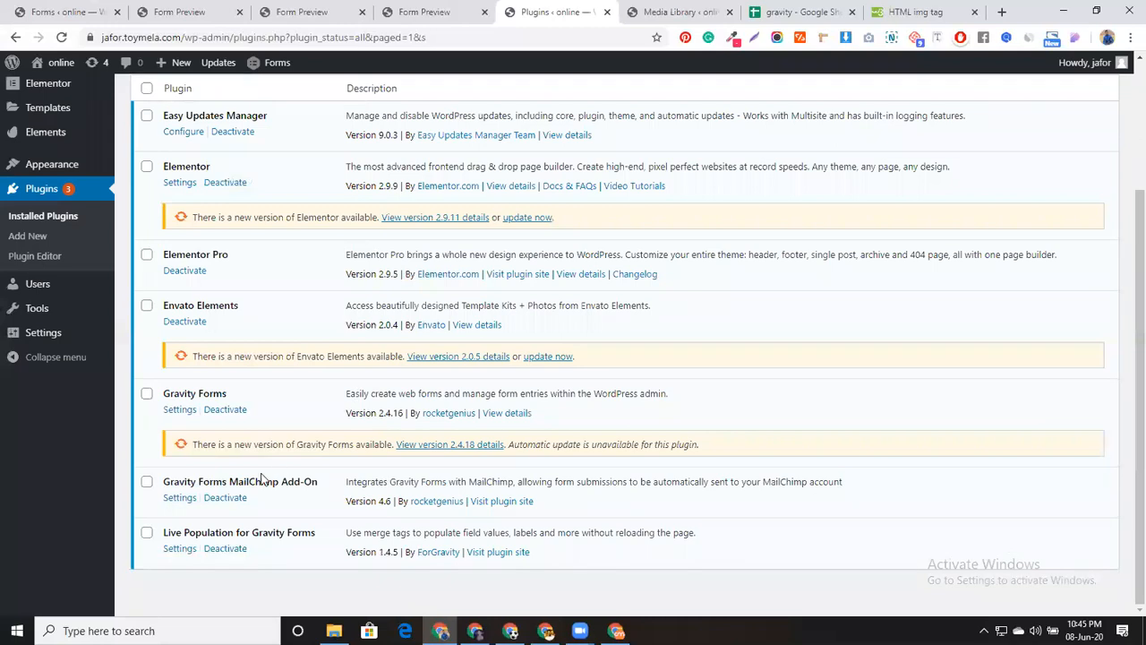
scroll(309, 376, "up", 2)
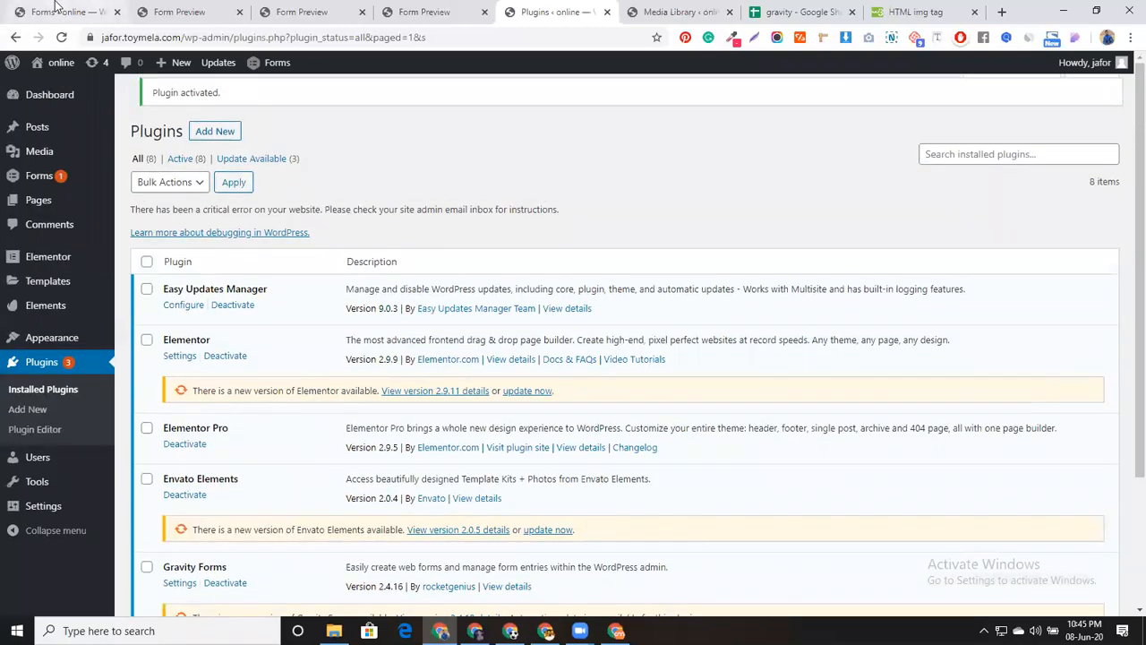
left_click(52, 11)
left_click(60, 40)
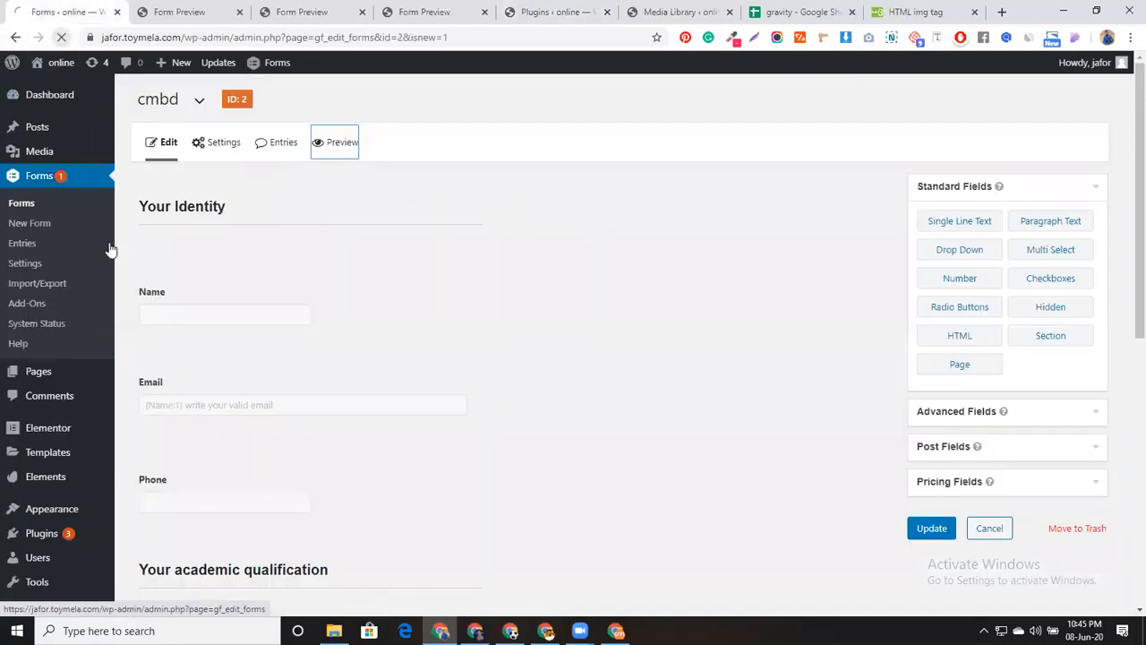
left_click(41, 284)
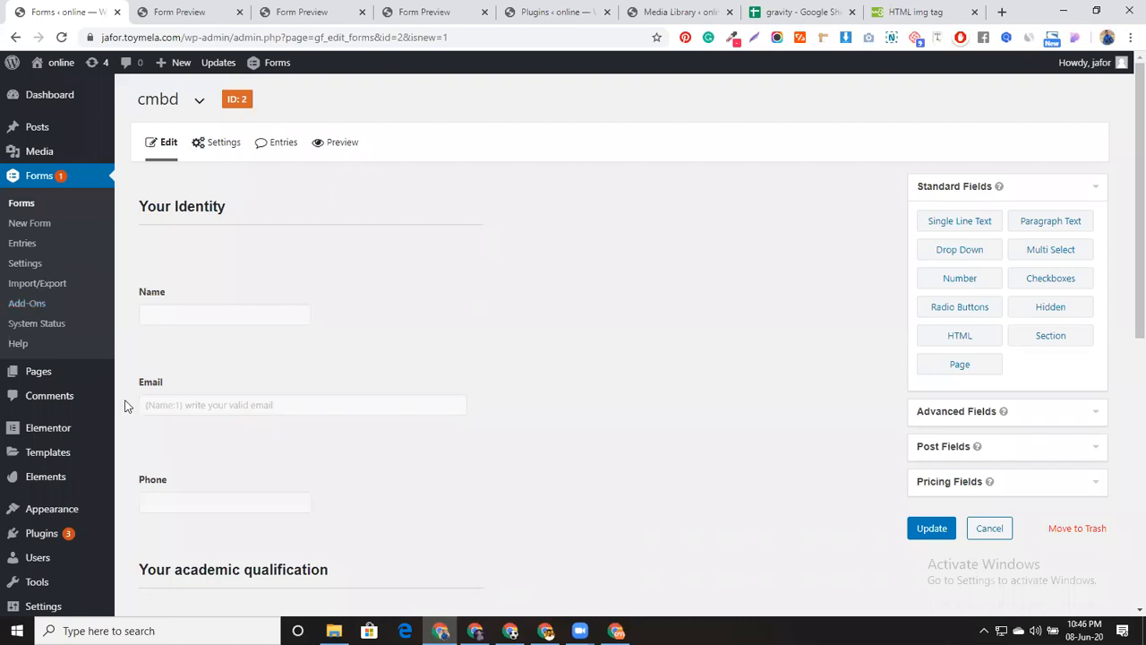
Open Gravity Forms Settings in a new tab and go to the MailChimp subtab
middle_click(26, 266)
left_click(277, 9)
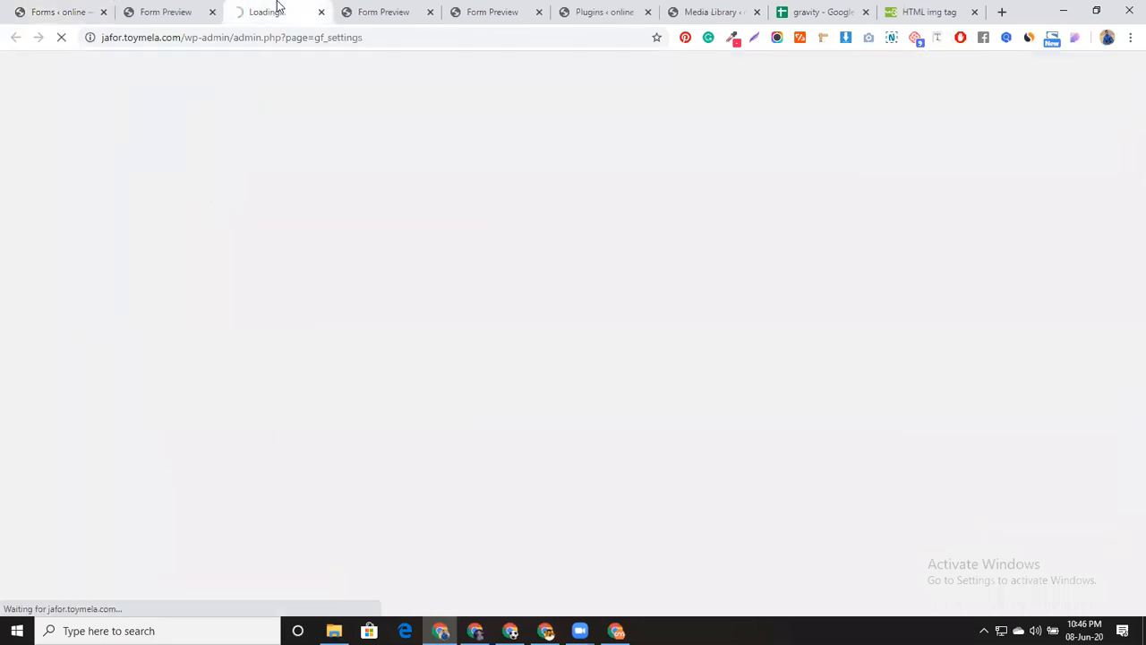
left_click(79, 7)
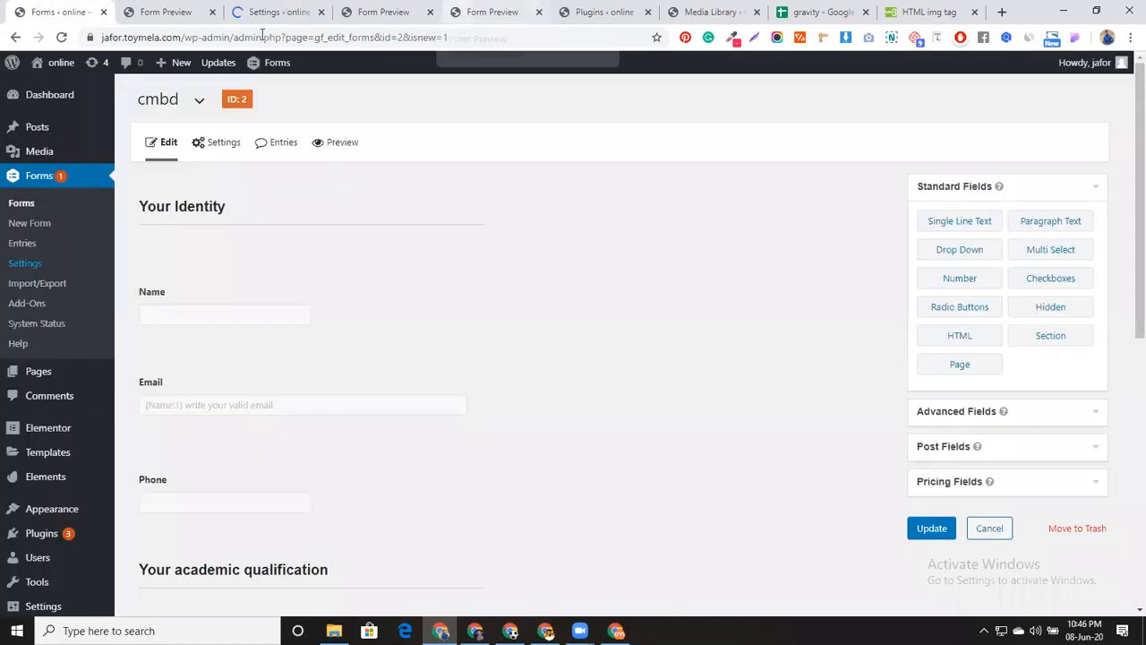
left_click(269, 9)
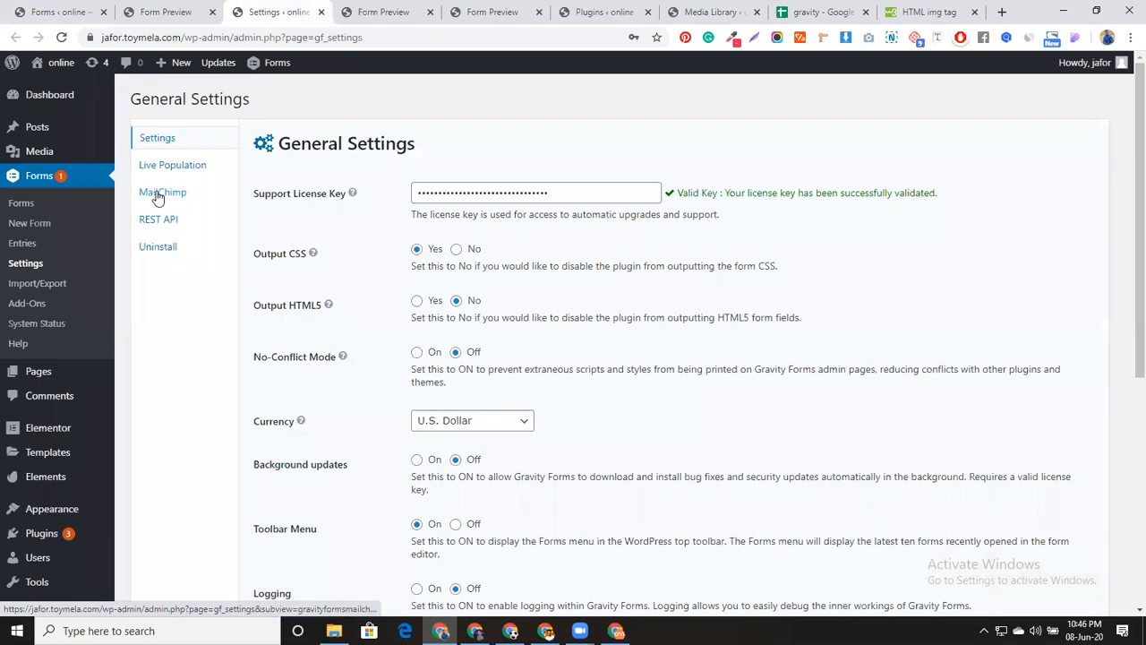
left_click(157, 195)
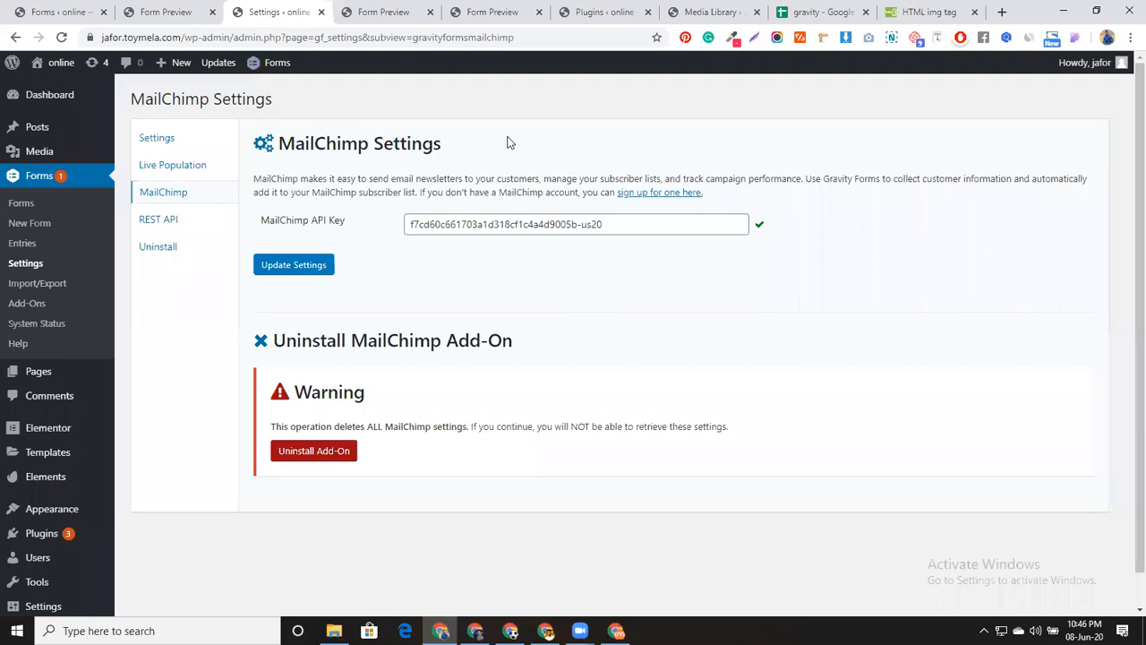
Delete the saved MailChimp API key and update the settings
triple_click(614, 229)
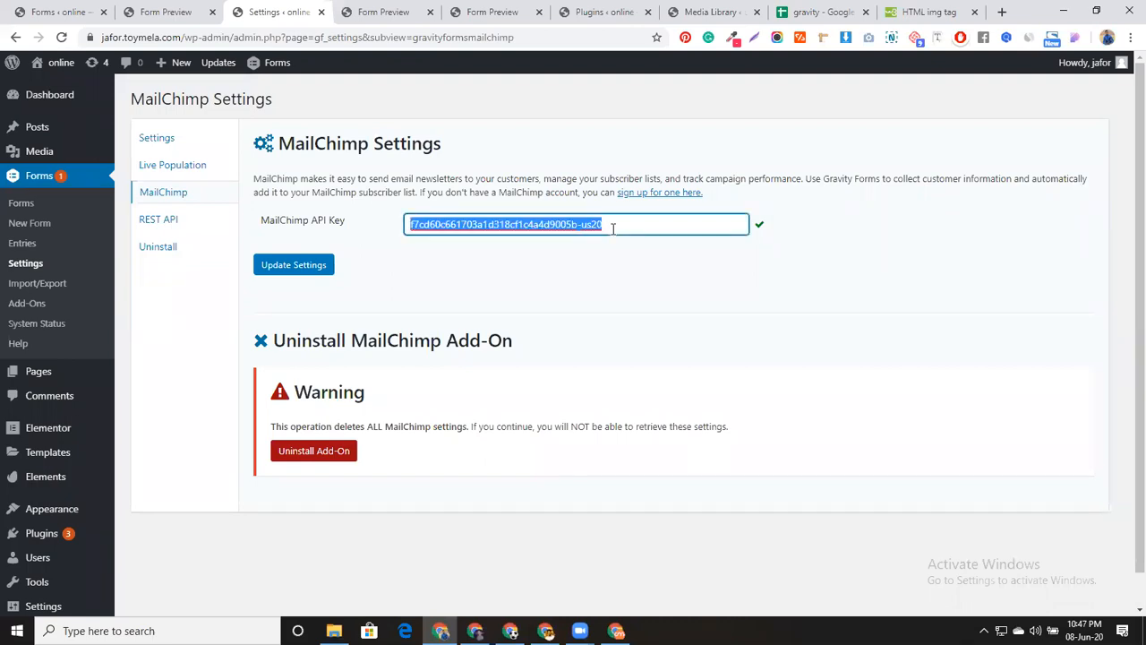
key("BackSpace")
left_click(313, 266)
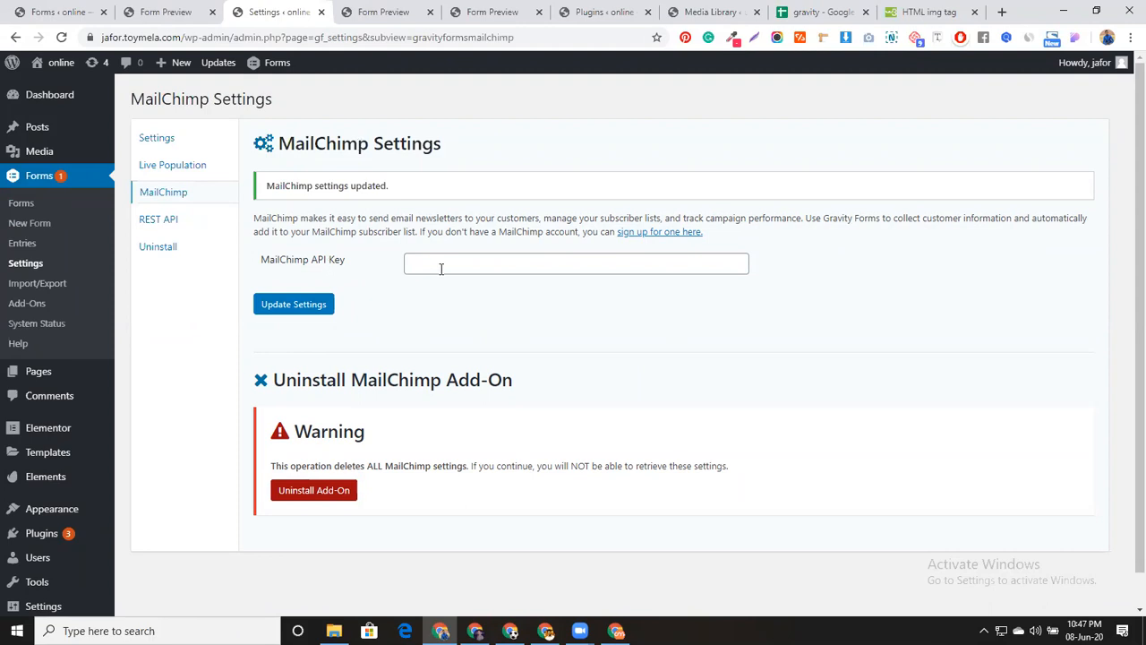
Search Google for 'mailchimp' in a new tab and open mailchimp.com
left_click(1002, 12)
type("mailchi")
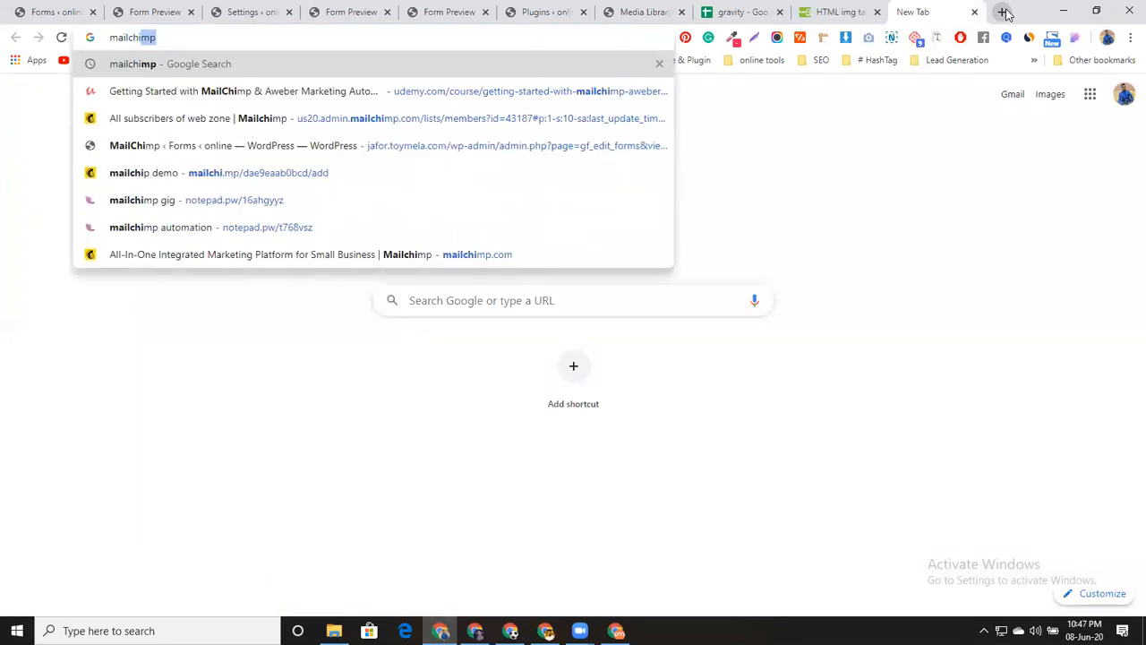
key("Return")
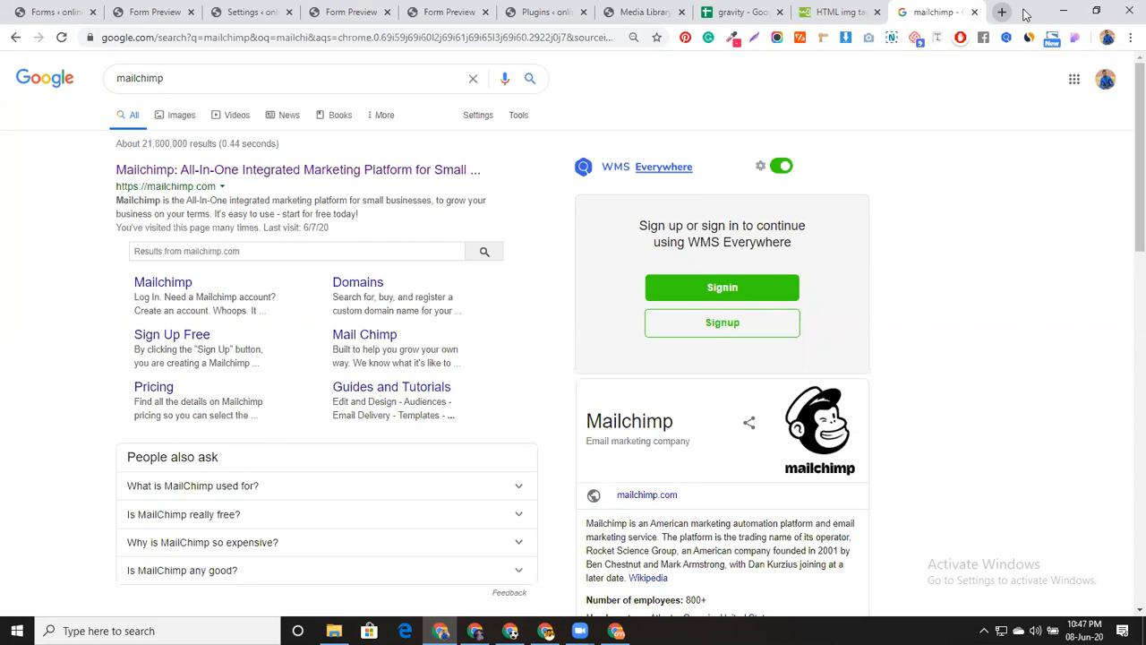
key("alt+Tab")
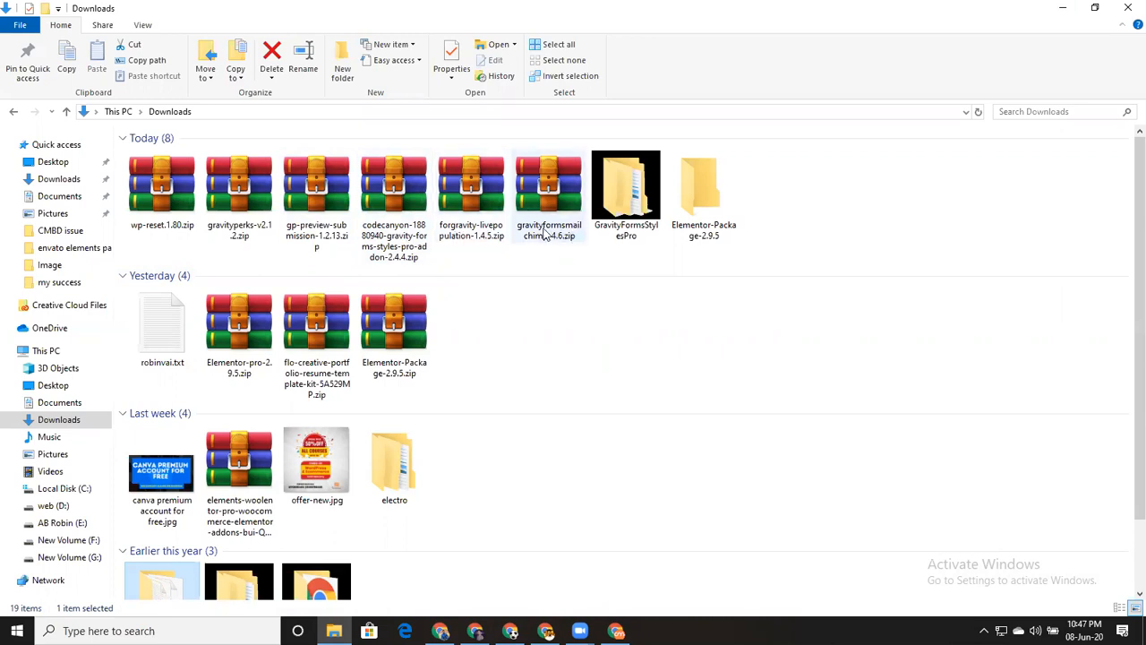
key("alt+Tab")
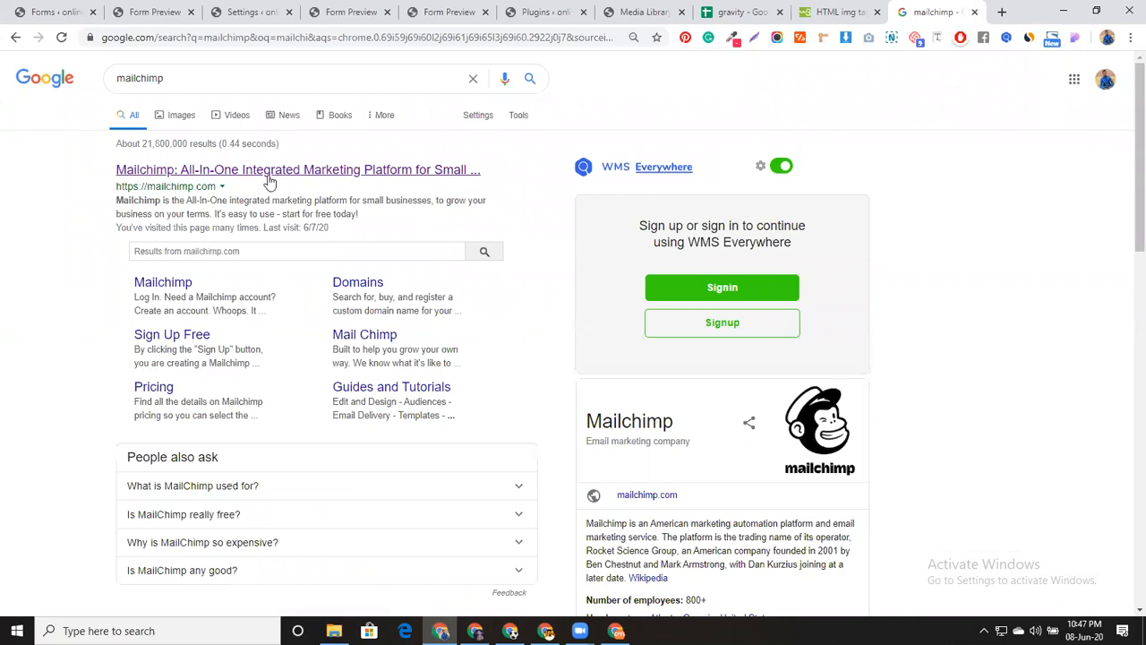
left_click(271, 171)
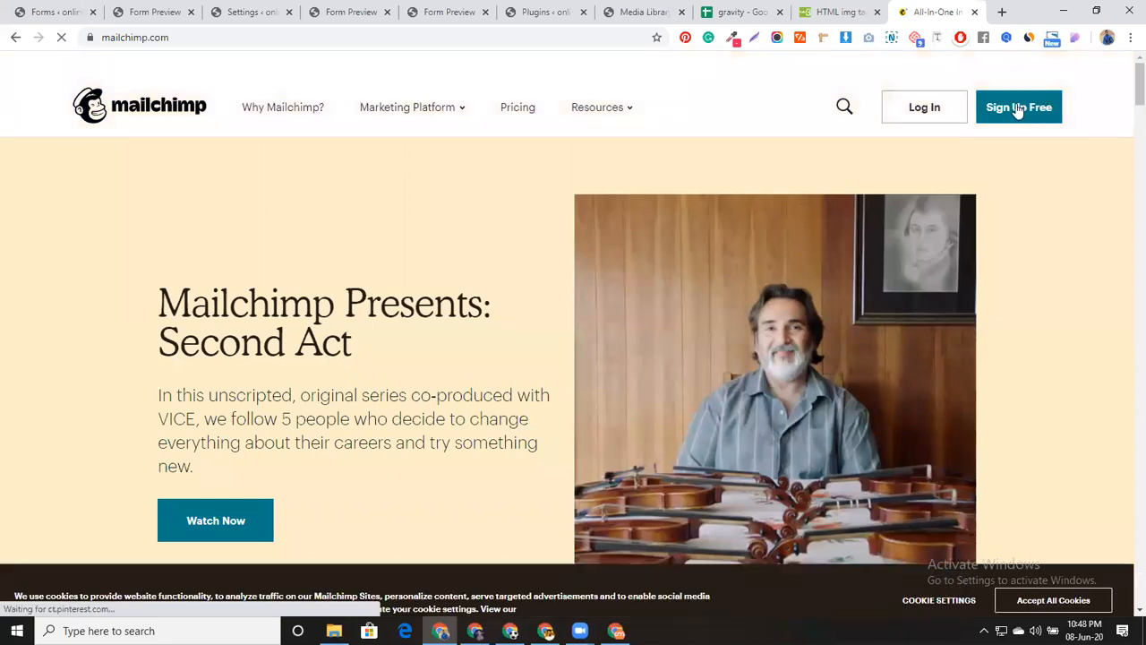
Log in to Mailchimp and view the account overview page
left_click(925, 110)
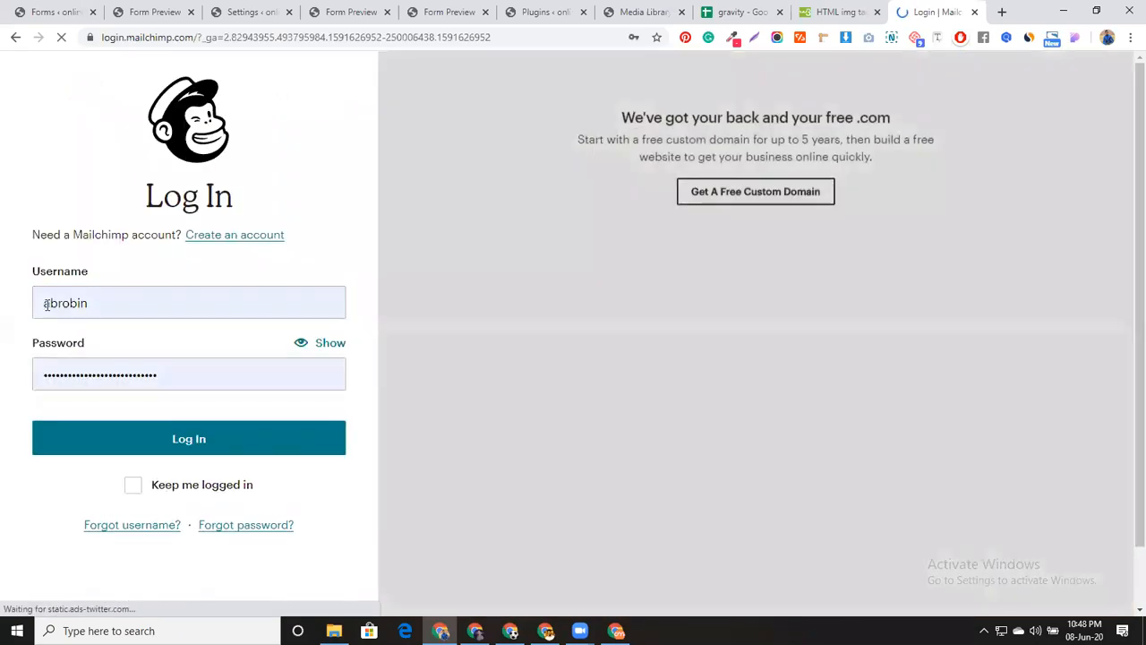
left_click(260, 445)
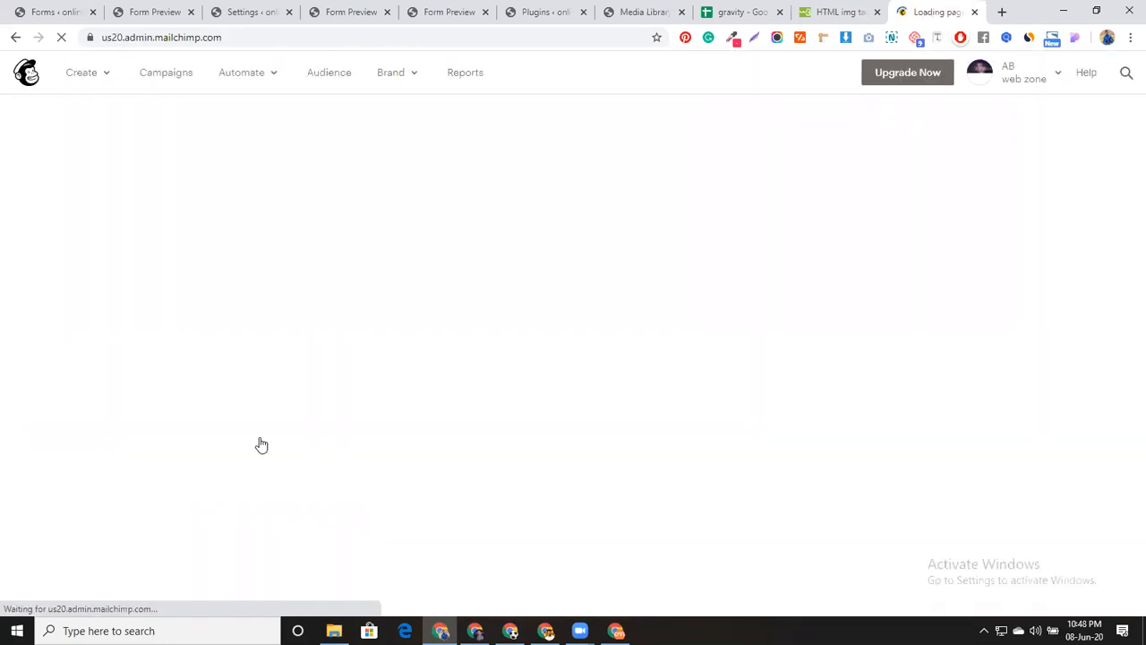
left_click(1048, 80)
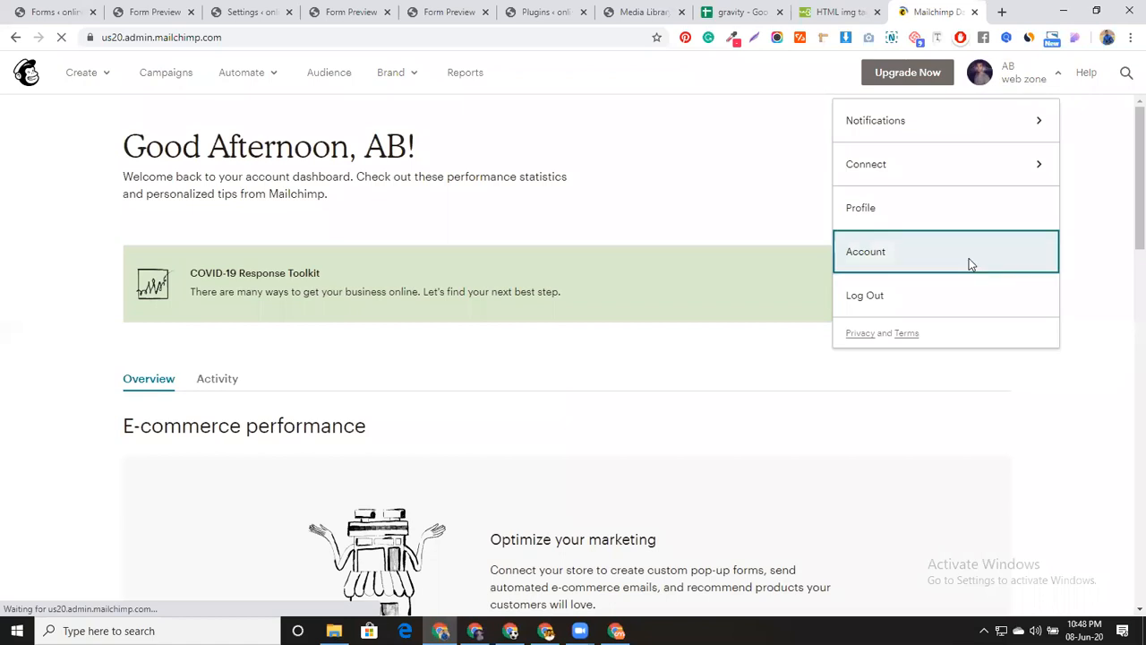
left_click(969, 263)
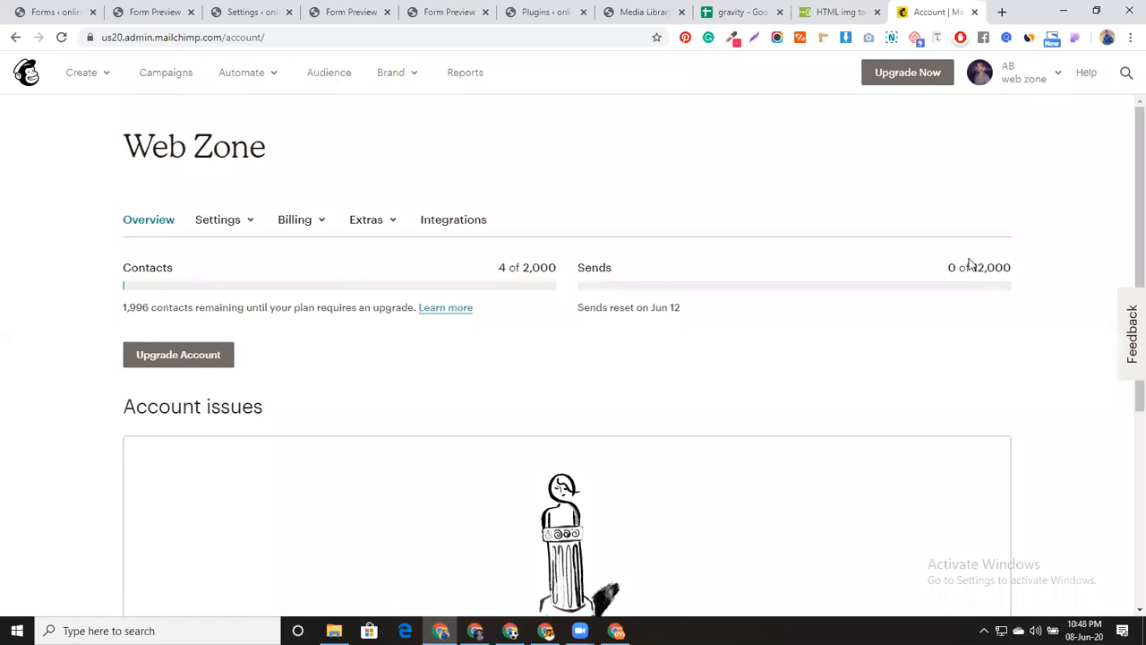
scroll(491, 385, "down", 4)
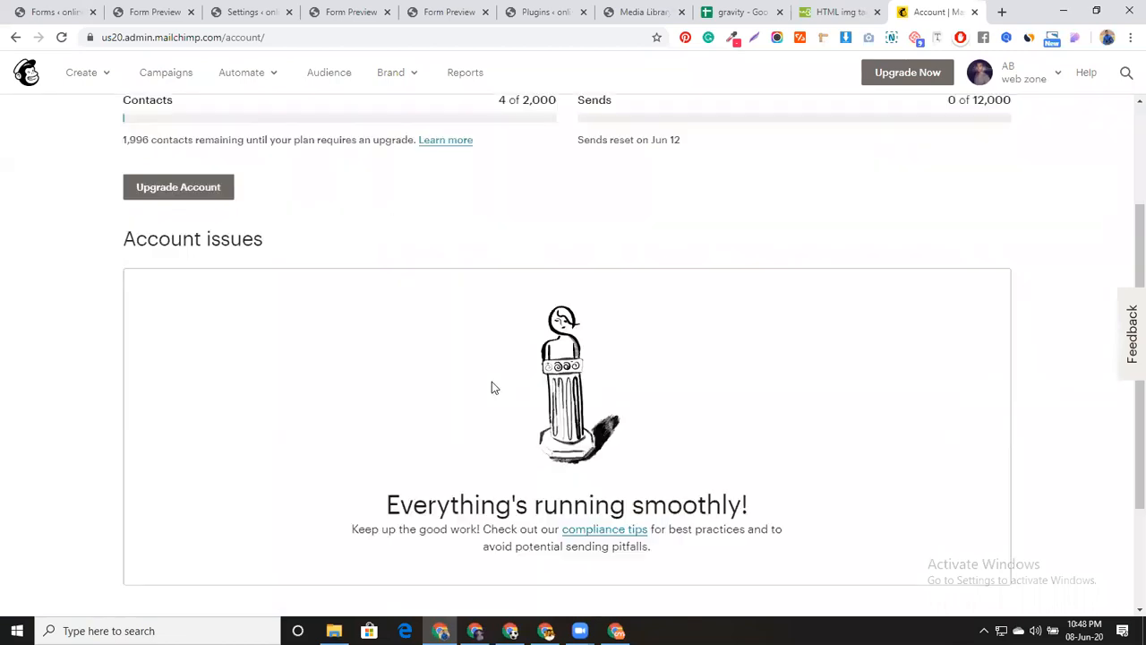
scroll(491, 385, "up", 4)
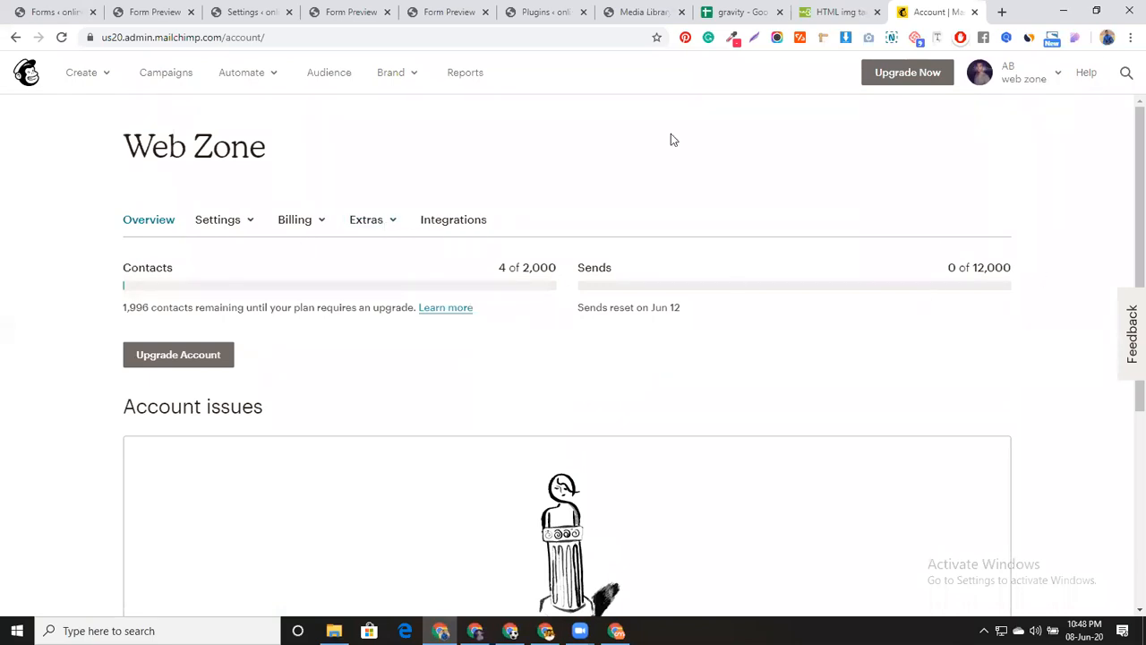
Go to Account > Extras > API keys and create a new key
left_click(1041, 79)
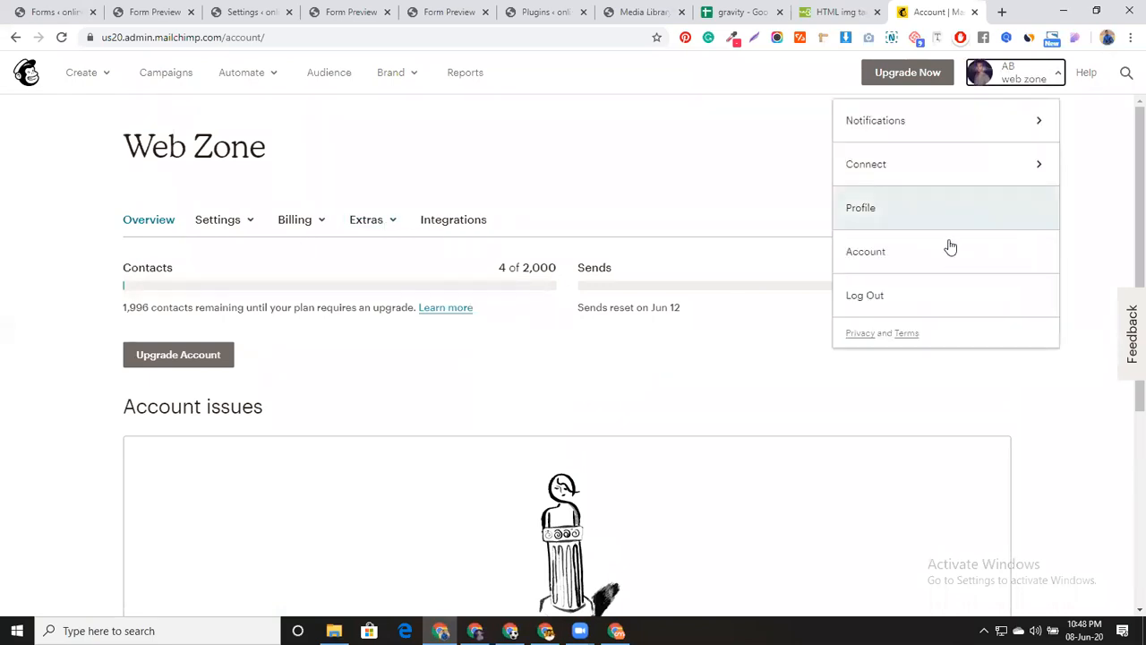
left_click(540, 165)
left_click(399, 221)
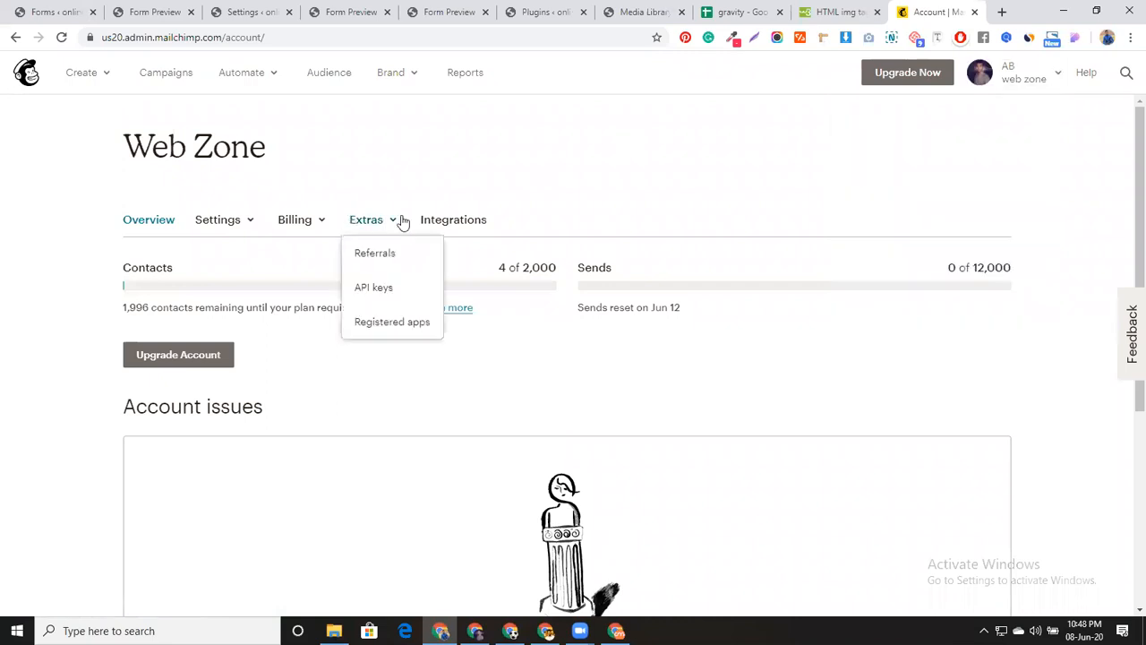
left_click(395, 287)
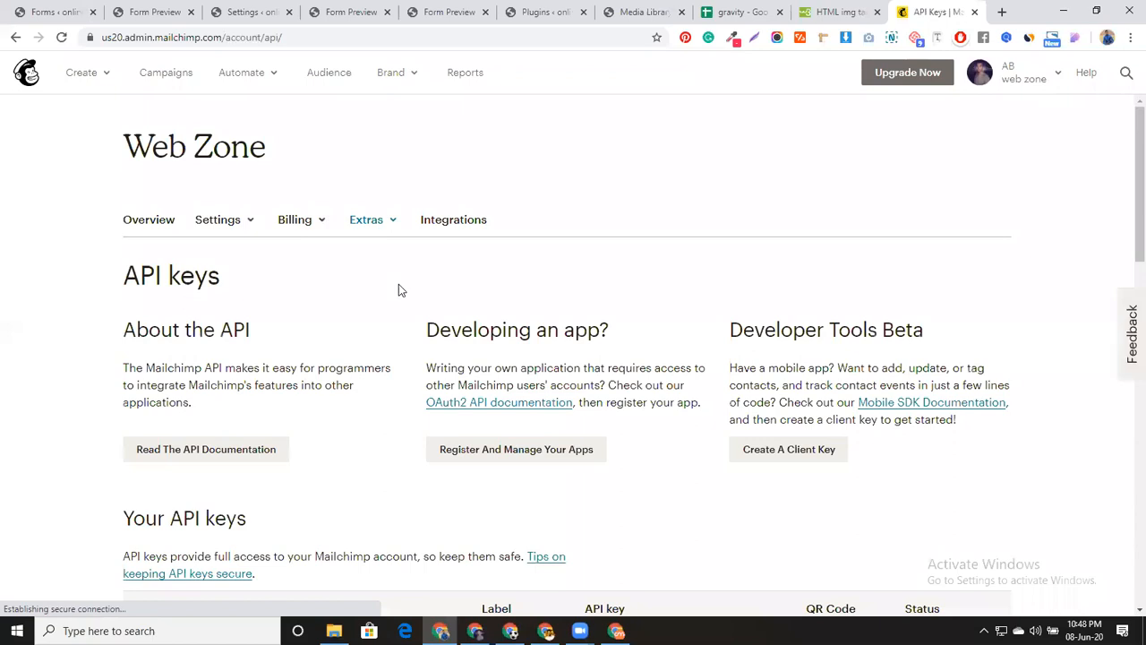
scroll(379, 364, "down", 5)
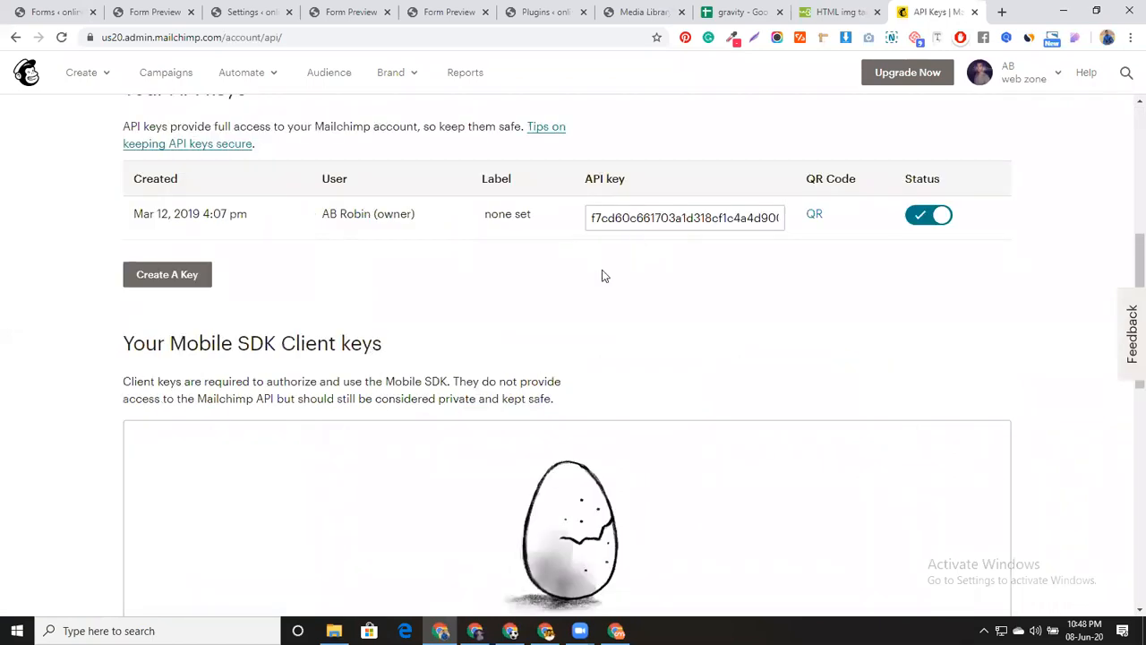
left_click(195, 283)
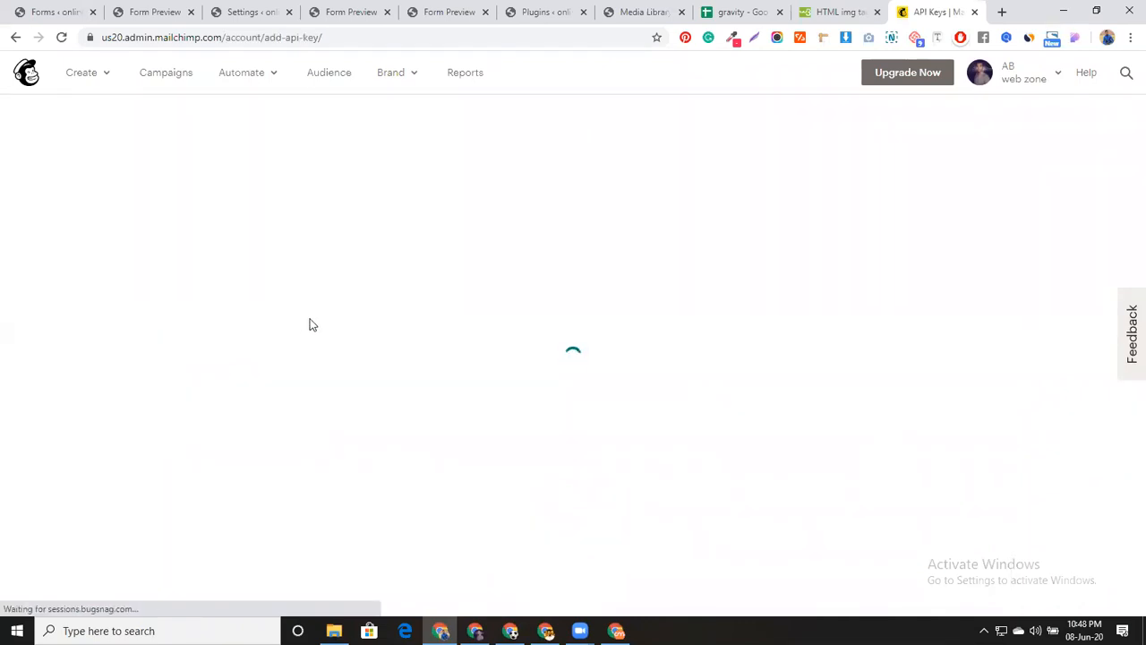
Copy the original API key and switch back to the WordPress tab
scroll(552, 351, "down", 5)
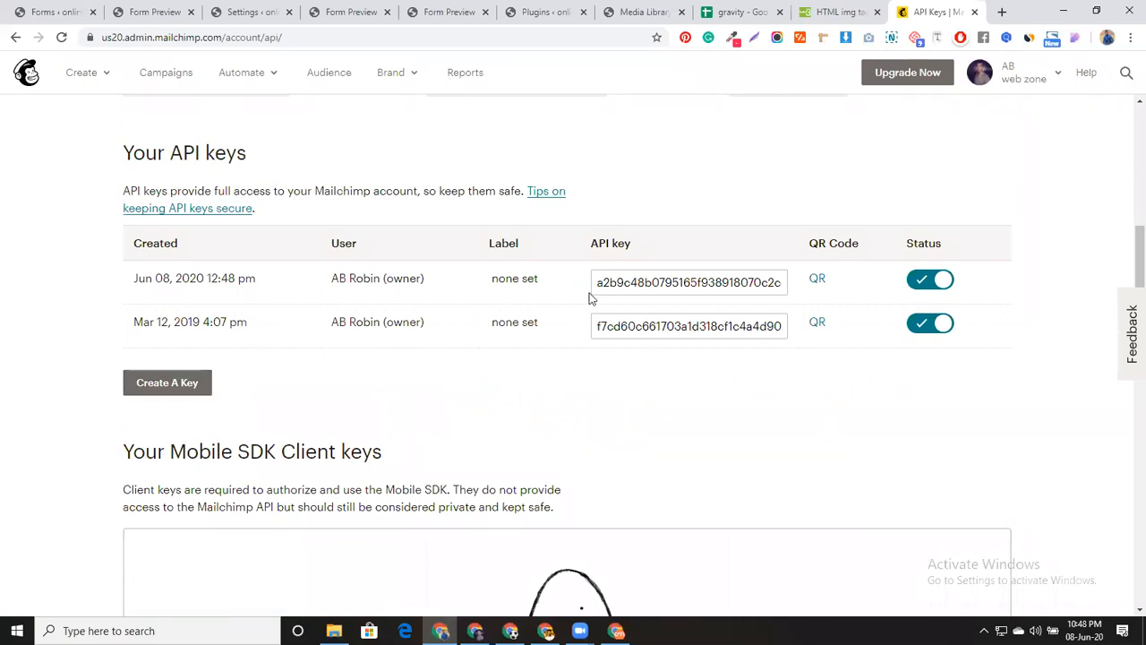
left_click(666, 322)
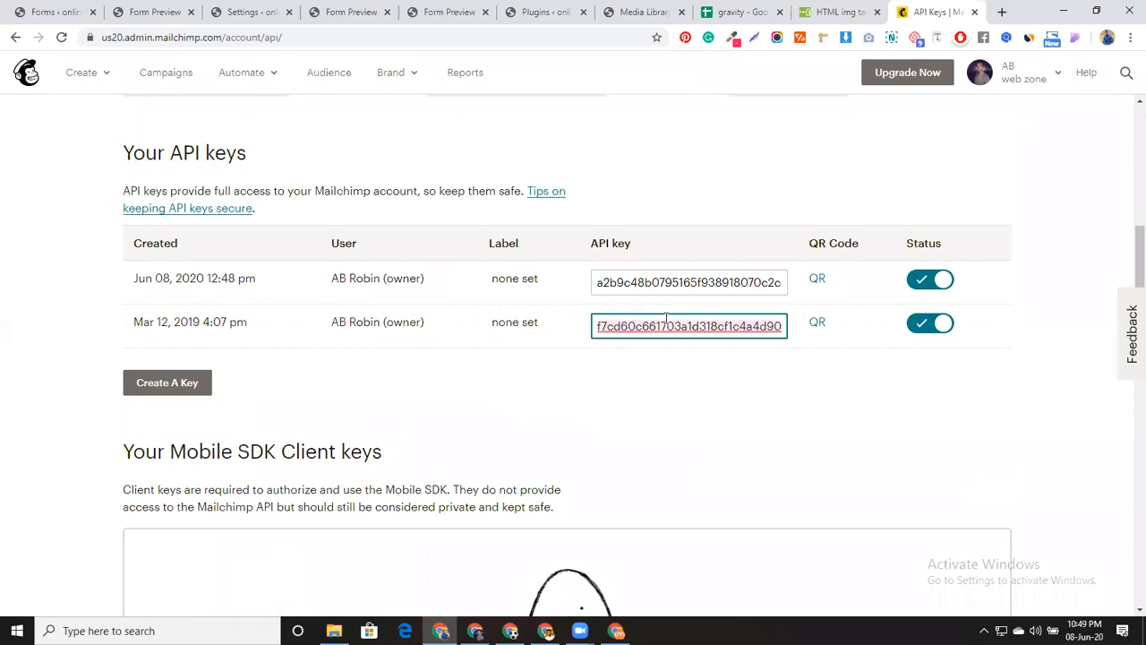
left_click(77, 7)
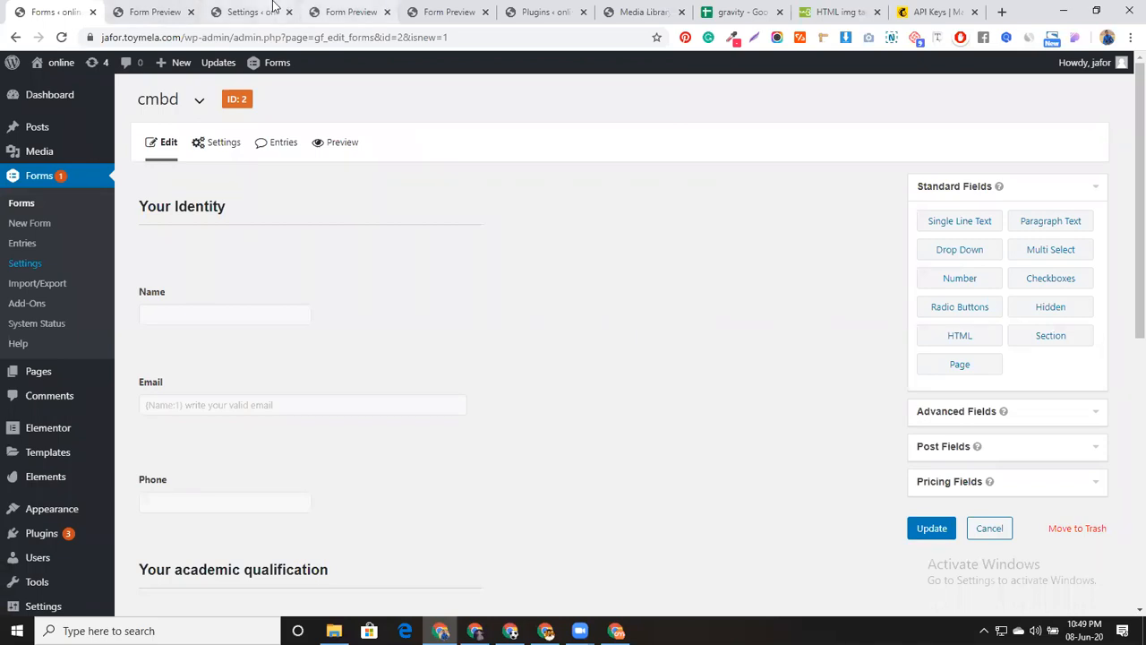
Paste the copied API key into MailChimp settings, save it, and open the Forms list
left_click(244, 11)
left_click(554, 268)
key("ctrl+v")
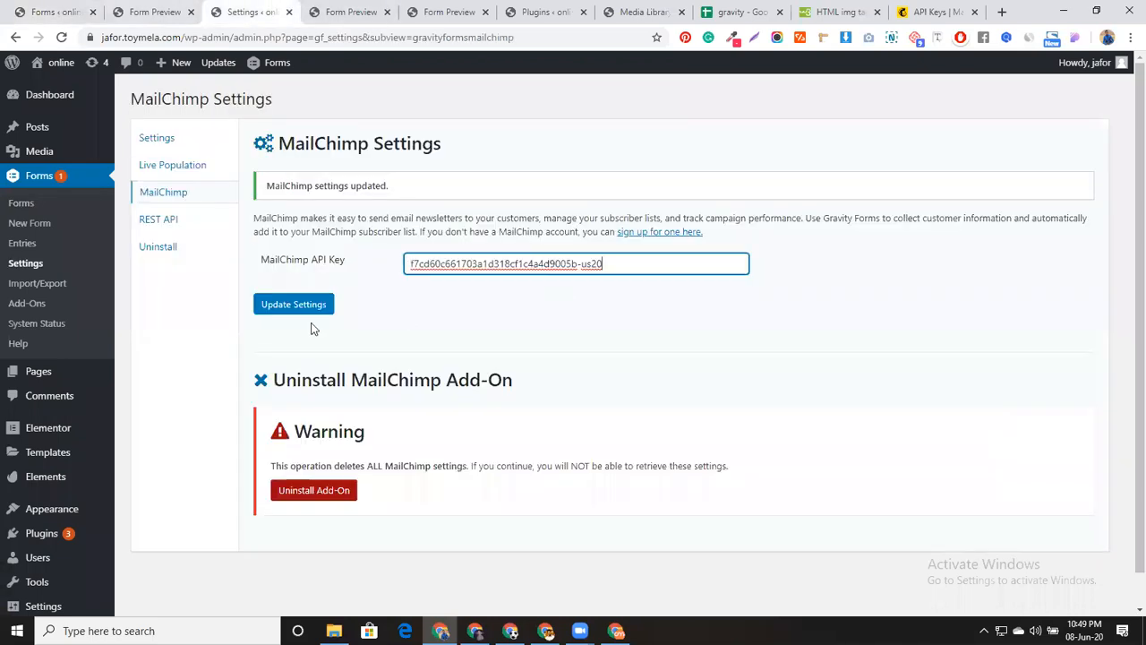
left_click(327, 305)
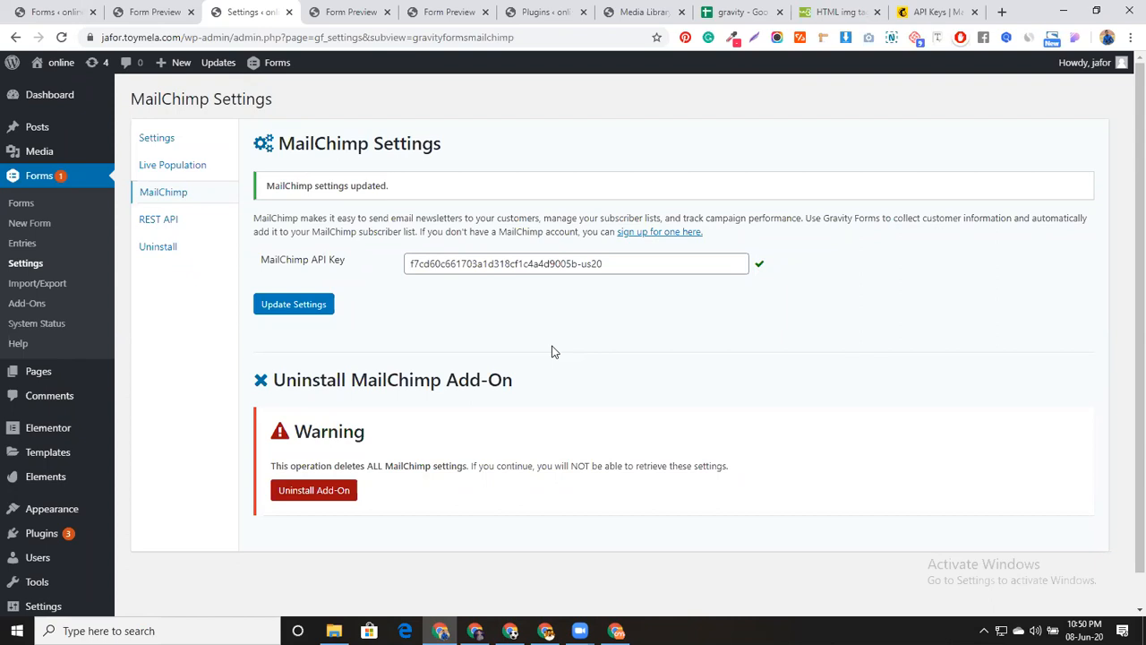
left_click(32, 213)
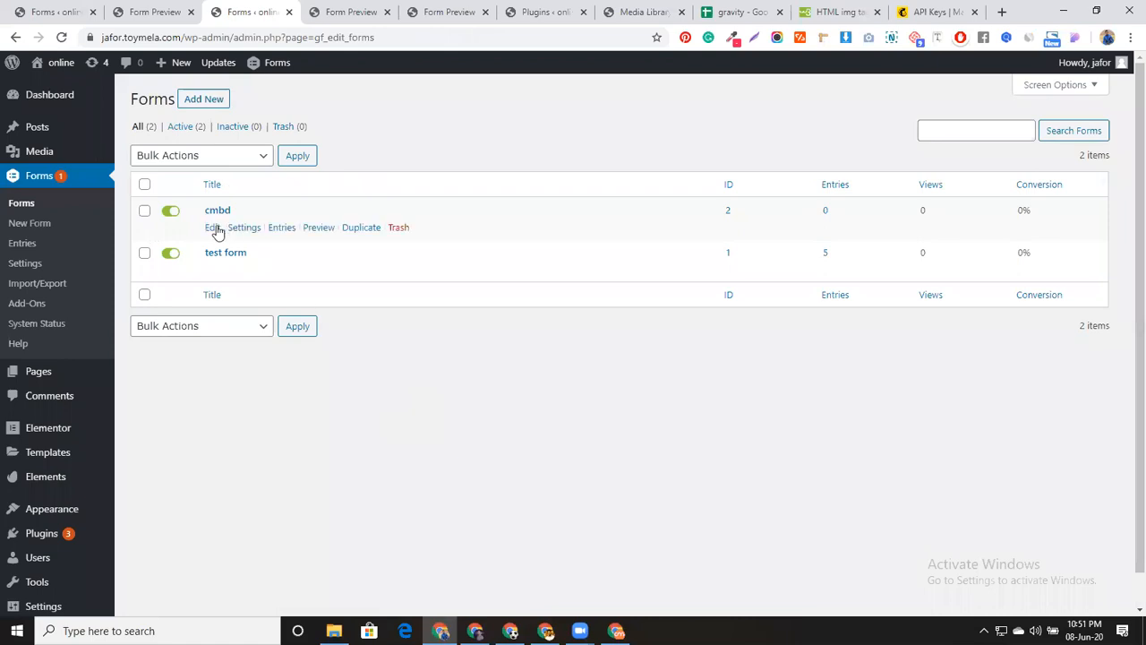
Edit the cmbd form from the Forms list
left_click(214, 227)
mouse_move(224, 145)
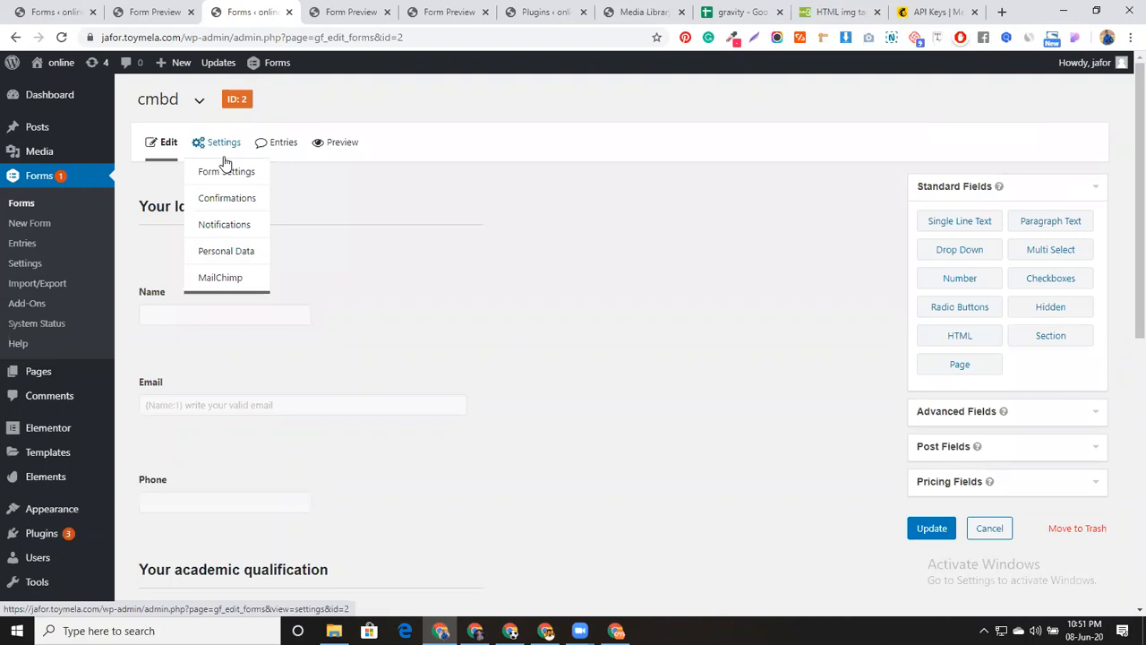
Add a new feed, MailChimp Feed 2, under the form's MailChimp settings and expand the MailChimp List dropdown
left_click(227, 280)
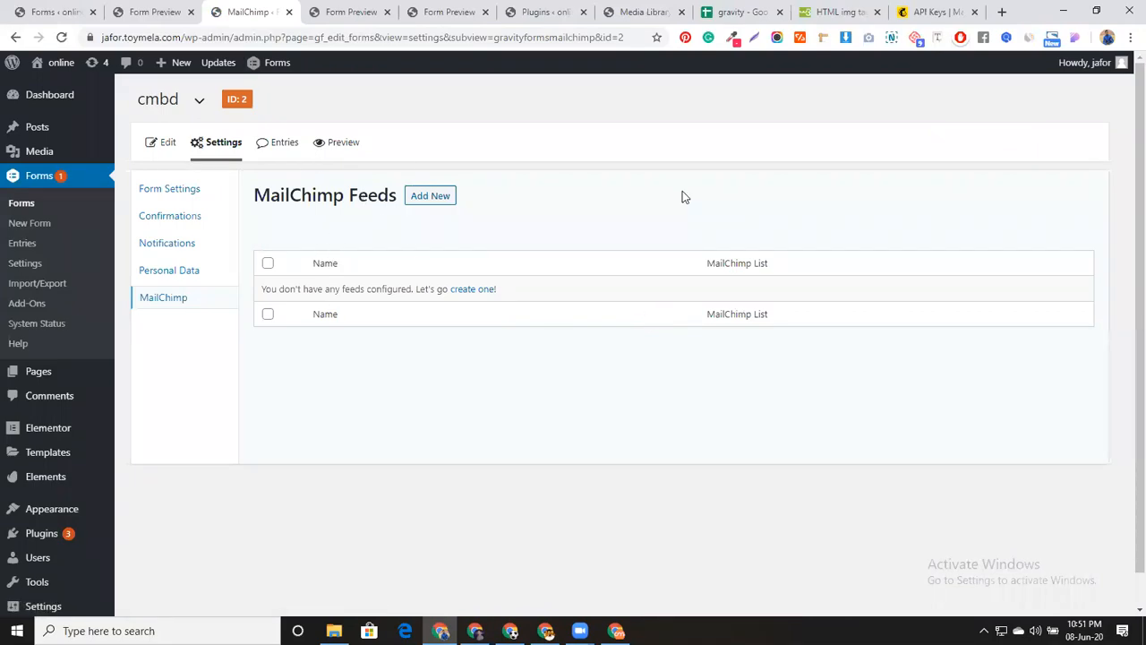
left_click(431, 199)
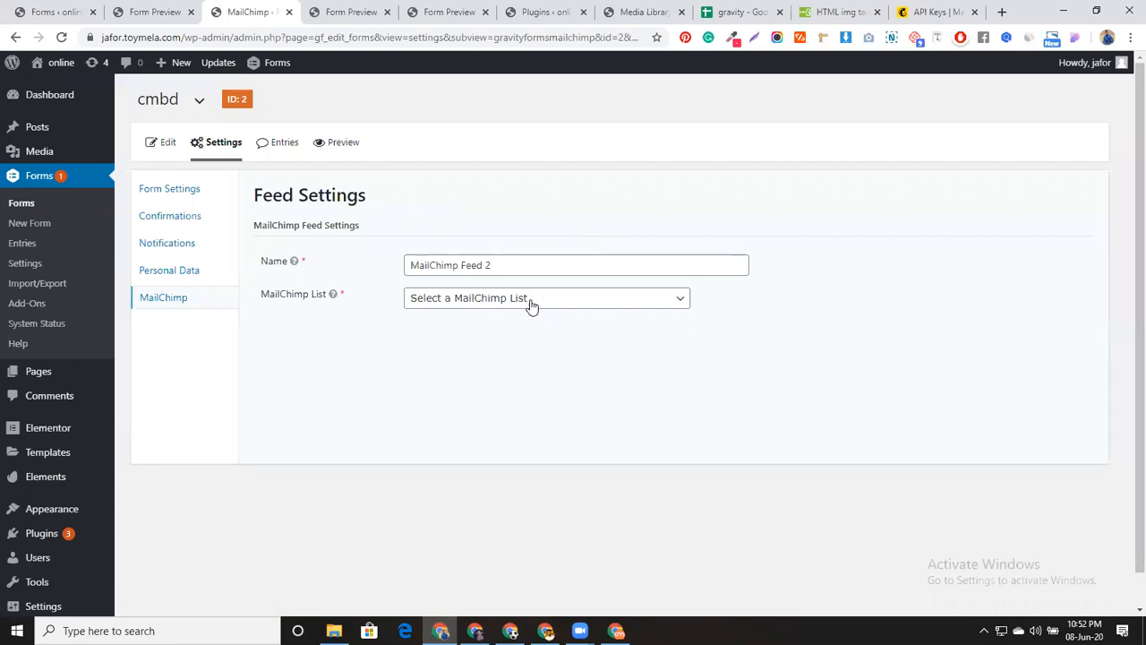
left_click(915, 12)
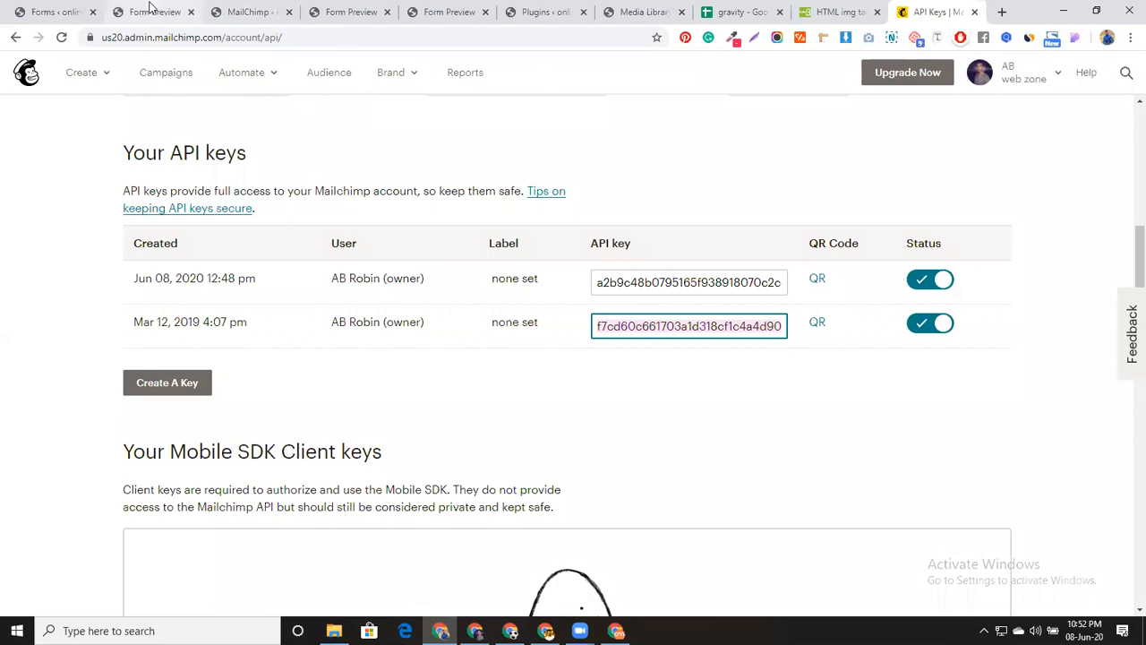
left_click(43, 11)
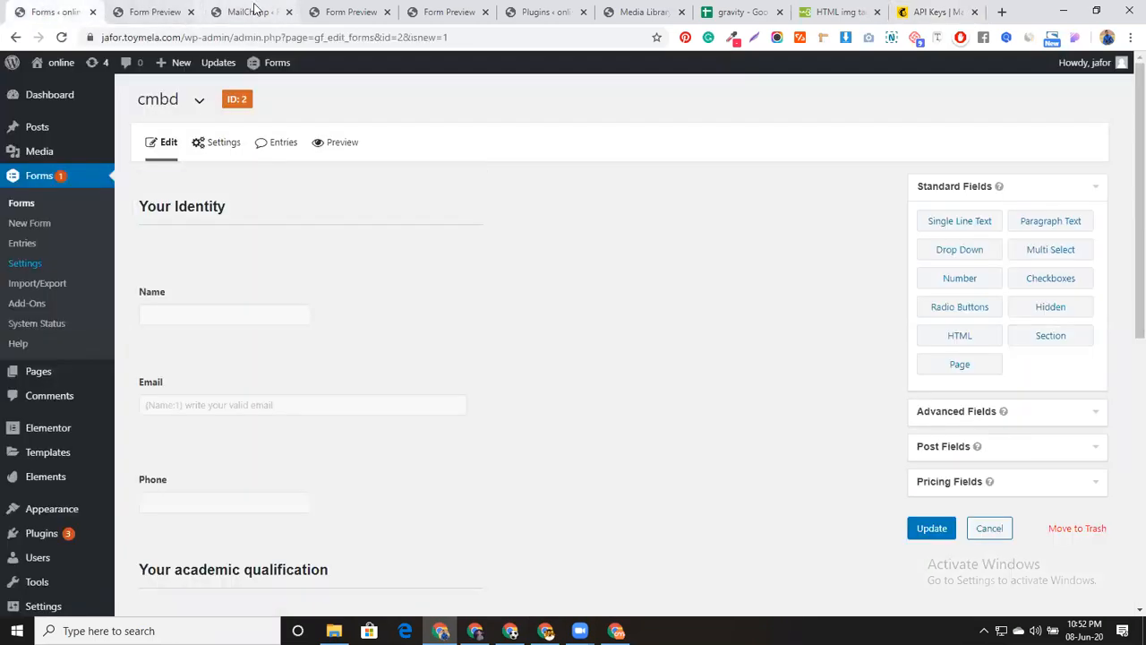
left_click(178, 4)
left_click(319, 3)
left_click(248, 7)
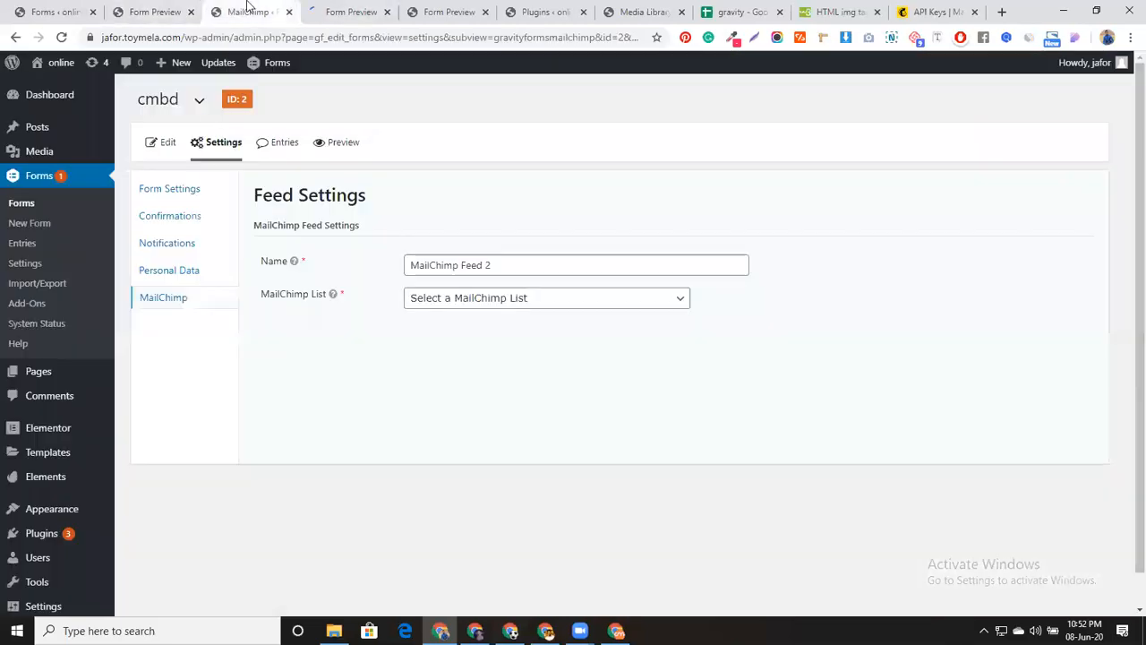
left_click(600, 304)
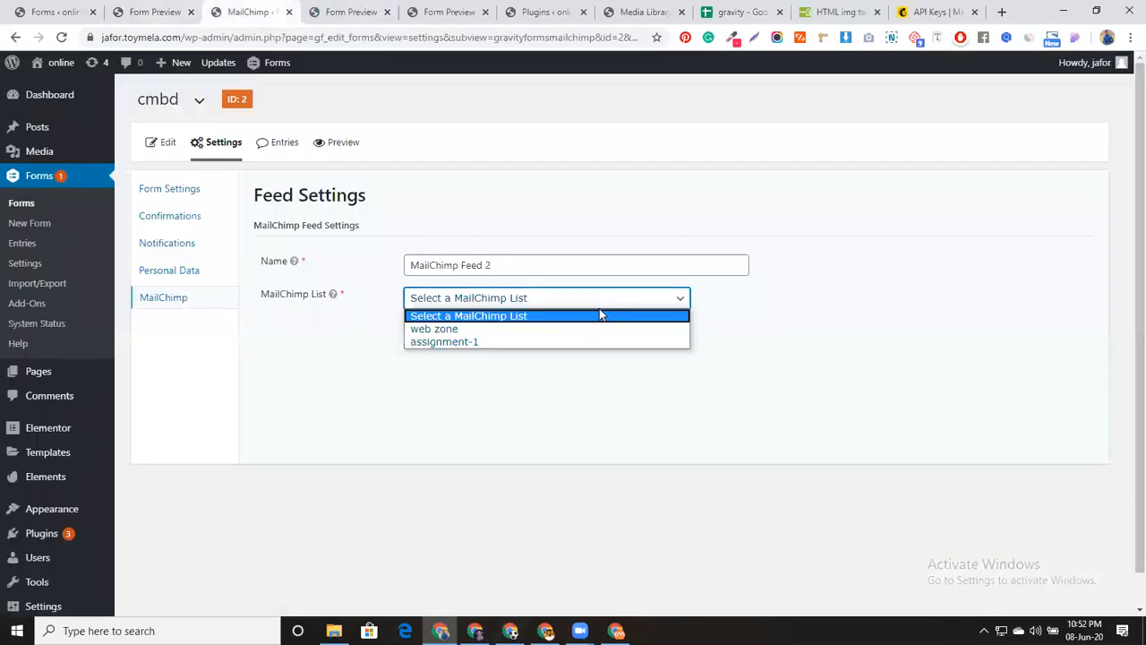
Choose the assignment-1 list and map Email Address to the Email field
left_click(533, 342)
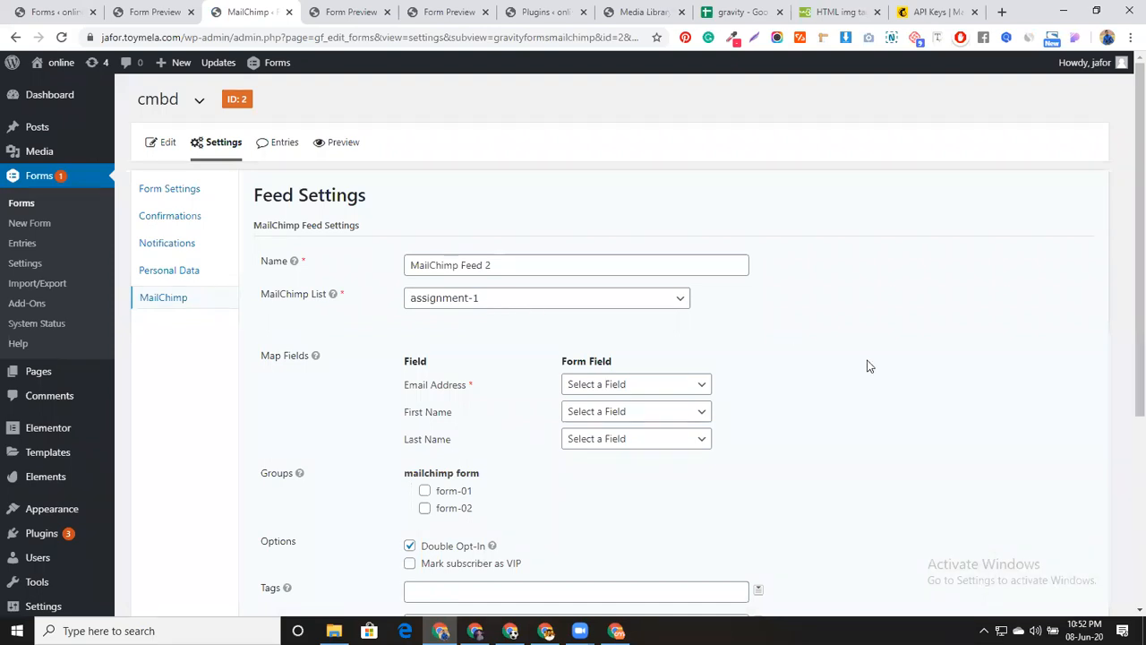
scroll(864, 366, "down", 1)
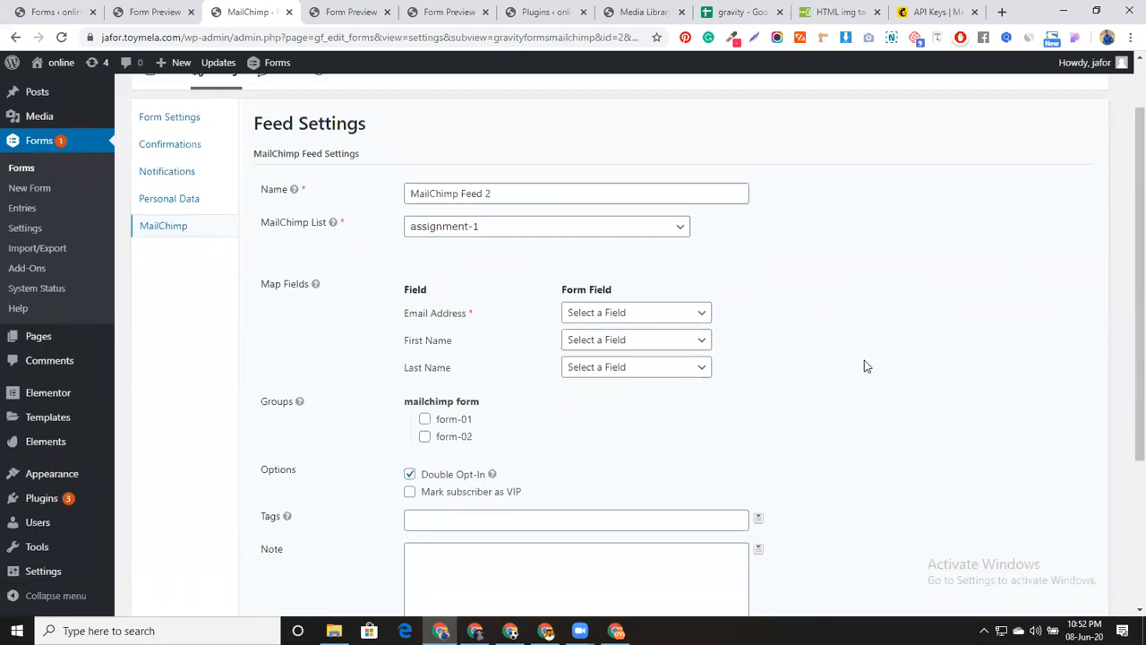
left_click(614, 312)
left_click(614, 346)
Map First Name to the Name field, leaving Last Name unmapped
left_click(596, 342)
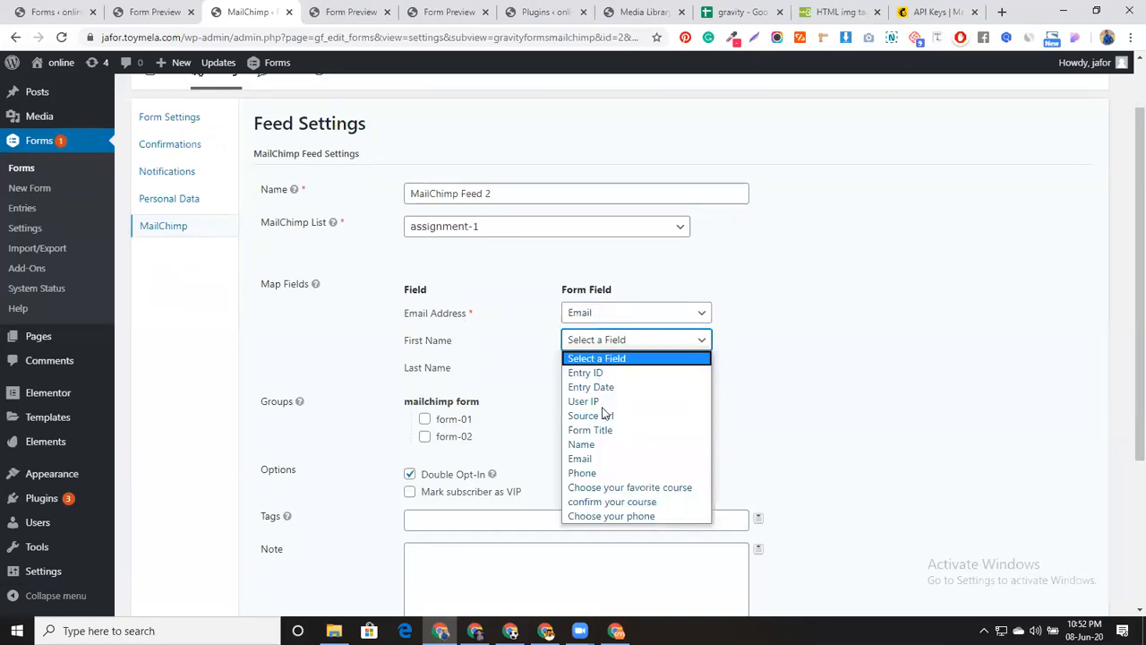
left_click(596, 443)
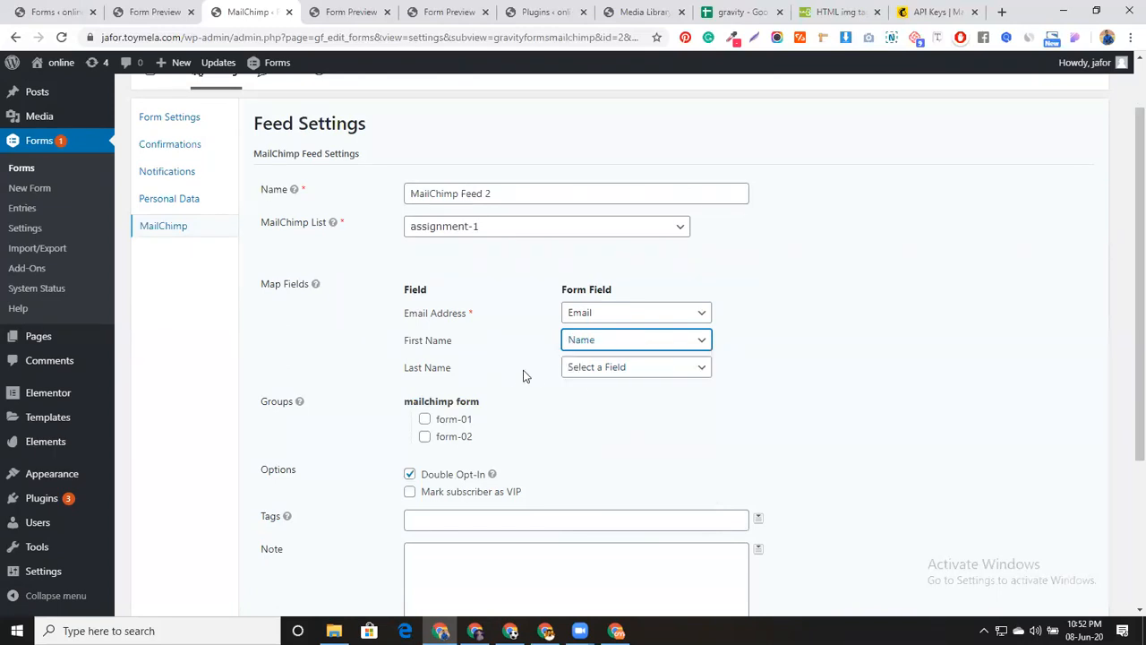
left_click(582, 369)
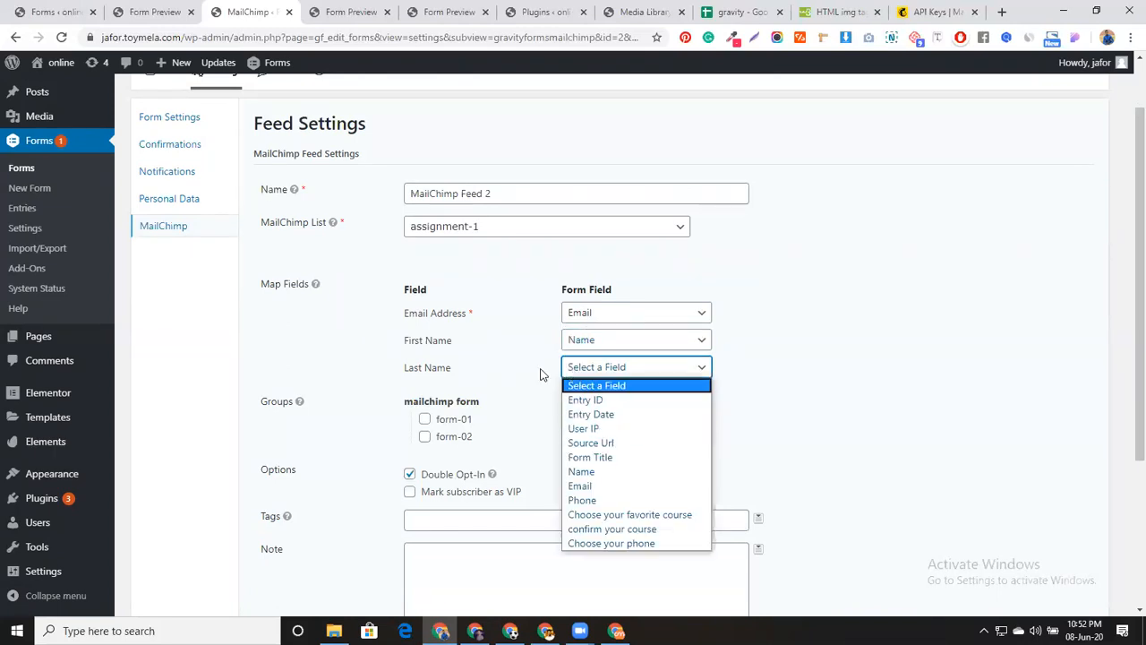
left_click(520, 354)
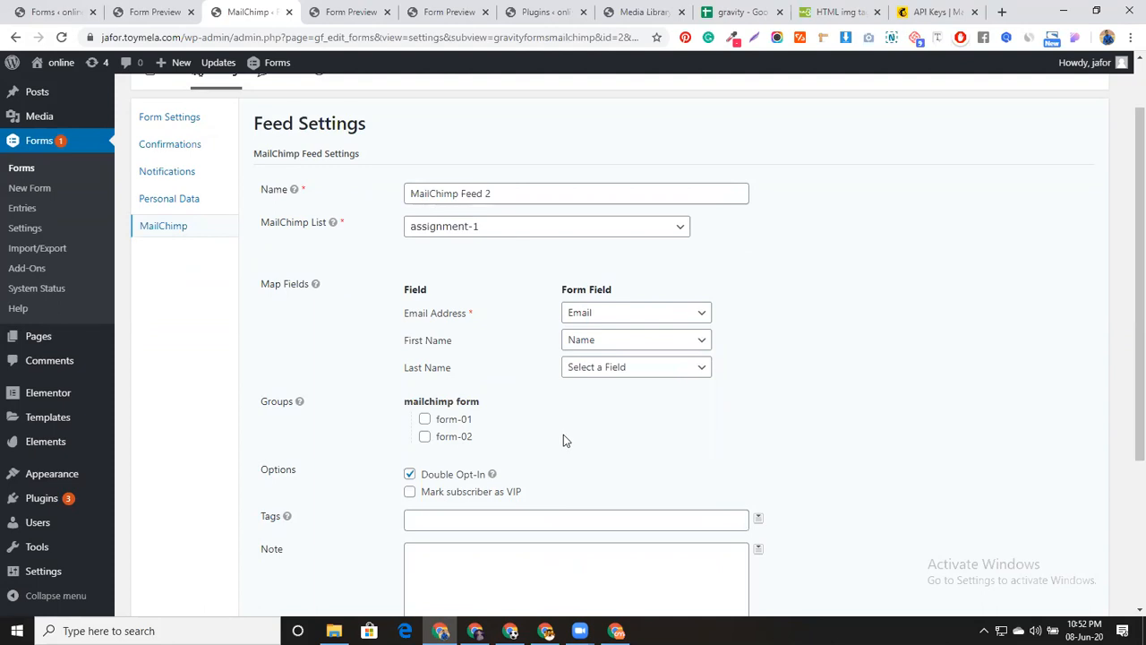
scroll(563, 437, "down", 1)
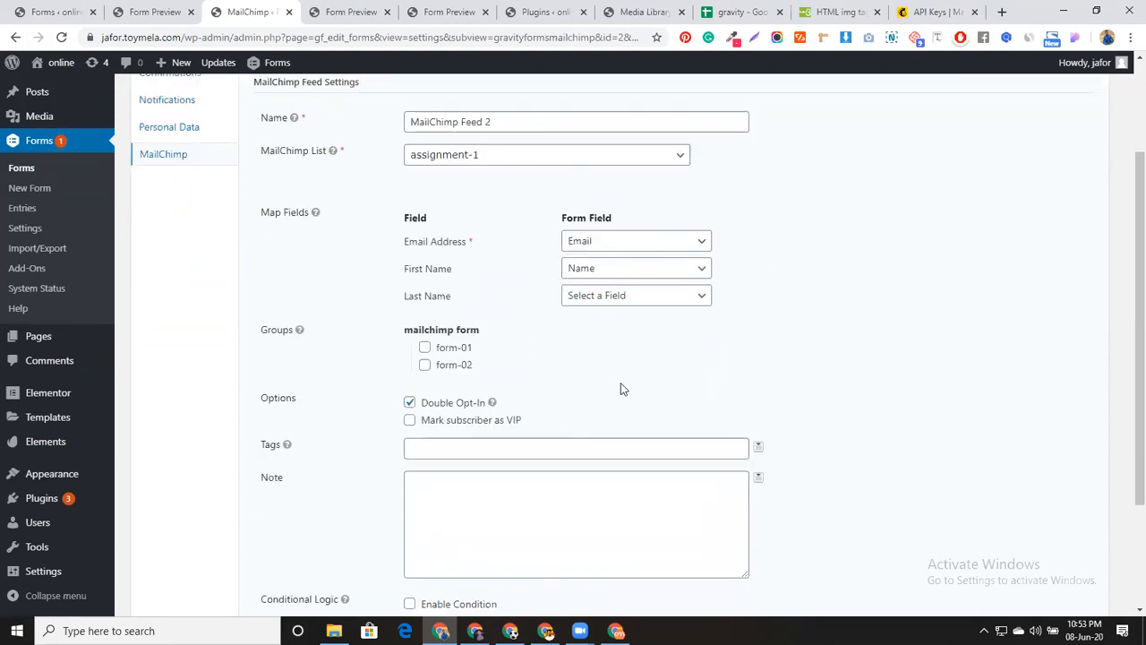
scroll(620, 387, "down", 3)
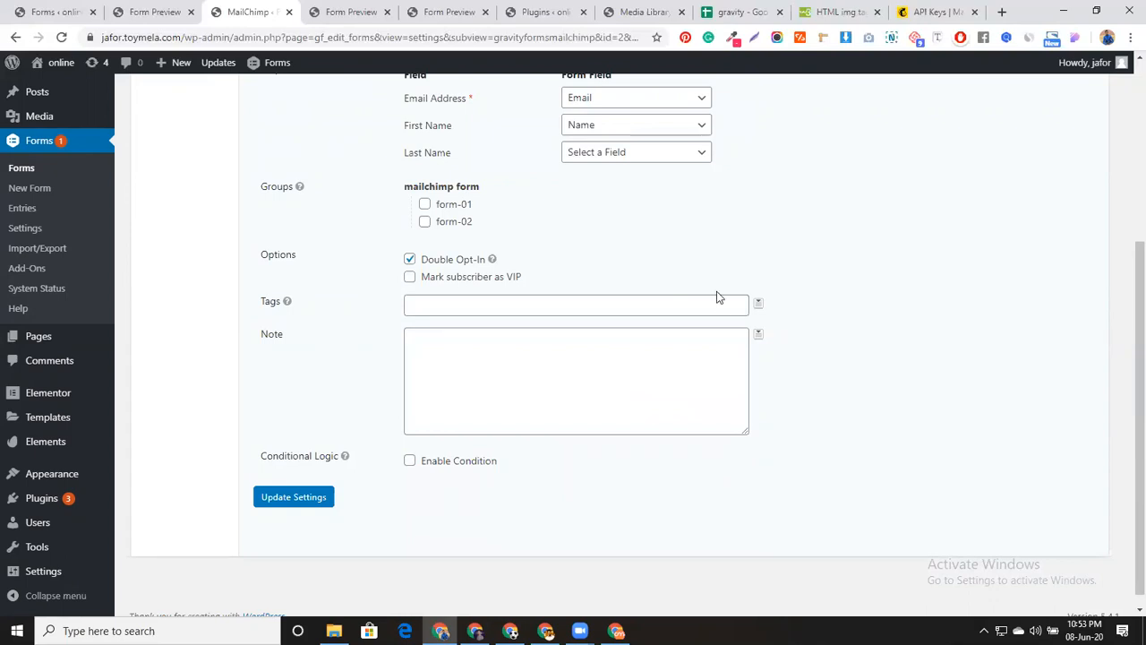
scroll(734, 323, "up", 3)
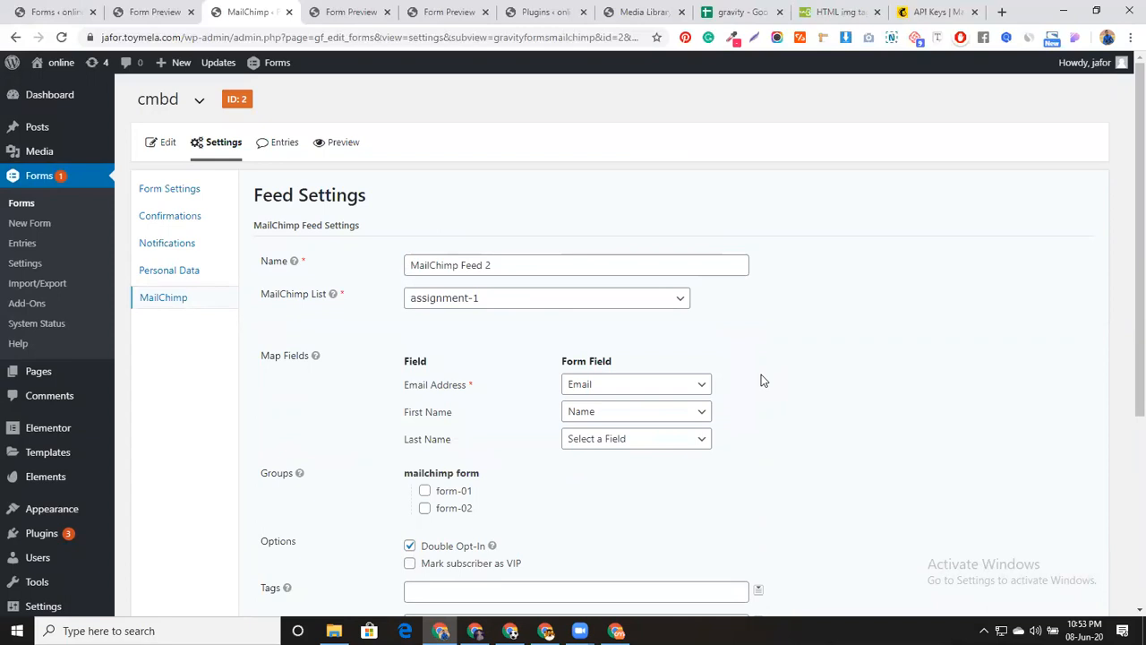
scroll(695, 396, "down", 3)
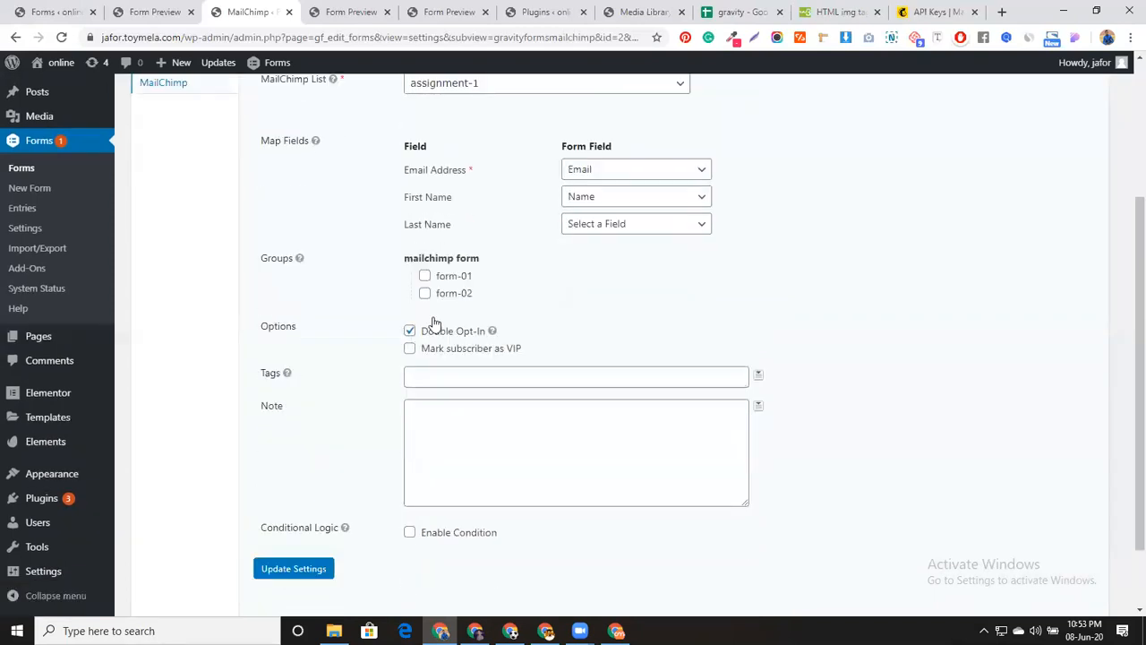
scroll(867, 404, "up", 3)
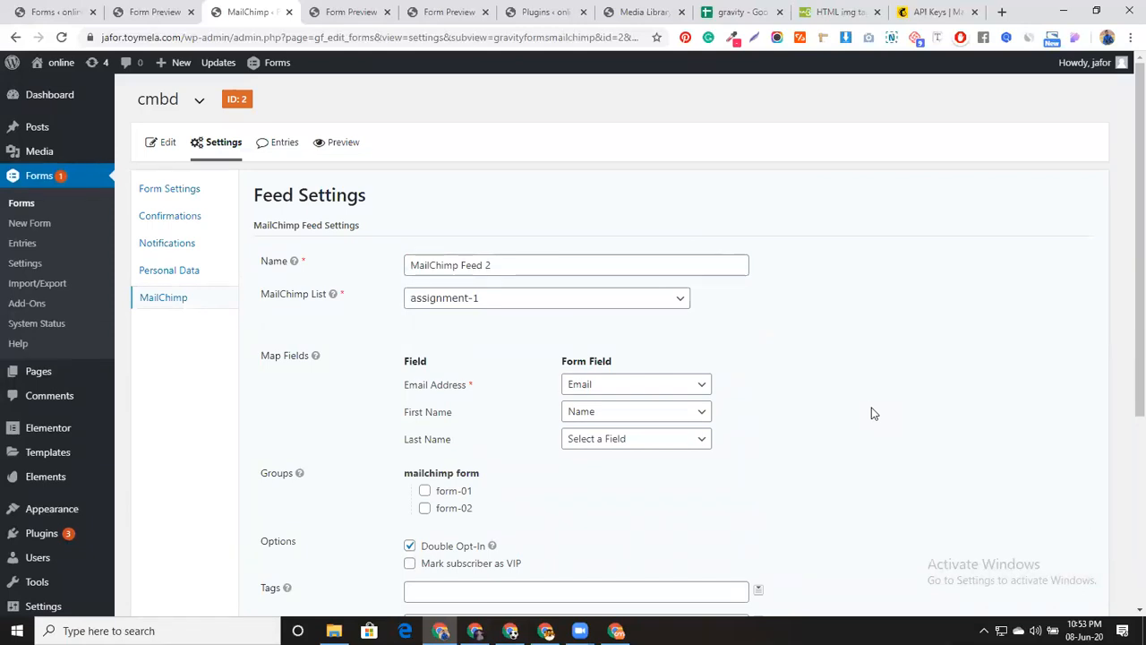
scroll(844, 317, "down", 3)
scroll(847, 328, "up", 3)
scroll(869, 343, "down", 3)
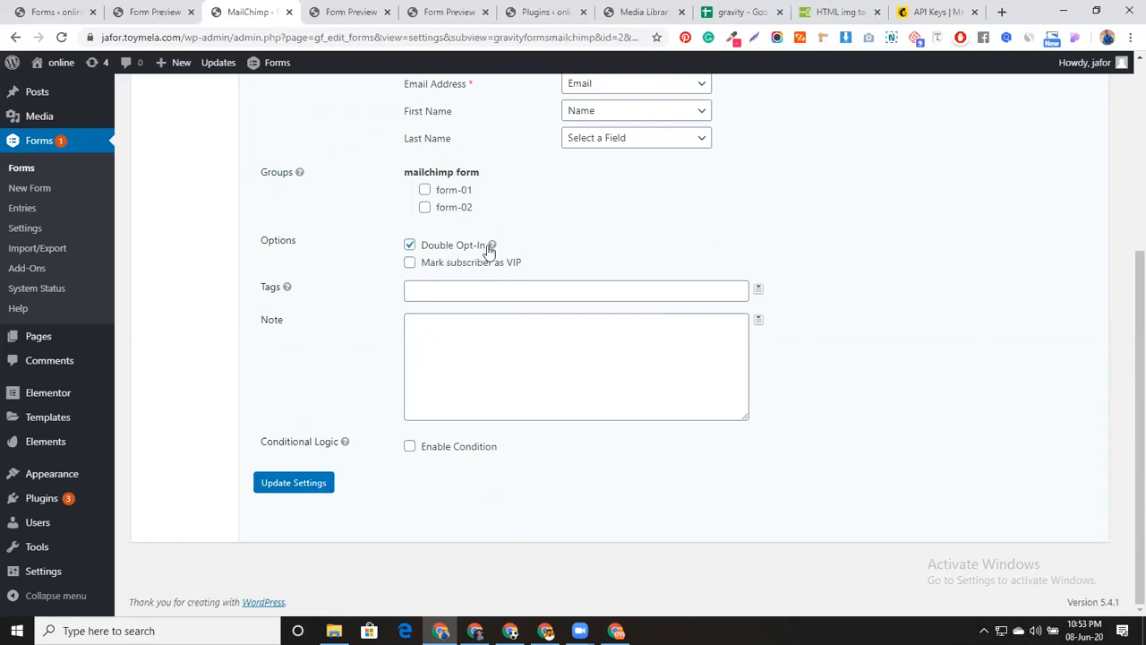
Save MailChimp Feed 2 with Update Settings
mouse_move(490, 251)
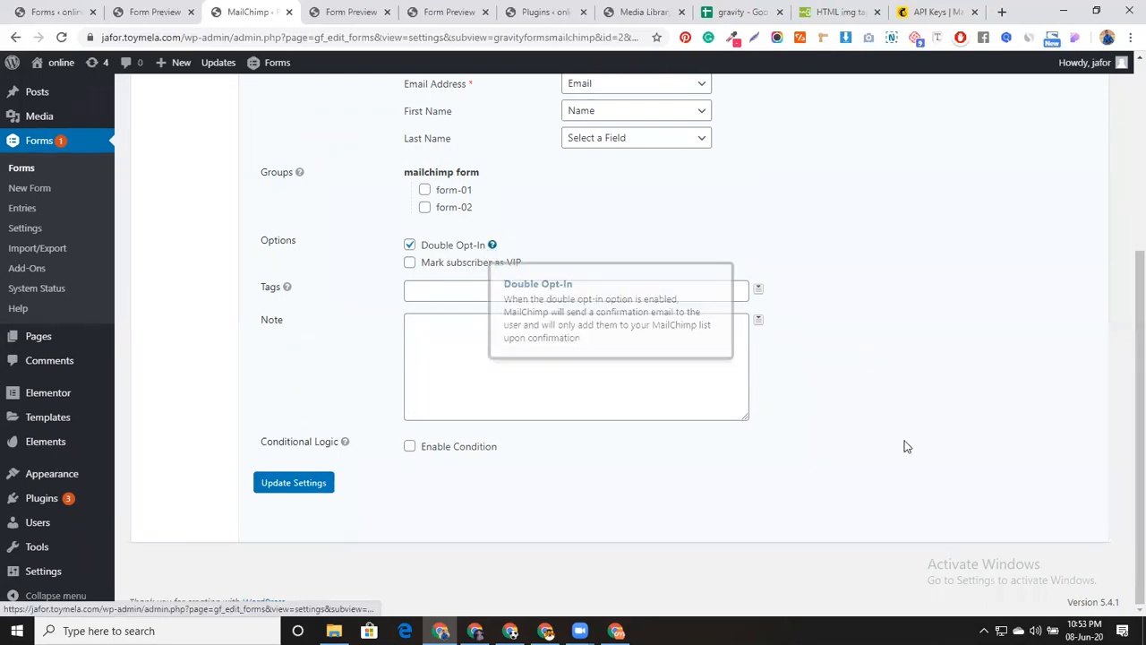
scroll(904, 446, "up", 3)
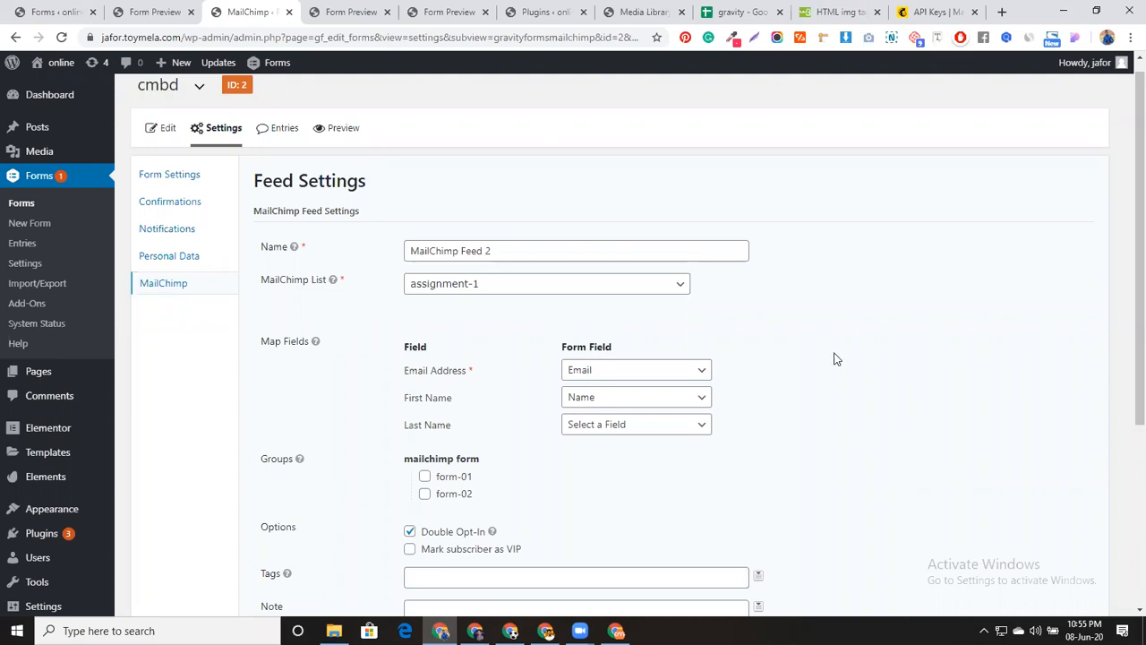
scroll(377, 495, "down", 1)
scroll(824, 376, "down", 3)
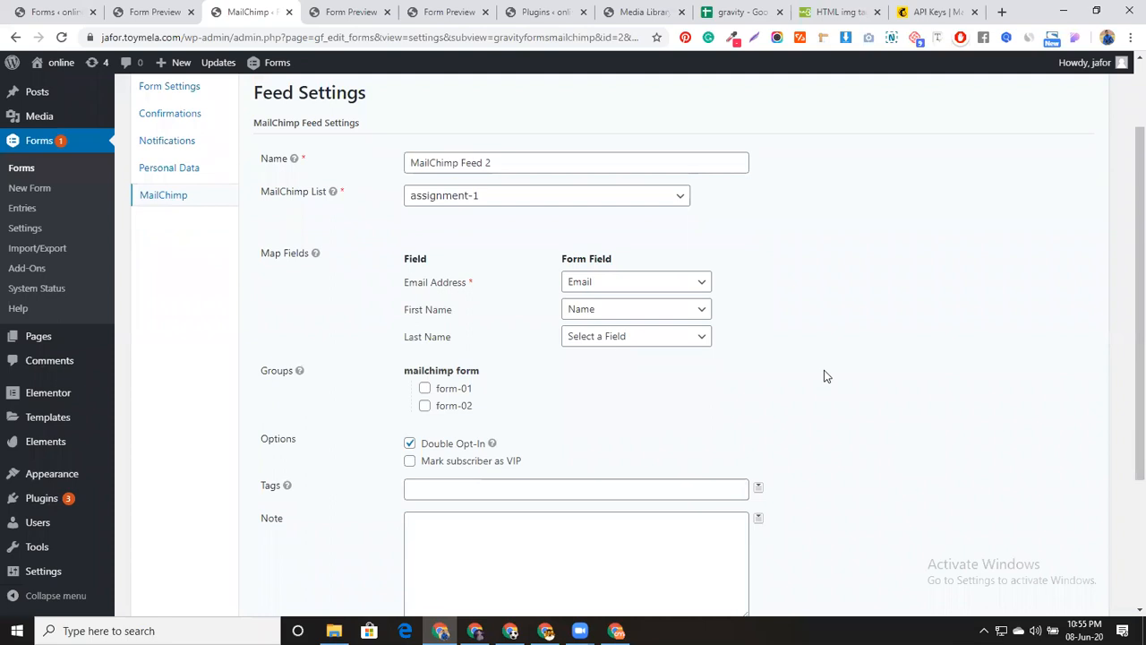
left_click(322, 491)
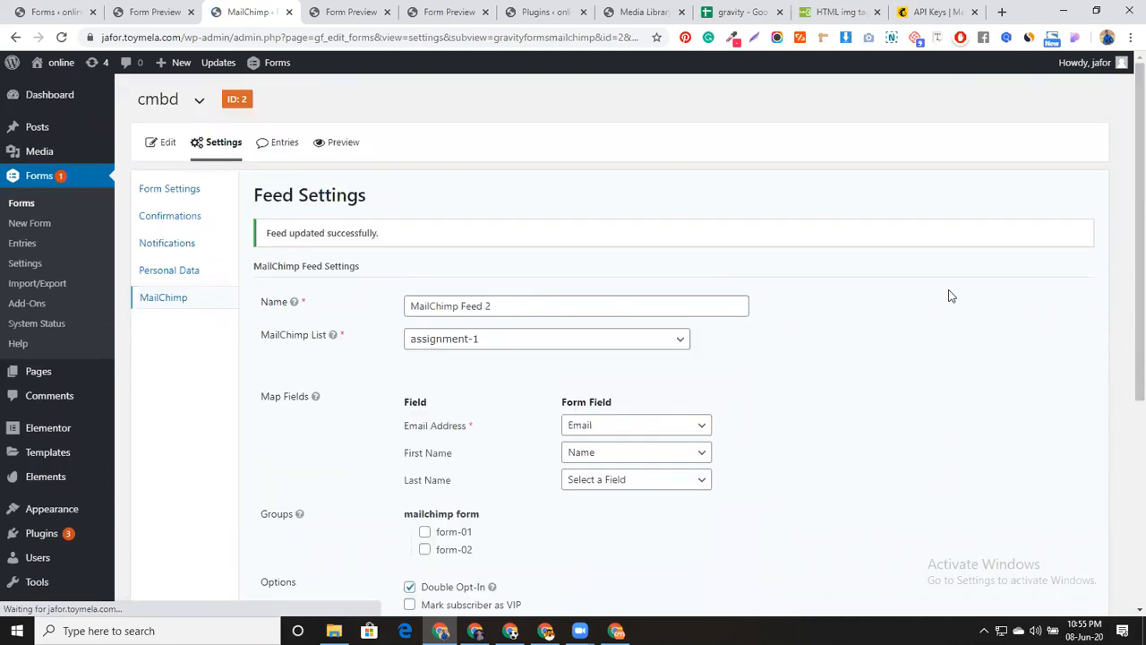
Preview the cmbd form and close the older preview tabs
left_click(346, 141)
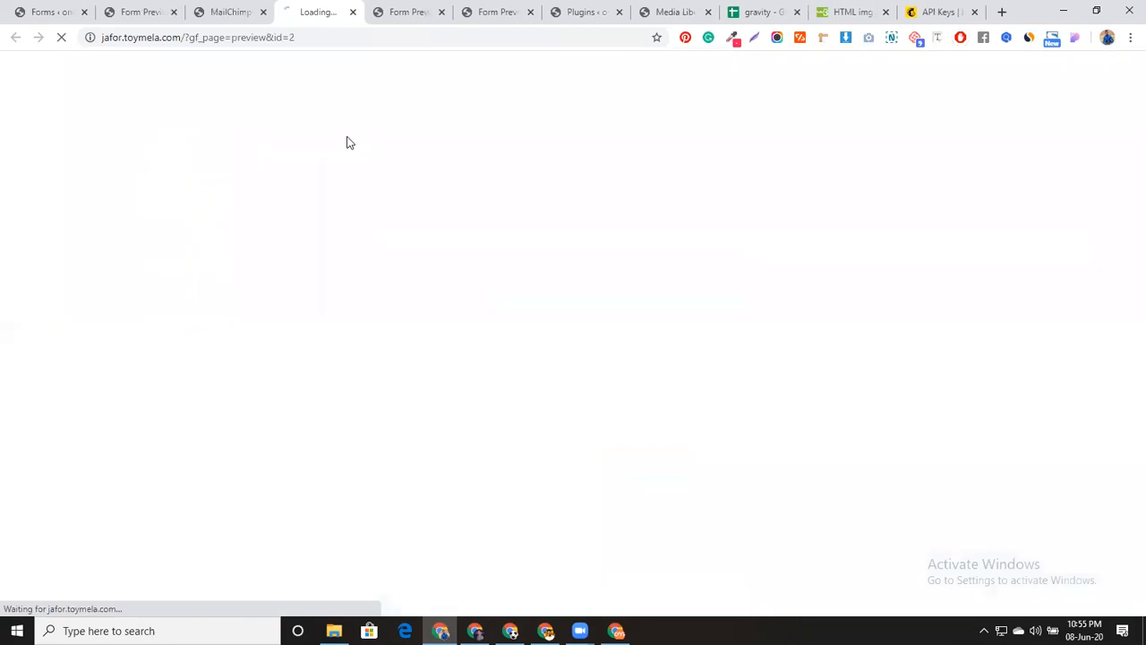
left_click(443, 11)
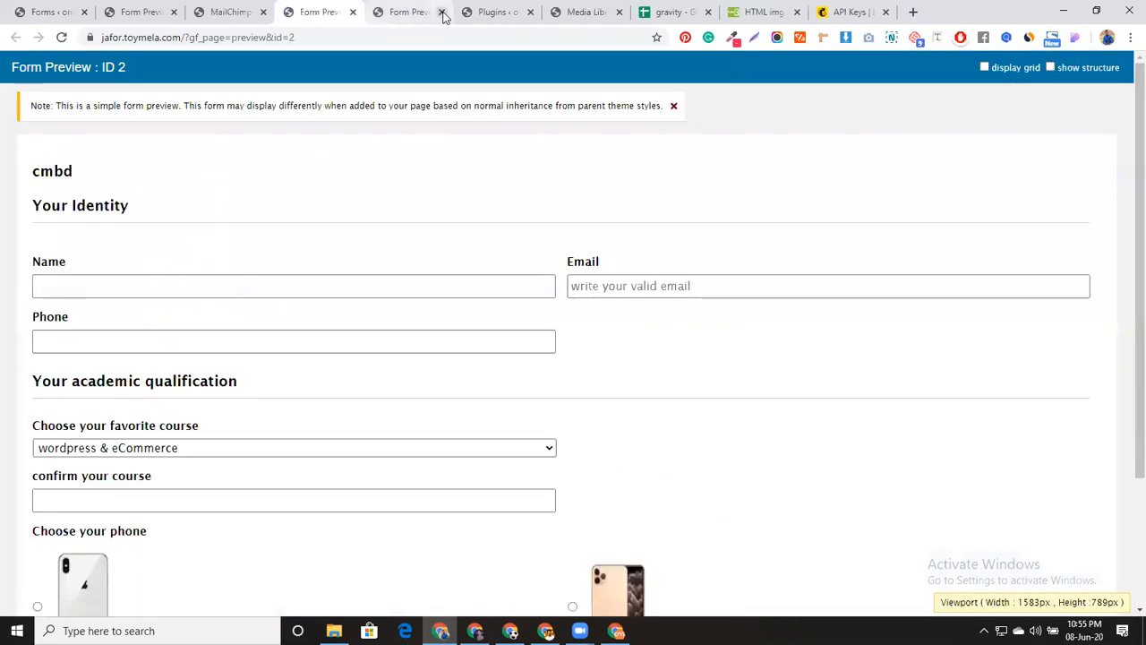
left_click(443, 12)
Fill in a test name, email address, and autofilled phone number
left_click(300, 282)
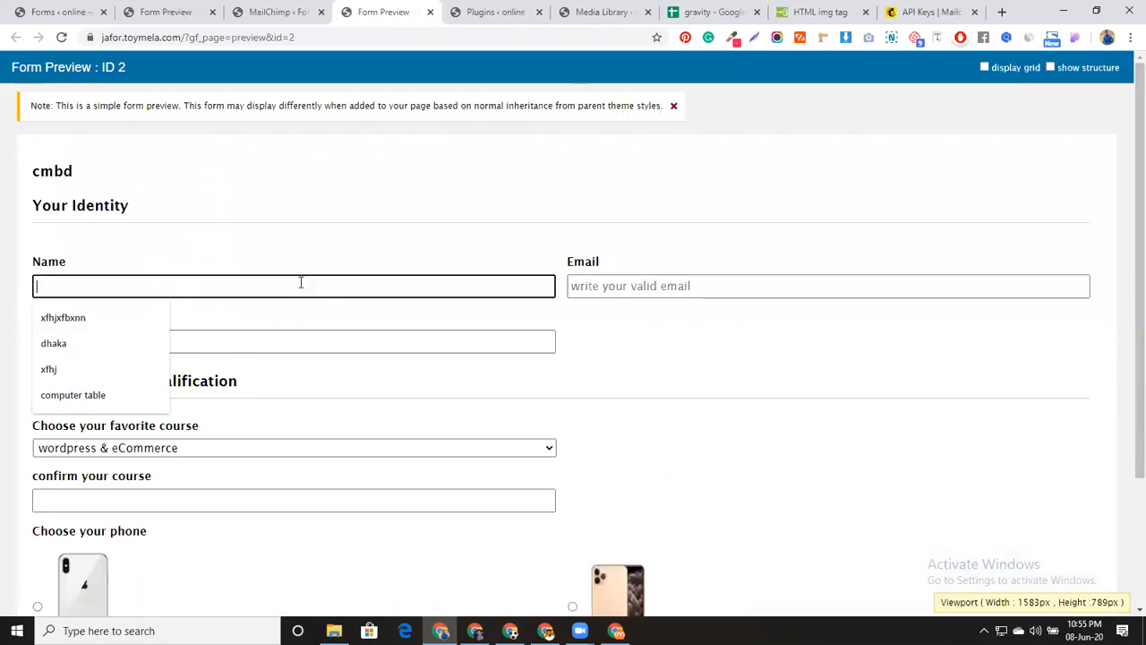
type("AB Robin")
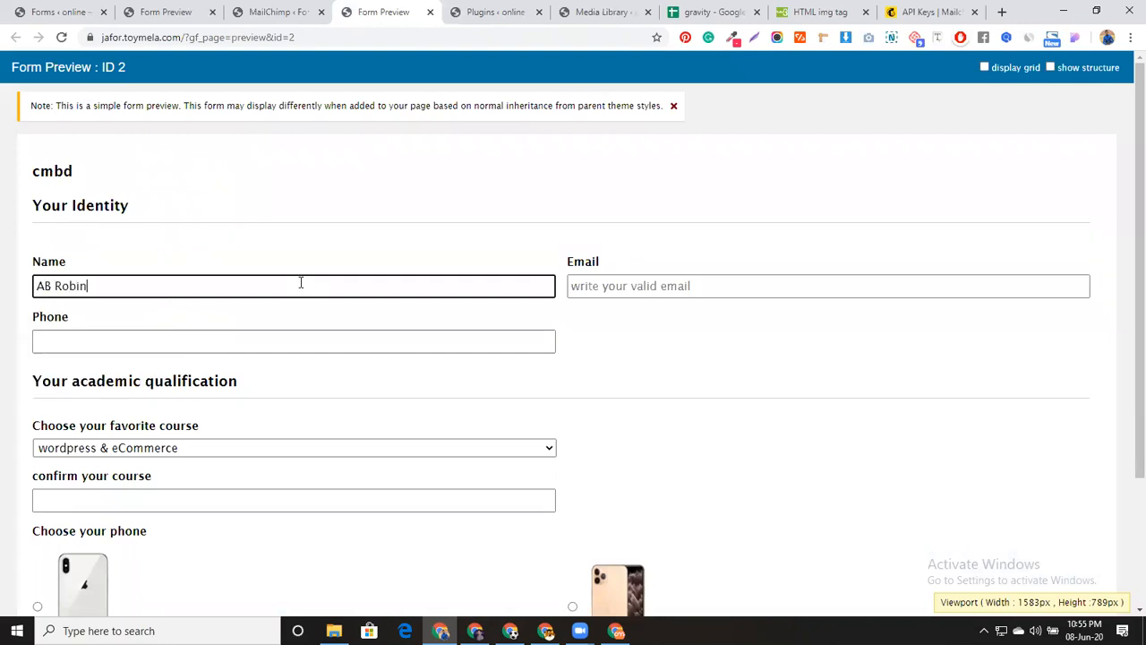
left_click(629, 294)
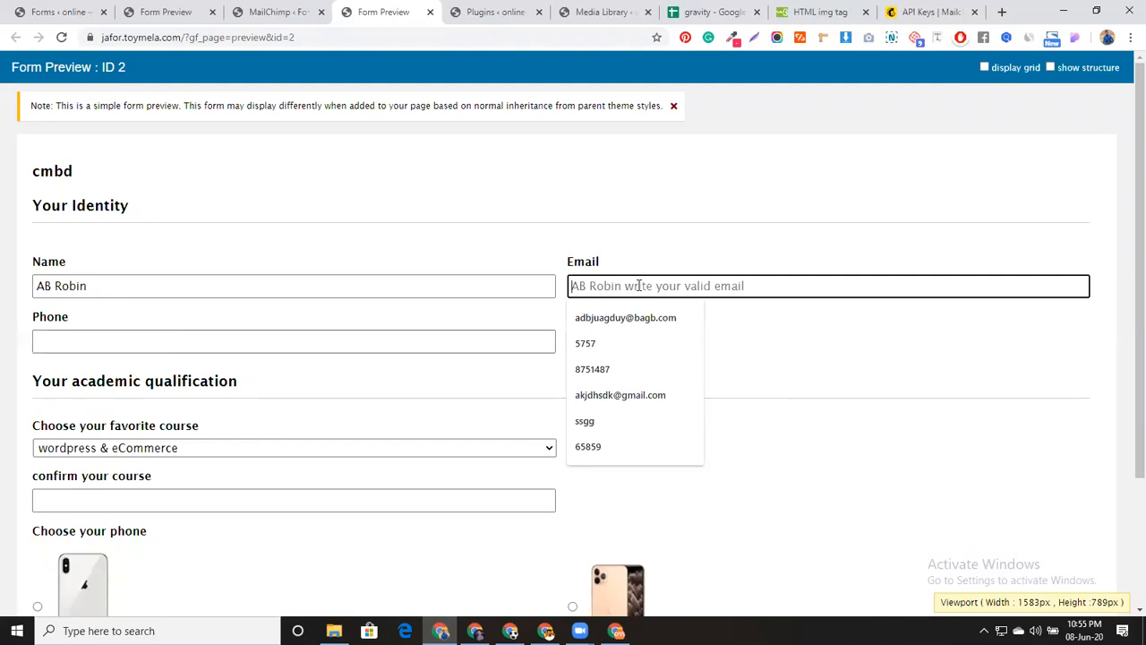
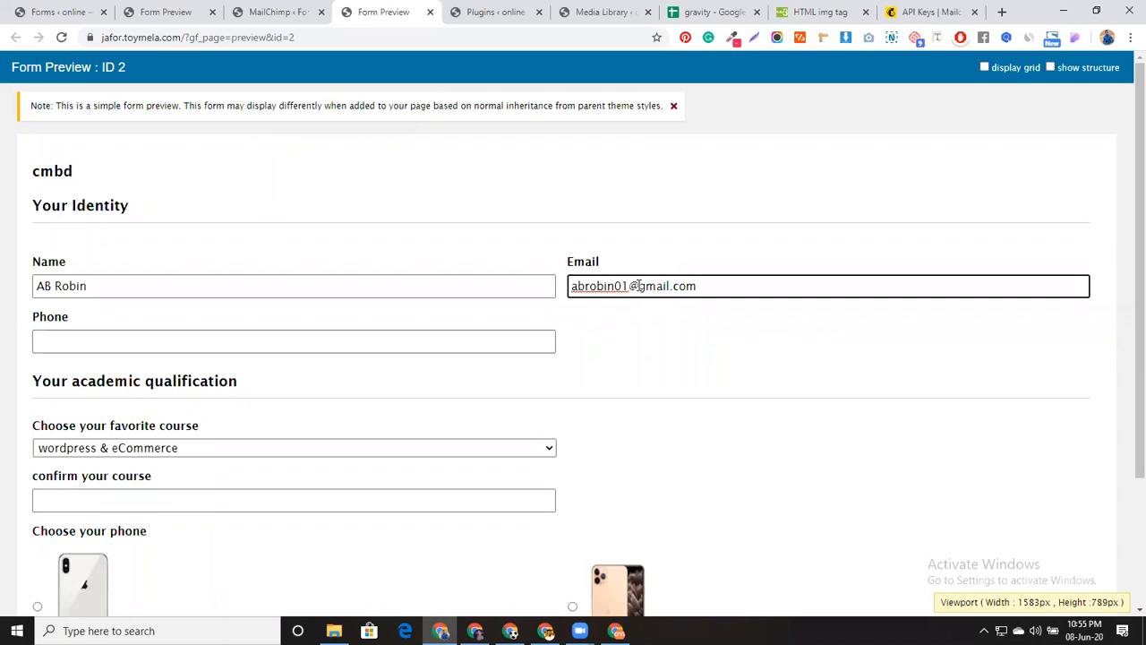
left_click(354, 343)
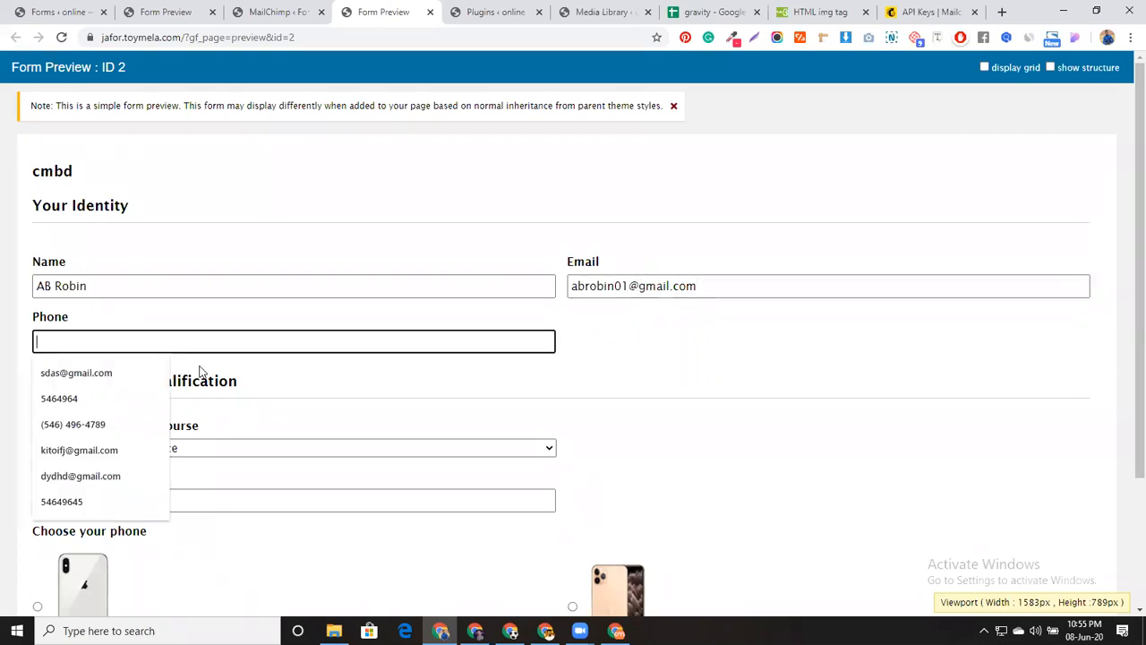
left_click(101, 403)
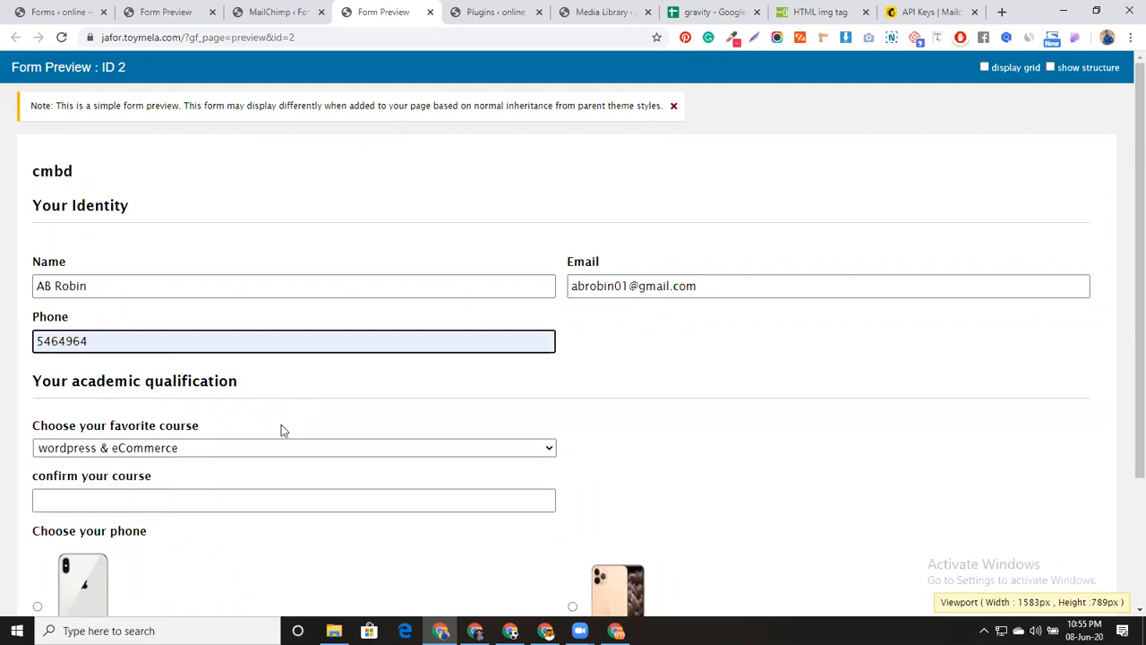
Pick Elementor with shopify as the course, select the first phone option, and submit
left_click(218, 454)
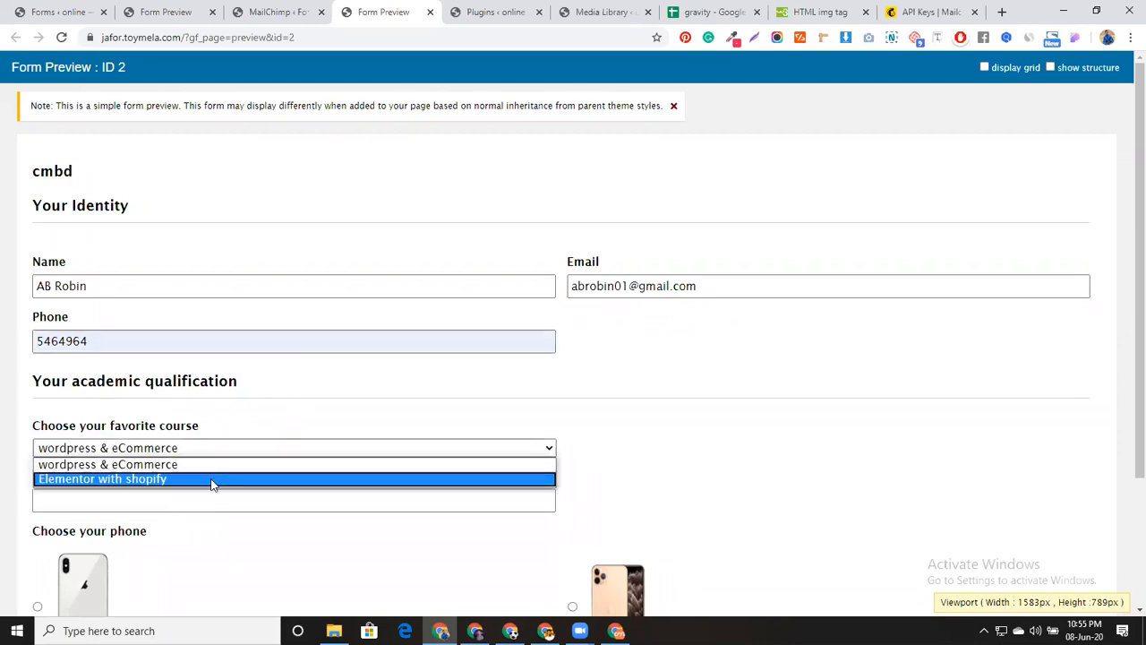
left_click(211, 477)
scroll(226, 491, "down", 2)
left_click(44, 437)
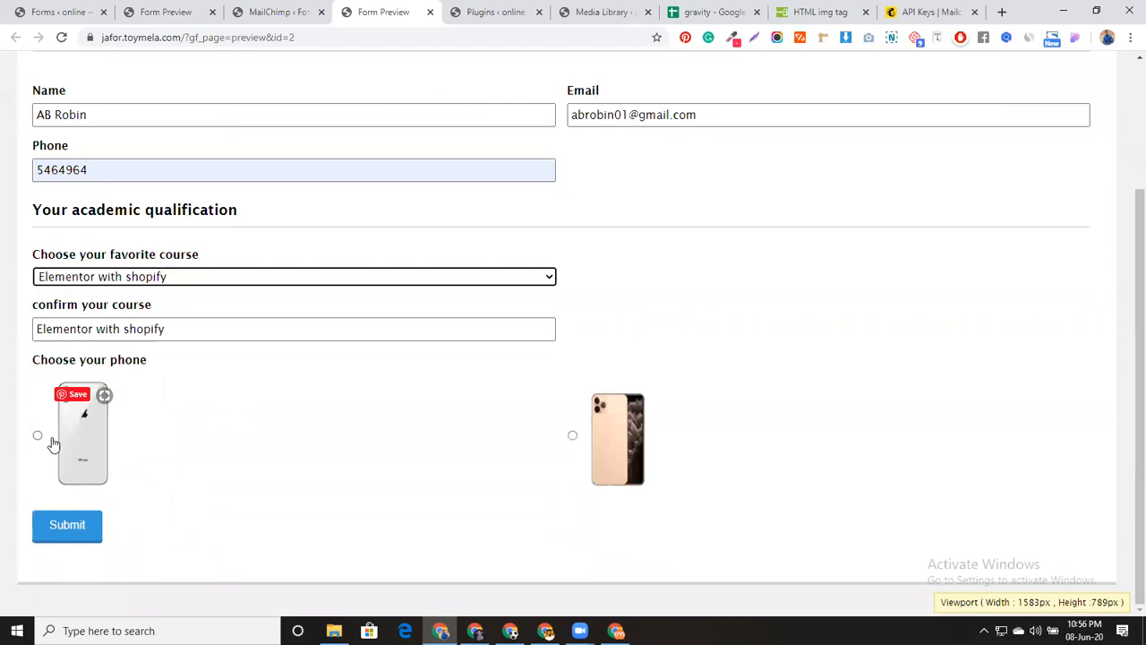
left_click(79, 529)
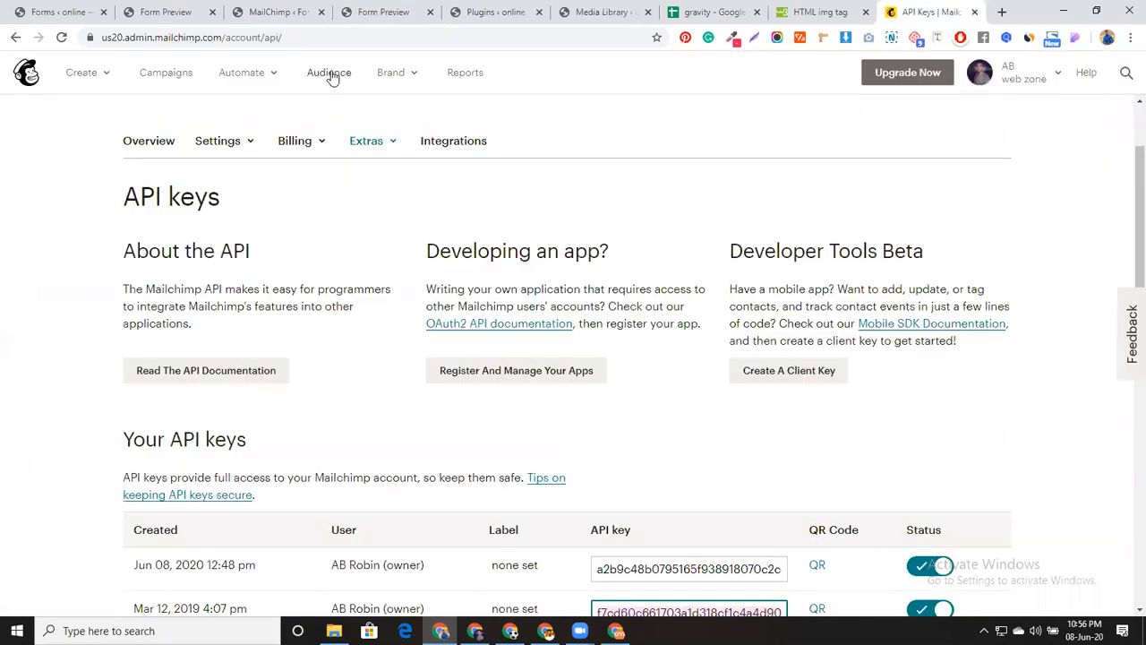
Switch the Mailchimp Audience dashboard to the assignment-1 audience
left_click(329, 75)
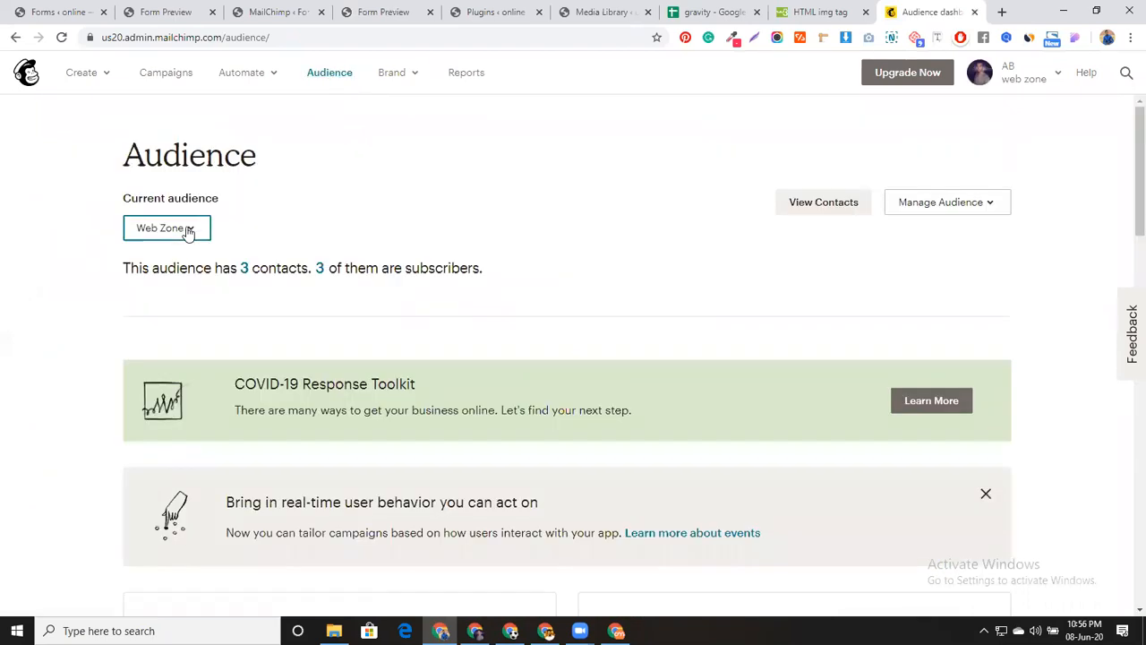
left_click(188, 231)
left_click(185, 270)
scroll(502, 317, "down", 4)
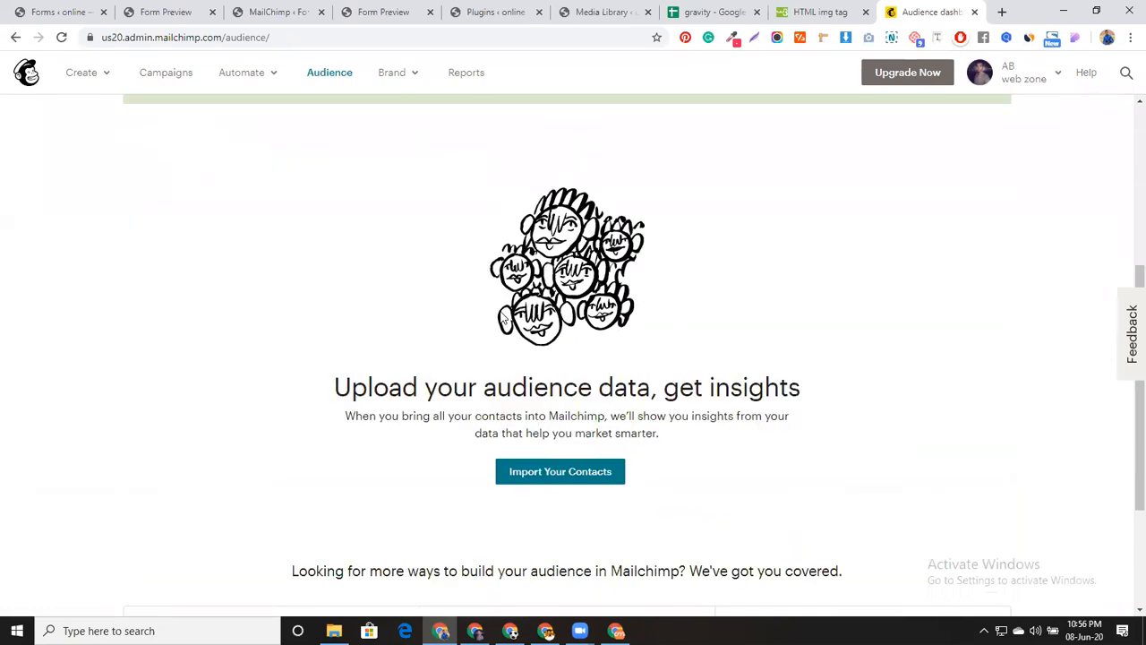
scroll(502, 317, "down", 1)
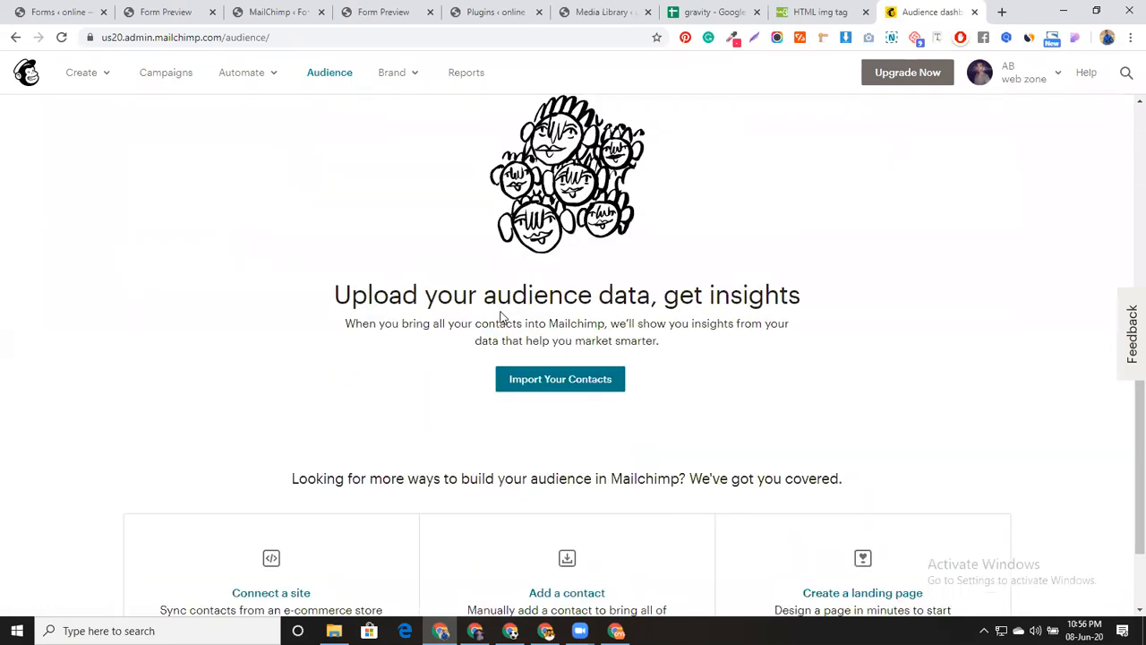
scroll(245, 271, "up", 5)
Open the assignment-1 contacts table, which lists one subscriber
left_click(247, 267)
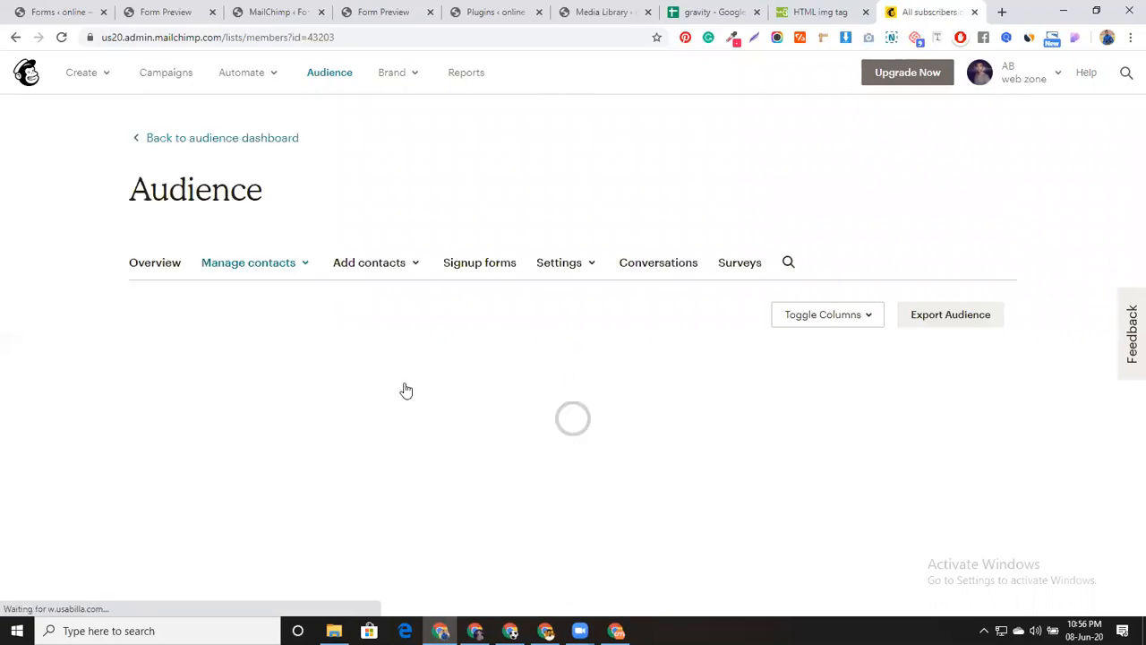
scroll(298, 484, "down", 1)
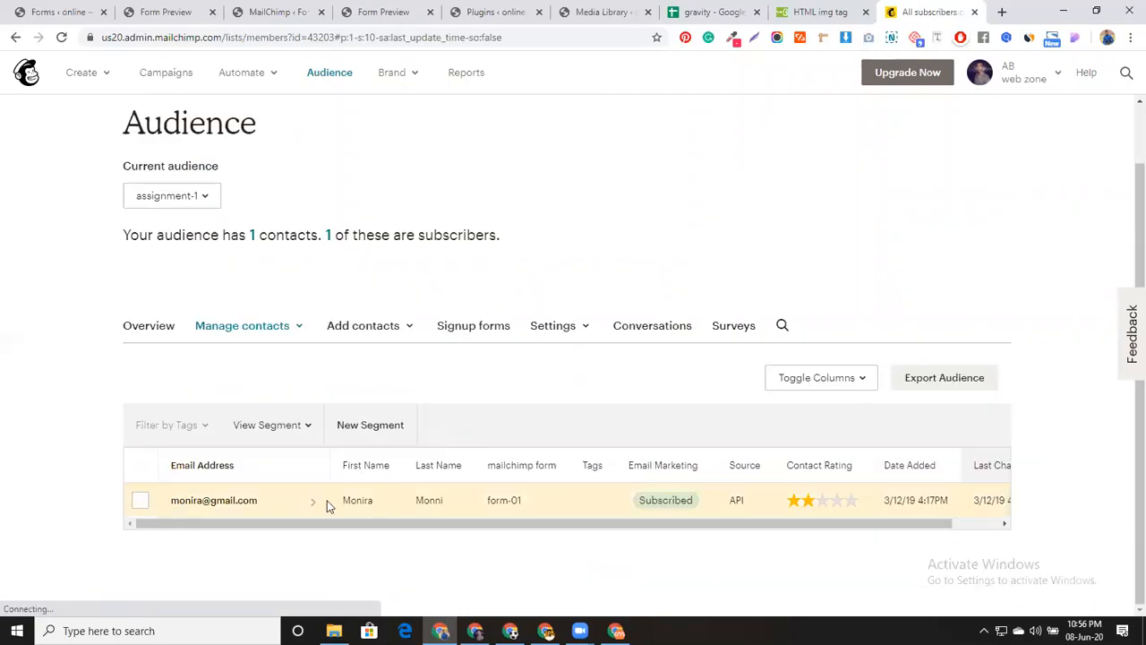
scroll(477, 430, "up", 1)
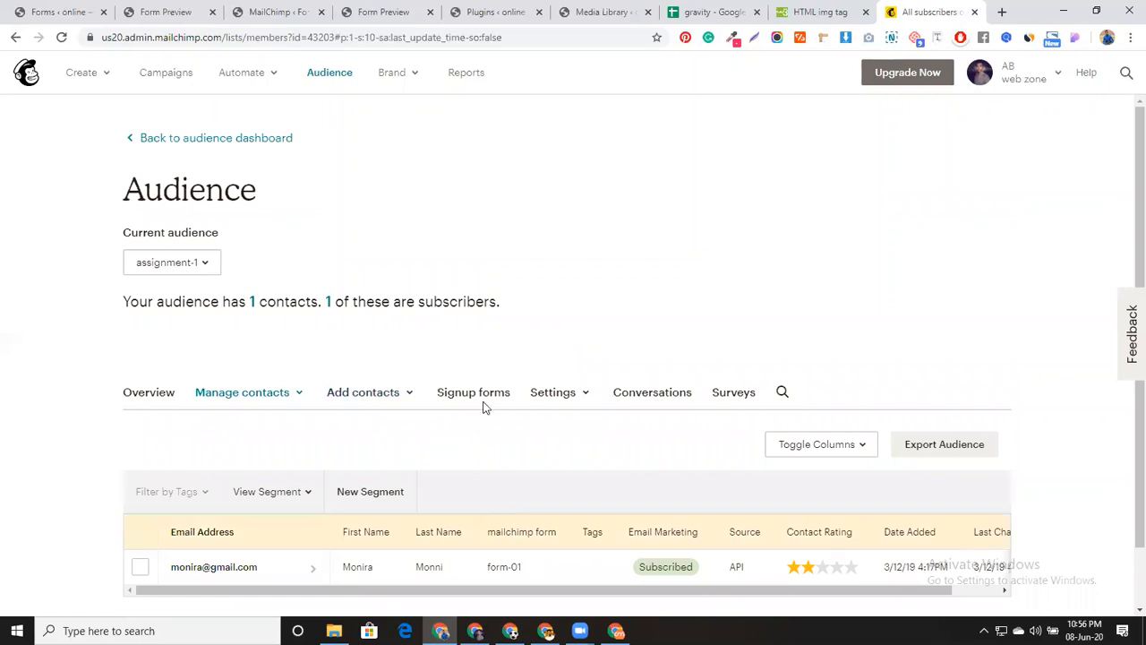
left_click(186, 11)
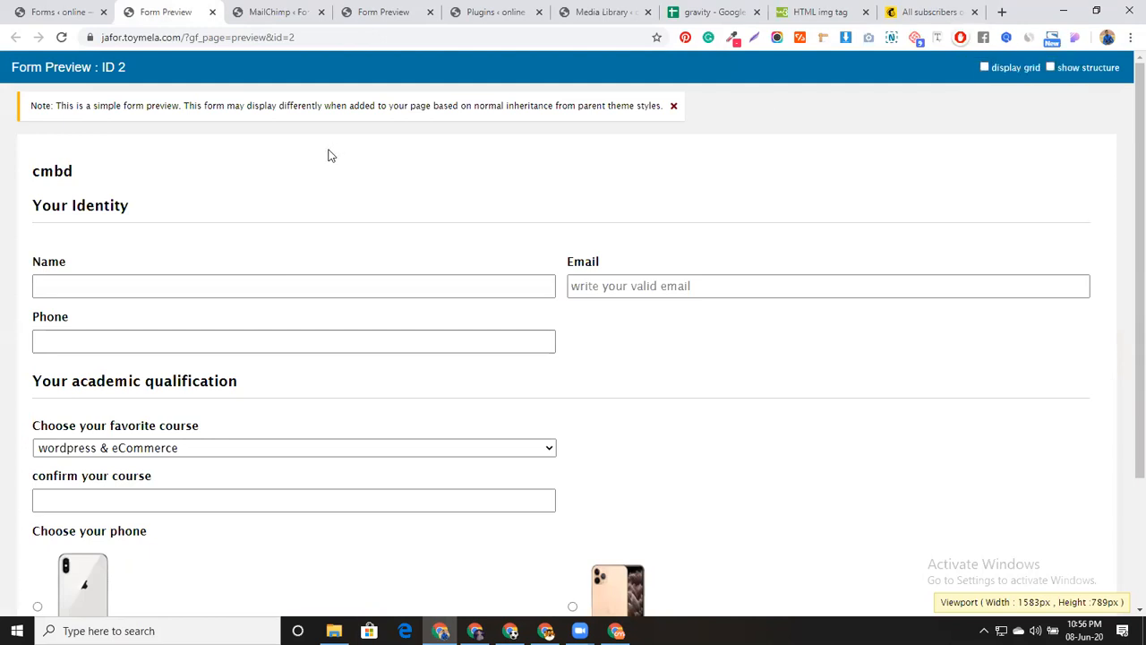
Enter a test name in the cmbd form's Name field, then open Gmail in a new tab
scroll(333, 327, "down", 2)
left_click(333, 327)
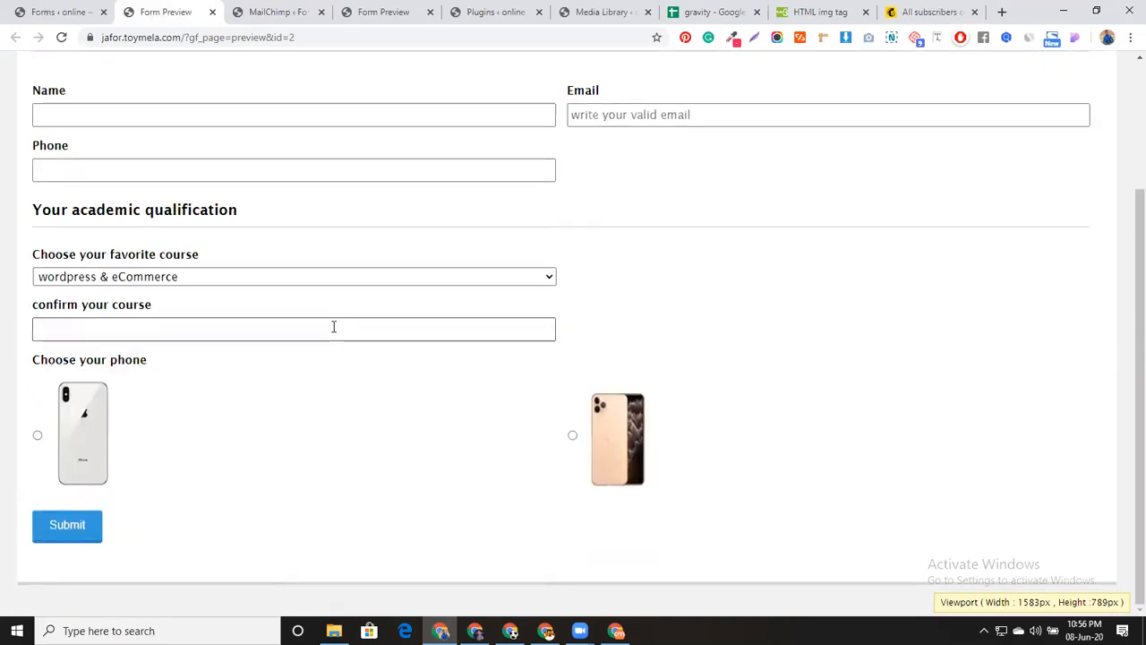
scroll(333, 327, "up", 1)
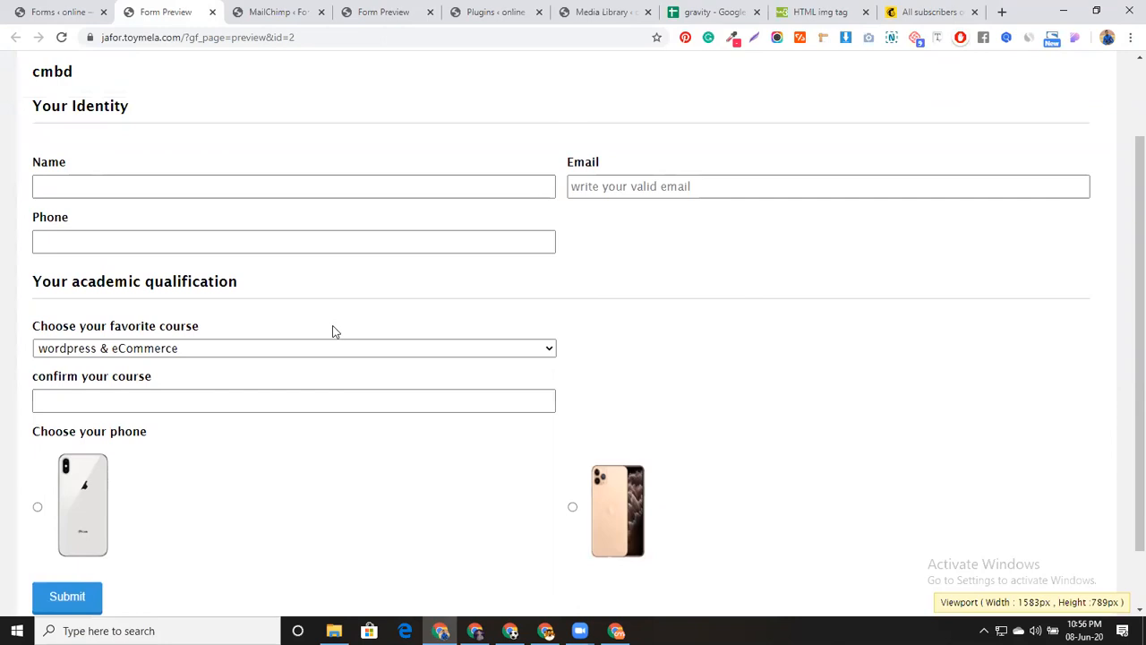
left_click(688, 187)
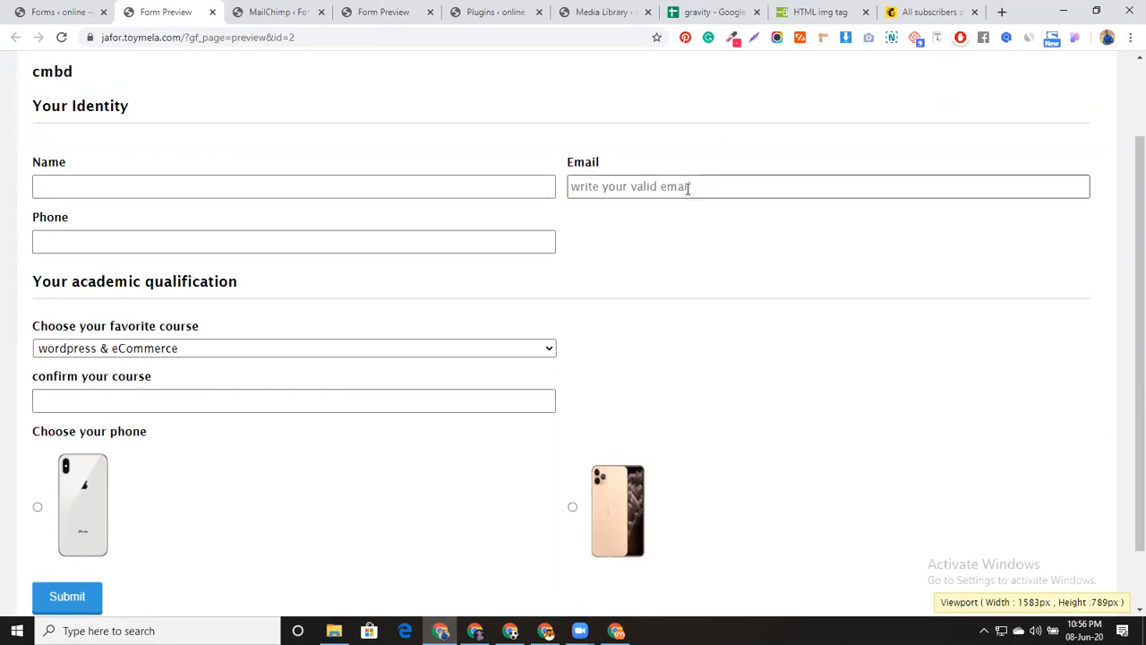
left_click(219, 185)
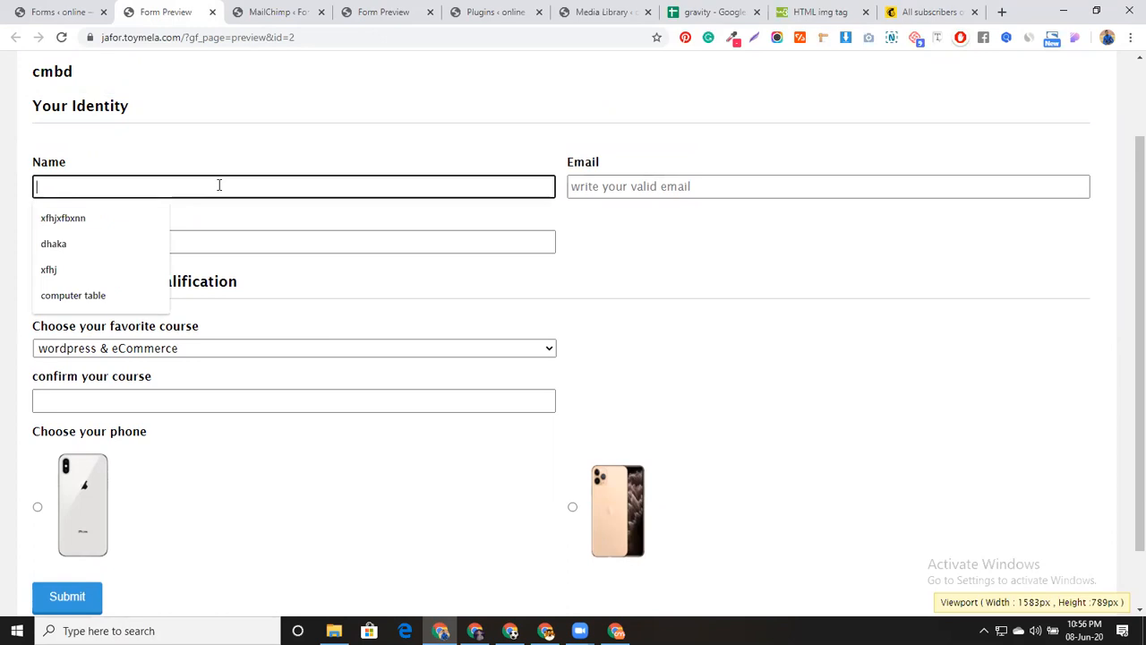
type("Ro")
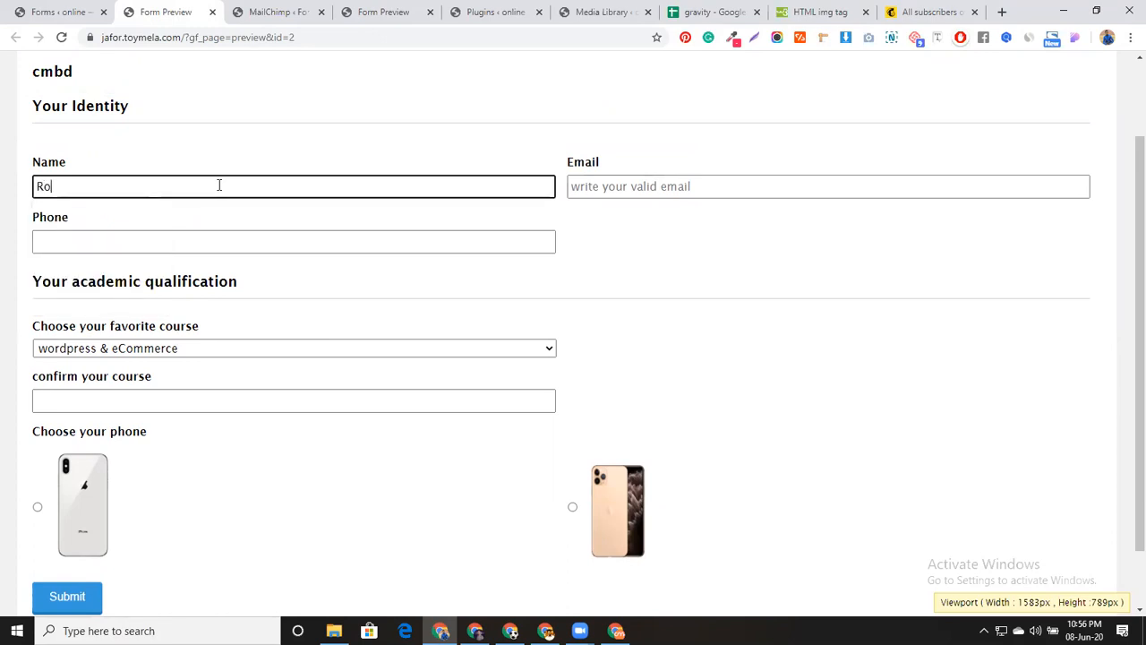
type("bin AB")
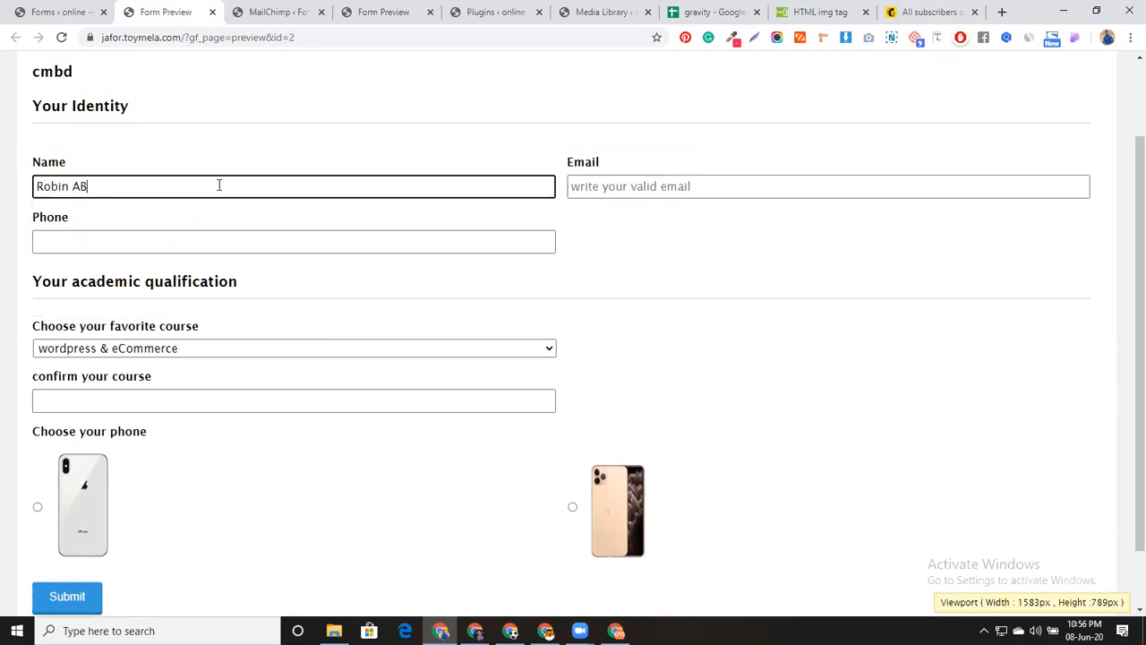
left_click(725, 187)
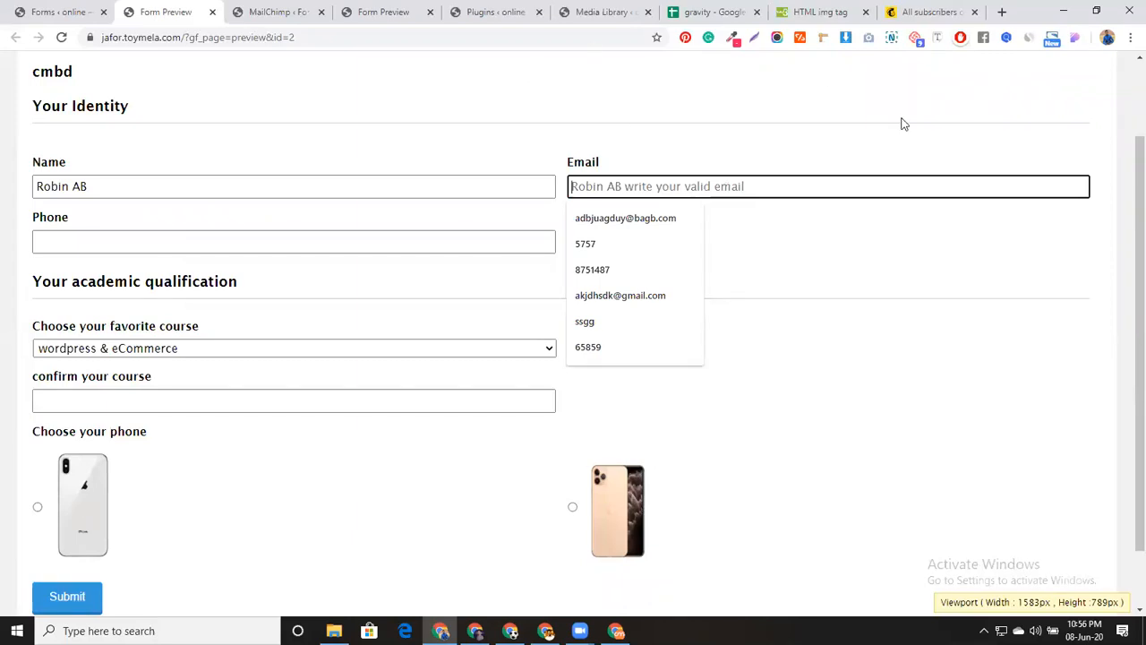
left_click(1000, 17)
left_click(1014, 95)
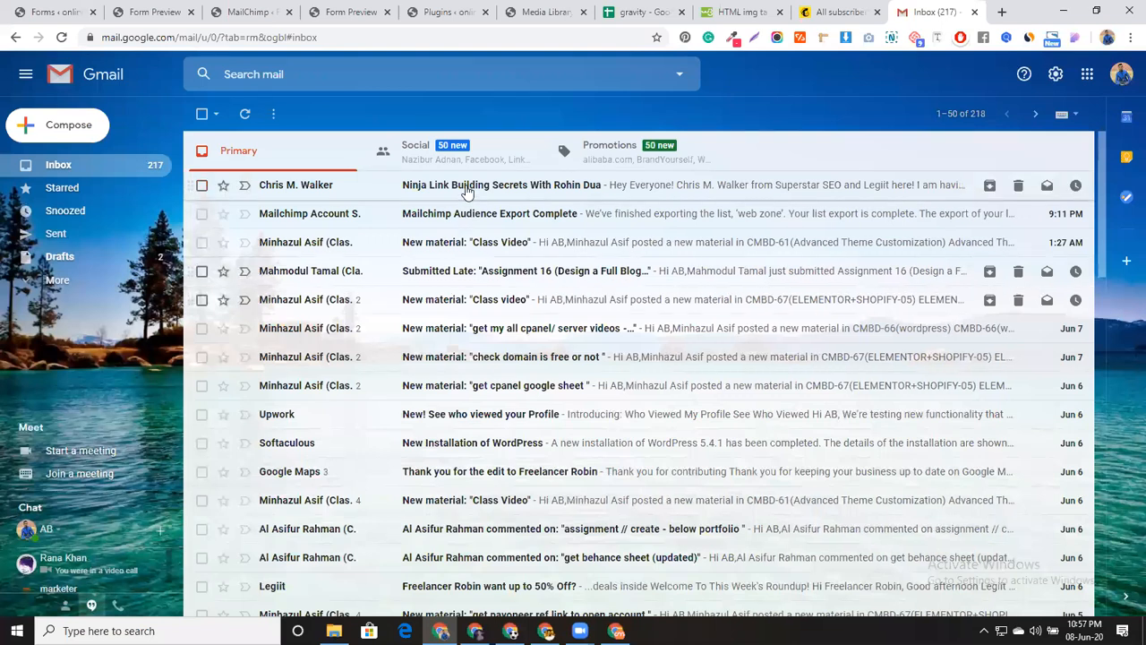
Open the assignment-1 'Please Confirm Subscription' email in Spam and follow its confirm link
left_click(64, 280)
left_click(80, 394)
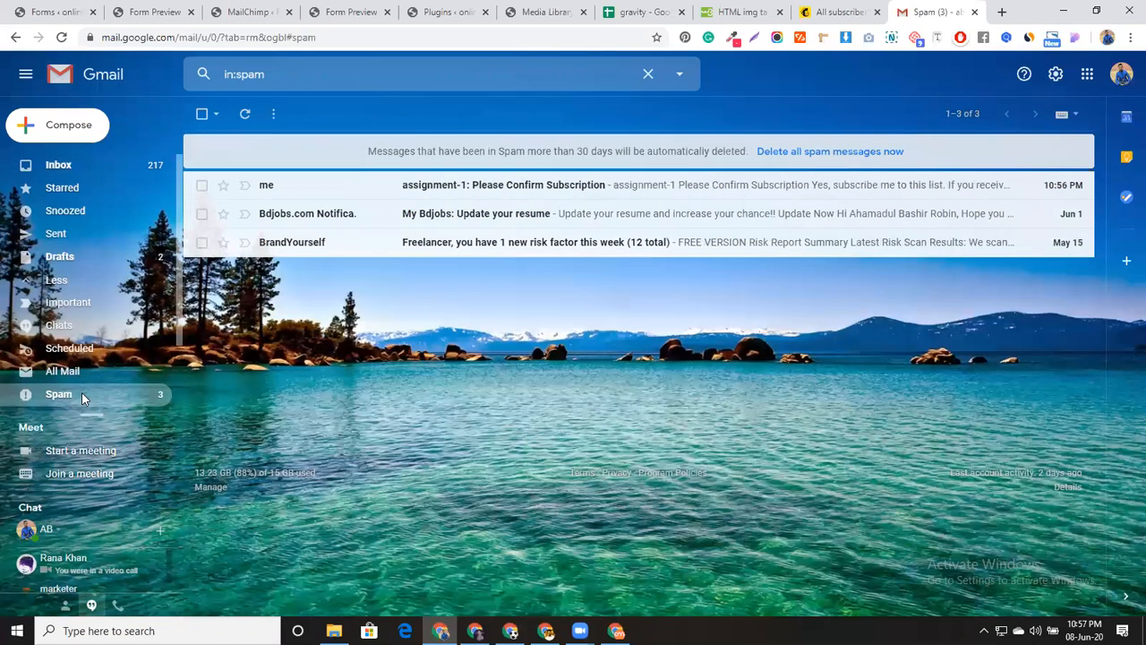
left_click(456, 189)
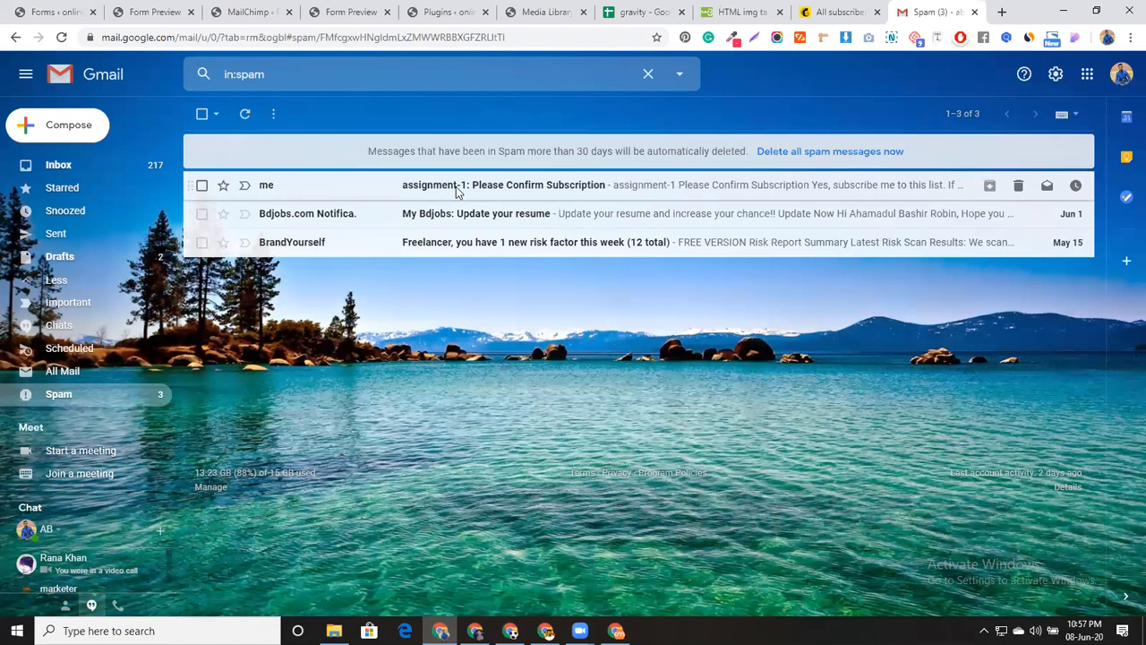
scroll(652, 396, "down", 2)
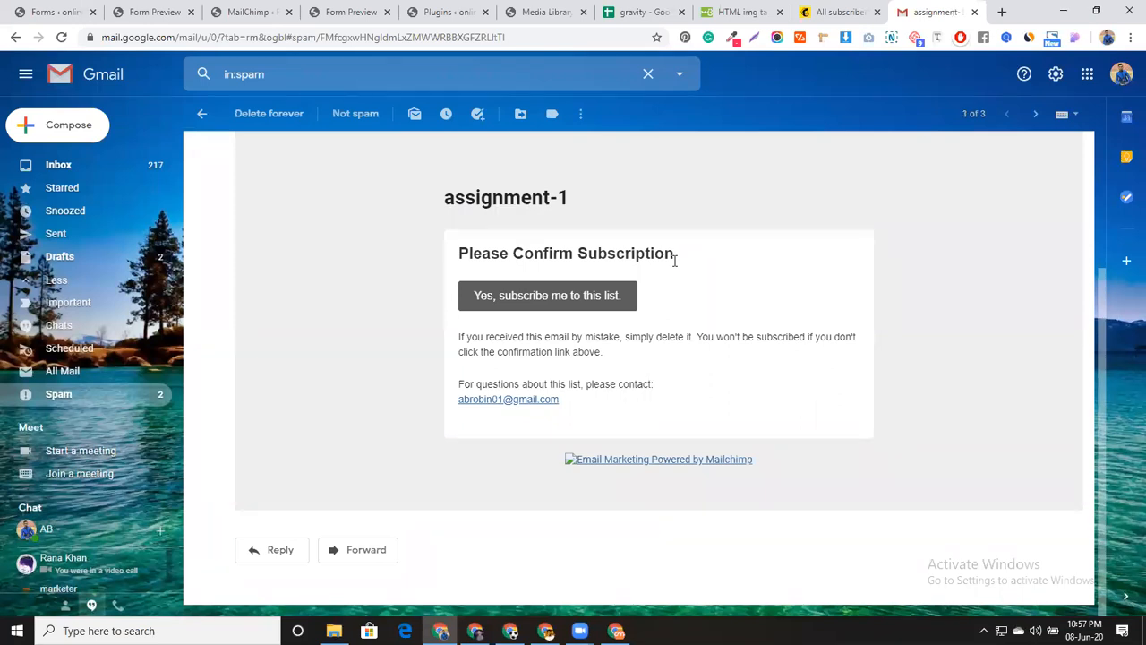
left_click(579, 304)
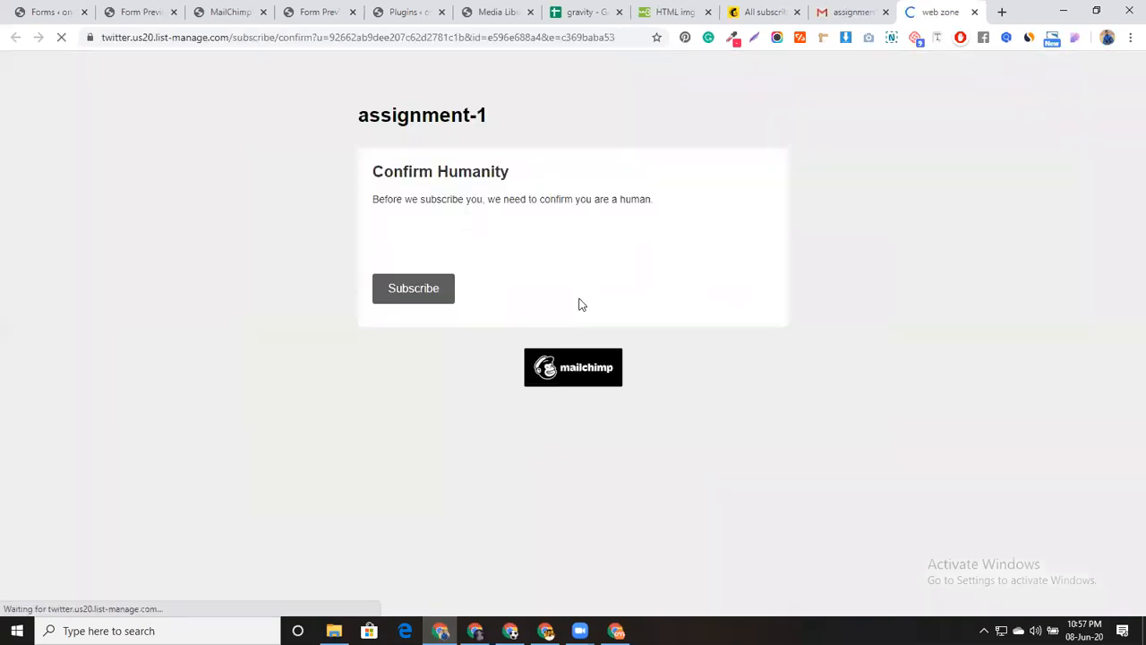
Pass the reCAPTCHA check and subscribe to the assignment-1 list
left_click(408, 275)
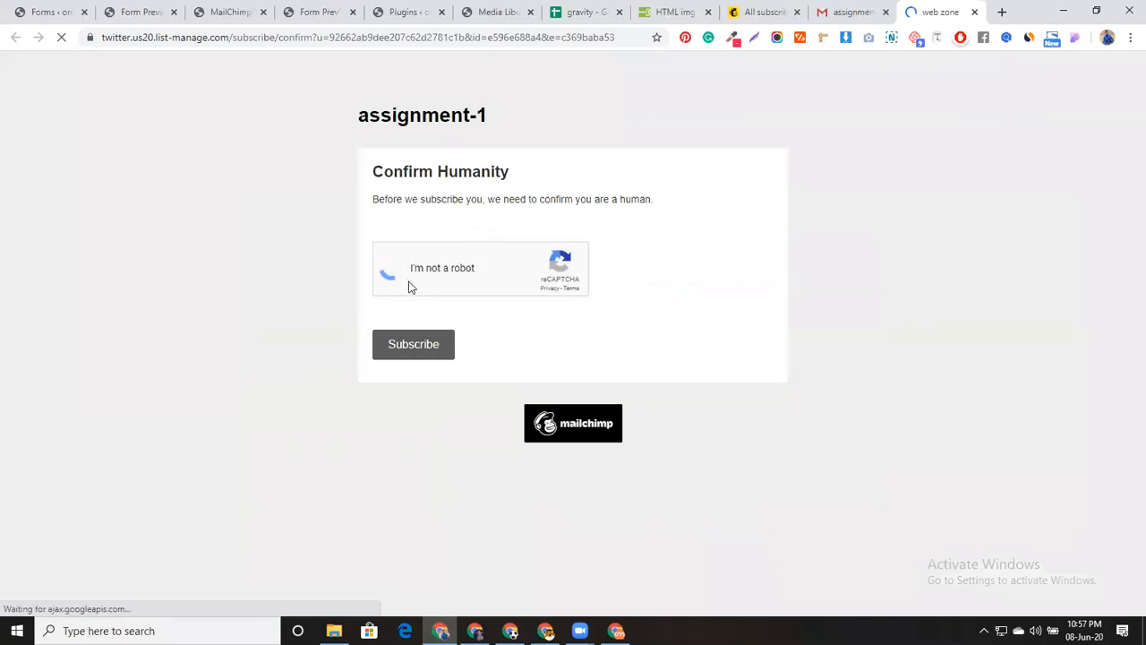
left_click(408, 347)
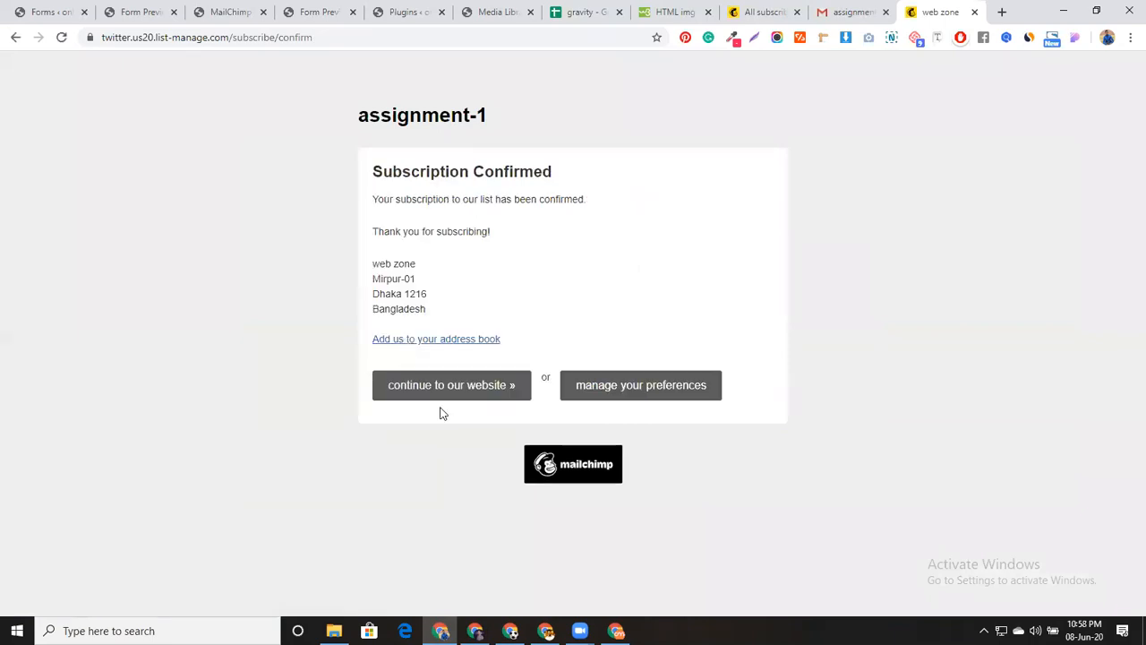
Reload the assignment-1 contacts to see 2 subscribers, then return to the cmbd form editor
left_click(746, 7)
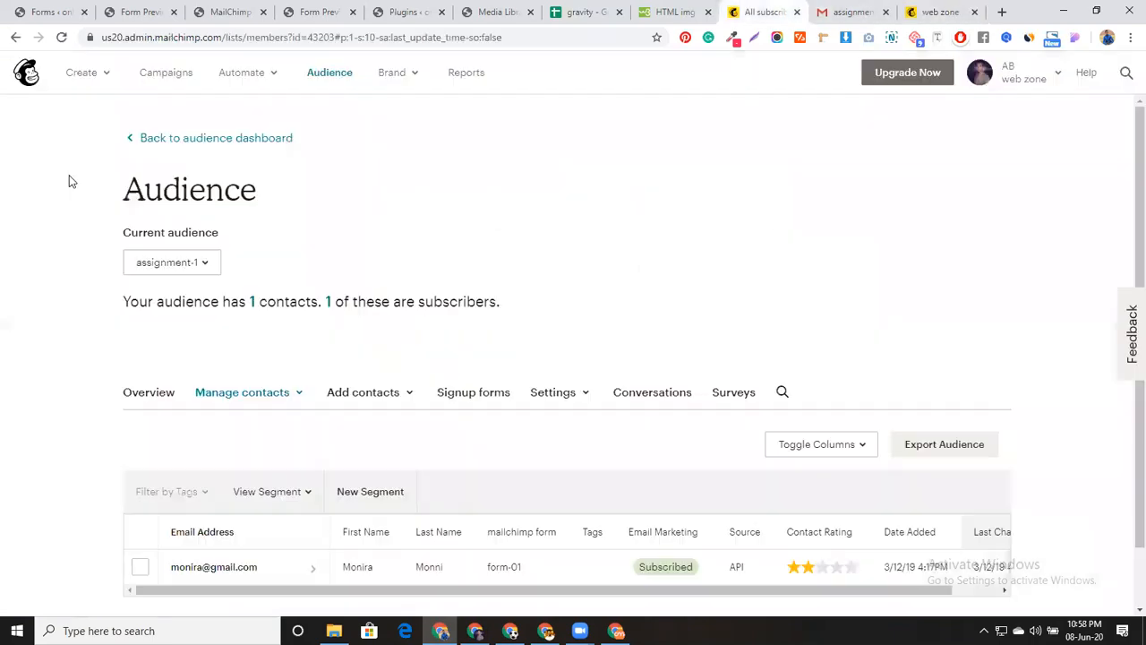
scroll(81, 346, "down", 1)
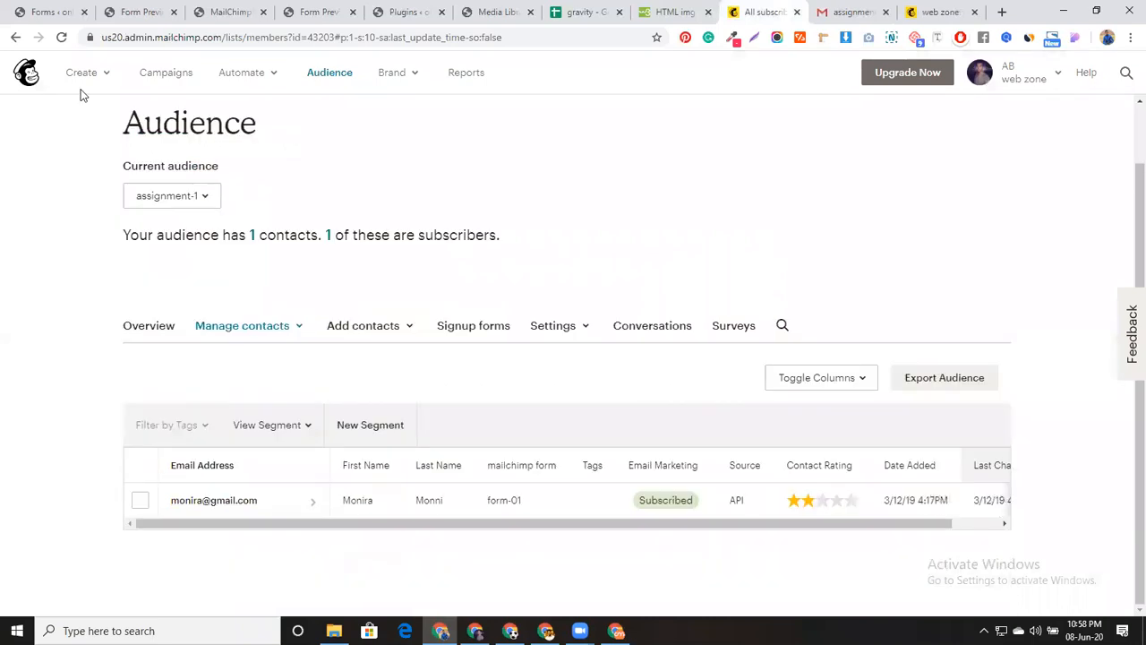
left_click(62, 38)
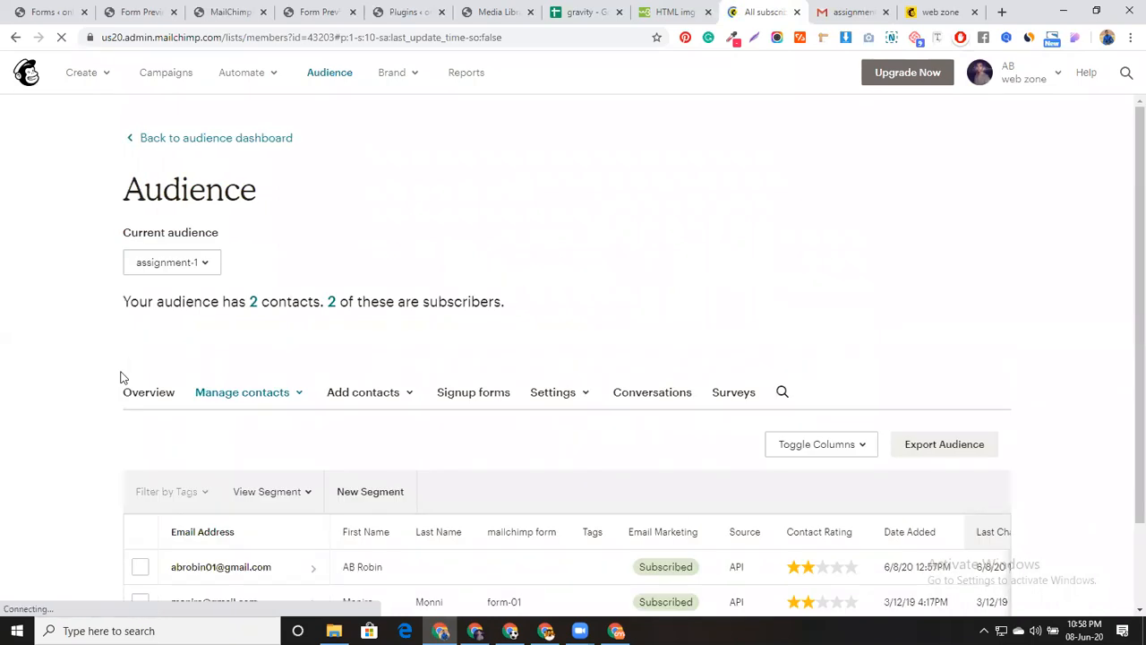
scroll(266, 466, "down", 1)
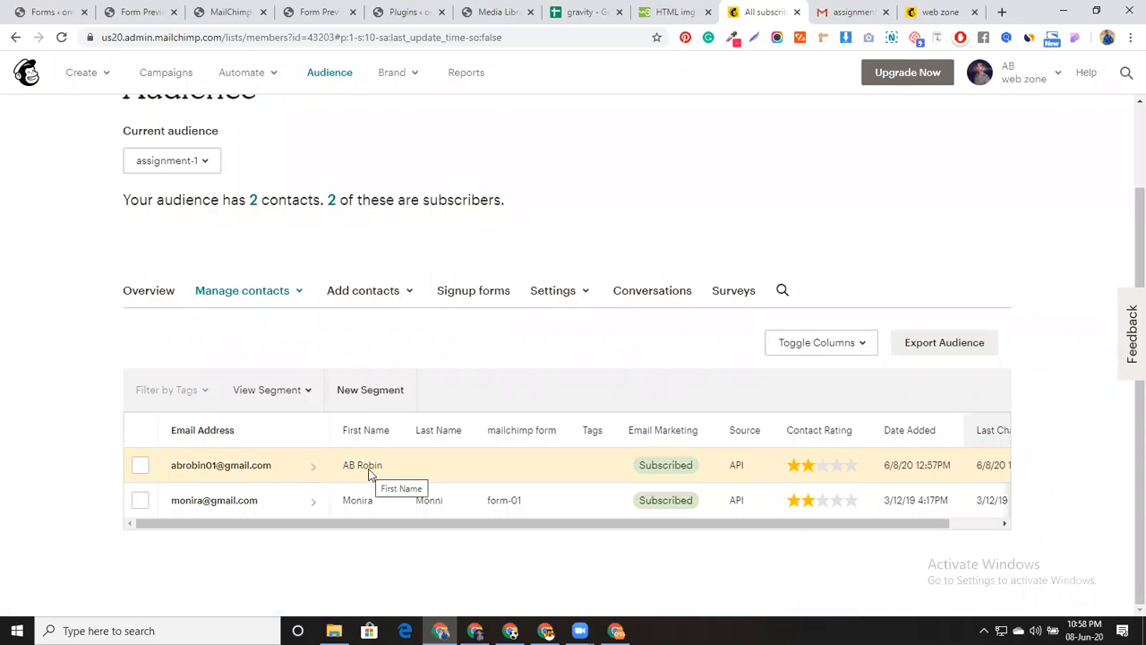
left_click(66, 11)
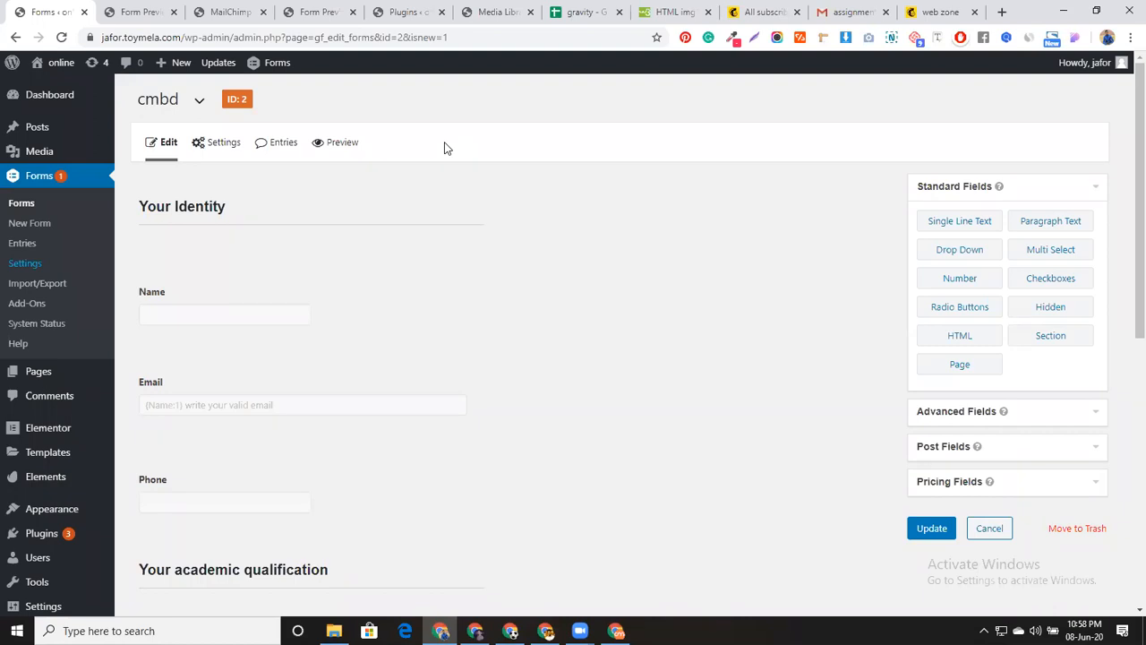
Open the cmbd form's MailChimp Feed 2 settings and save them
left_click(346, 13)
left_click(228, 8)
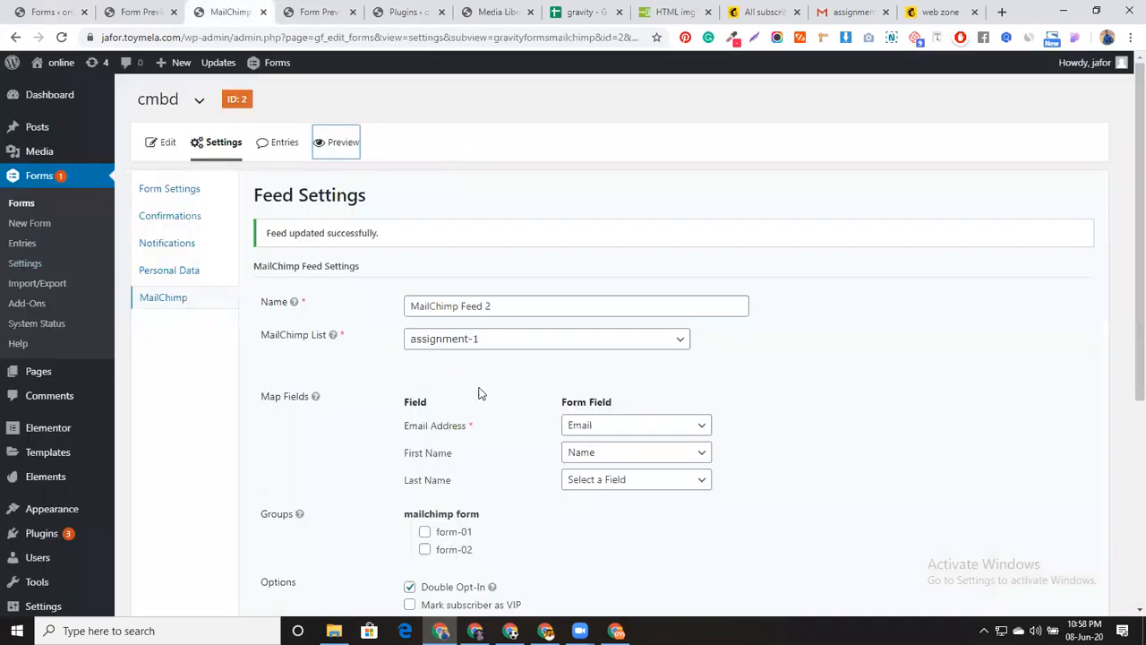
scroll(478, 392, "down", 3)
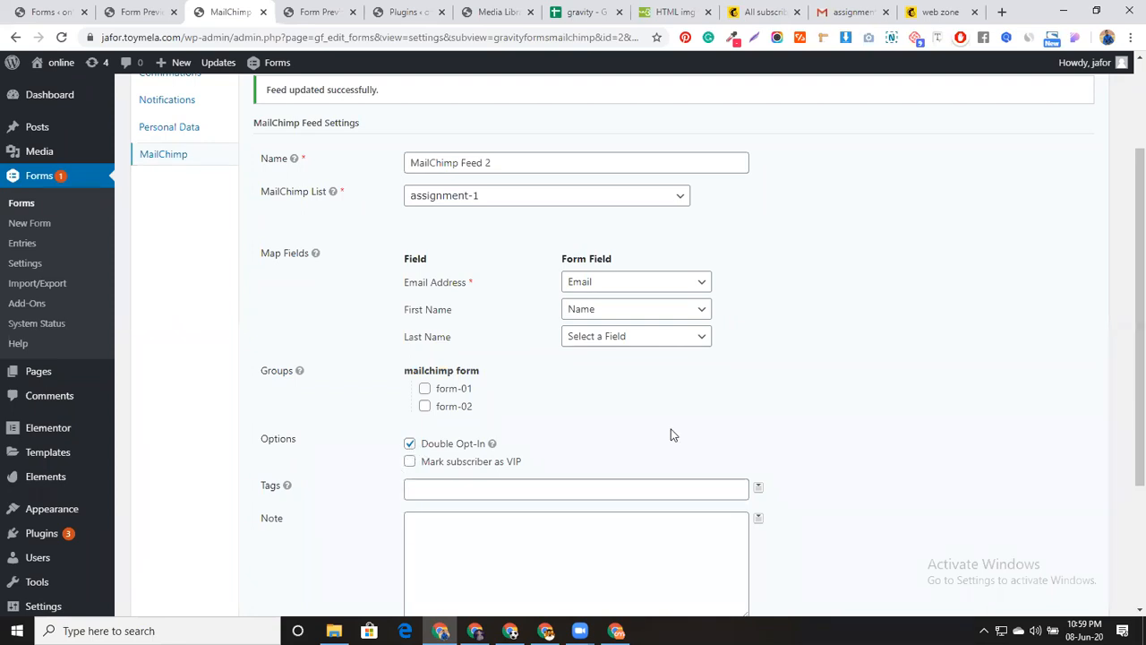
scroll(809, 396, "down", 3)
left_click(303, 488)
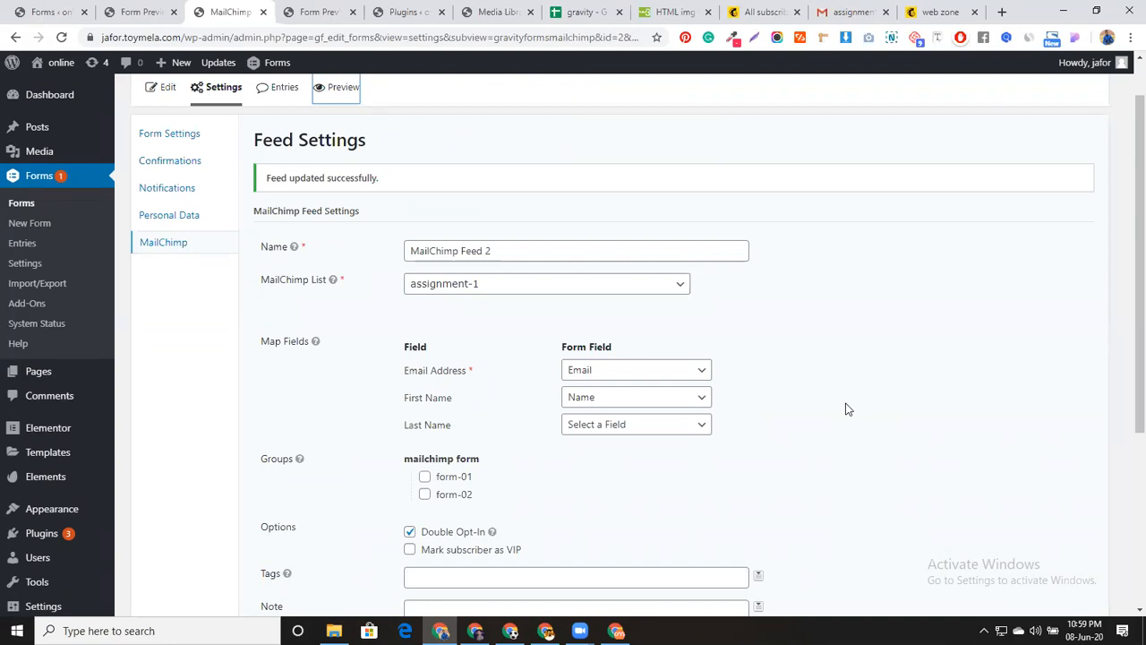
Uncheck Double Opt-In and update the feed settings
scroll(833, 414, "down", 2)
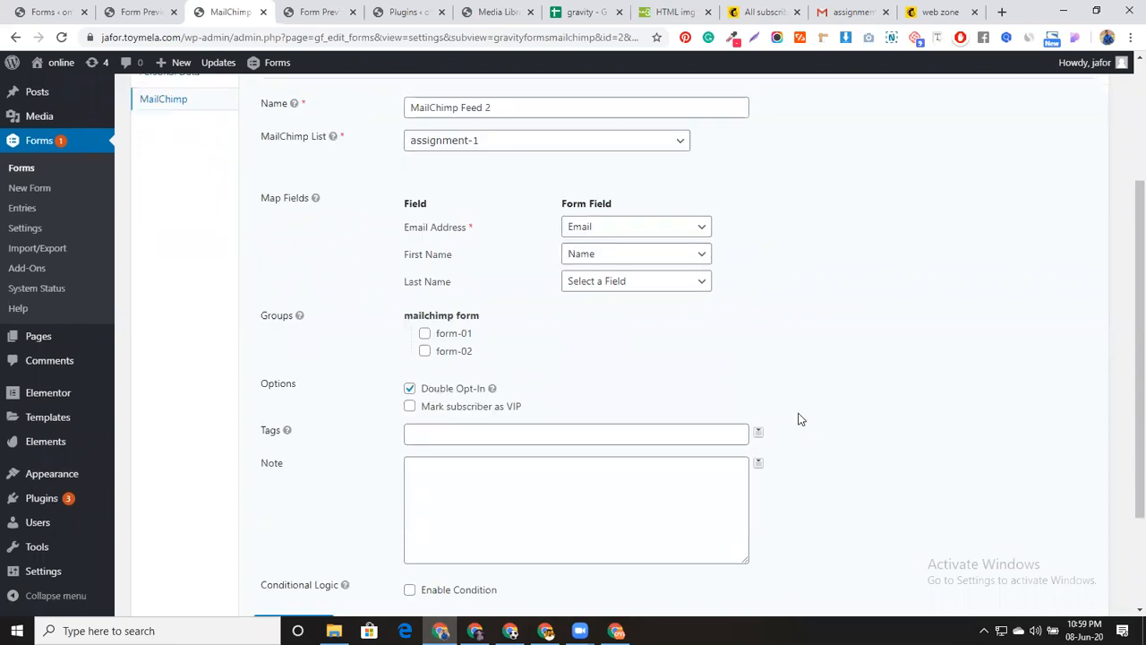
scroll(799, 419, "up", 2)
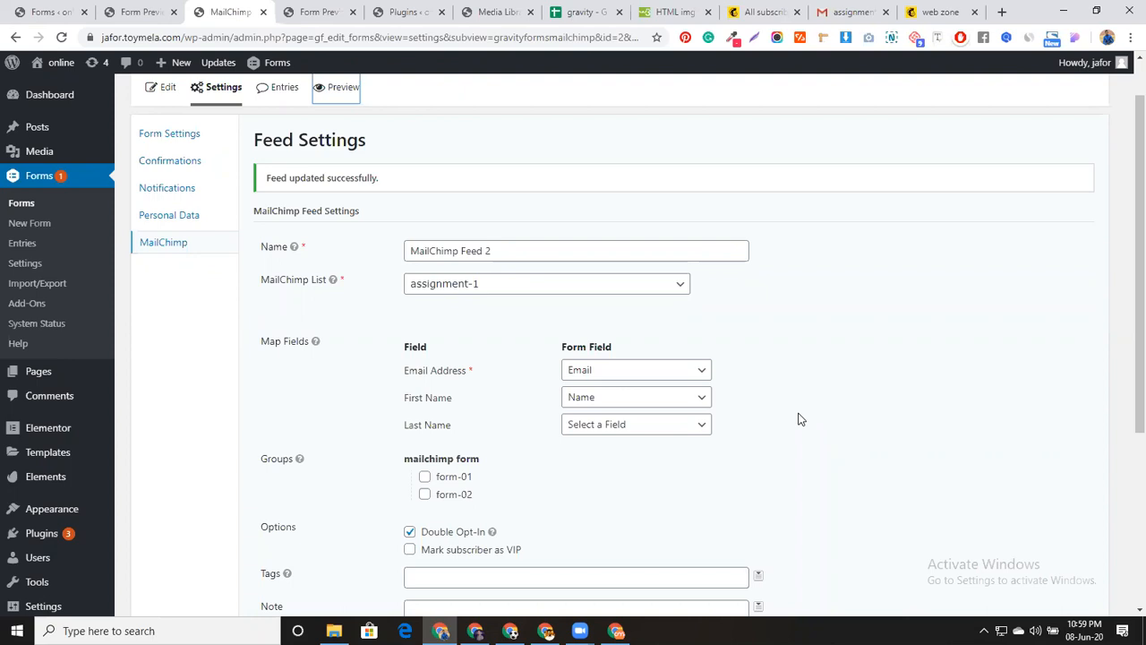
scroll(793, 435, "down", 1)
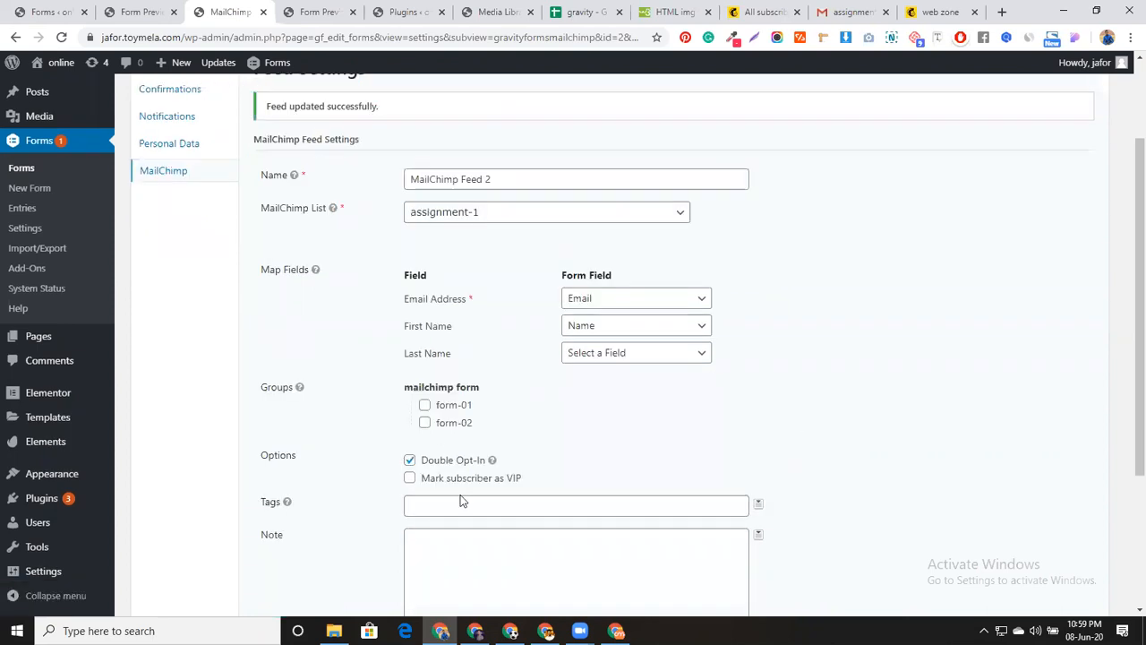
scroll(482, 469, "down", 3)
scroll(342, 477, "up", 2)
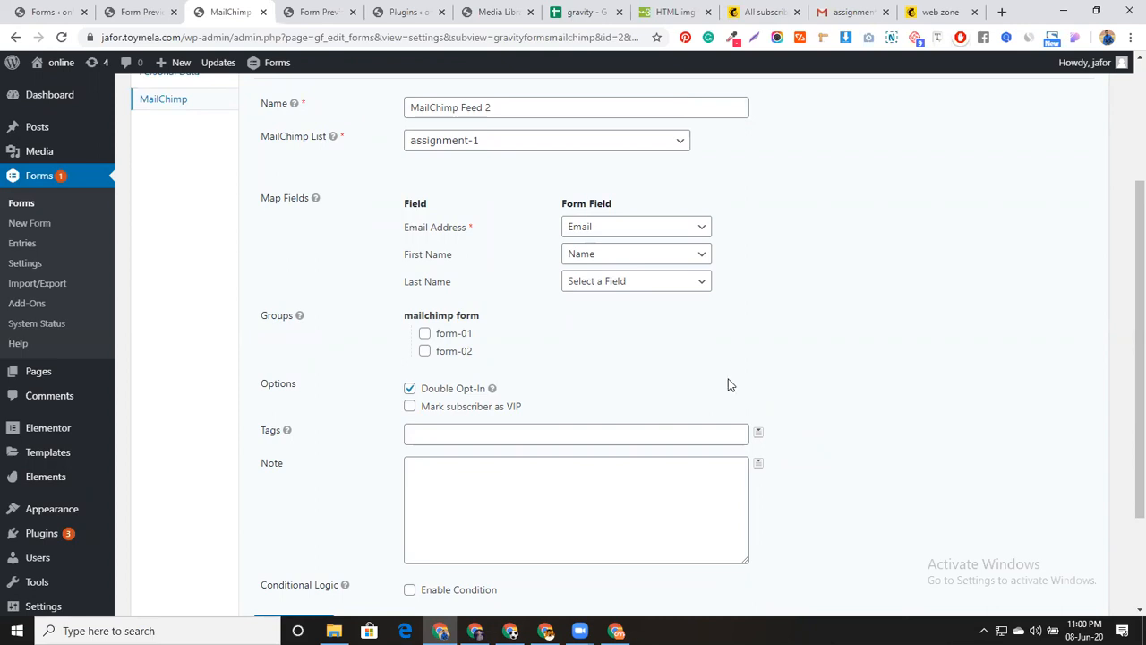
left_click(450, 394)
scroll(506, 412, "down", 3)
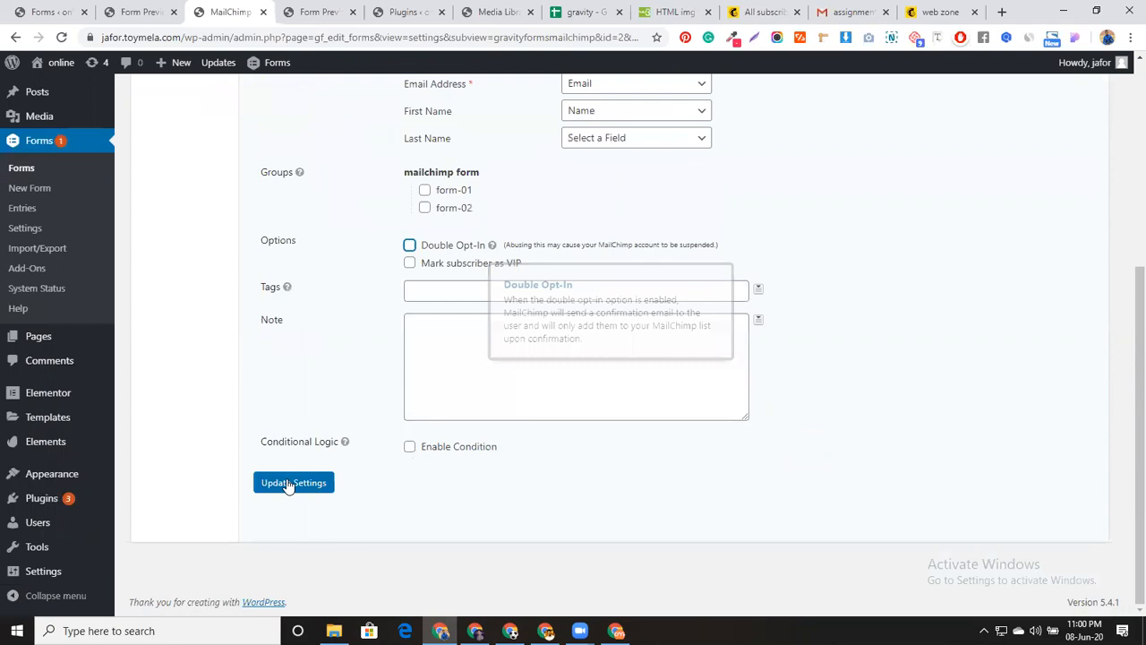
left_click(289, 485)
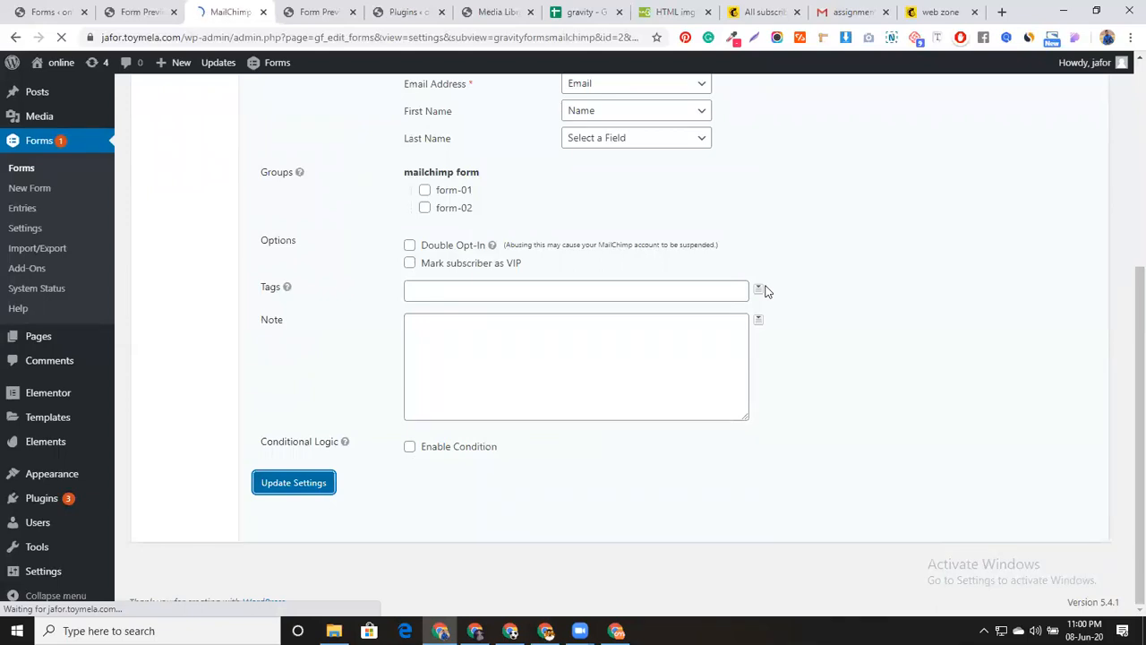
Select both assignment-1 contacts and export the Member Export as CSV
left_click(754, 11)
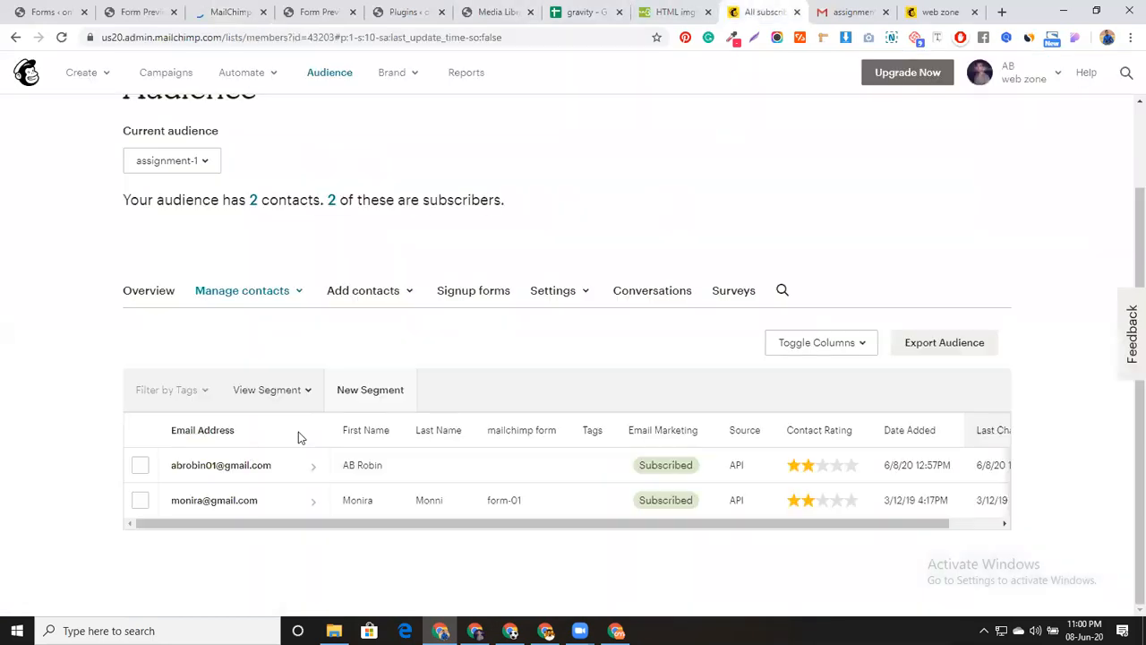
left_click(141, 464)
left_click(141, 500)
left_click(953, 347)
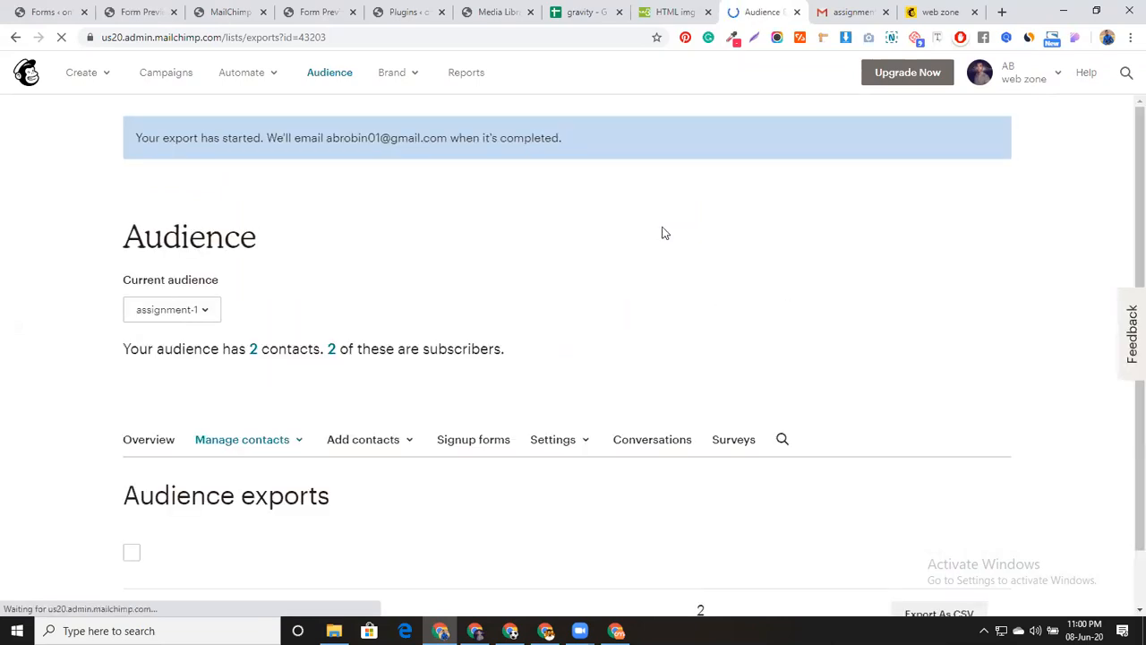
scroll(588, 314, "down", 1)
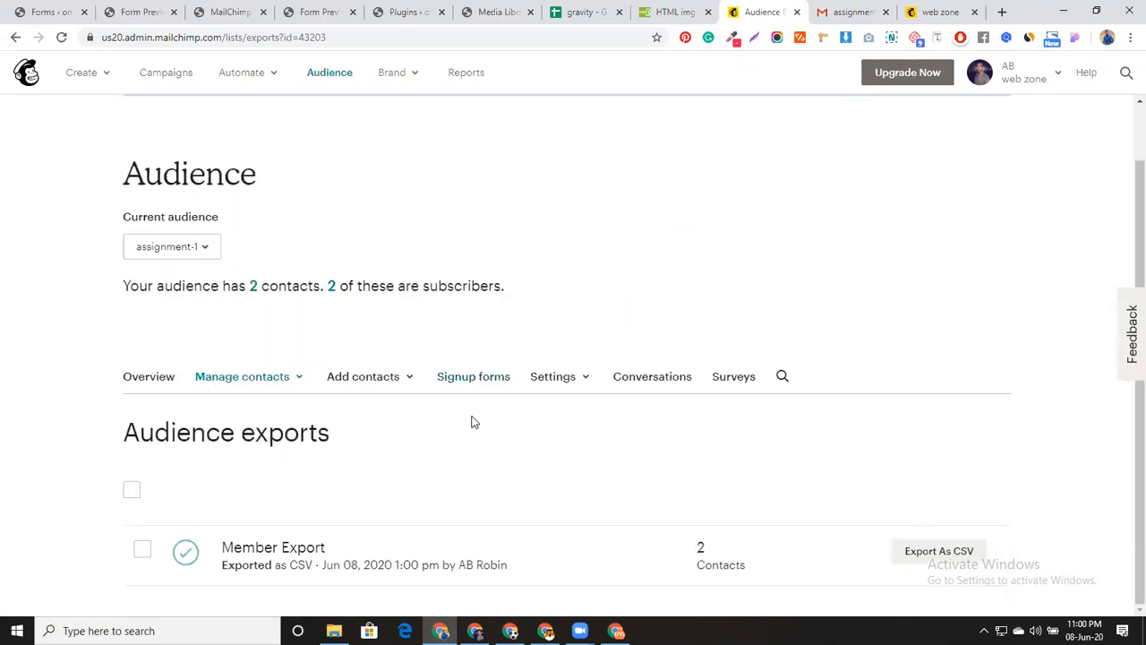
left_click(951, 551)
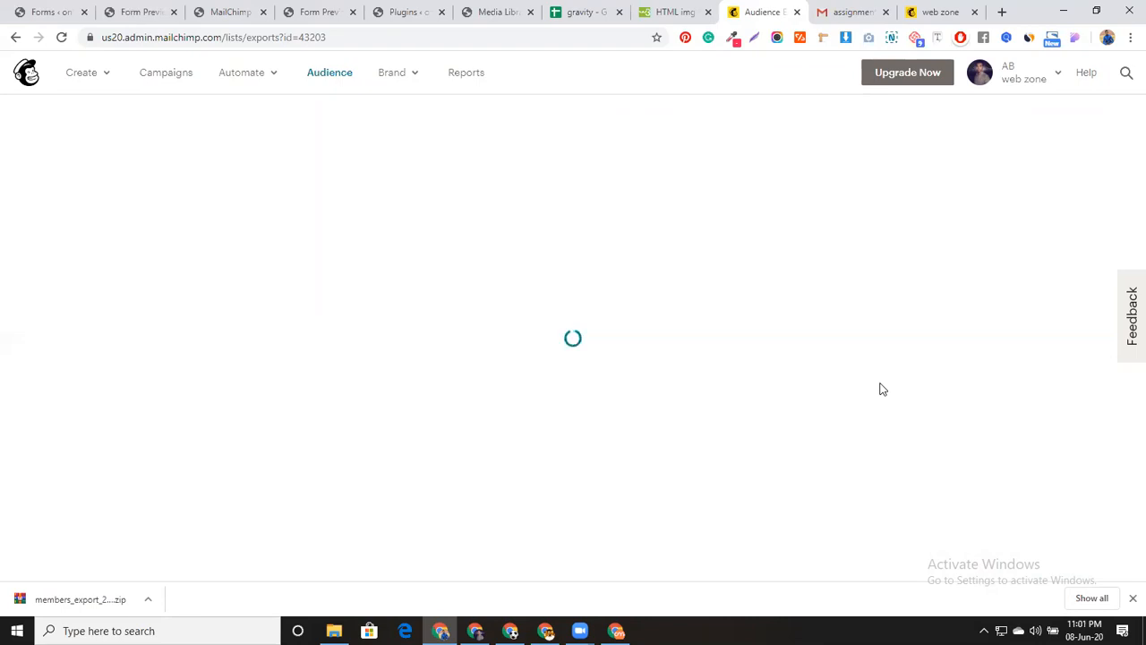
Extract the members_export zip in Downloads and review the subscribed members CSV in Excel
left_click(152, 600)
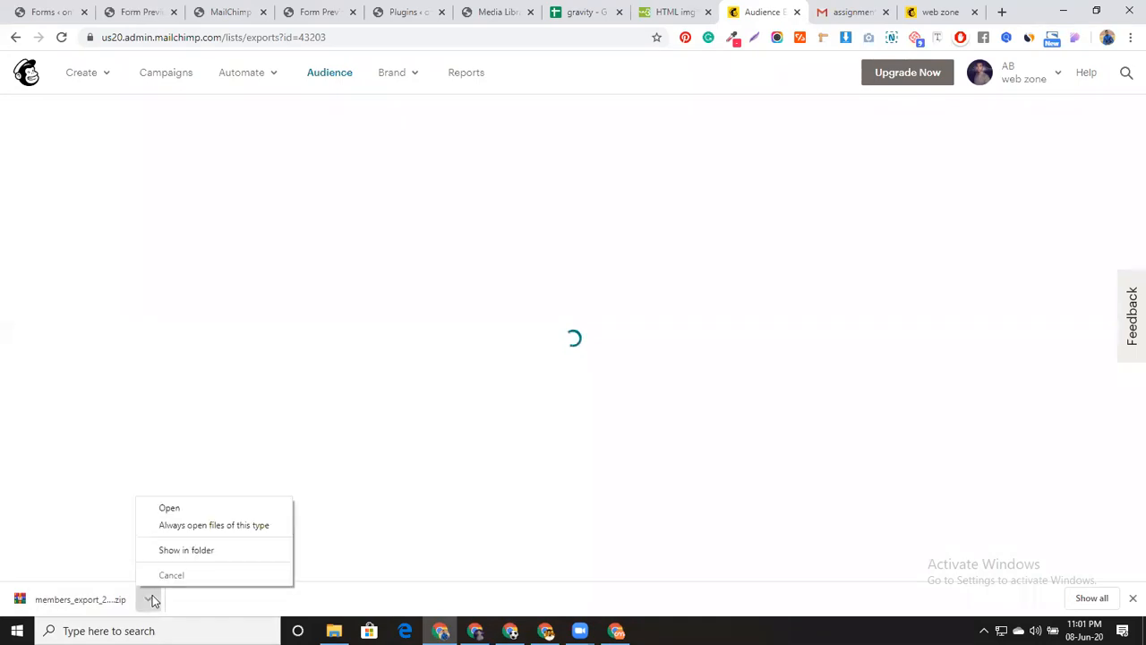
left_click(167, 548)
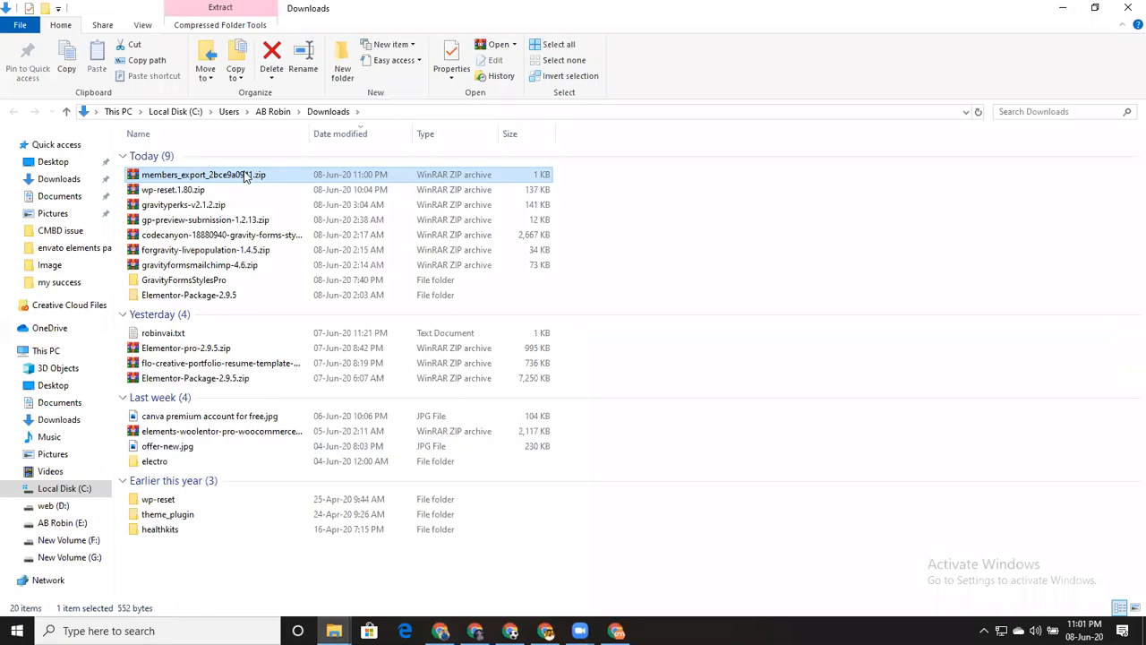
right_click(243, 175)
left_click(273, 231)
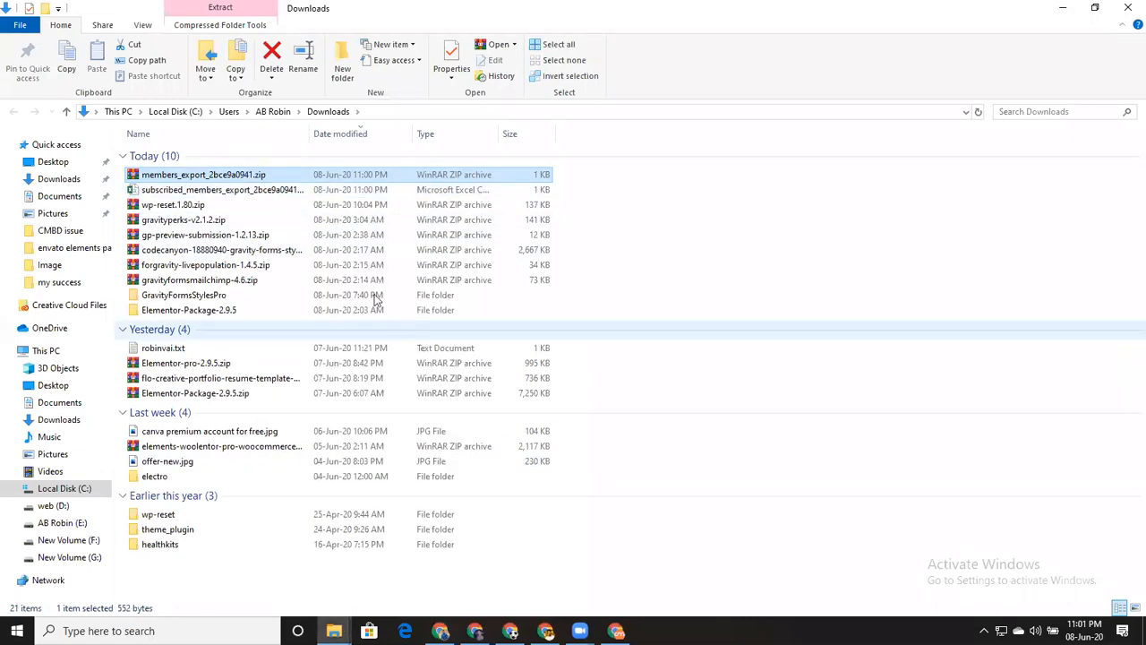
double_click(323, 191)
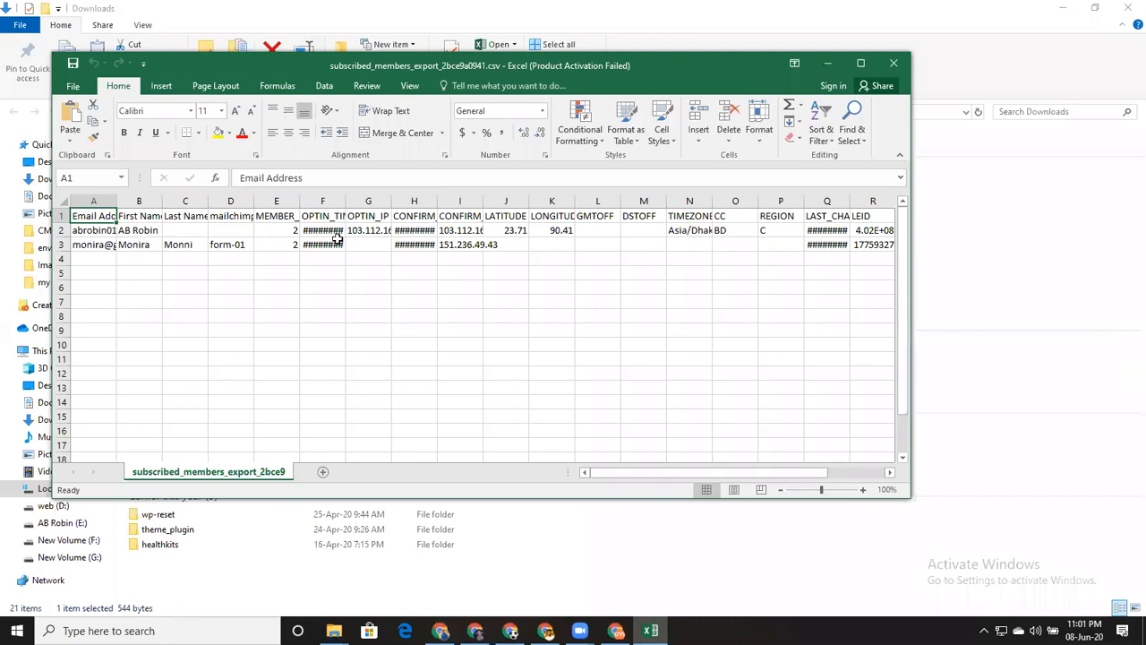
left_click(644, 120)
left_click(894, 62)
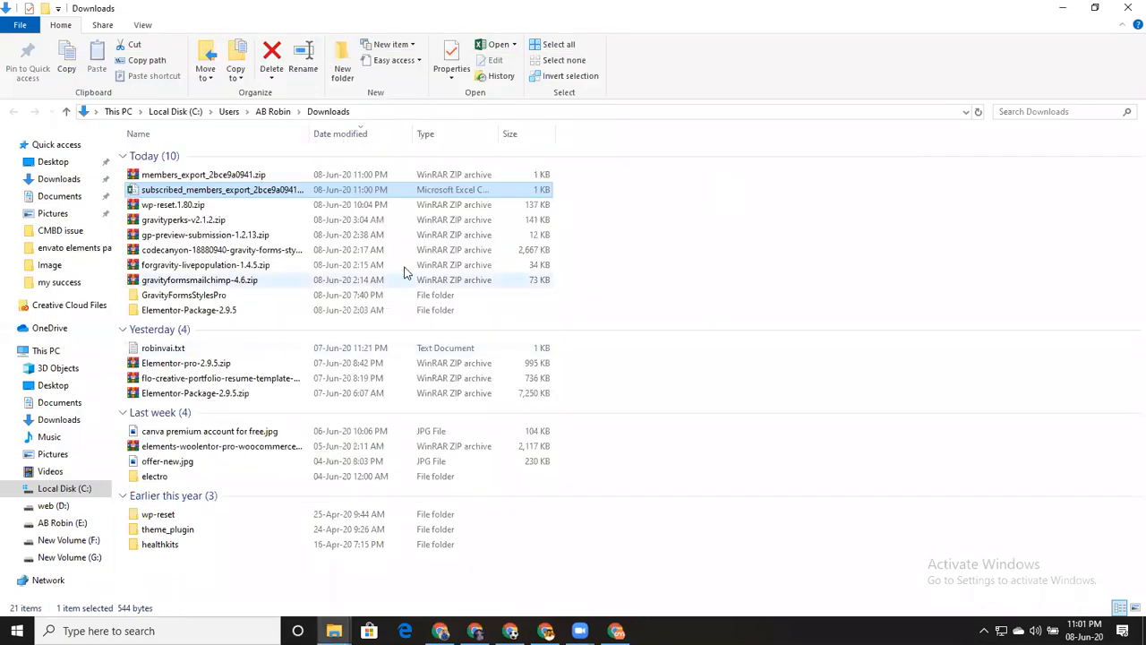
Delete both export files from Downloads
left_click_drag(587, 187, 546, 176)
left_click(272, 59)
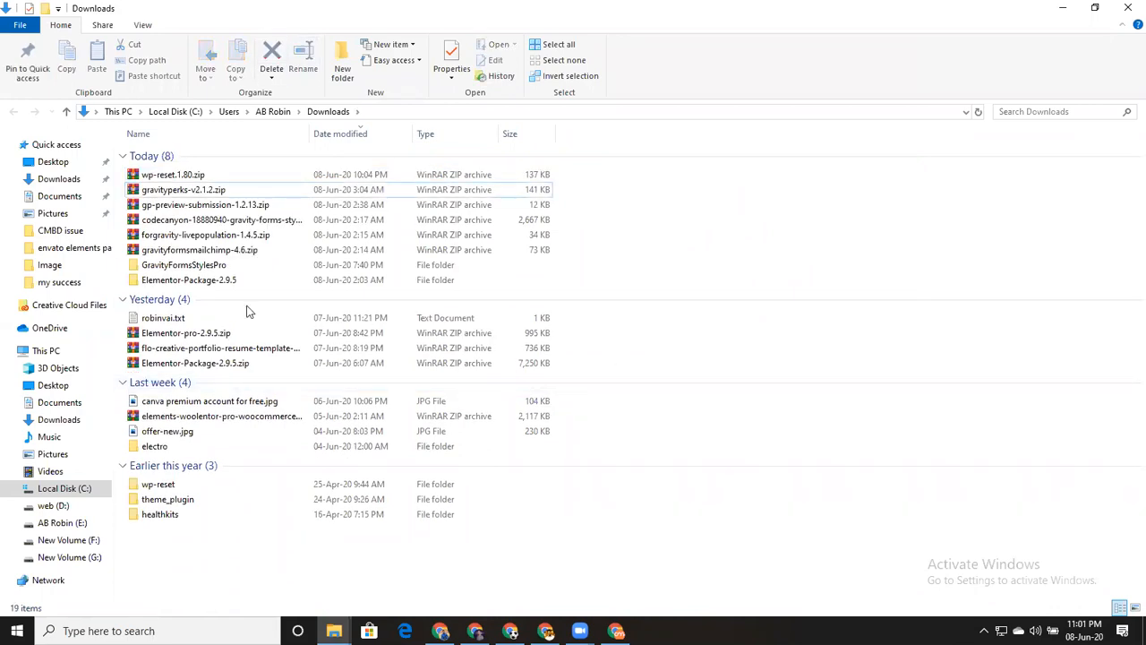
key("alt+Tab")
Open a single preview of the cmbd form
left_click(266, 4)
scroll(323, 358, "down", 2)
scroll(322, 358, "up", 2)
left_click(338, 142)
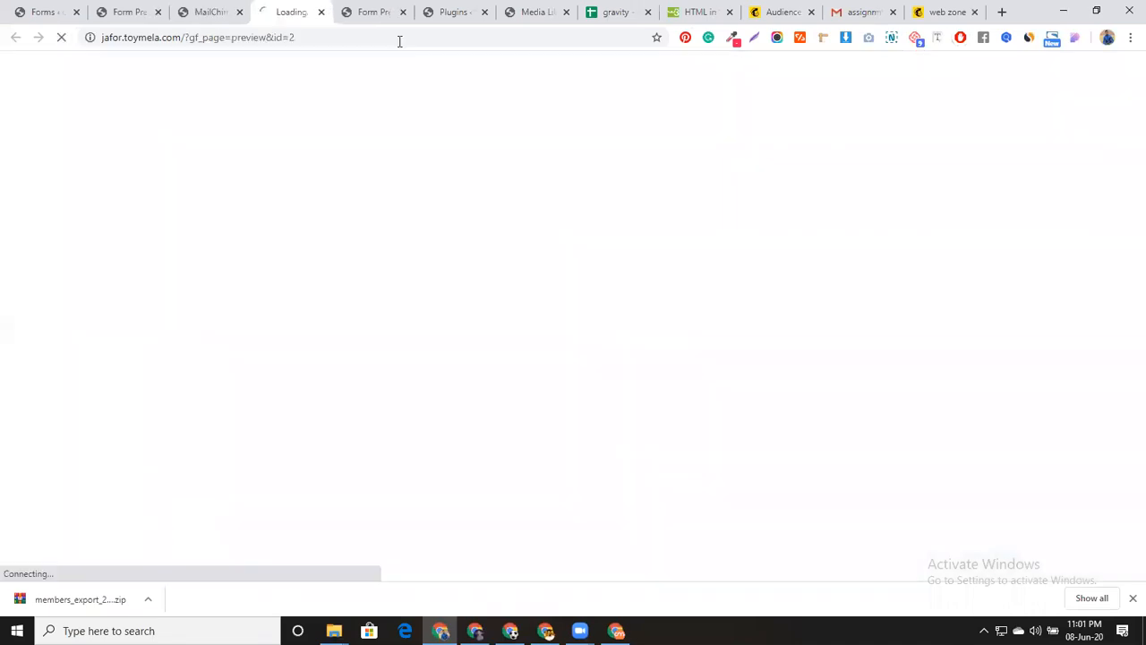
left_click(403, 11)
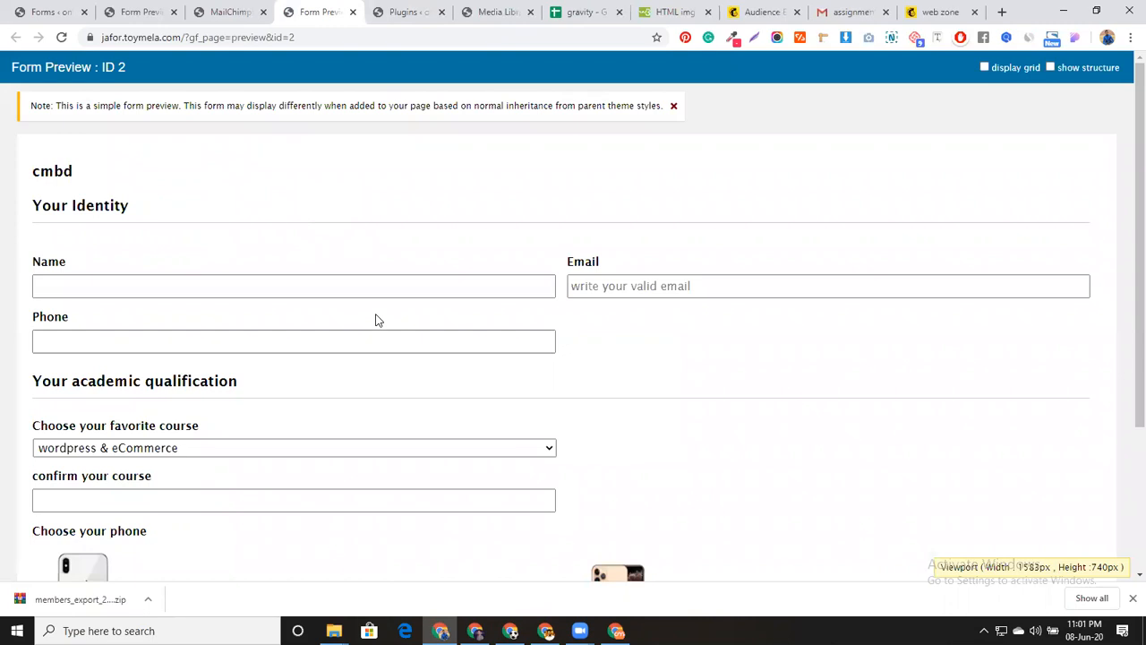
Fill the Name, Email and Phone fields from saved autofill entries
left_click(375, 284)
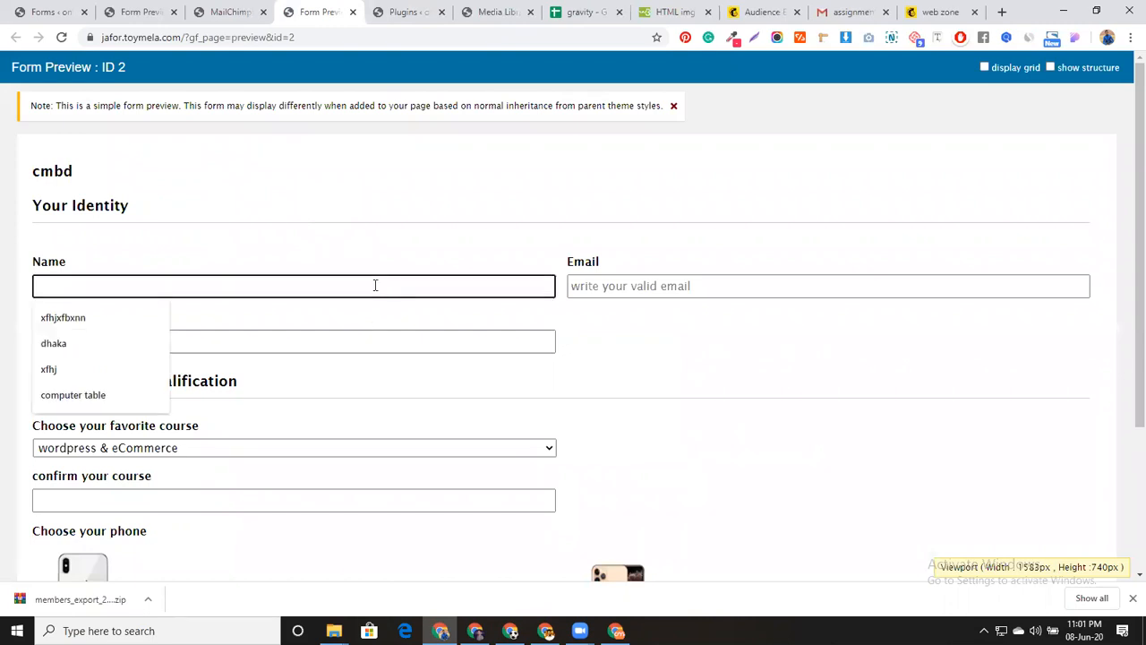
left_click(128, 343)
left_click(718, 285)
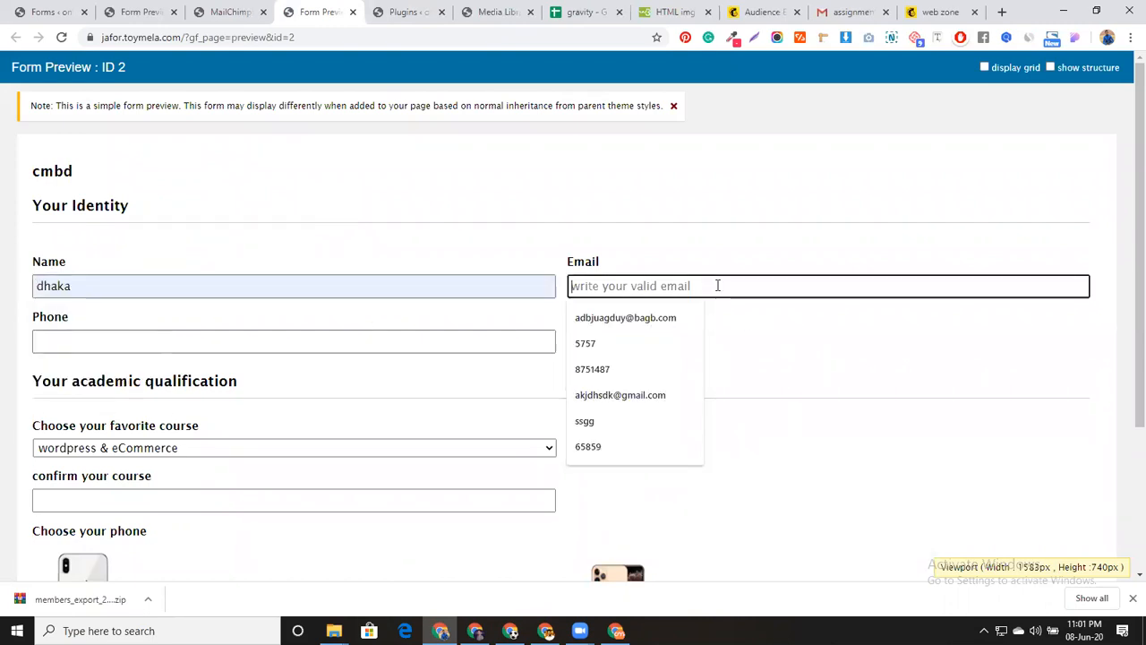
left_click(642, 394)
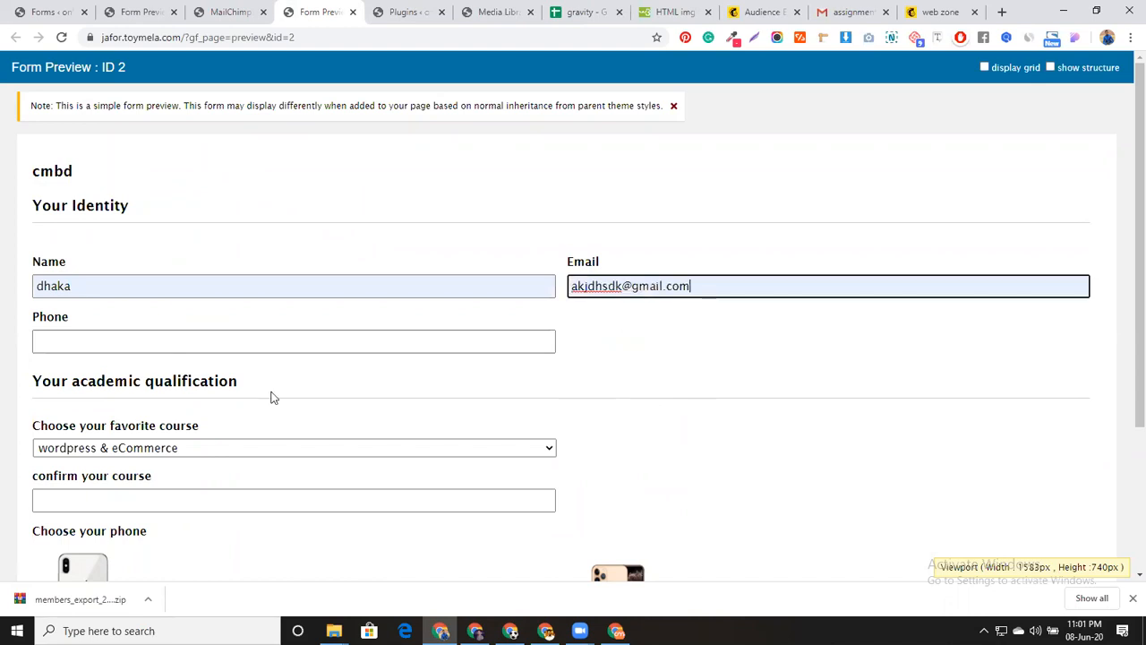
left_click(171, 345)
left_click(133, 399)
Choose Elementor with shopify and the second, gold phone, then submit the entry
left_click(344, 449)
left_click(323, 480)
scroll(344, 509, "down", 1)
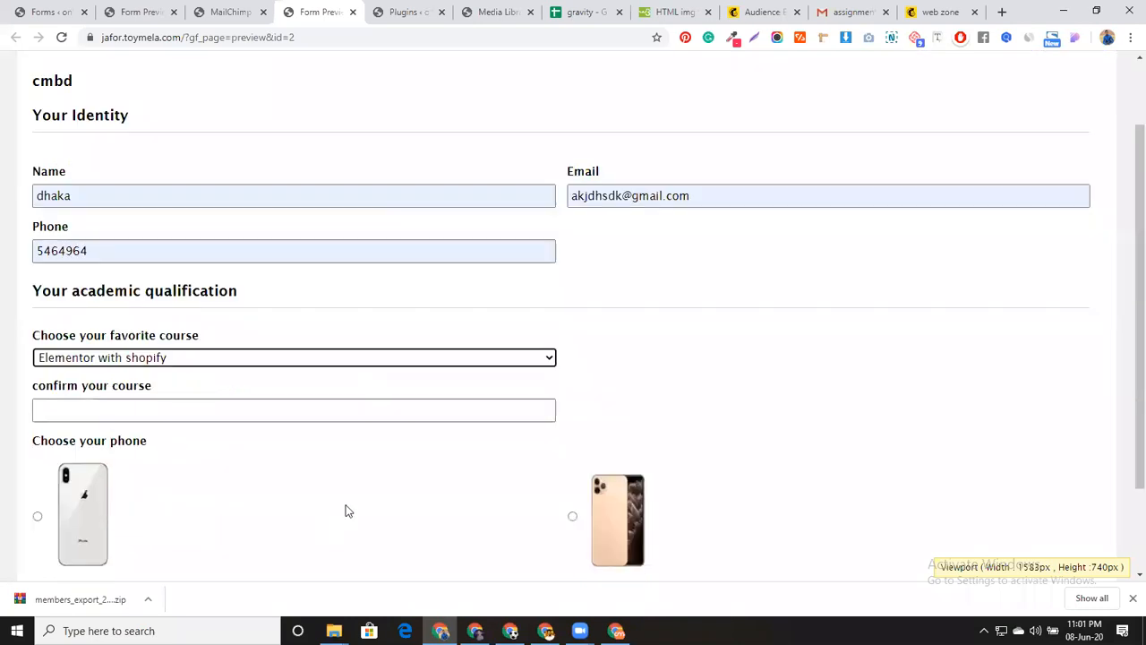
scroll(348, 511, "down", 1)
left_click(616, 461)
scroll(215, 533, "down", 1)
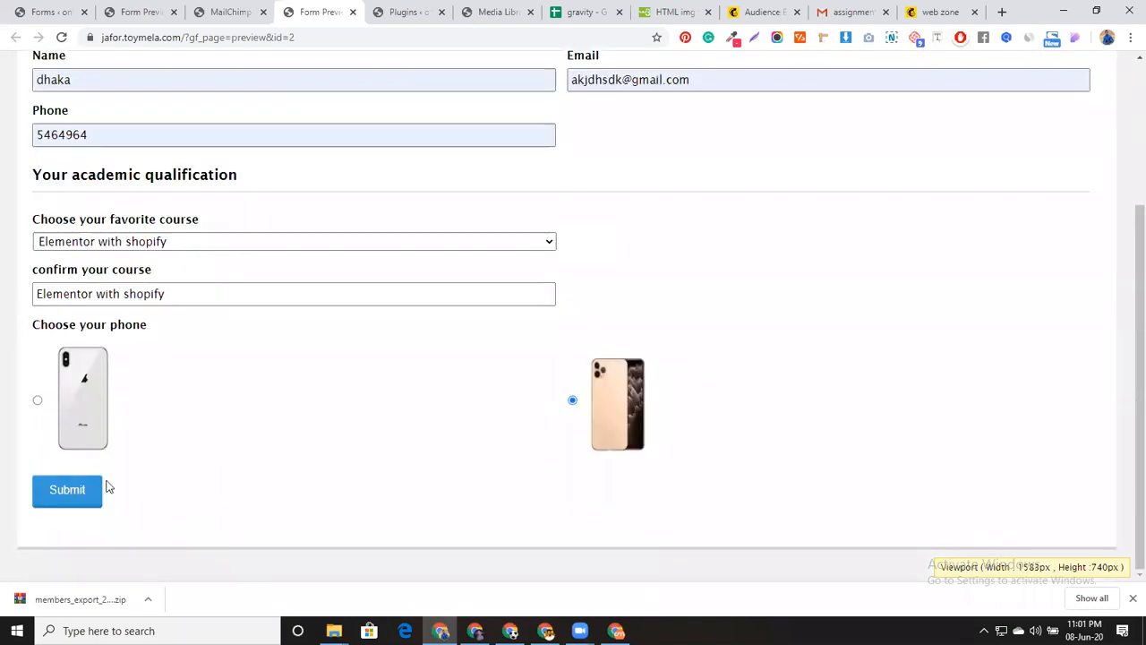
left_click(69, 490)
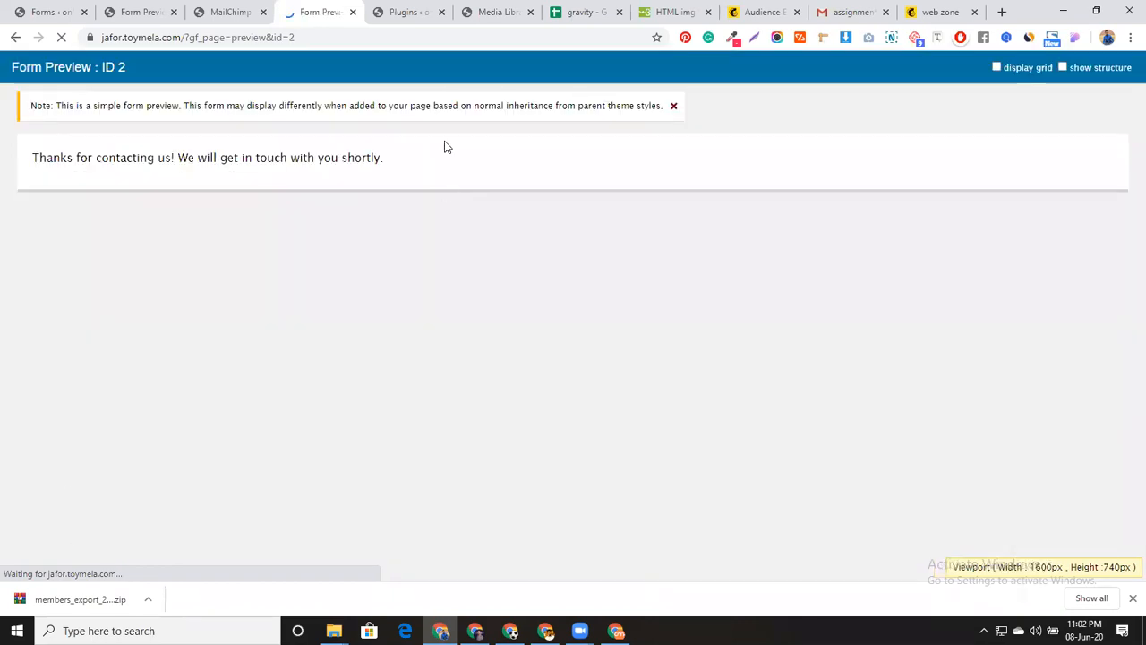
Check the Subscription Confirmed page, then reload the Mailchimp audience to show 3 subscribers
left_click(765, 11)
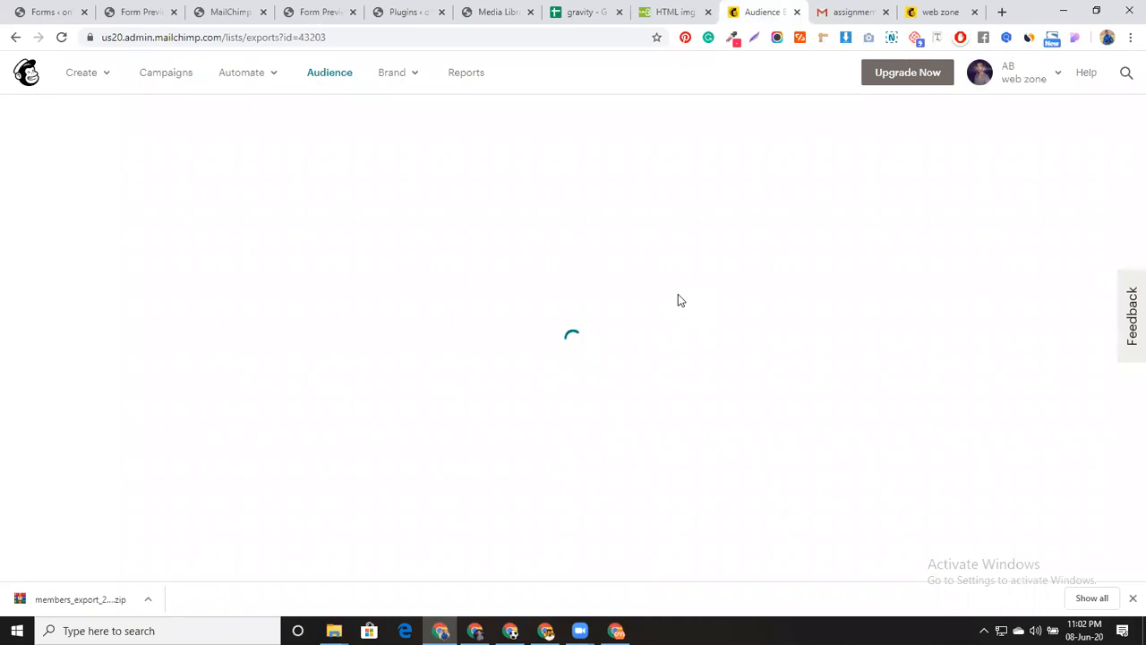
left_click(929, 9)
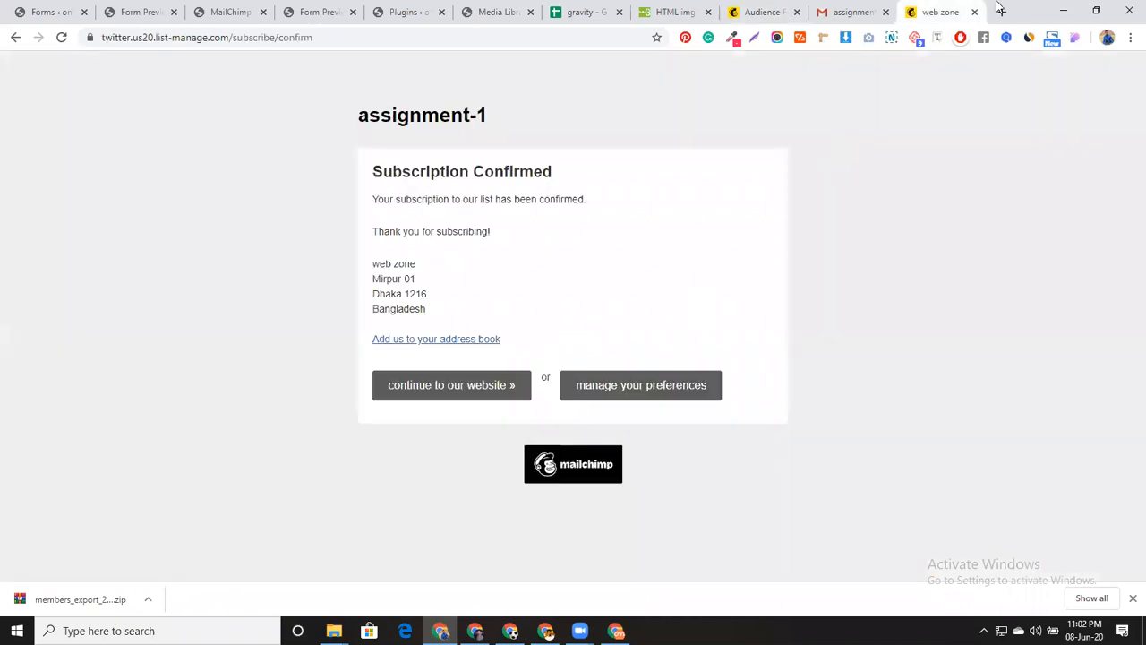
left_click(752, 12)
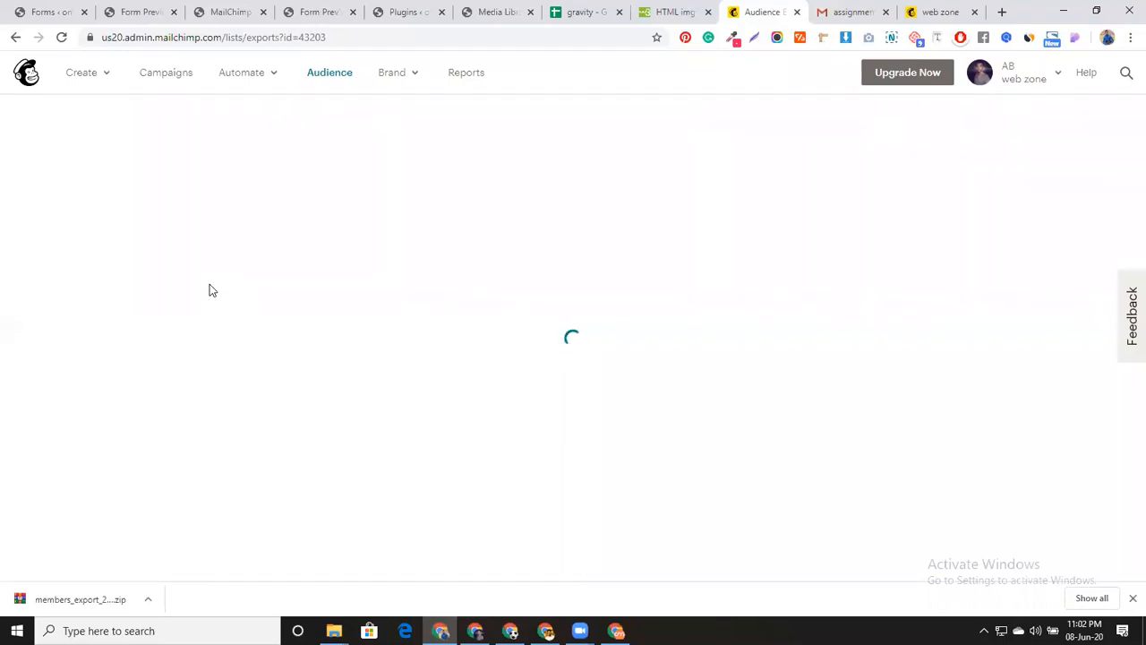
left_click(61, 37)
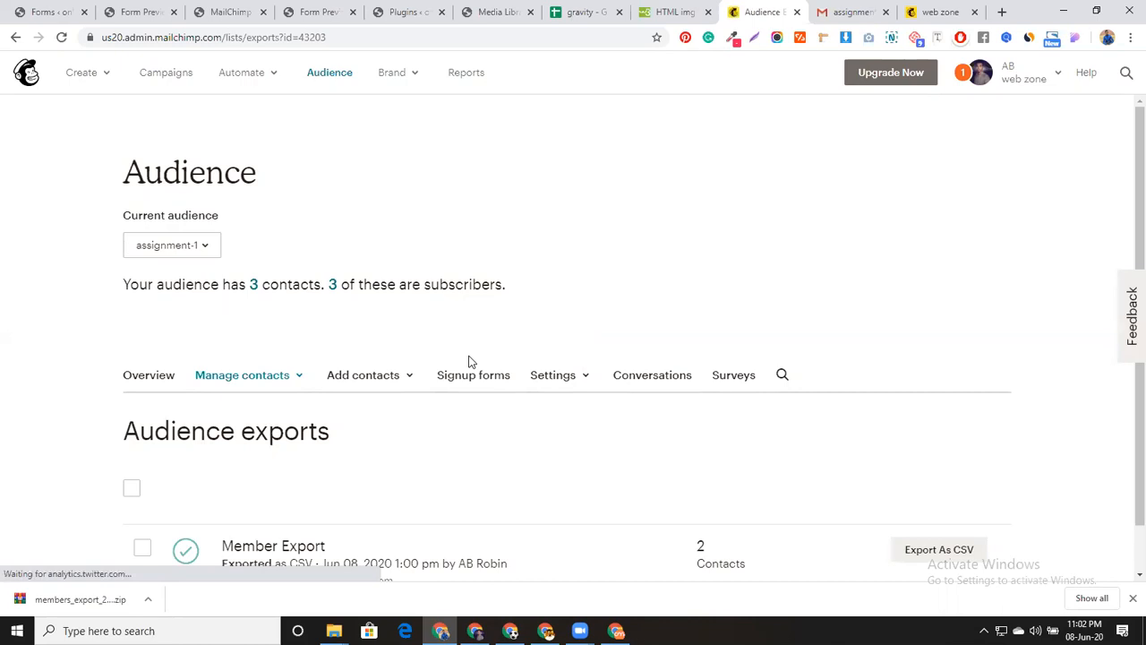
scroll(466, 385, "down", 1)
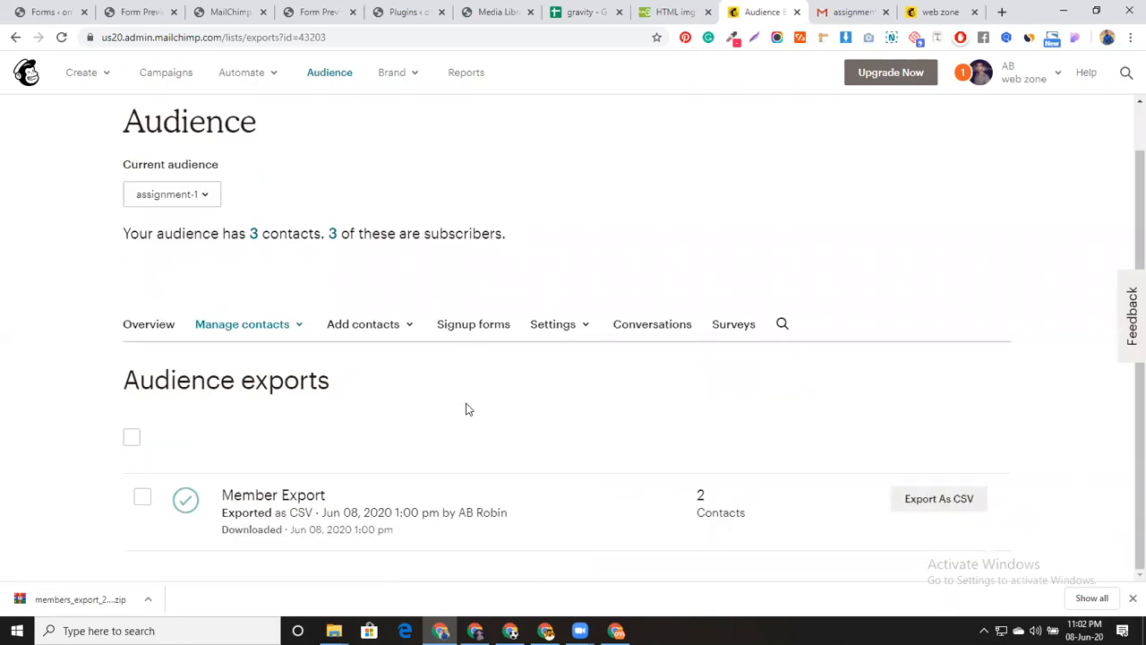
Open All subscribers for assignment-1 and review the three contacts, including the new API-added one
left_click(254, 240)
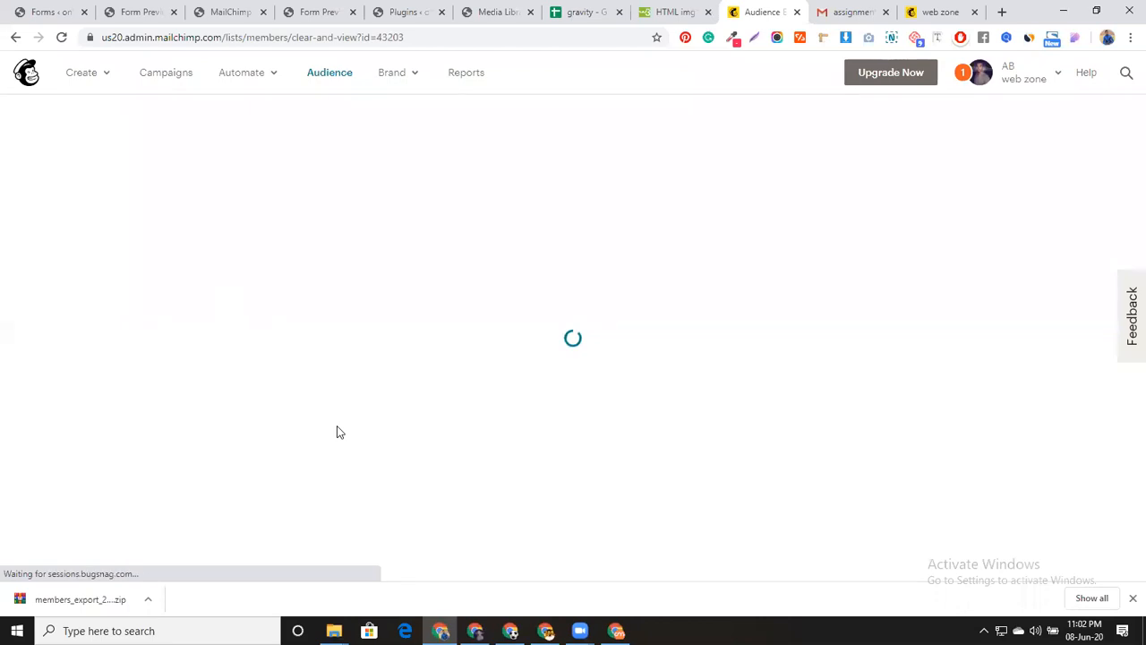
scroll(336, 434, "down", 2)
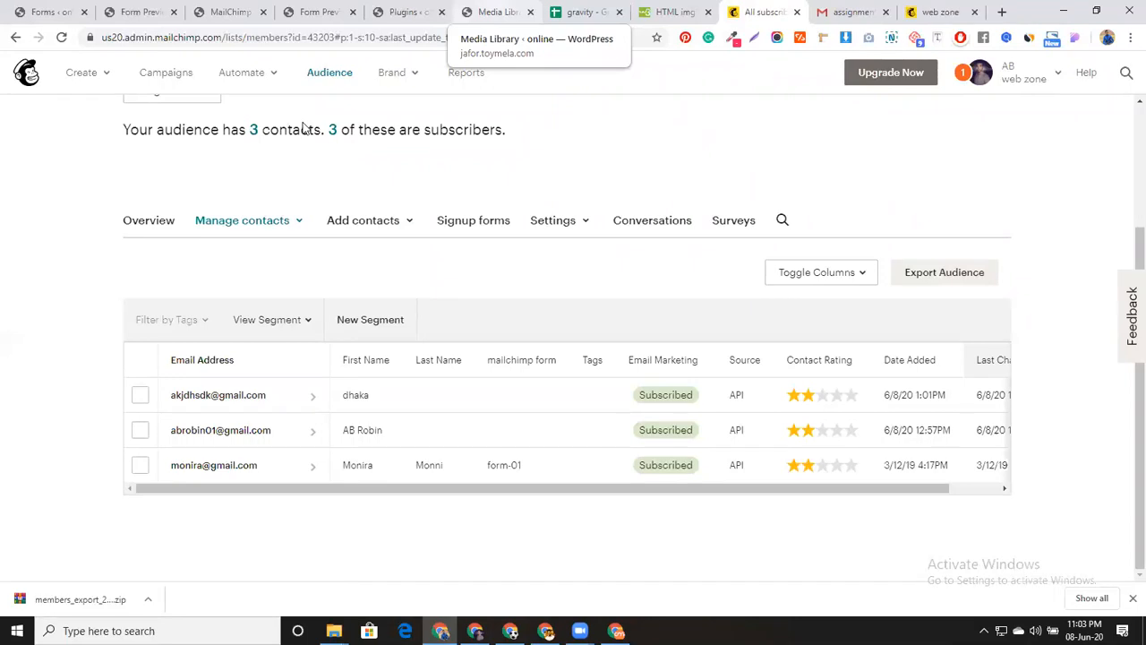
Return to the cmbd form preview (ID 2), then go to the site's Plugins page
key("ctrl+2")
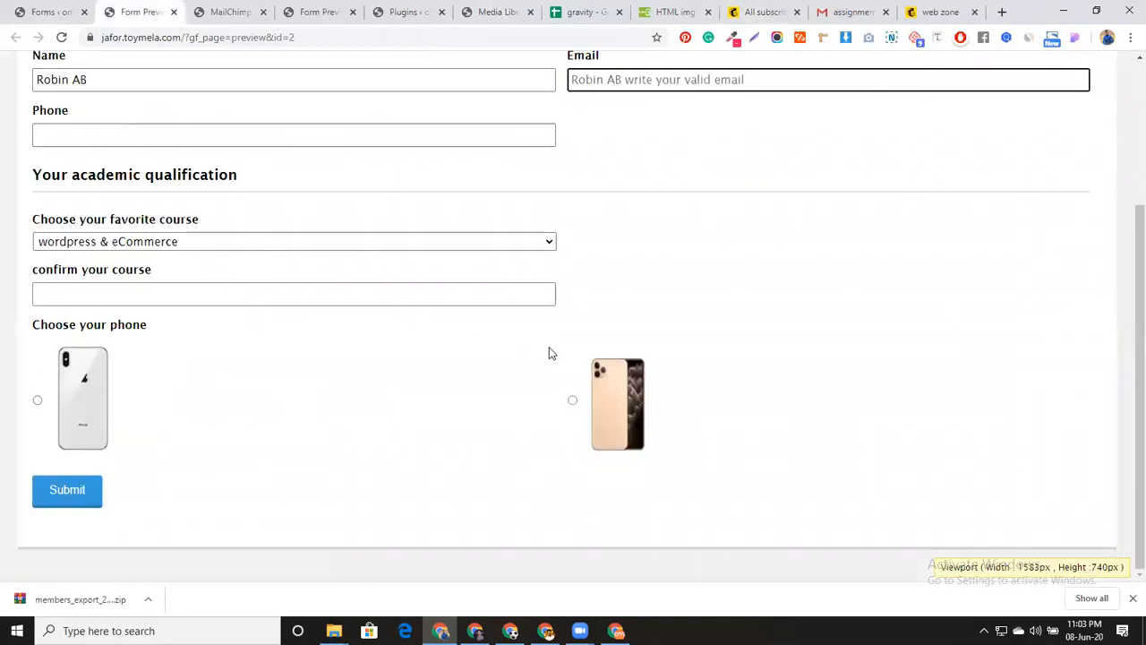
scroll(645, 345, "up", 3)
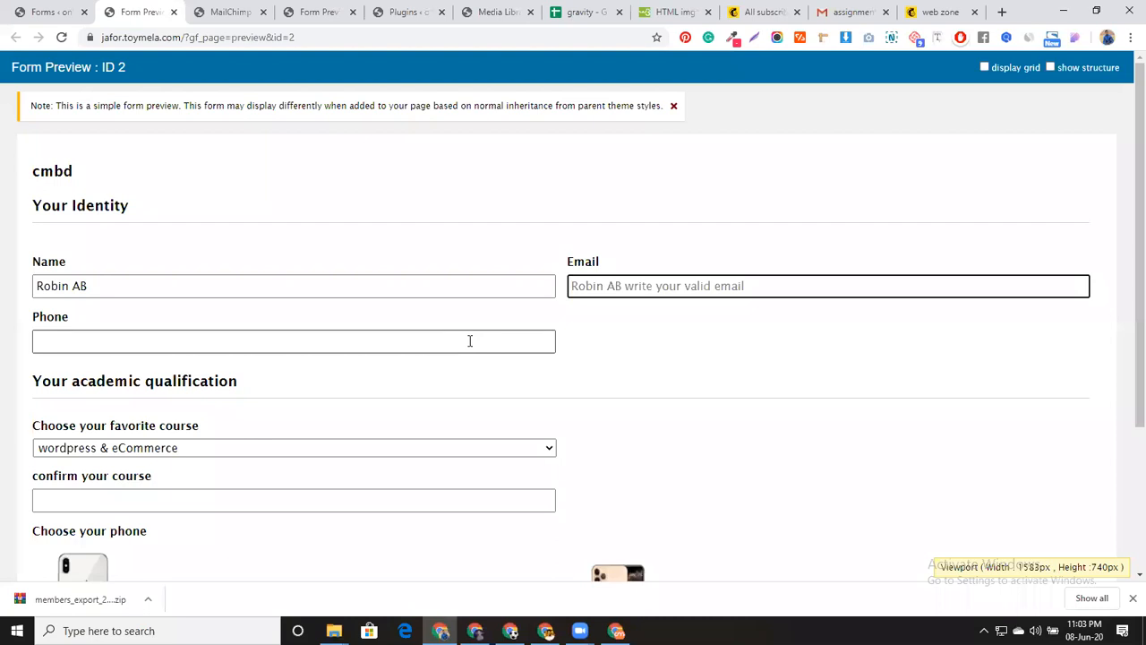
left_click(403, 11)
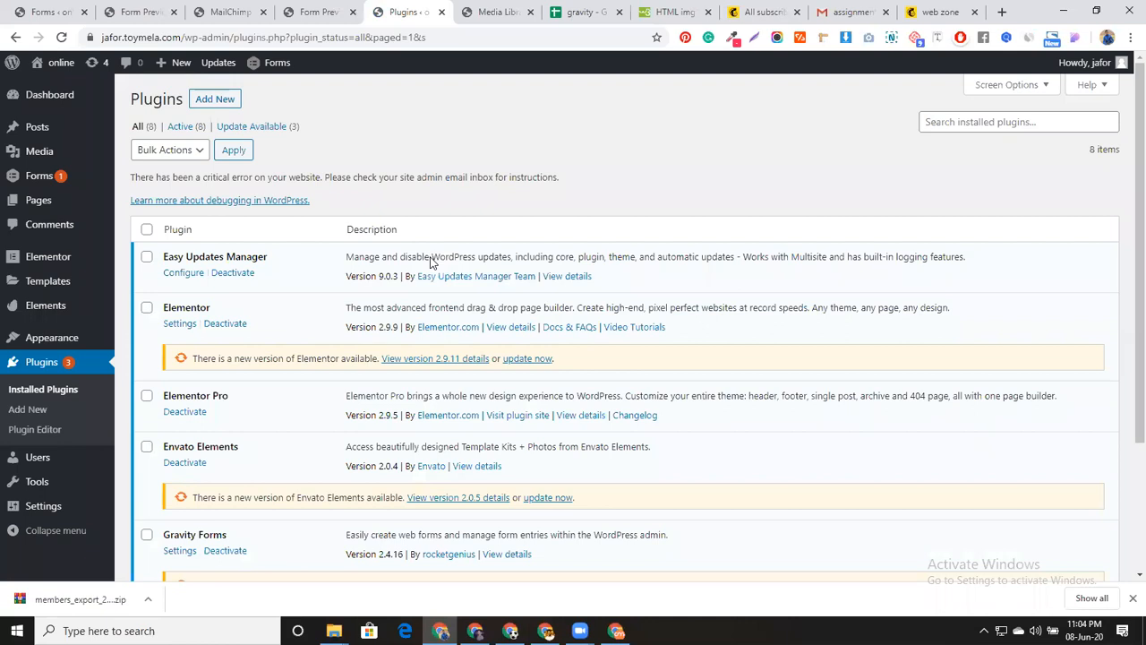
Upload gfstylespro.zip from the GravityFormsStylesPro folder as a new plugin and install it
left_click(217, 104)
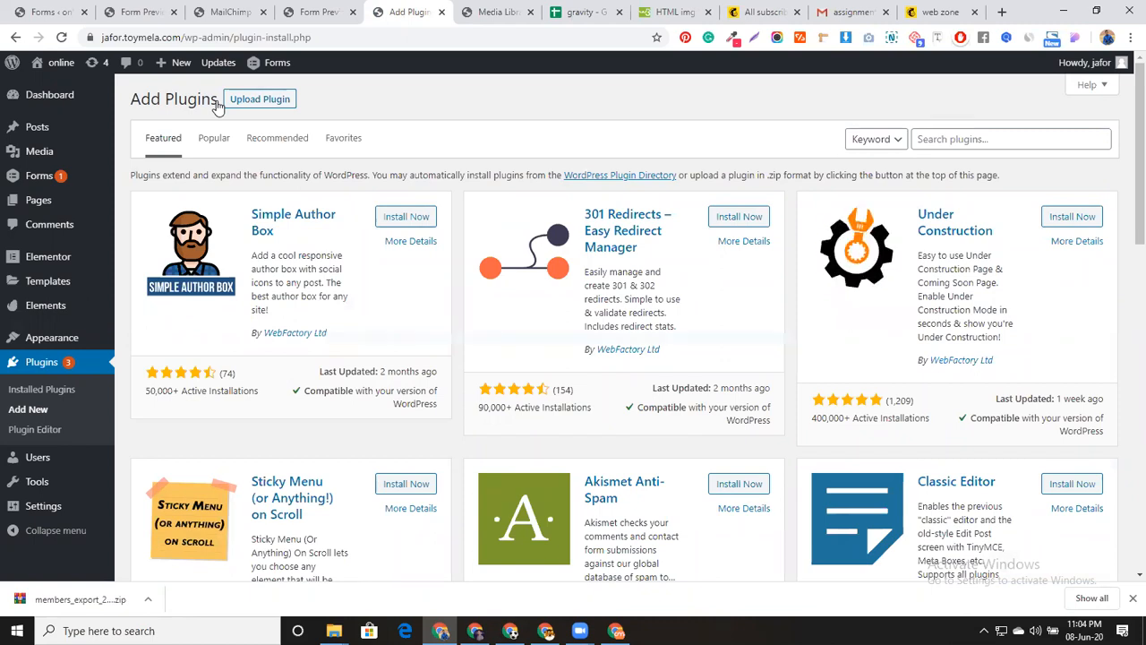
left_click(265, 100)
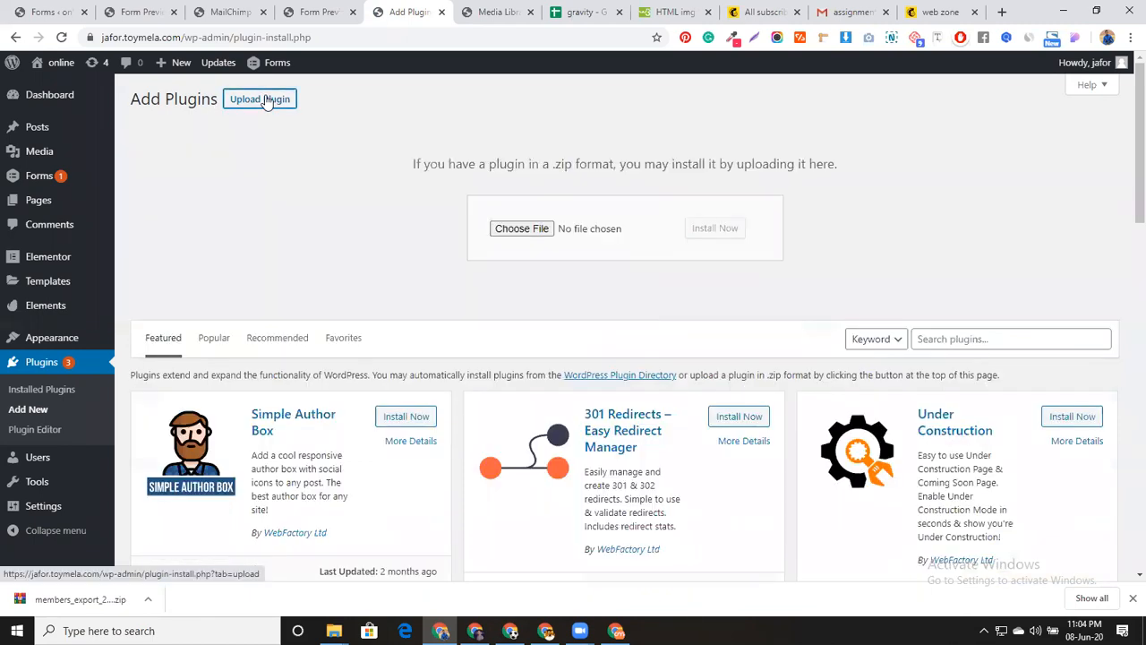
left_click(504, 228)
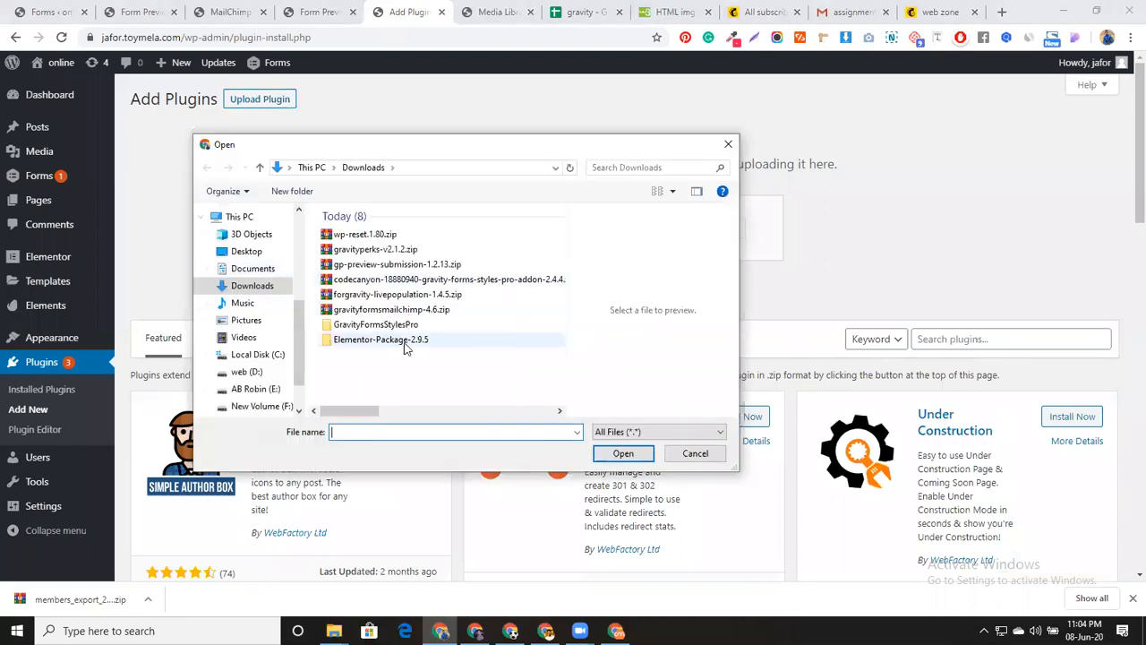
left_click(401, 325)
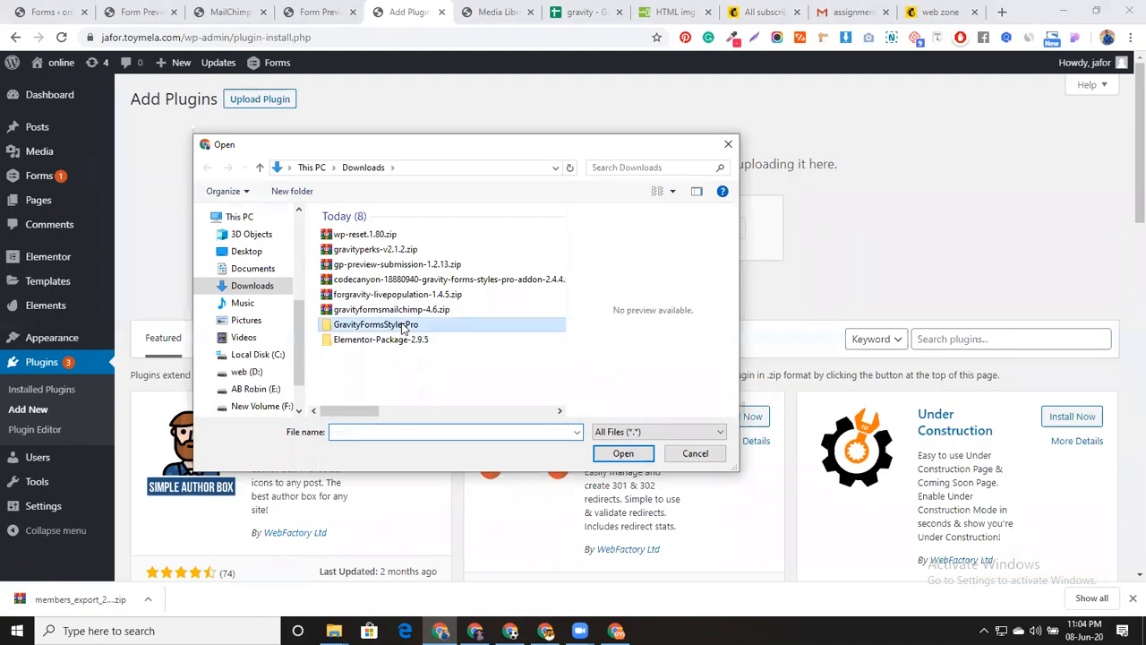
double_click(401, 325)
left_click(376, 248)
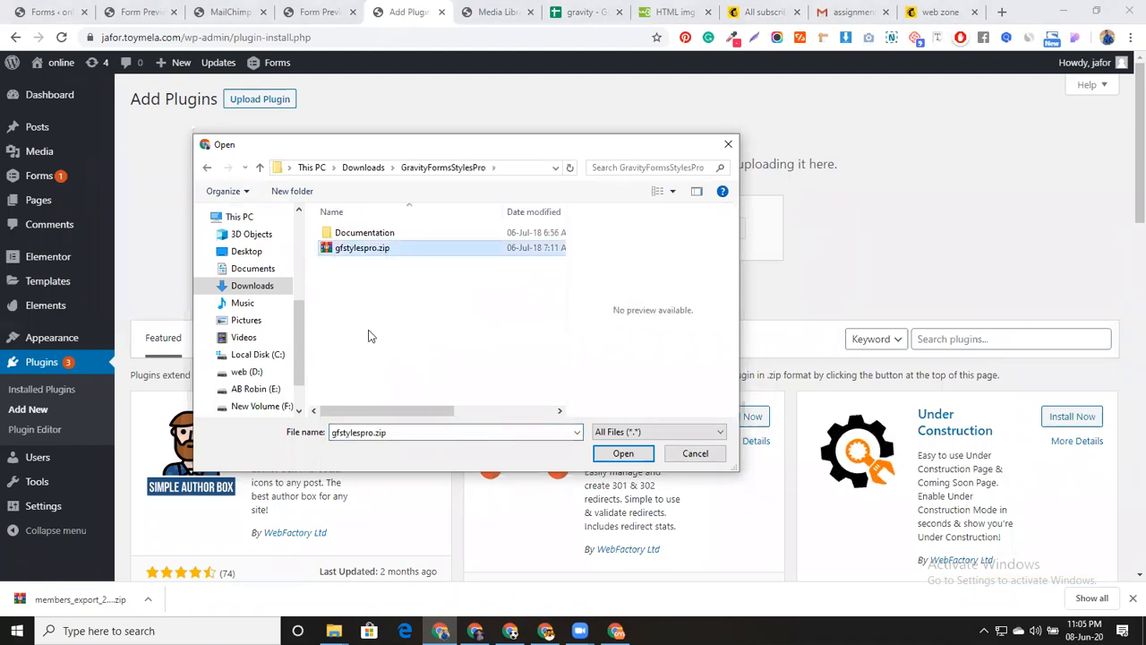
left_click(604, 461)
left_click(704, 229)
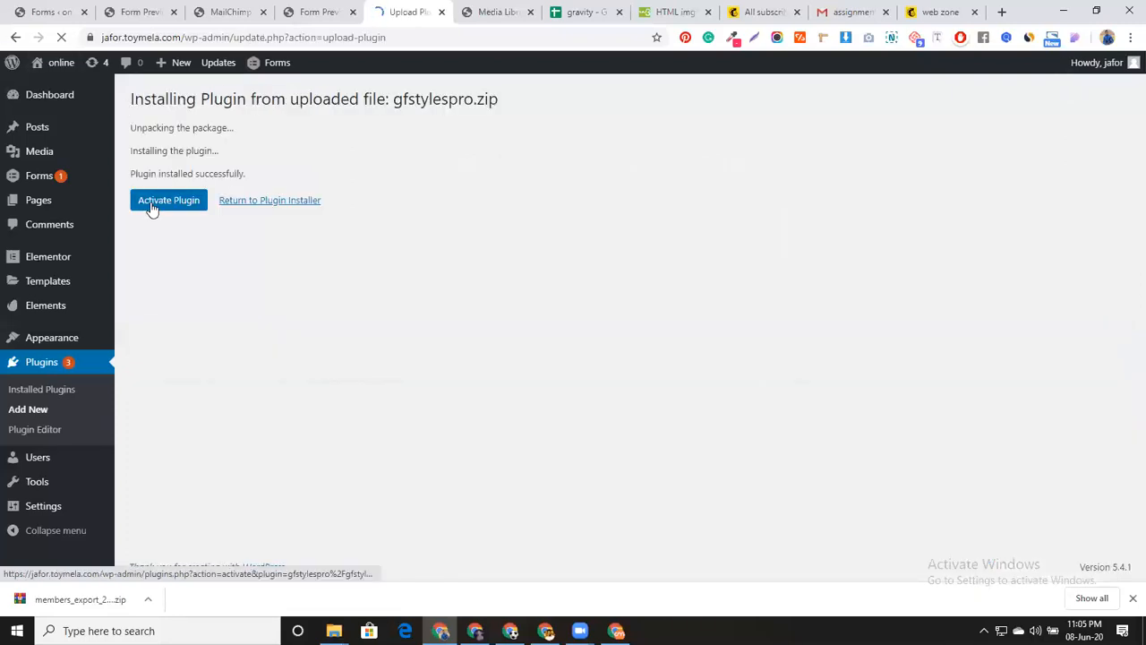
left_click(153, 207)
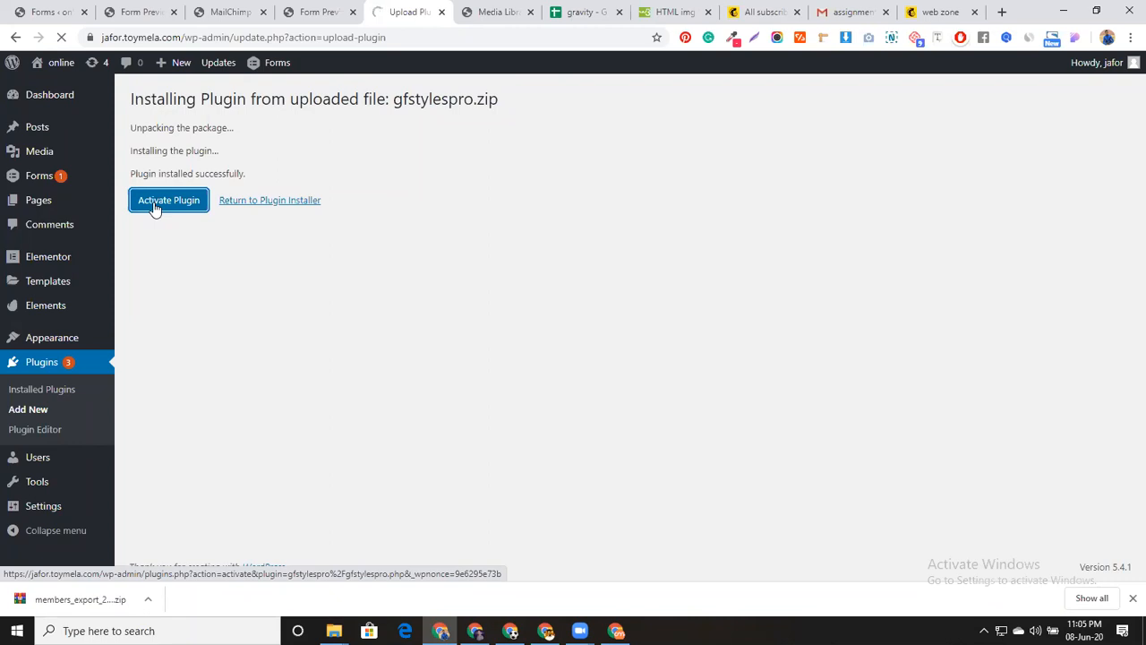
Activate Gravity Forms Styles Pro 2.4.4 and confirm it appears in the active plugins list
left_click(155, 206)
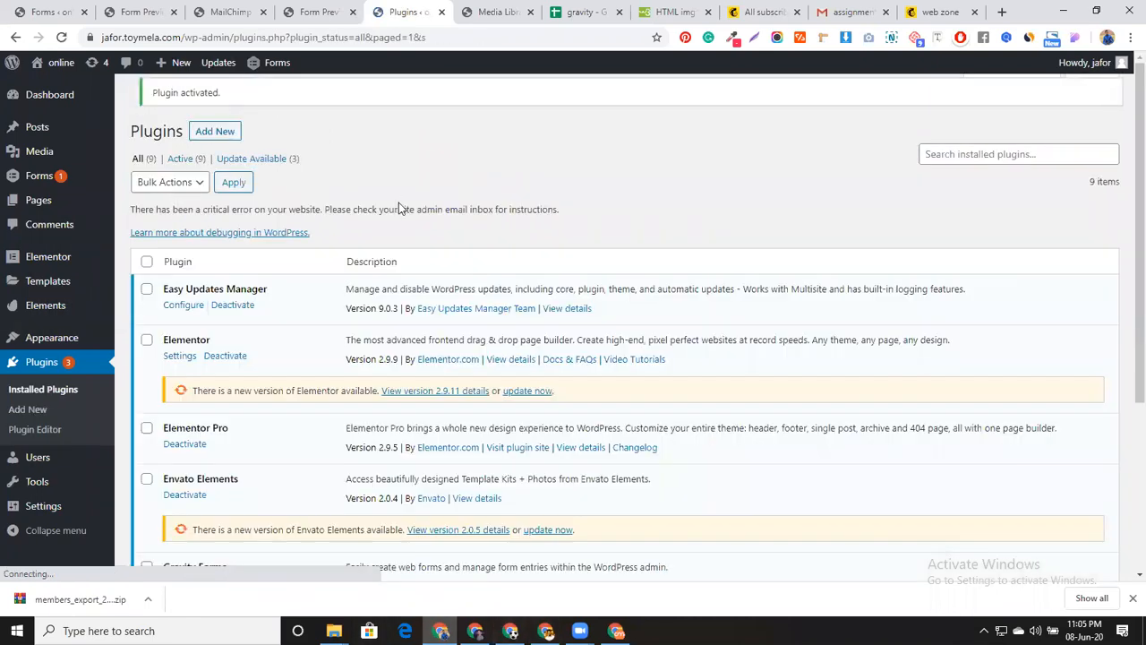
scroll(398, 202, "down", 3)
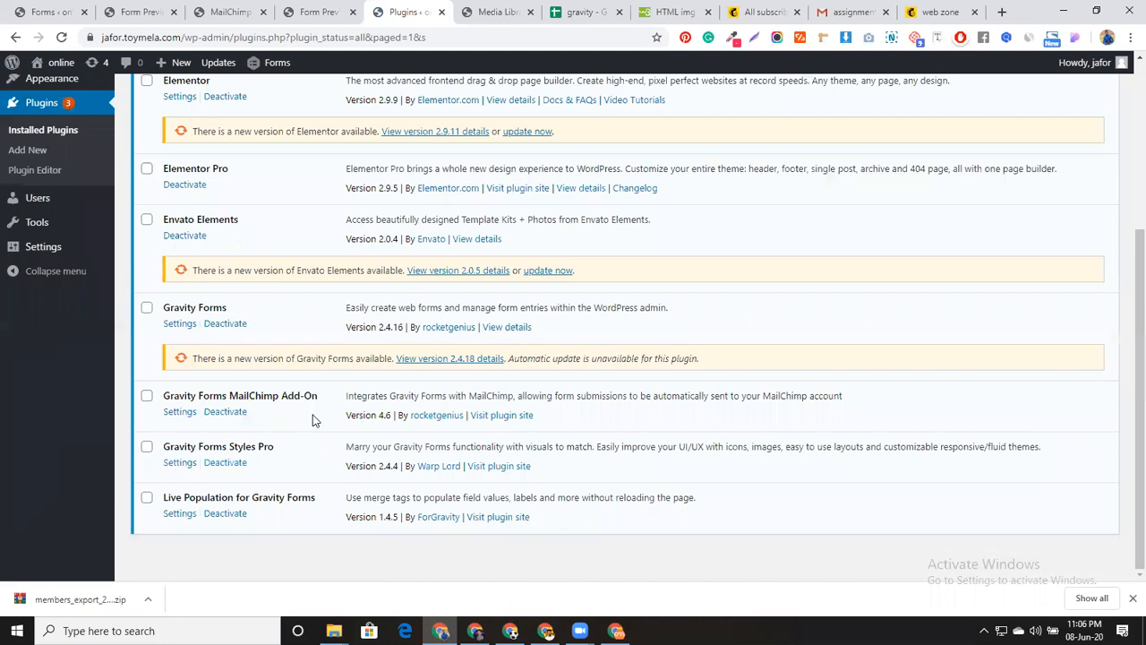
scroll(313, 419, "up", 3)
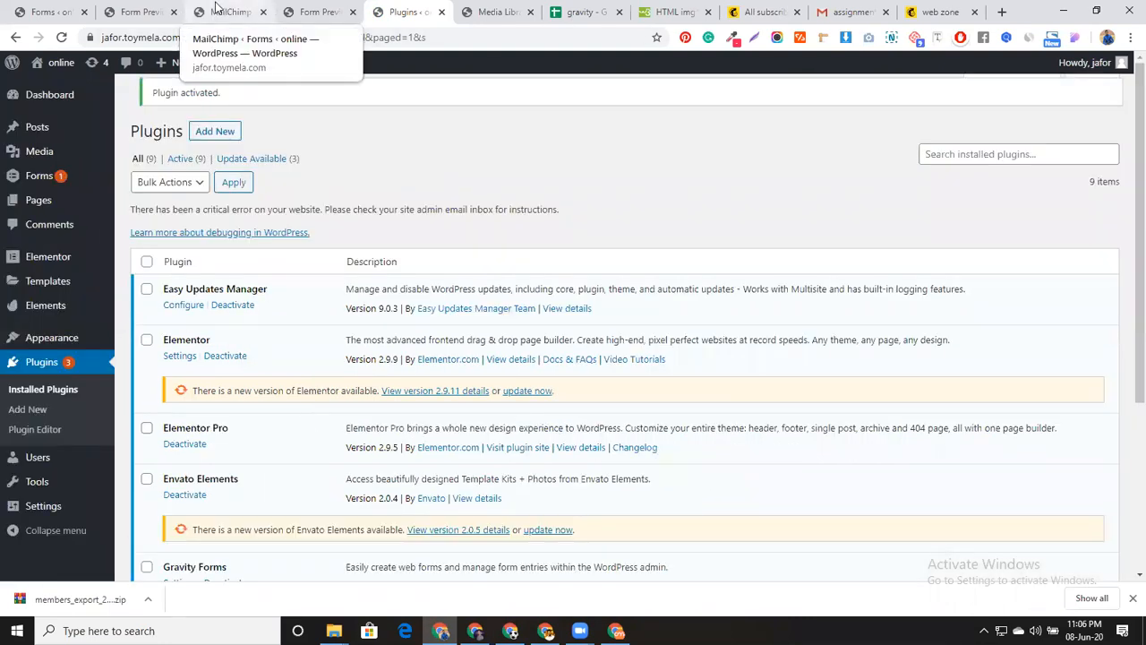
Close both Form Preview tabs and open Gravity Forms General Settings, now listing Styles Pro
left_click(78, 7)
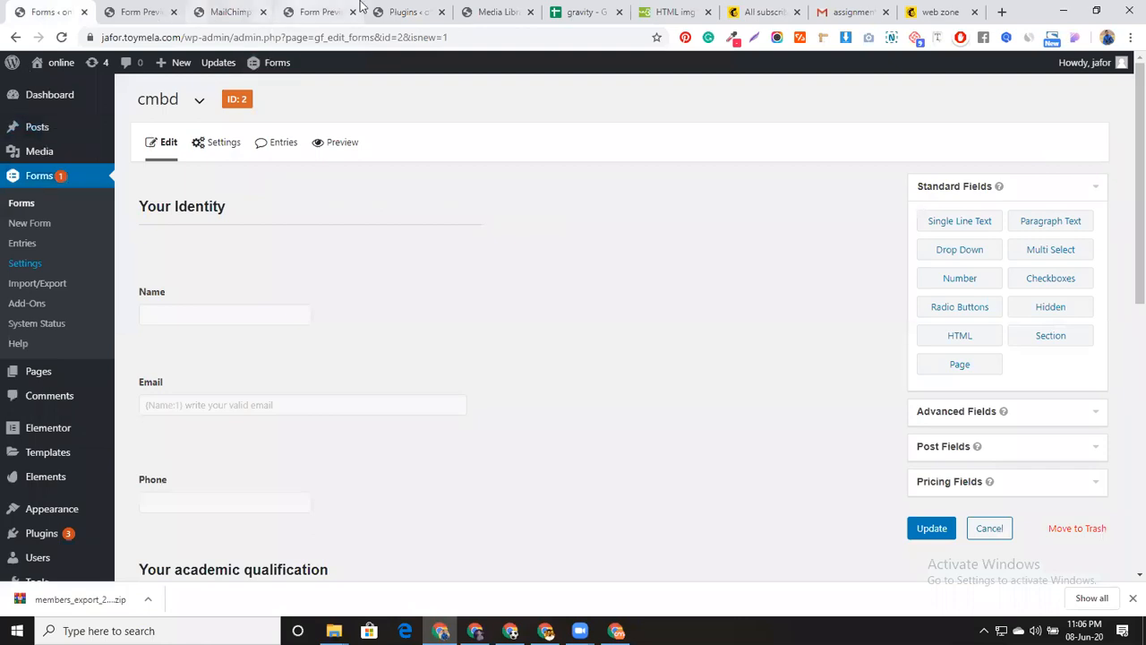
left_click(319, 8)
left_click(231, 7)
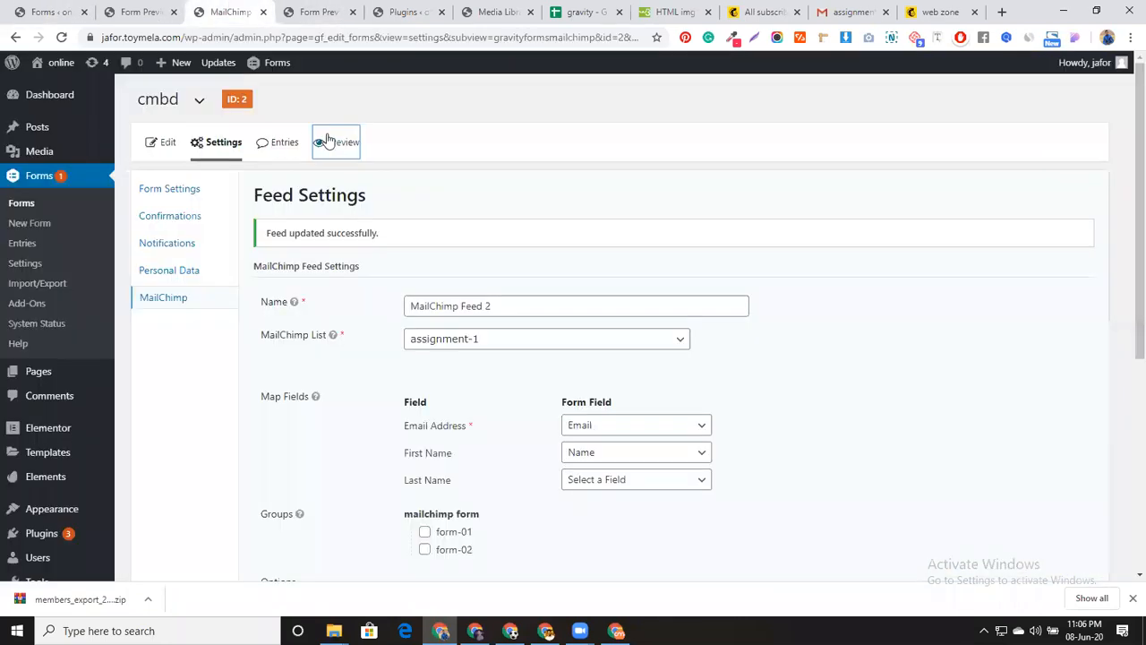
left_click(352, 11)
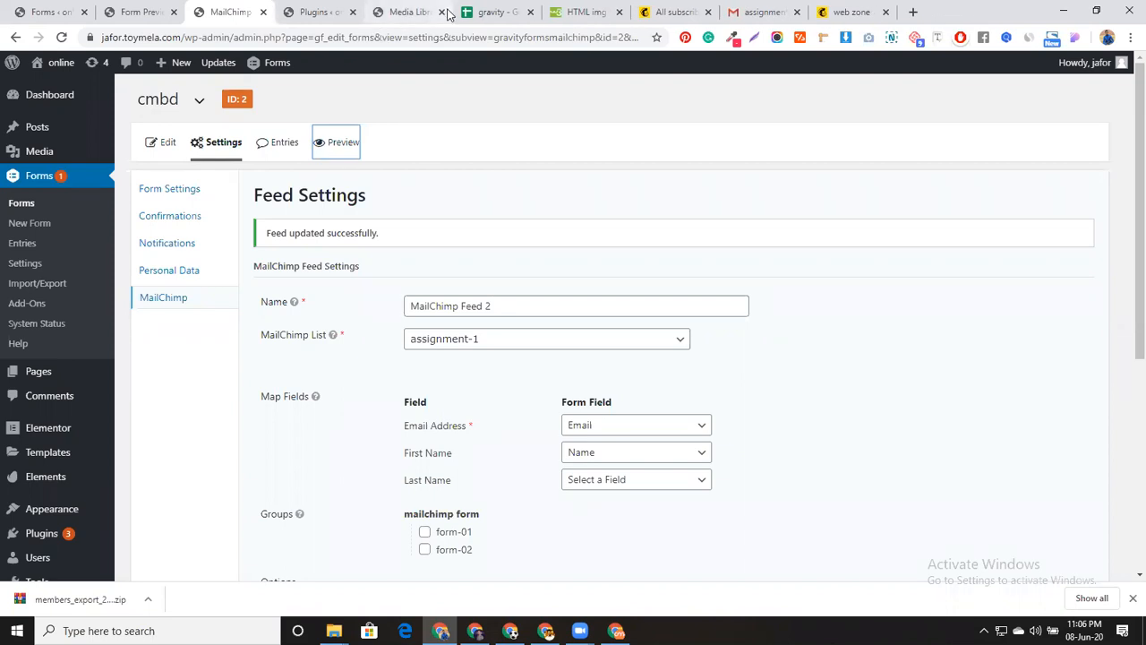
left_click(174, 12)
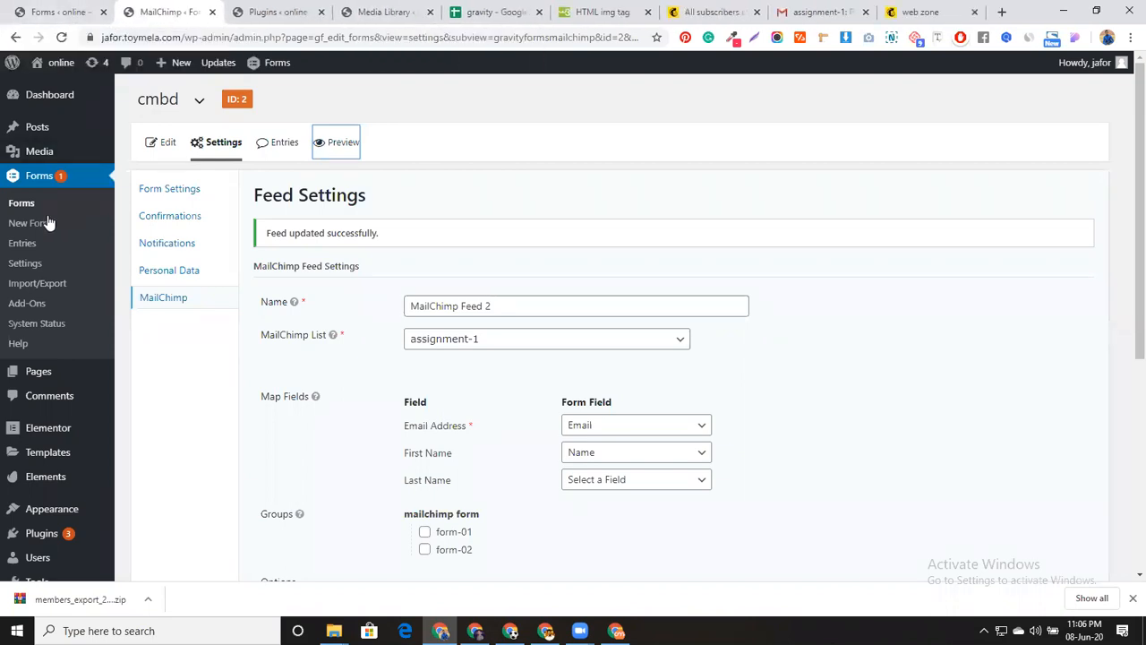
left_click(25, 263)
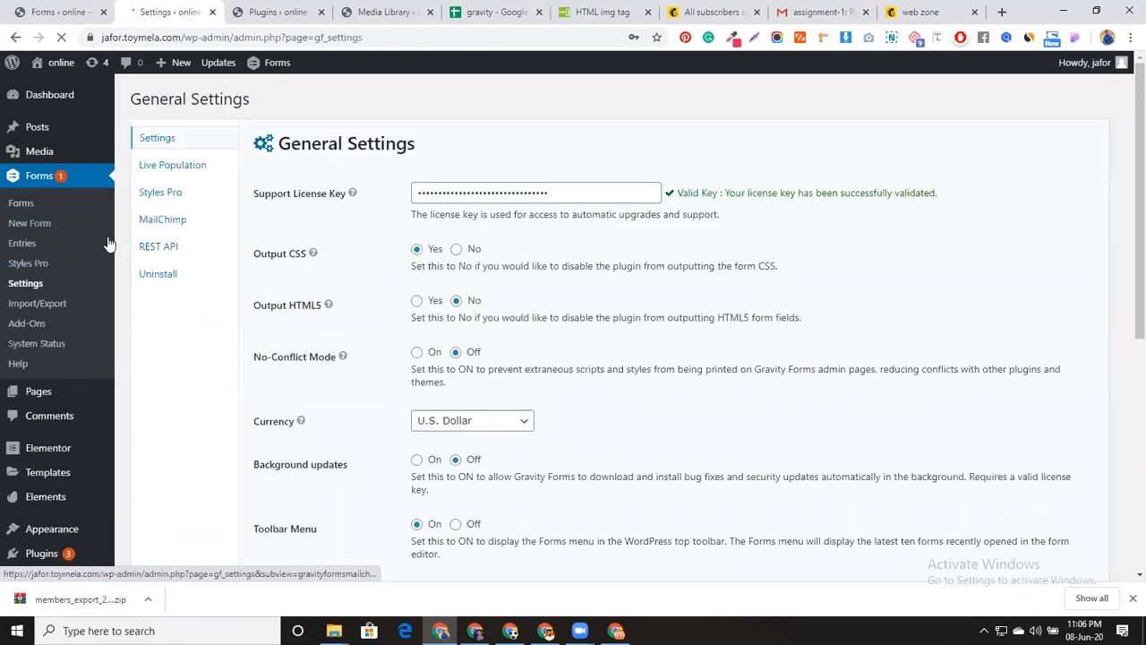
Open Styles Pro settings and choose Classy Glassy as the theme to customize
left_click(154, 200)
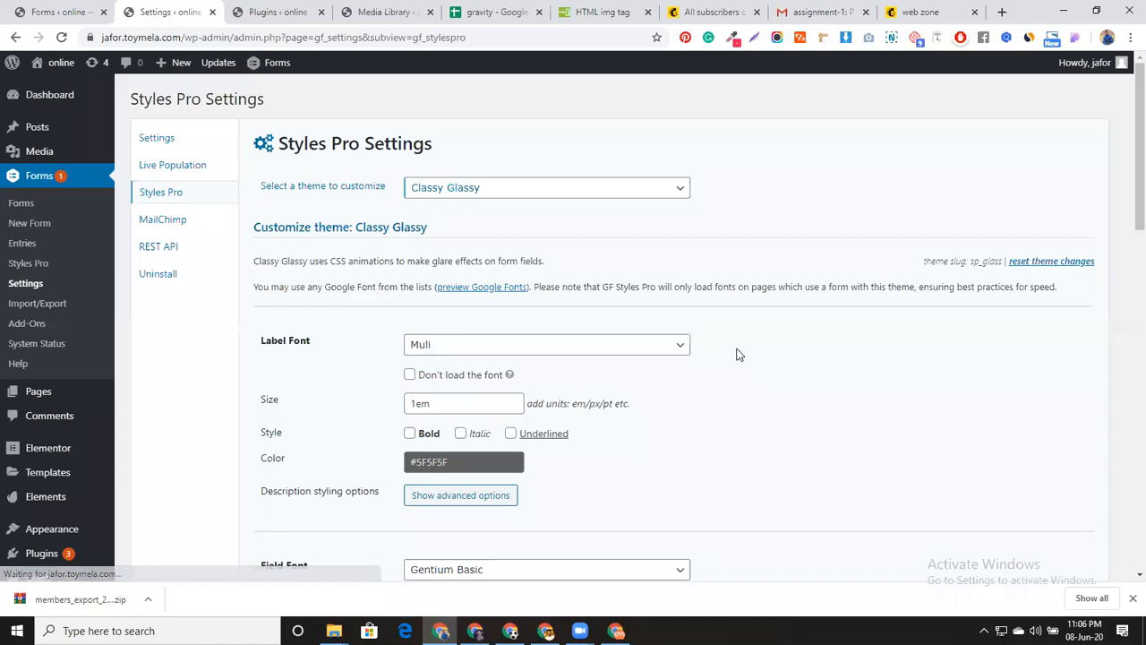
left_click(608, 189)
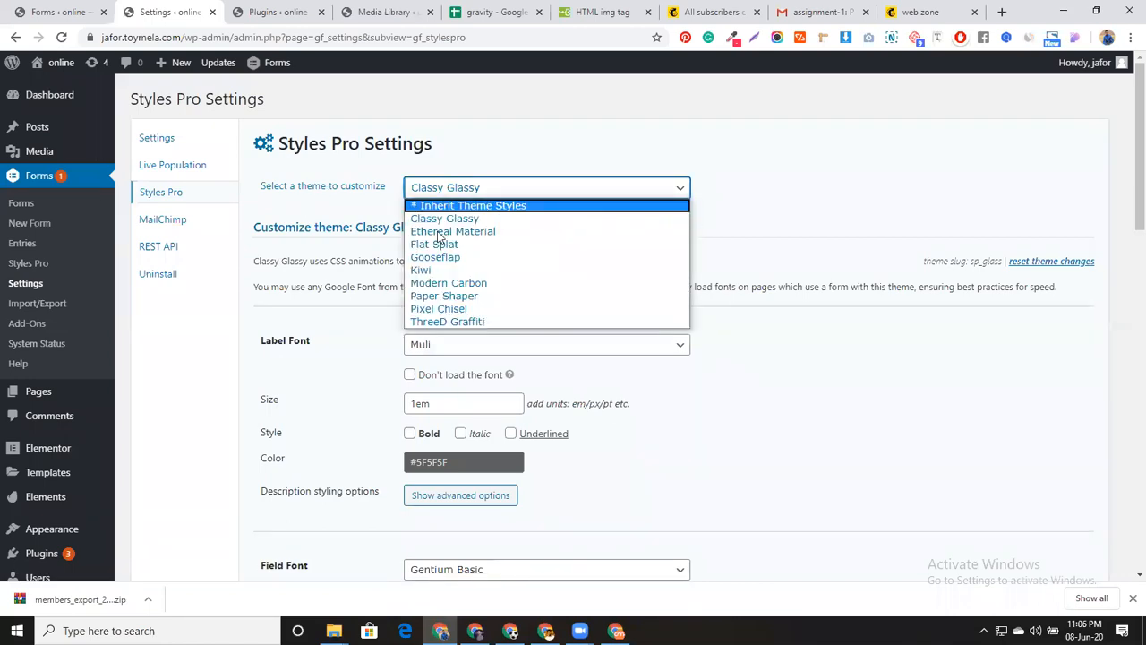
left_click(567, 207)
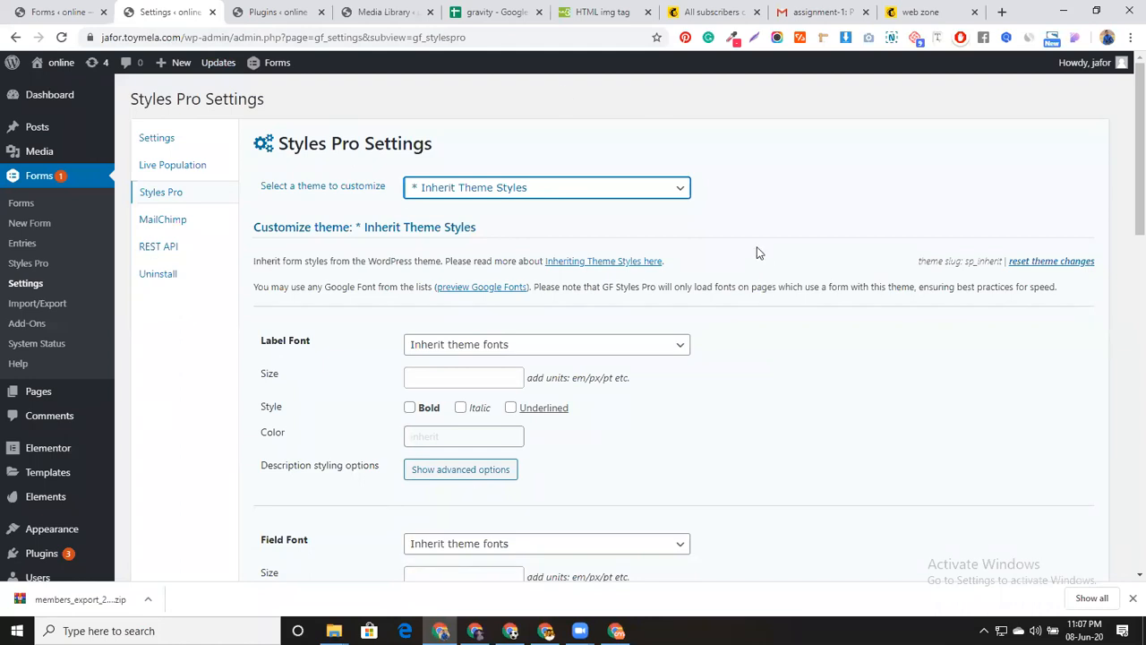
left_click(682, 188)
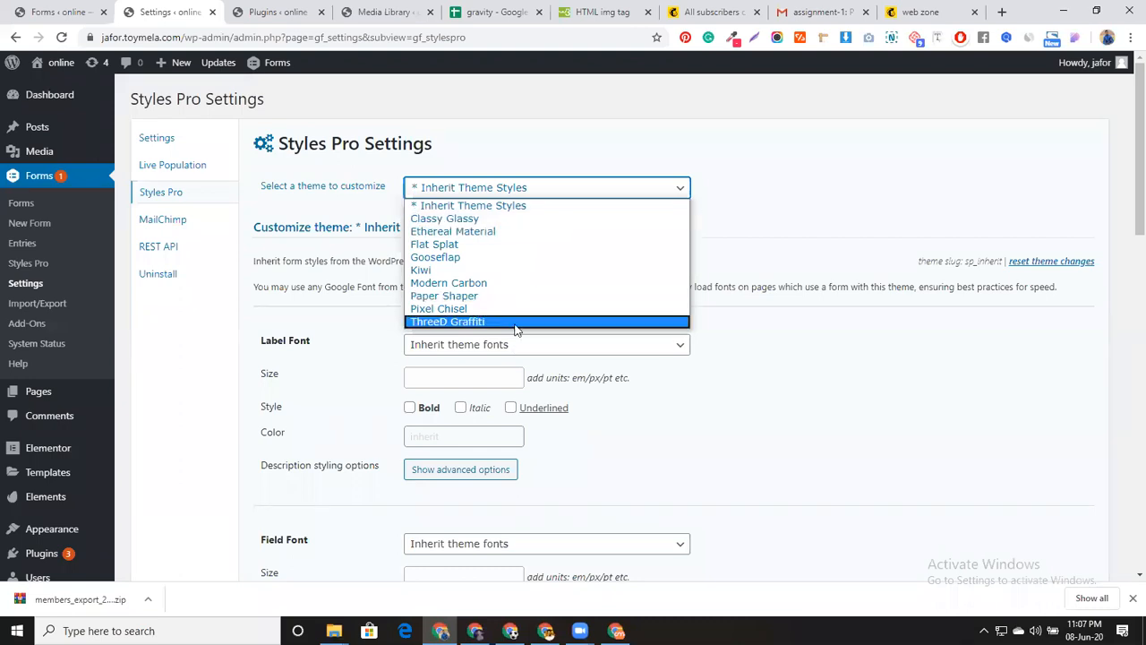
left_click(503, 219)
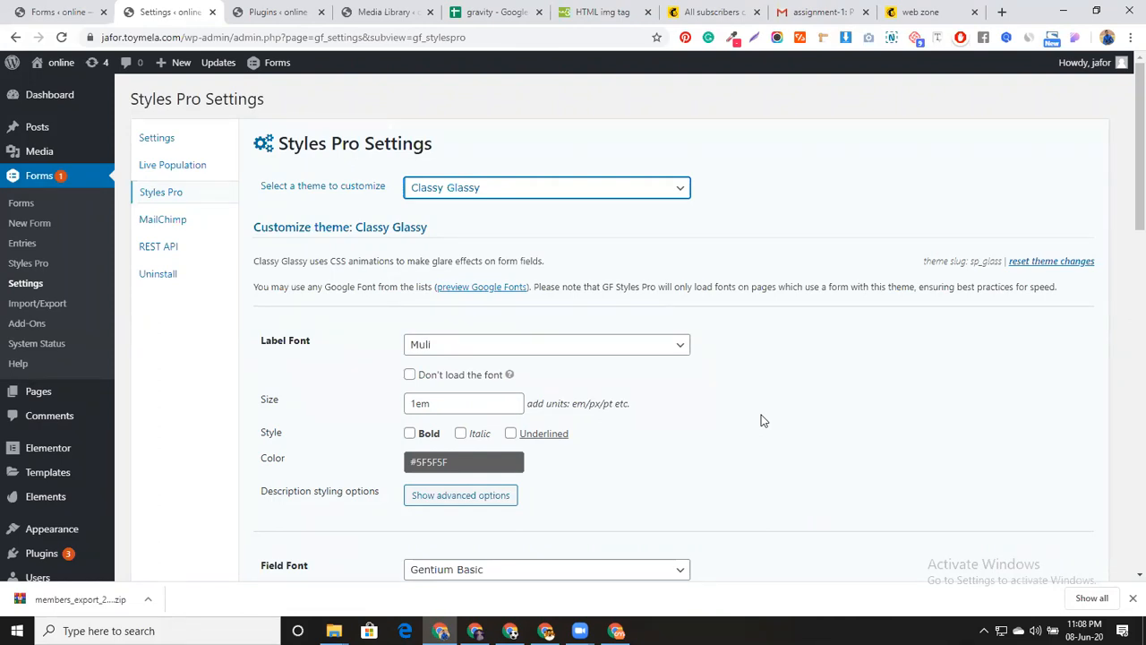
Review Classy Glassy's label font and button text colour, leaving Muli and the colour unchanged
left_click(458, 350)
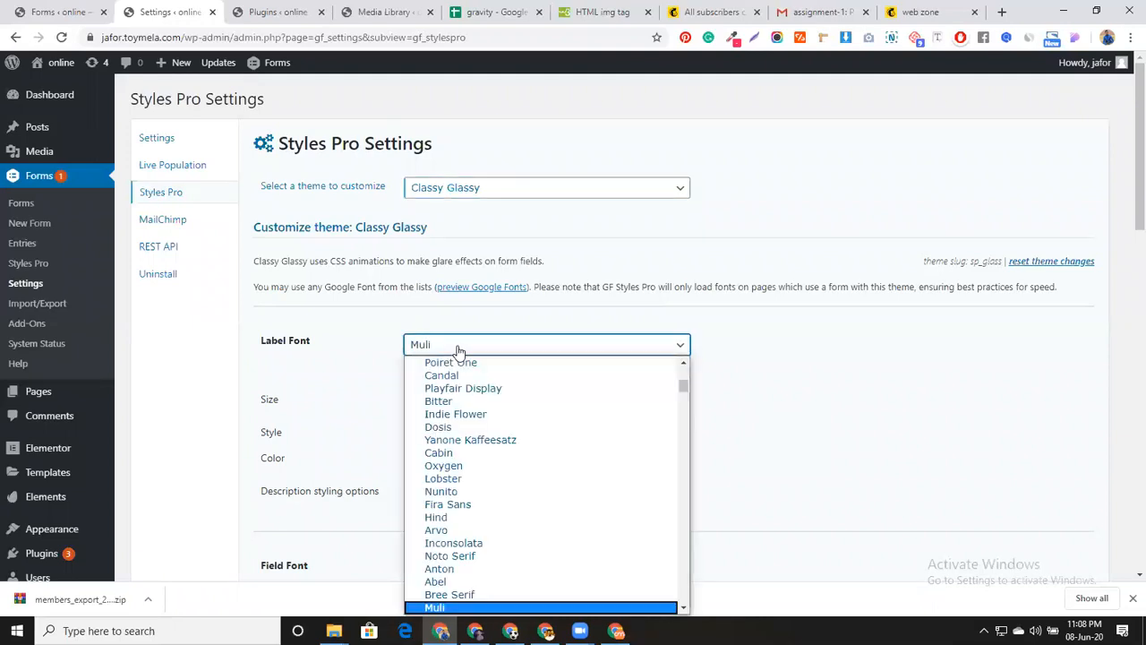
left_click(831, 430)
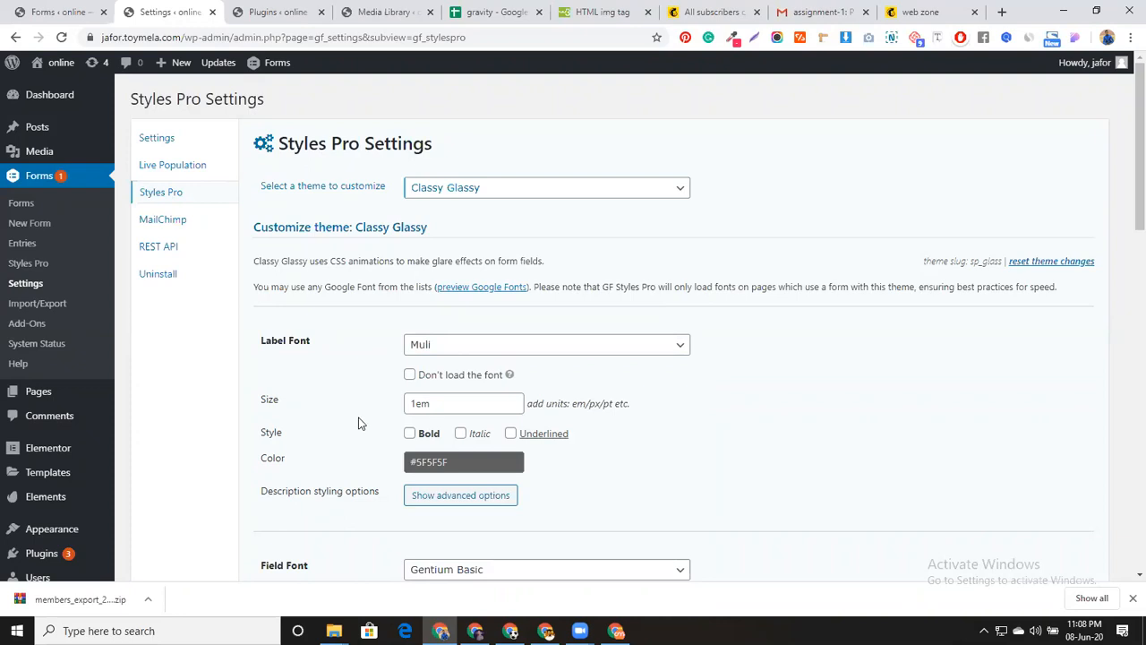
scroll(358, 421, "down", 1)
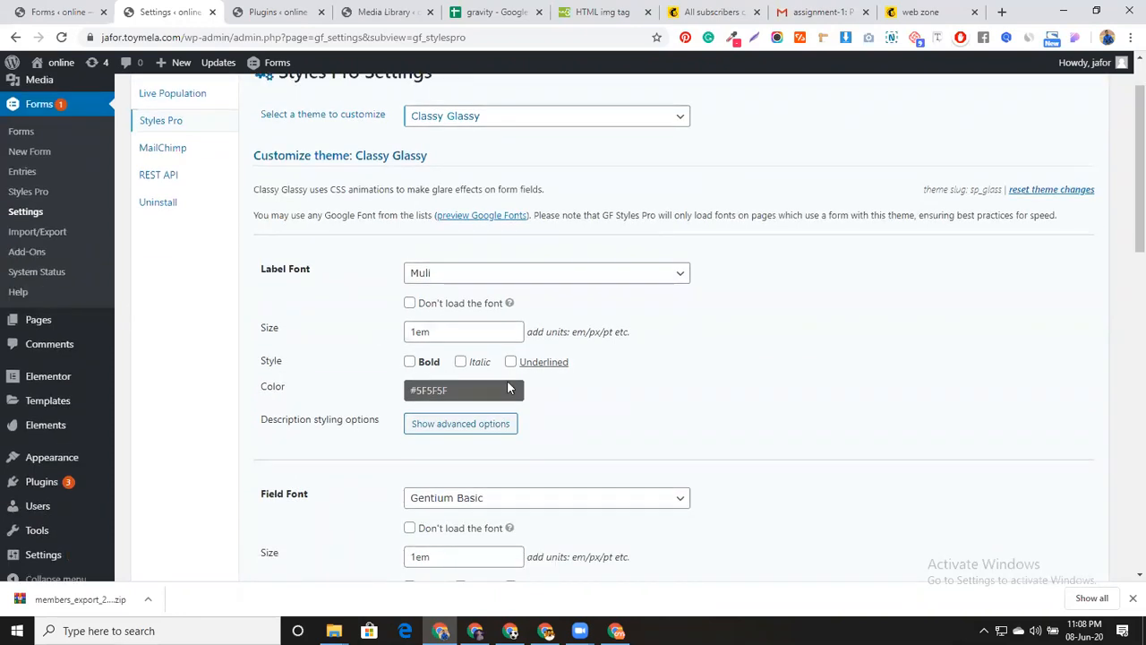
scroll(752, 386, "down", 4)
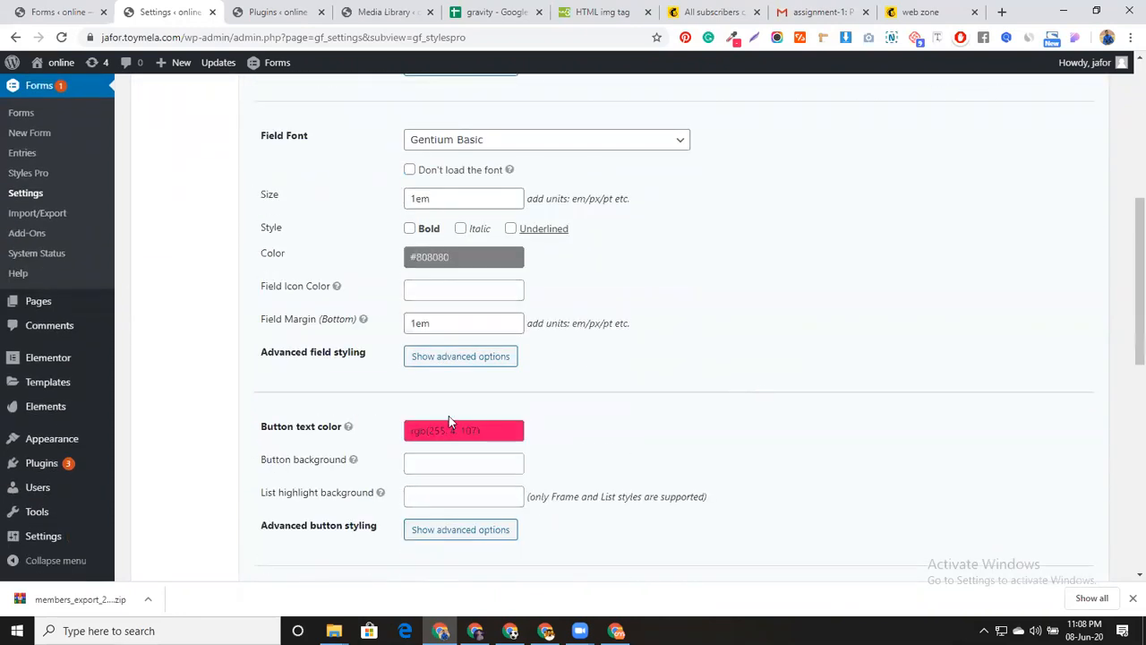
left_click(473, 432)
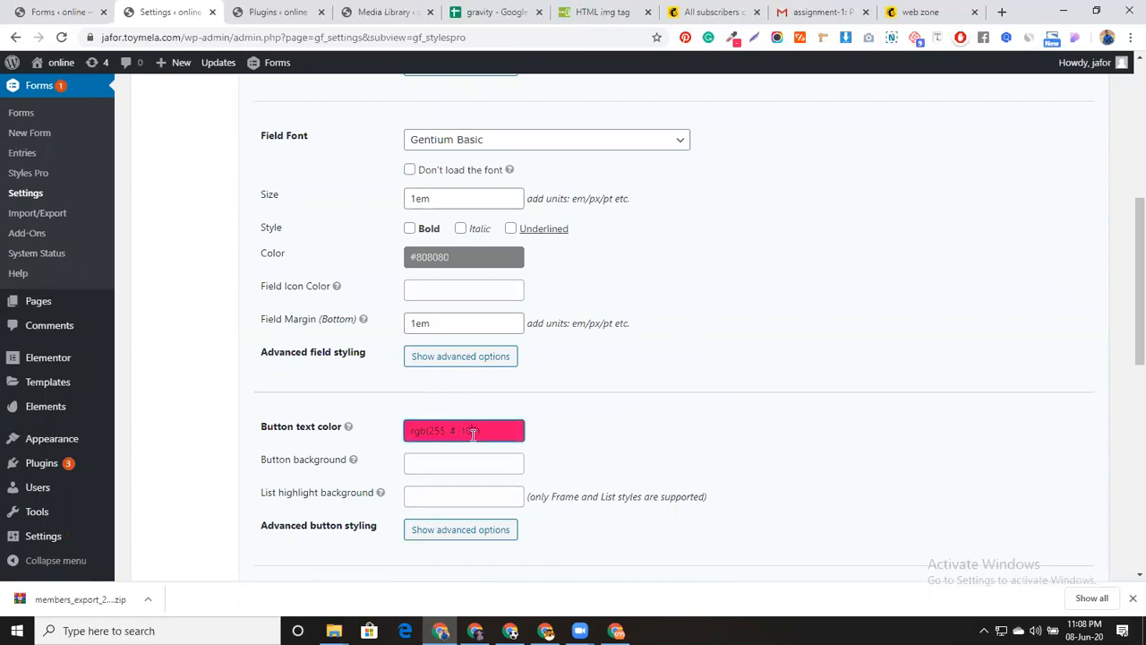
left_click(625, 408)
scroll(646, 437, "down", 1)
scroll(647, 437, "down", 4)
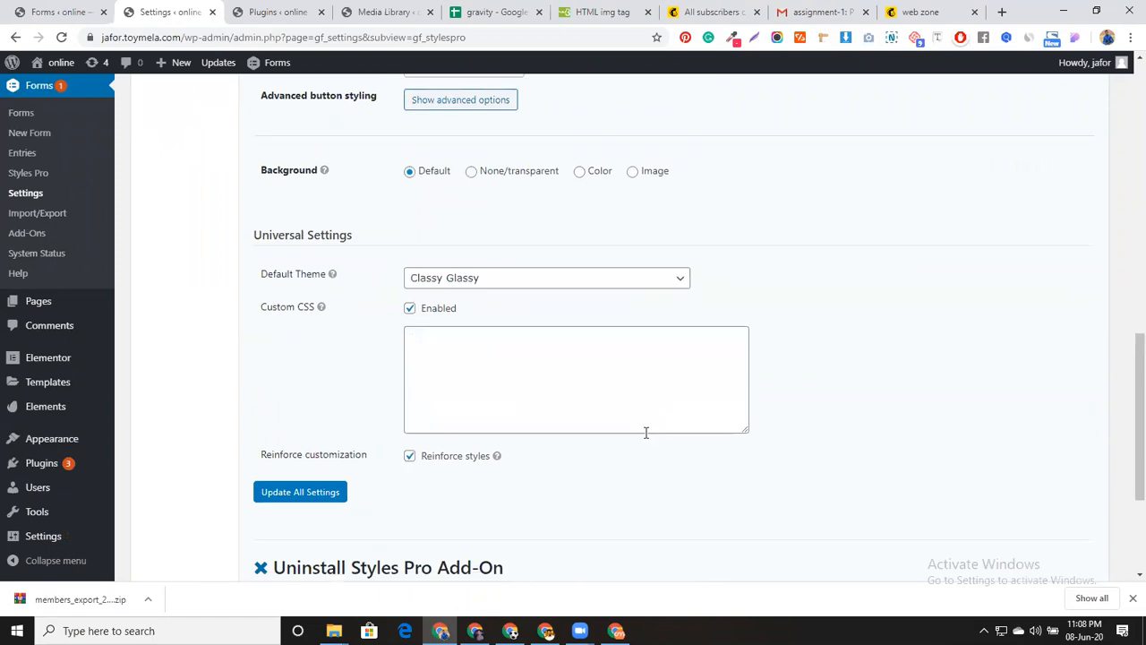
scroll(645, 432, "up", 1)
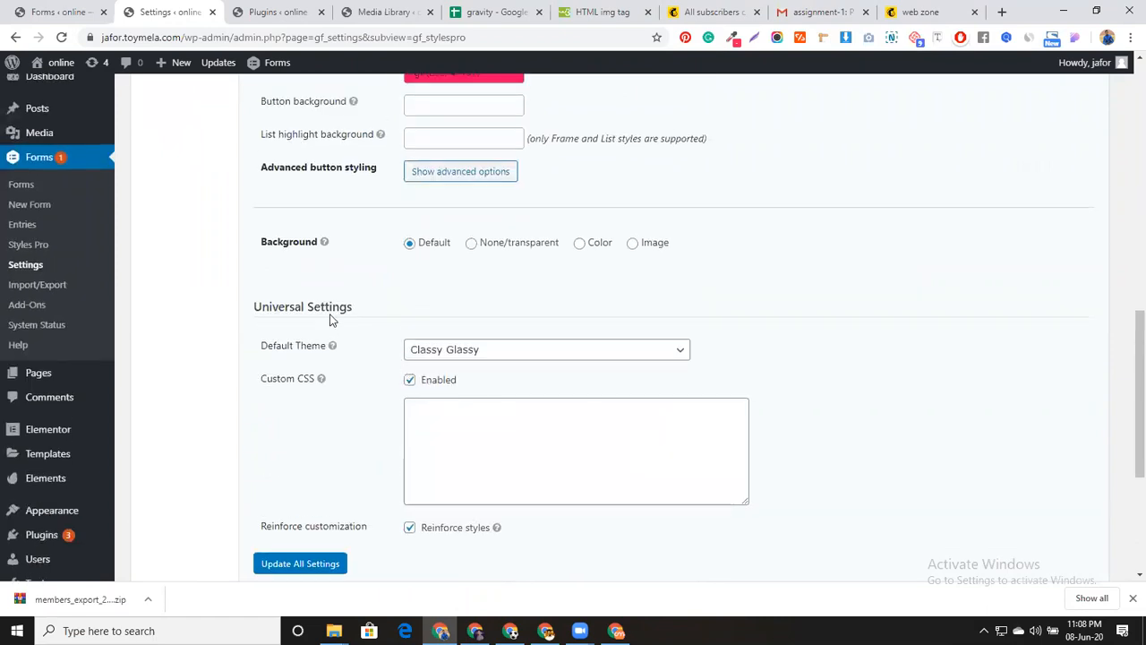
Set the Universal Default Theme to Classy Glassy
left_click(477, 357)
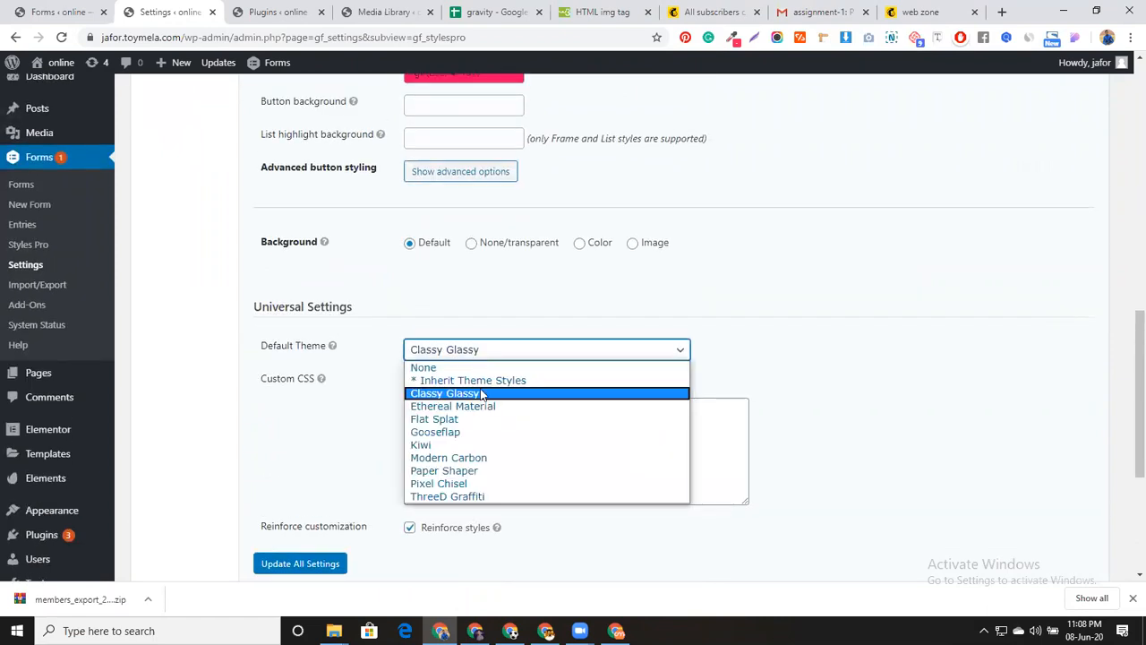
left_click(481, 394)
left_click(486, 358)
left_click(497, 381)
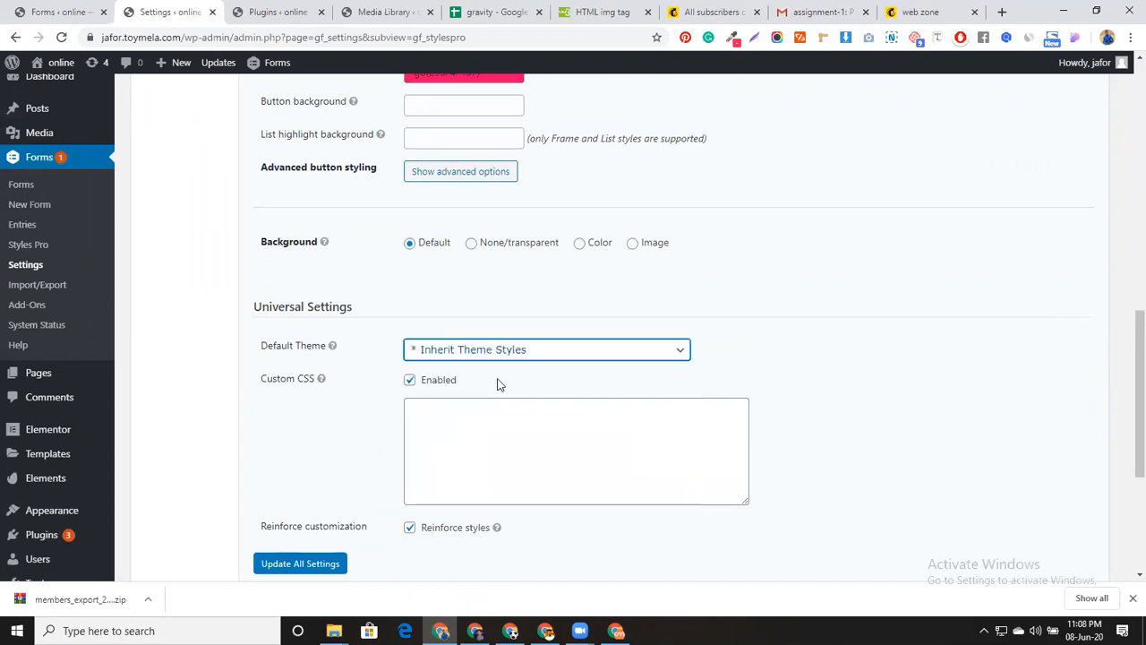
left_click(496, 359)
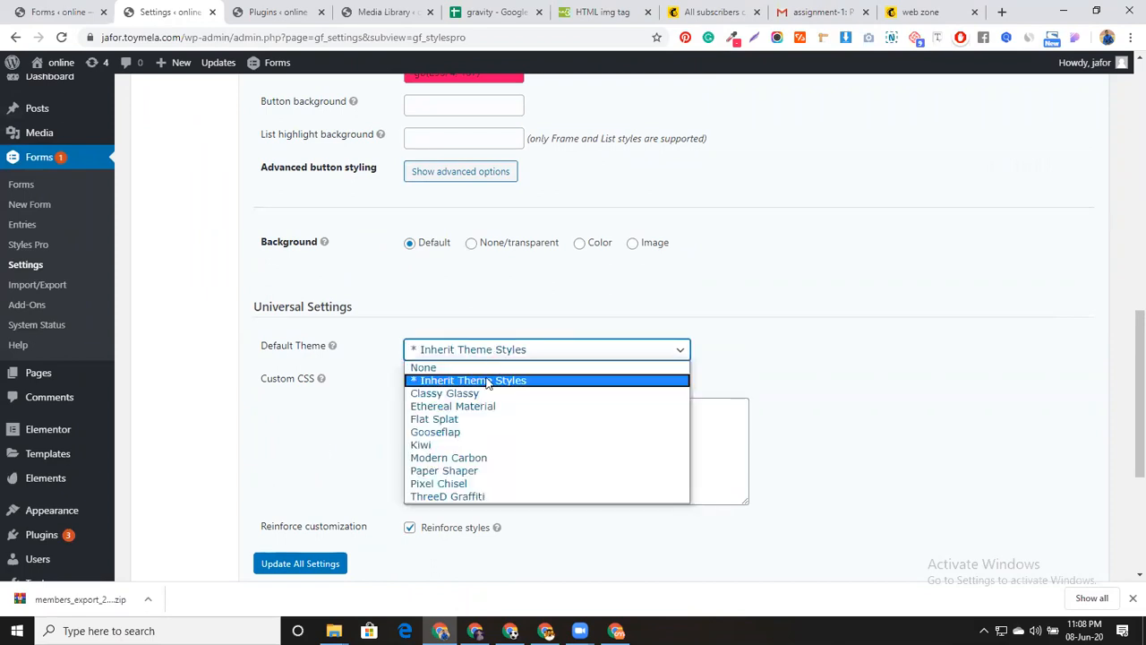
left_click(481, 394)
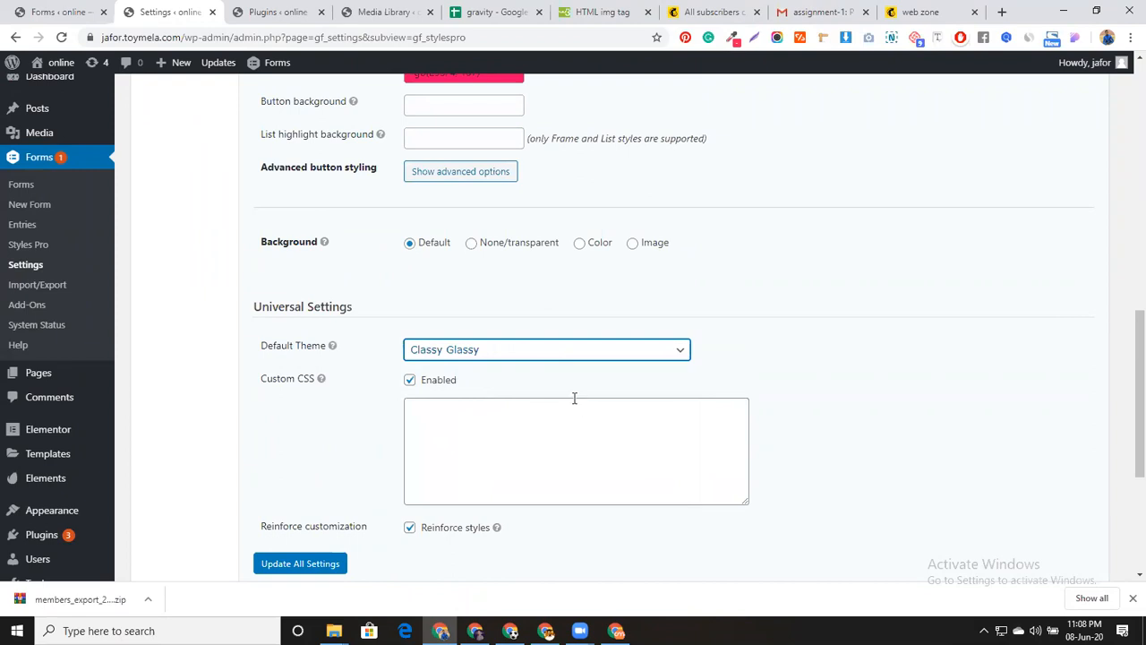
Keep Custom CSS enabled and save with Update All Settings
scroll(642, 469, "down", 6)
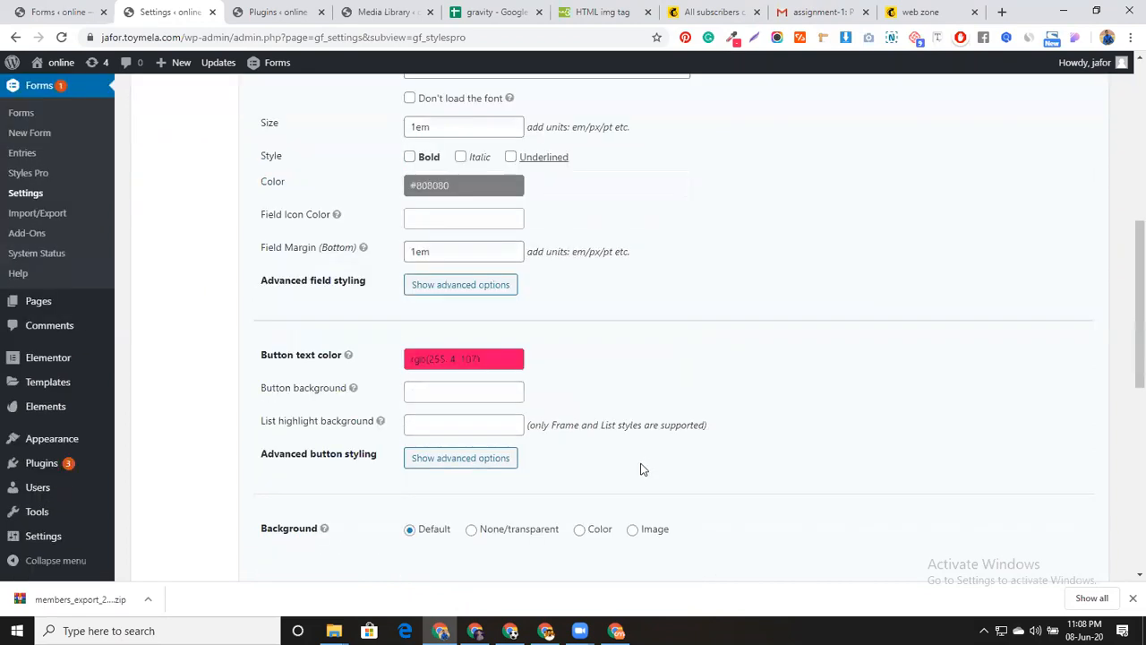
scroll(518, 452, "down", 3)
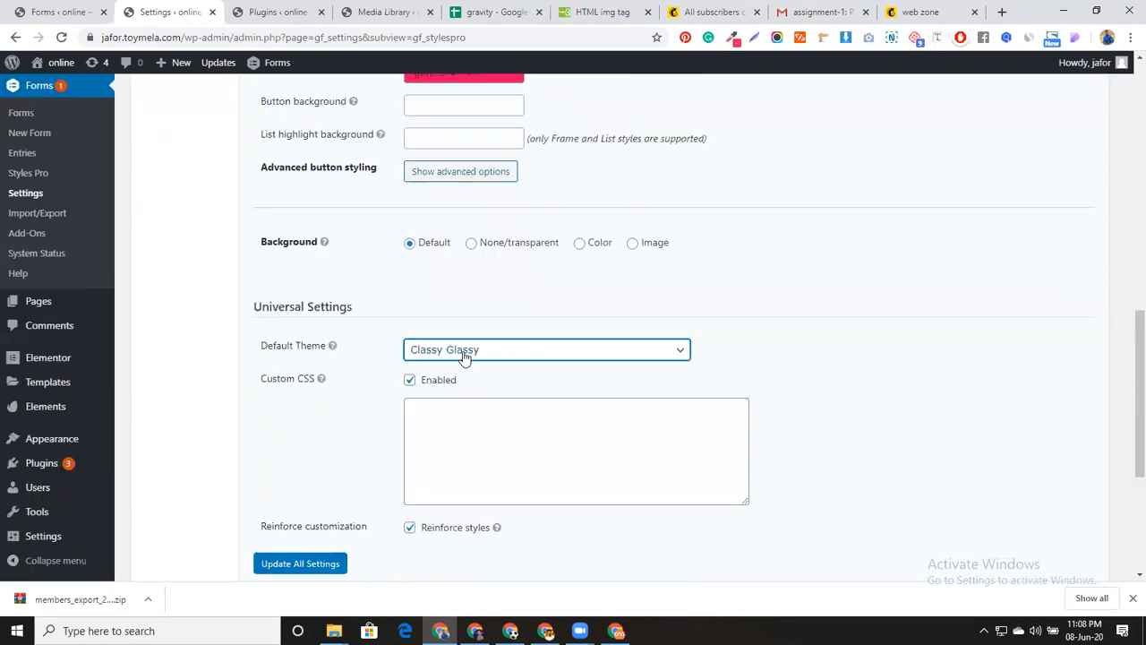
left_click(407, 381)
left_click(407, 381)
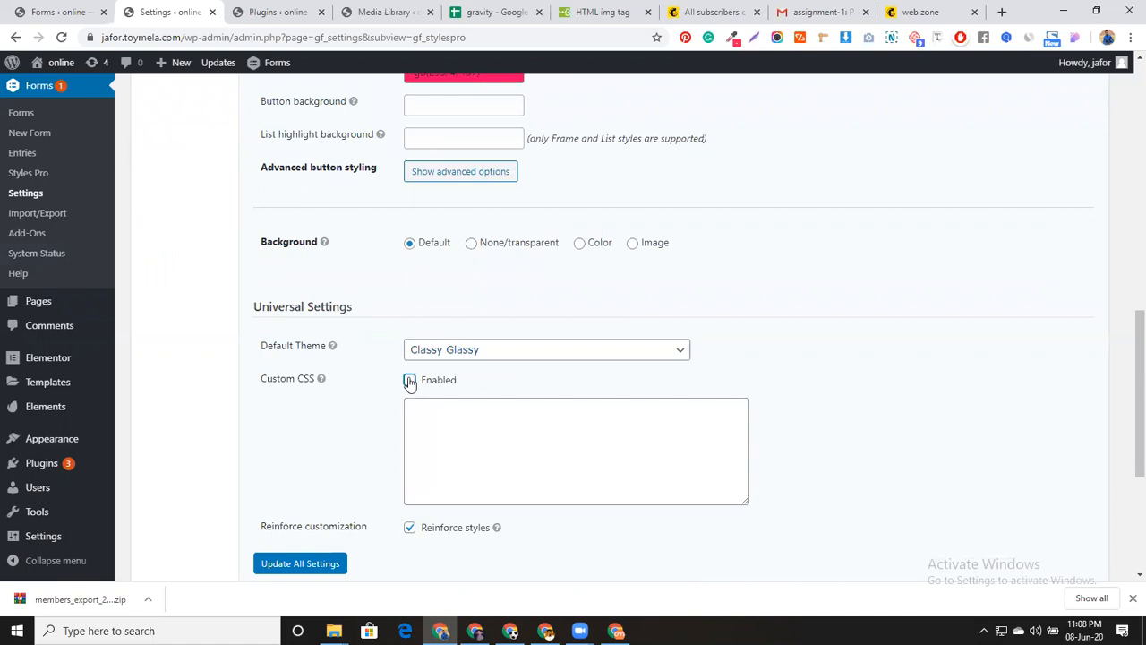
scroll(484, 420, "down", 2)
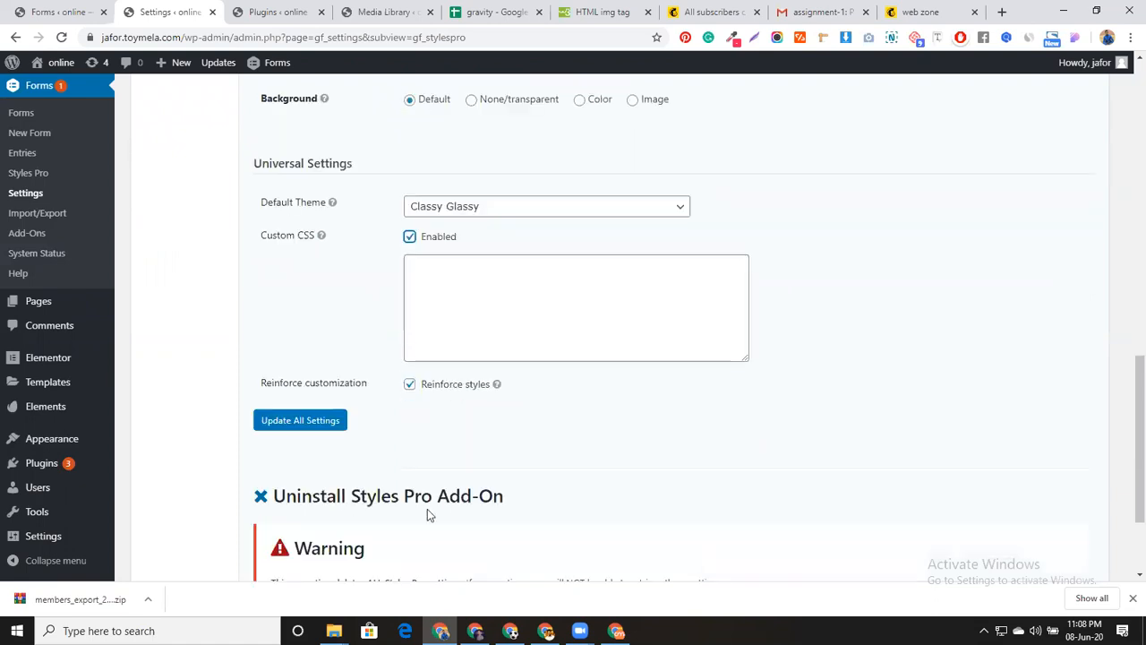
left_click(328, 422)
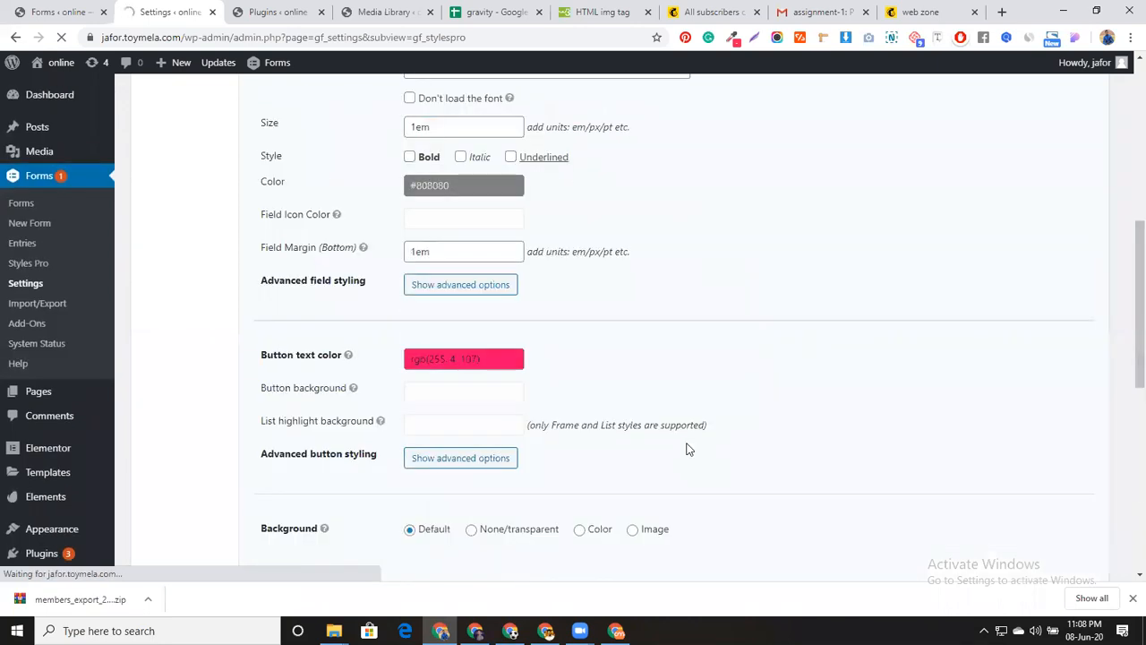
scroll(688, 449, "up", 4)
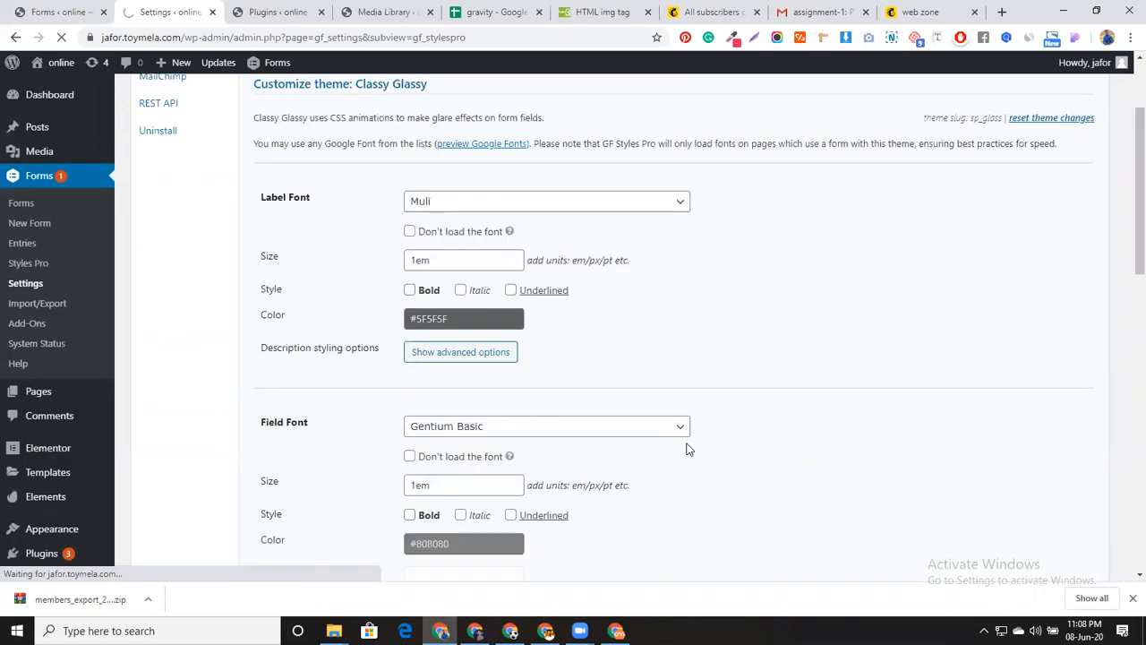
scroll(688, 449, "up", 2)
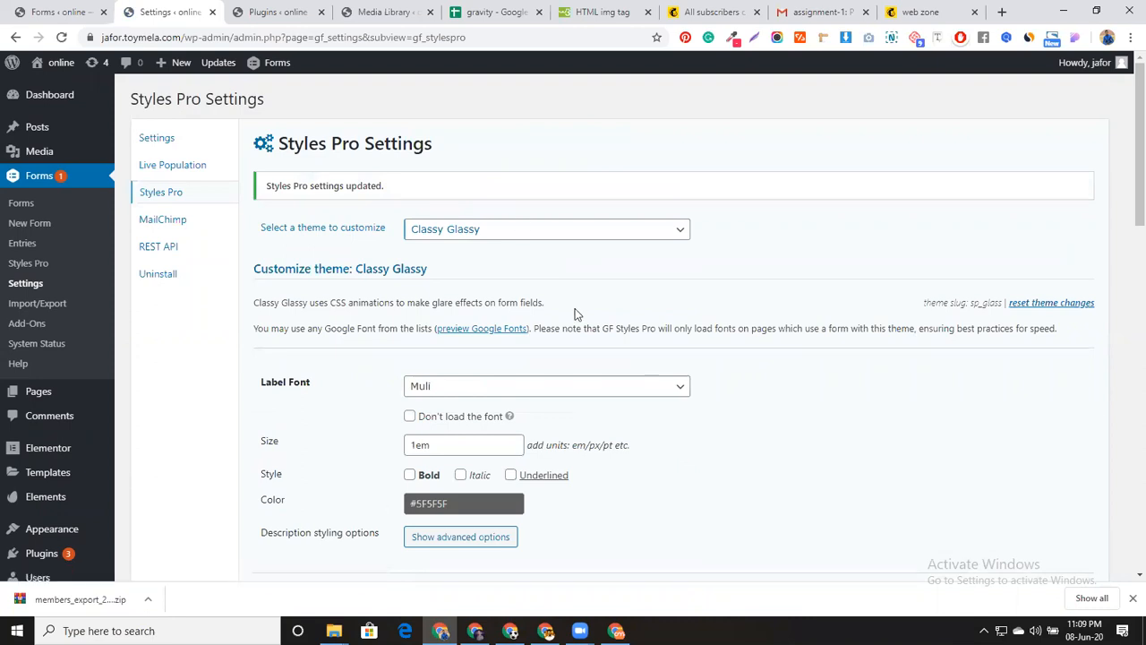
Go to the Forms list and open the cmbd form (ID 2) for editing
left_click(41, 202)
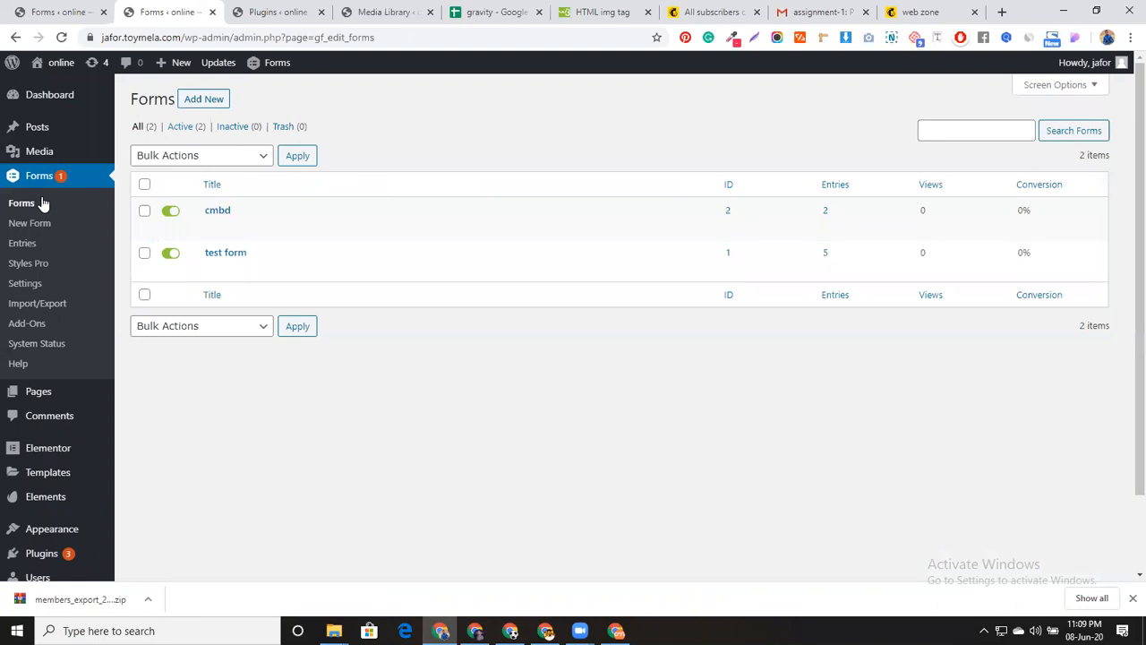
mouse_move(210, 230)
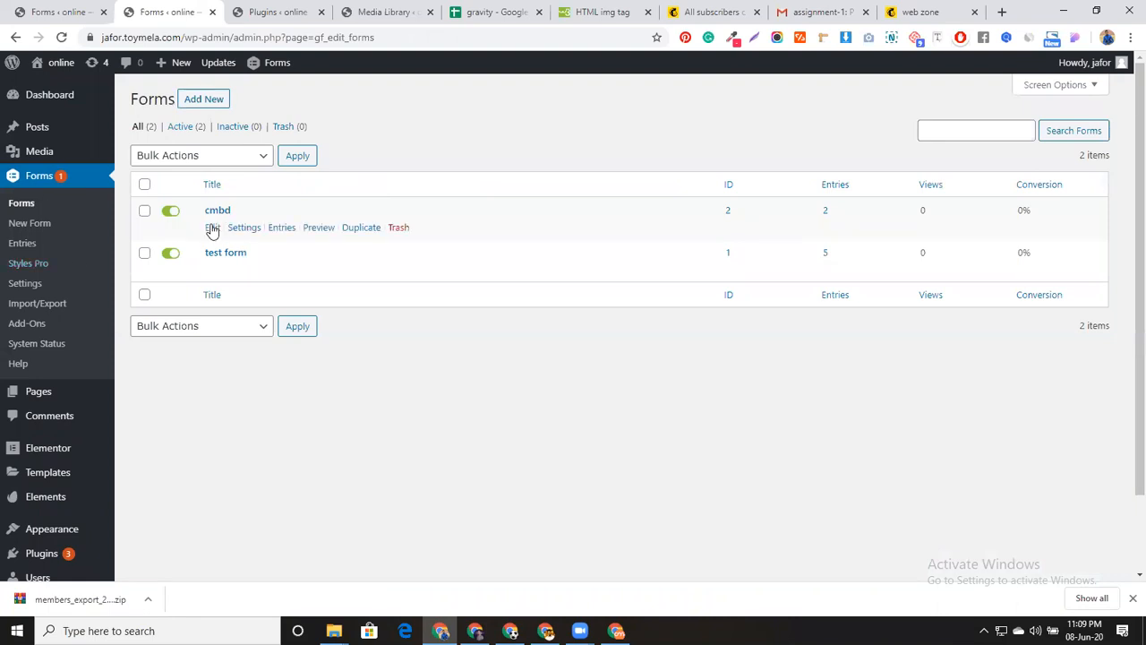
left_click(213, 229)
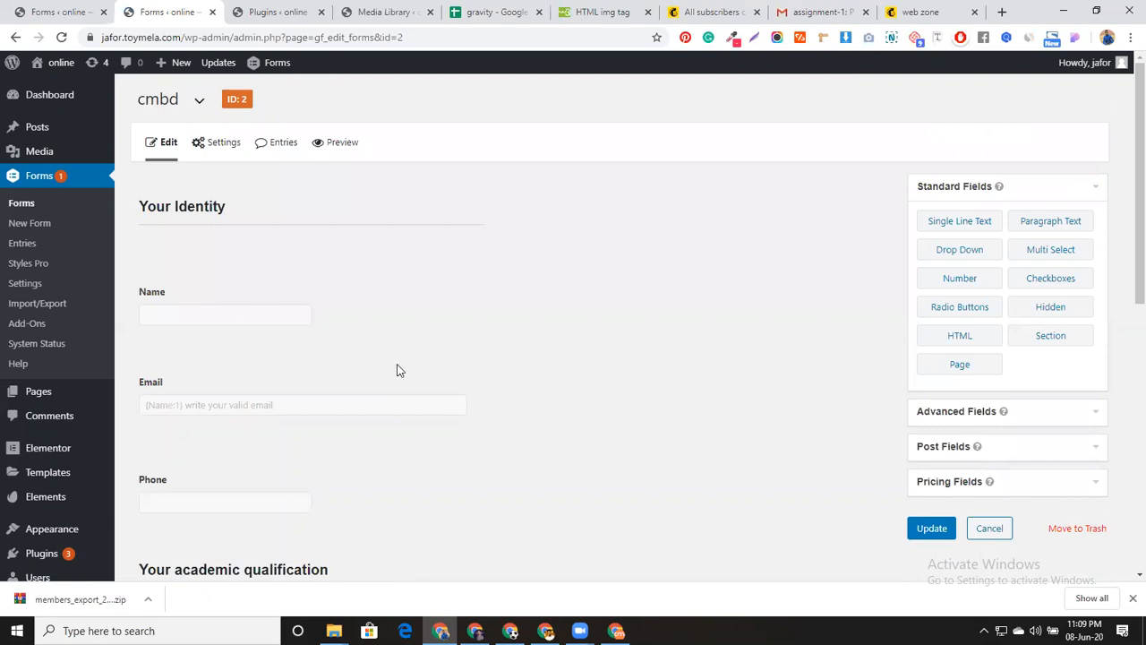
mouse_move(224, 142)
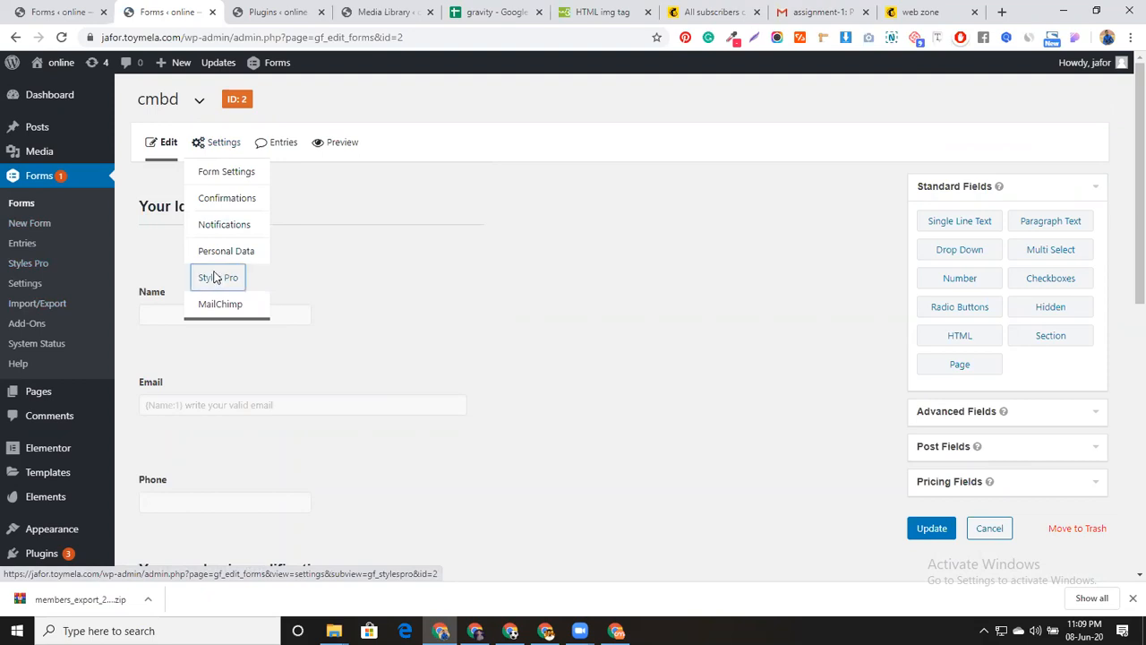
Set the cmbd form's Styles Pro theme to Classy Glassy
left_click(216, 278)
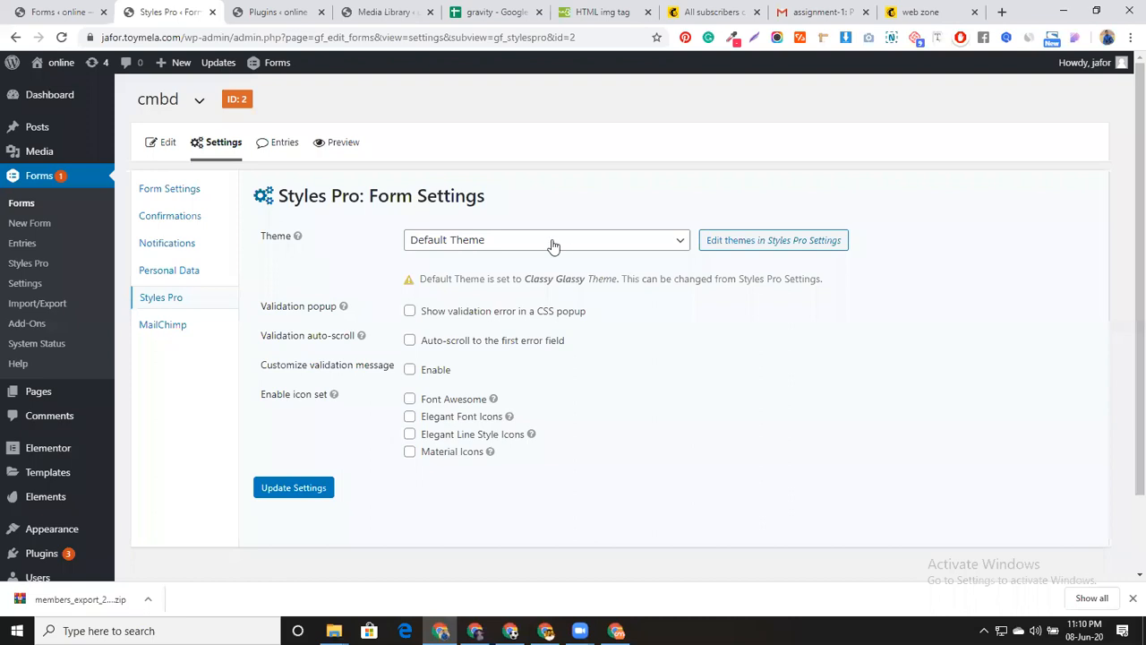
left_click(461, 247)
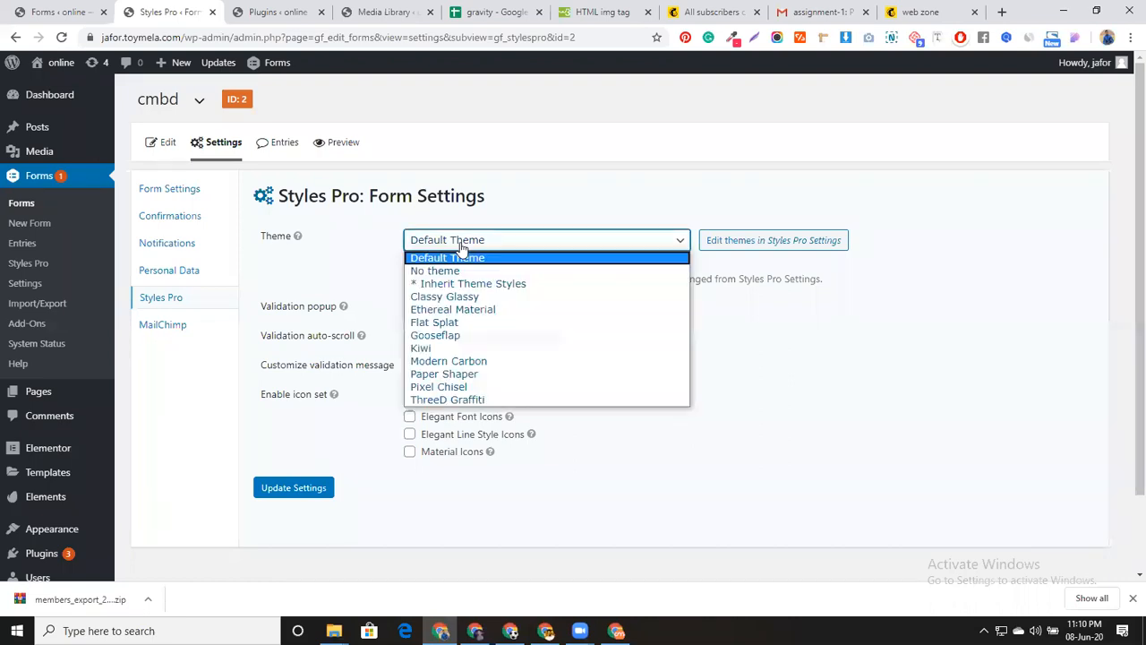
left_click(458, 303)
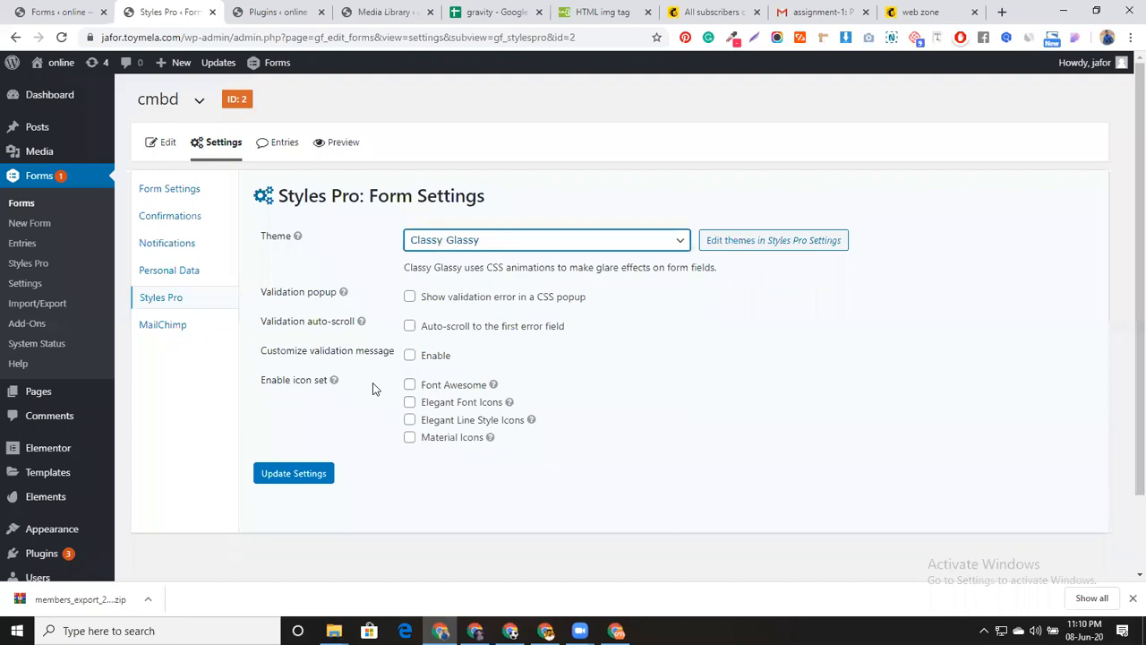
Enable Font Awesome, Elegant Font, Elegant Line Style and Material icon sets, save, and preview
left_click(409, 384)
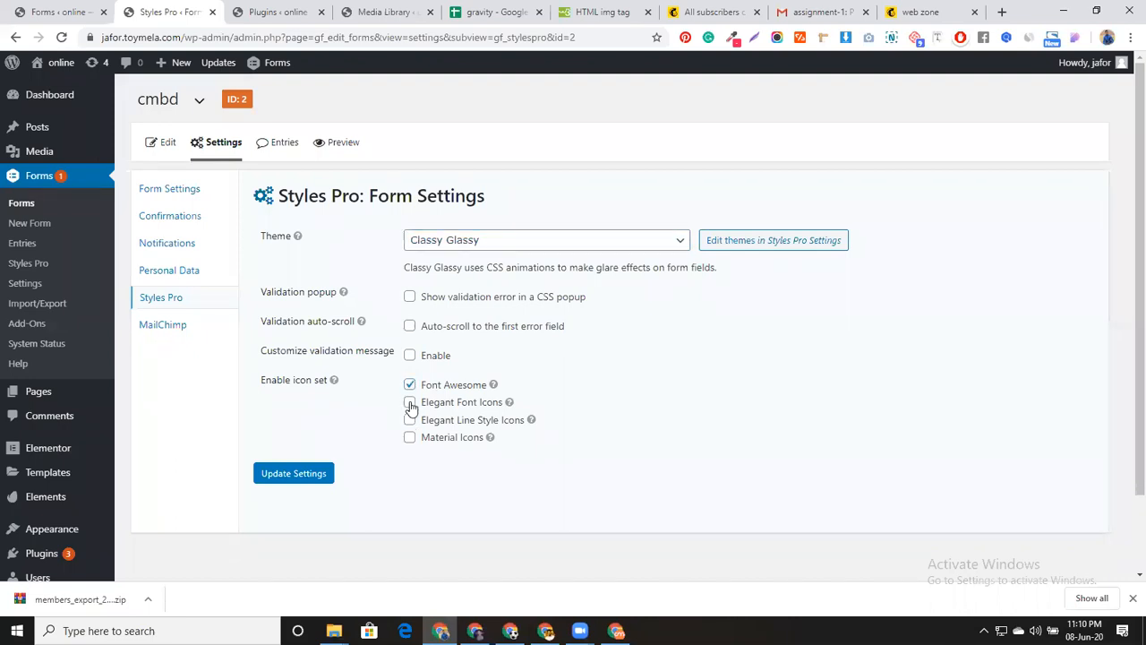
left_click(410, 402)
left_click(409, 419)
left_click(409, 437)
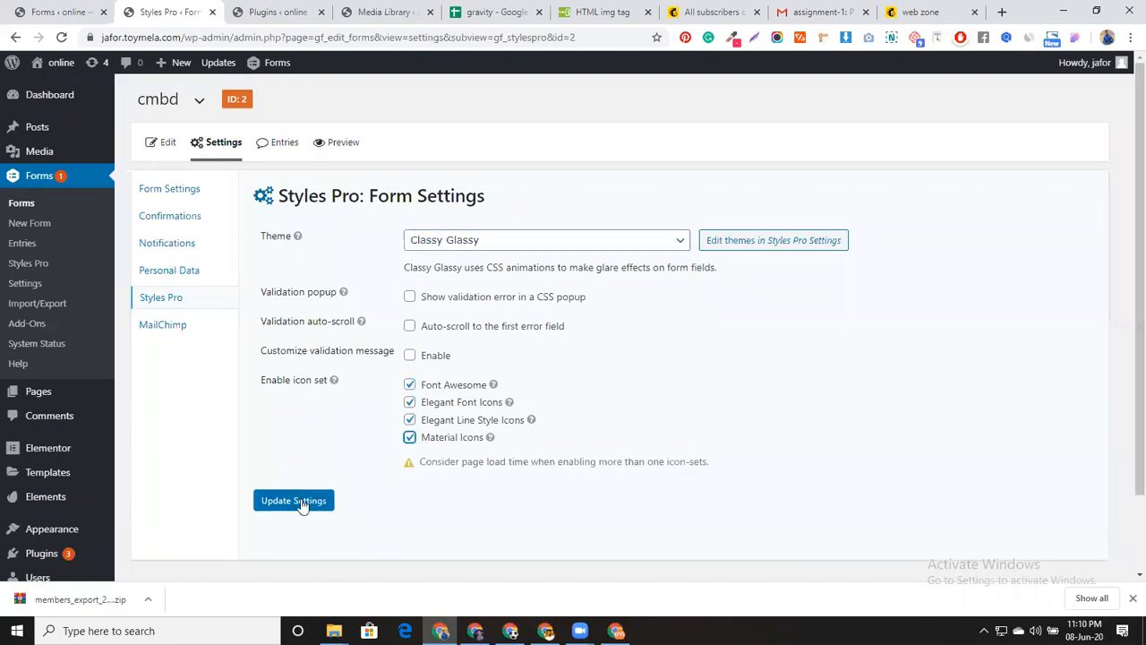
left_click(295, 500)
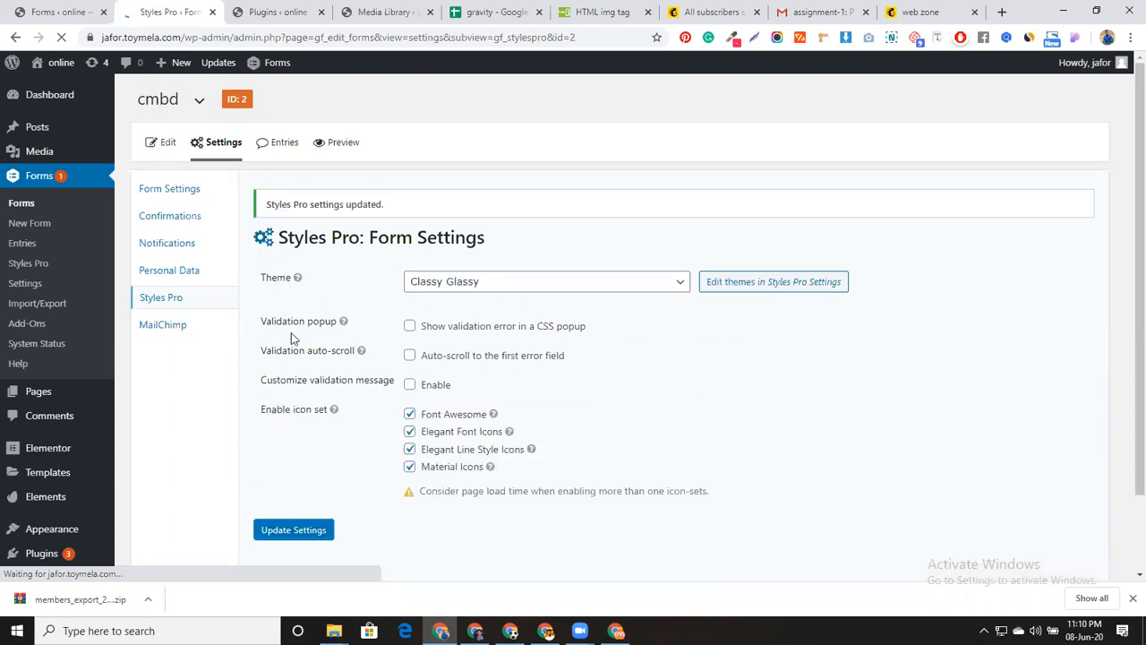
left_click(338, 144)
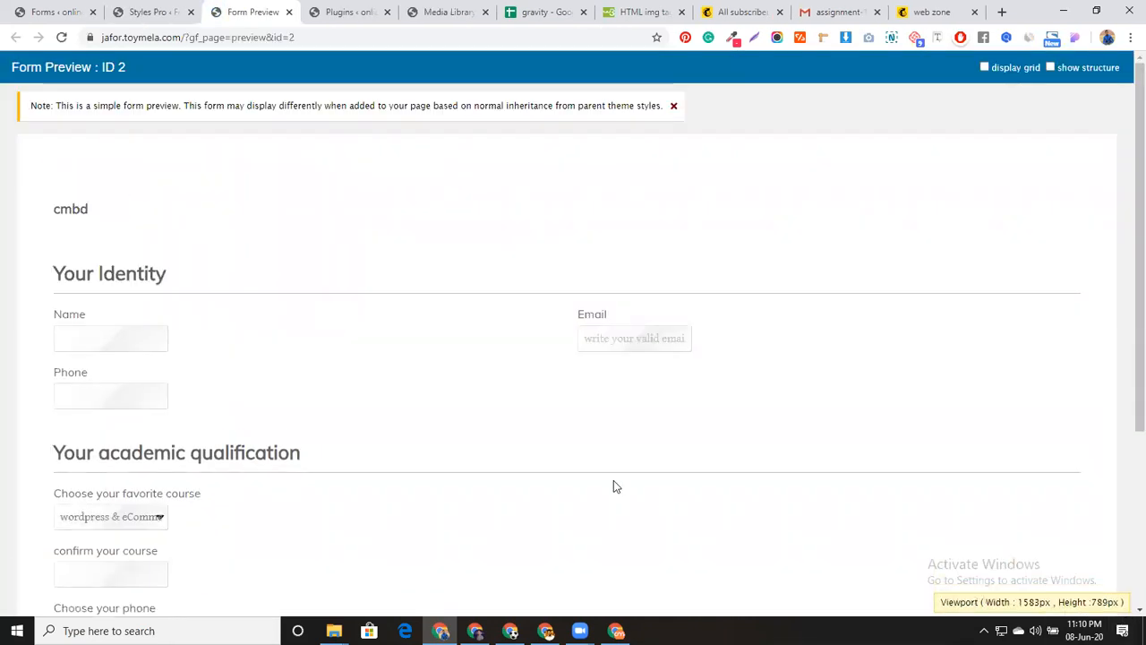
Try the glassy Name and Phone fields in the preview, then return to the form's Styles Pro settings
left_click(64, 348)
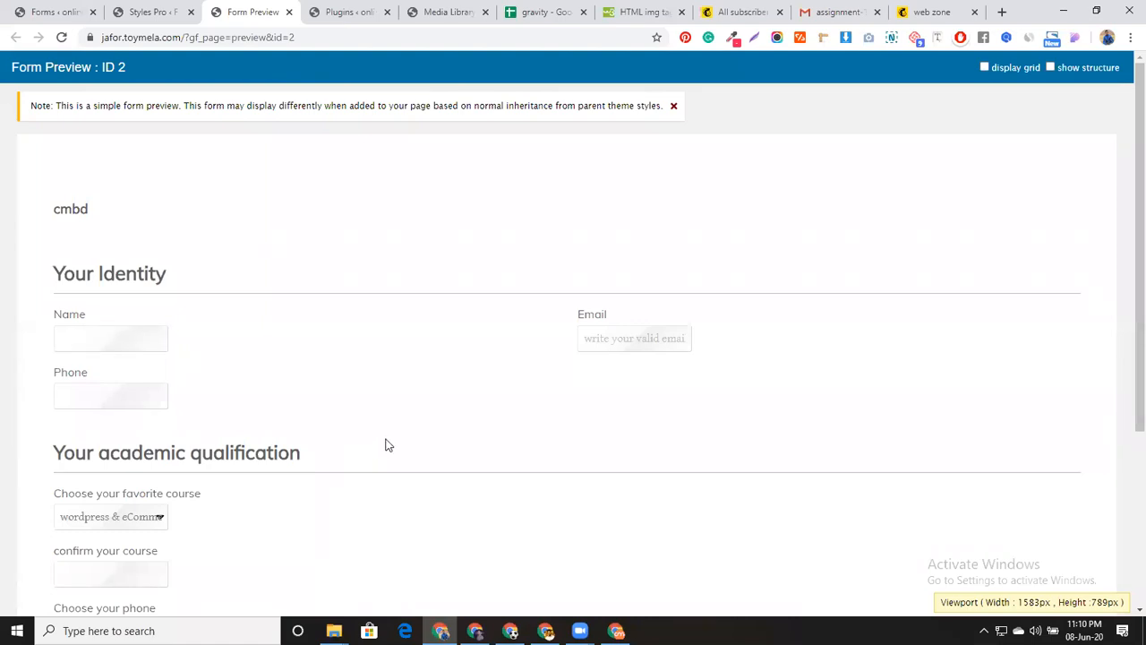
scroll(411, 391, "down", 3)
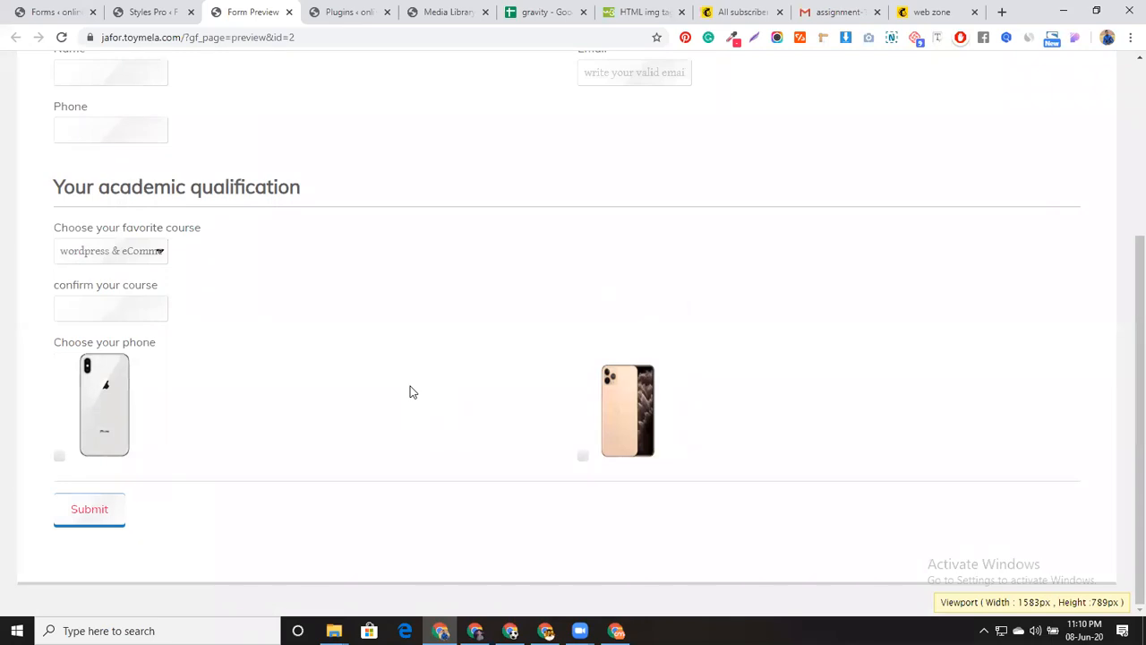
scroll(411, 391, "up", 3)
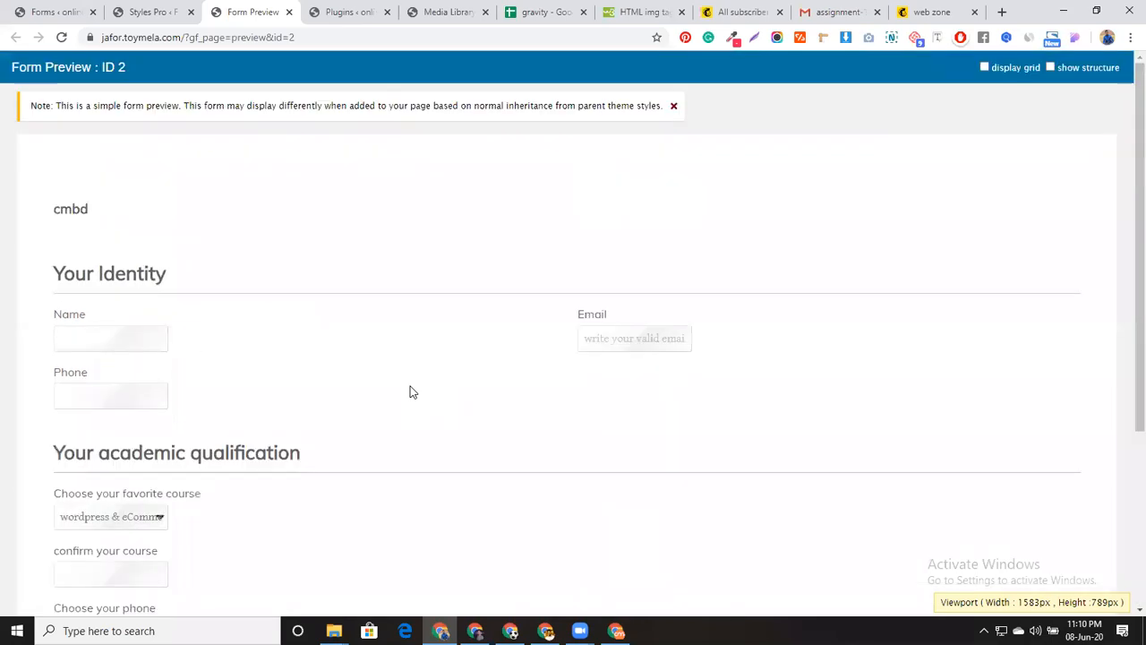
left_click(126, 394)
left_click(152, 11)
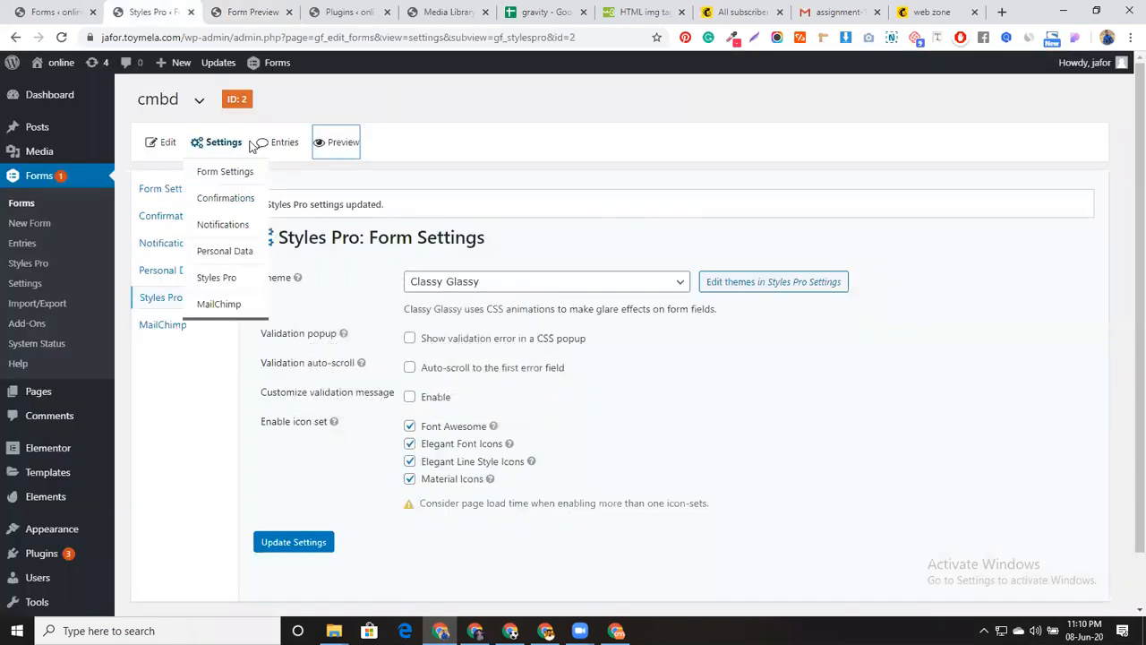
Reopen the cmbd form editor and bring up the Name field's Appearance settings with Styles Pro options
left_click(149, 145)
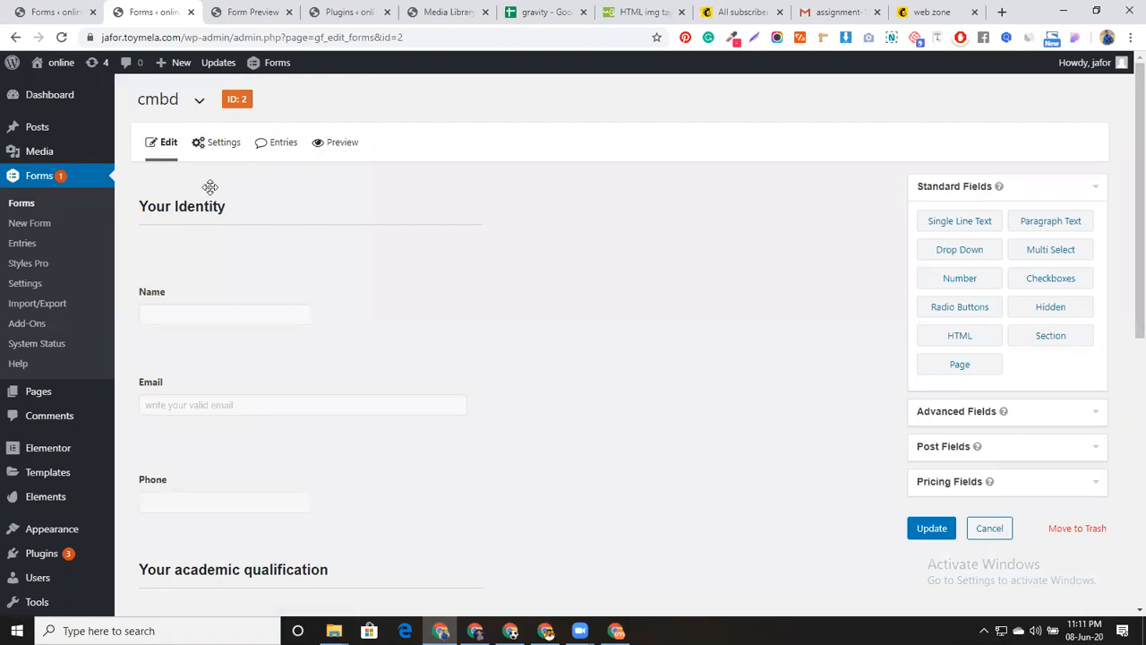
left_click(377, 281)
scroll(378, 312, "down", 2)
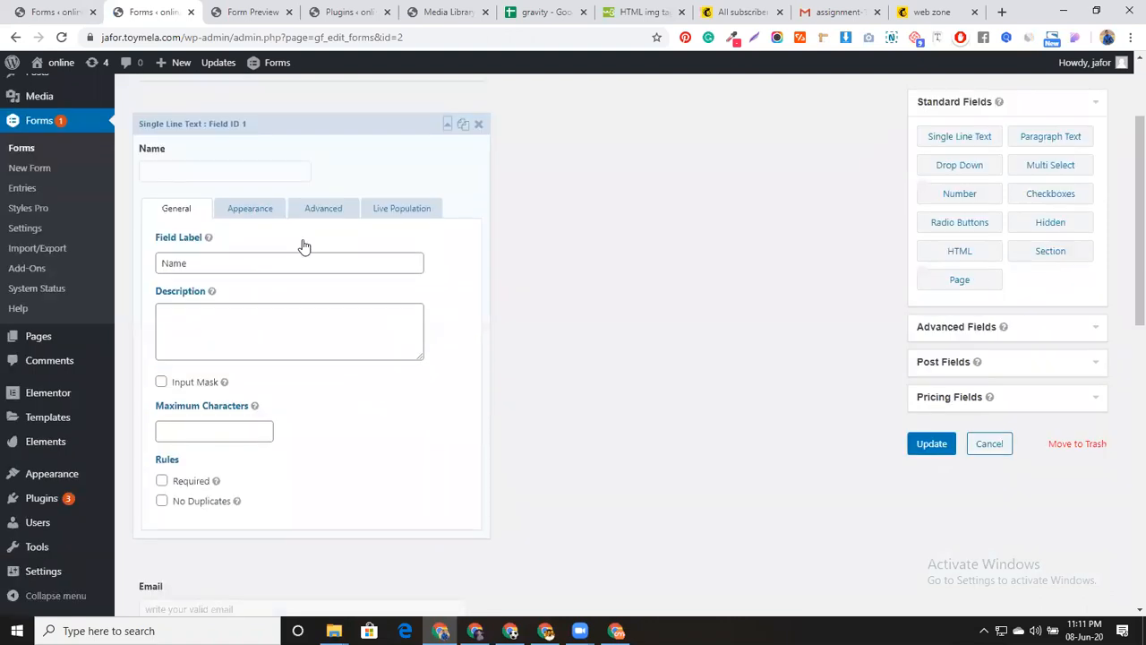
scroll(302, 340, "down", 2)
scroll(273, 174, "up", 2)
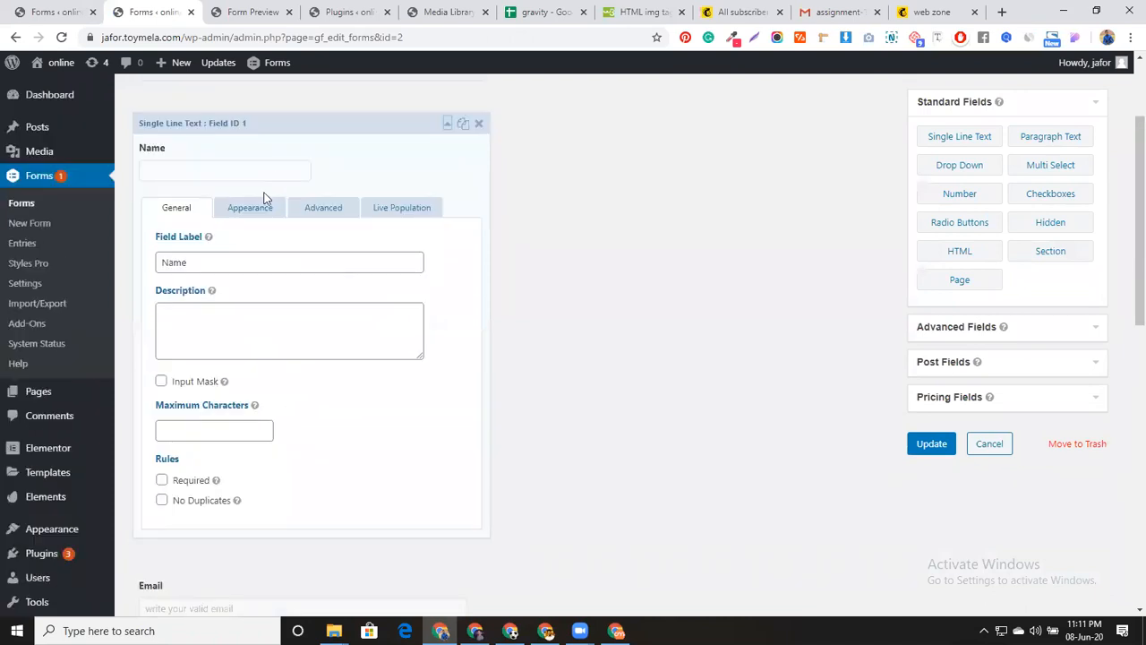
left_click(258, 212)
scroll(217, 319, "down", 2)
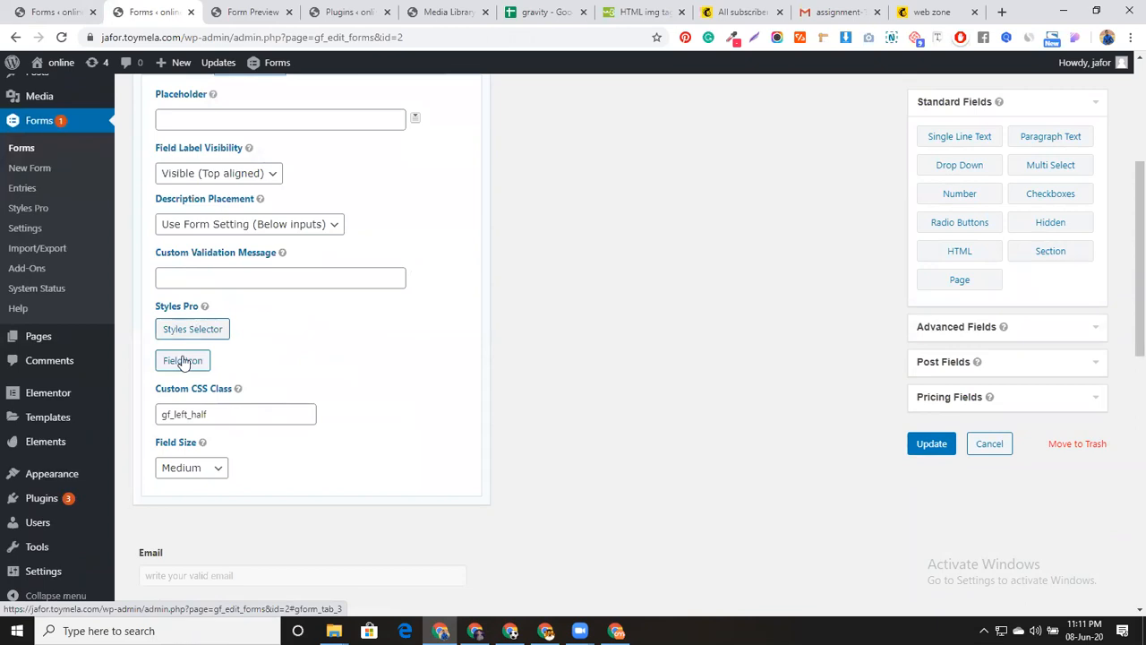
Pick the person icon from the Font Awesome icons for the Name field
left_click(181, 360)
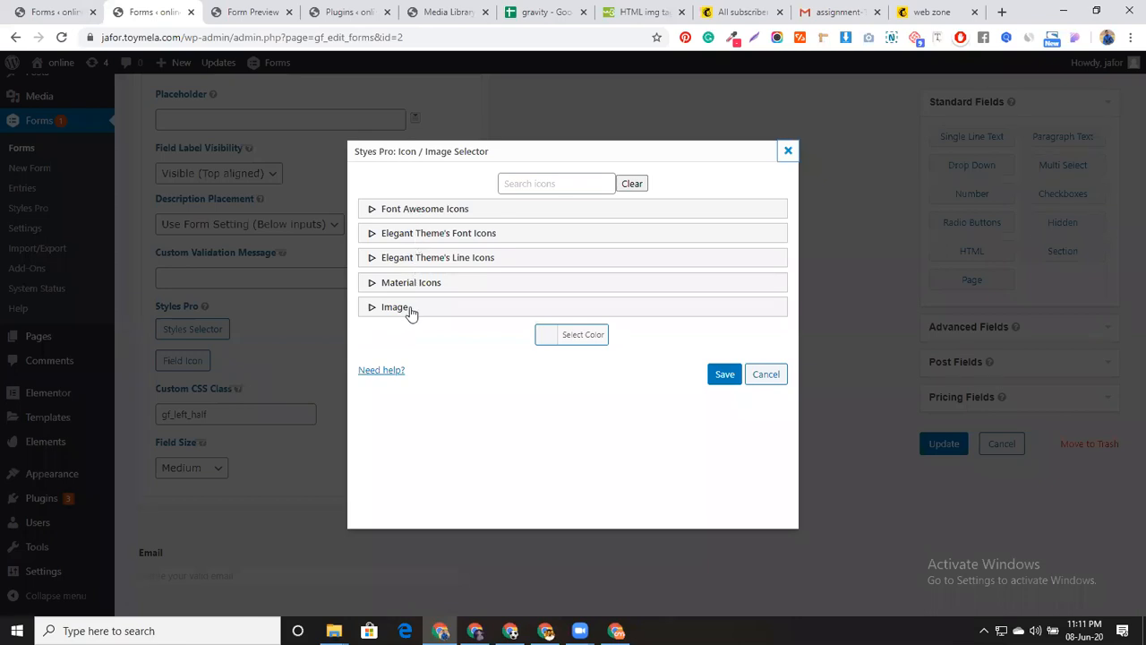
left_click(397, 211)
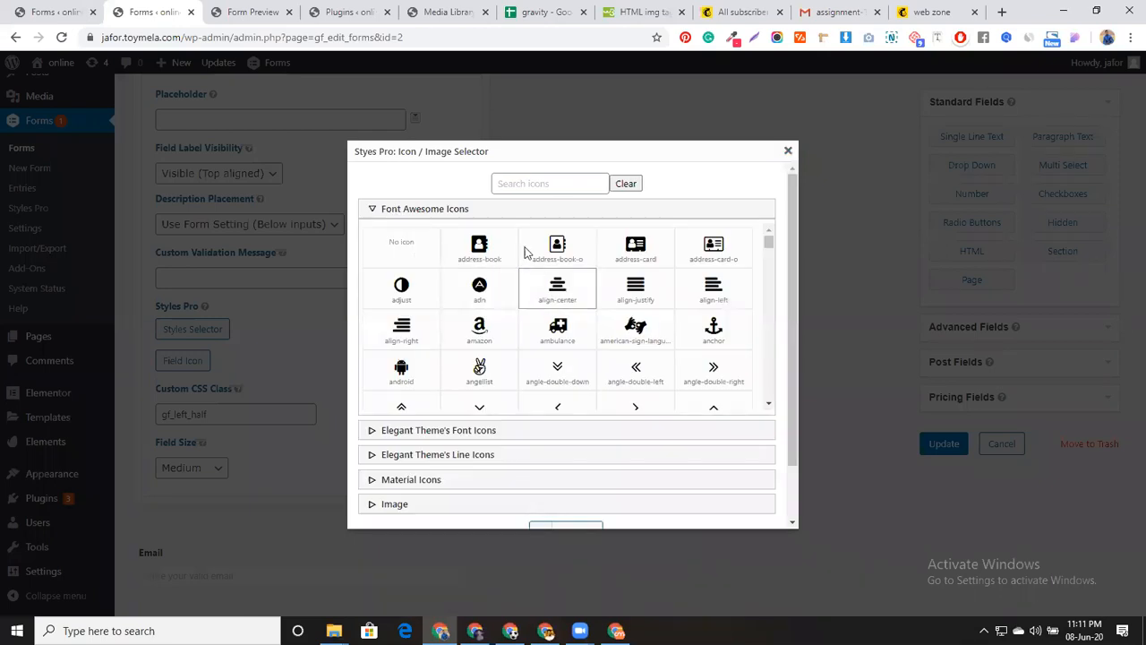
left_click(541, 184)
type("man")
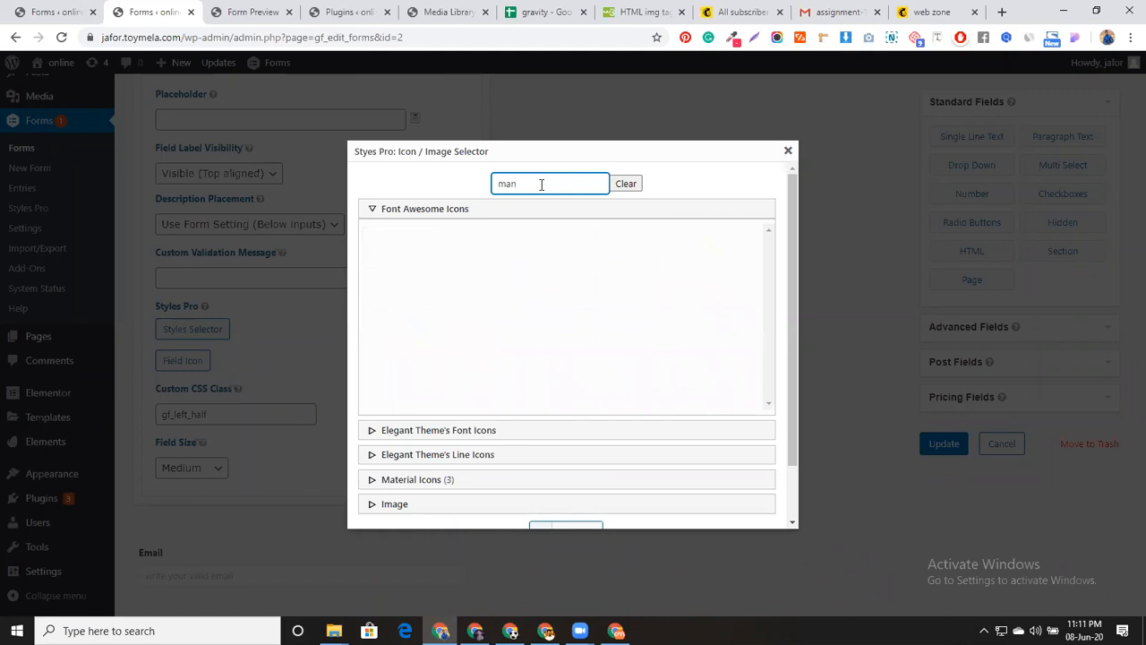
key("BackSpace")
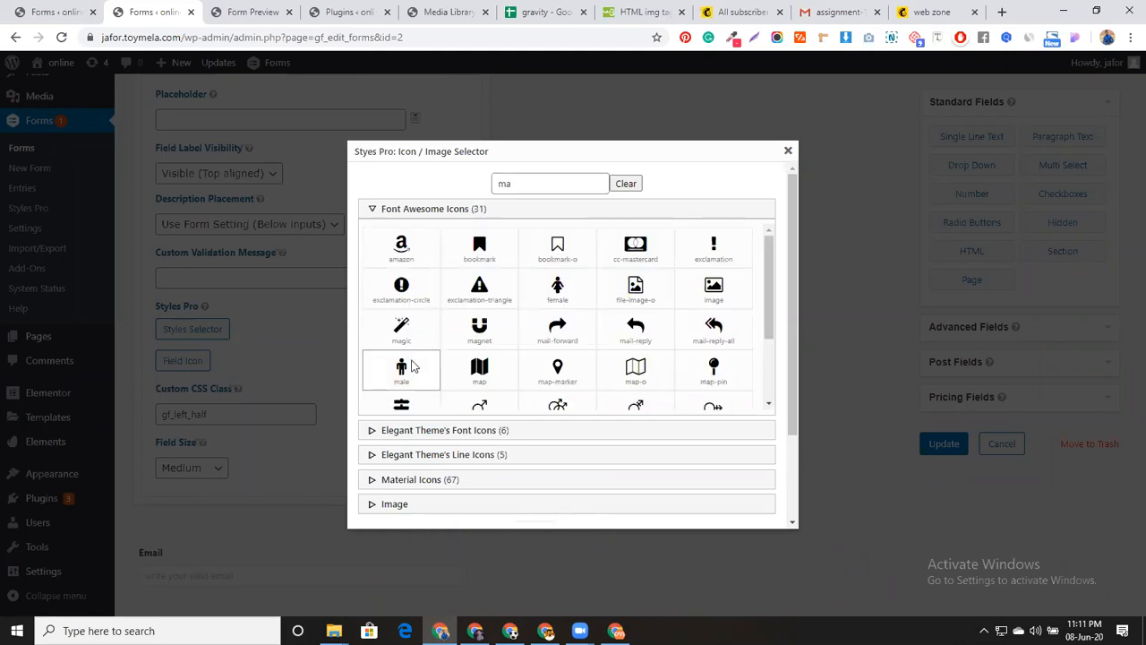
left_click(627, 183)
scroll(591, 379, "down", 1)
scroll(592, 380, "down", 10)
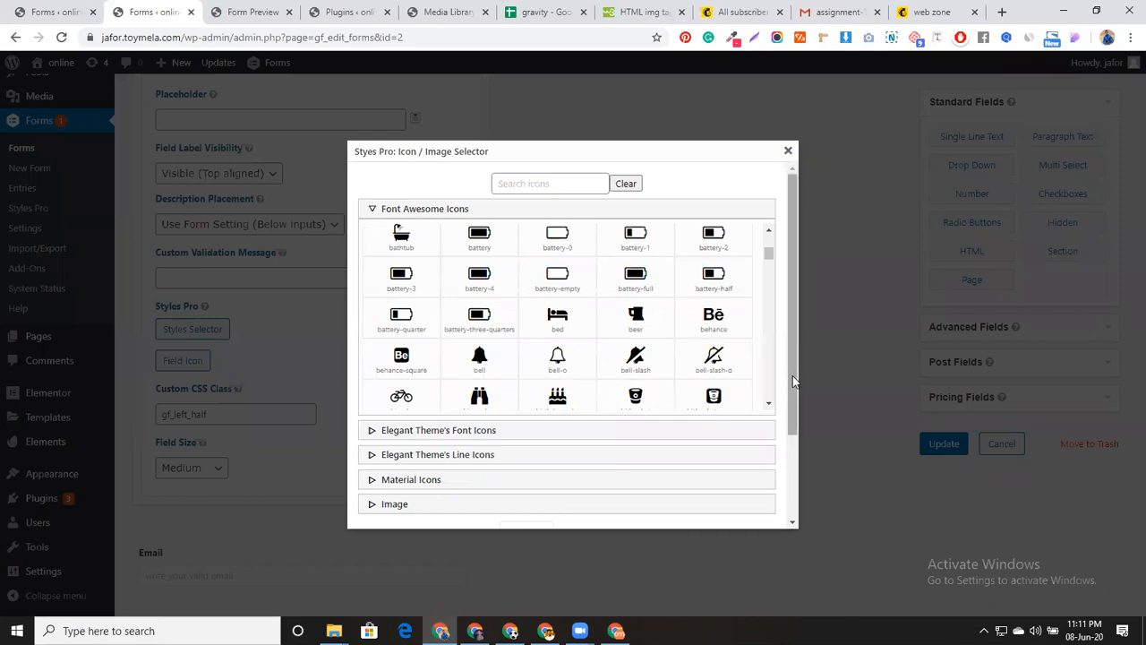
left_click_drag(793, 375, 795, 487)
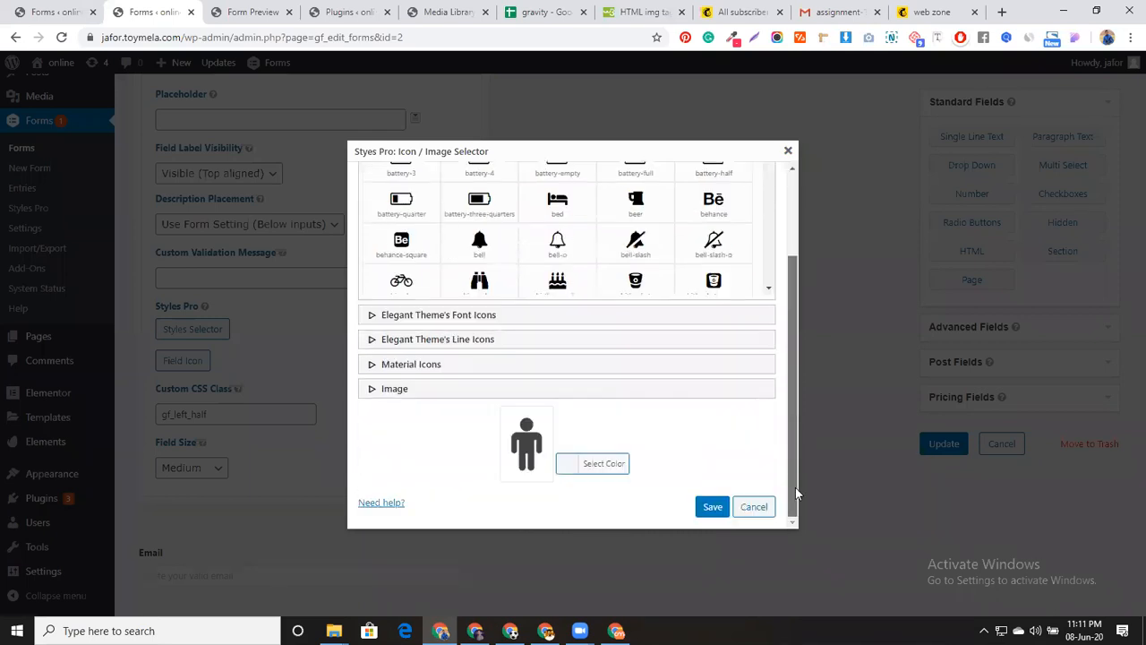
Color the person icon bright red (#fc3a3a) and save it as the field icon
left_click(566, 466)
scroll(621, 427, "down", 3)
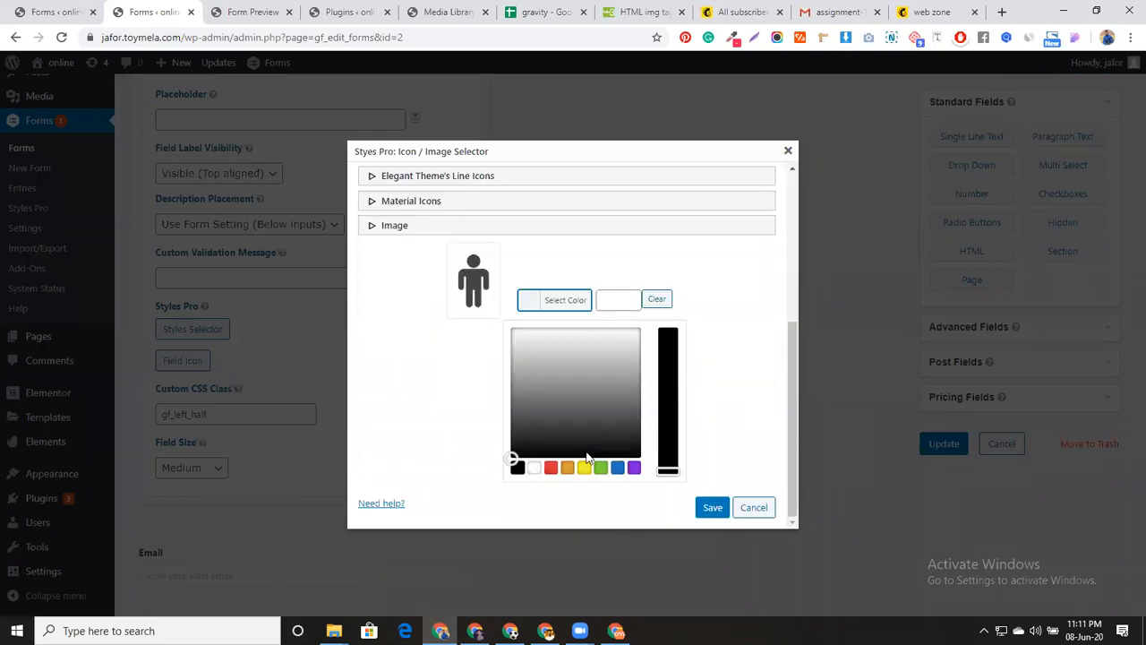
left_click(550, 466)
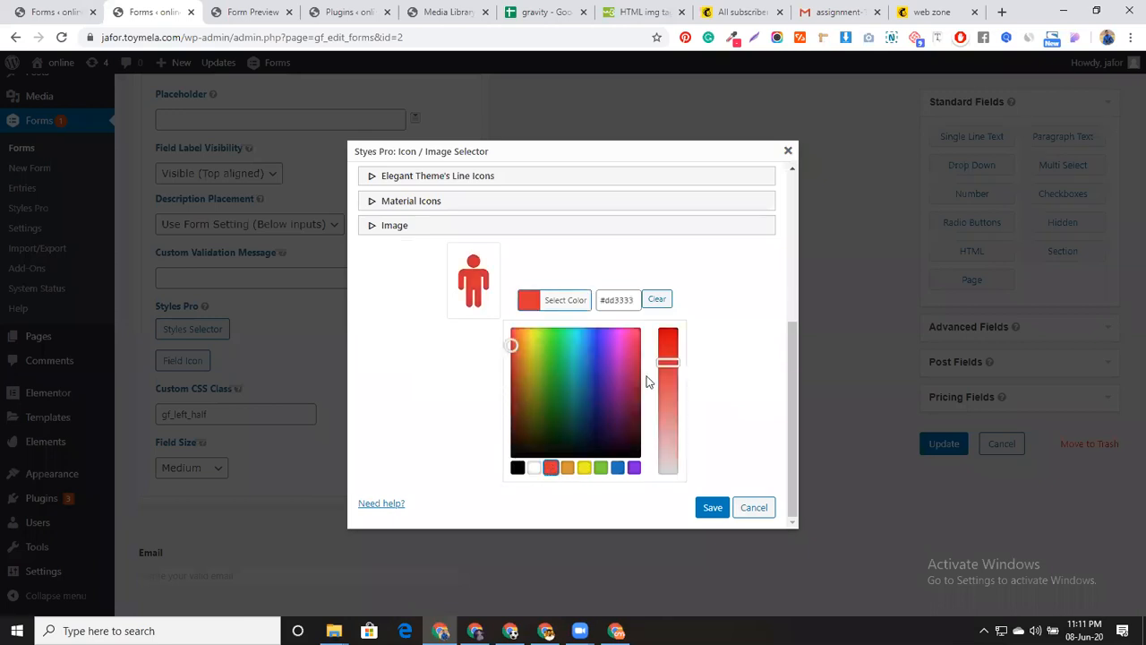
left_click_drag(512, 338, 504, 325)
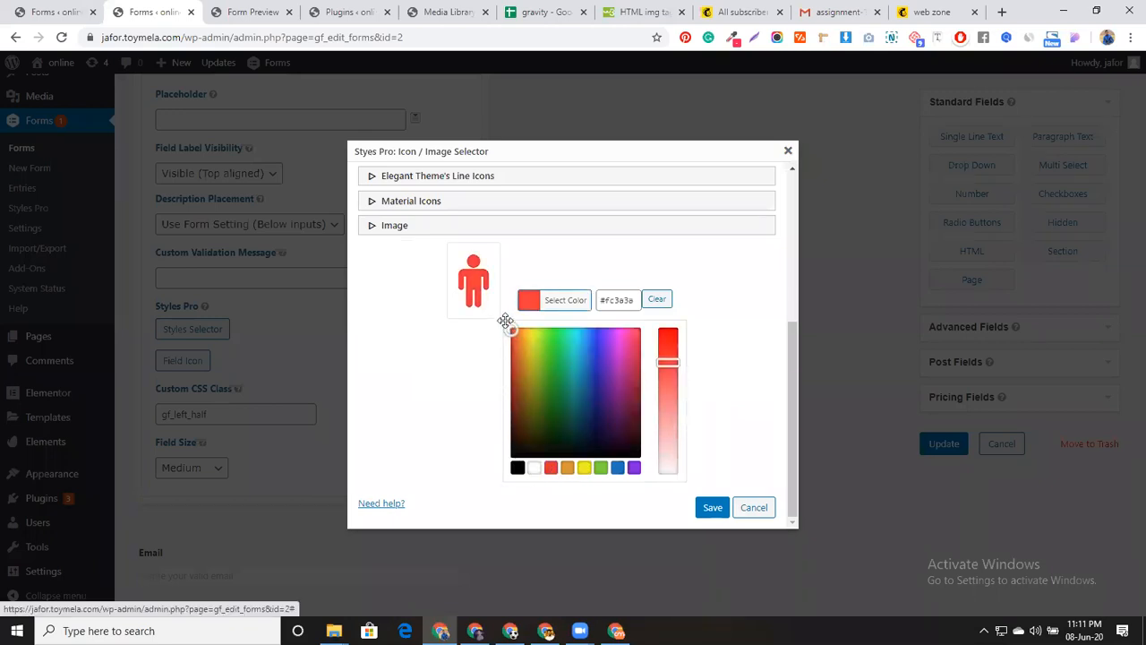
left_click(712, 507)
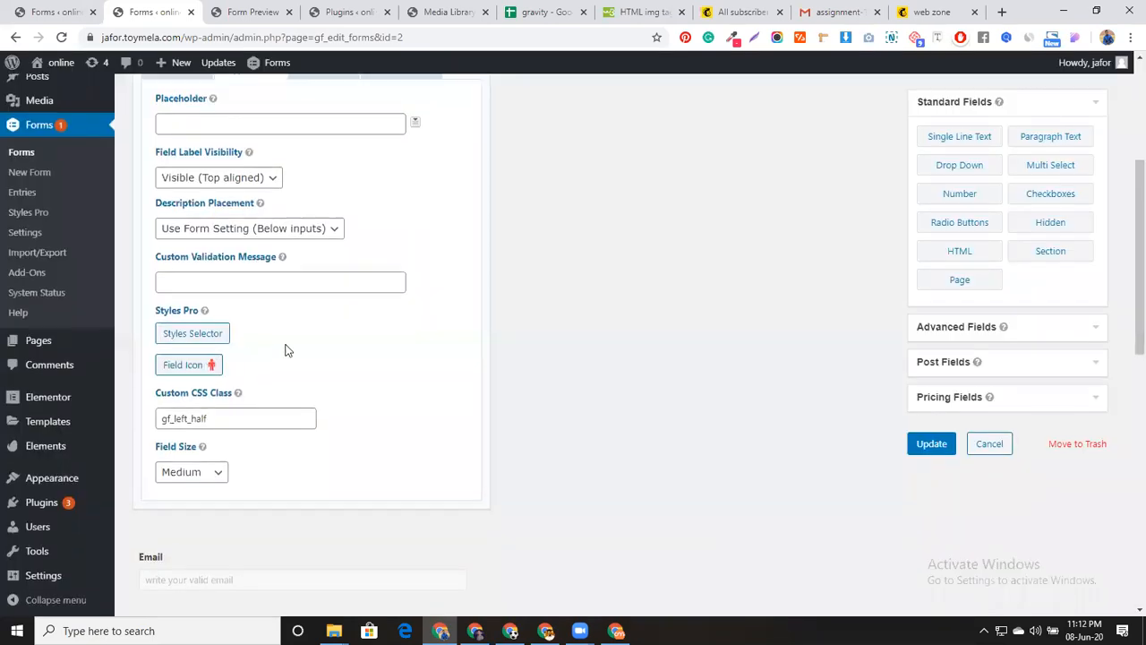
scroll(284, 350, "up", 3)
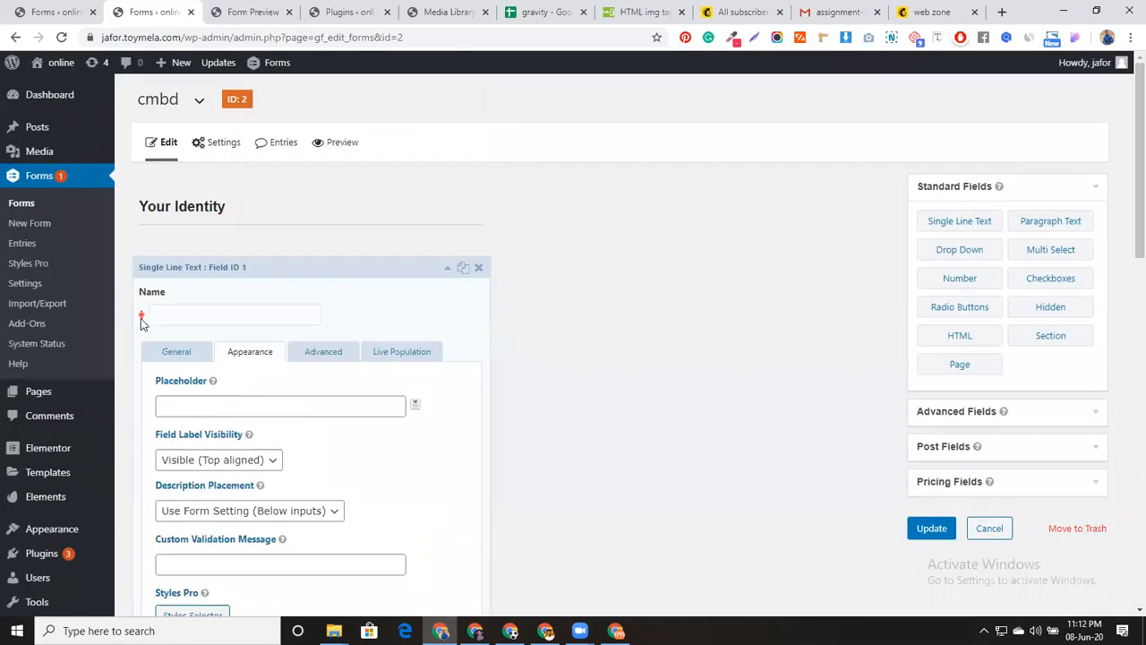
Set the Name field's Styles Selector field icon to the second style option and save
scroll(301, 506, "down", 3)
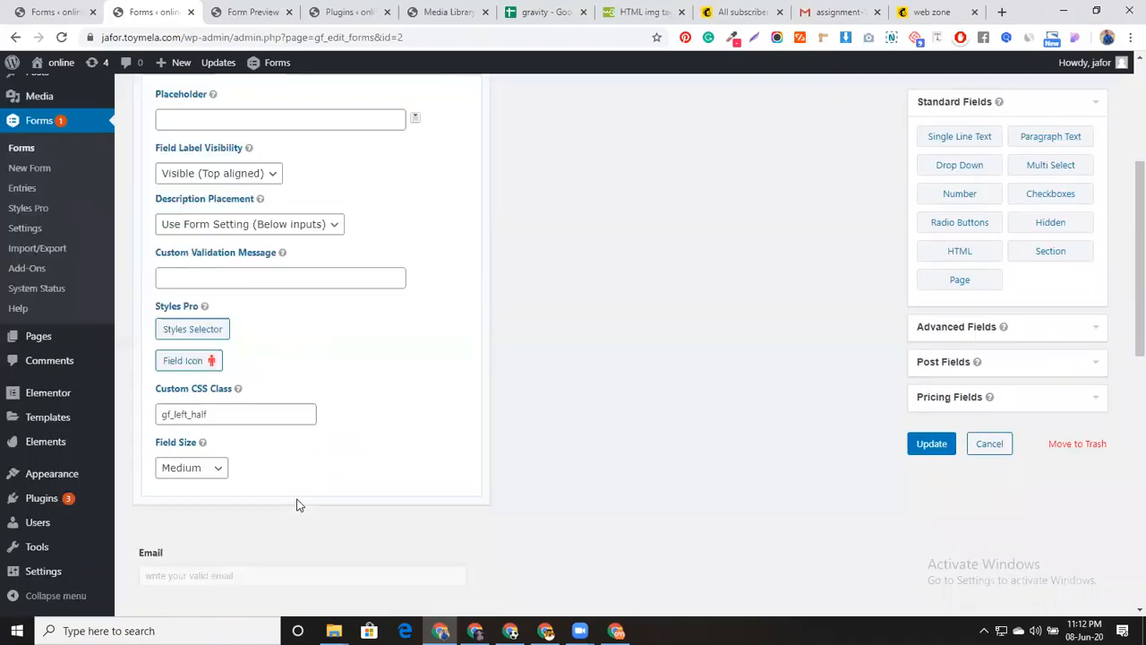
left_click(190, 331)
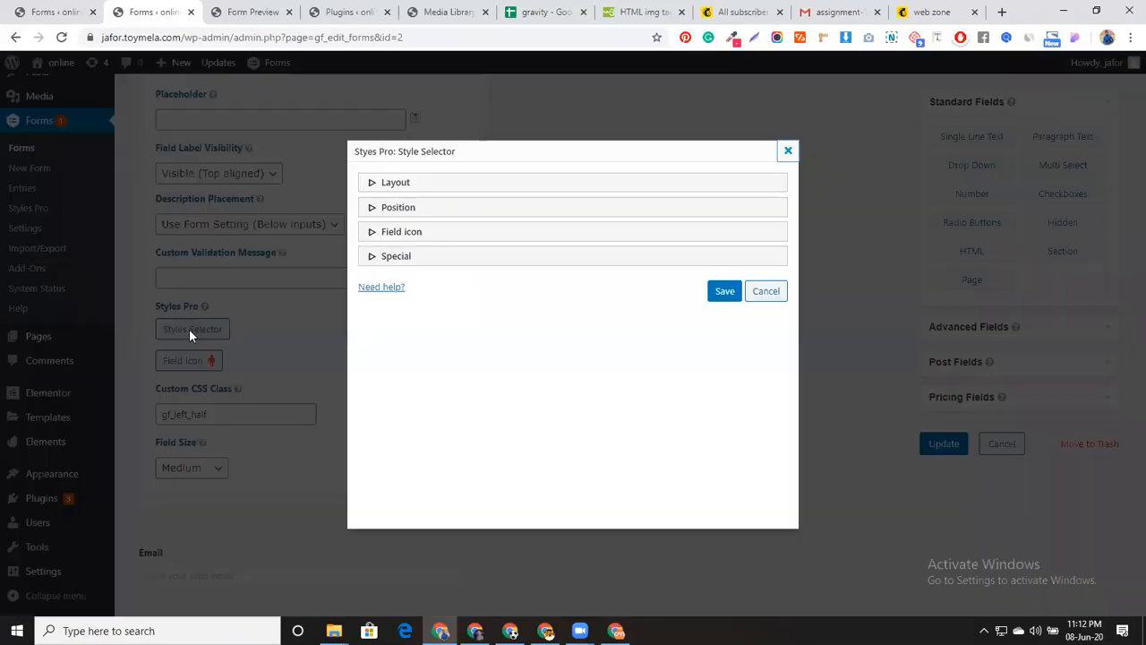
left_click(435, 234)
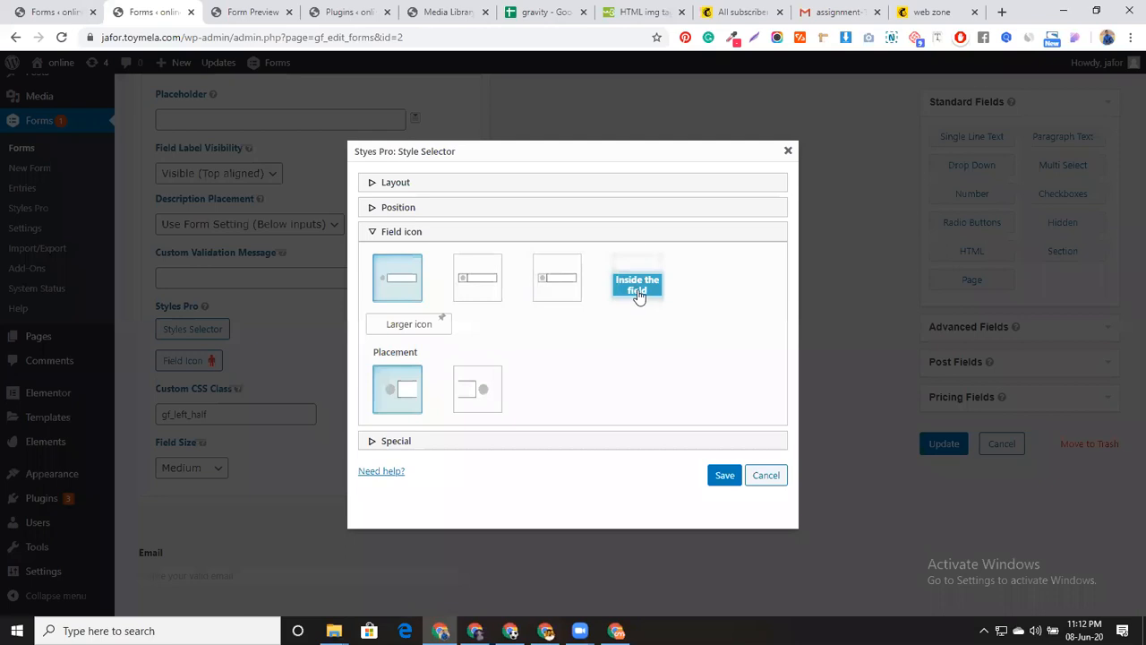
left_click(480, 285)
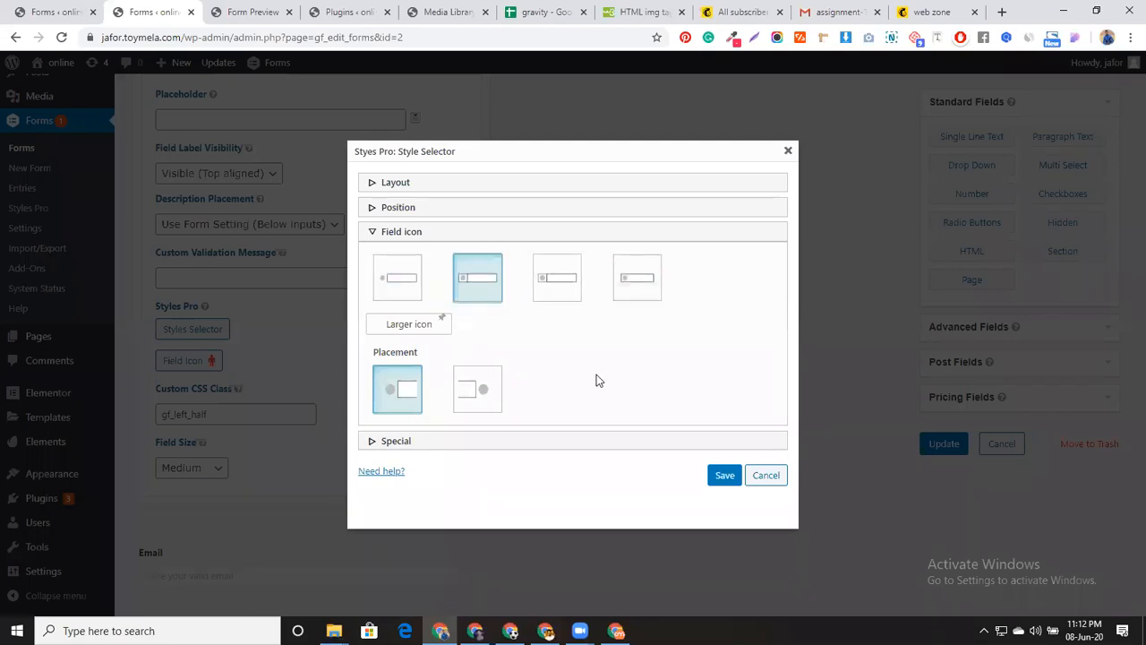
left_click(724, 475)
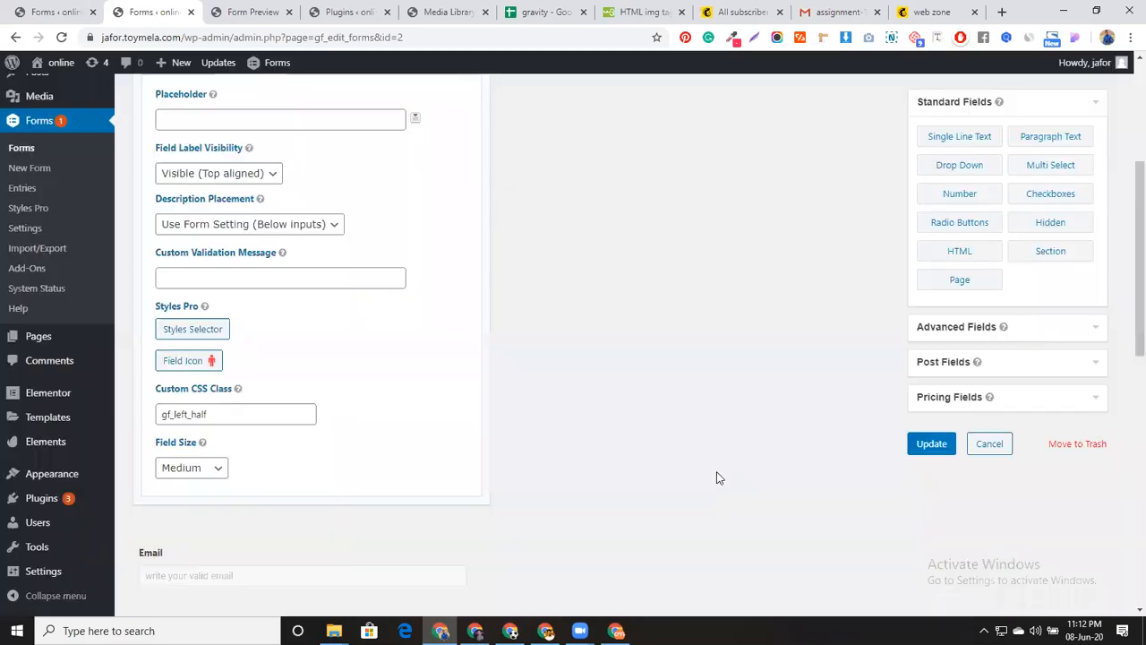
scroll(583, 436, "up", 3)
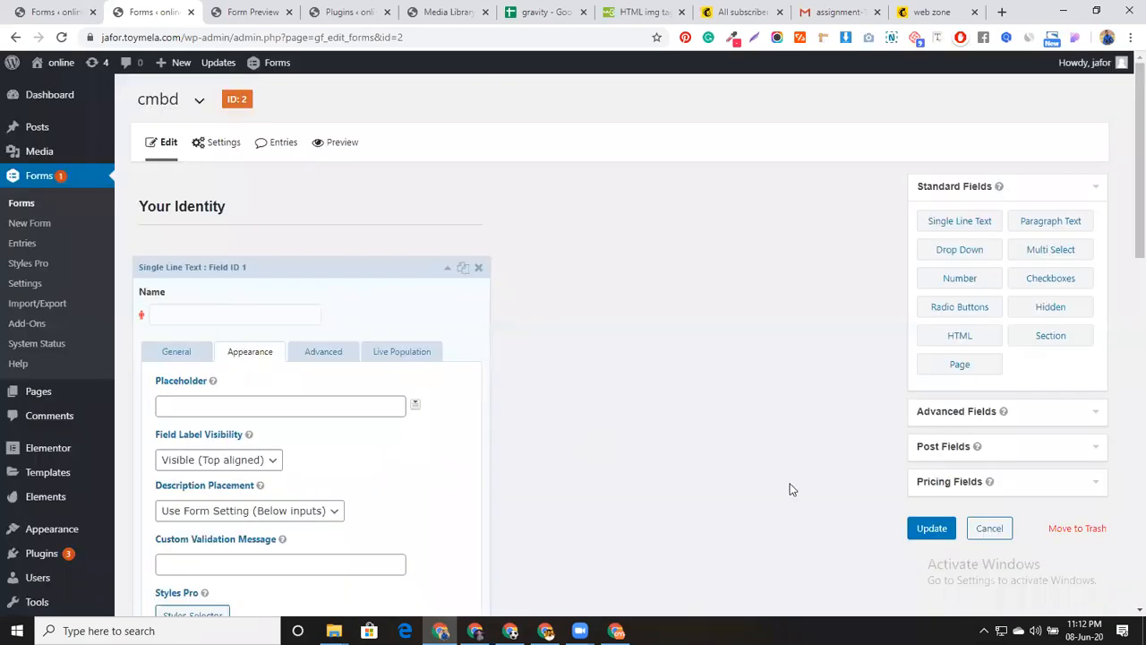
Update the cmbd form and preview it to check the red icon inside the Name box
left_click(931, 531)
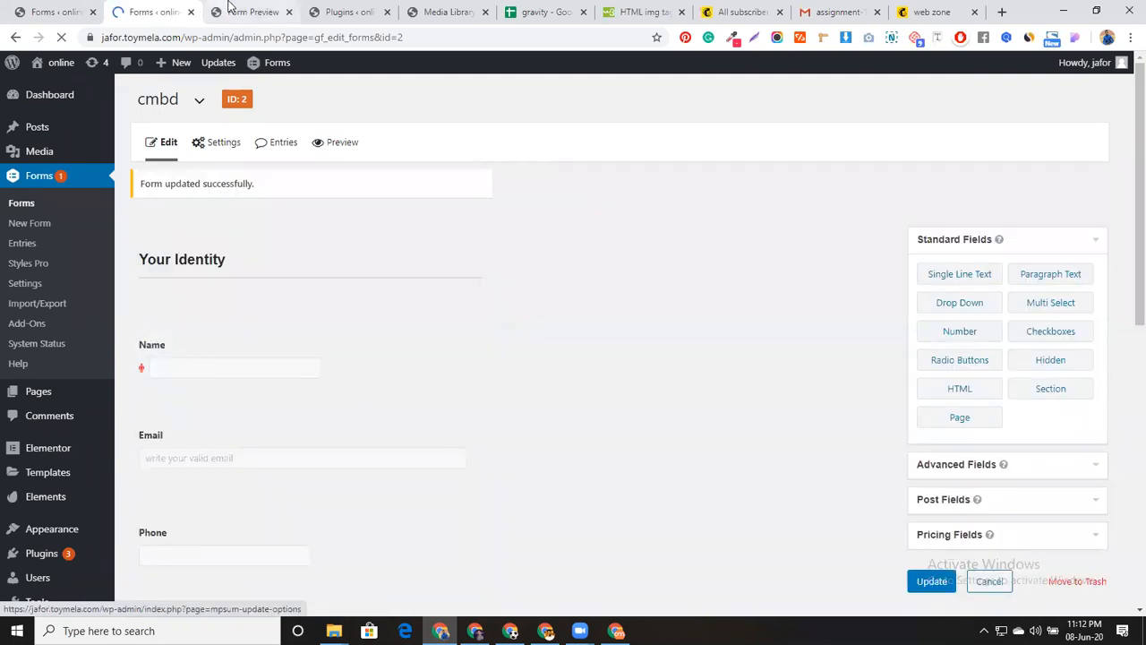
left_click(342, 146)
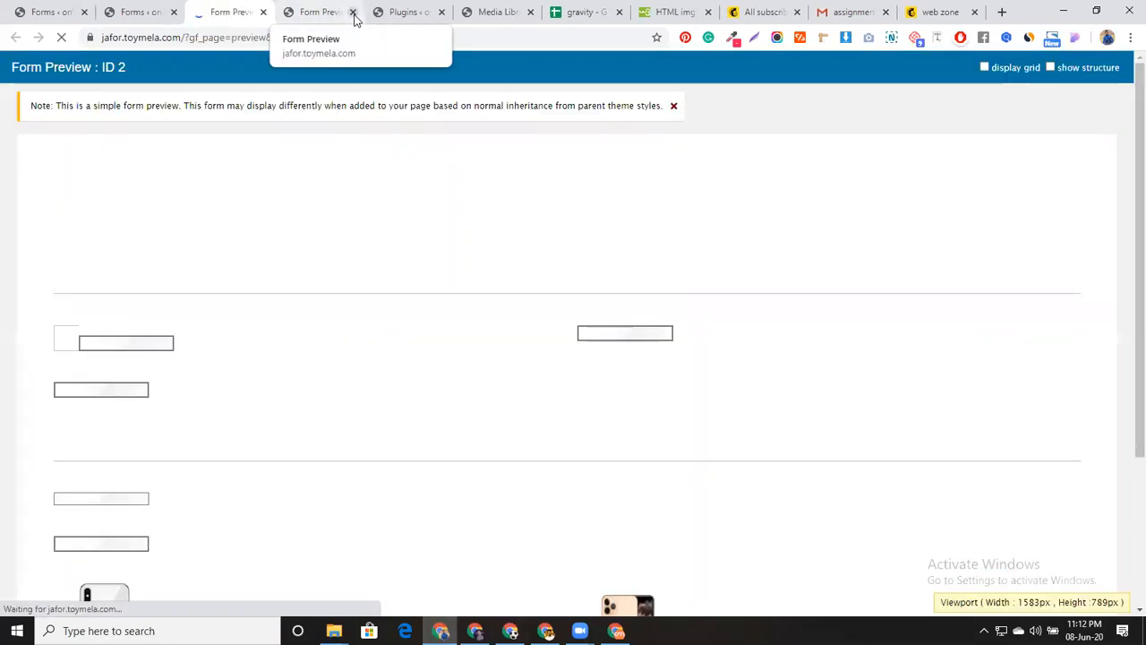
scroll(361, 376, "down", 2)
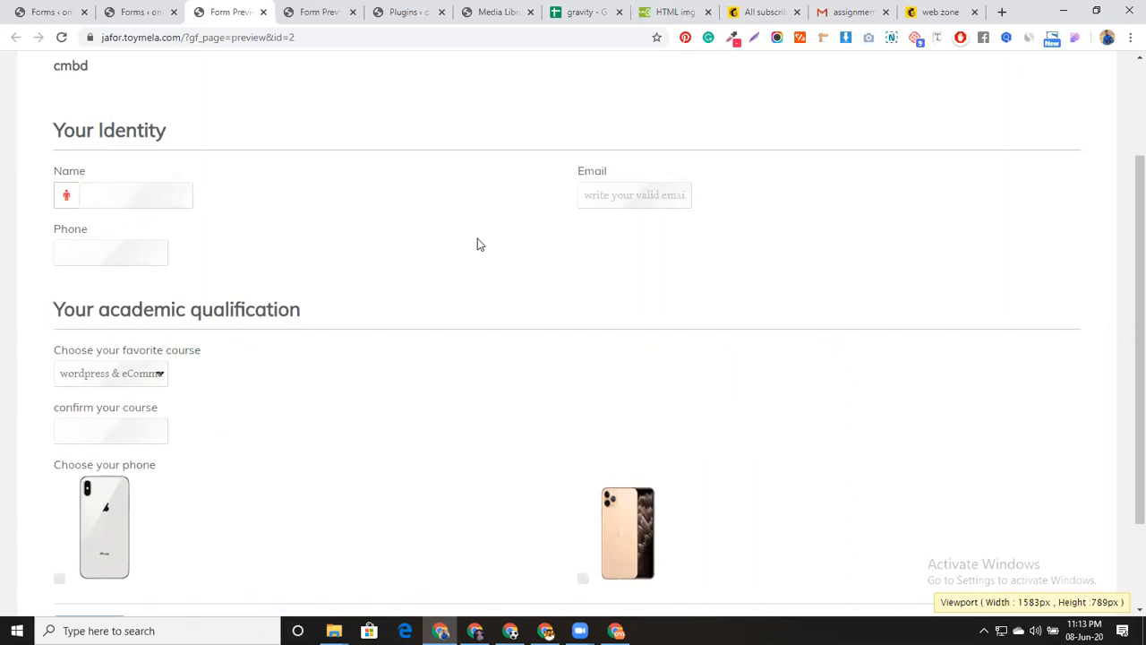
left_click(165, 12)
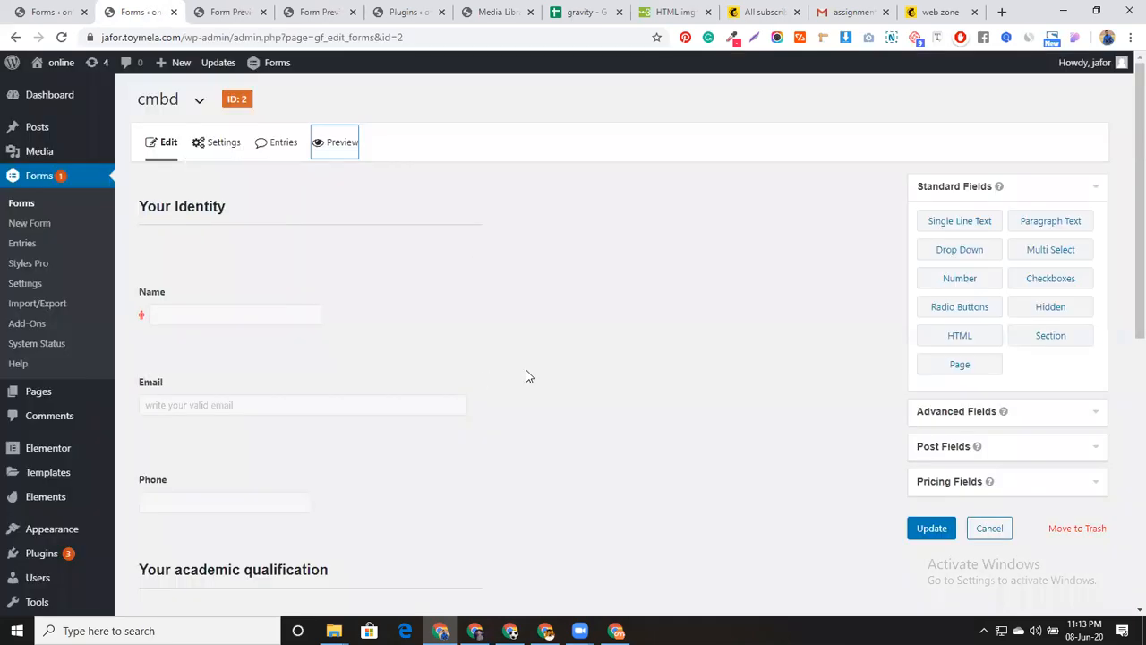
Give the Name field a two-column layout floated left in Styles Selector, then update the form
left_click(379, 271)
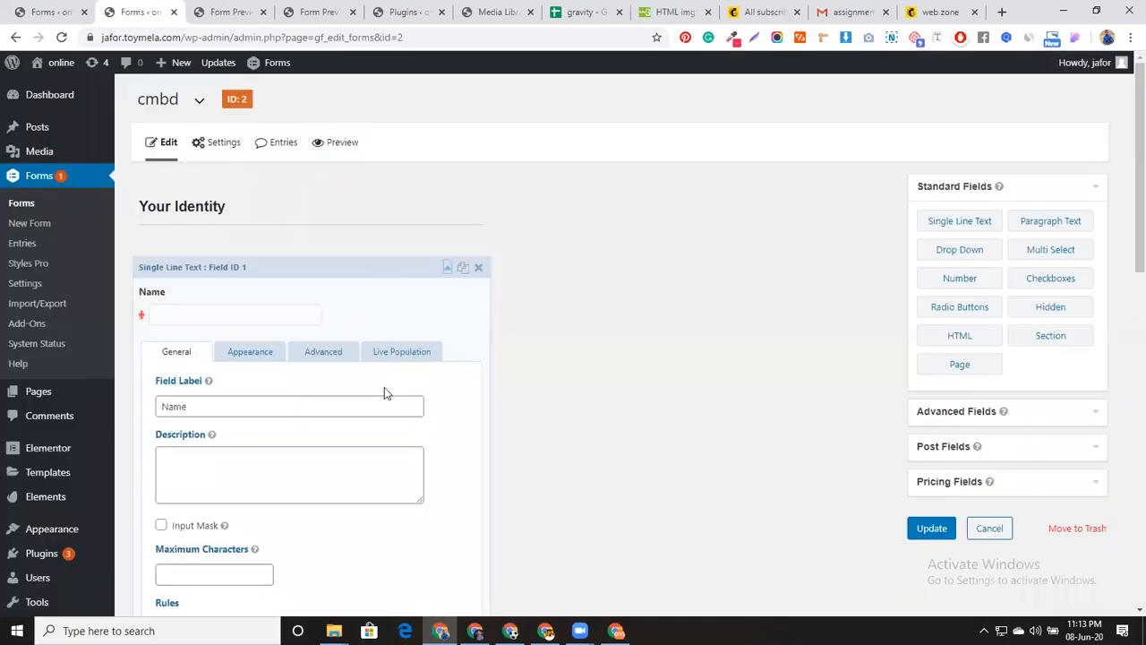
scroll(385, 388, "down", 1)
left_click(259, 137)
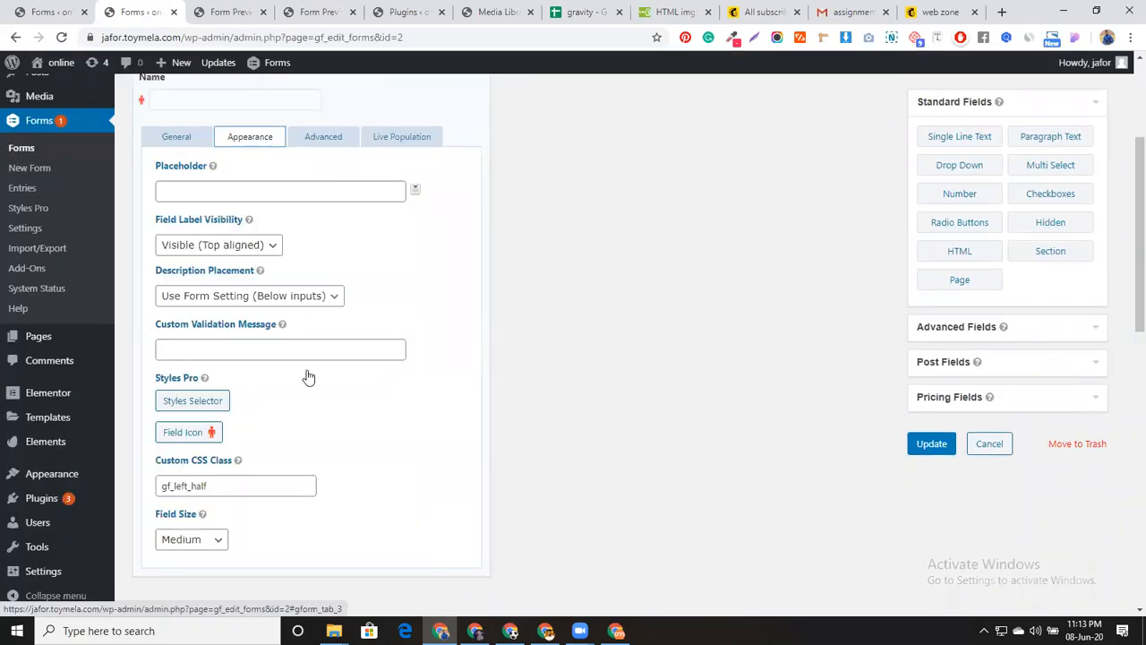
left_click(193, 403)
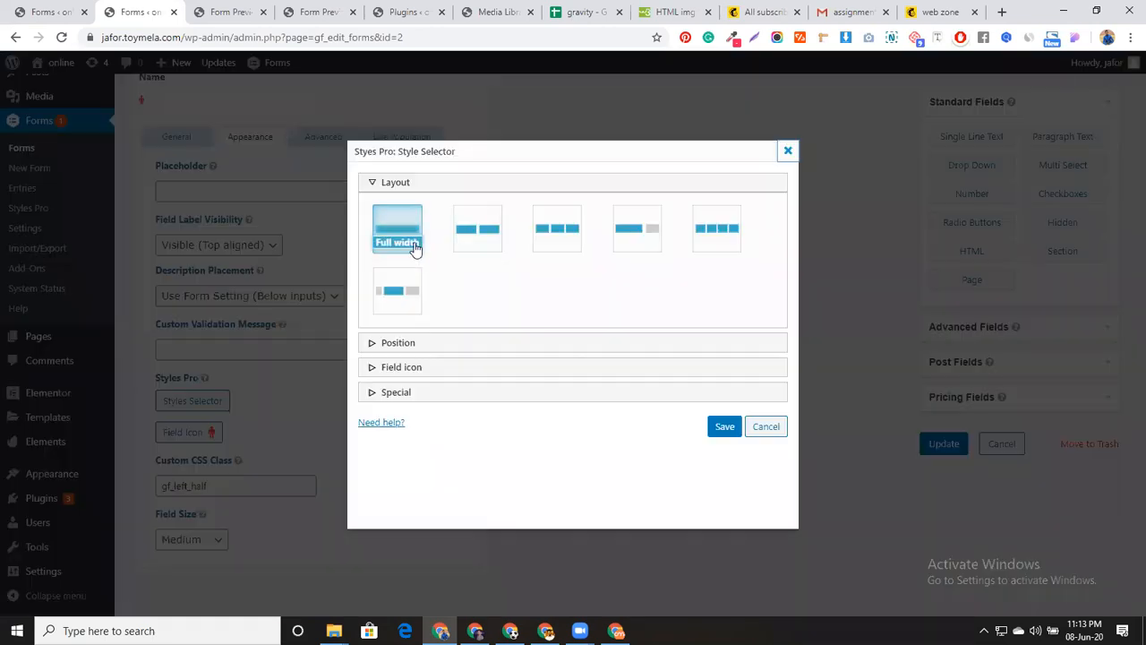
left_click(477, 240)
left_click(460, 344)
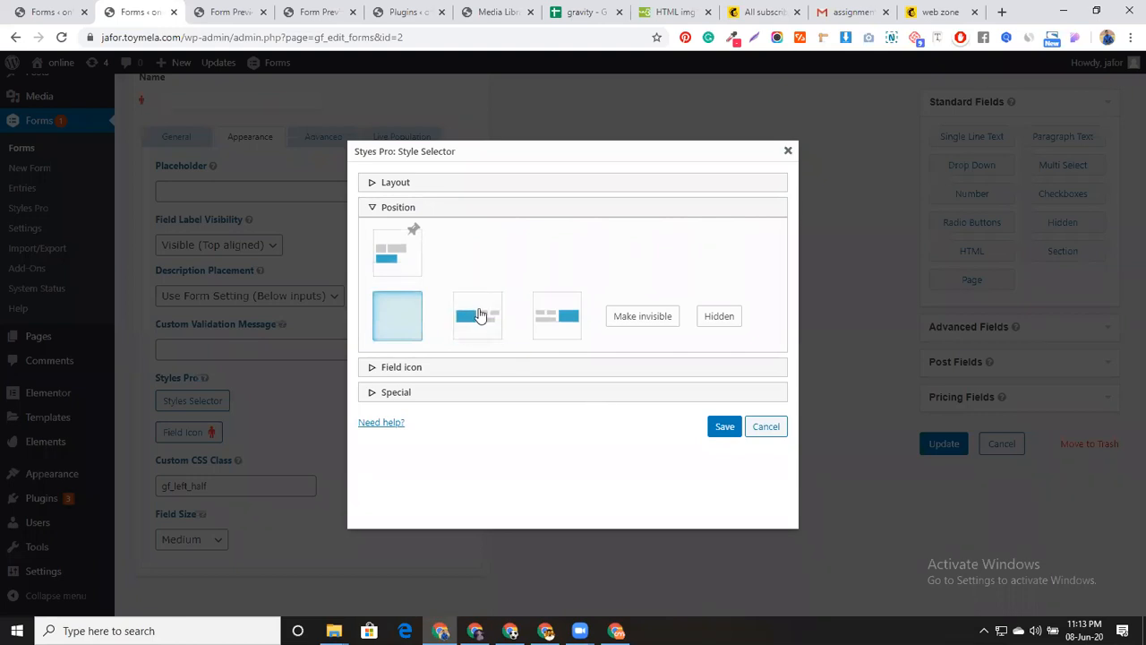
left_click(479, 315)
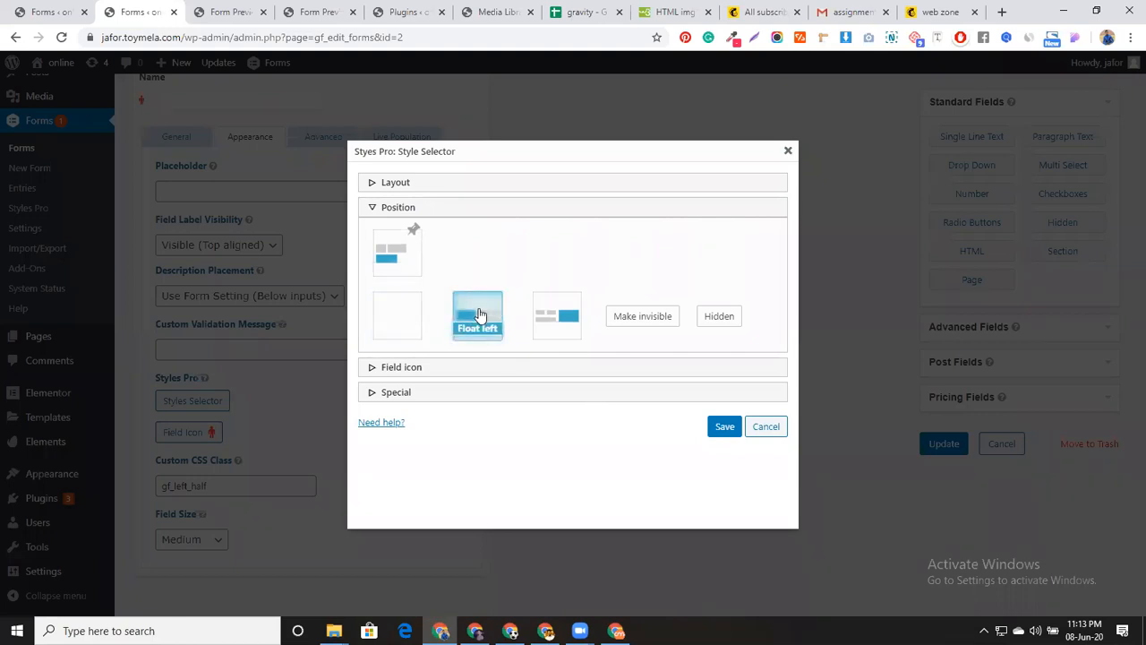
left_click(476, 391)
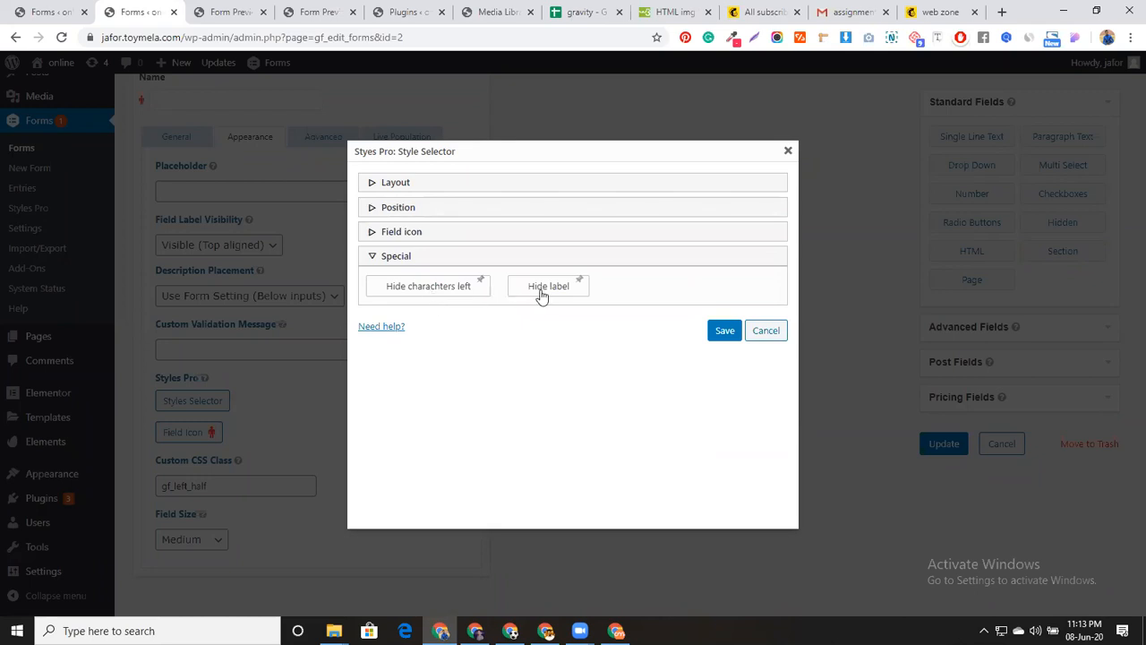
left_click(725, 330)
left_click(935, 443)
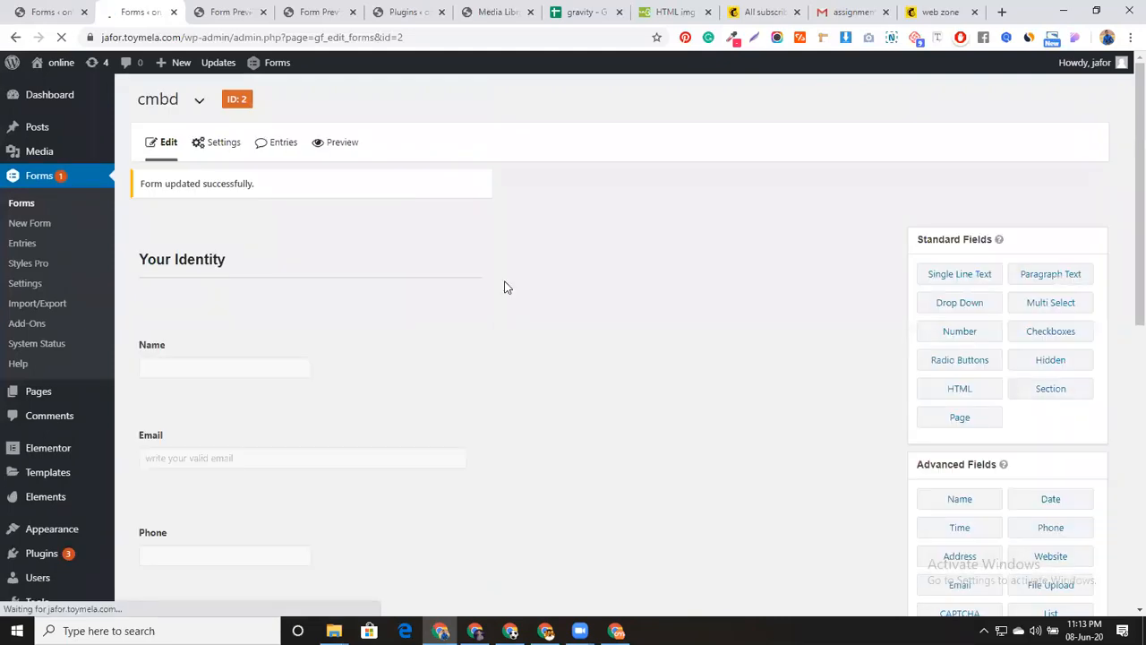
left_click(337, 142)
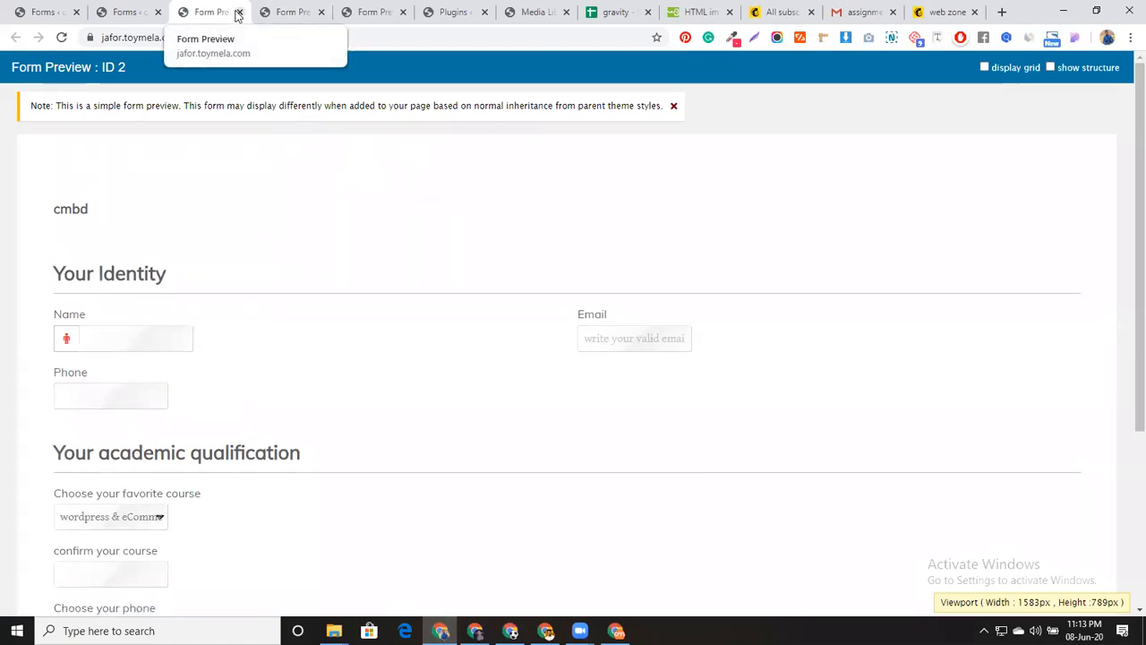
left_click(238, 12)
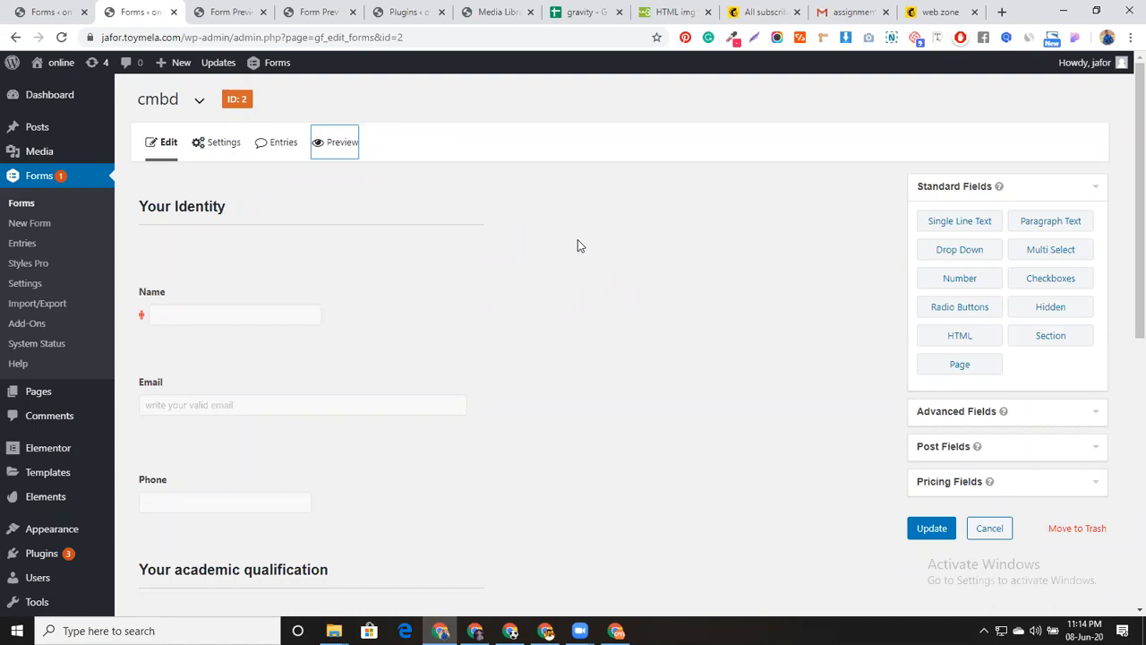
left_click(42, 10)
left_click(135, 12)
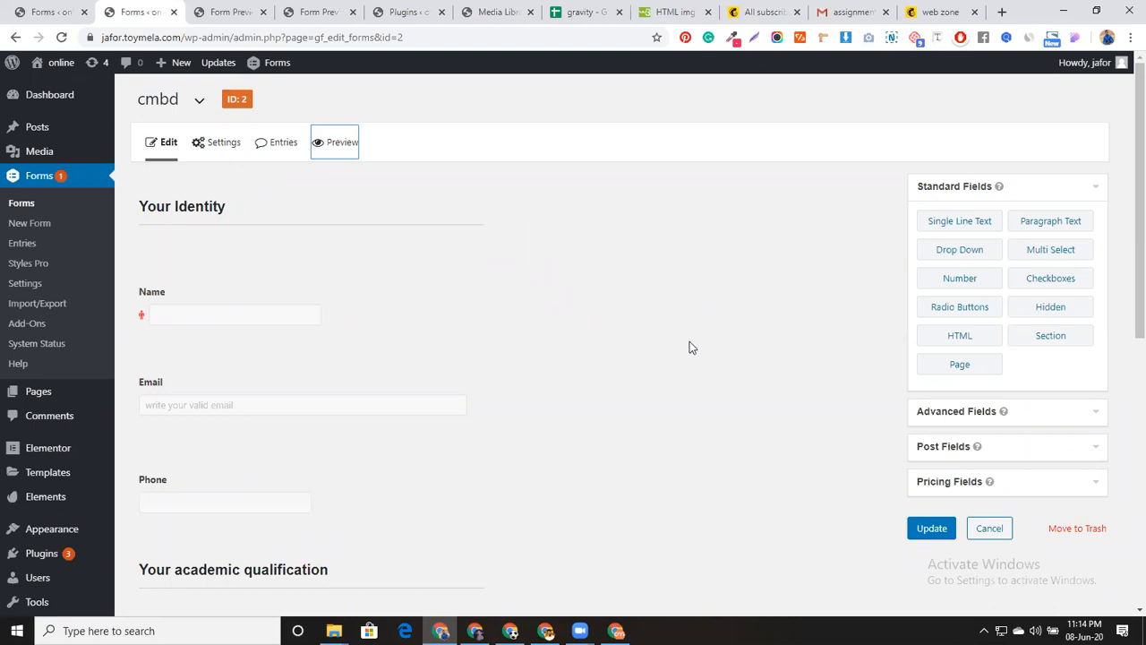
In MEGA, browse Gravity Form_ ALL > Gravity Perks With 30 Perks Addons zips, then return to WordPress
left_click(616, 630)
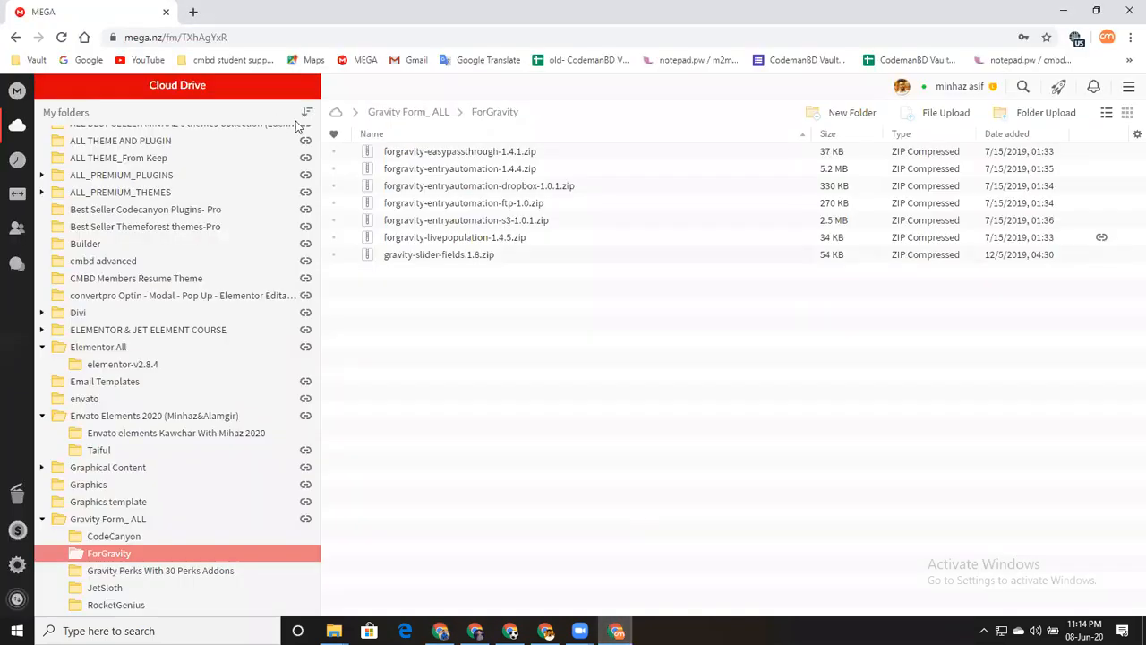
left_click(398, 114)
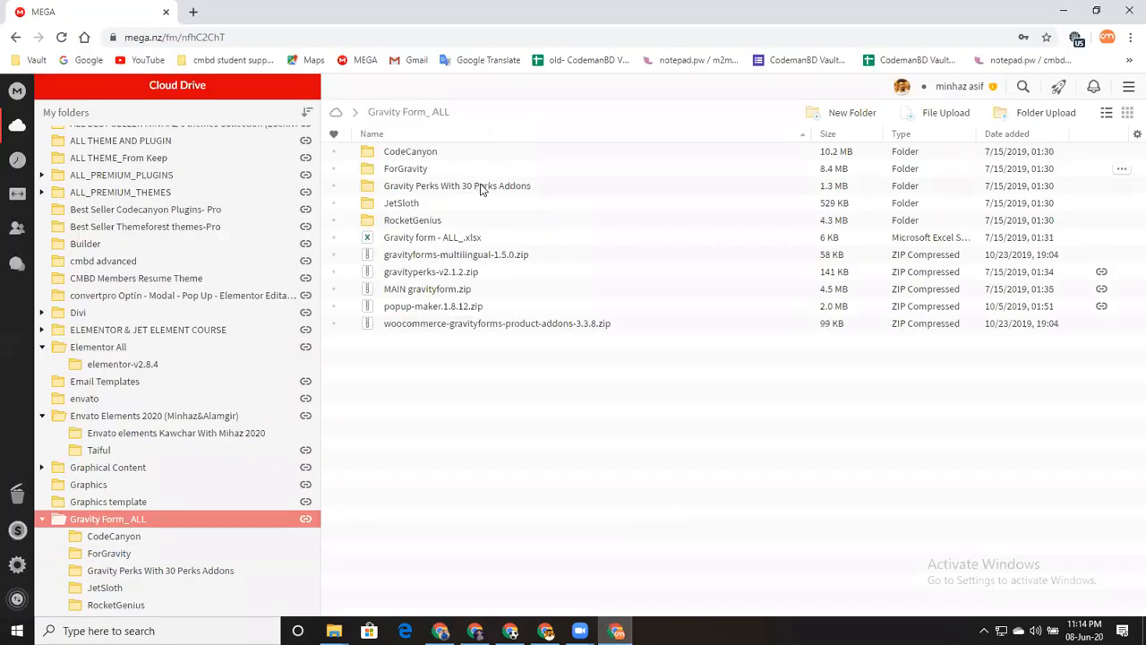
left_click(481, 187)
double_click(481, 187)
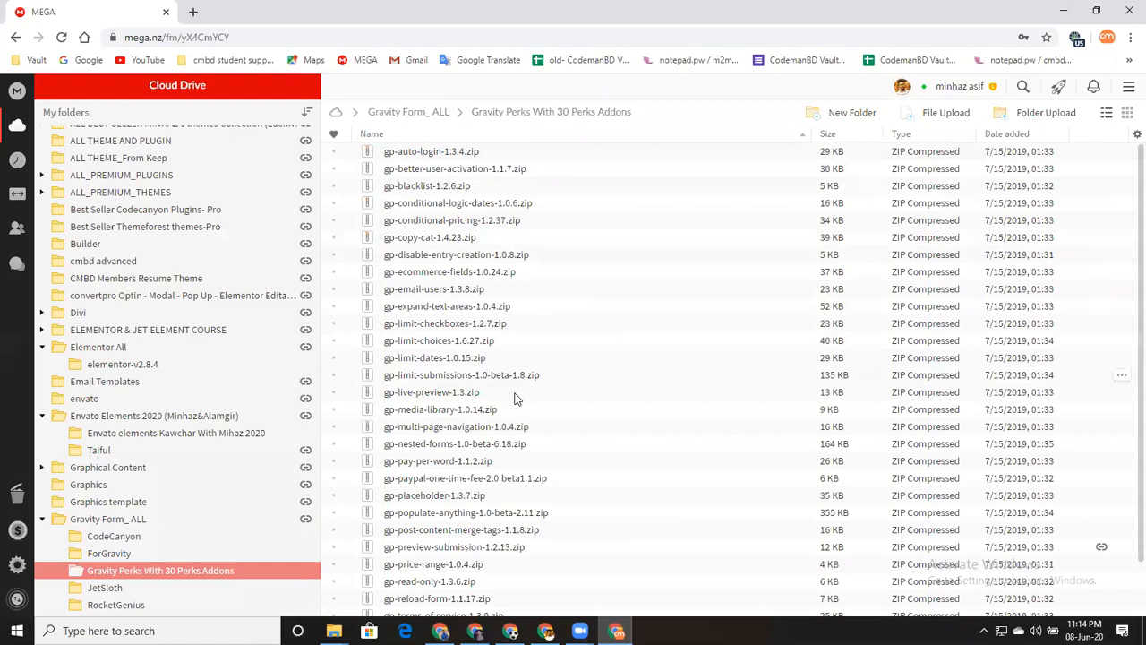
scroll(573, 394, "down", 1)
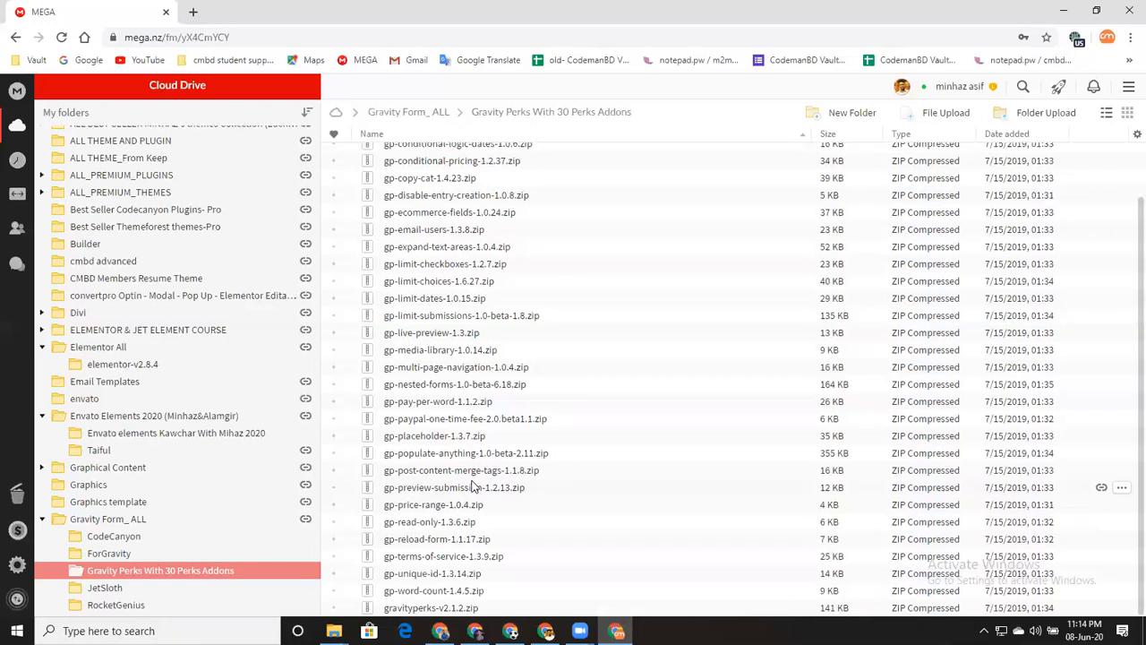
scroll(471, 358, "up", 1)
scroll(494, 328, "down", 1)
scroll(599, 363, "up", 1)
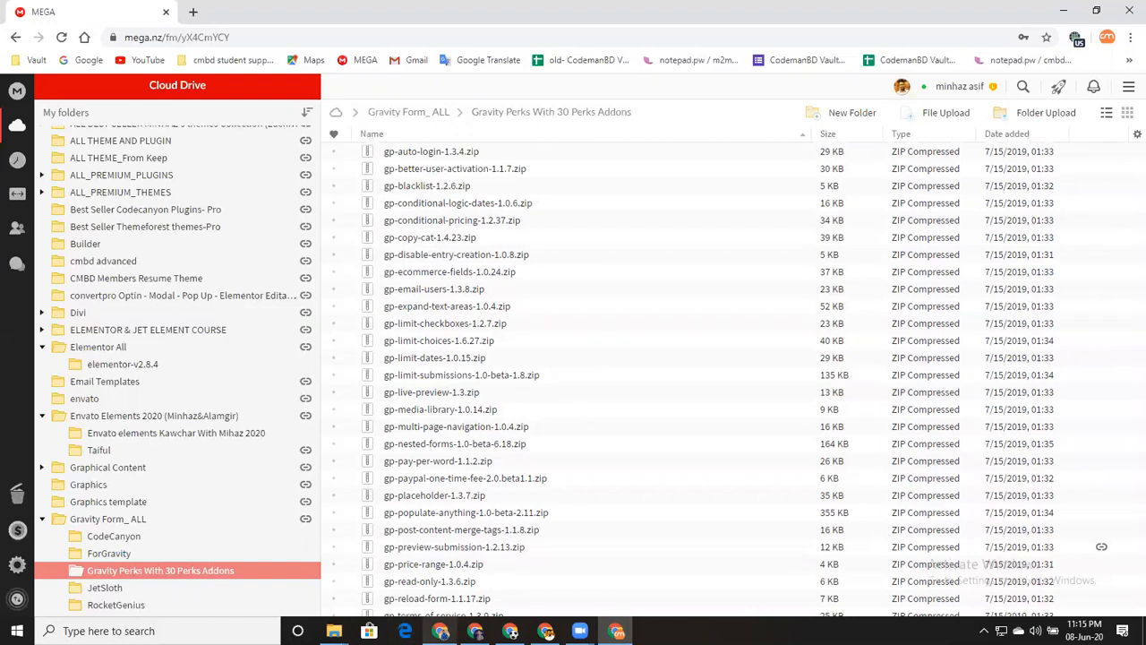
key("alt+Tab")
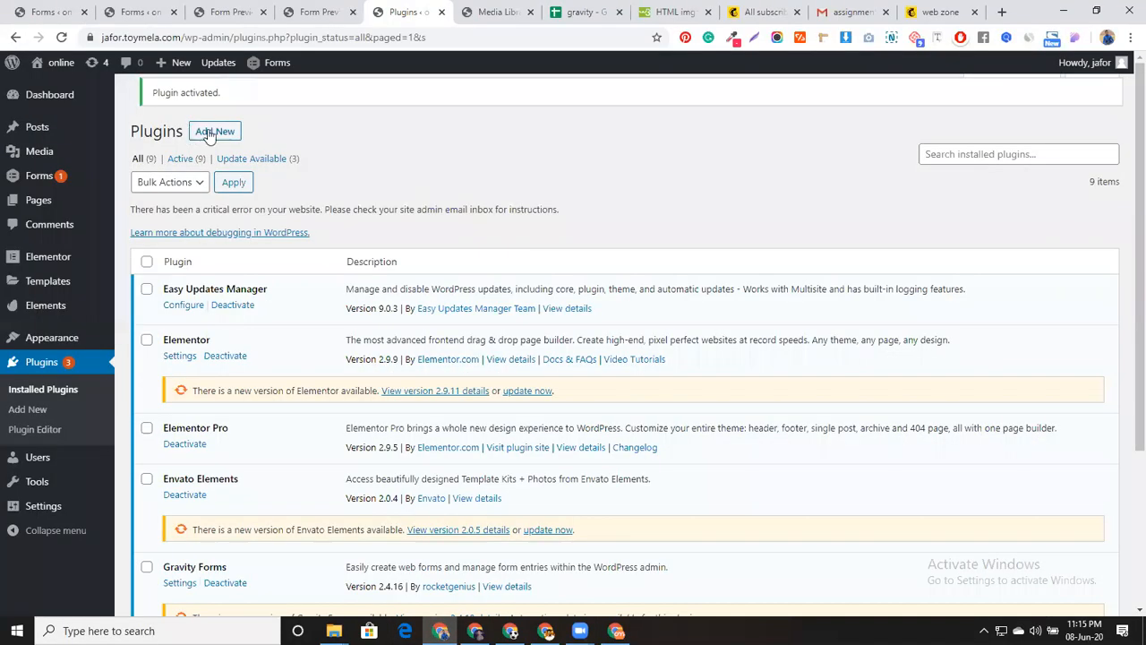
Go to Plugins > Add New and open the file picker for a plugin zip upload
left_click(210, 135)
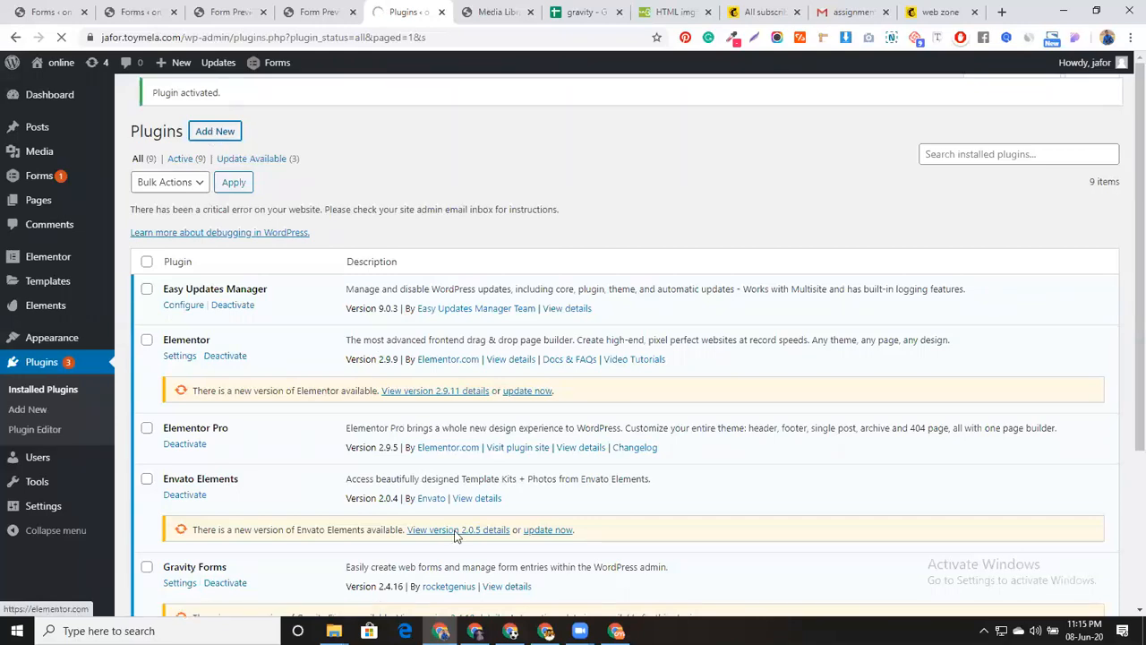
key("alt+Tab")
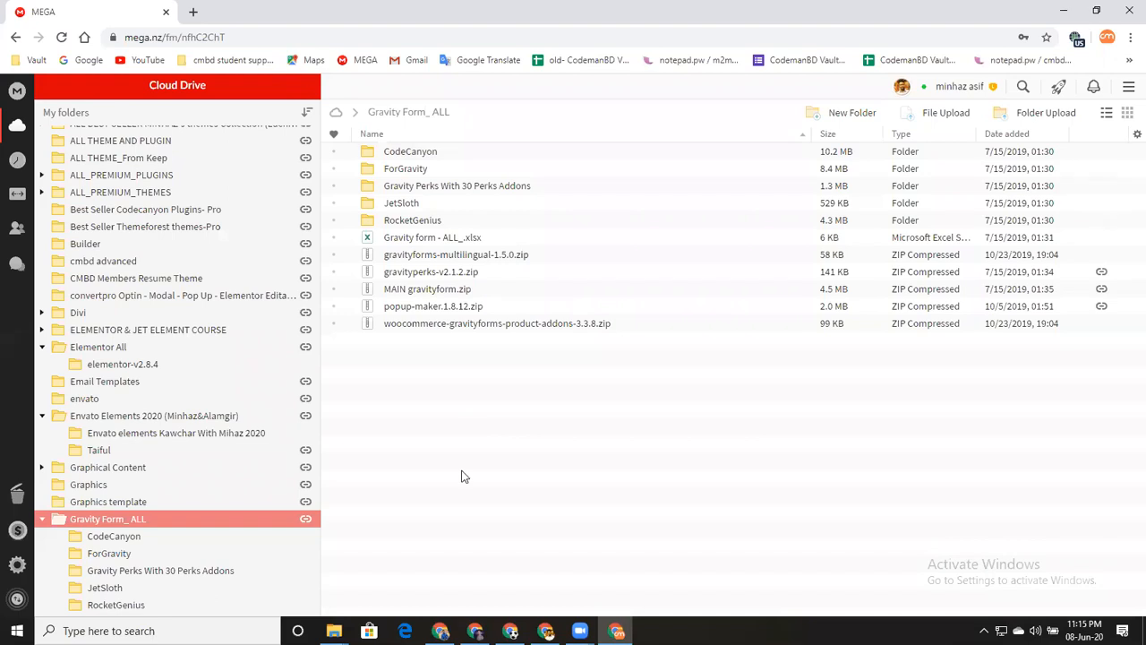
key("alt+Tab")
left_click(535, 229)
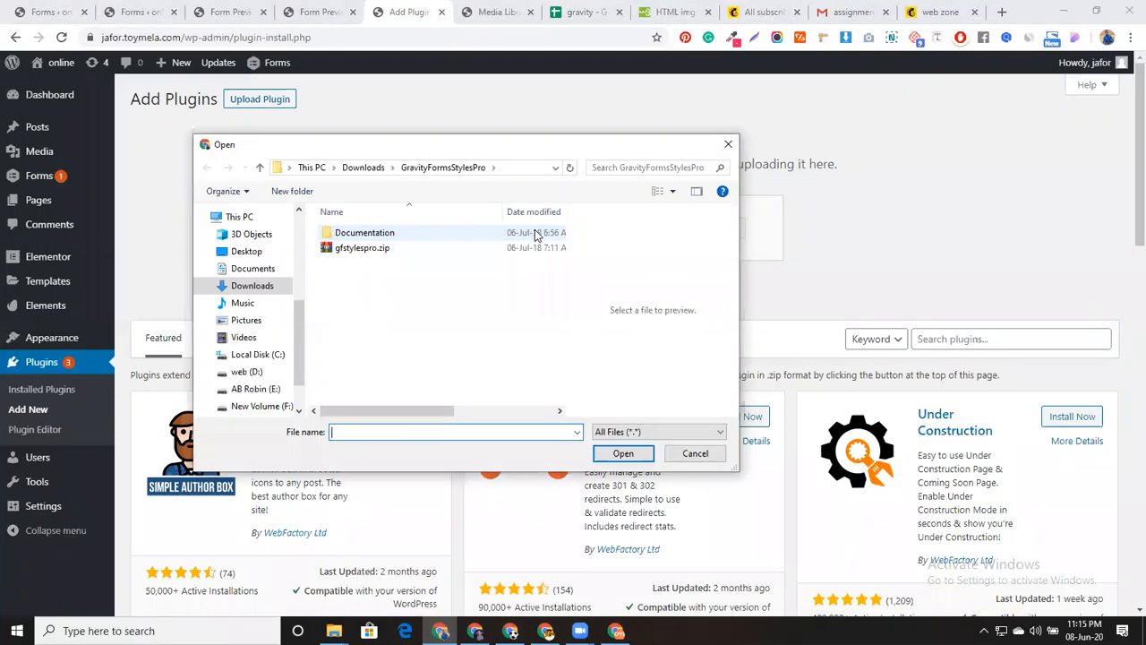
Upload gravityperks-v2.1.2.zip from Downloads, install and activate it, then return to the cmbd form editor
left_click(260, 167)
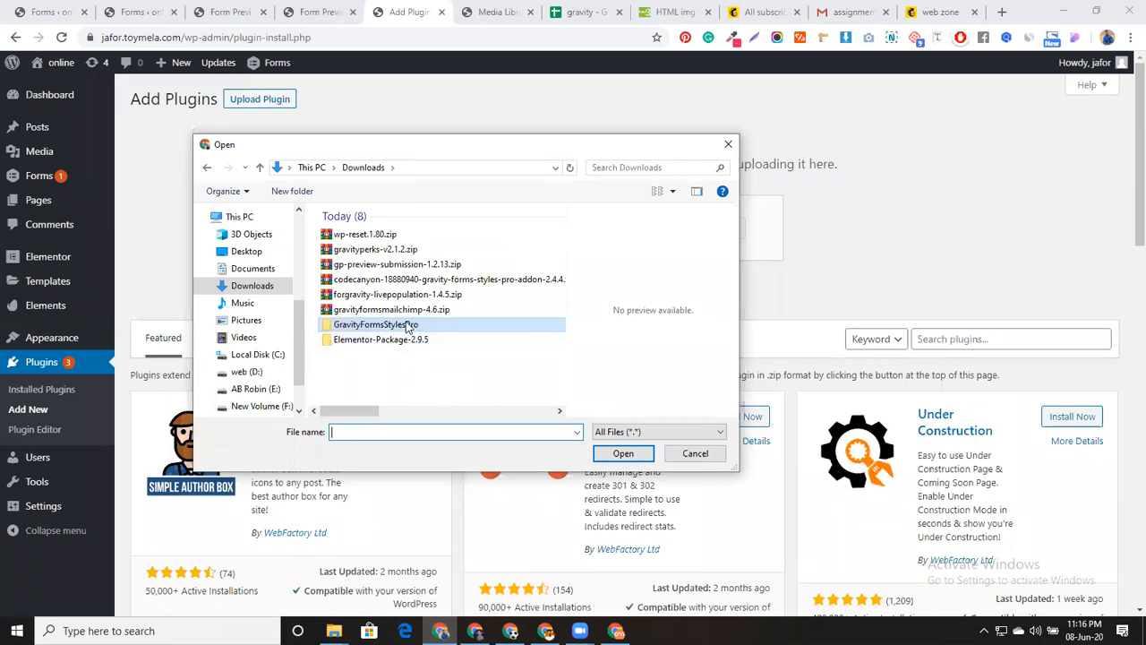
left_click(414, 250)
left_click(624, 453)
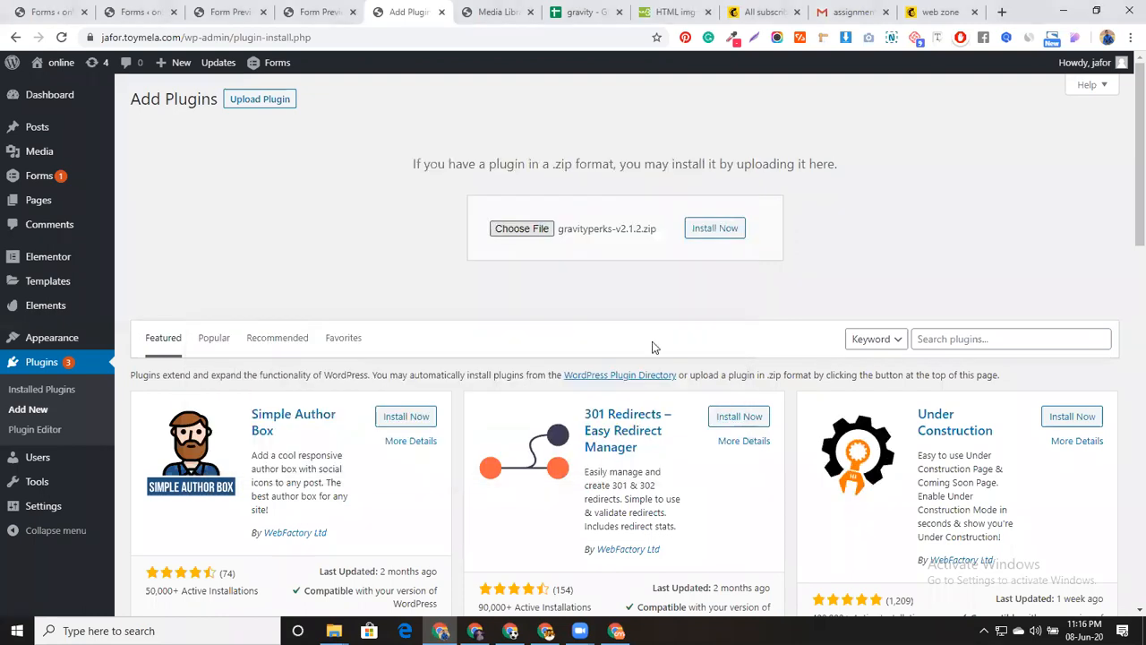
left_click(713, 230)
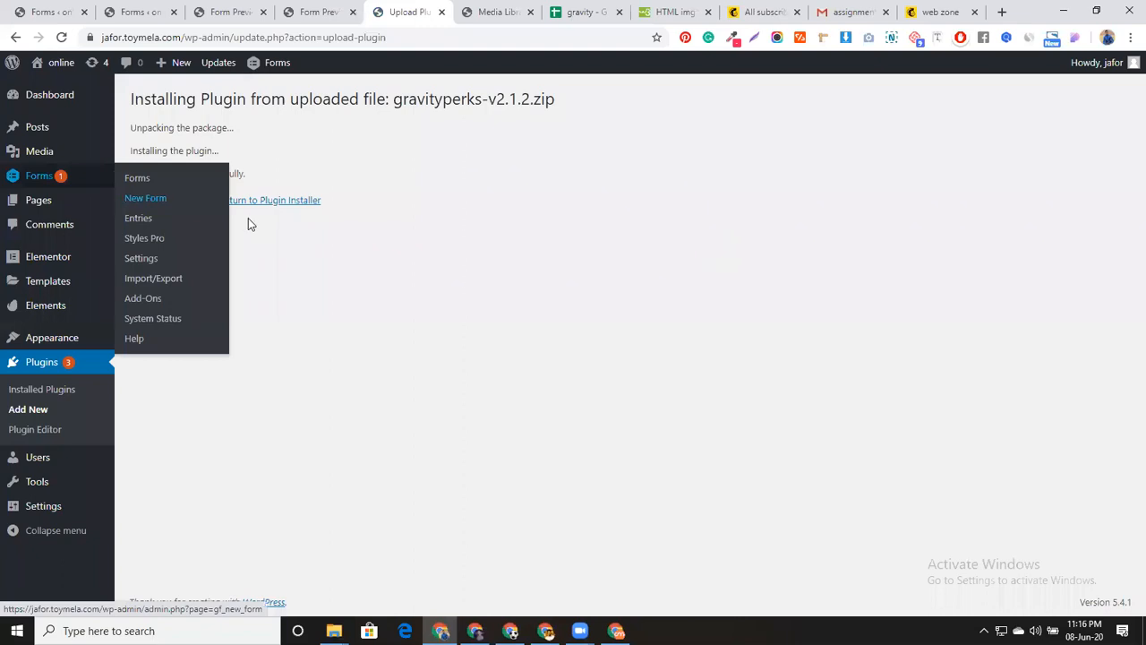
left_click(175, 216)
left_click(134, 12)
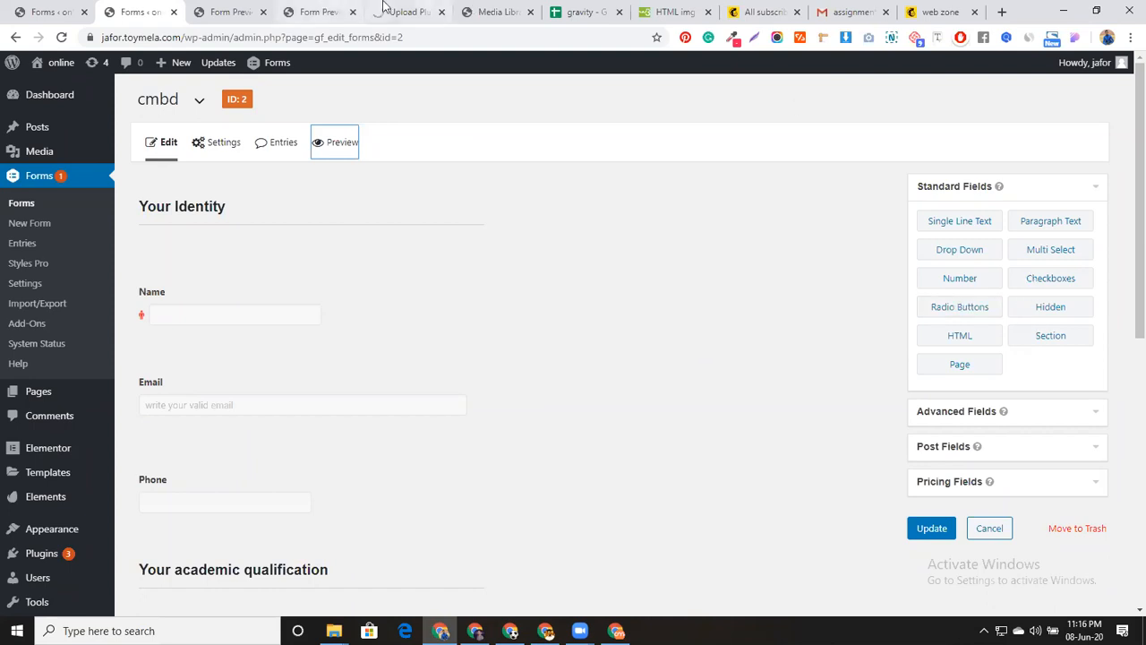
Open Plugins > Add New and close the gravity, HTML img, All subscribers and Gmail tabs
left_click(434, 8)
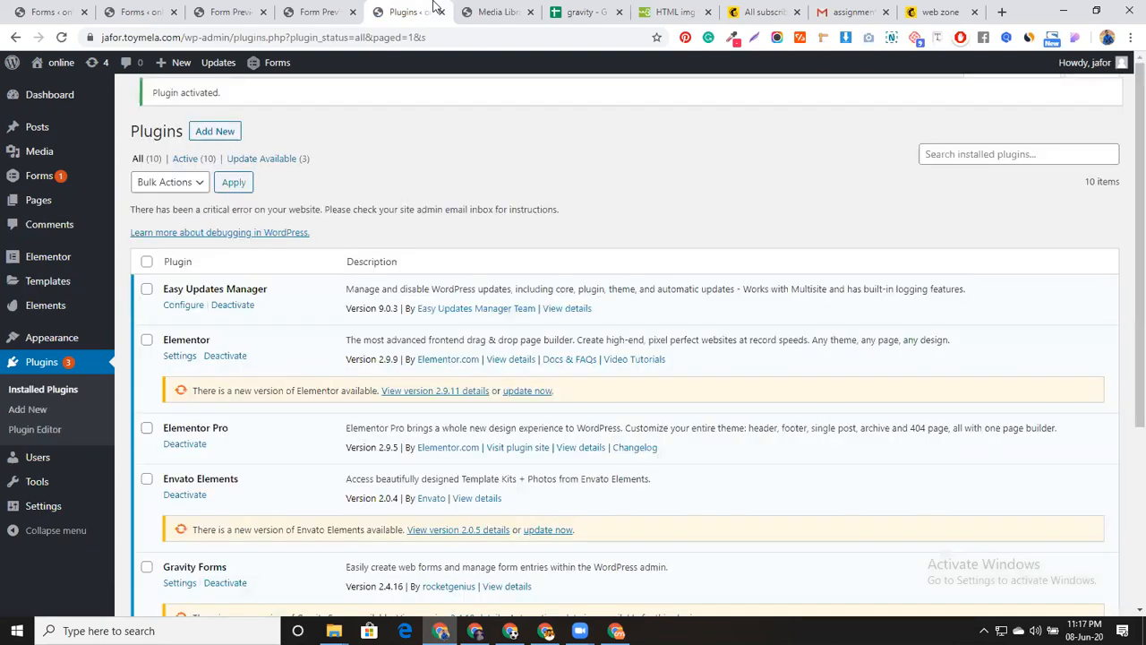
left_click(208, 133)
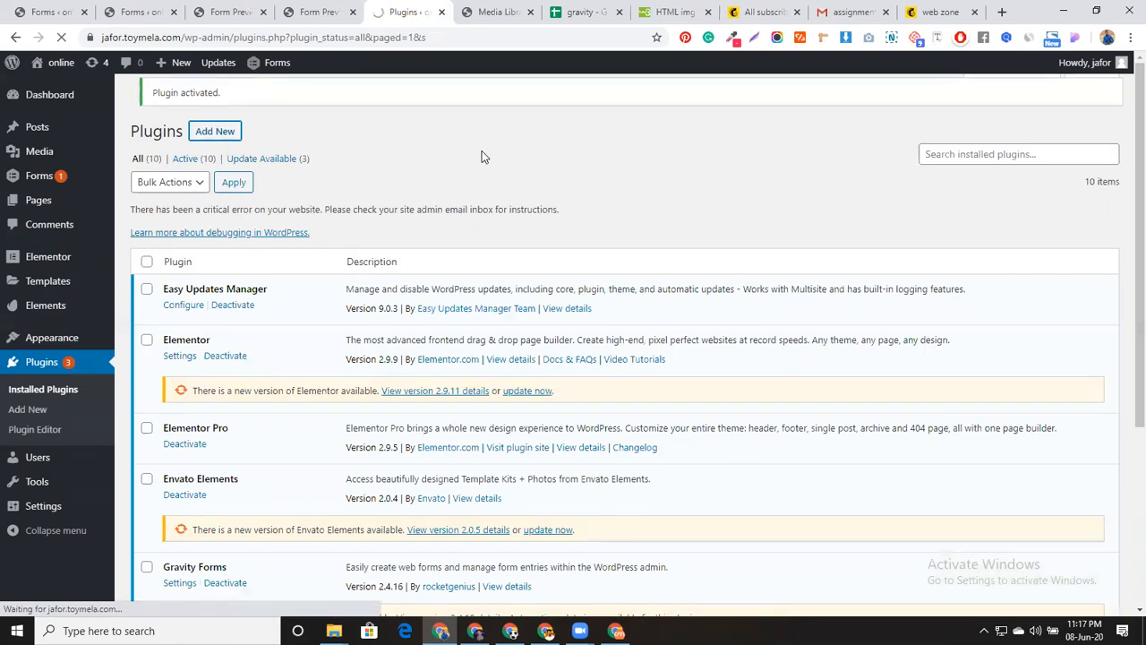
left_click(618, 13)
left_click(618, 13)
left_click(618, 13)
left_click(619, 12)
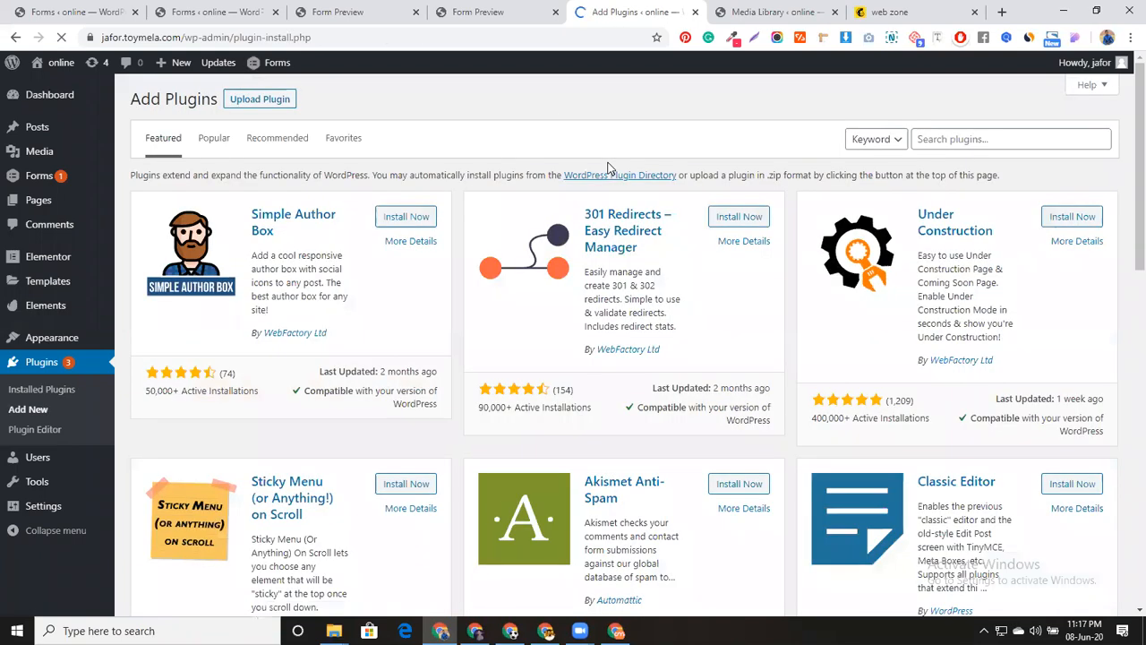
Upload gp-preview-submission-1.2.13.zip, install it, and activate the GP Preview Submission perk
left_click(245, 98)
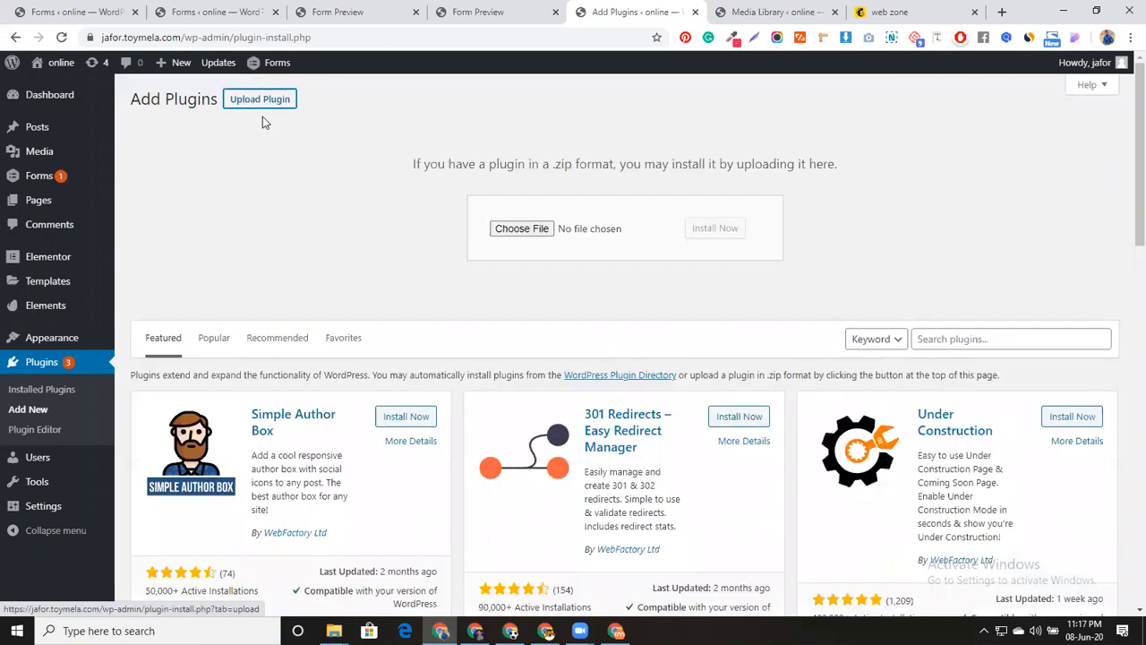
left_click(528, 227)
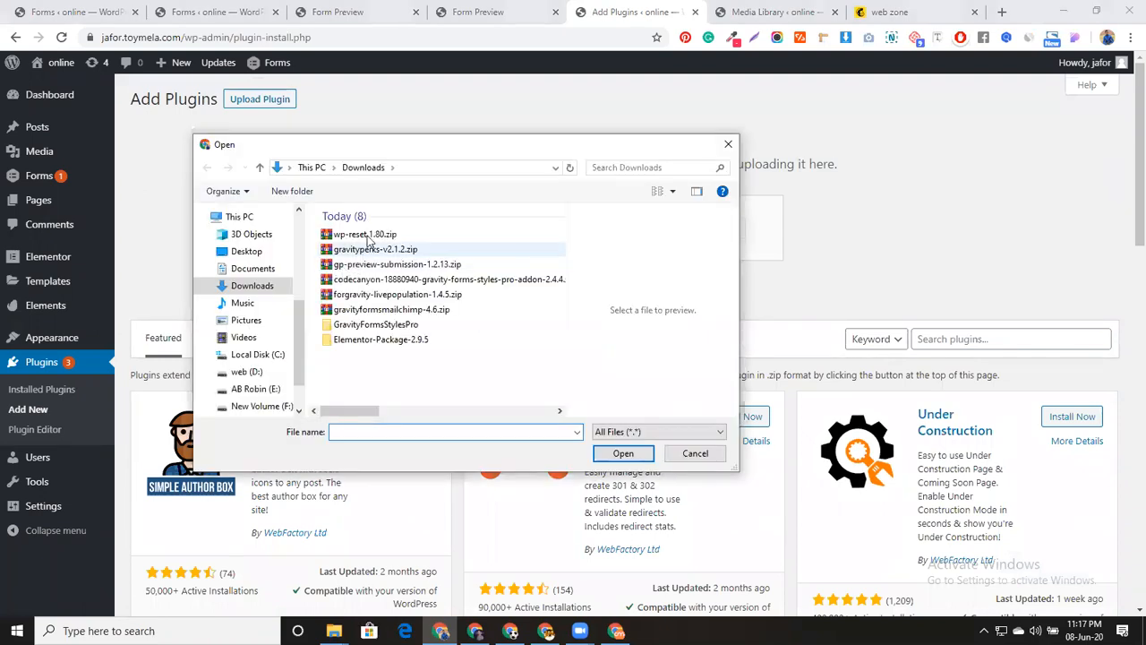
left_click(381, 264)
left_click(623, 453)
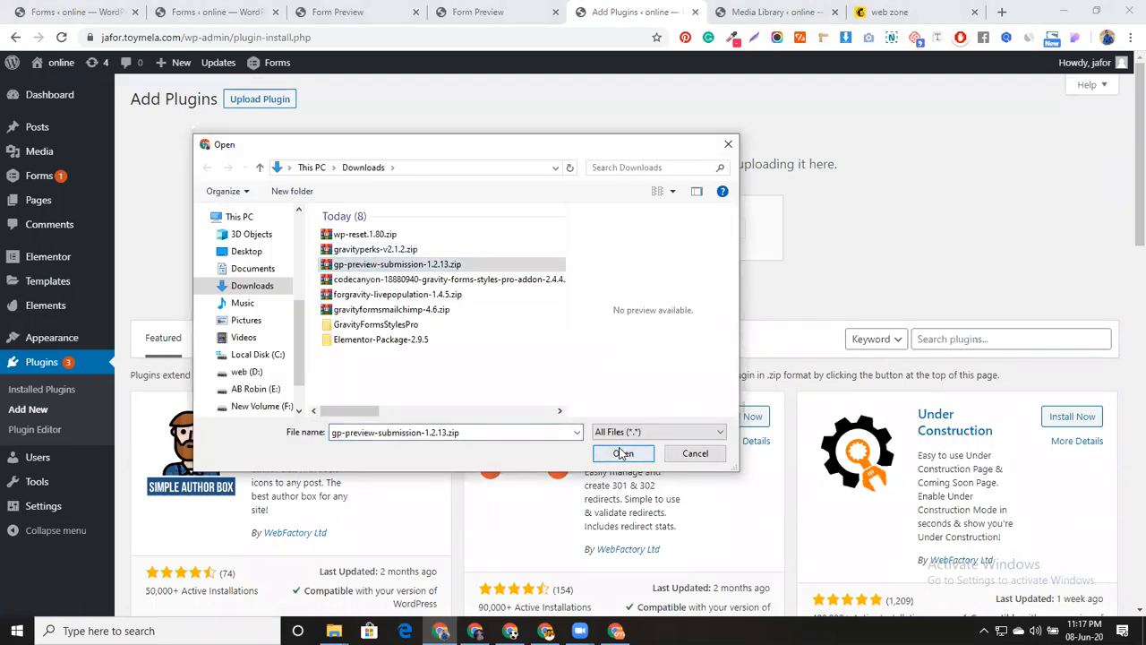
left_click(722, 231)
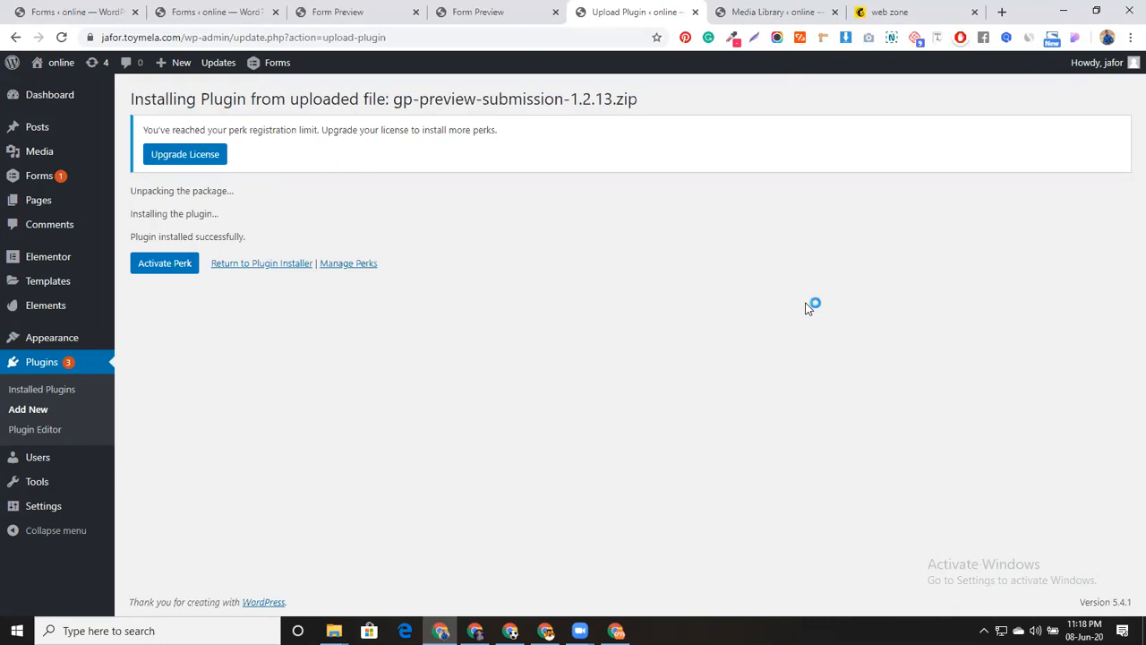
left_click(160, 262)
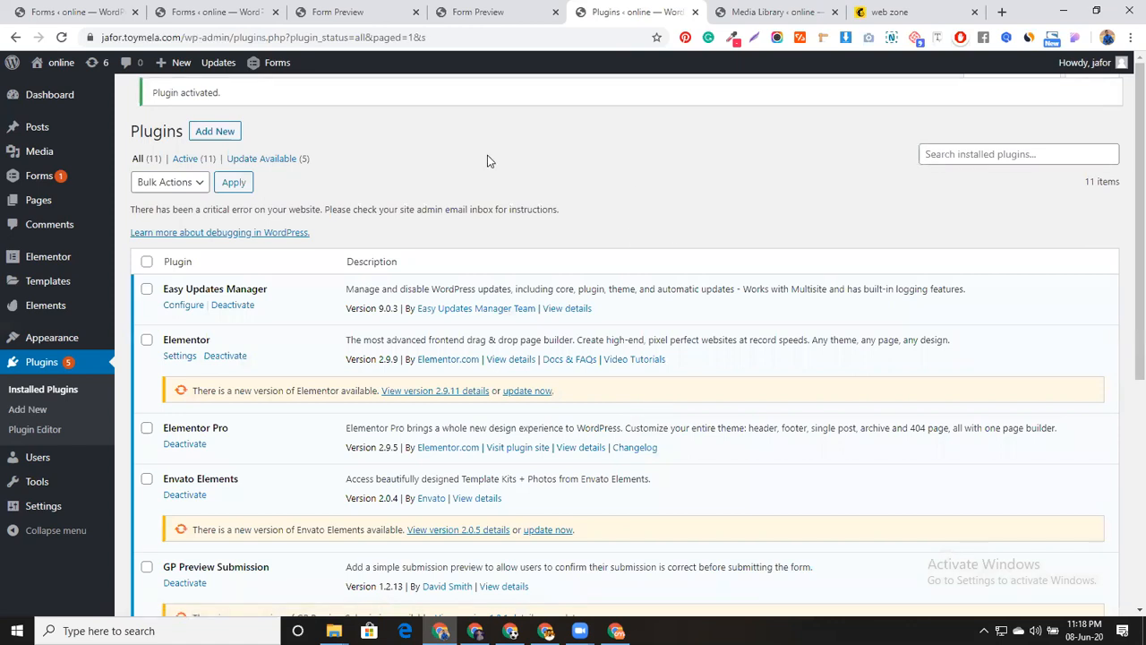
Reload the cmbd form editor and add a Page Break after the phone image field
left_click(190, 7)
left_click(61, 36)
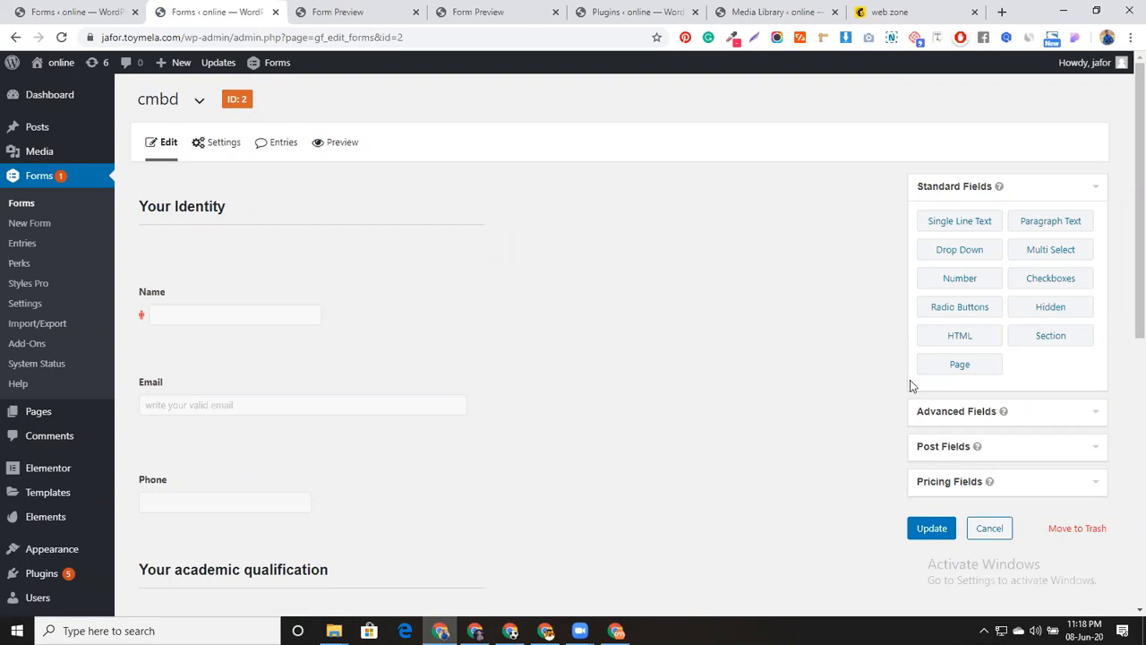
left_click(964, 366)
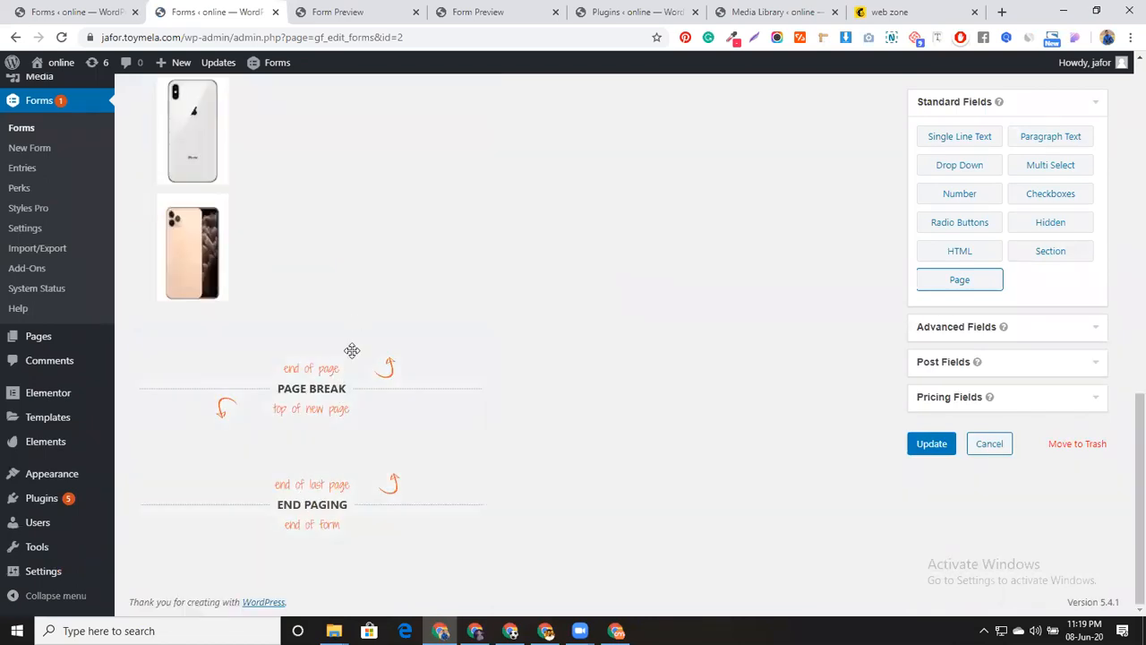
Add an HTML block below the page break containing {all_fields}, update the form, and preview it
left_click_drag(954, 251, 309, 438)
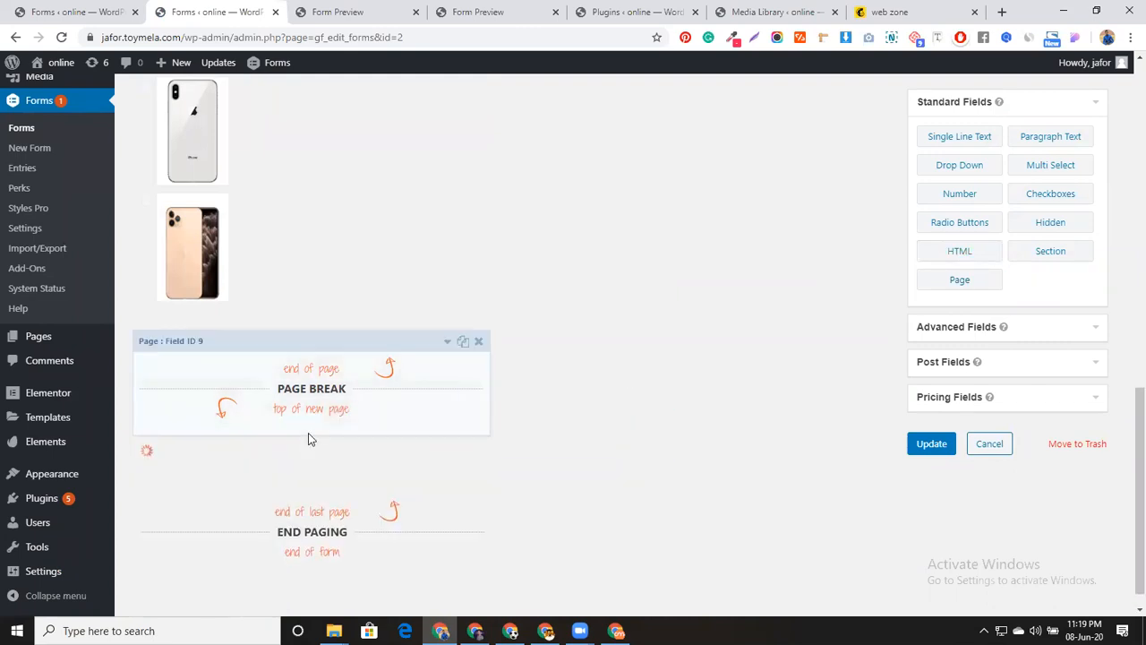
left_click(369, 503)
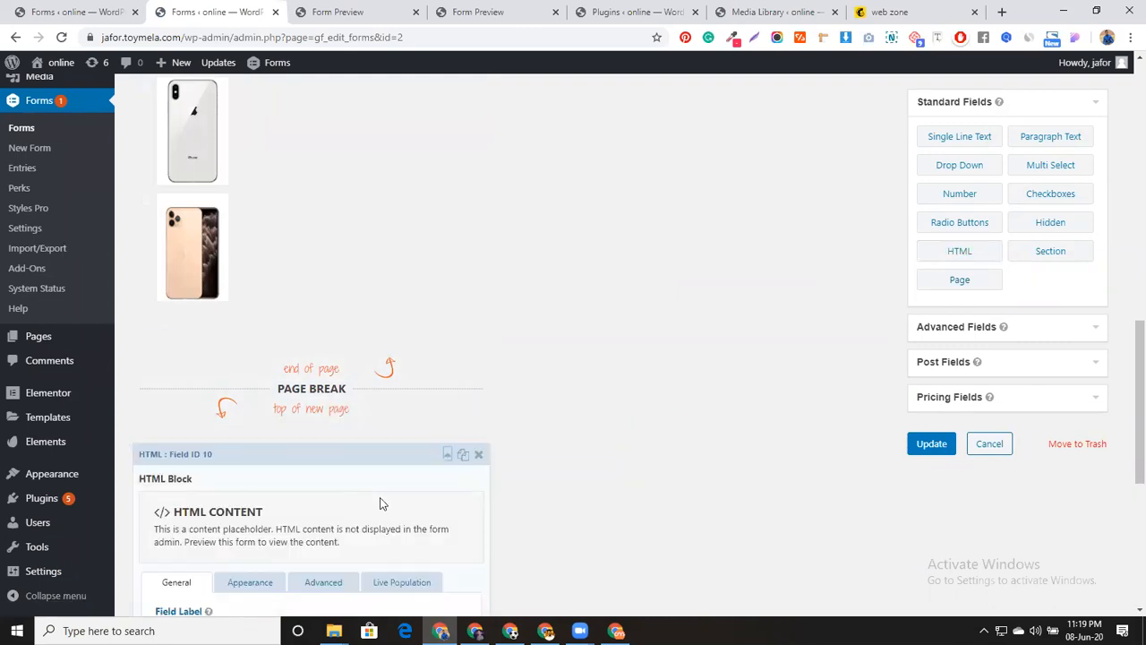
scroll(380, 503, "down", 4)
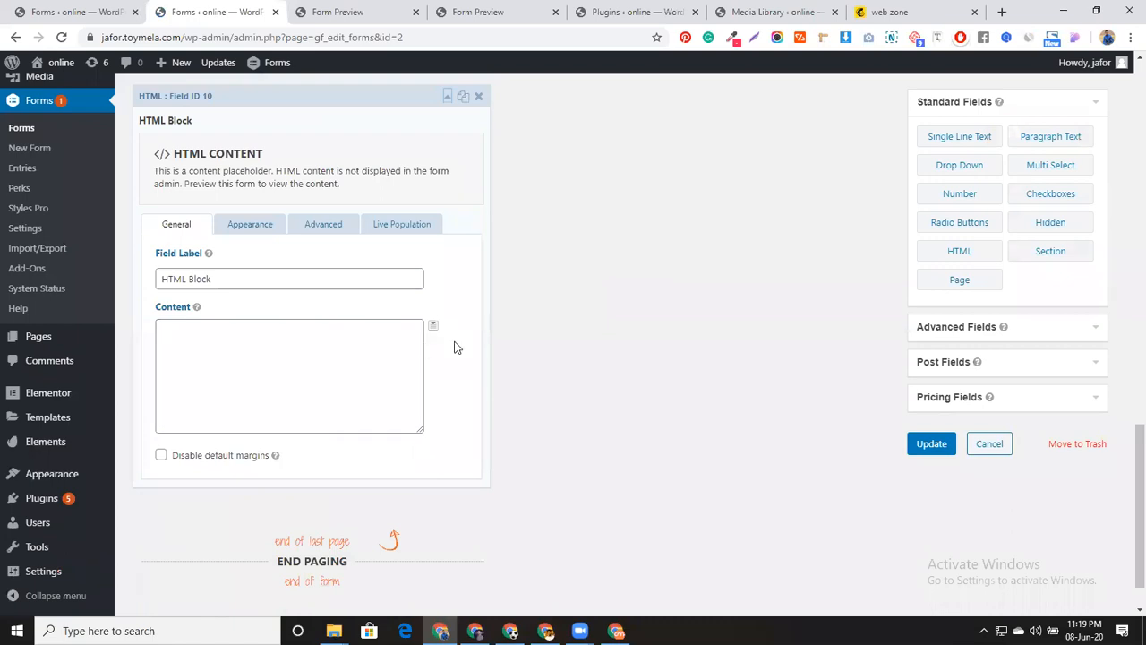
left_click(434, 330)
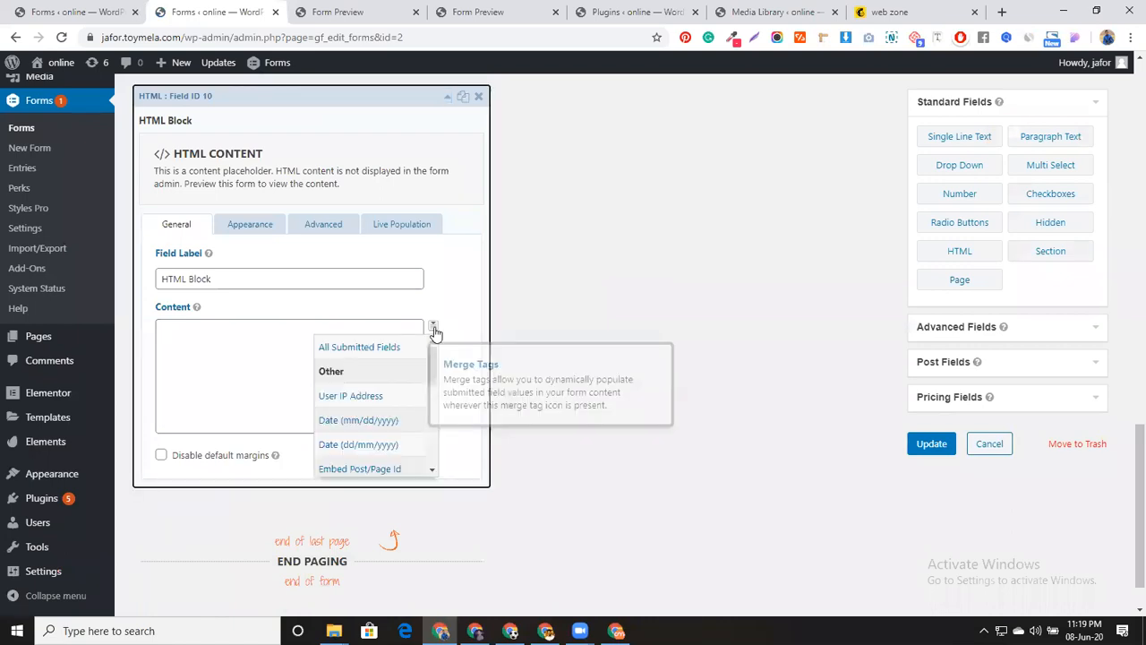
left_click(368, 347)
left_click(922, 444)
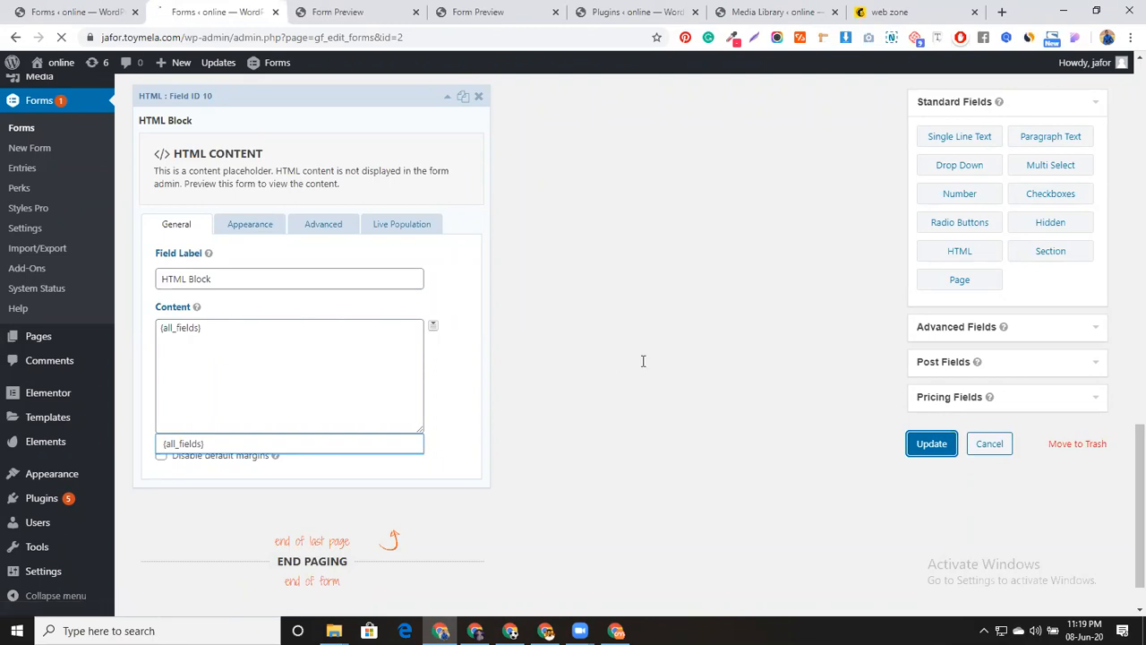
left_click(333, 143)
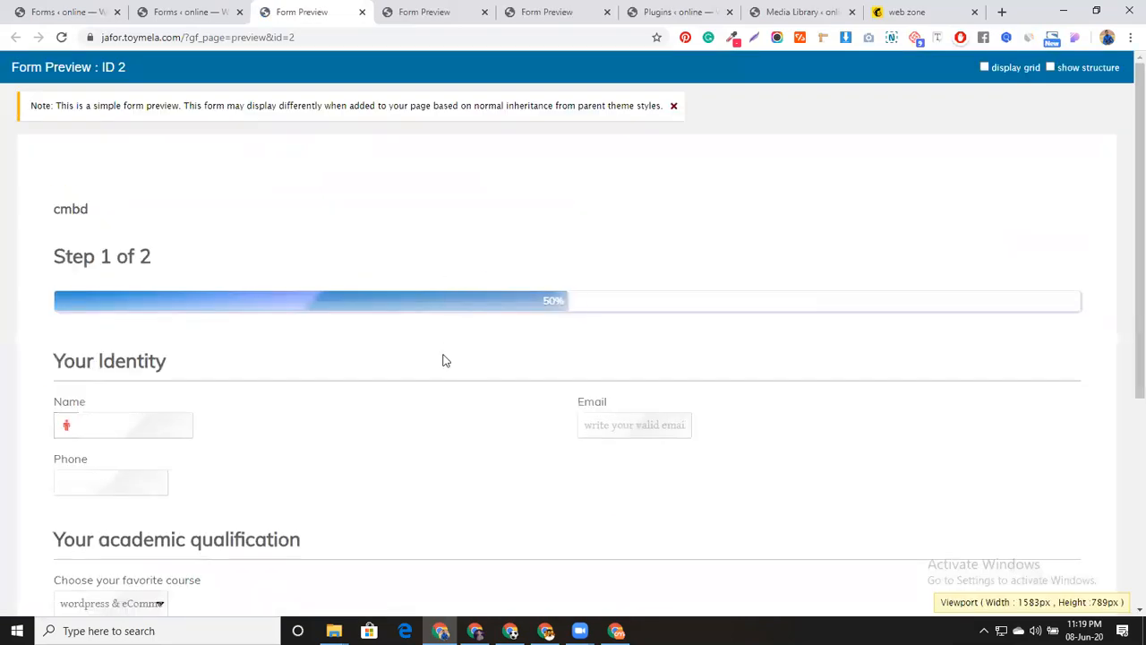
Fill the preview's Name, Email and Phone fields from saved autofill suggestions
scroll(526, 329, "down", 2)
left_click(160, 285)
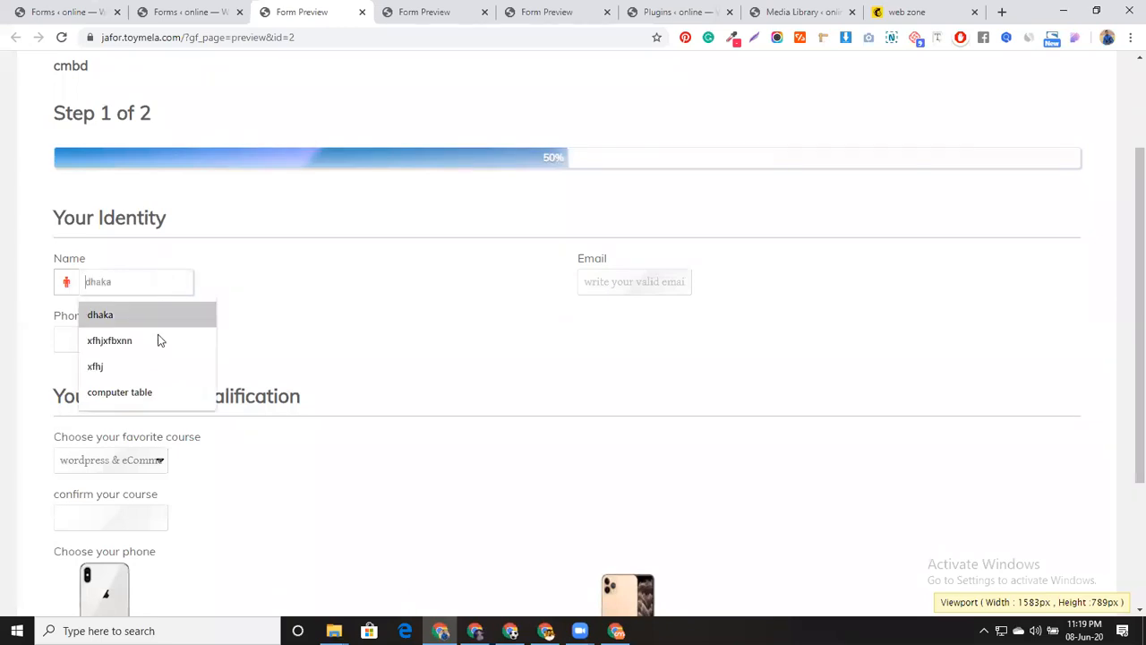
left_click(147, 392)
left_click(663, 281)
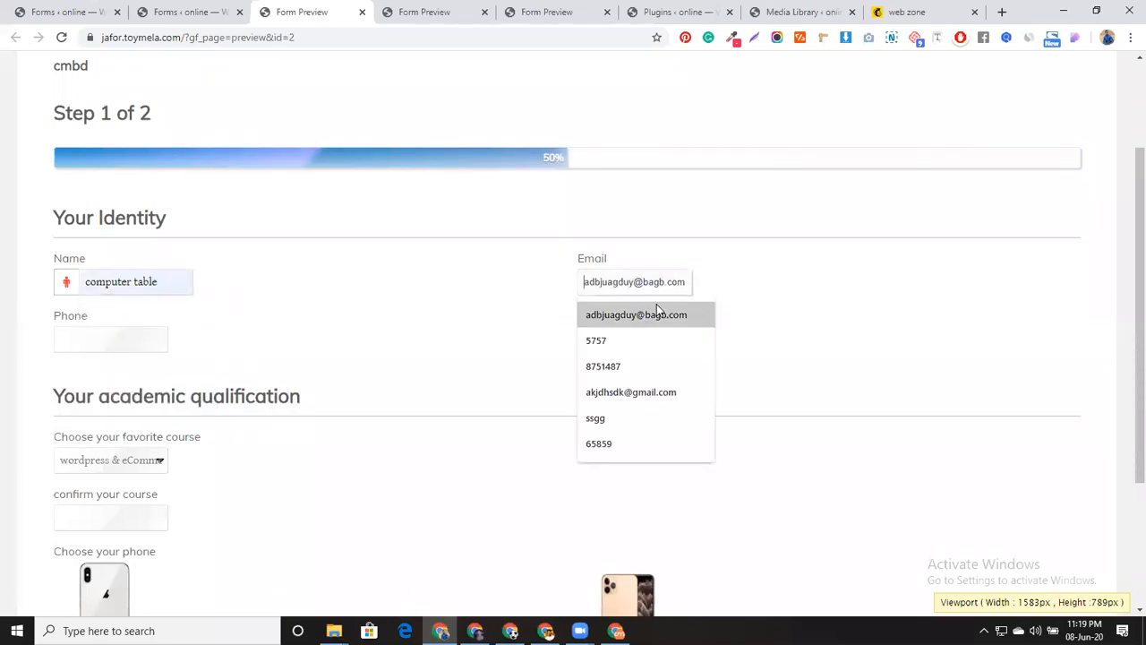
left_click(652, 394)
left_click(154, 337)
left_click(117, 396)
Choose and confirm Elementor with shopify as the course, tick the gold phone, and go to page 2
scroll(300, 415, "down", 2)
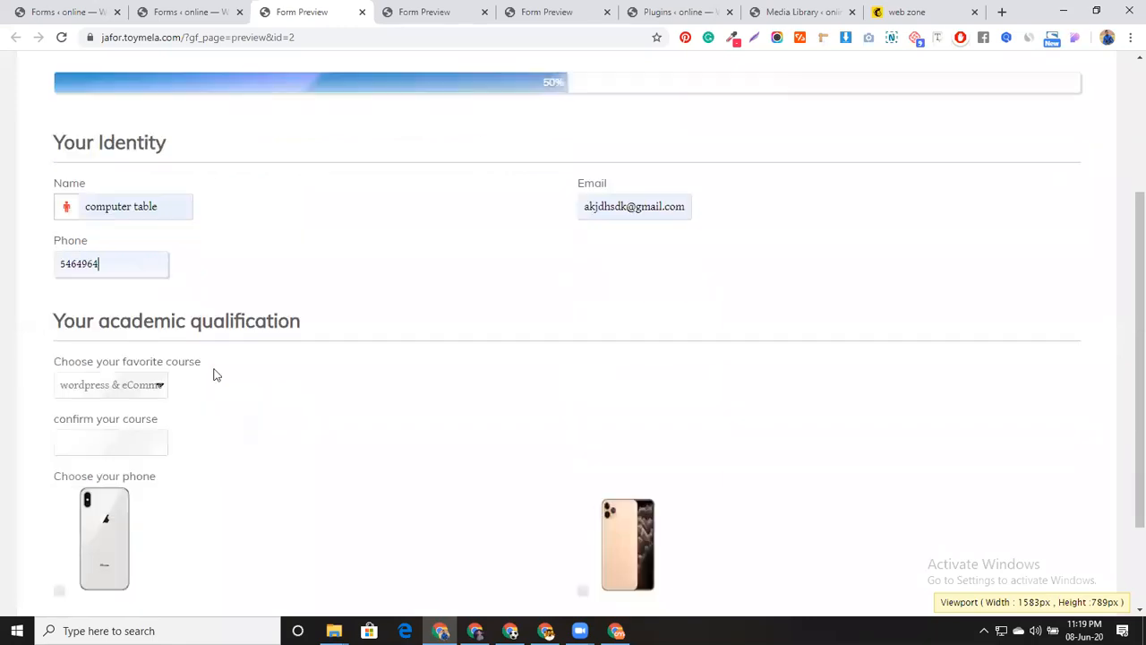
left_click(141, 318)
left_click(102, 350)
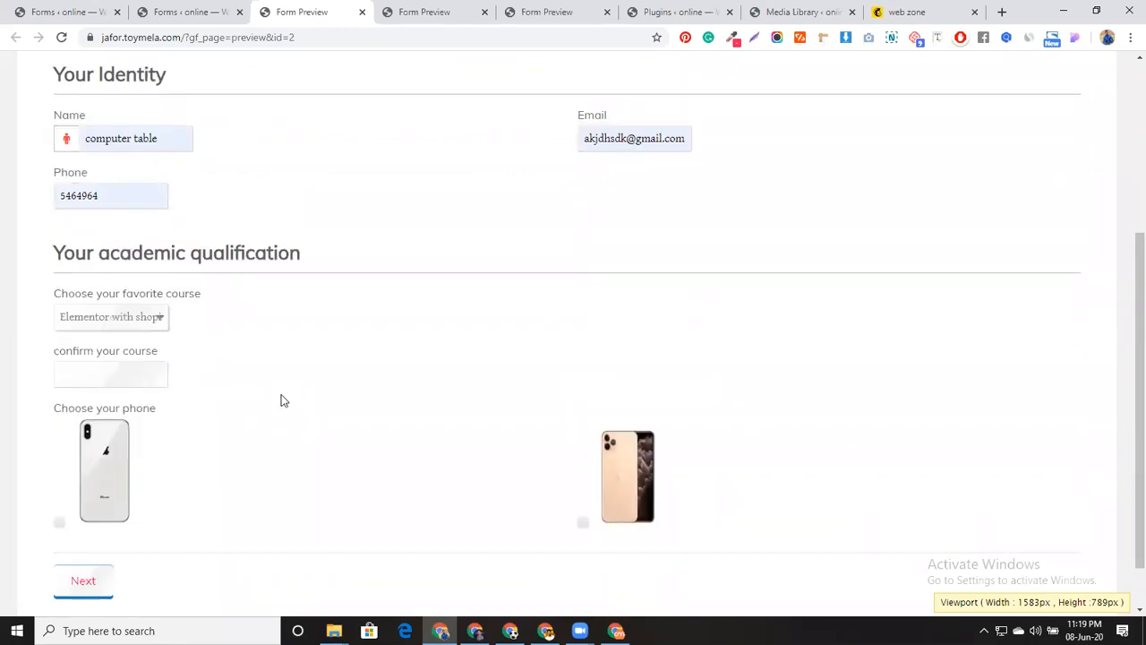
left_click(128, 375)
left_click(126, 410)
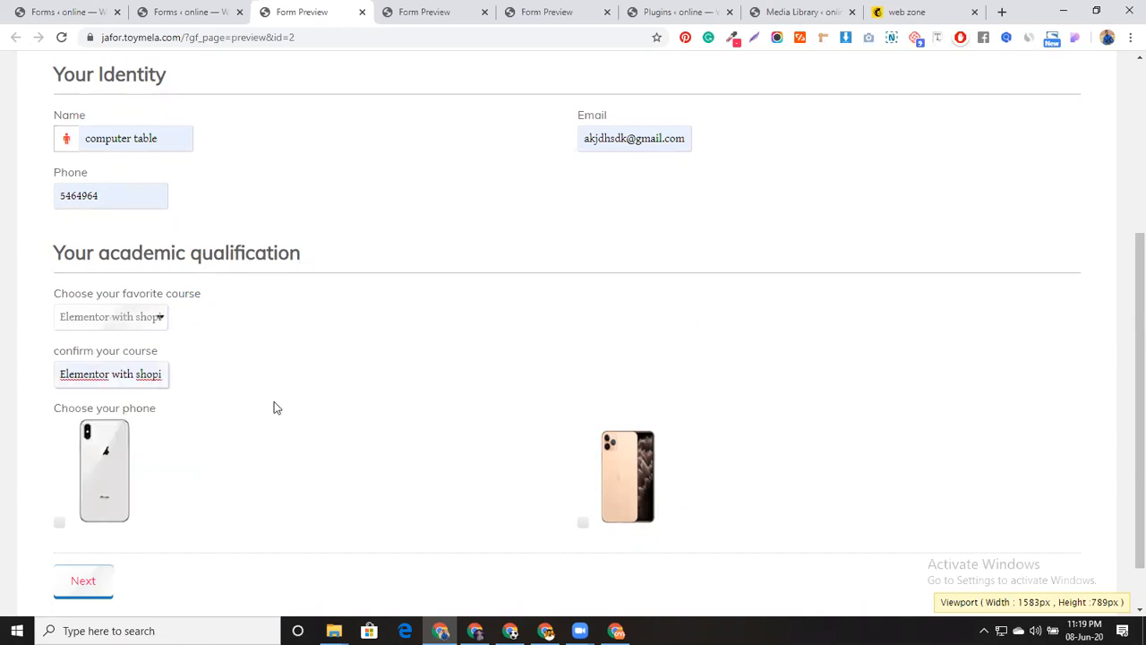
scroll(292, 407, "down", 1)
left_click(620, 399)
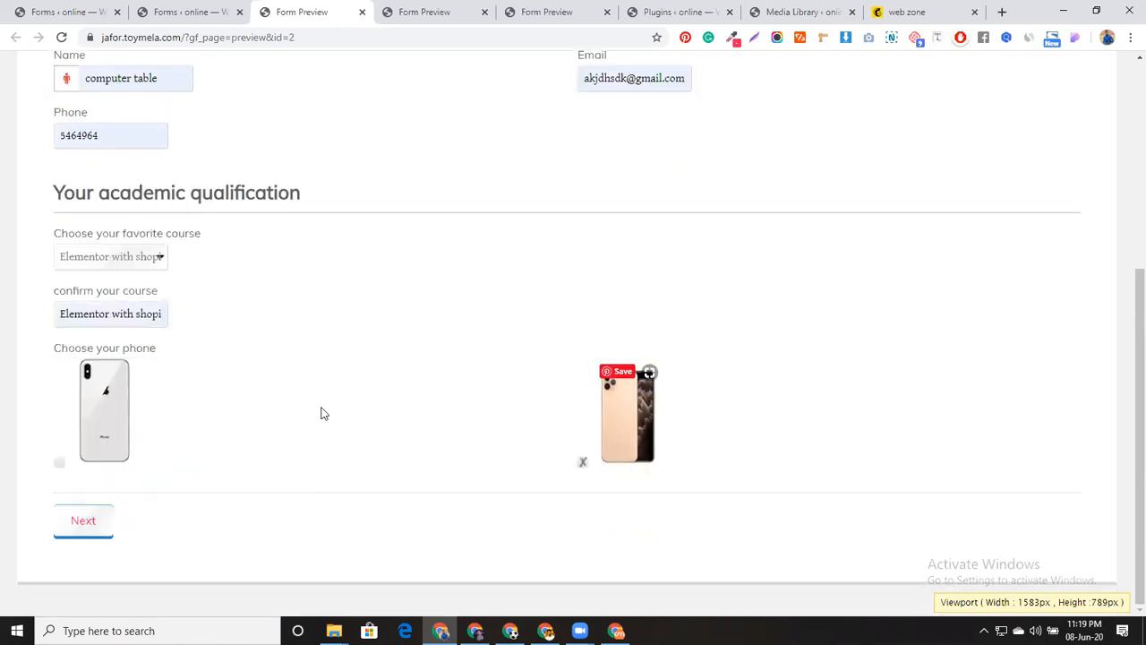
left_click(92, 520)
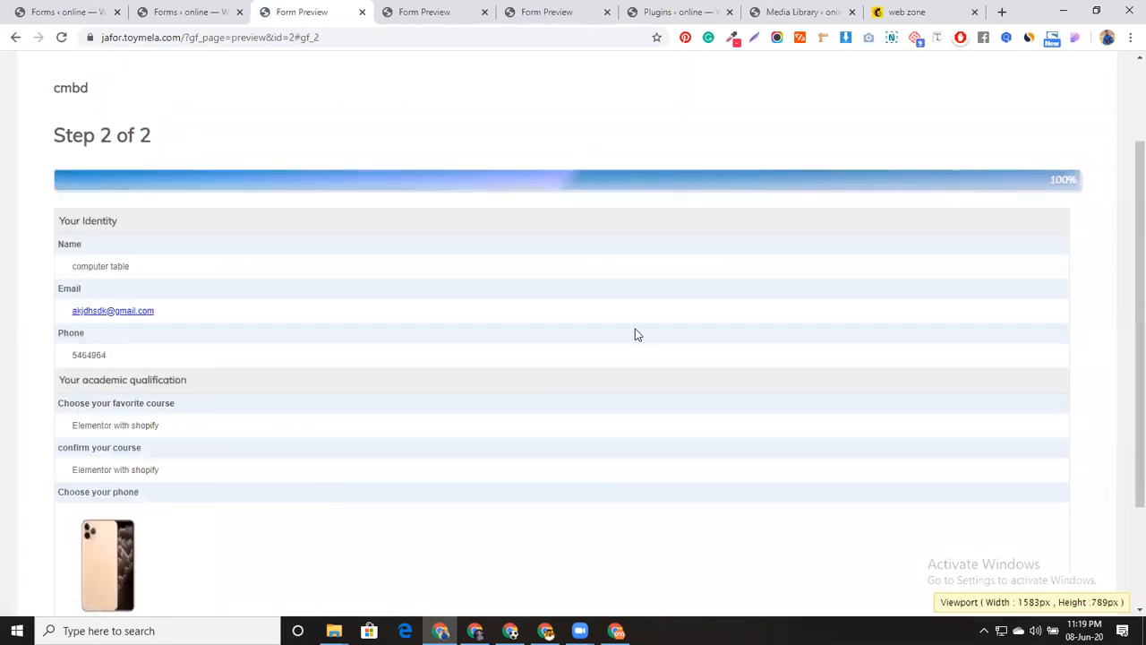
Review the summary, then go back to page 1 and change the phone number's last digit to 5
scroll(635, 332, "down", 1)
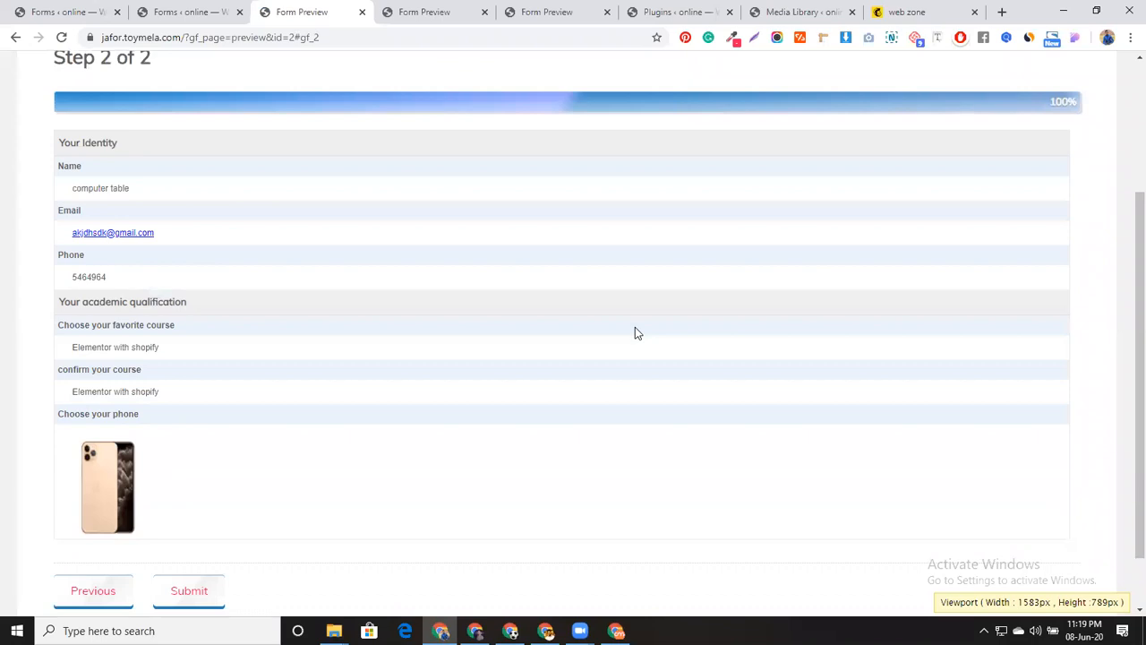
scroll(634, 333, "up", 1)
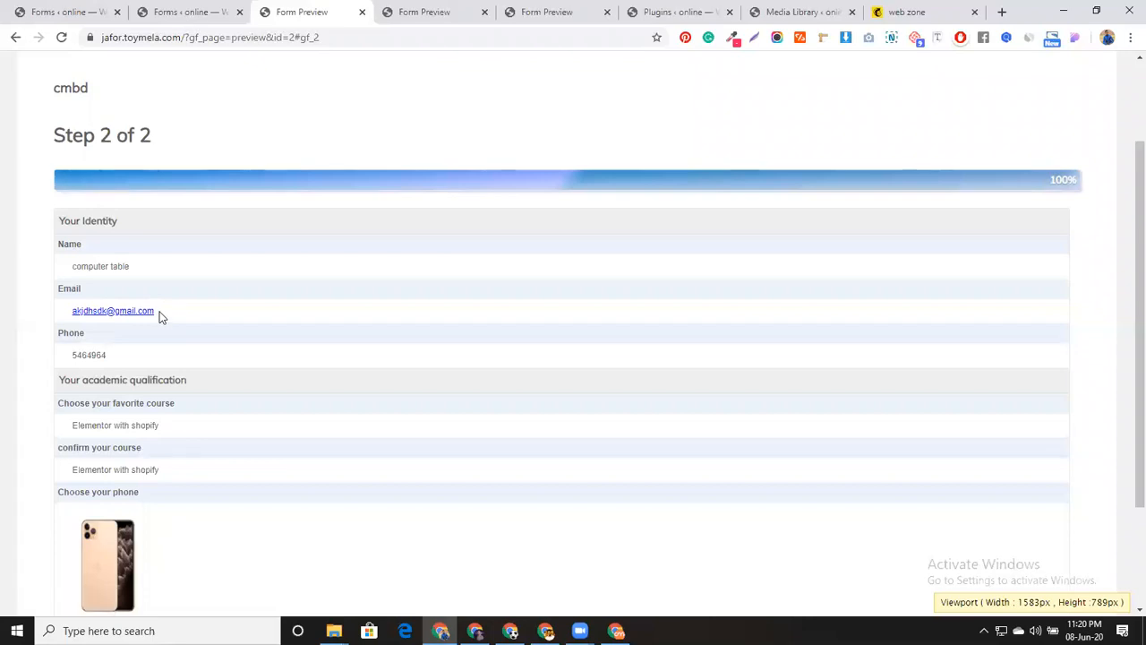
scroll(178, 378, "down", 2)
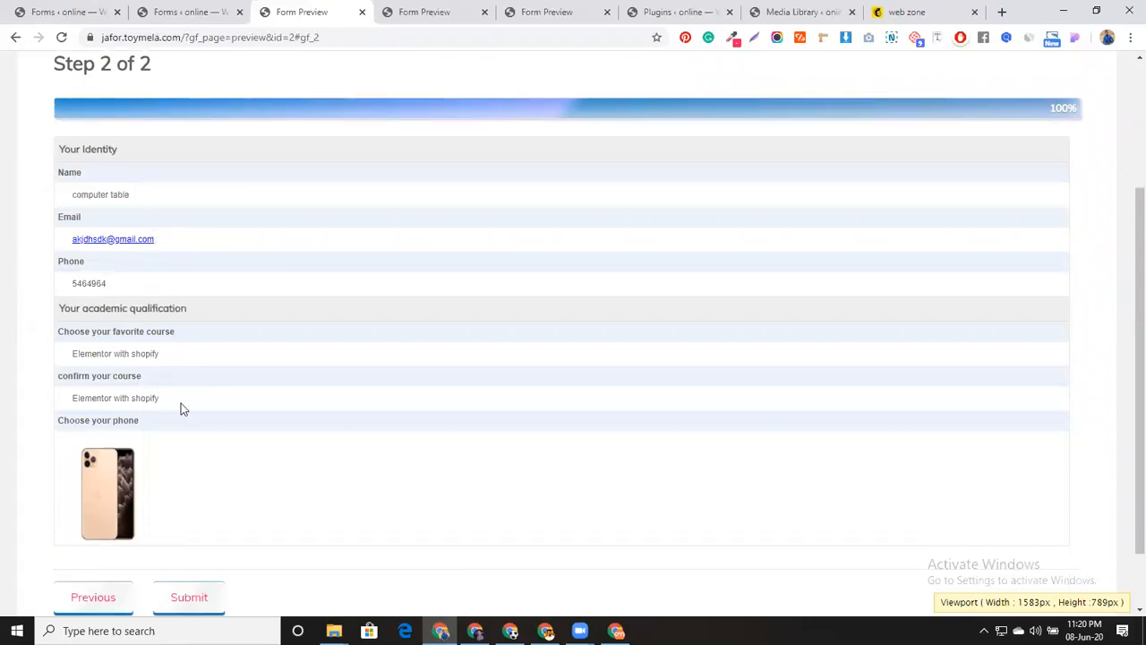
scroll(238, 369, "down", 1)
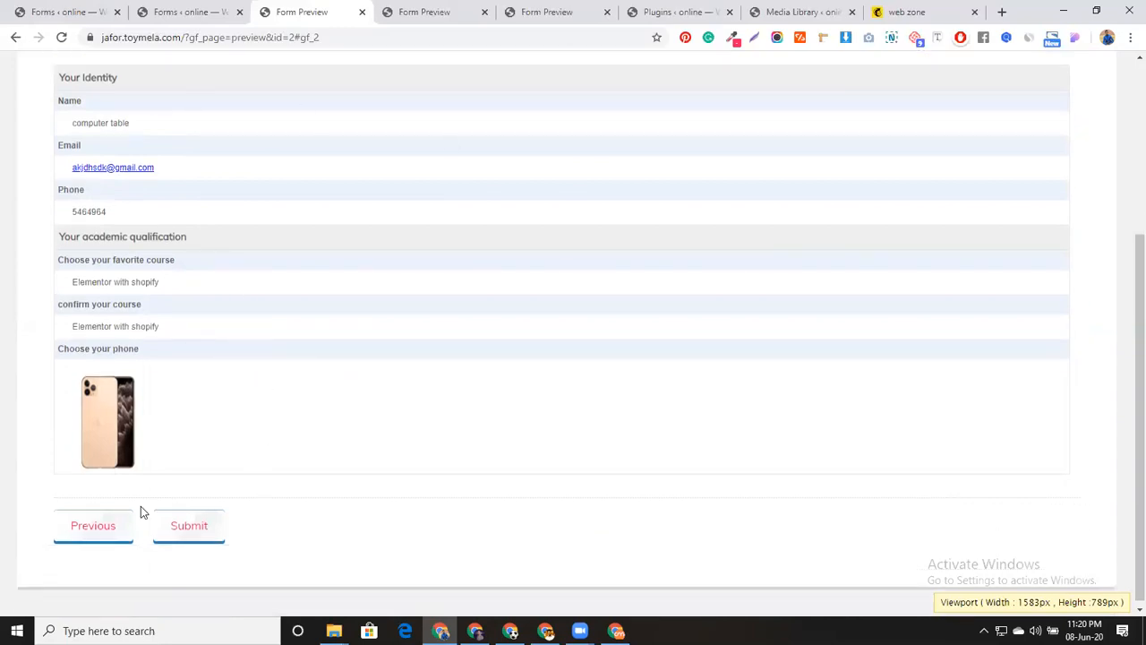
left_click(102, 524)
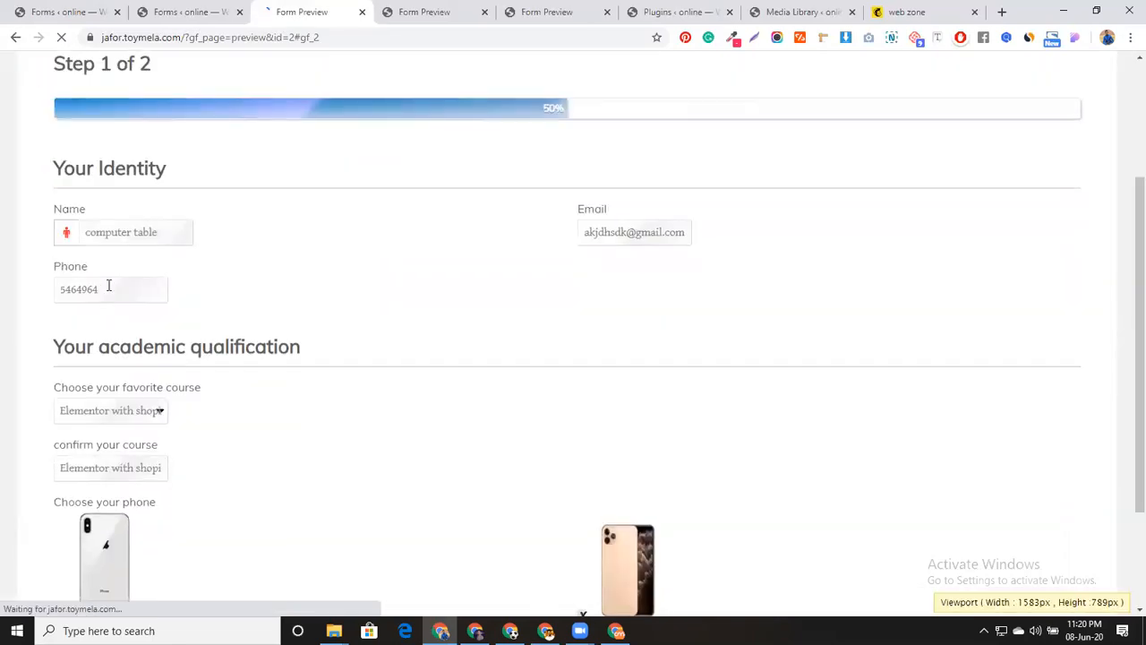
left_click(109, 288)
key("BackSpace")
type("5")
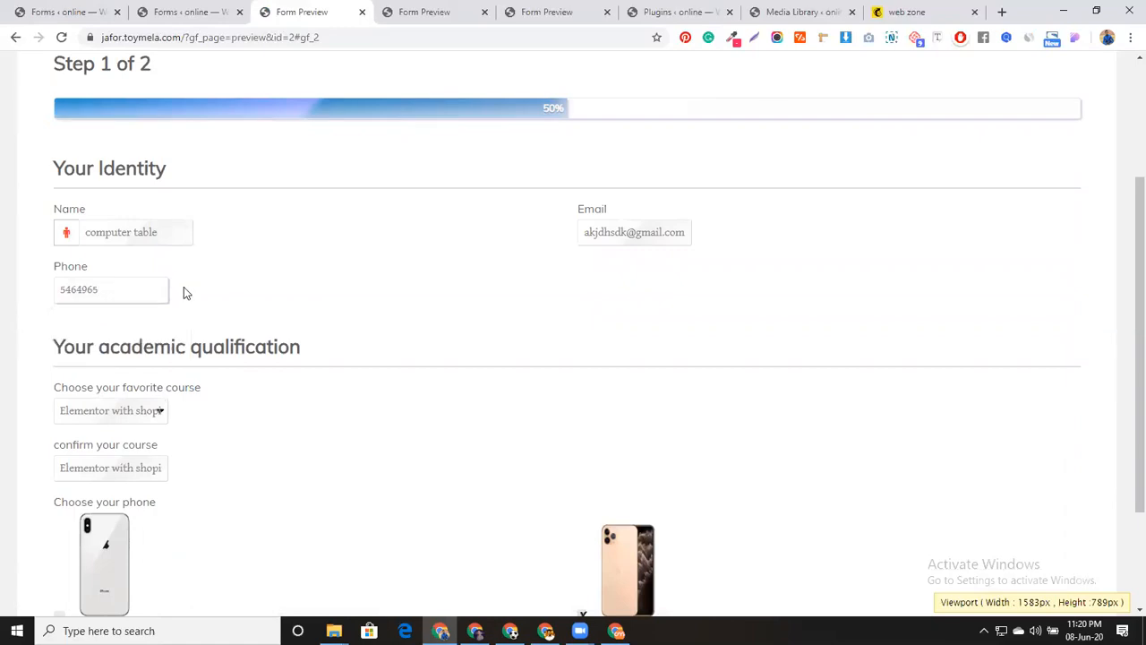
Return to the summary page showing the revised phone number and submit the form
scroll(373, 373, "down", 3)
left_click(79, 531)
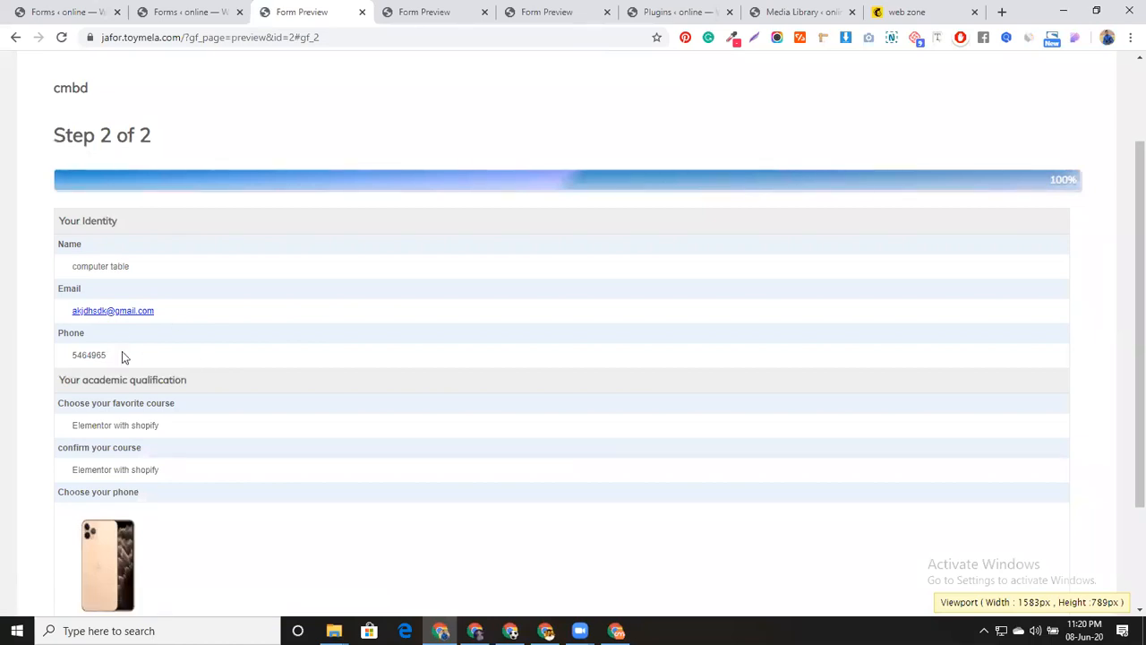
scroll(320, 451, "down", 2)
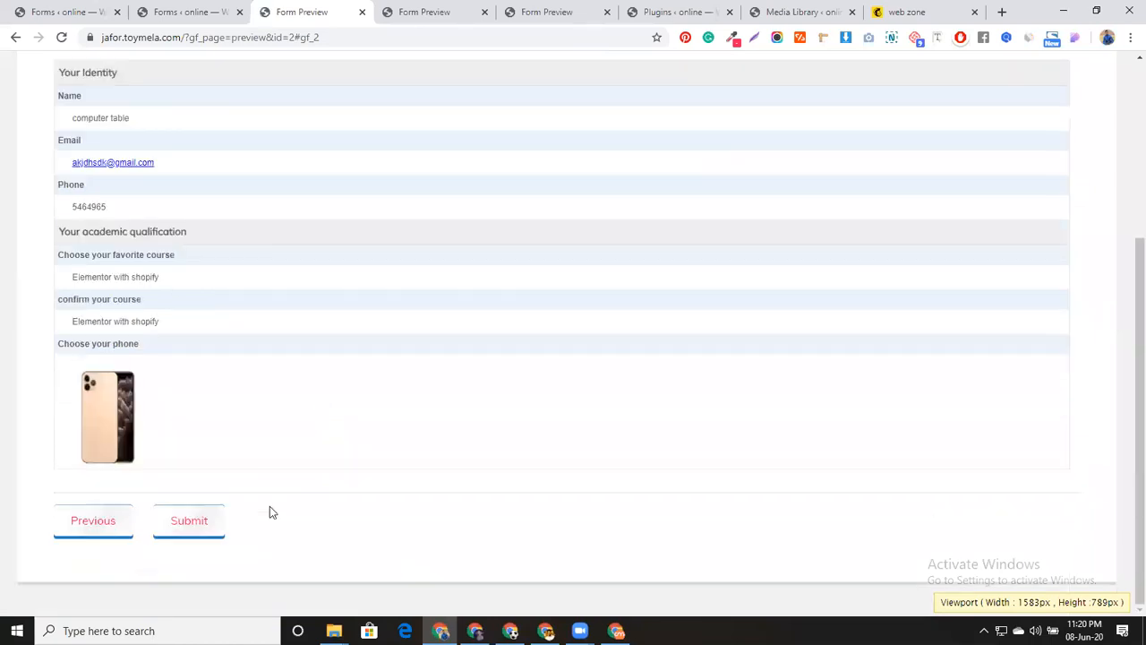
left_click(201, 521)
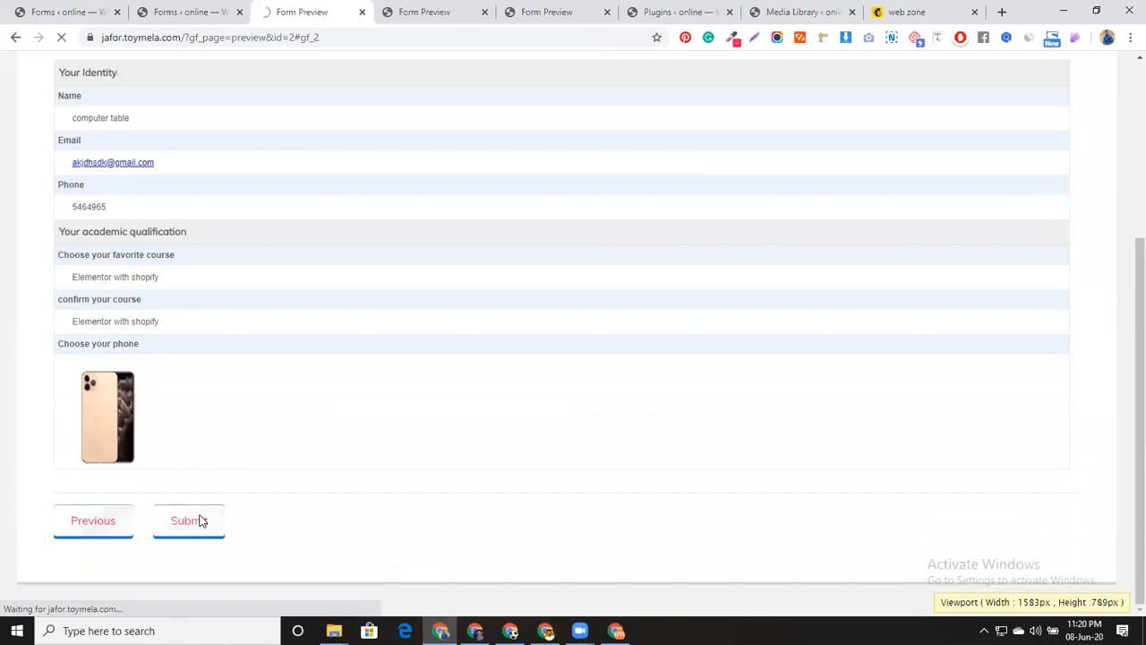